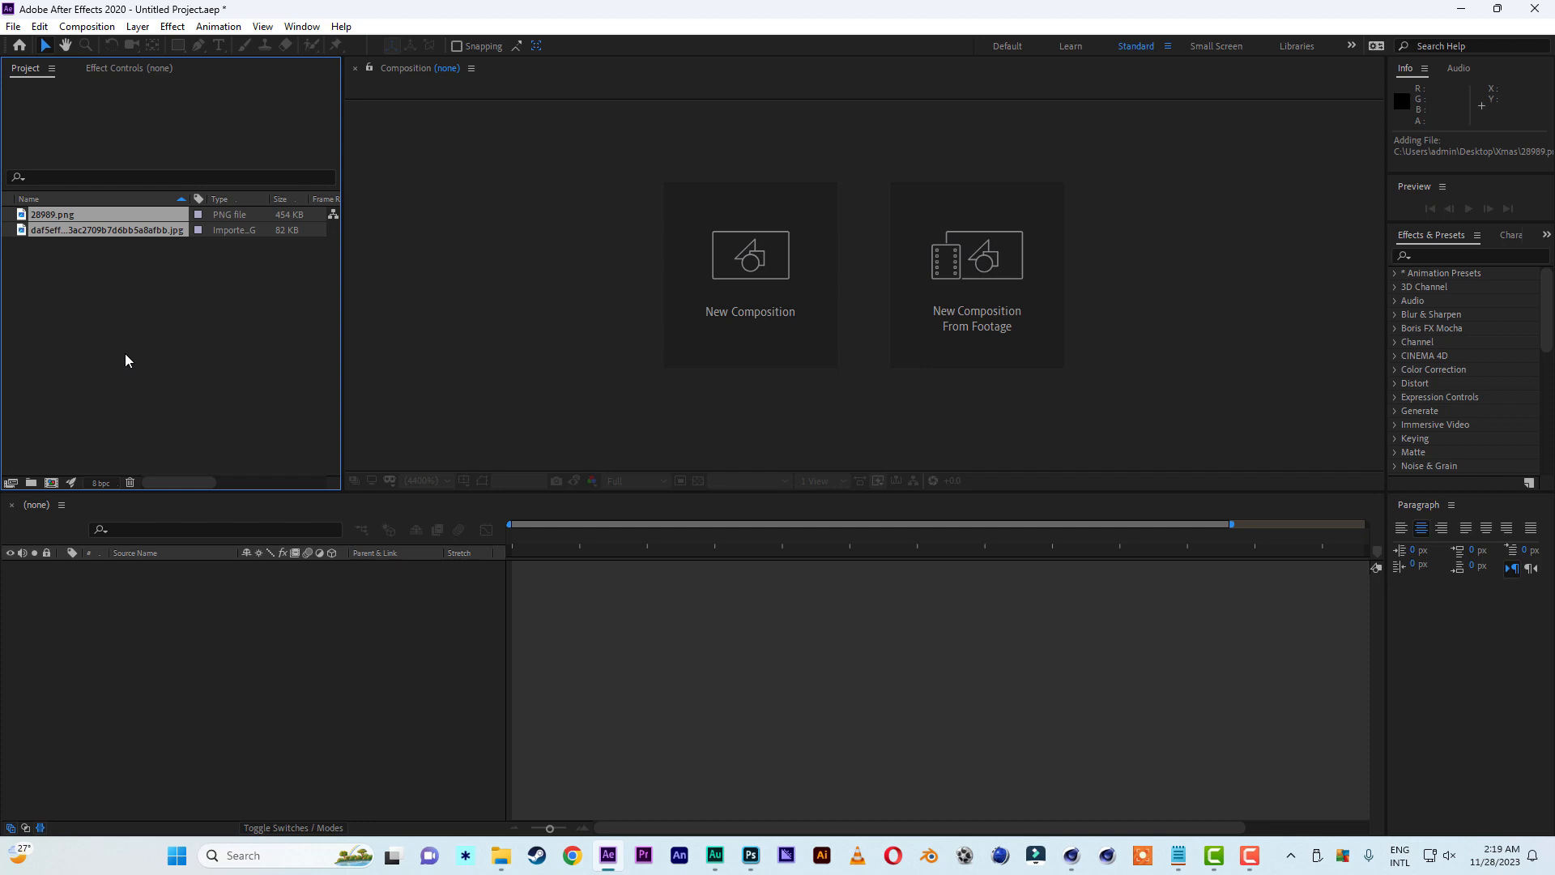
Create a composition named cloud 1 with a width of 20000 px
{"action": "left_click", "coordinate": [125, 389]}
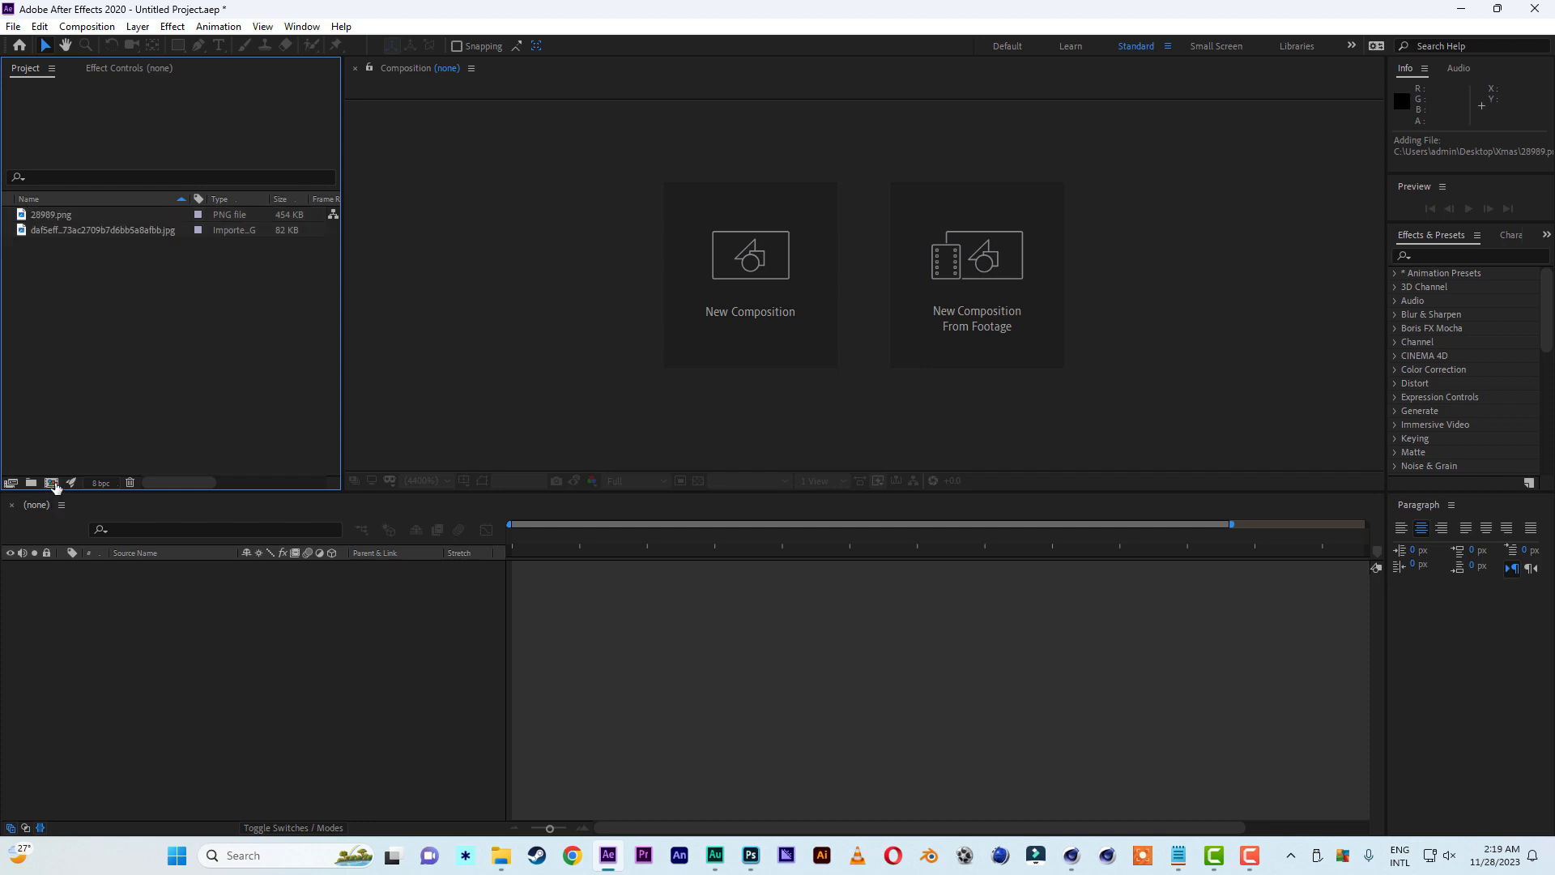
{"action": "left_click", "coordinate": [51, 482]}
{"action": "left_click", "coordinate": [1027, 276]}
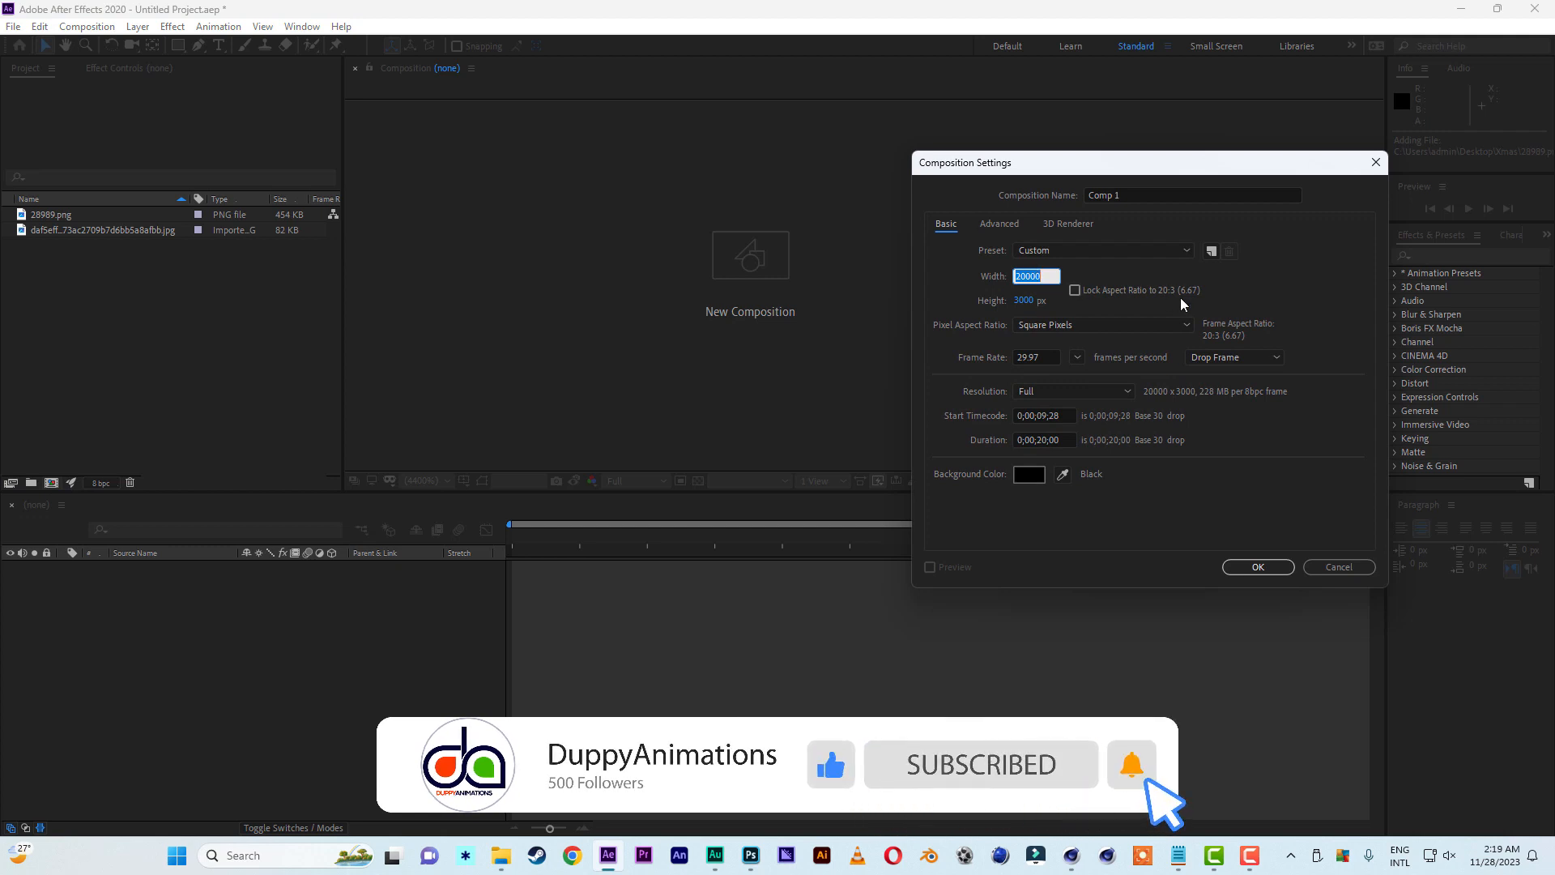
{"action": "type", "text": "2"}
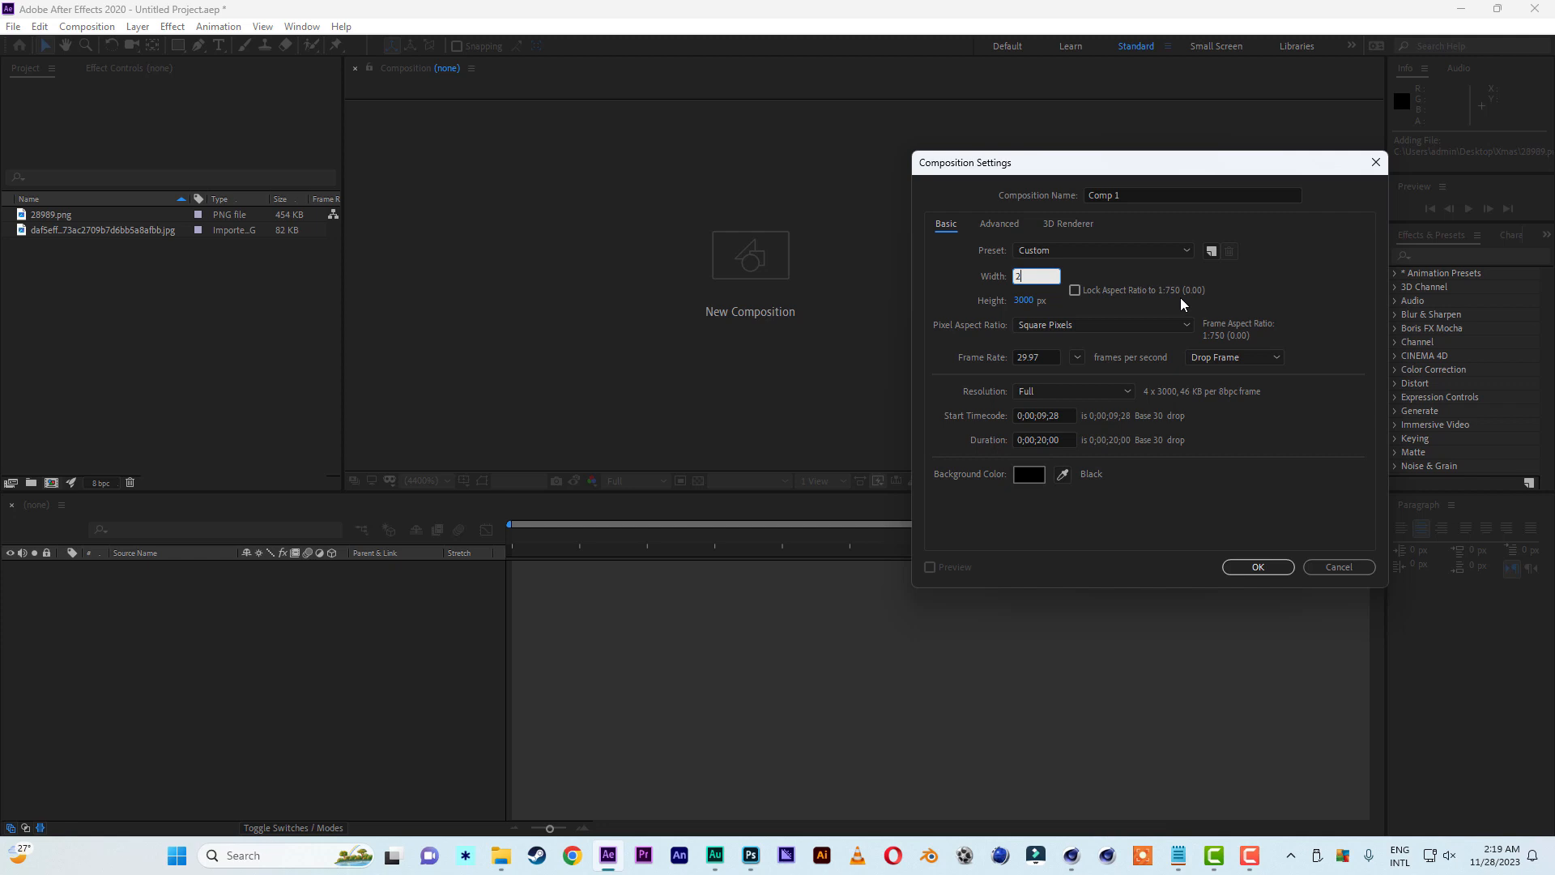
{"action": "type", "text": "0000"}
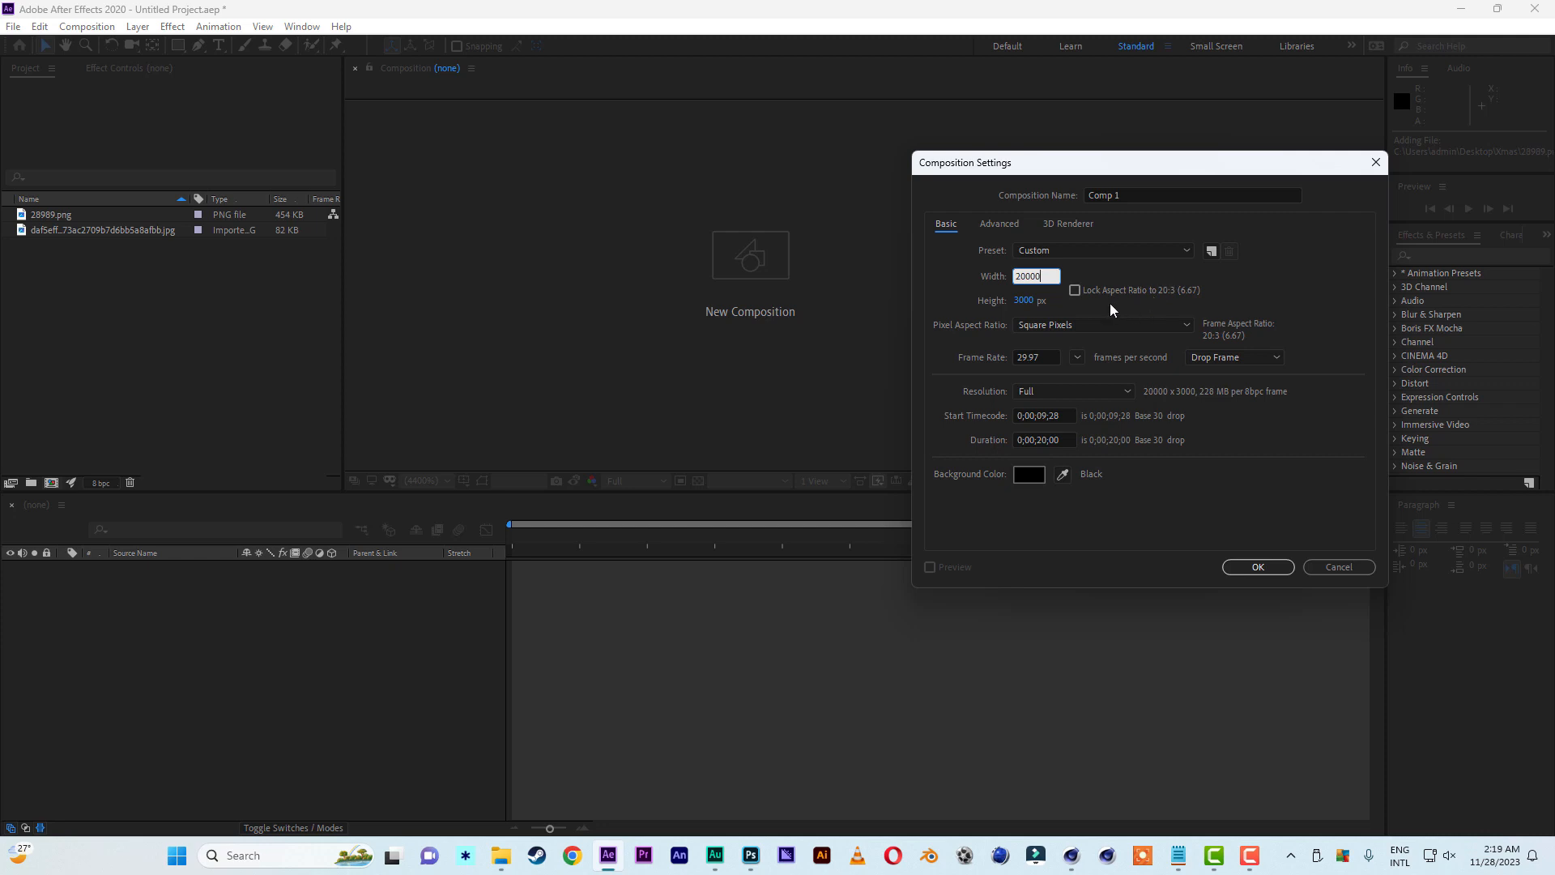
{"action": "left_click", "coordinate": [1148, 196]}
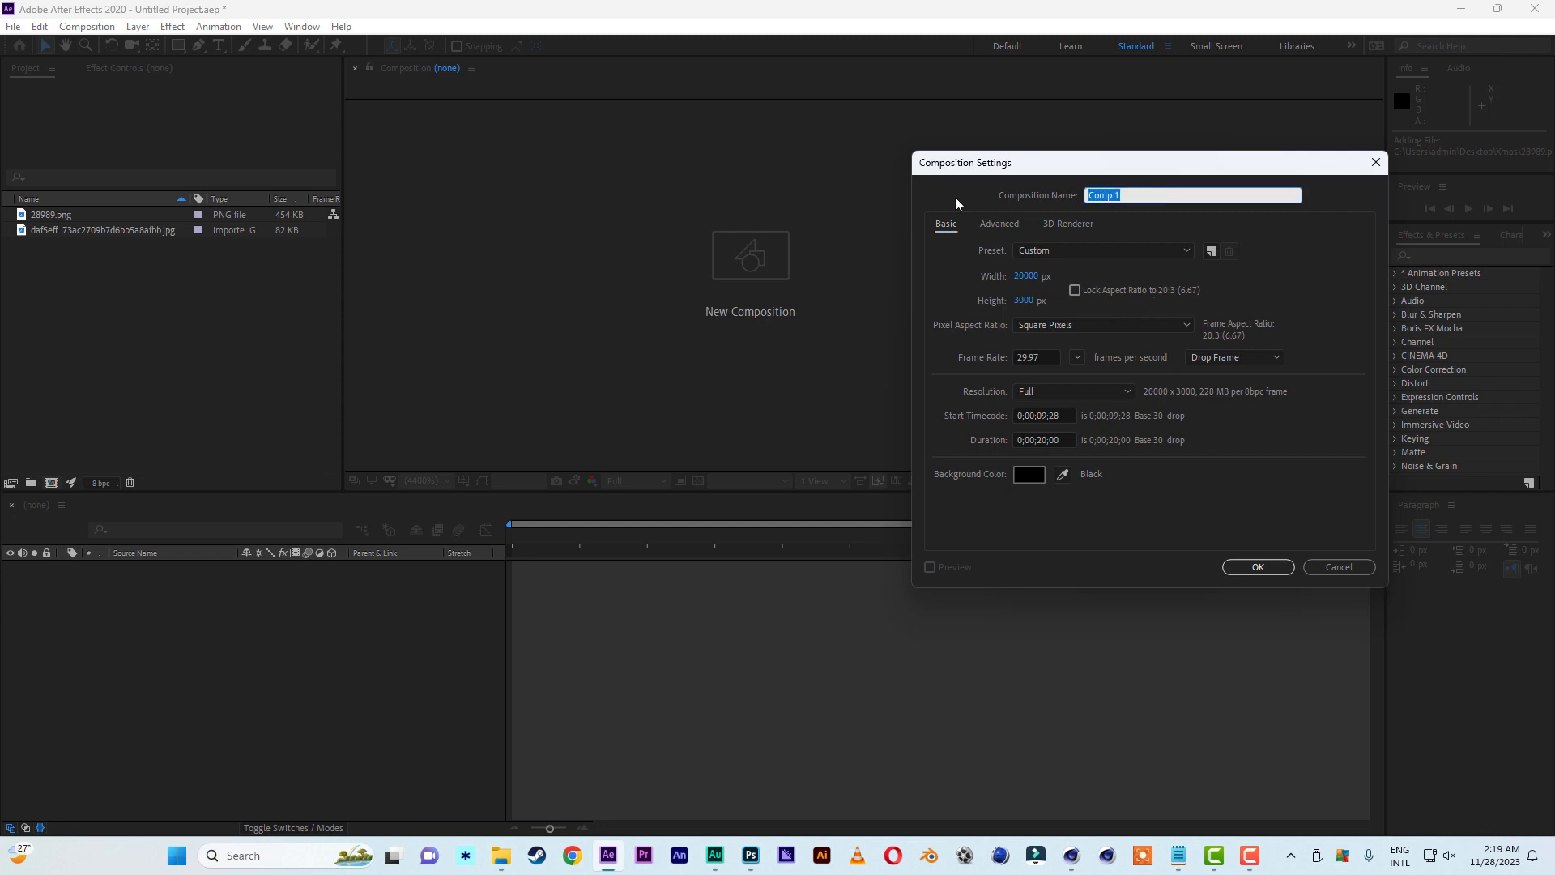
{"action": "type", "text": "cloud 1"}
{"action": "left_click", "coordinate": [1257, 566]}
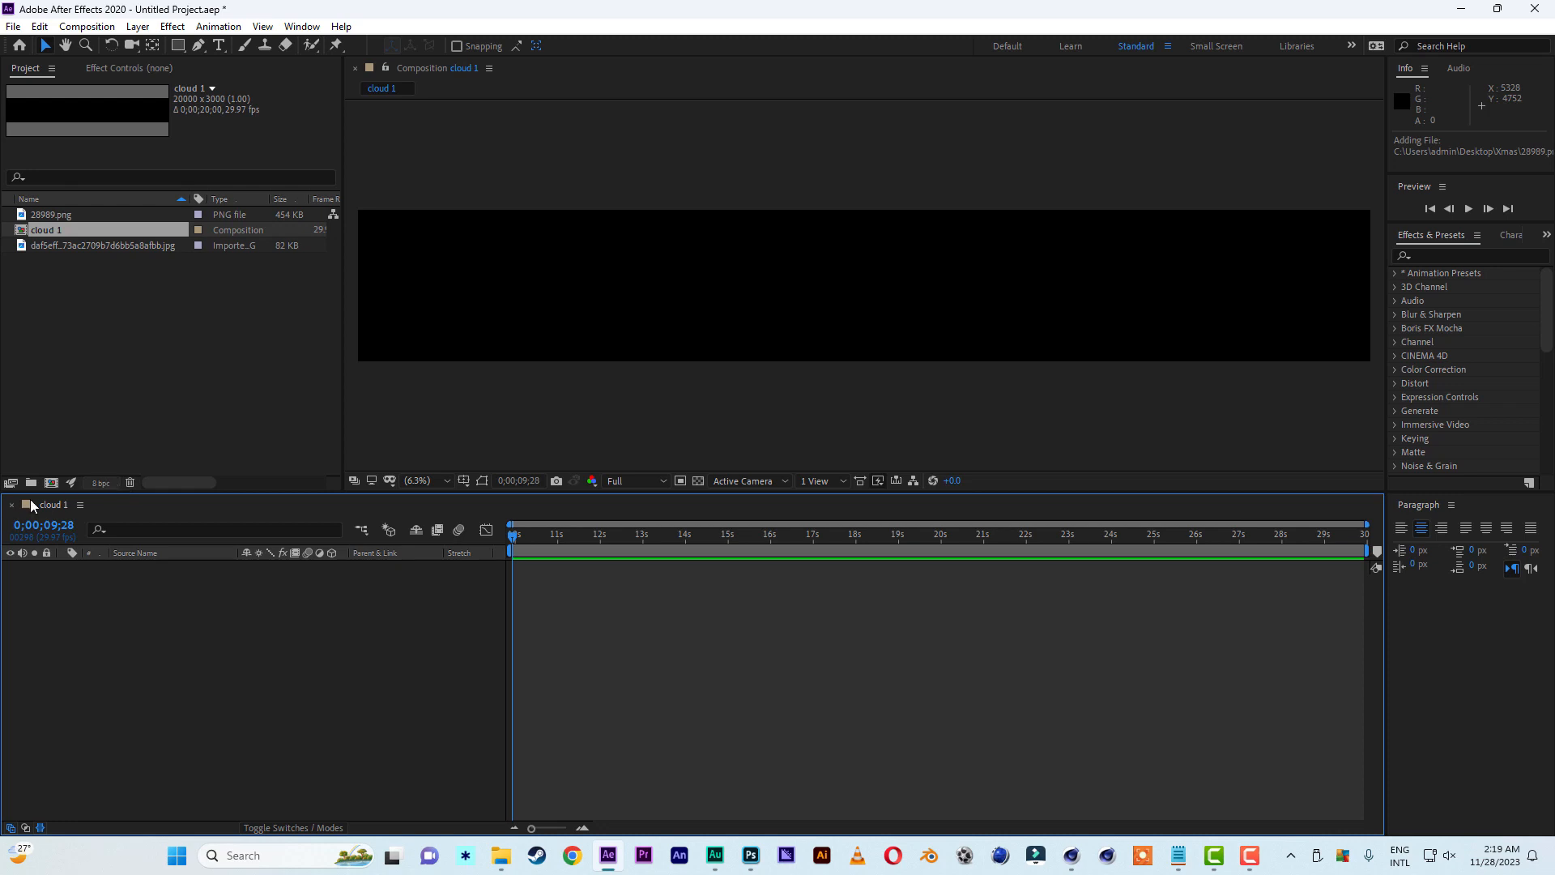
Create a second composition named ball 1, 1000 px wide and 2000 px high
{"action": "left_click", "coordinate": [51, 484]}
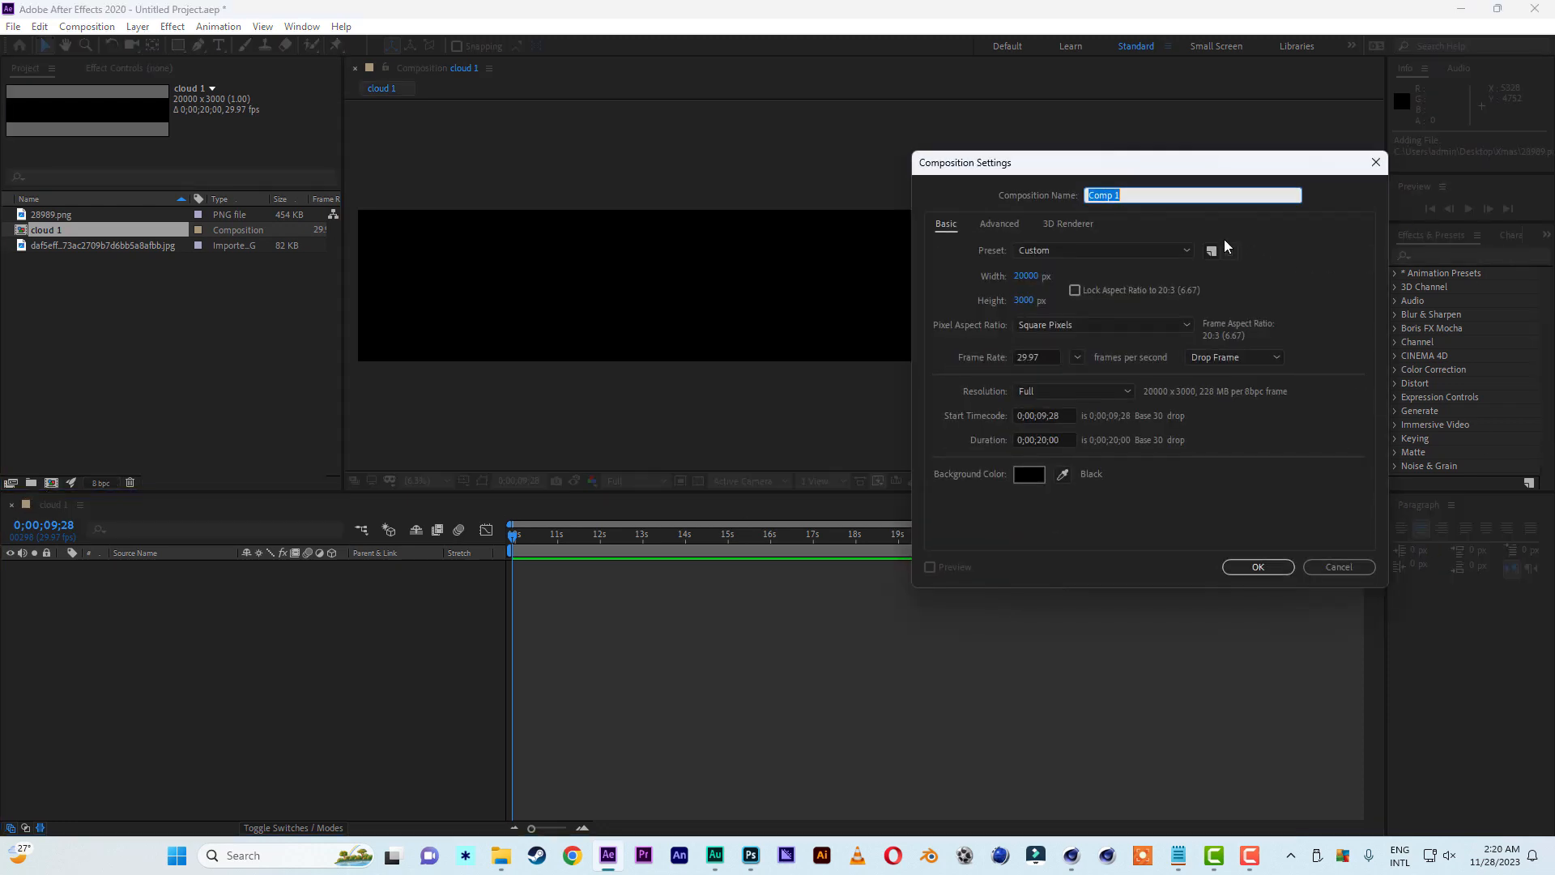
{"action": "type", "text": "ball 1"}
{"action": "left_click", "coordinate": [1025, 277]}
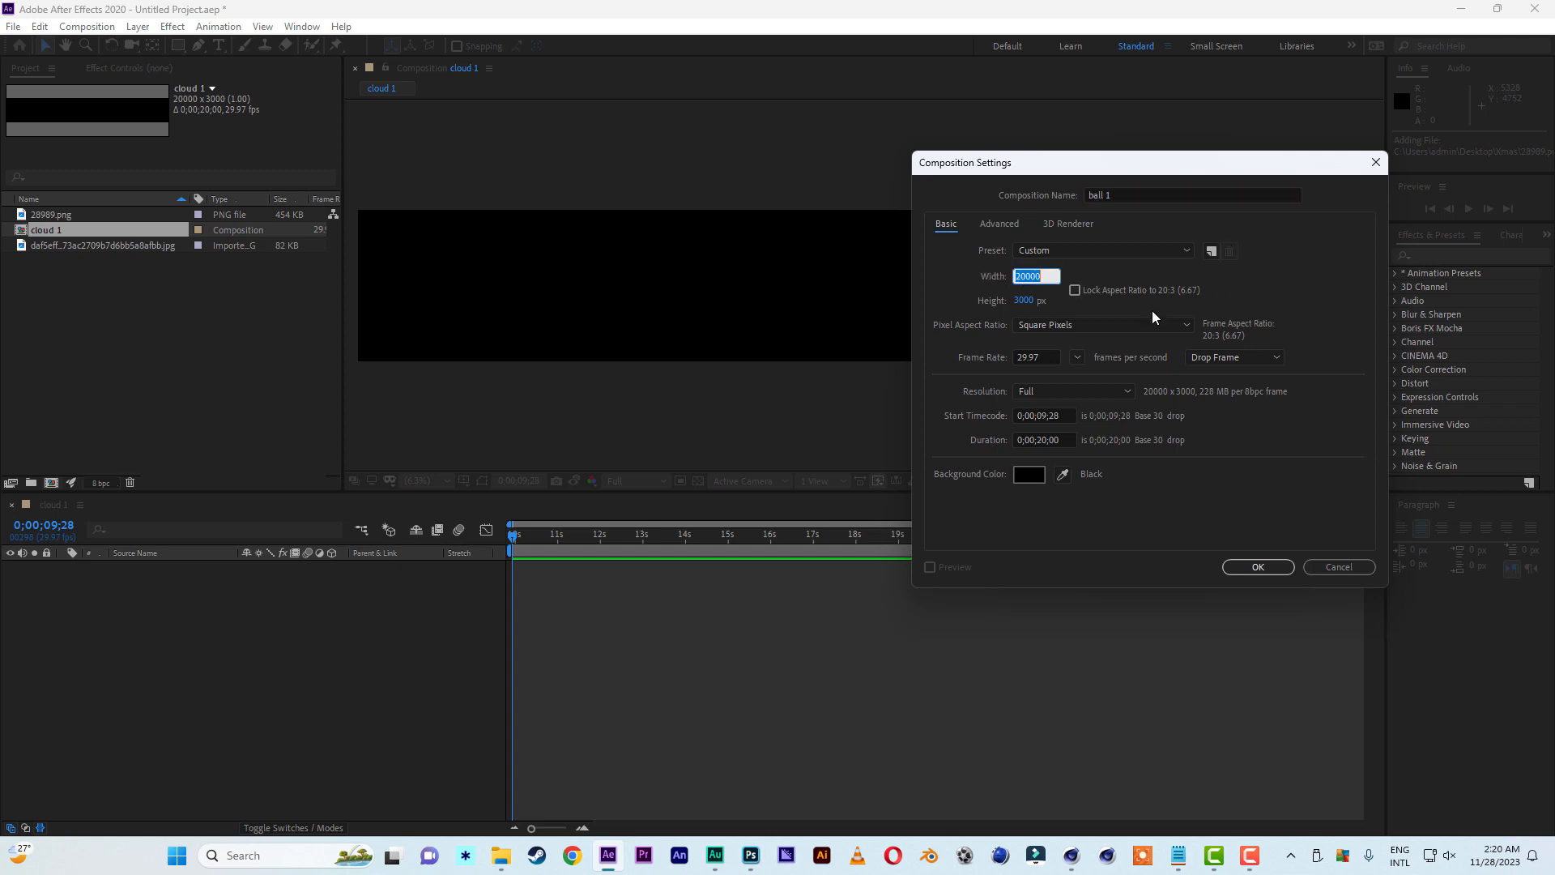
{"action": "type", "text": "1000"}
{"action": "left_click", "coordinate": [1025, 301]}
{"action": "type", "text": "2"}
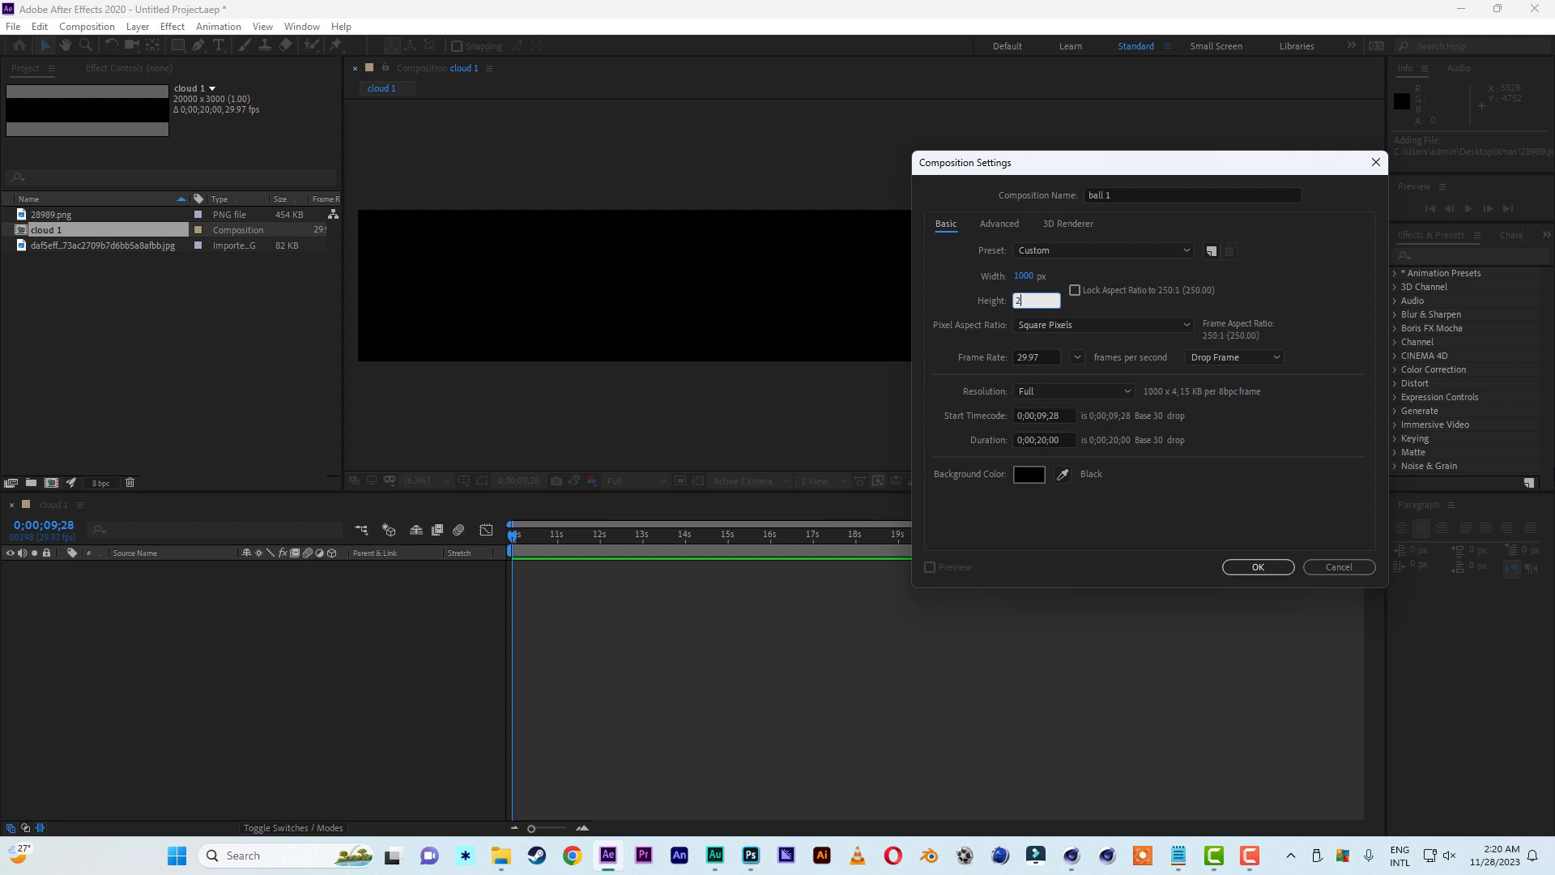
{"action": "type", "text": "000"}
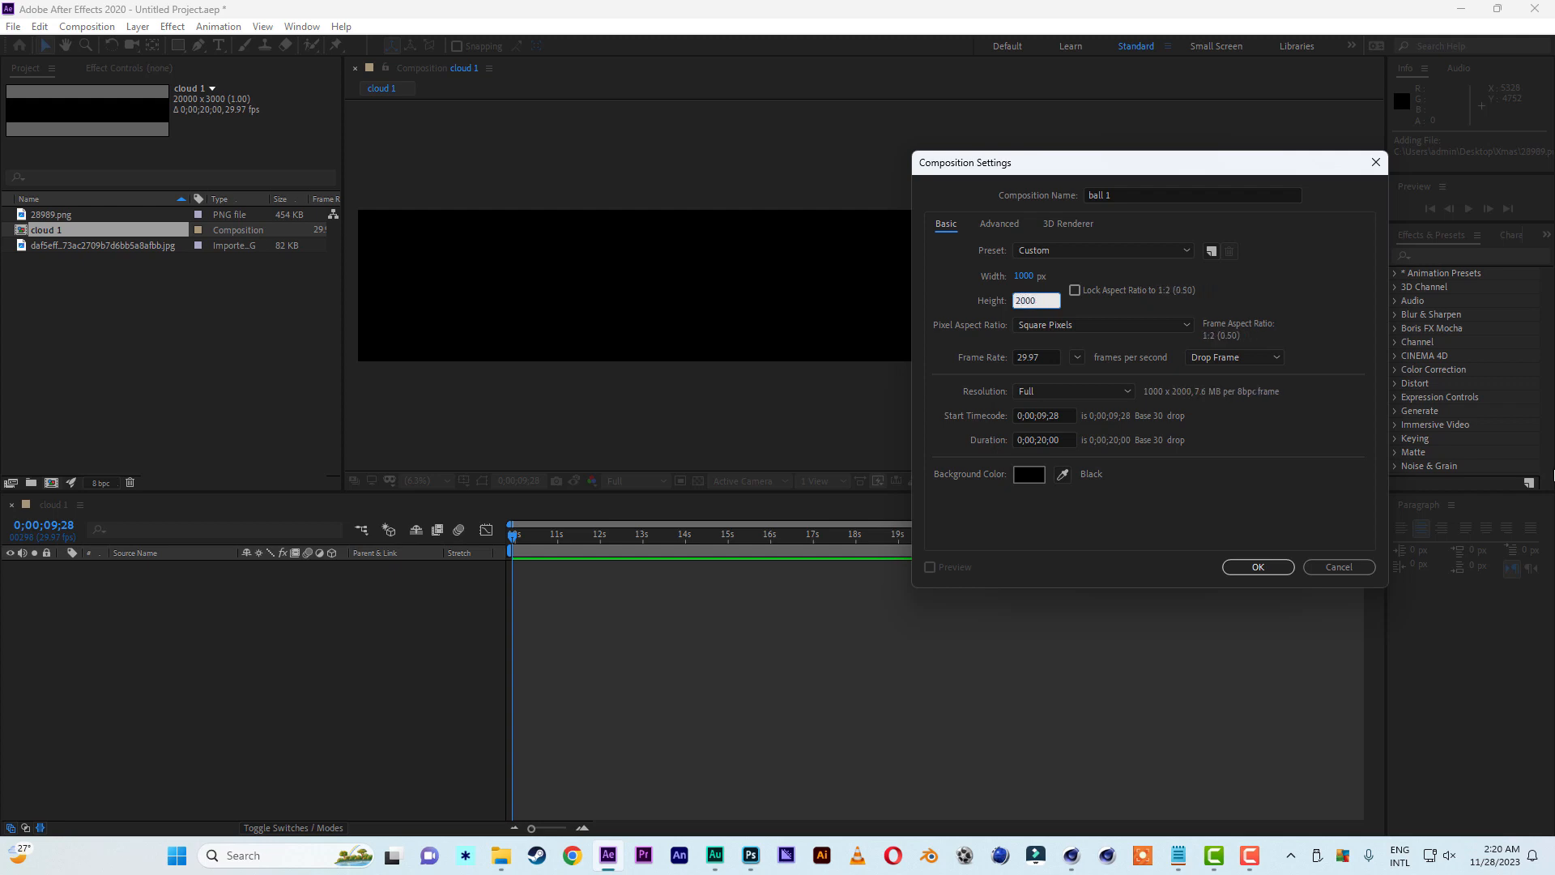
{"action": "left_click", "coordinate": [1257, 567]}
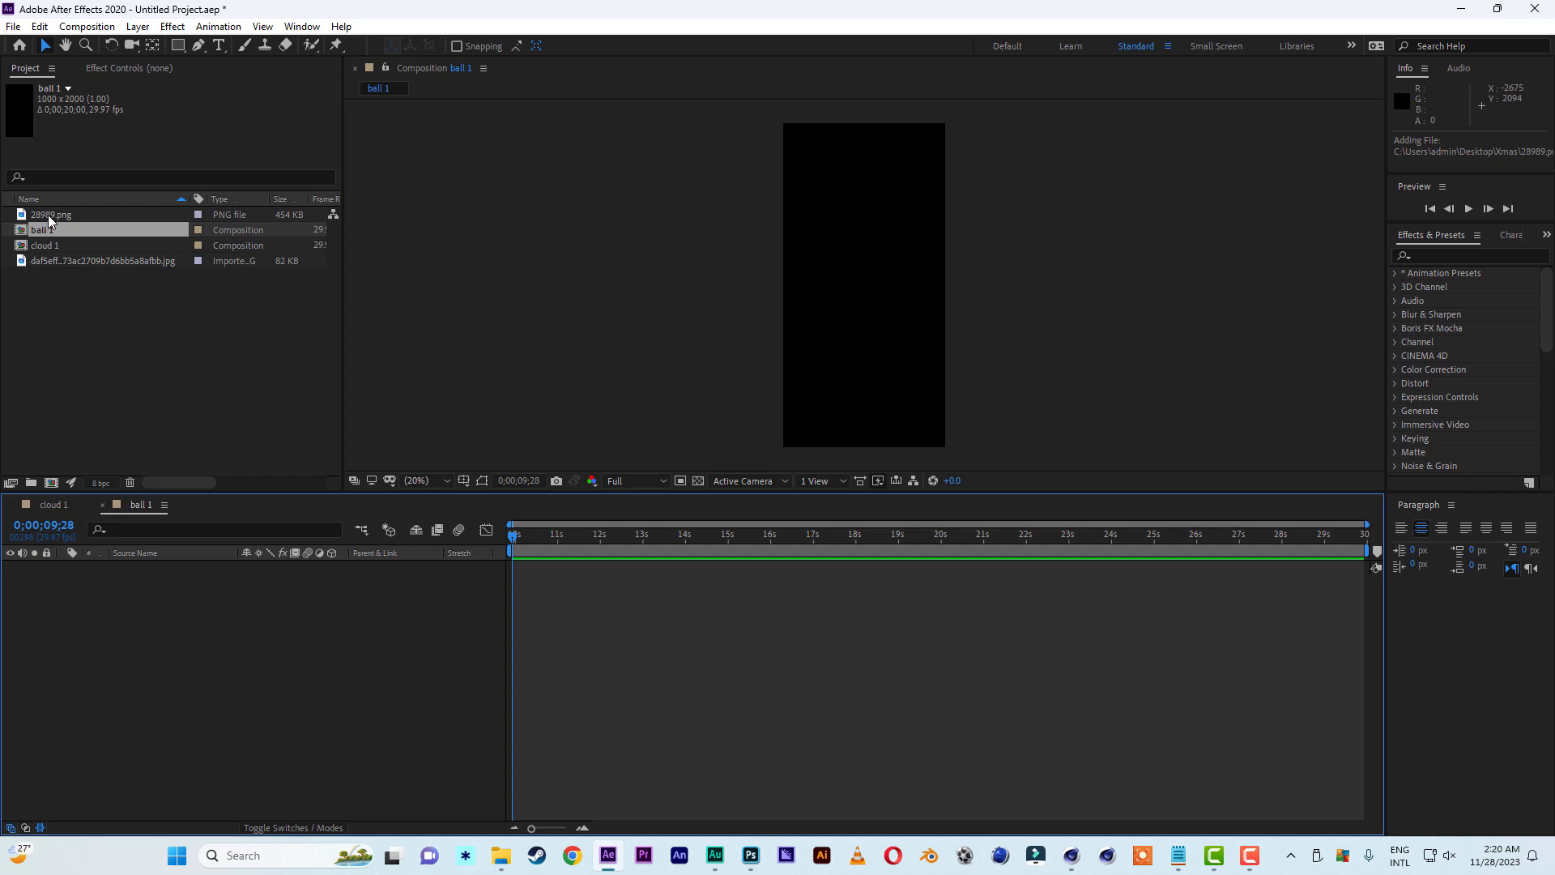
Place 28989.png in the ball 1 composition and apply the CC Sphere effect to it
{"action": "left_click_drag", "start_coordinate": [47, 215], "coordinate": [100, 664]}
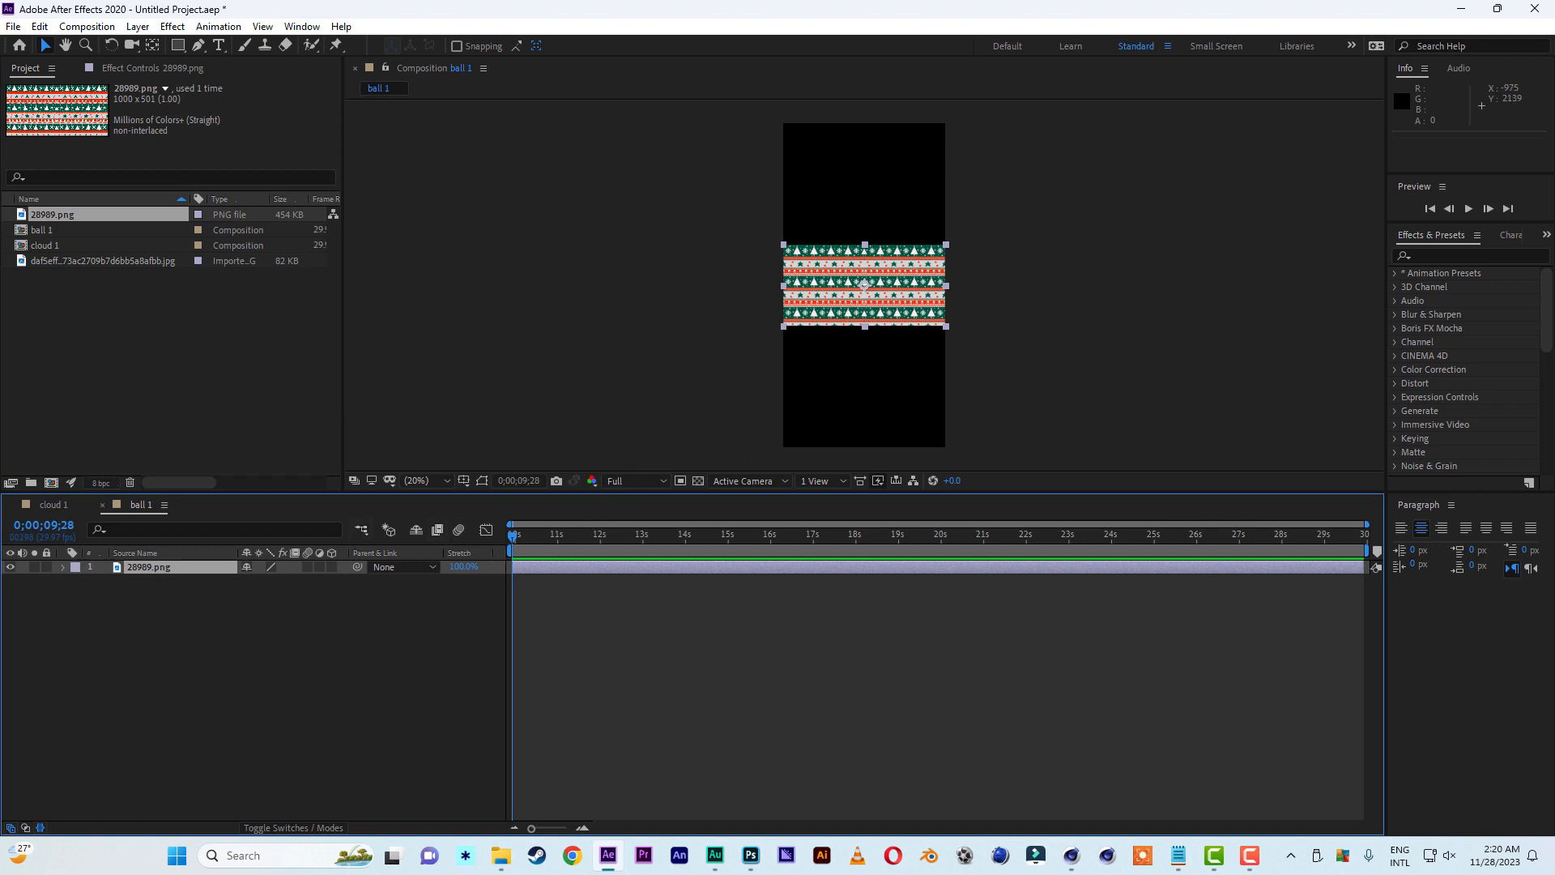
{"action": "left_click", "coordinate": [1436, 253]}
{"action": "type", "text": "cc"}
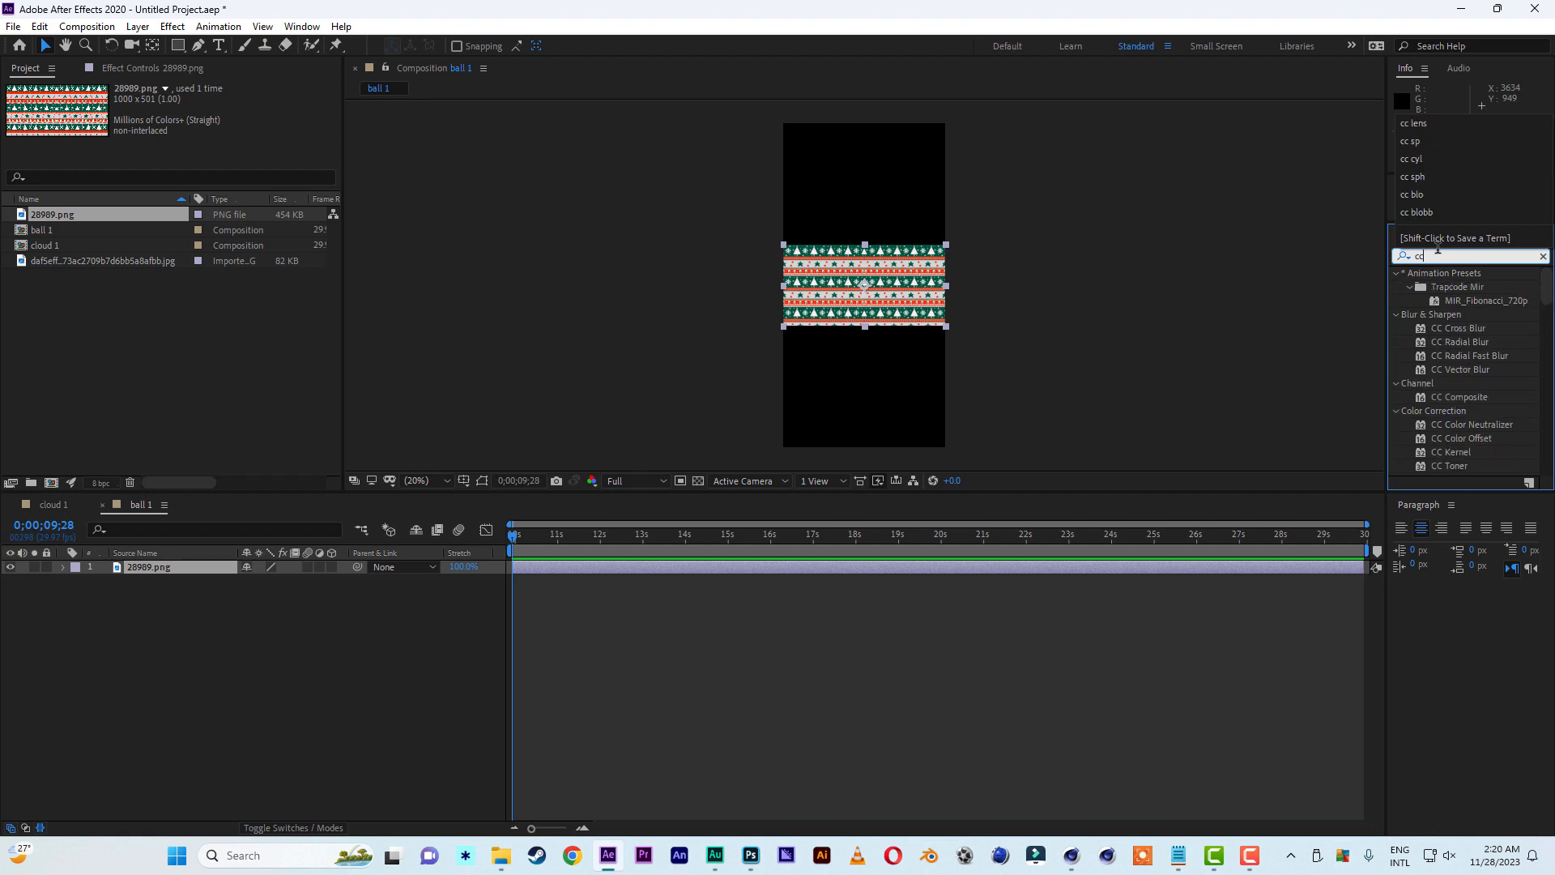
{"action": "type", "text": " sph"}
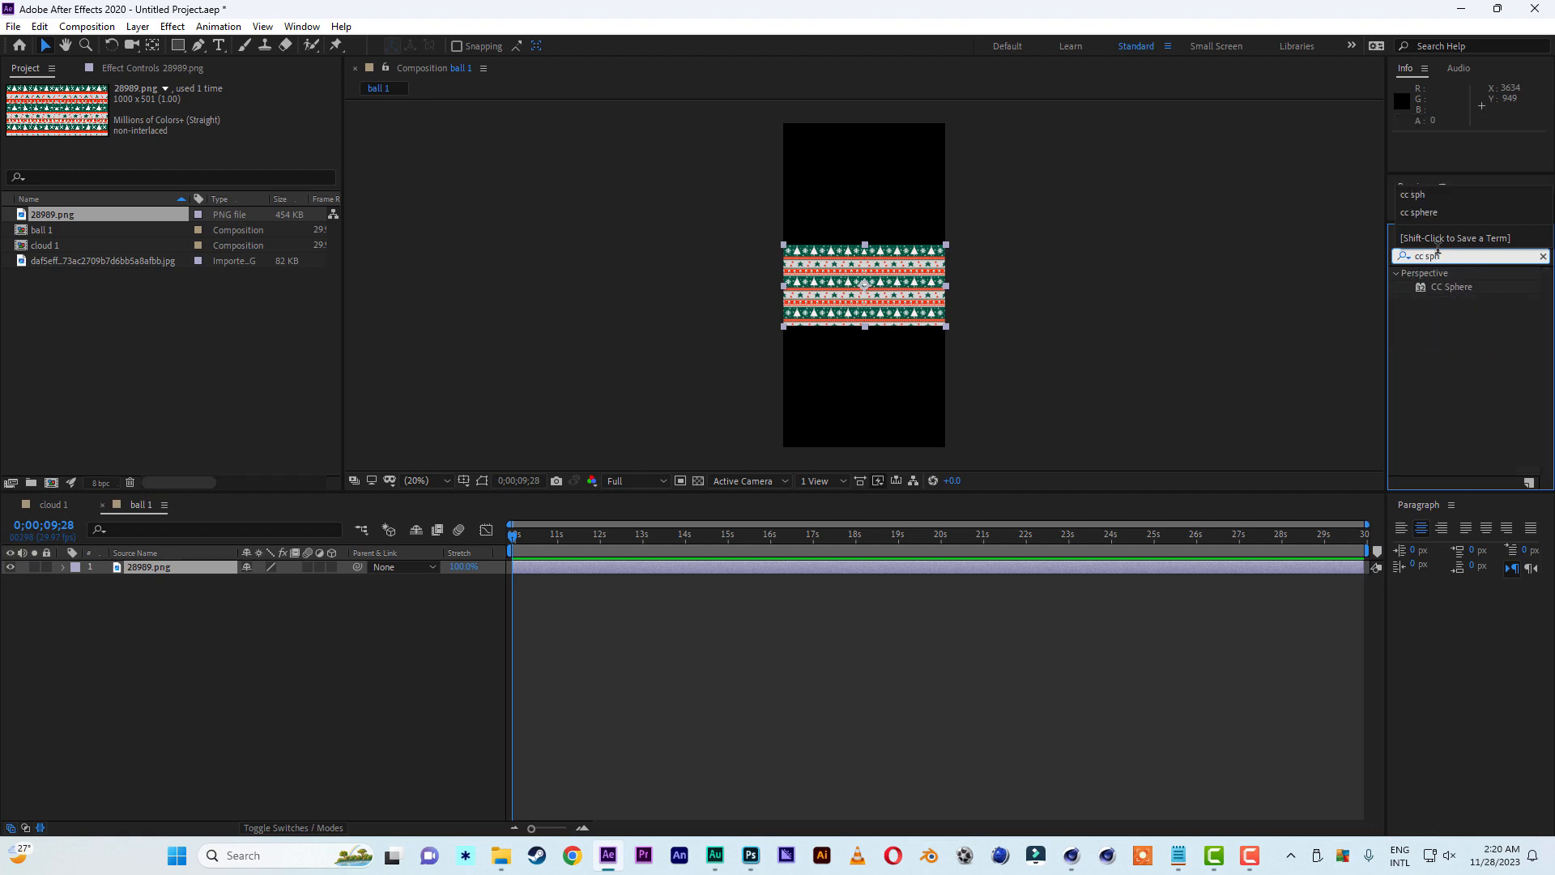
{"action": "double_click", "coordinate": [1461, 288]}
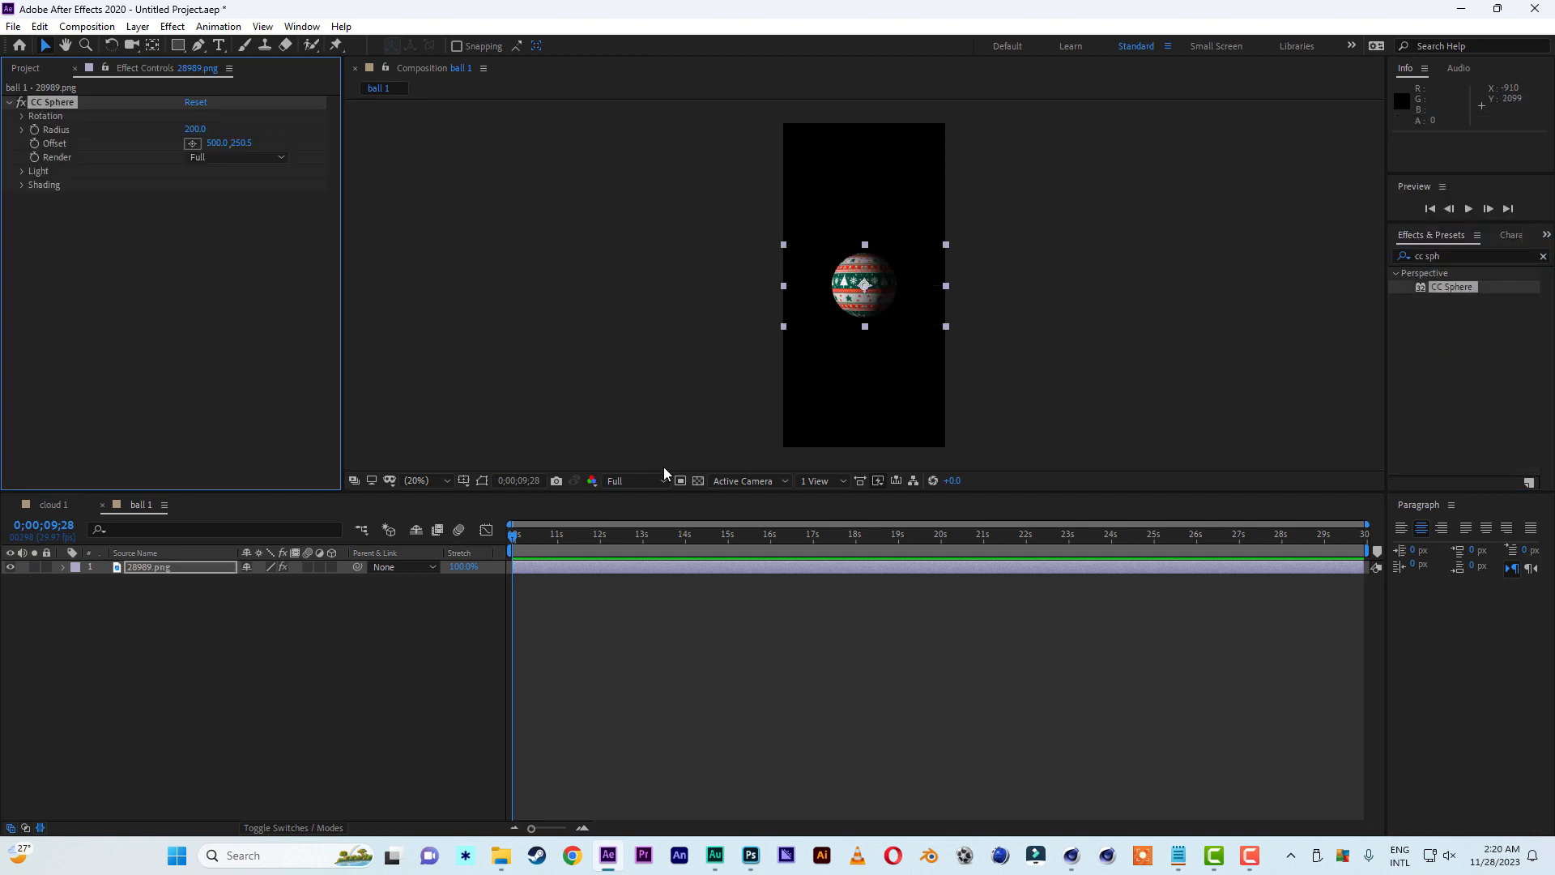
Set the sphere's light direction to about 4° and its light height to 75
{"action": "left_click", "coordinate": [21, 173]}
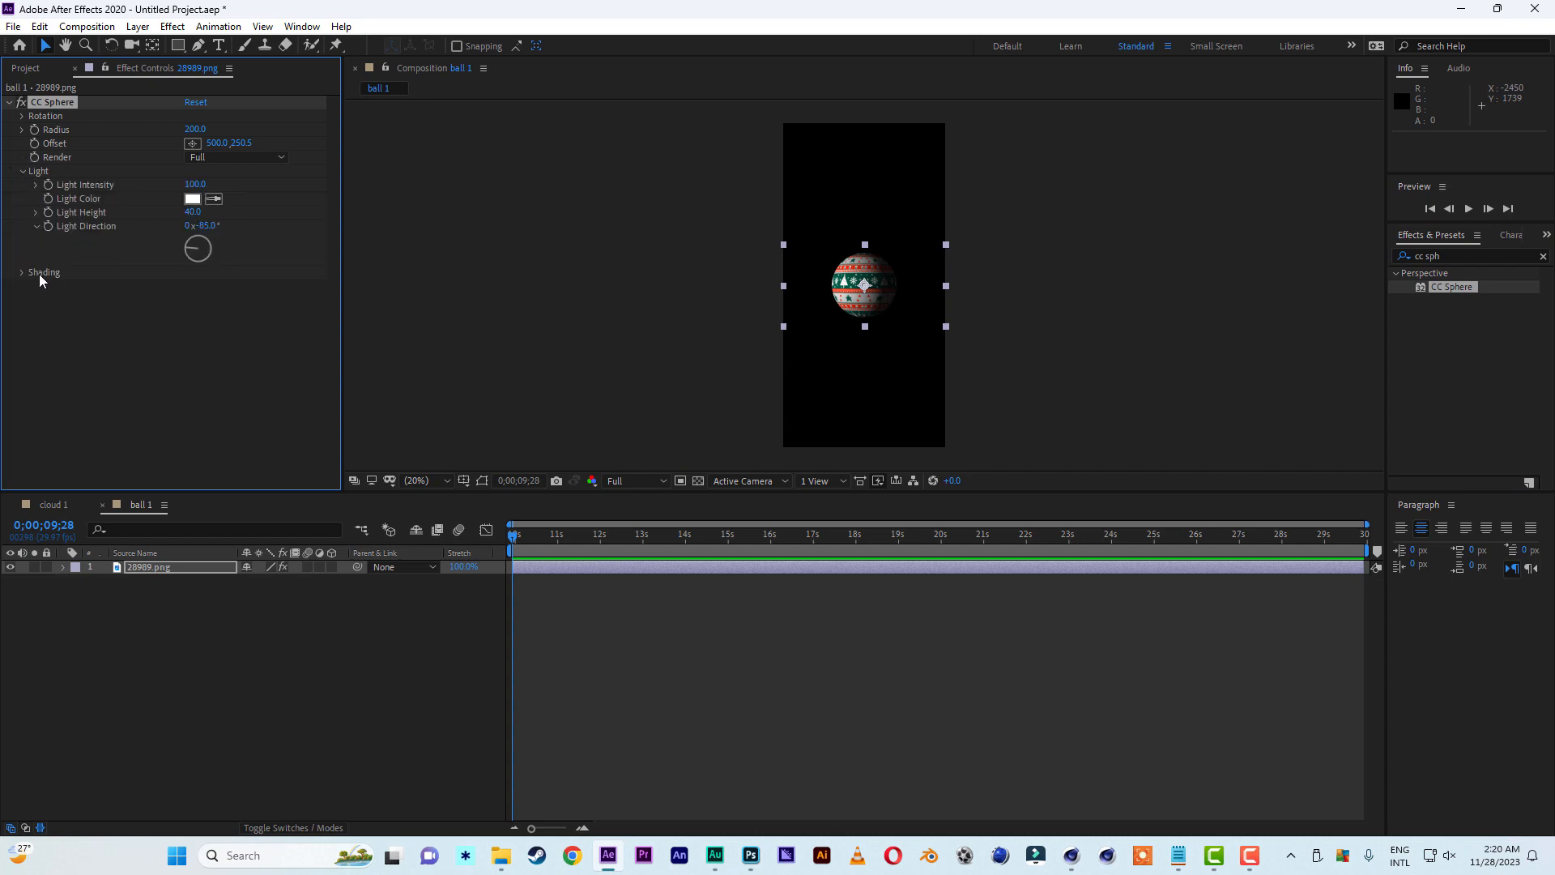
{"action": "left_click_drag", "start_coordinate": [207, 234], "coordinate": [281, 229]}
{"action": "left_click", "coordinate": [119, 255]}
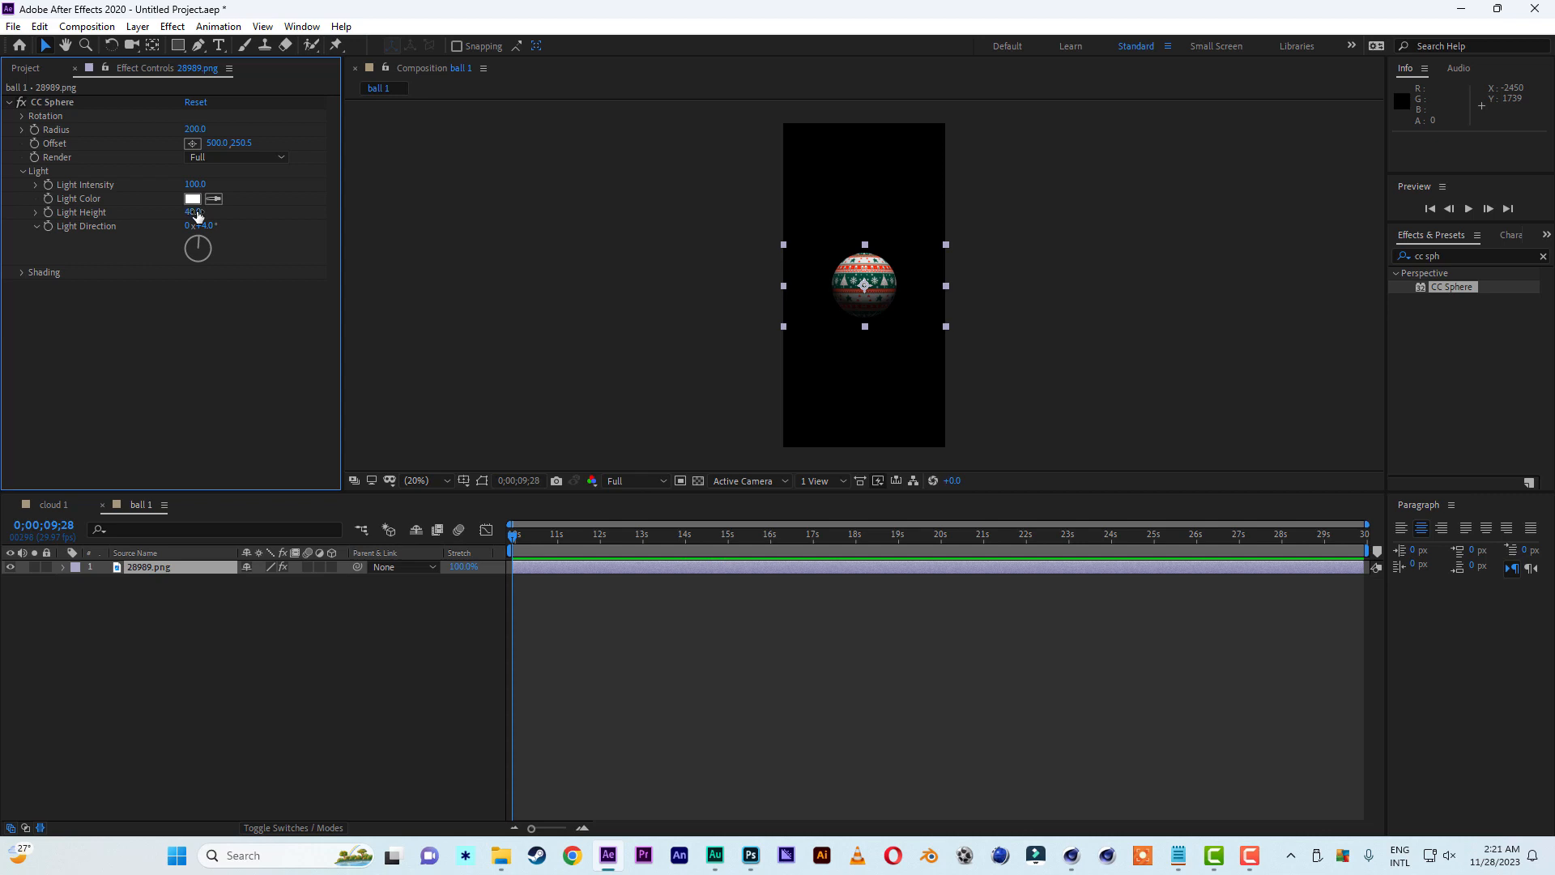
{"action": "left_click_drag", "start_coordinate": [199, 211], "coordinate": [225, 212]}
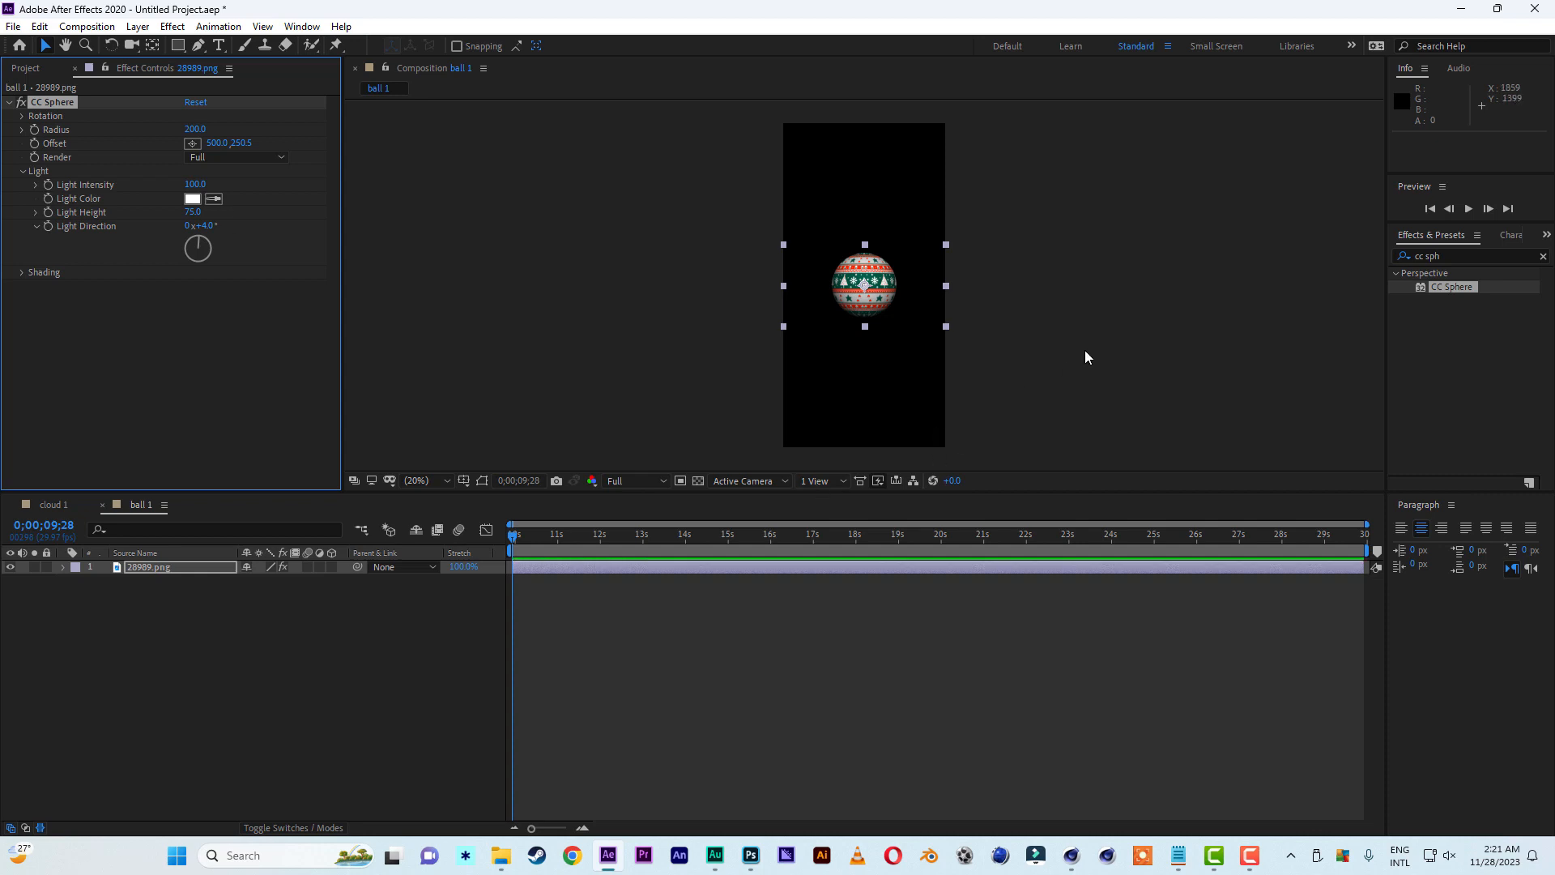
Reduce the sphere's radius to 128 and move it down to an offset of about 485, 920.5
{"action": "left_click_drag", "start_coordinate": [195, 129], "coordinate": [145, 132]}
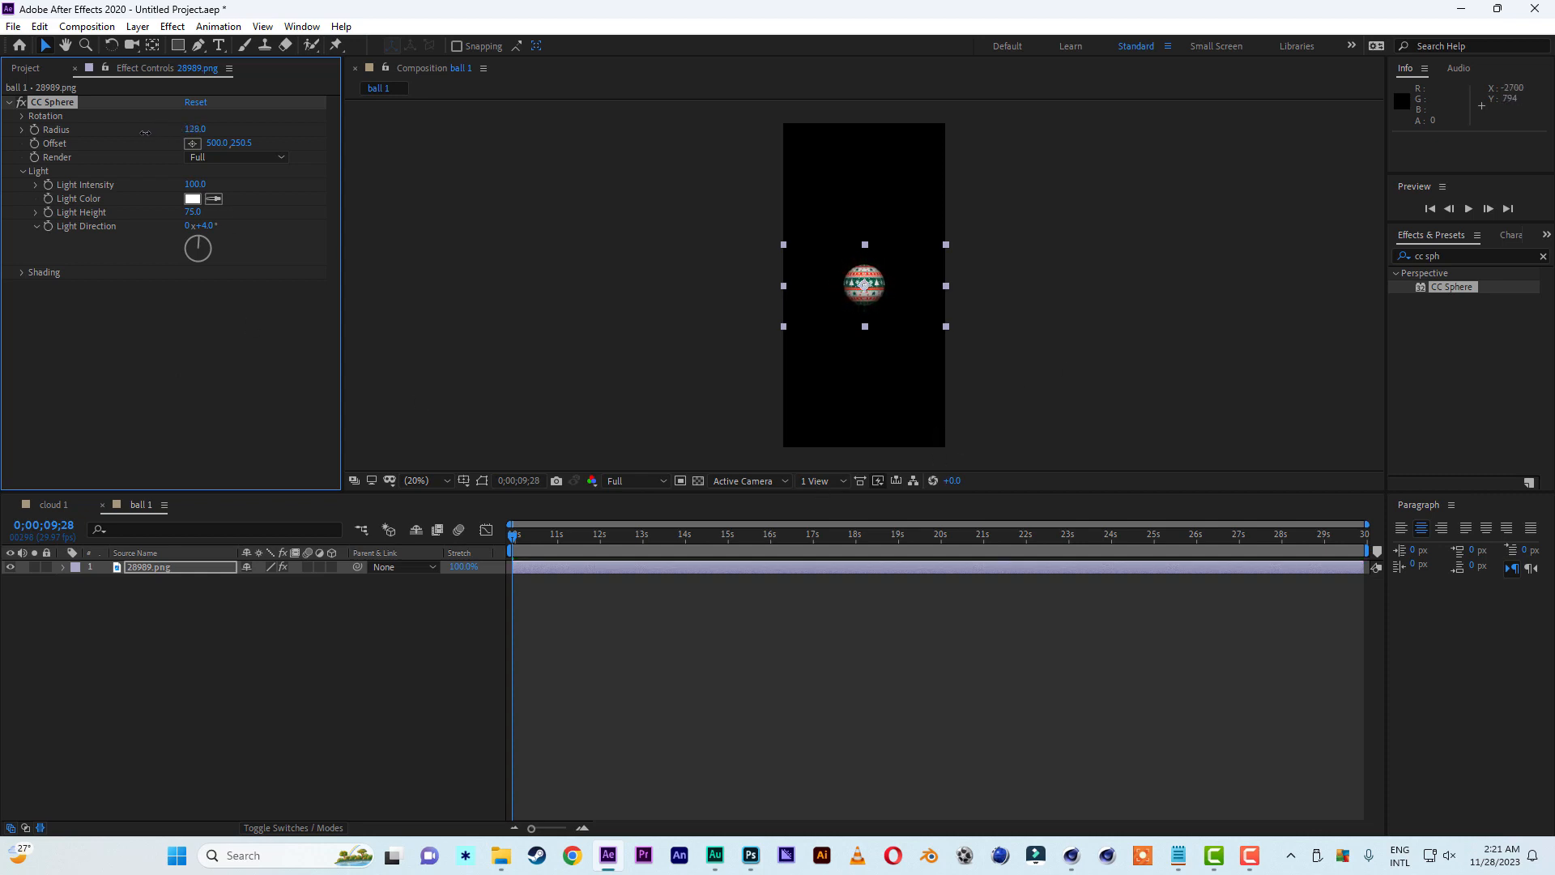
{"action": "left_click_drag", "start_coordinate": [868, 300], "coordinate": [861, 417]}
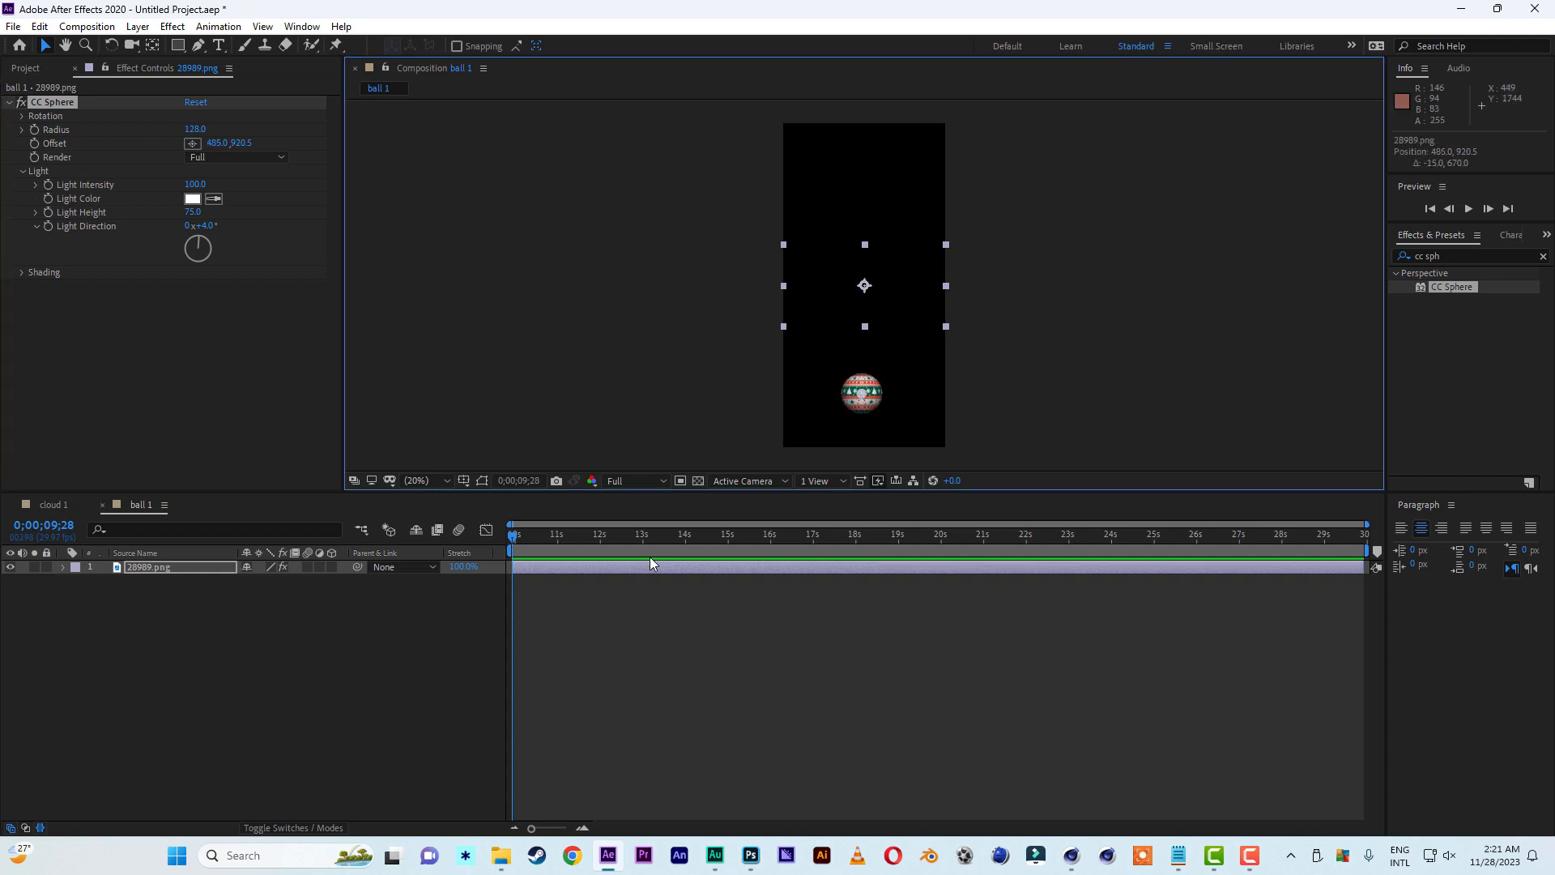
{"action": "left_click", "coordinate": [178, 576]}
Create a composition-sized solid layer in dark green 195F19
{"action": "right_click", "coordinate": [279, 648]}
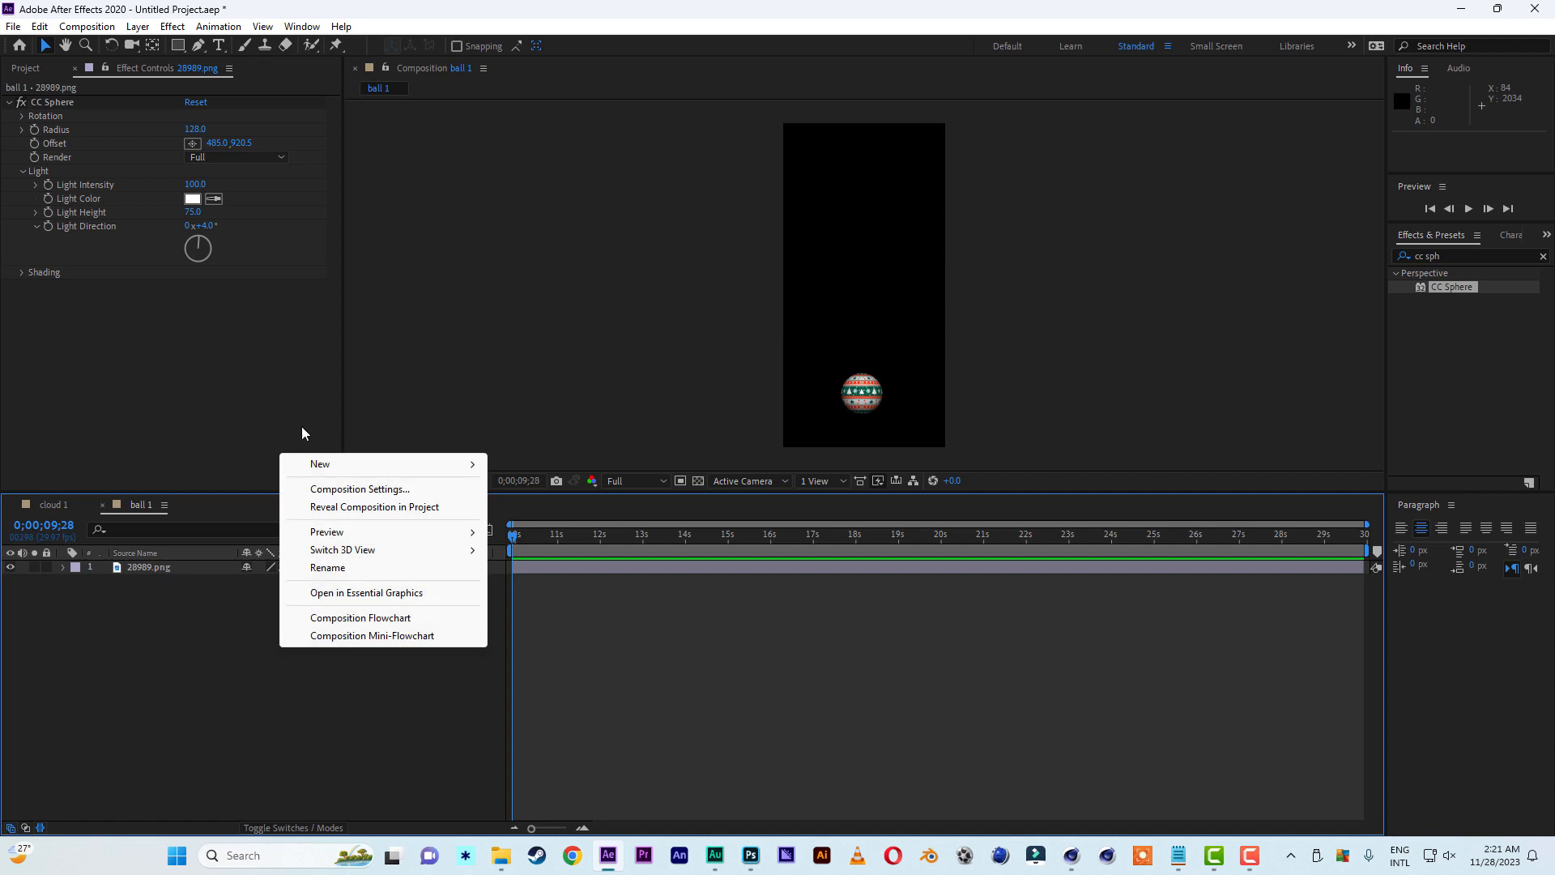
{"action": "mouse_move", "coordinate": [332, 463]}
{"action": "left_click", "coordinate": [562, 507]}
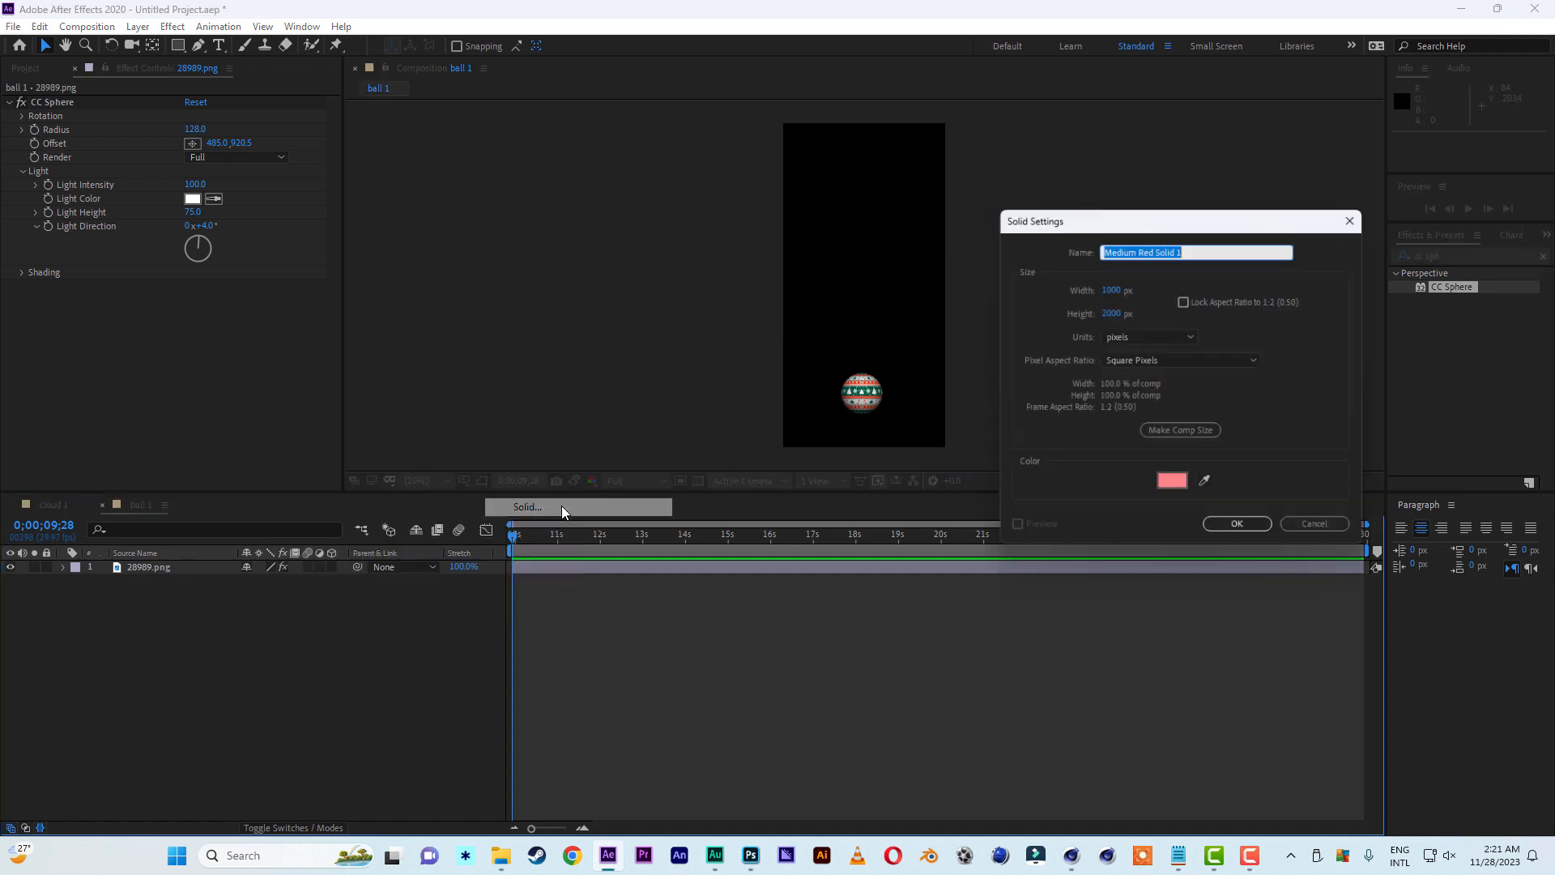
{"action": "left_click", "coordinate": [1173, 486]}
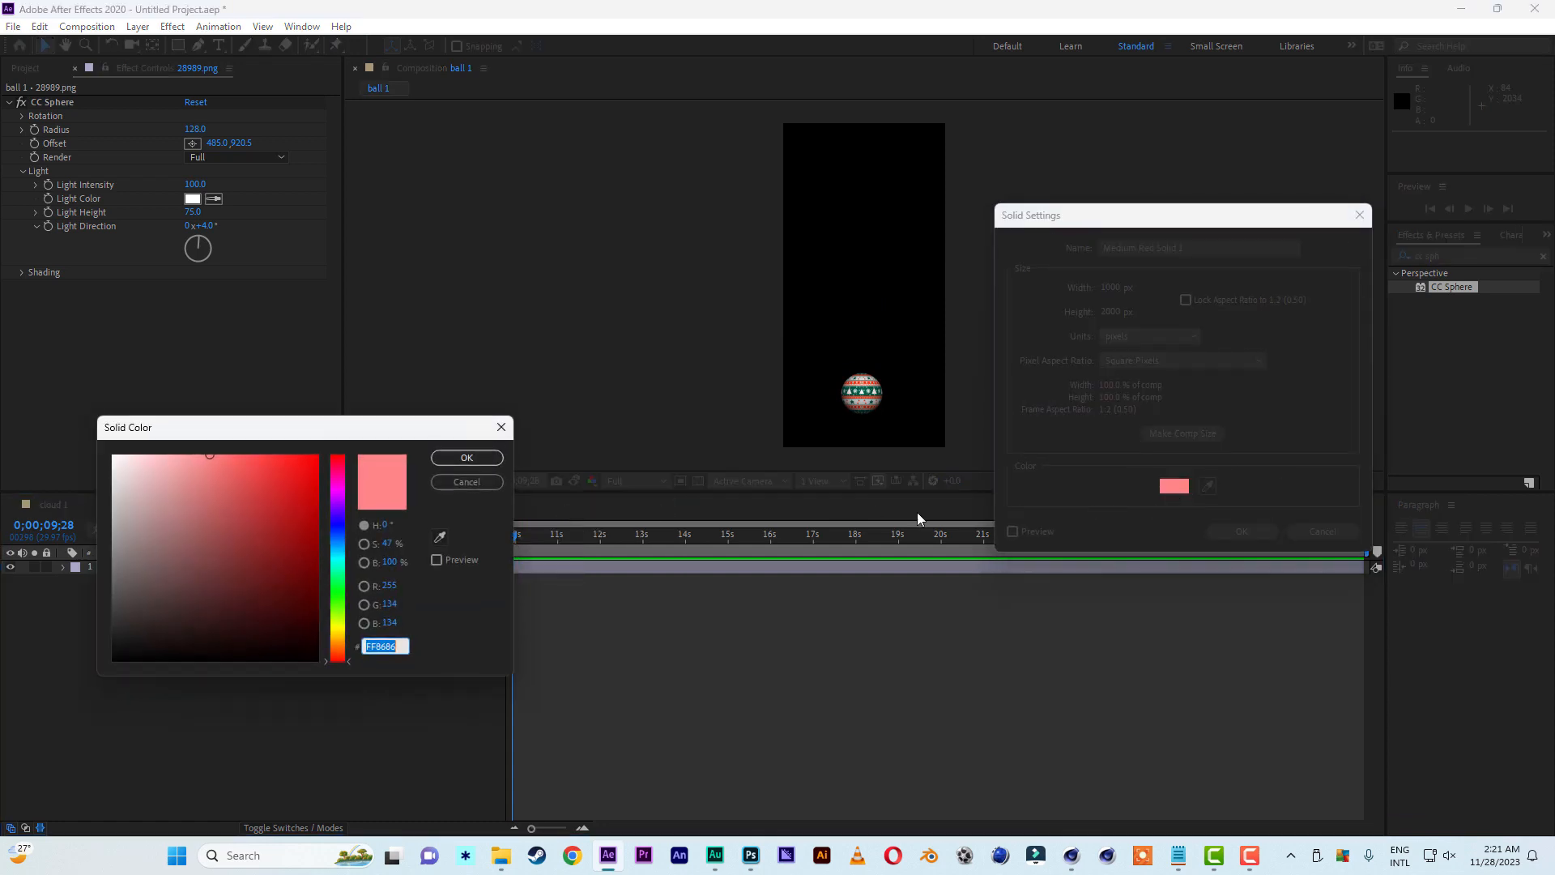
{"action": "left_click", "coordinate": [336, 592]}
{"action": "left_click", "coordinate": [264, 583]}
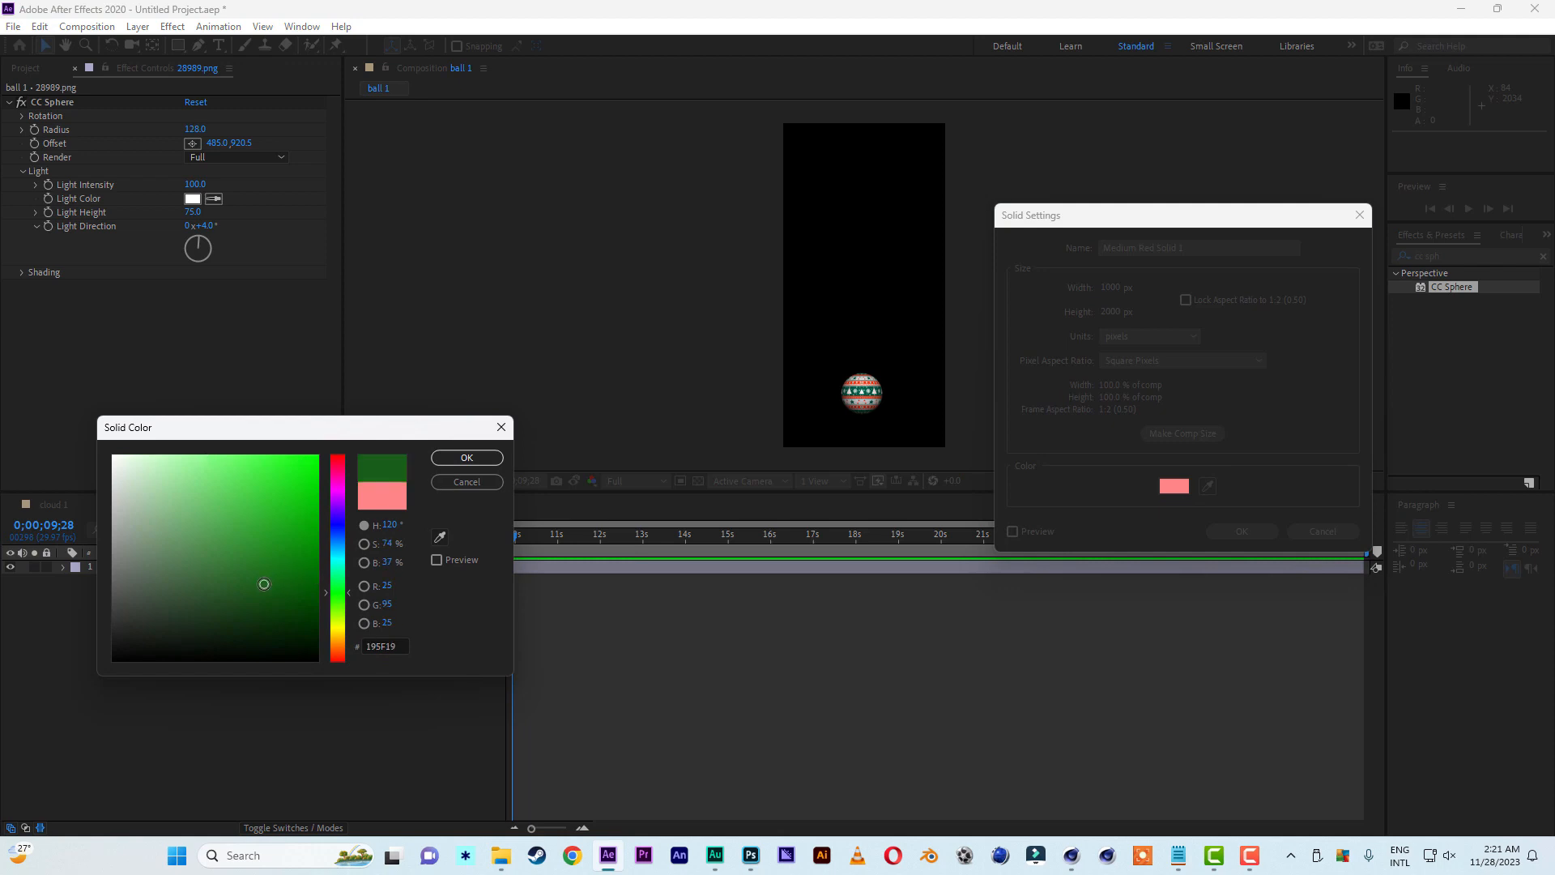
{"action": "left_click", "coordinate": [484, 459]}
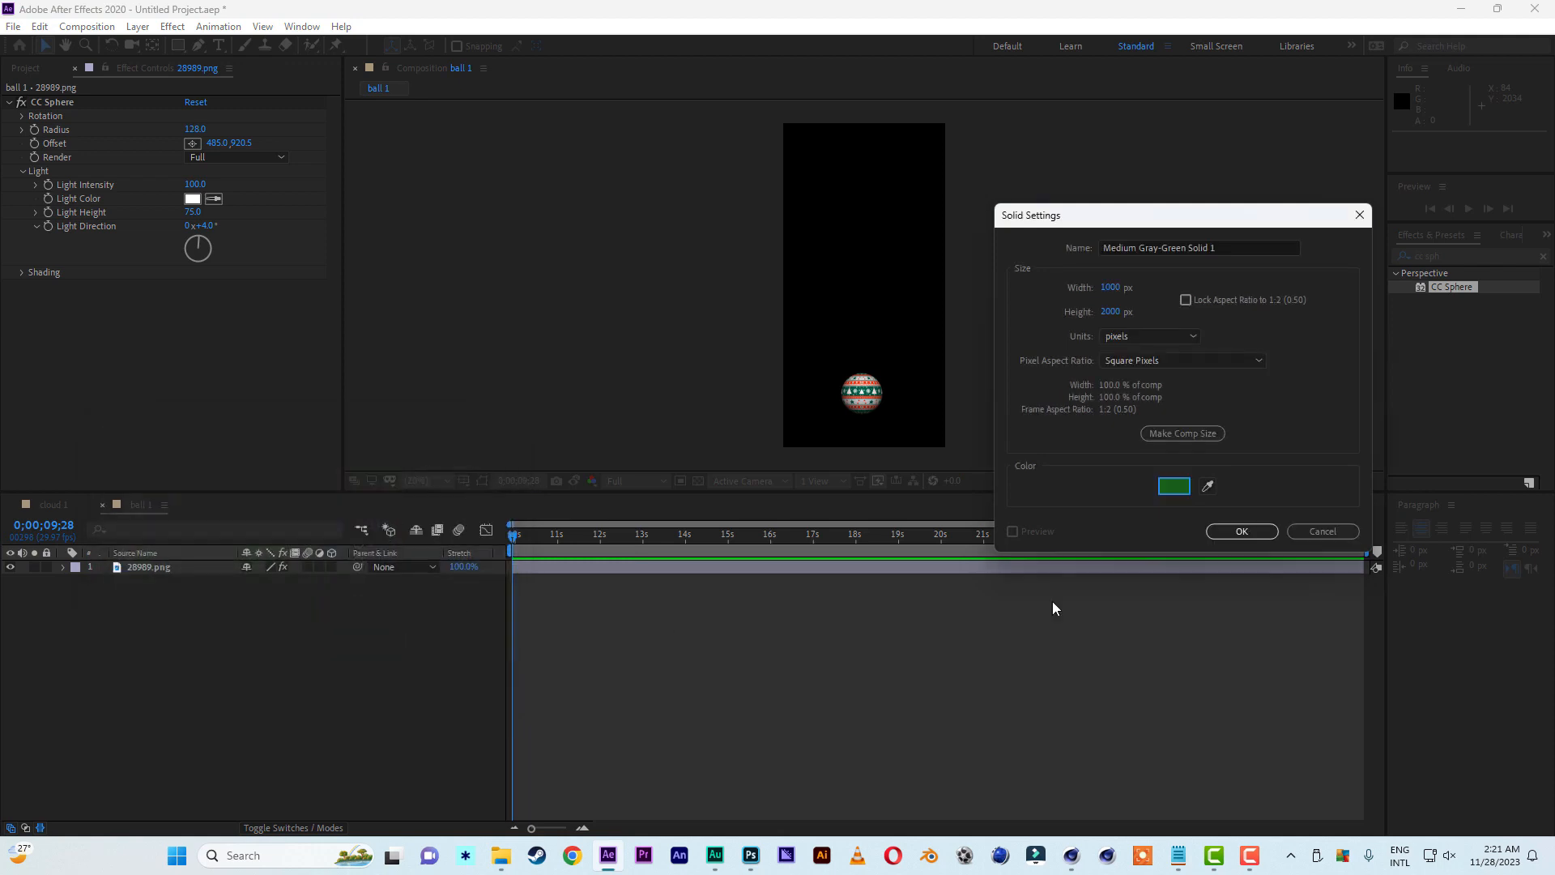
{"action": "left_click", "coordinate": [1264, 531]}
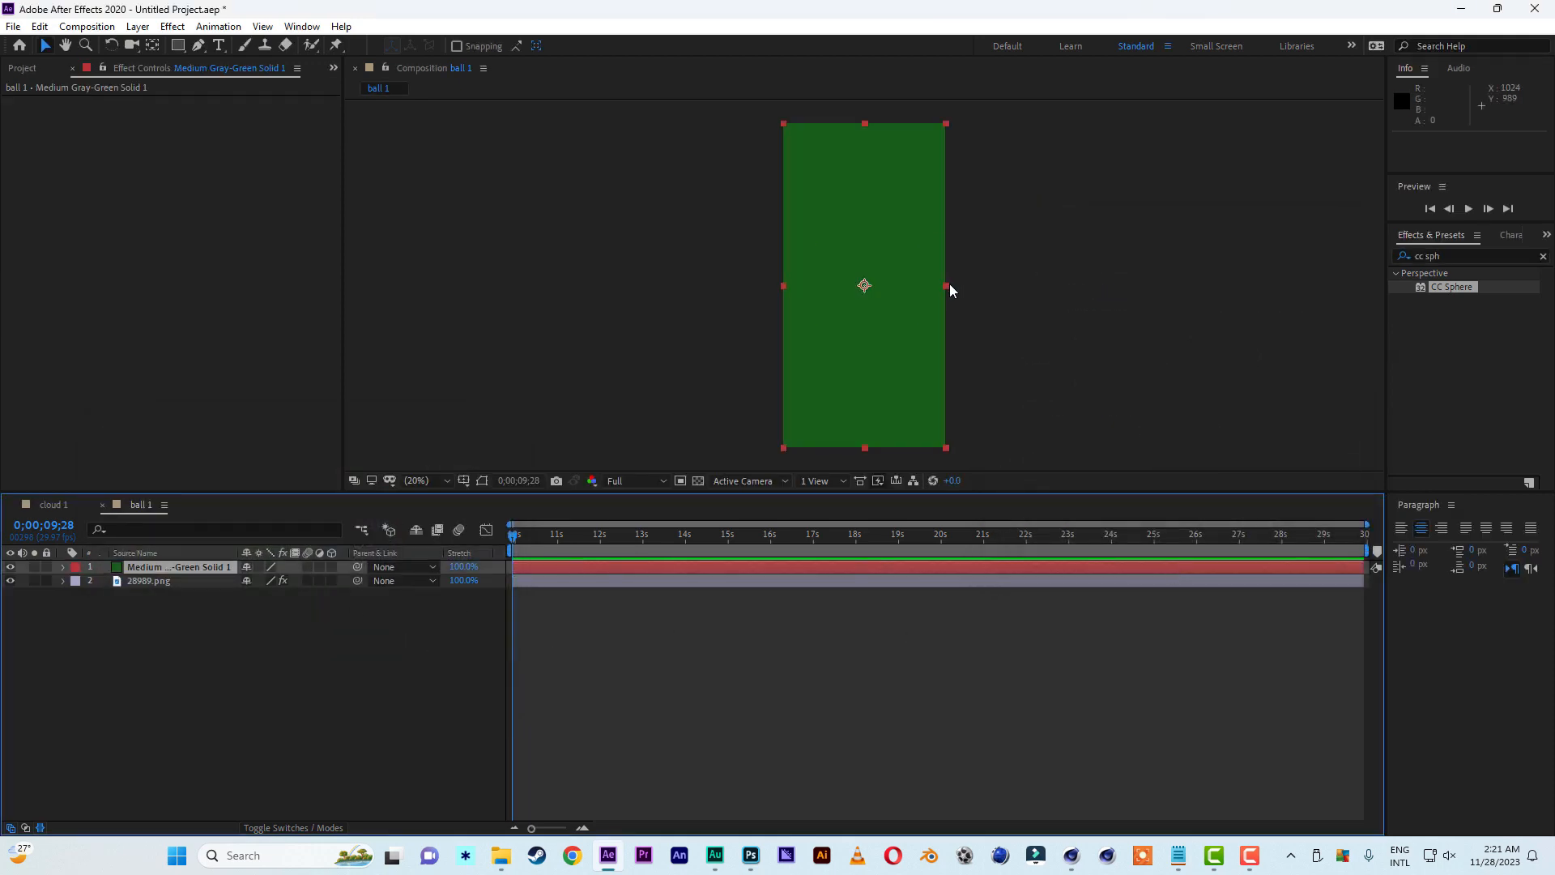
Scale the green solid to about 1% width and 80% height and position it as a string ending at the top of the ball
{"action": "left_click_drag", "start_coordinate": [946, 285], "coordinate": [886, 292]}
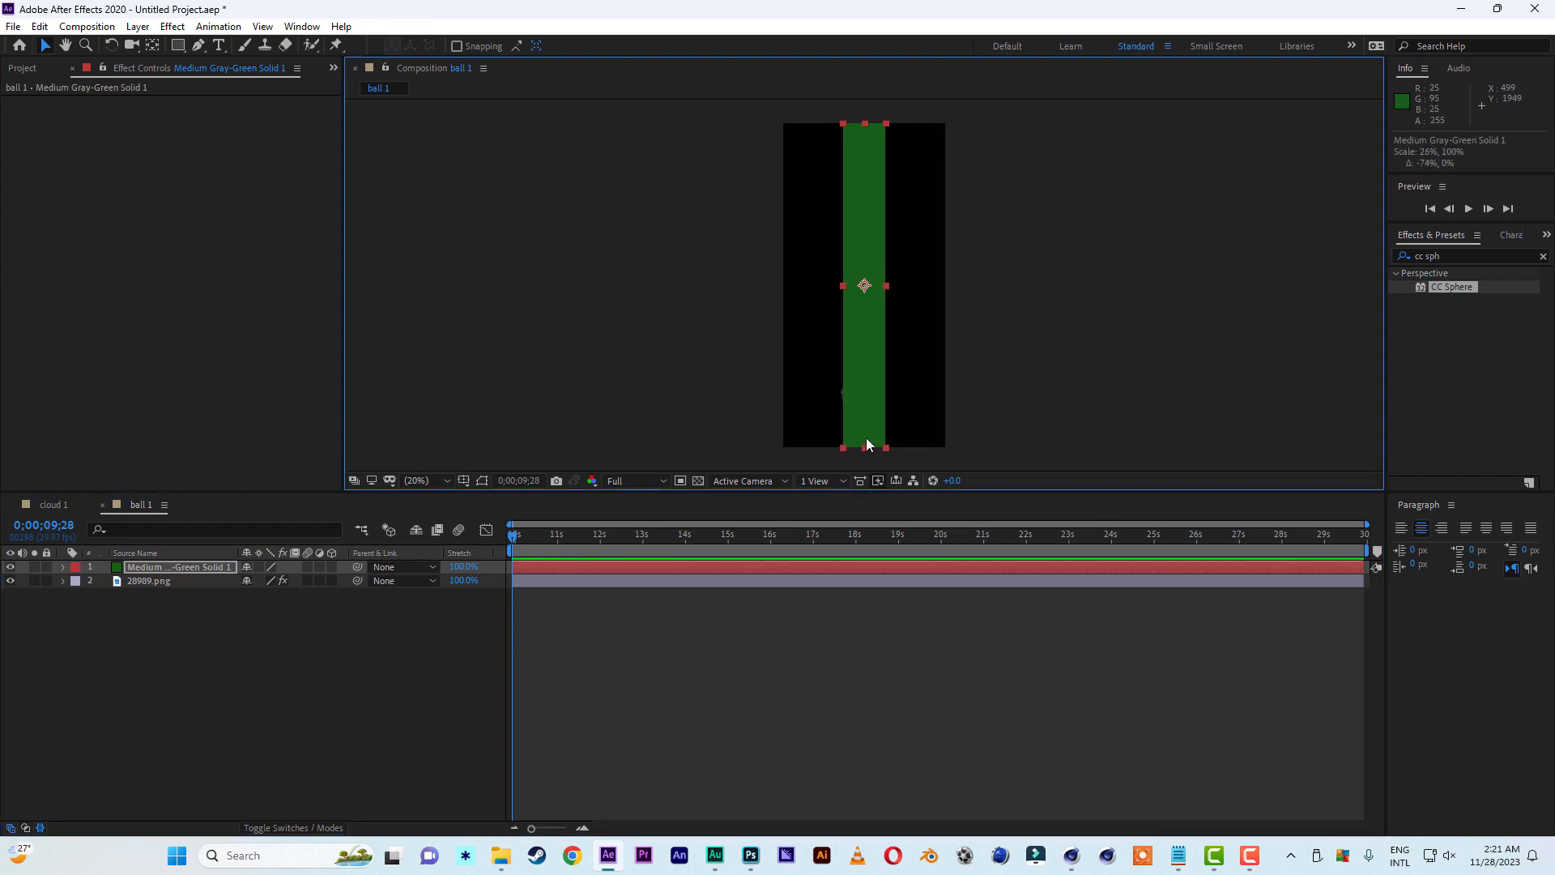
{"action": "left_click_drag", "start_coordinate": [867, 447], "coordinate": [865, 415]}
{"action": "left_click_drag", "start_coordinate": [871, 350], "coordinate": [867, 305]}
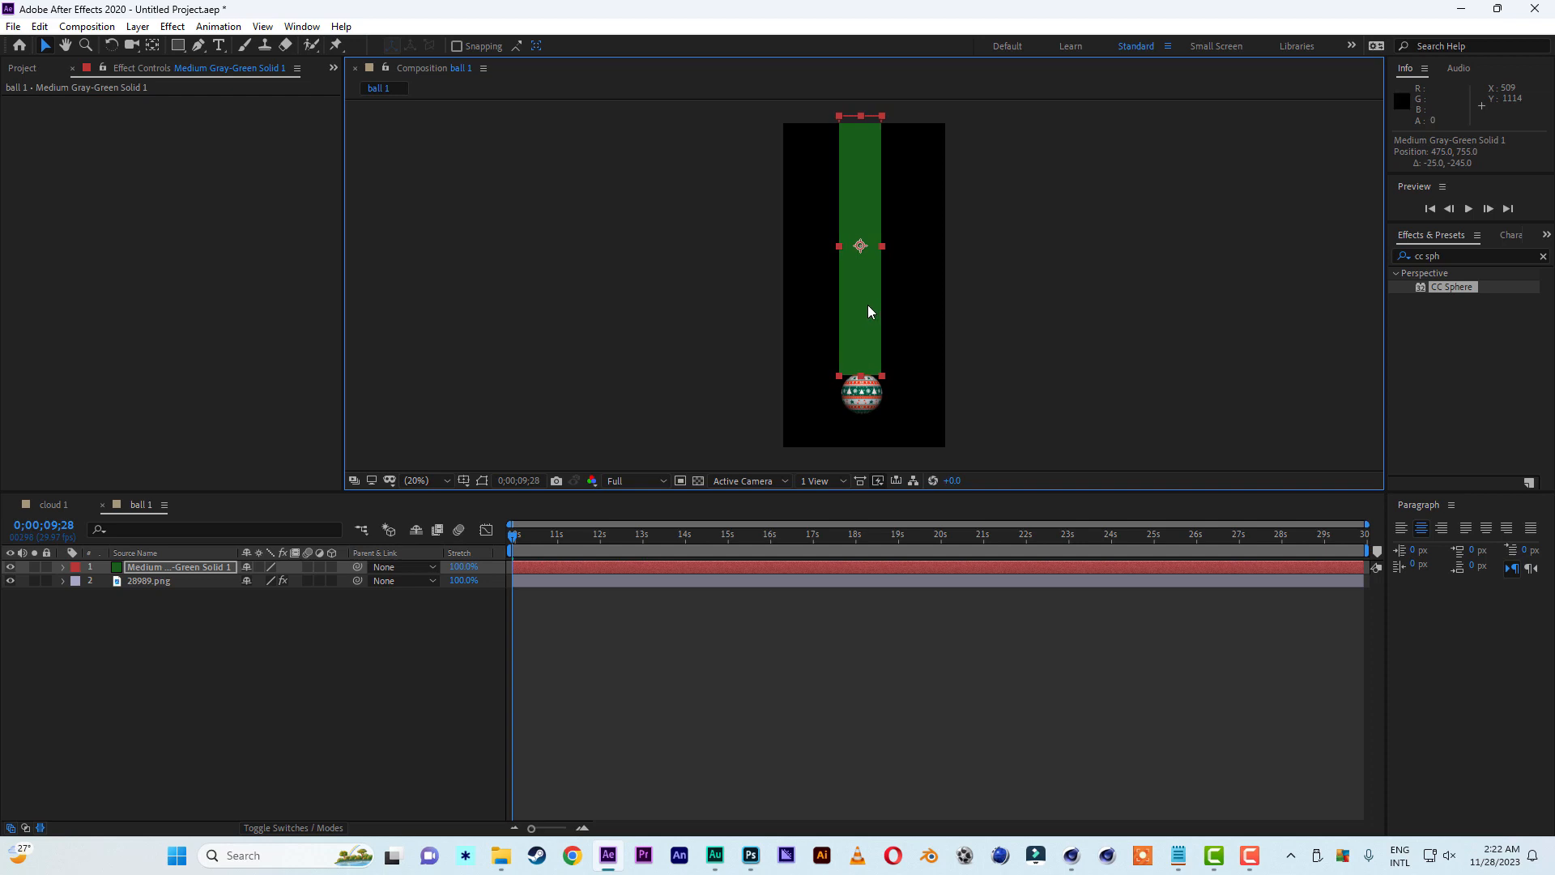
{"action": "left_click_drag", "start_coordinate": [882, 247], "coordinate": [865, 255]}
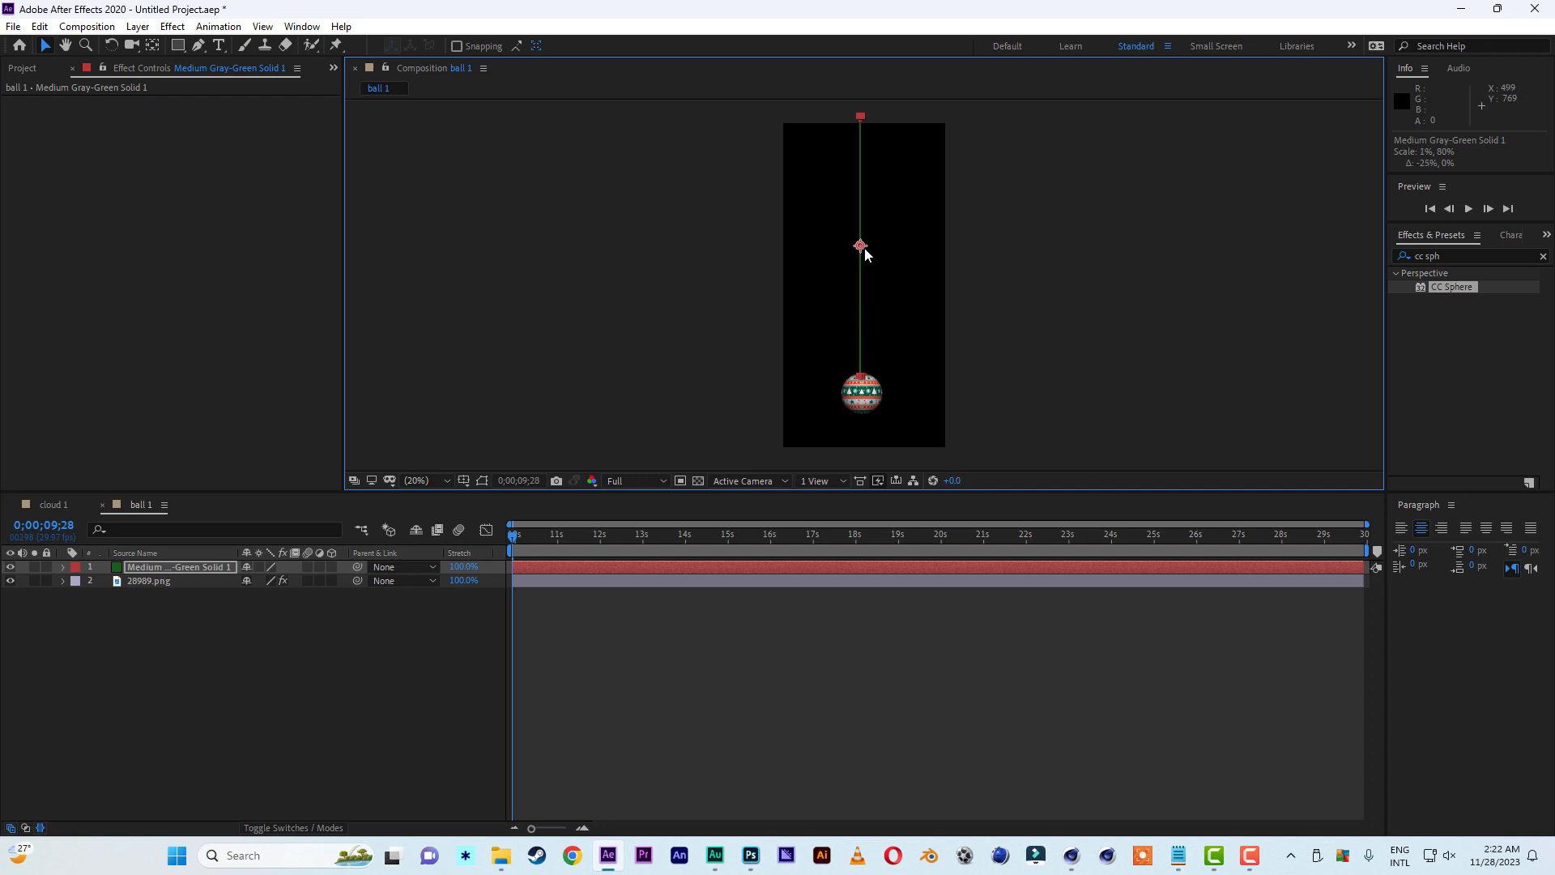
{"action": "left_click", "coordinate": [1070, 344]}
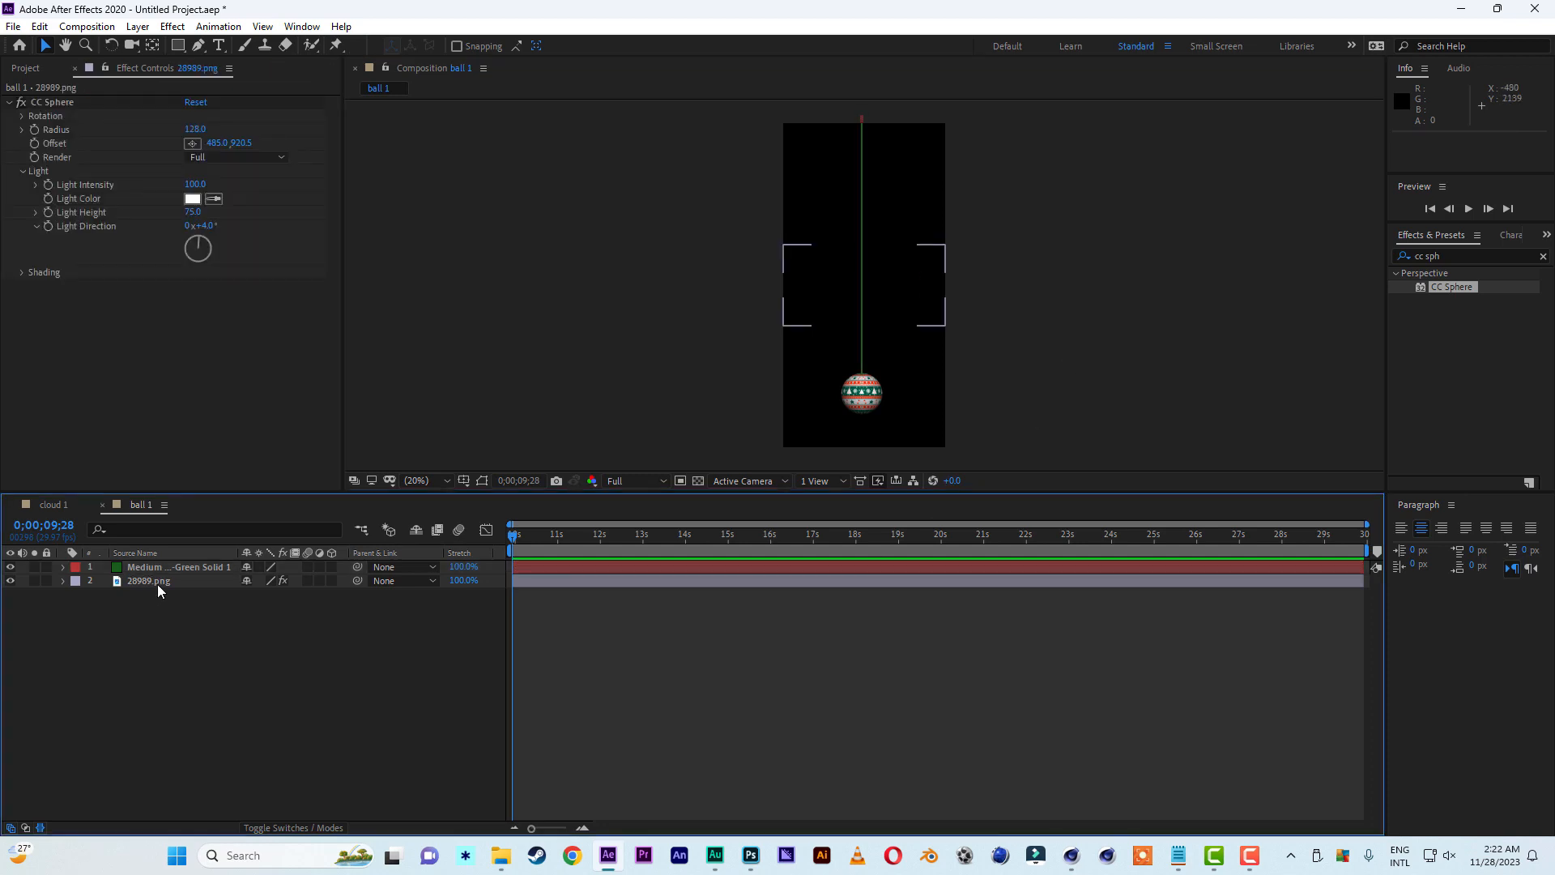
Set a starting keyframe for the CC Sphere Rotation Y of 28989.png at 0;00;09;28
{"action": "left_click", "coordinate": [158, 582]}
{"action": "key", "text": "e"}
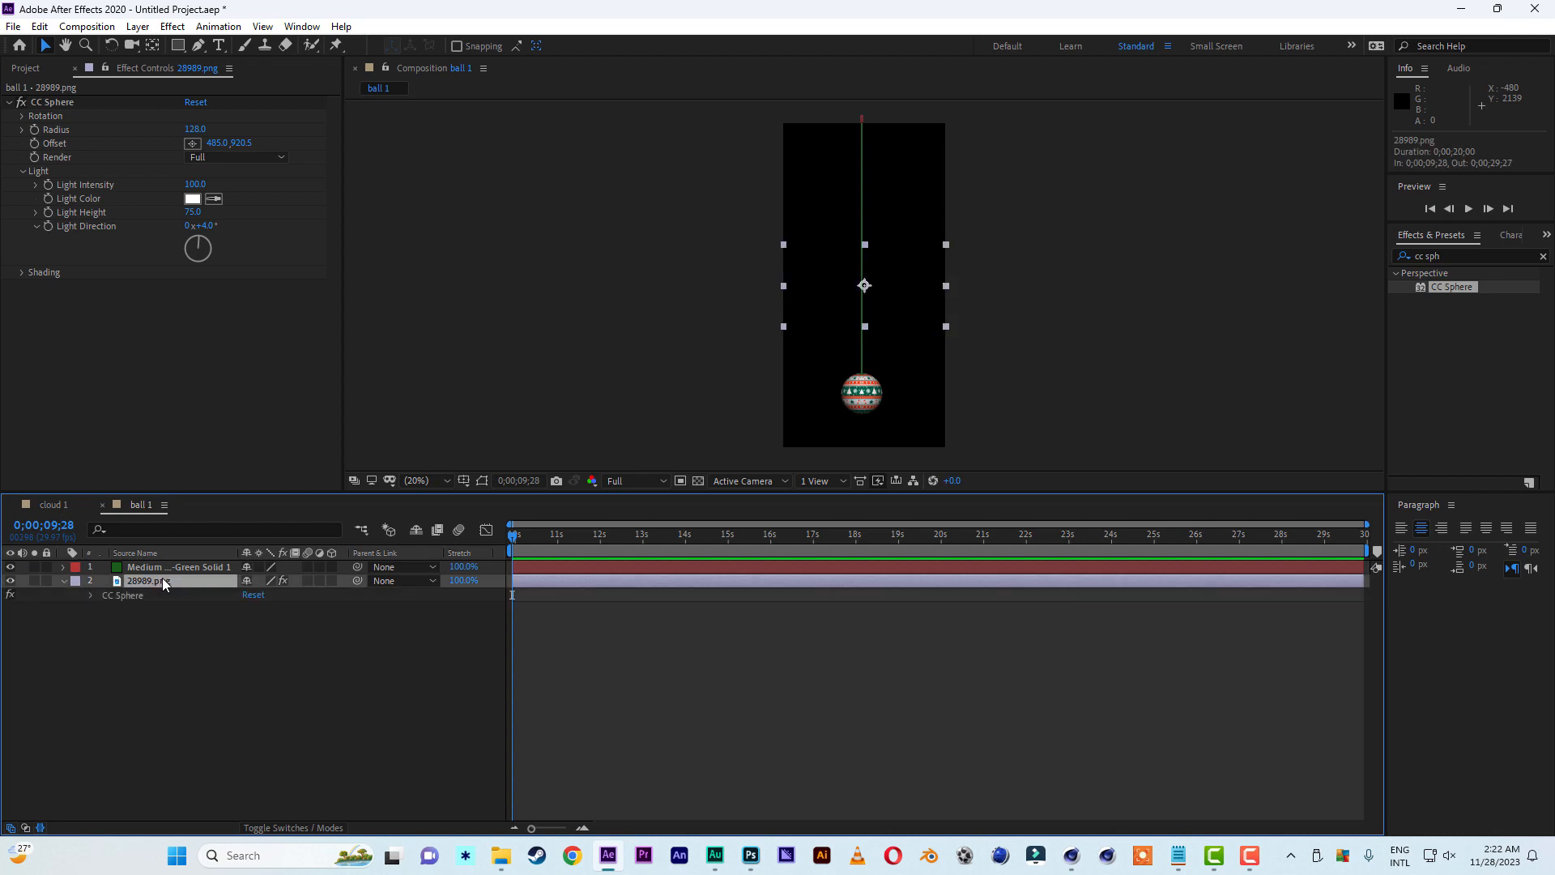
{"action": "left_click", "coordinate": [91, 595]}
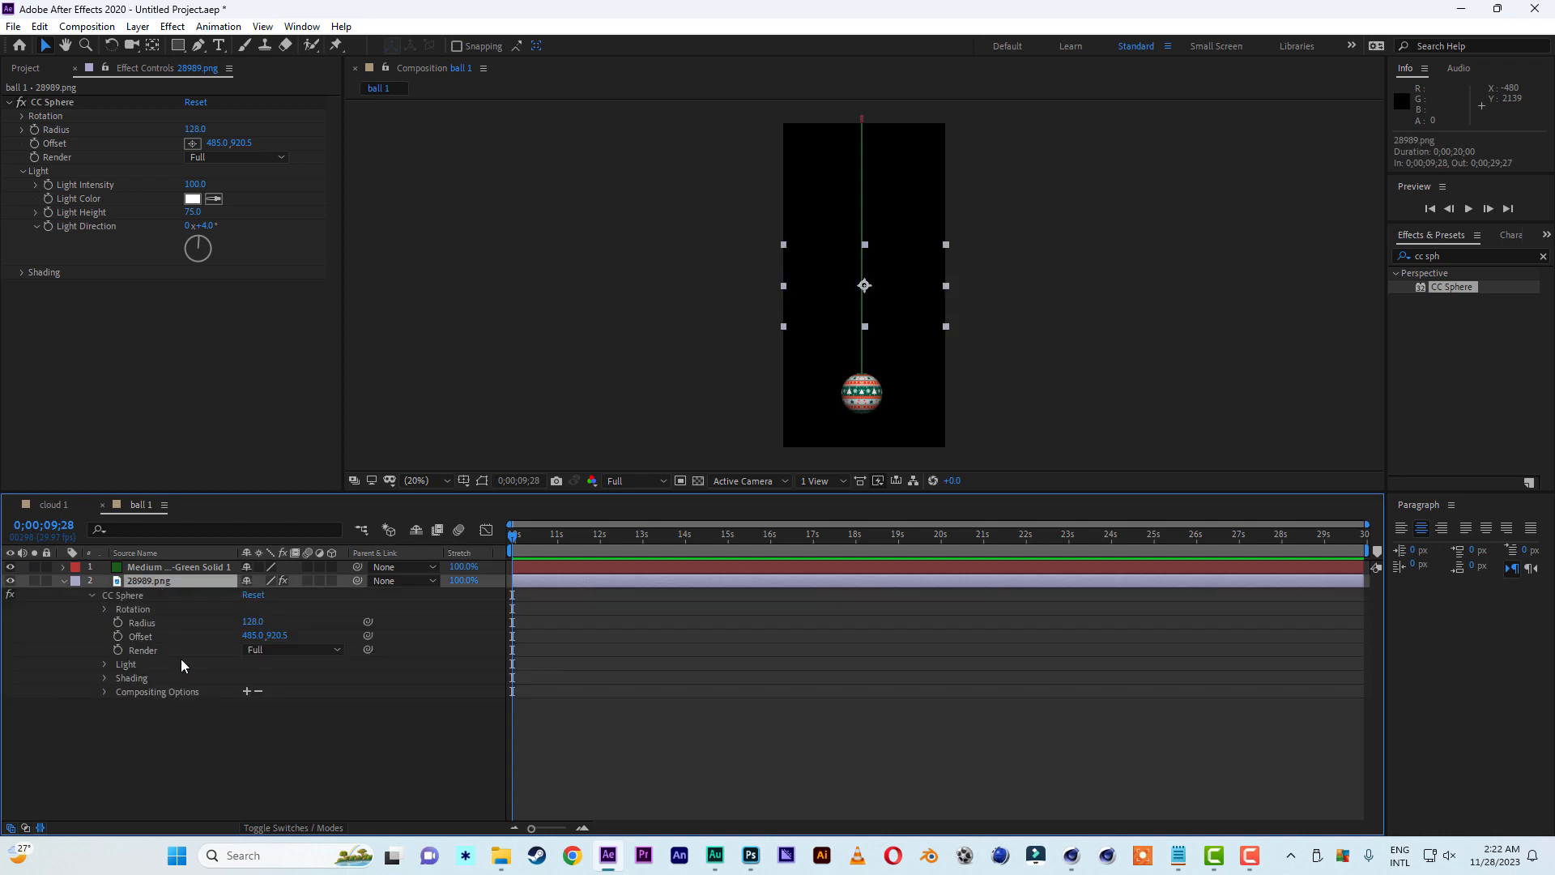
{"action": "left_click", "coordinate": [104, 609]}
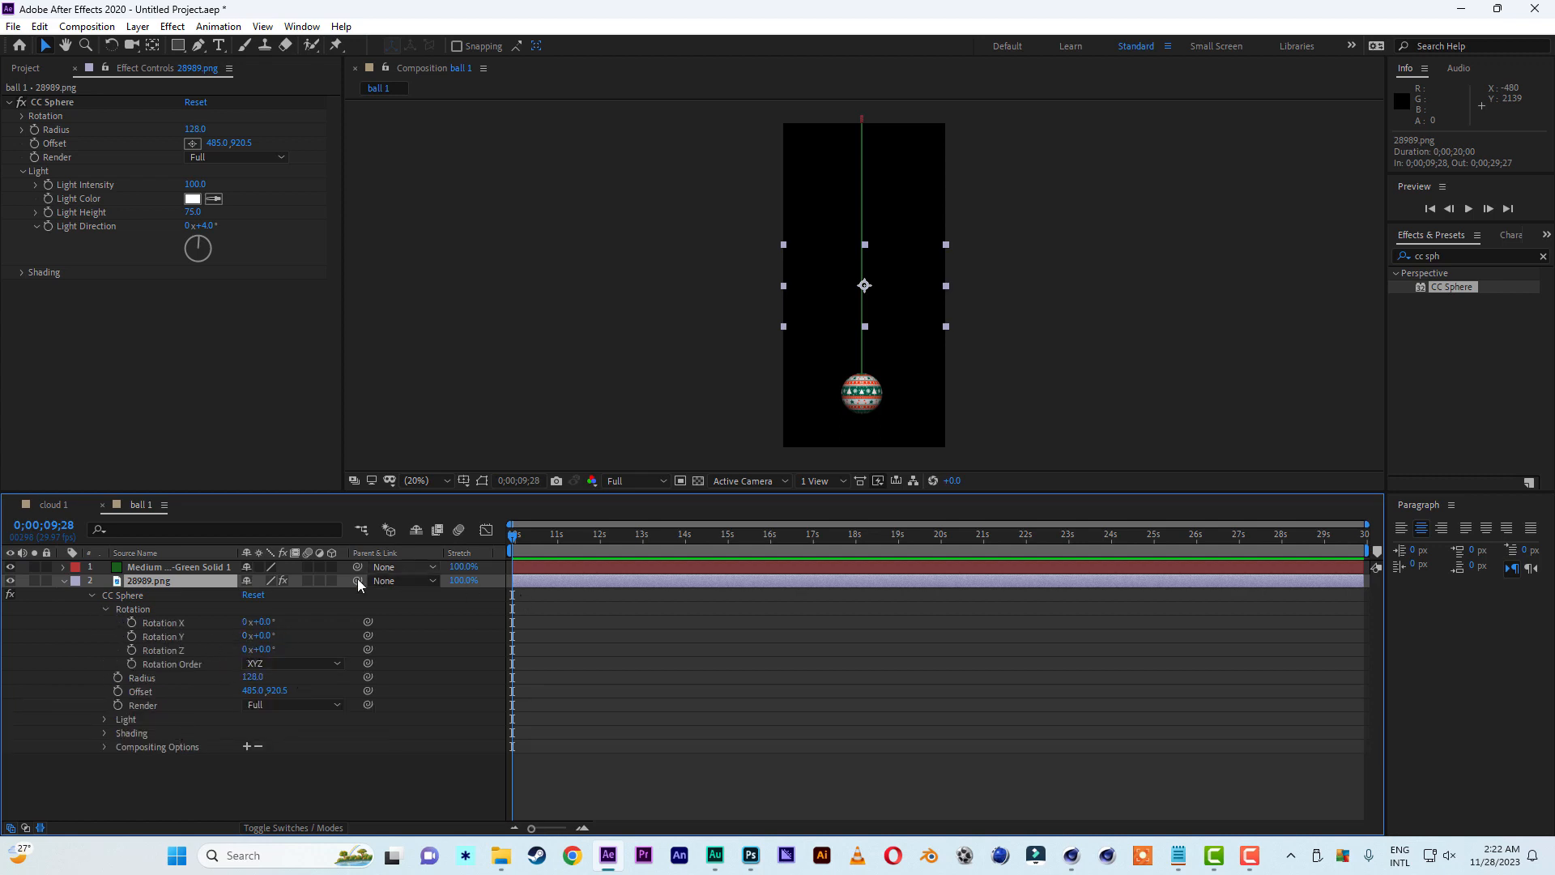
{"action": "left_click", "coordinate": [131, 636]}
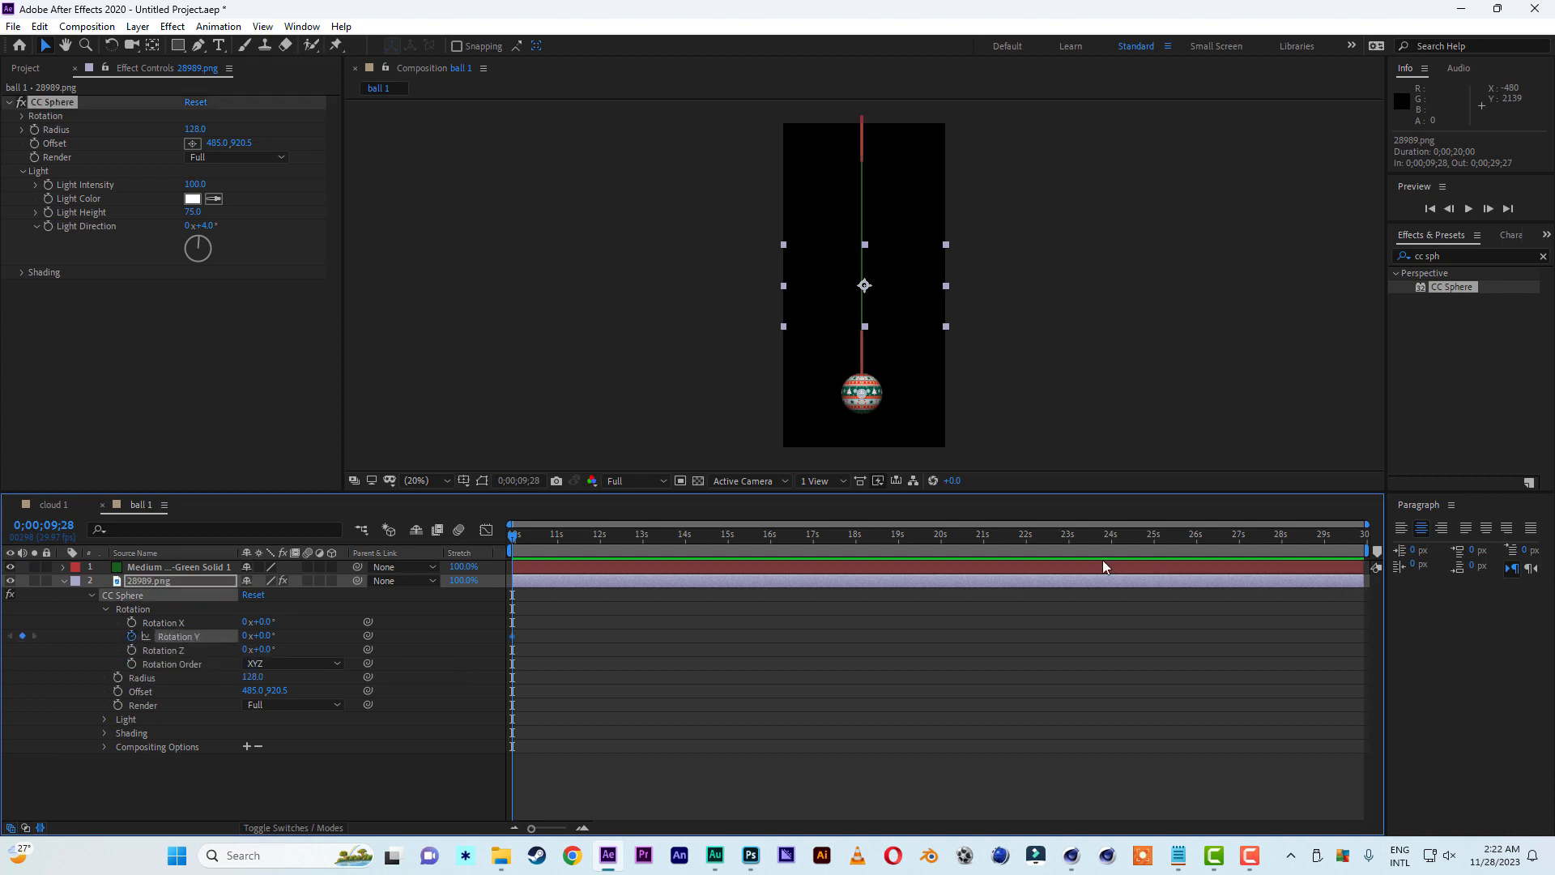
Set the CC Sphere Rotation Y of 28989.png to 4 full revolutions at the end of the composition, 0;00;29;27
{"action": "left_click", "coordinate": [1337, 536]}
{"action": "left_click_drag", "start_coordinate": [1346, 540], "coordinate": [1403, 540]}
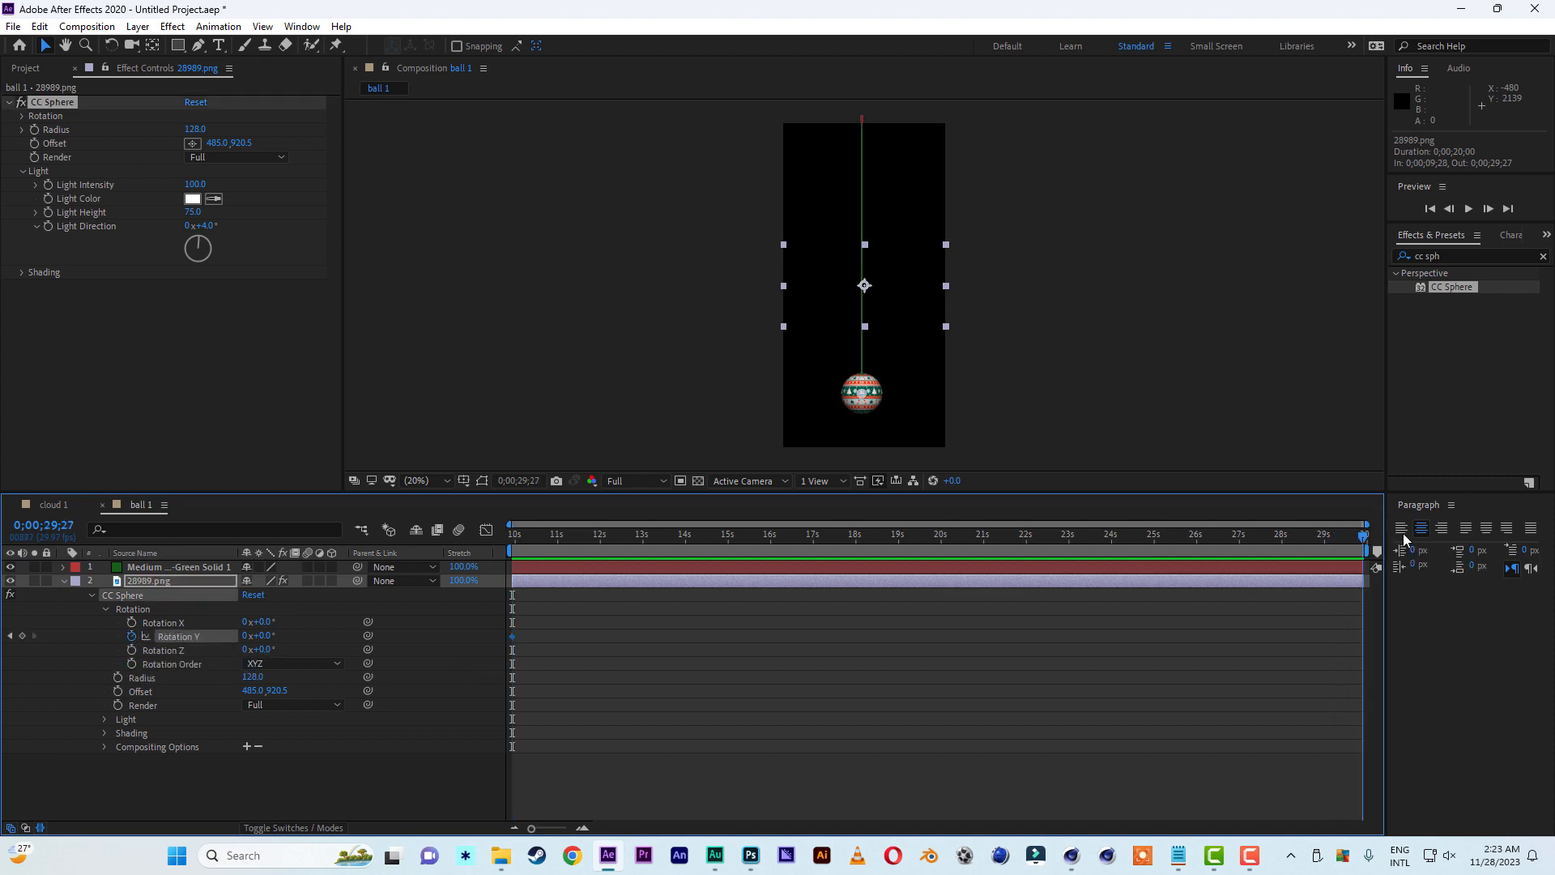
{"action": "left_click", "coordinate": [245, 636]}
{"action": "type", "text": "3"}
{"action": "left_click", "coordinate": [436, 628]}
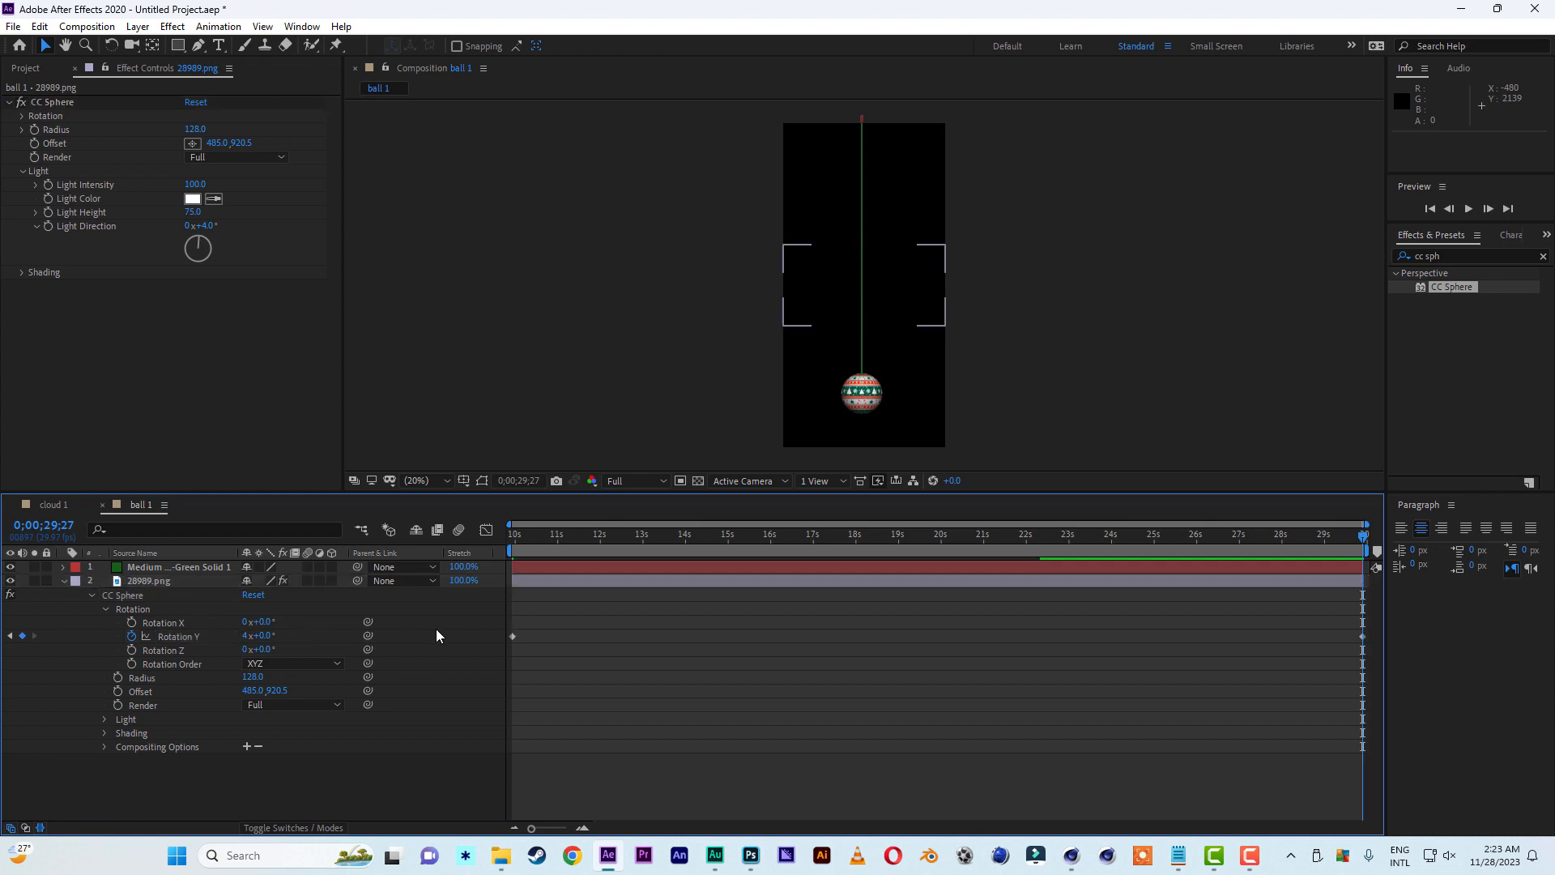
Preview the ball's rotation in the ball 1 composition, stop the playback and collapse the 28989.png layer's properties
{"action": "left_click", "coordinate": [1469, 209]}
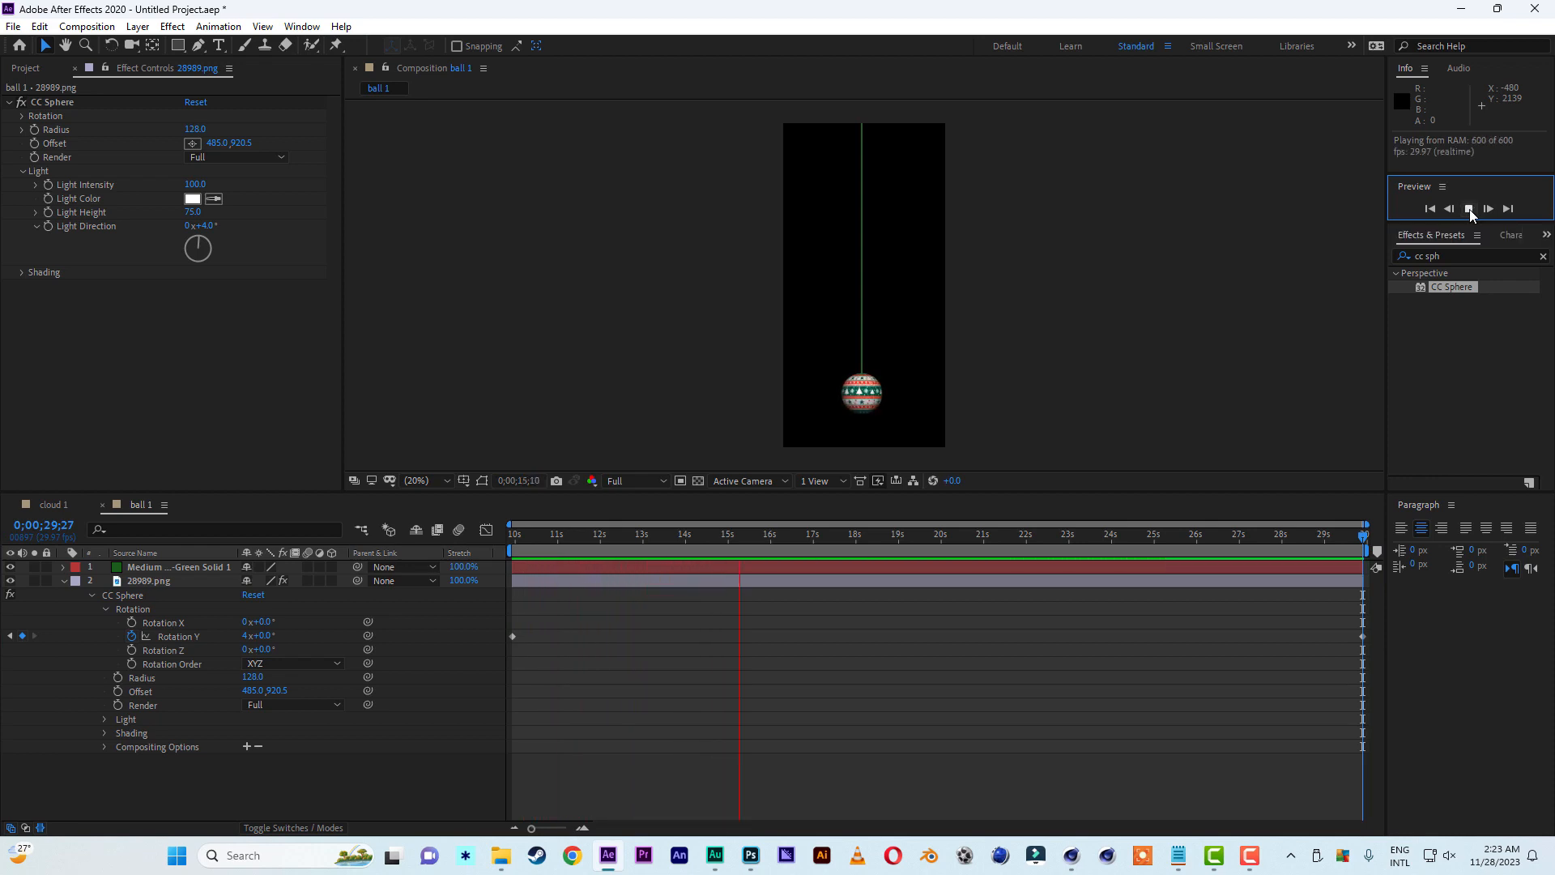
{"action": "left_click", "coordinate": [1469, 209]}
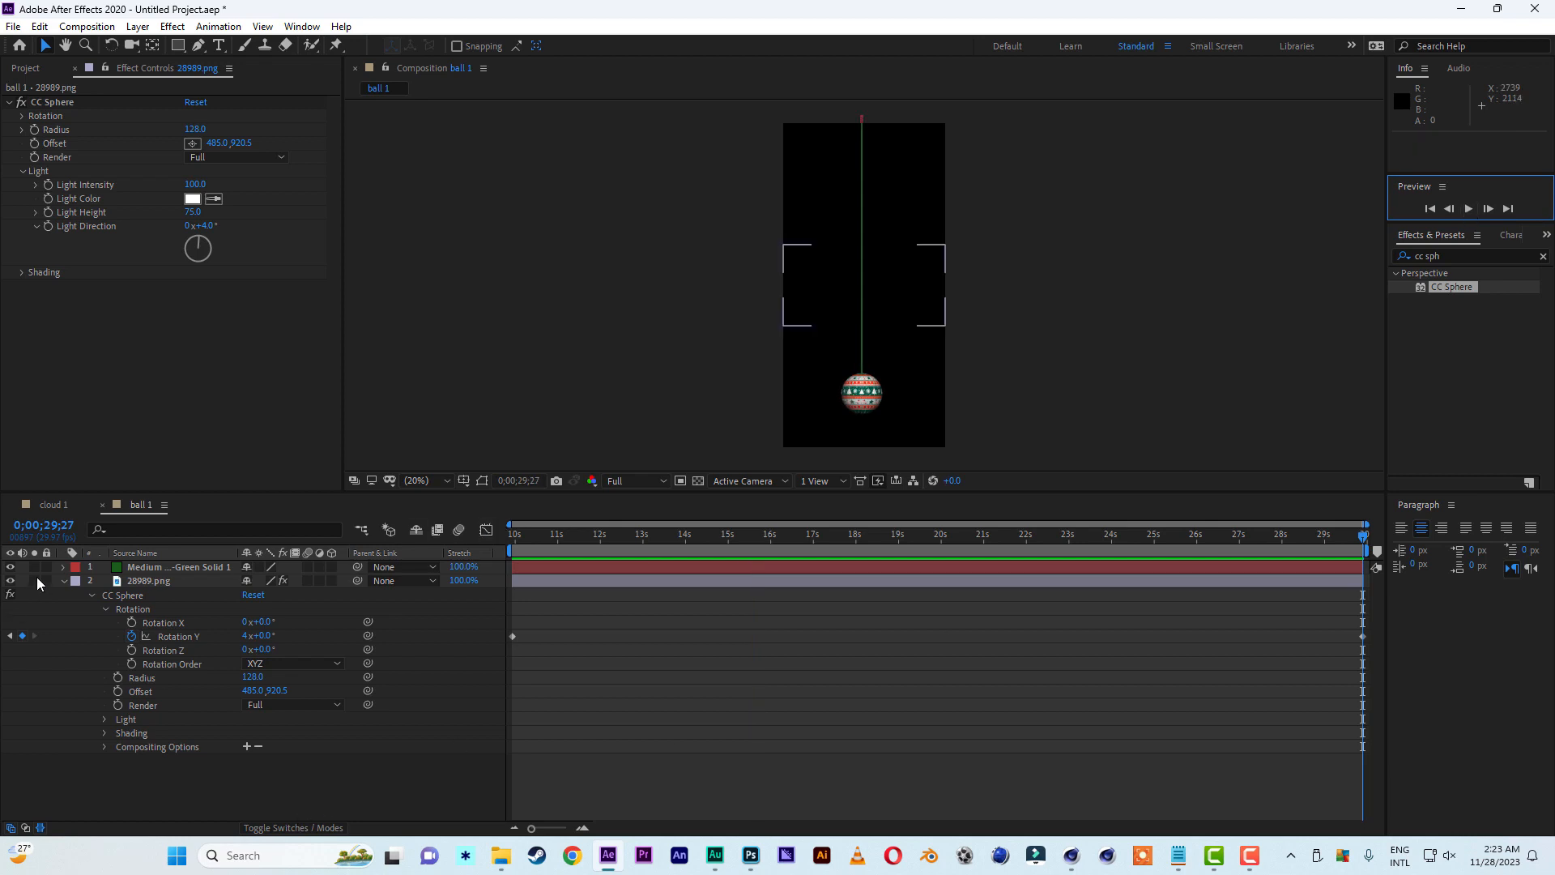
{"action": "left_click", "coordinate": [64, 581]}
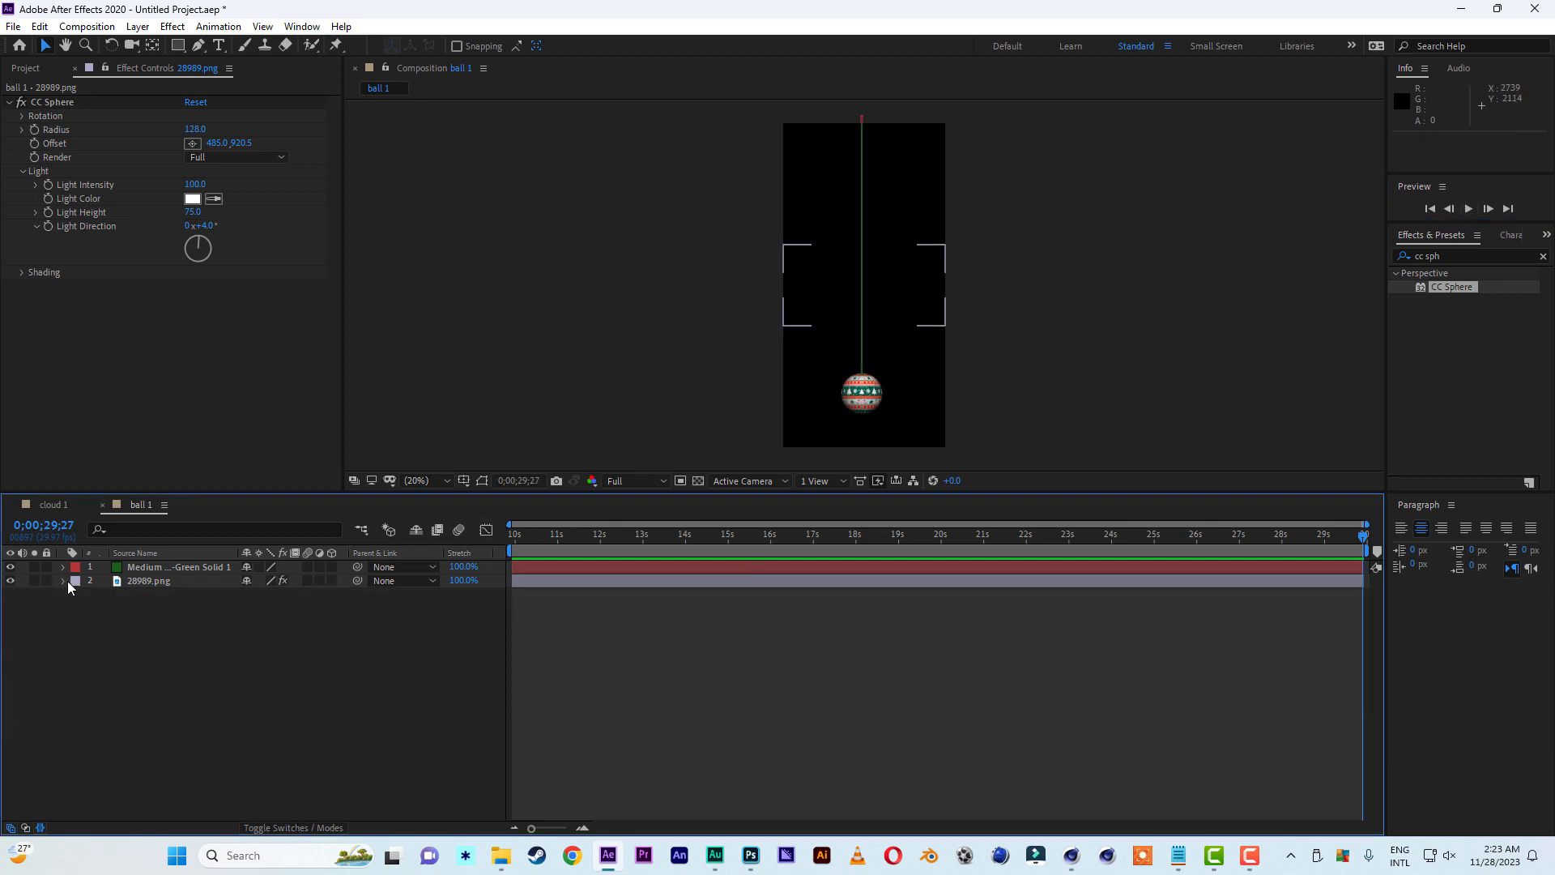
Create a 20000 x 3000 px solid in white FFFFFF in the cloud 1 composition
{"action": "left_click", "coordinate": [51, 505]}
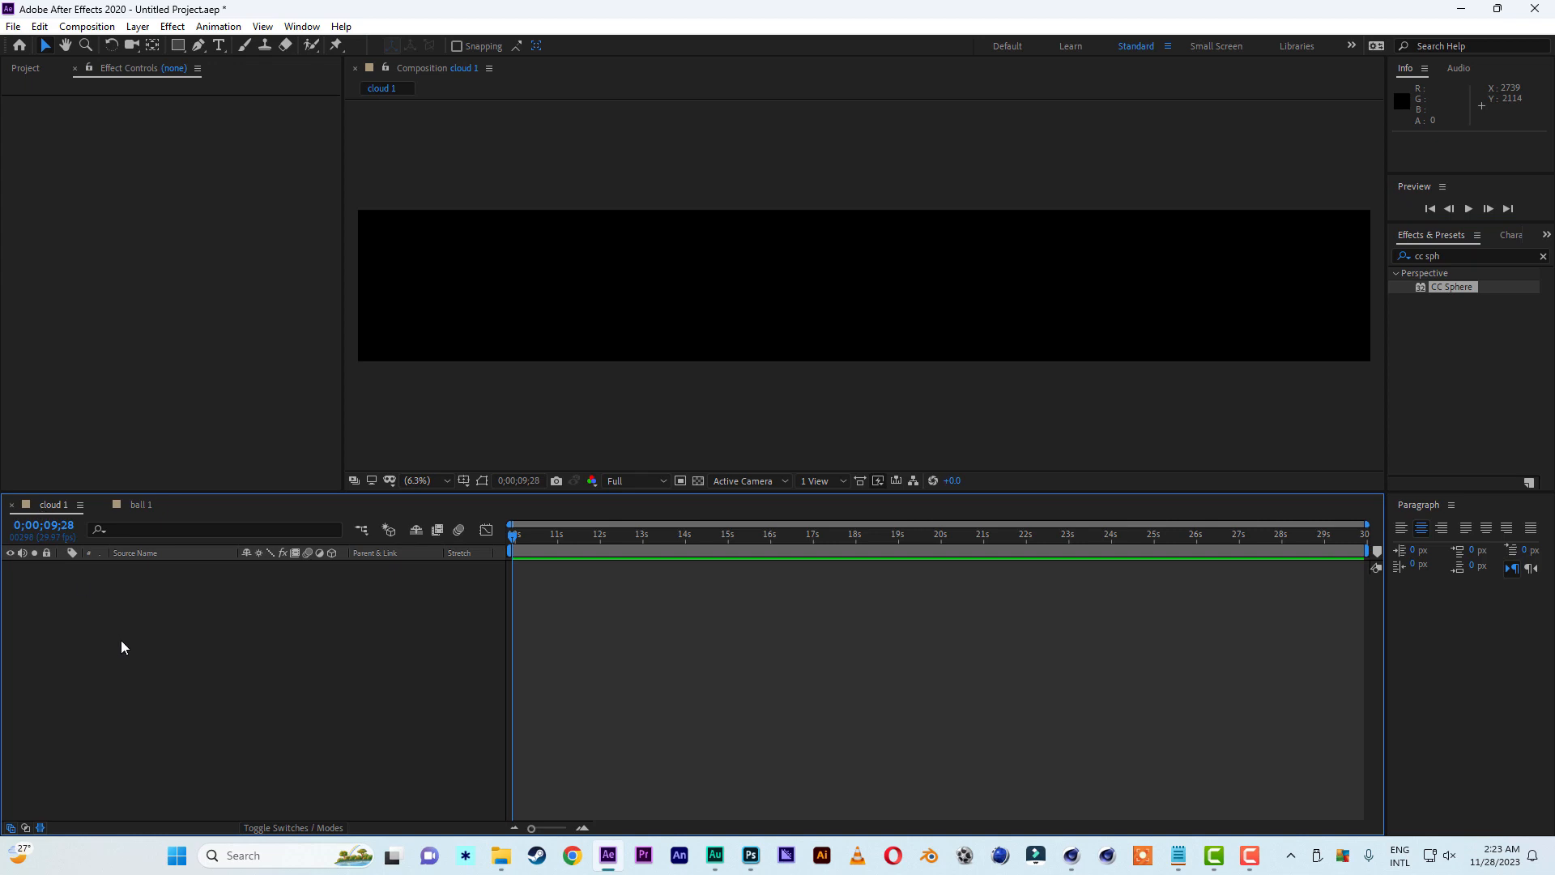
{"action": "right_click", "coordinate": [151, 674]}
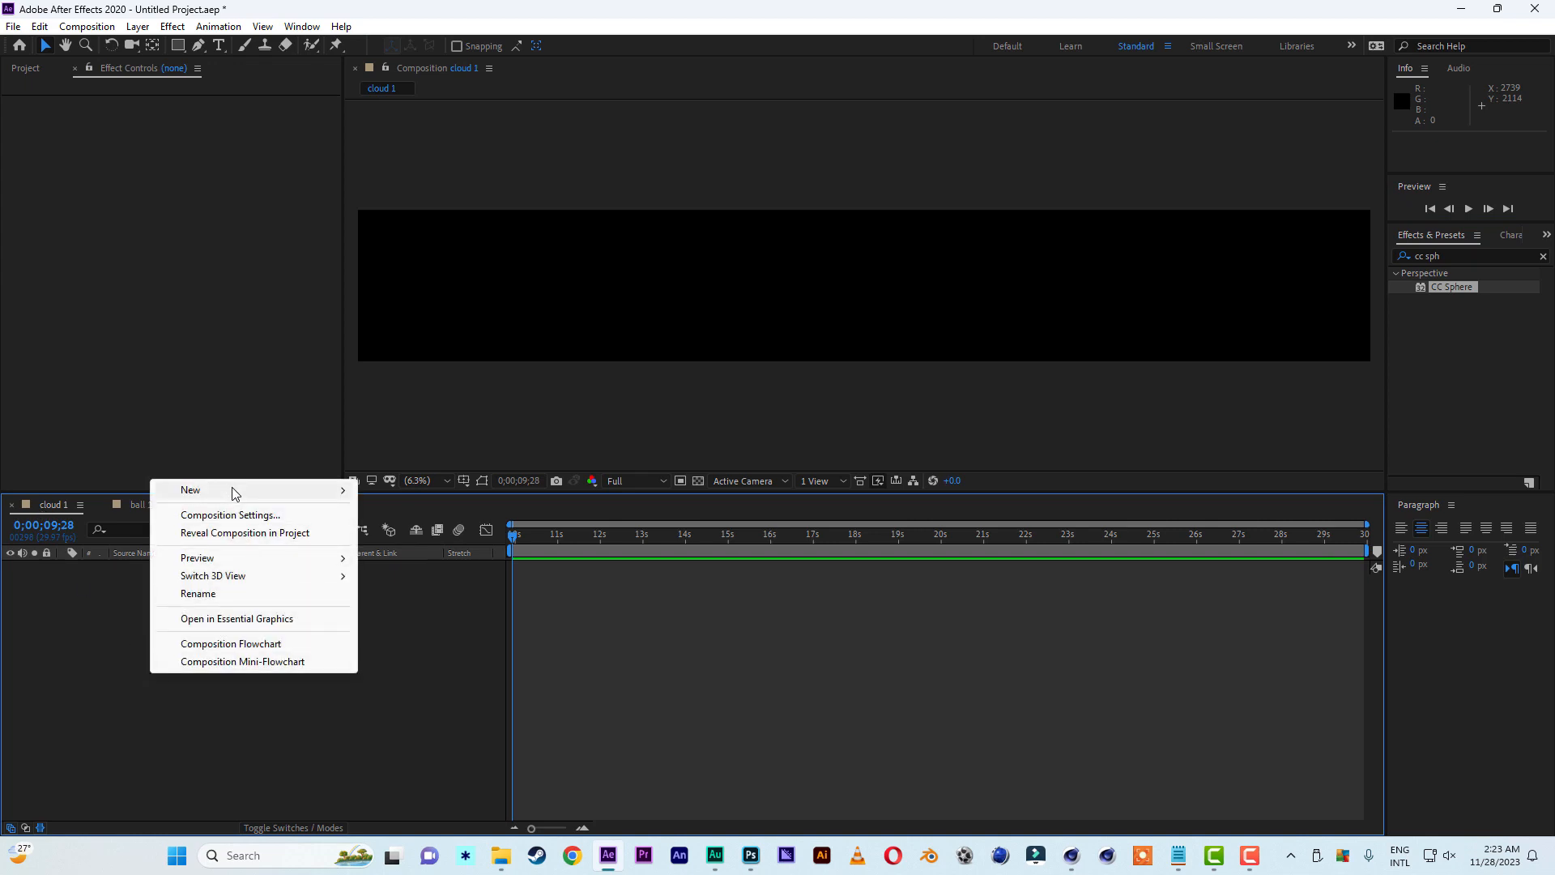
{"action": "mouse_move", "coordinate": [231, 489]}
{"action": "left_click", "coordinate": [405, 534]}
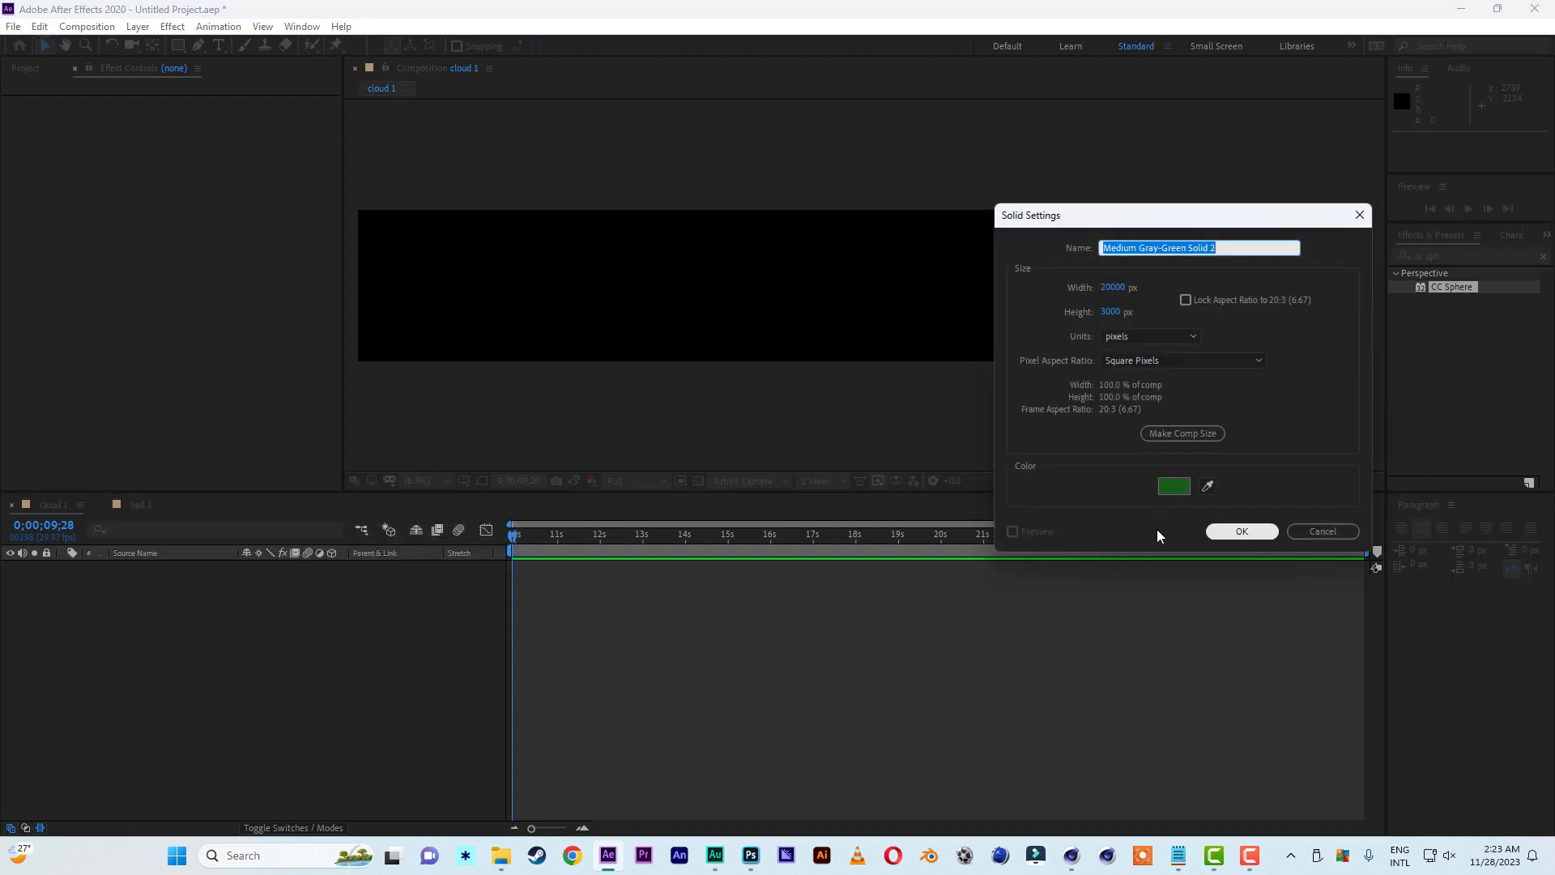
{"action": "left_click", "coordinate": [1174, 488]}
{"action": "left_click_drag", "start_coordinate": [246, 534], "coordinate": [2, 376]}
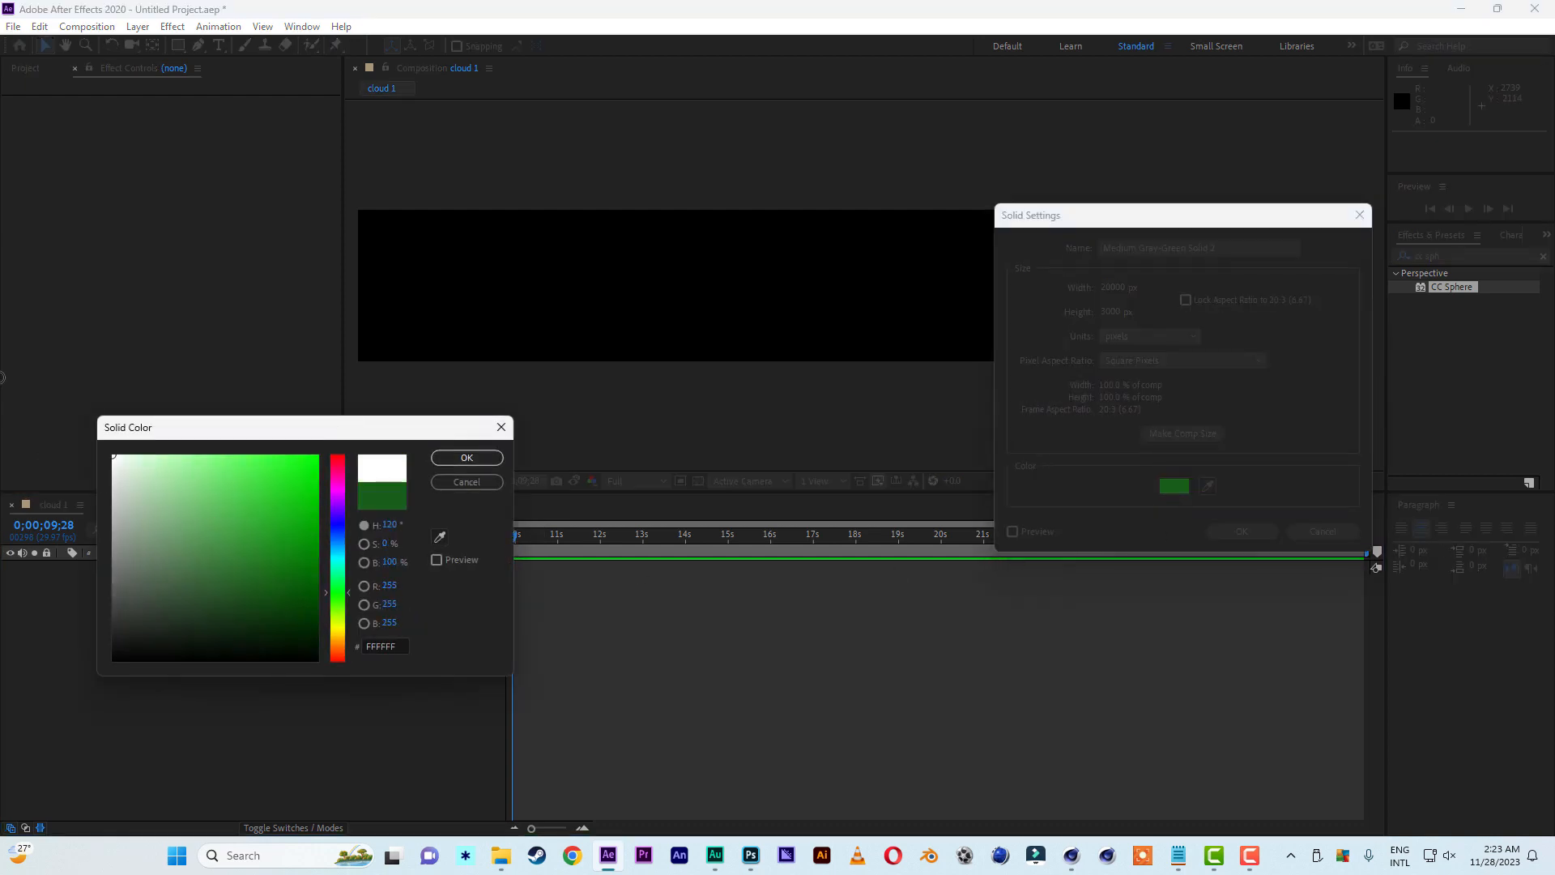
{"action": "left_click", "coordinate": [465, 459]}
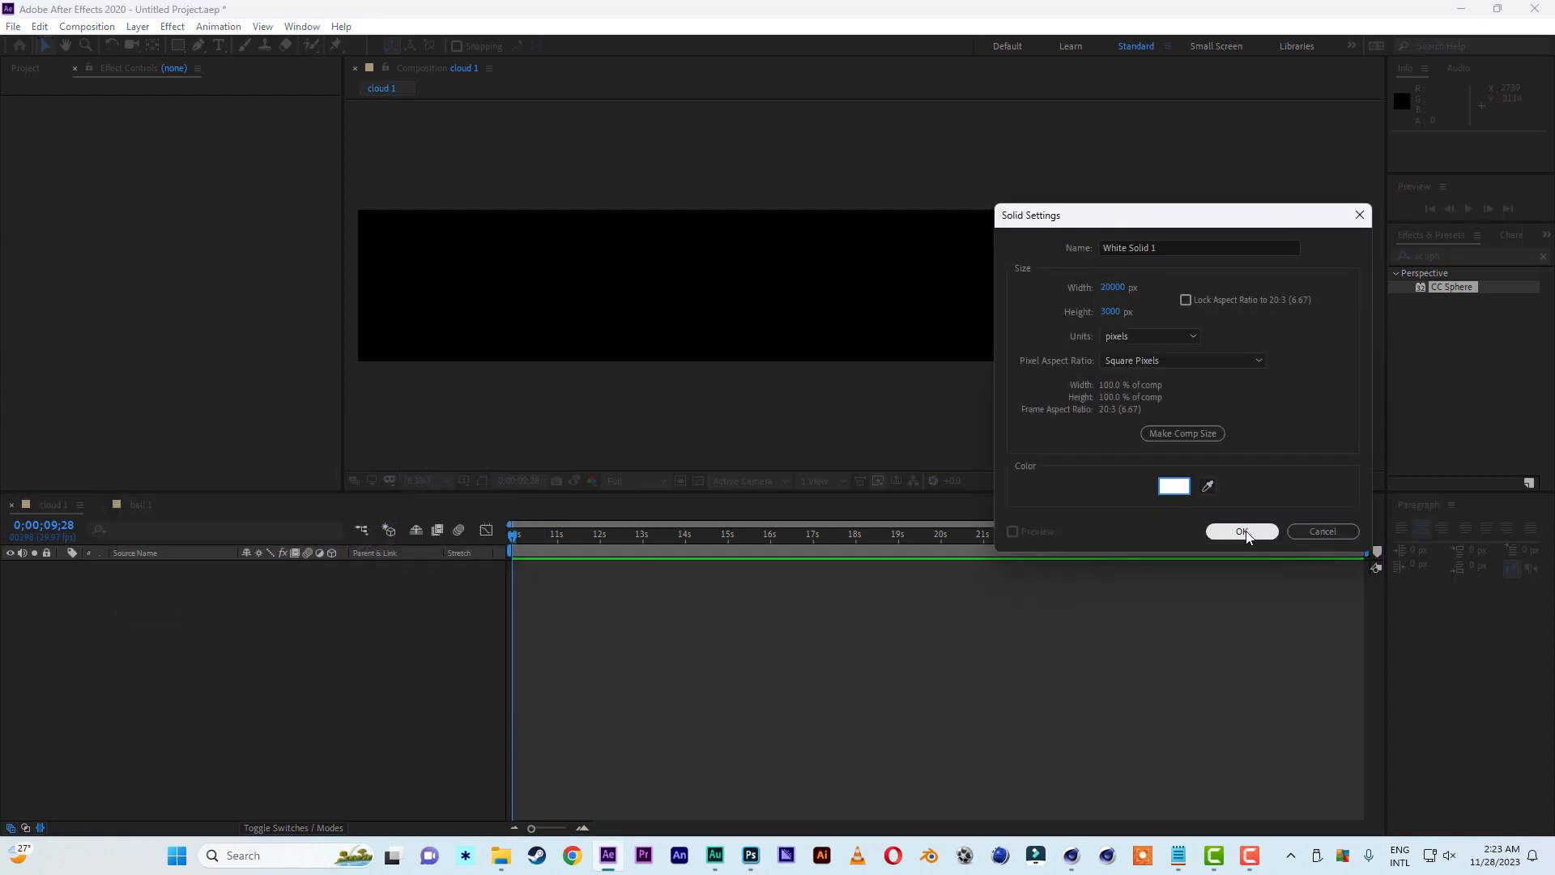
{"action": "left_click", "coordinate": [1241, 532]}
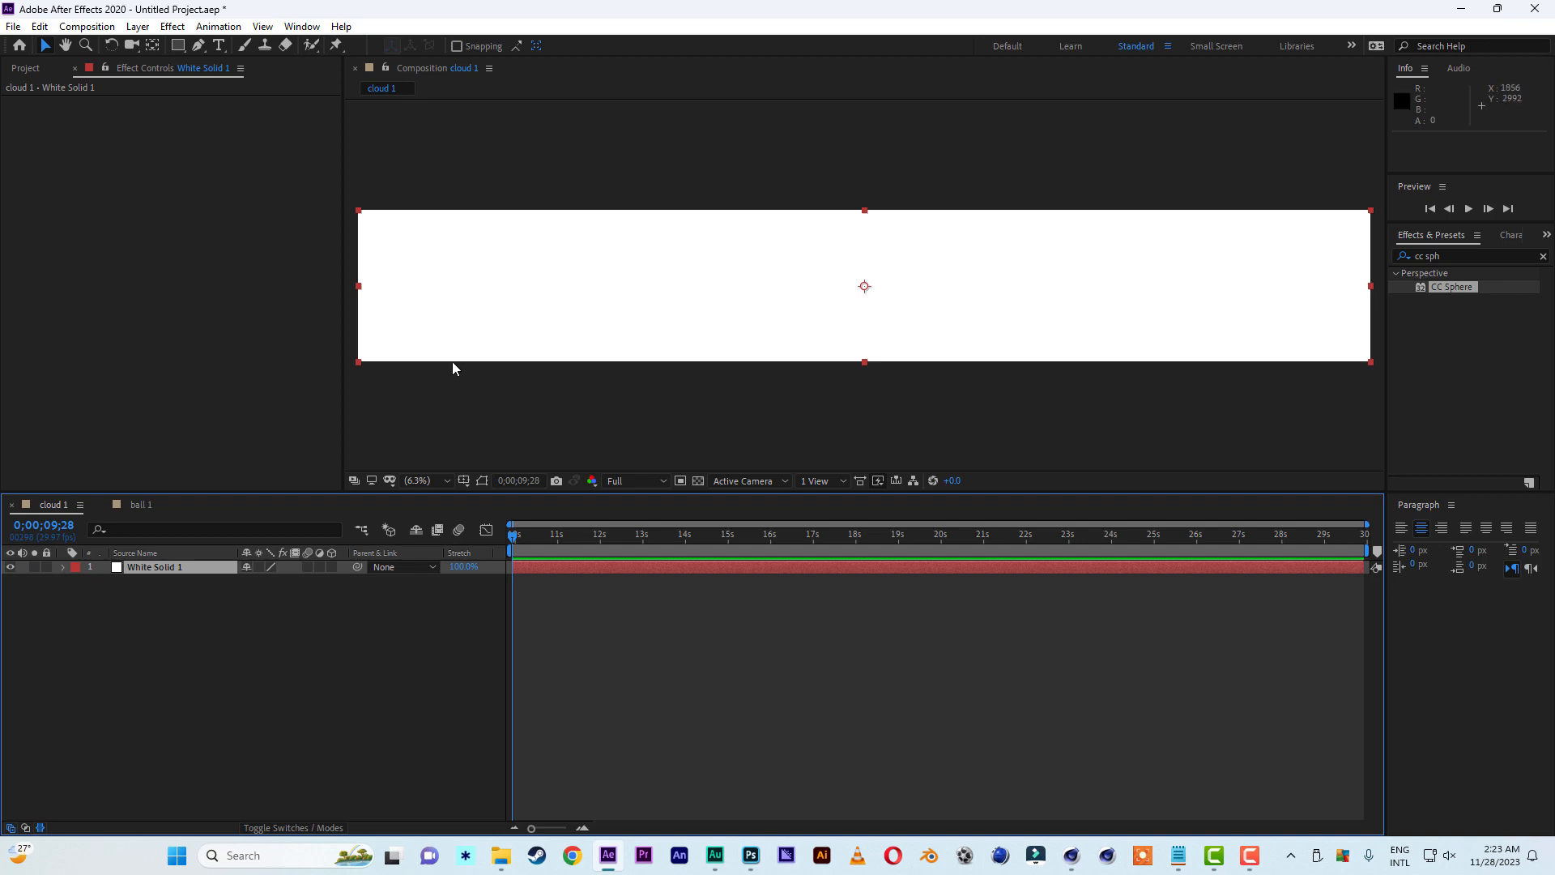
Draw about 50 overlapping circular masks of varied sizes on the white solid with the Ellipse tool, forming a cloud band across its width
{"action": "left_click", "coordinate": [179, 46]}
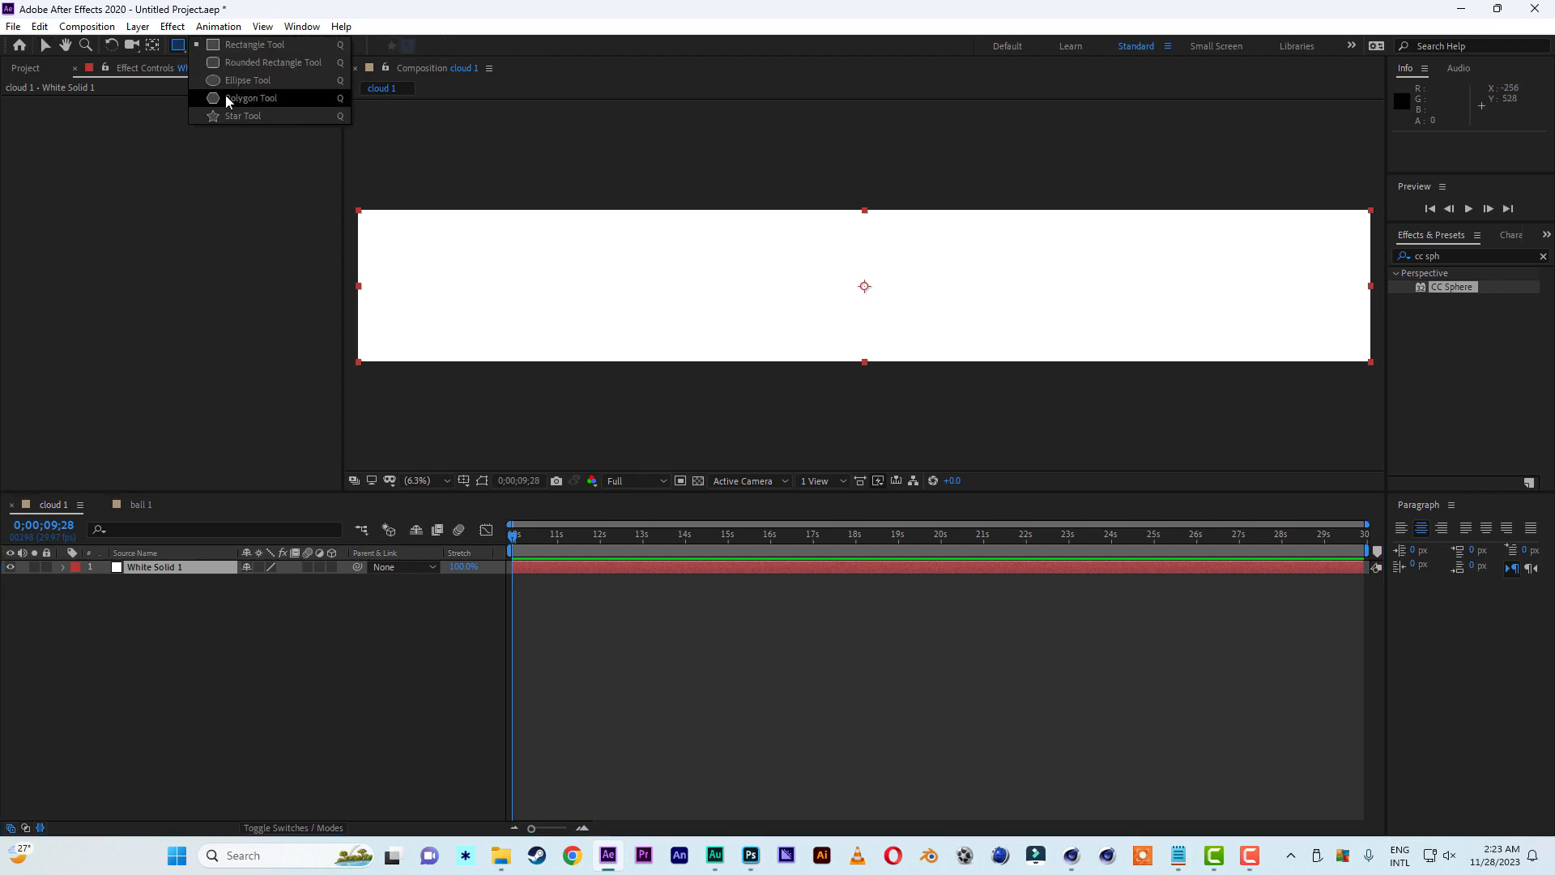
{"action": "left_click", "coordinate": [243, 80]}
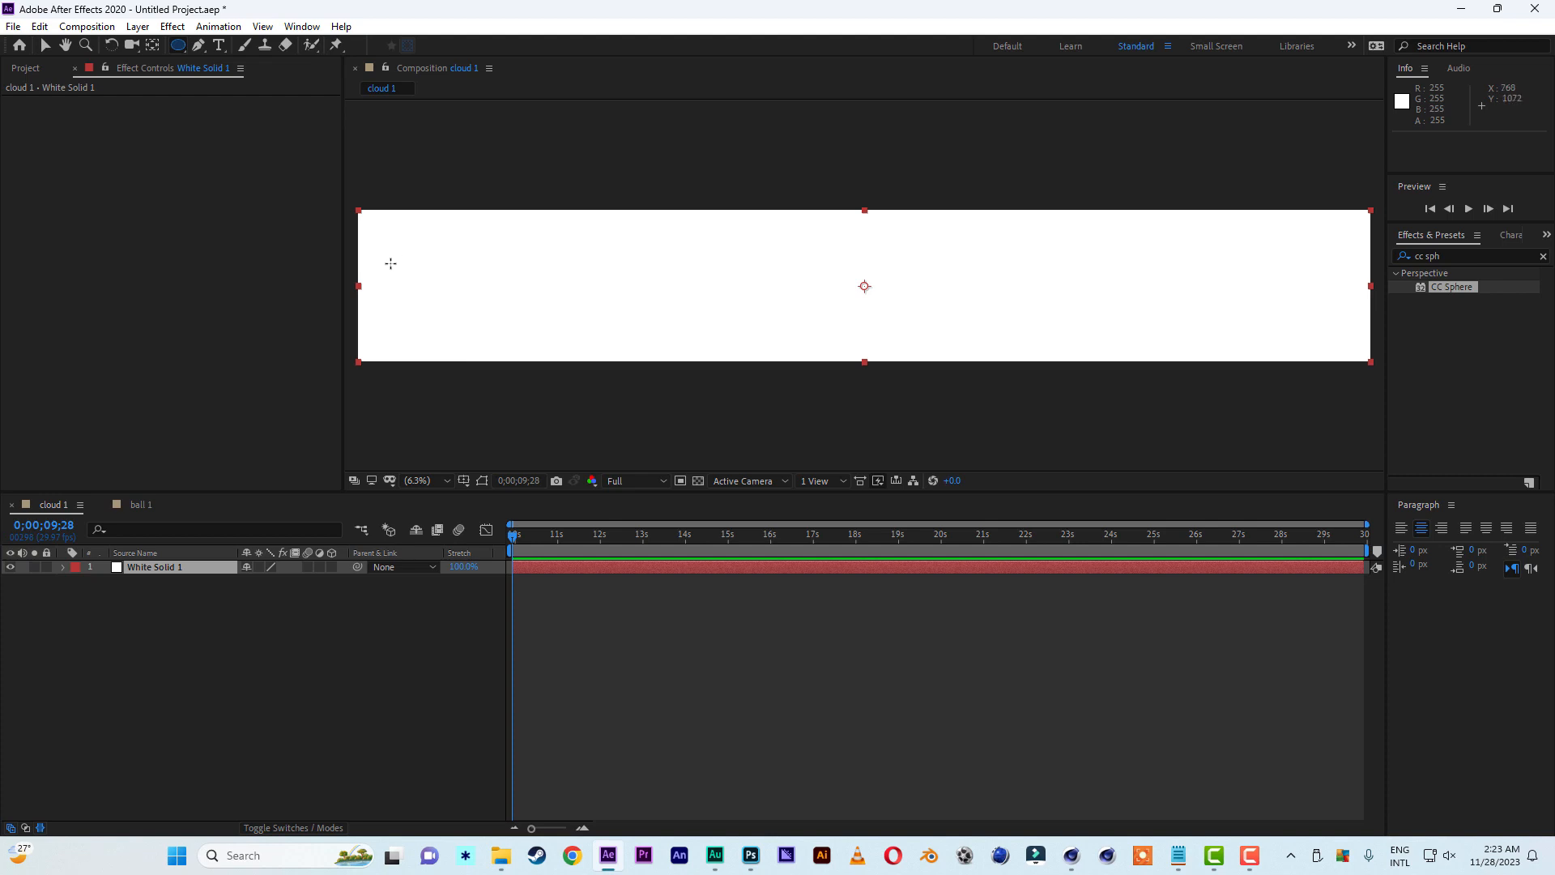
{"action": "left_click_drag", "start_coordinate": [389, 255], "coordinate": [441, 309]}
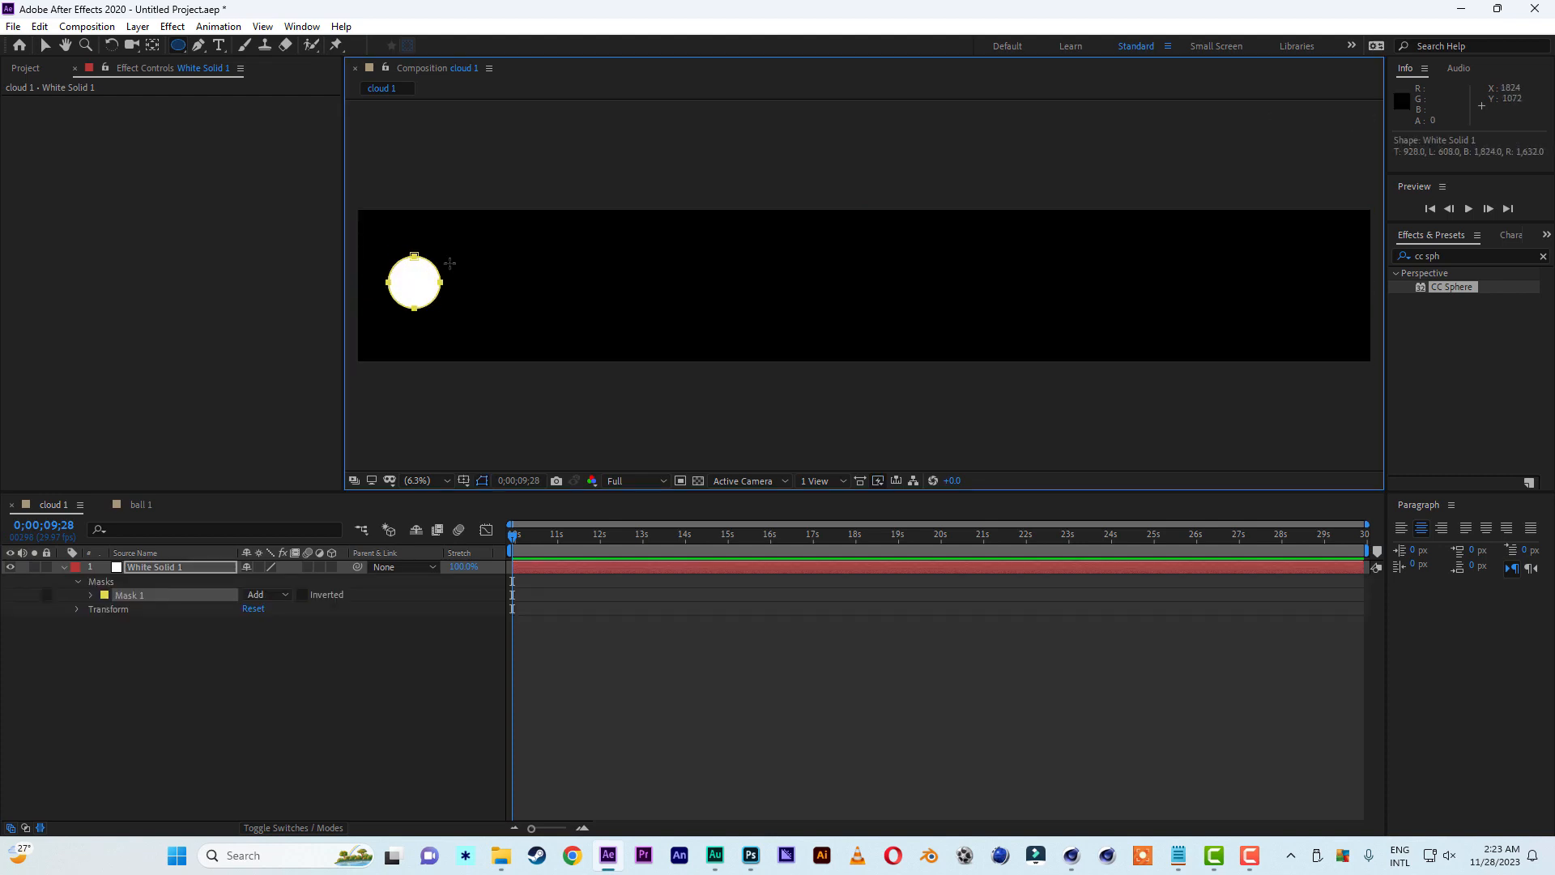
{"action": "left_click_drag", "start_coordinate": [445, 247], "coordinate": [506, 308]}
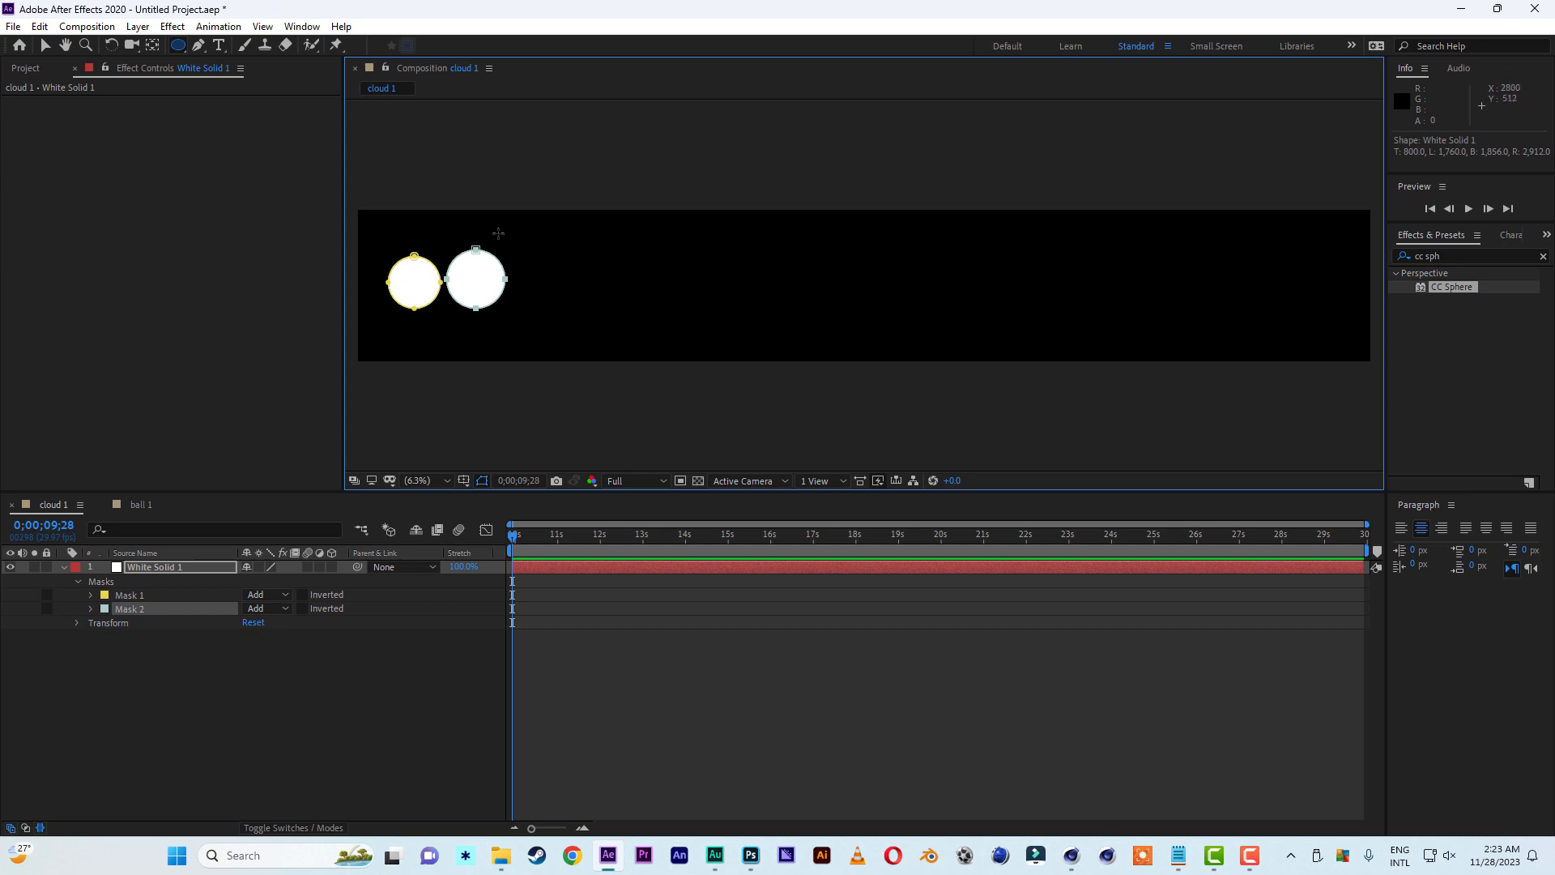
{"action": "left_click_drag", "start_coordinate": [496, 226], "coordinate": [539, 333]}
{"action": "left_click_drag", "start_coordinate": [407, 283], "coordinate": [469, 343]}
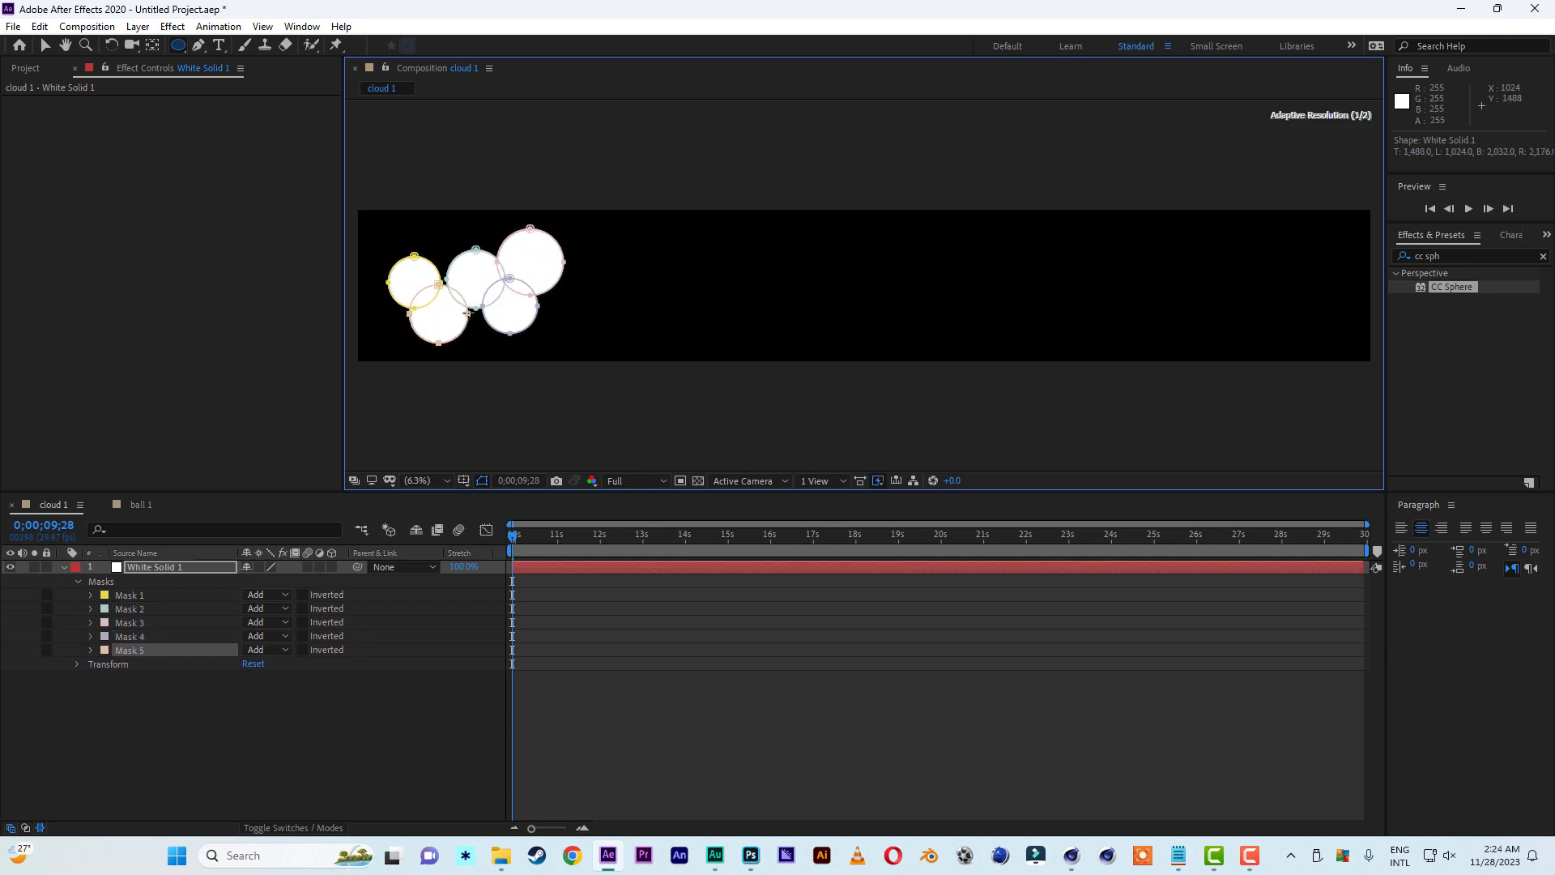
{"action": "left_click", "coordinate": [529, 268]}
{"action": "left_click_drag", "start_coordinate": [550, 311], "coordinate": [584, 324]}
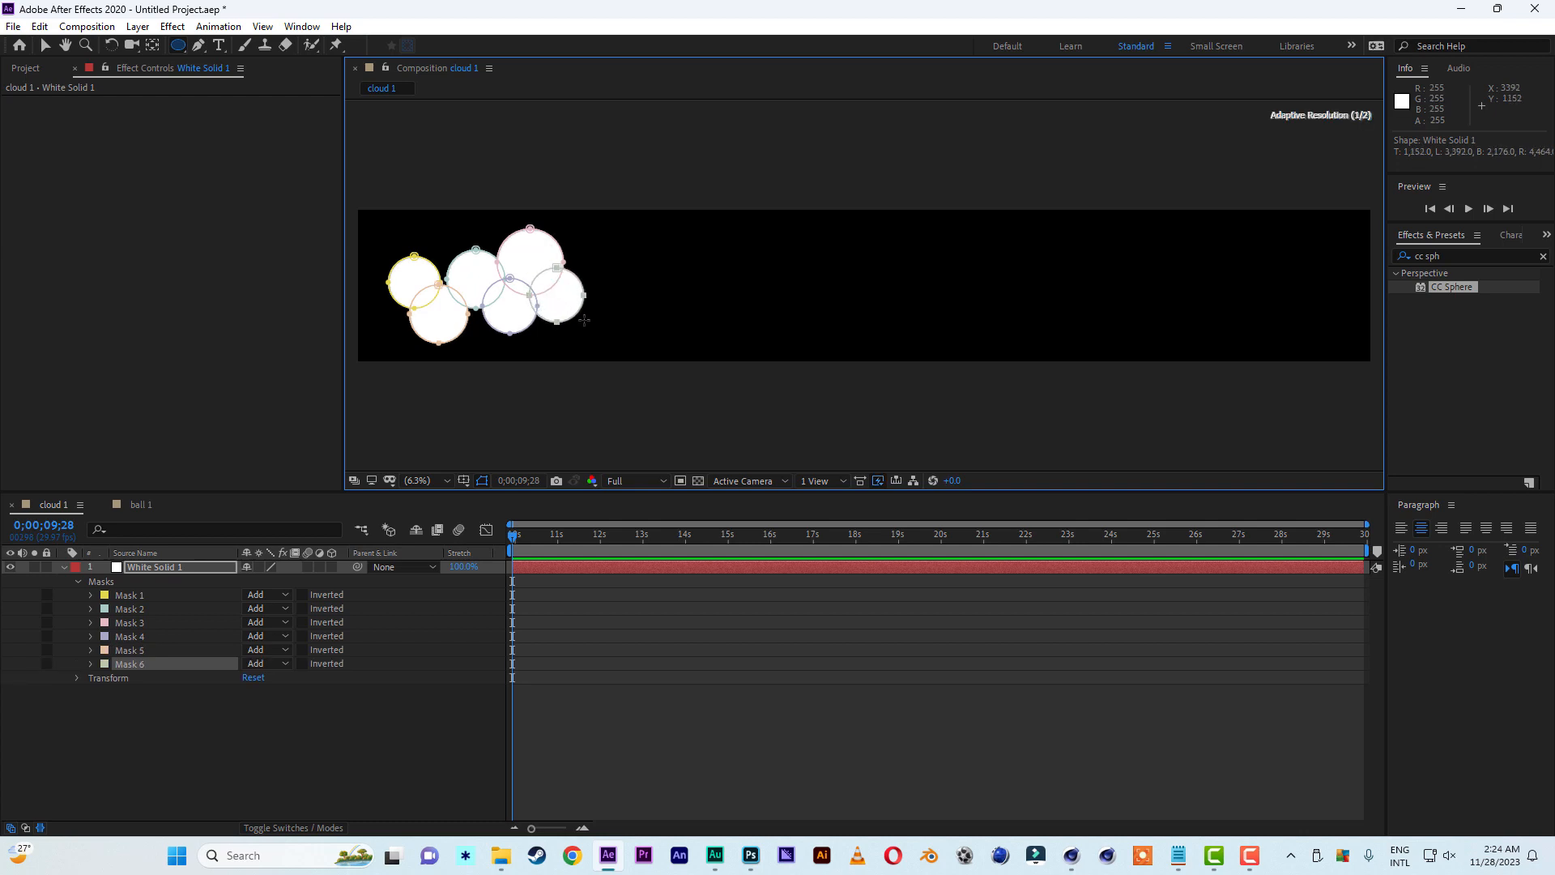
{"action": "left_click_drag", "start_coordinate": [624, 313], "coordinate": [626, 315]}
{"action": "left_click_drag", "start_coordinate": [559, 249], "coordinate": [615, 304]}
{"action": "mouse_move", "coordinate": [637, 282]}
{"action": "left_mouse_down"}
{"action": "mouse_move", "coordinate": [698, 342]}
{"action": "mouse_move", "coordinate": [761, 348]}
{"action": "left_mouse_up"}
{"action": "left_click_drag", "start_coordinate": [769, 284], "coordinate": [830, 343]}
{"action": "left_click_drag", "start_coordinate": [821, 262], "coordinate": [888, 329]}
{"action": "left_click_drag", "start_coordinate": [886, 261], "coordinate": [954, 329]}
{"action": "left_click_drag", "start_coordinate": [982, 270], "coordinate": [1045, 333]}
{"action": "left_click_drag", "start_coordinate": [723, 264], "coordinate": [792, 332]}
{"action": "left_click_drag", "start_coordinate": [680, 282], "coordinate": [732, 333]}
{"action": "left_click_drag", "start_coordinate": [613, 262], "coordinate": [675, 323]}
{"action": "mouse_move", "coordinate": [665, 249]}
{"action": "left_mouse_down"}
{"action": "mouse_move", "coordinate": [716, 300]}
{"action": "mouse_move", "coordinate": [756, 298]}
{"action": "left_mouse_up"}
{"action": "left_click_drag", "start_coordinate": [785, 254], "coordinate": [832, 301]}
{"action": "left_click_drag", "start_coordinate": [879, 258], "coordinate": [911, 288]}
{"action": "left_click_drag", "start_coordinate": [931, 262], "coordinate": [971, 300]}
{"action": "left_click_drag", "start_coordinate": [1191, 288], "coordinate": [1220, 320]}
{"action": "left_click_drag", "start_coordinate": [1233, 298], "coordinate": [1262, 326]}
{"action": "left_click_drag", "start_coordinate": [1276, 300], "coordinate": [1297, 320]}
{"action": "left_click_drag", "start_coordinate": [1291, 266], "coordinate": [1328, 303]}
{"action": "mouse_move", "coordinate": [1243, 273]}
{"action": "left_mouse_down"}
{"action": "mouse_move", "coordinate": [1285, 315]}
{"action": "mouse_move", "coordinate": [1242, 322]}
{"action": "left_mouse_up"}
{"action": "left_click_drag", "start_coordinate": [1158, 265], "coordinate": [1205, 313]}
{"action": "left_click_drag", "start_coordinate": [1121, 267], "coordinate": [1170, 315]}
{"action": "left_click_drag", "start_coordinate": [1266, 262], "coordinate": [1310, 306]}
{"action": "left_click_drag", "start_coordinate": [1131, 243], "coordinate": [1179, 291]}
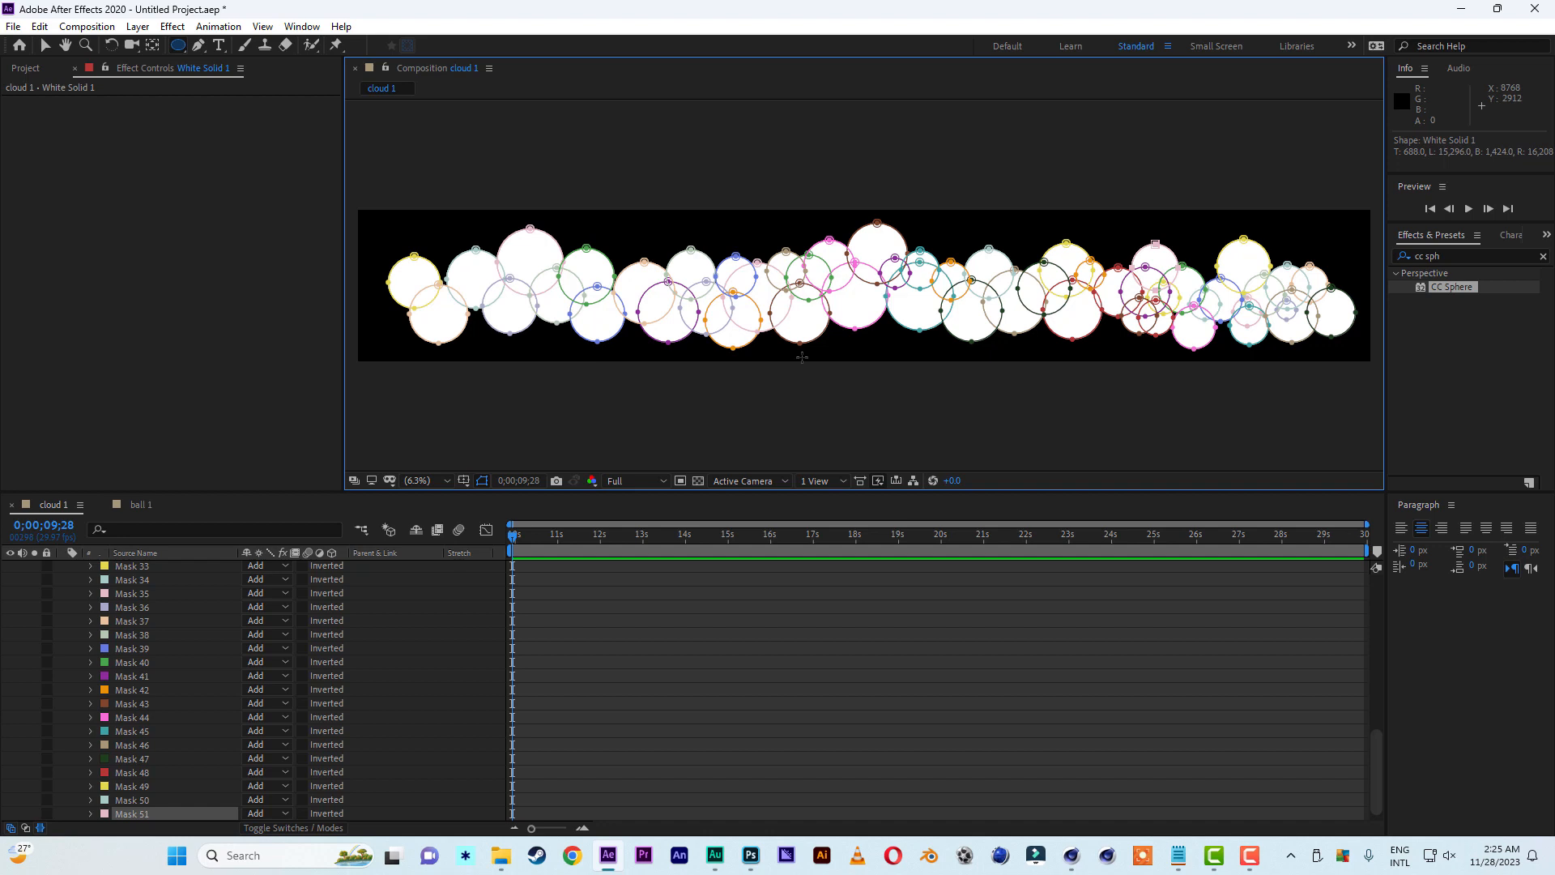
Hide the mask outlines in the composition view and collapse the white solid's mask list
{"action": "left_click", "coordinate": [45, 45]}
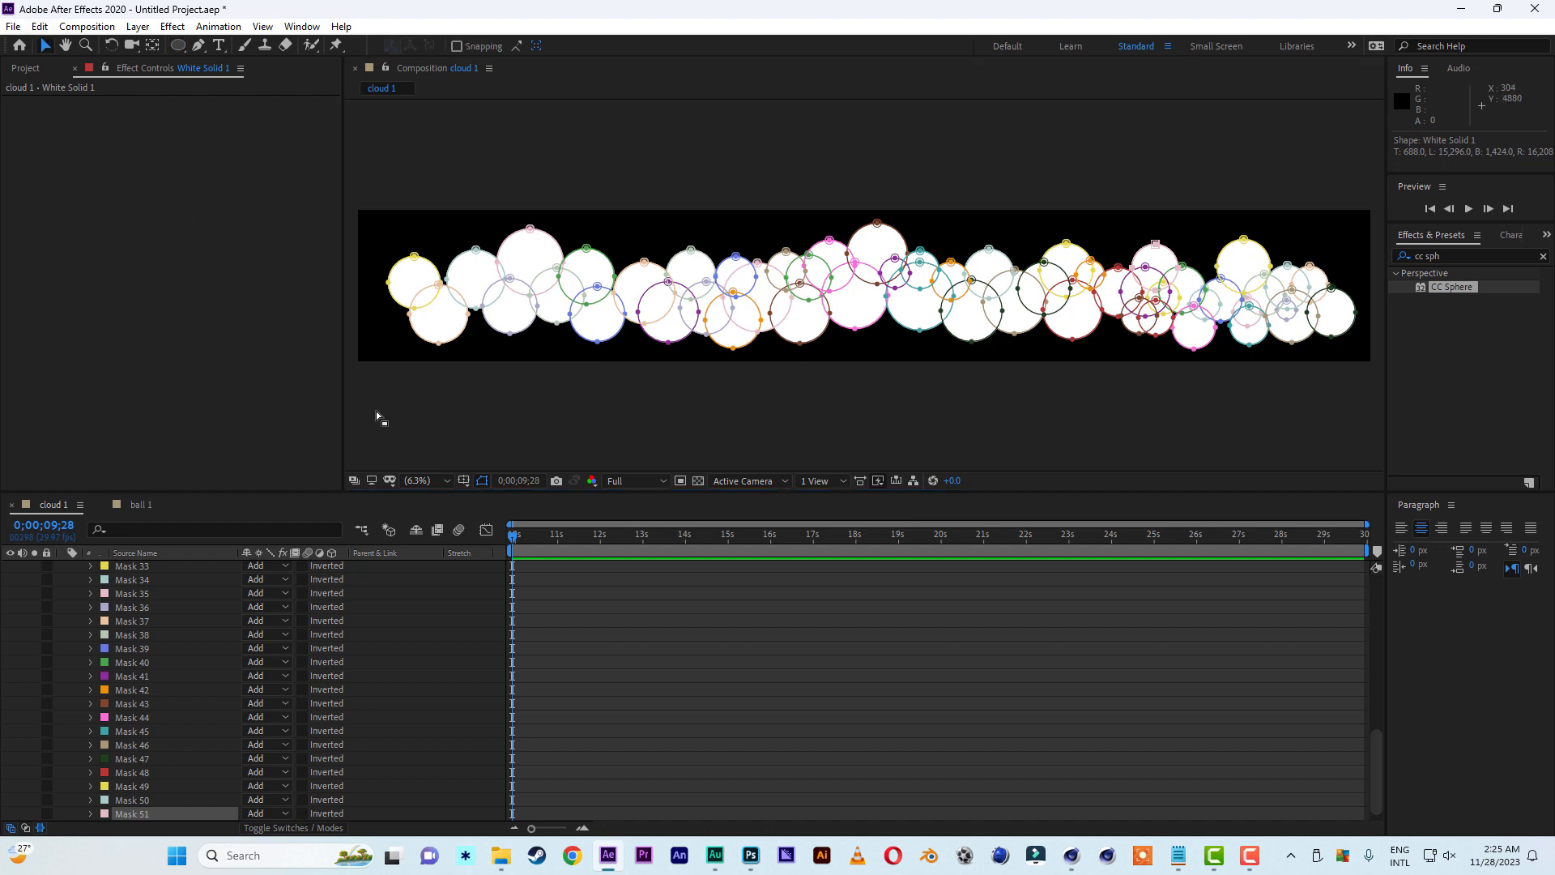
{"action": "left_click", "coordinate": [479, 484]}
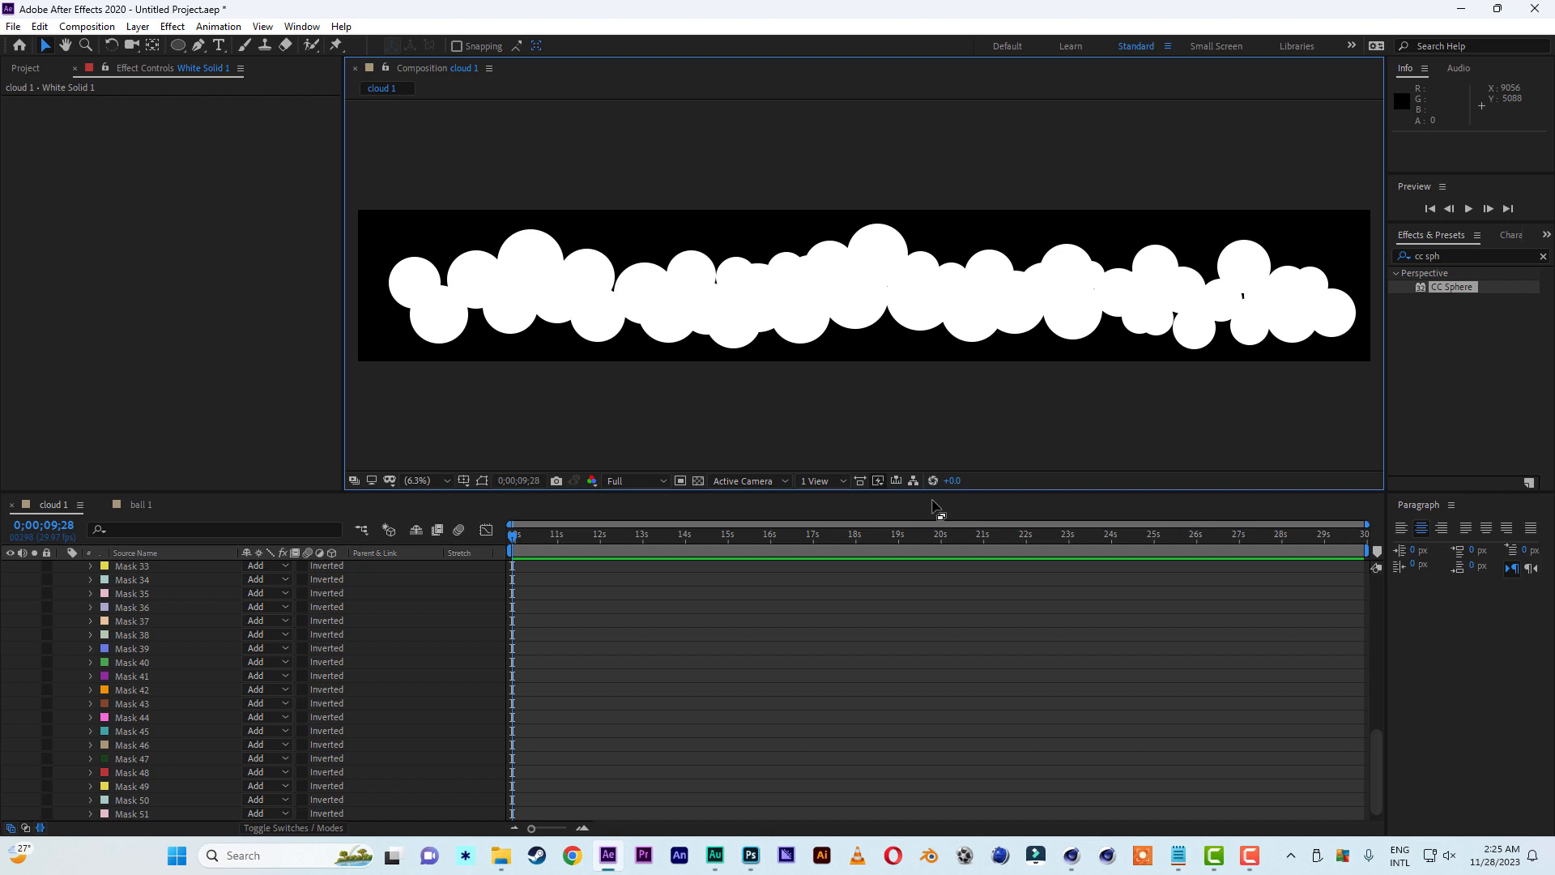
{"action": "left_click", "coordinate": [63, 568]}
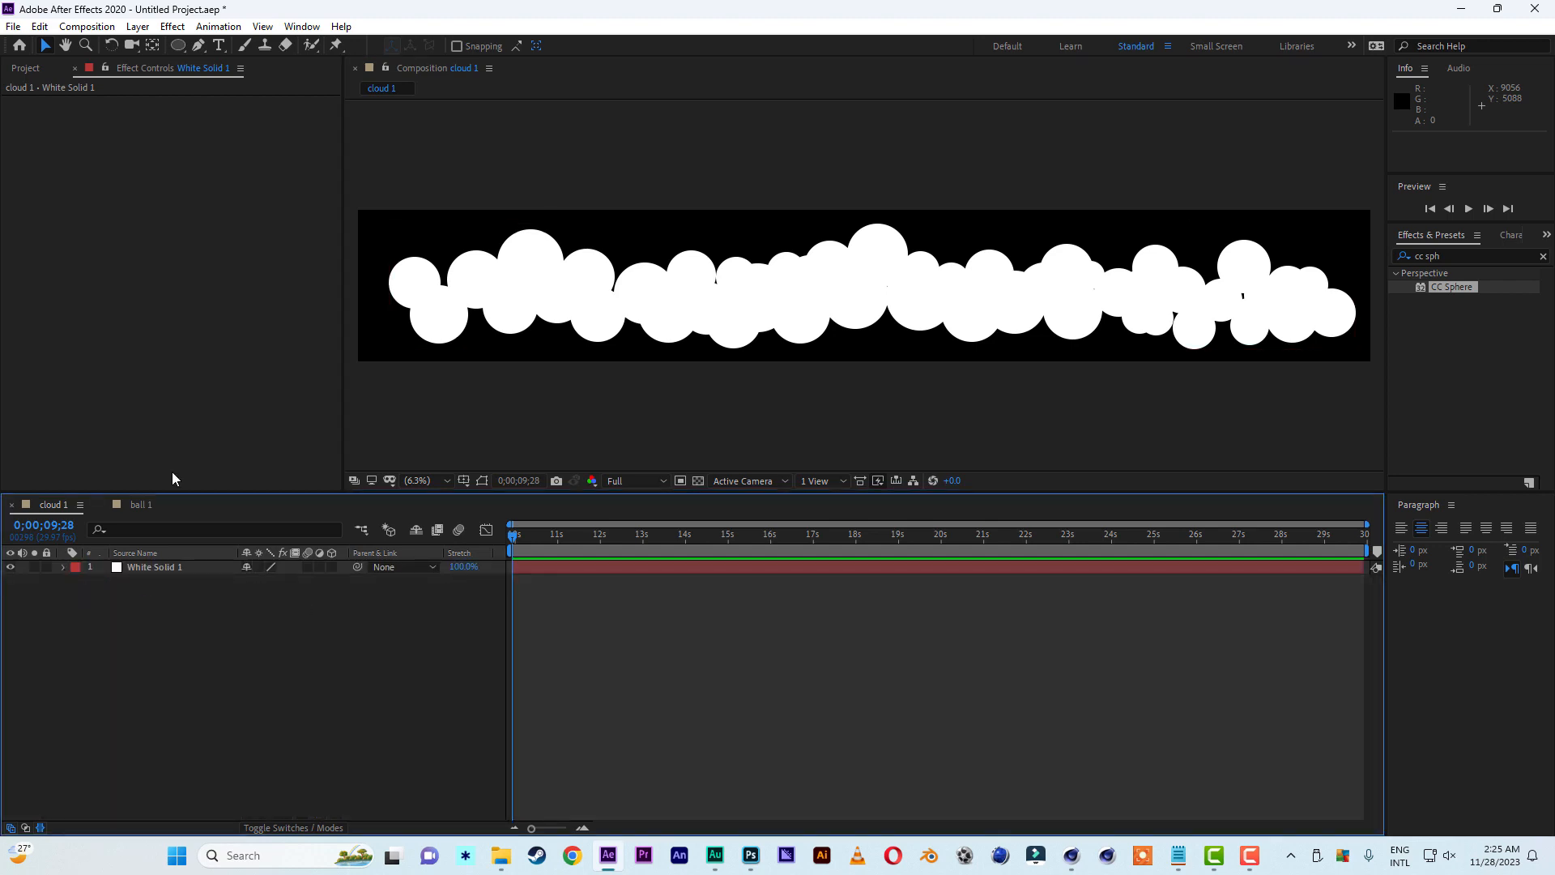
Create a composition named main using the HDTV 1080 29.97 preset with a duration of 0;00;20;00
{"action": "left_click", "coordinate": [35, 69]}
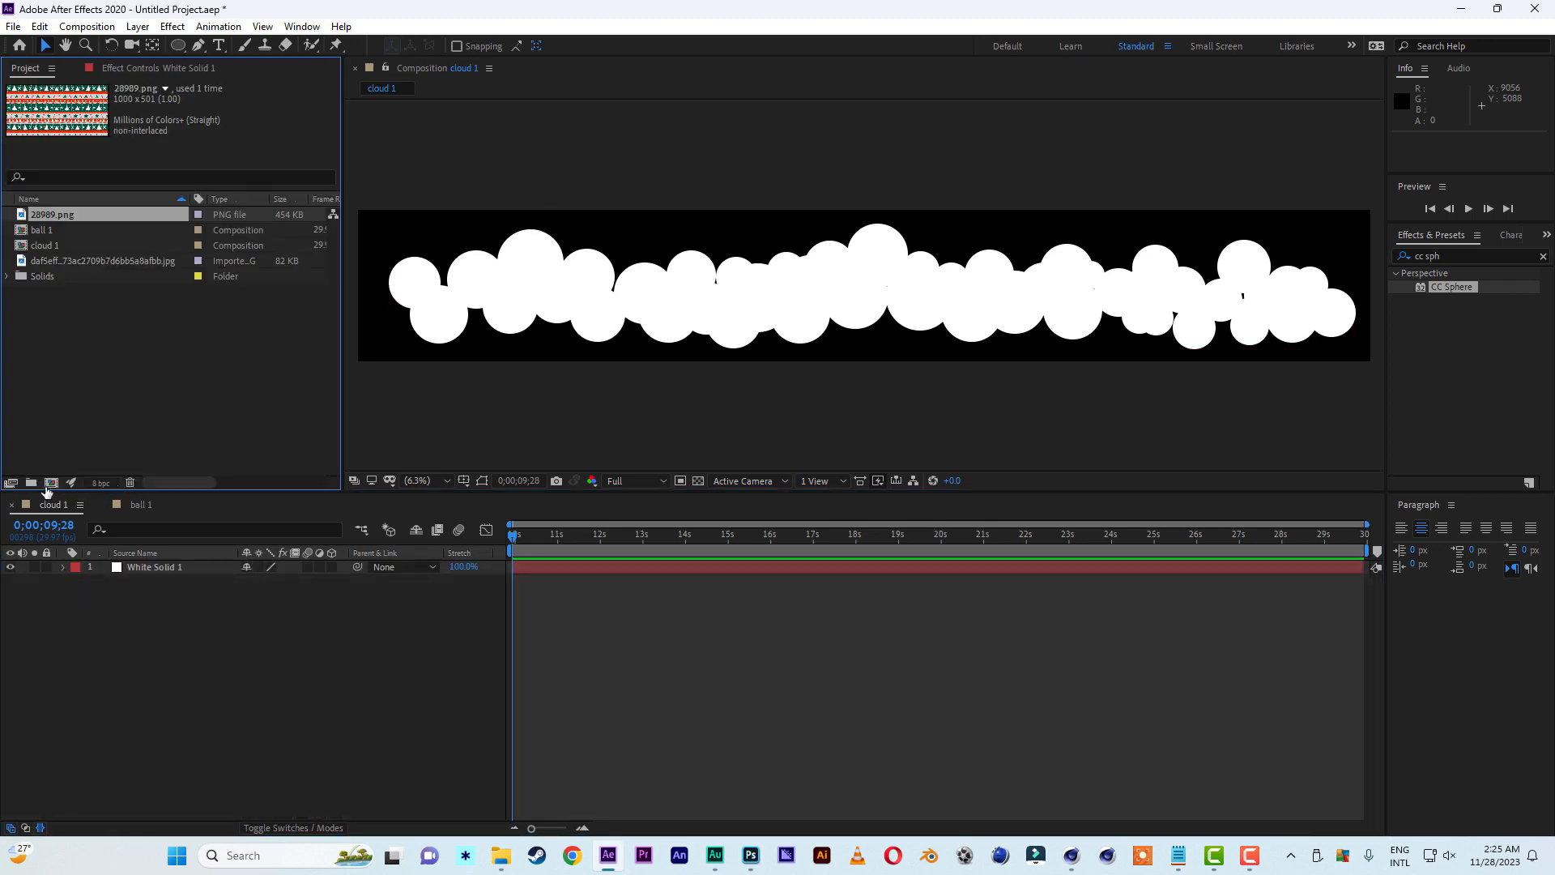
{"action": "left_click", "coordinate": [51, 483]}
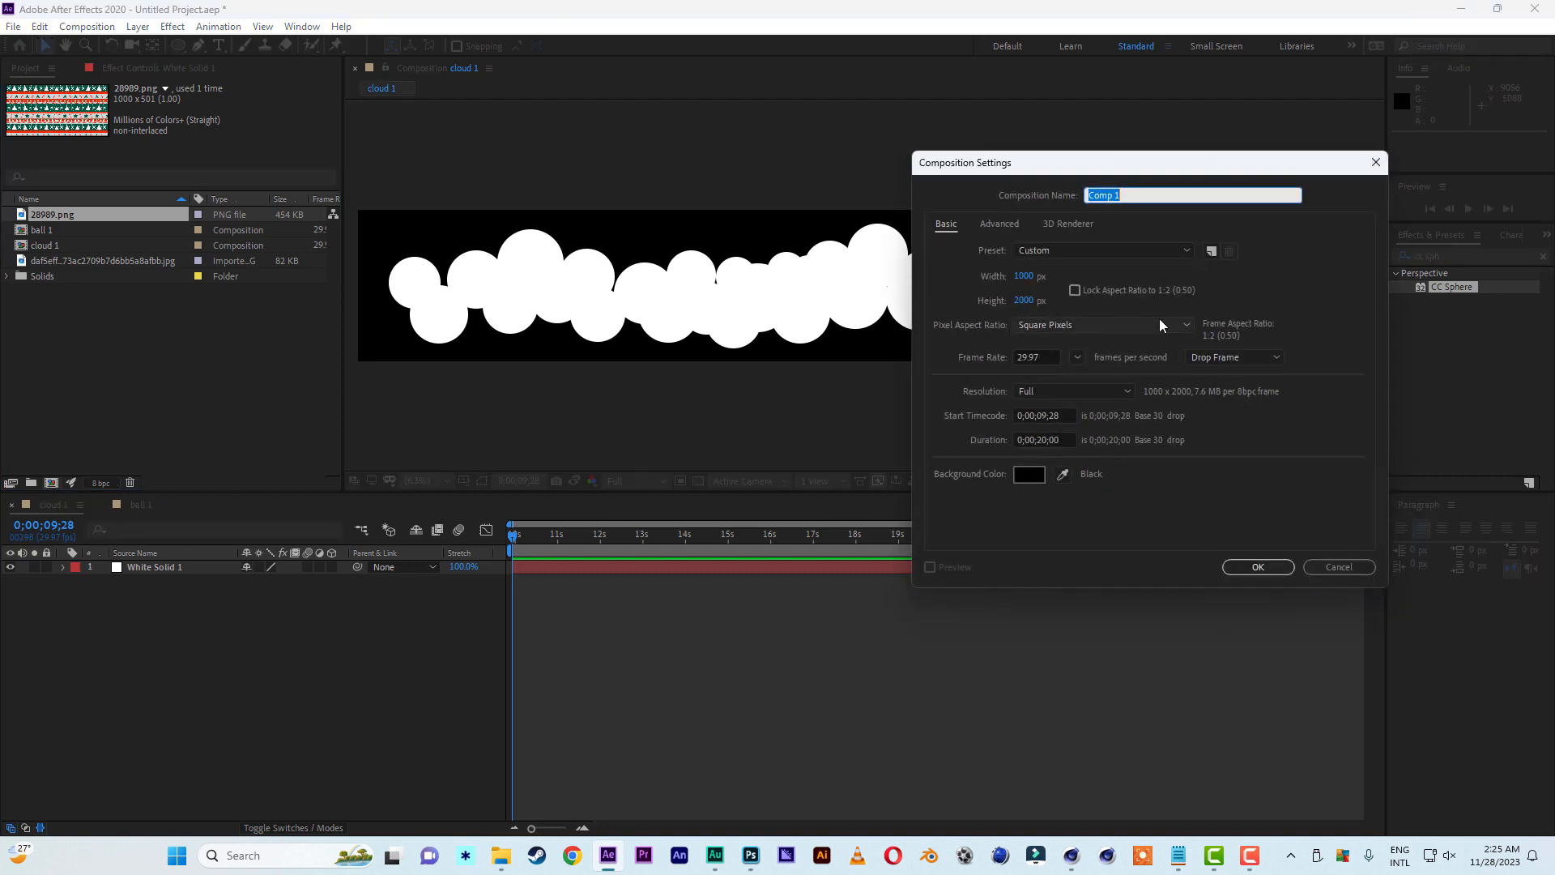
{"action": "type", "text": "main"}
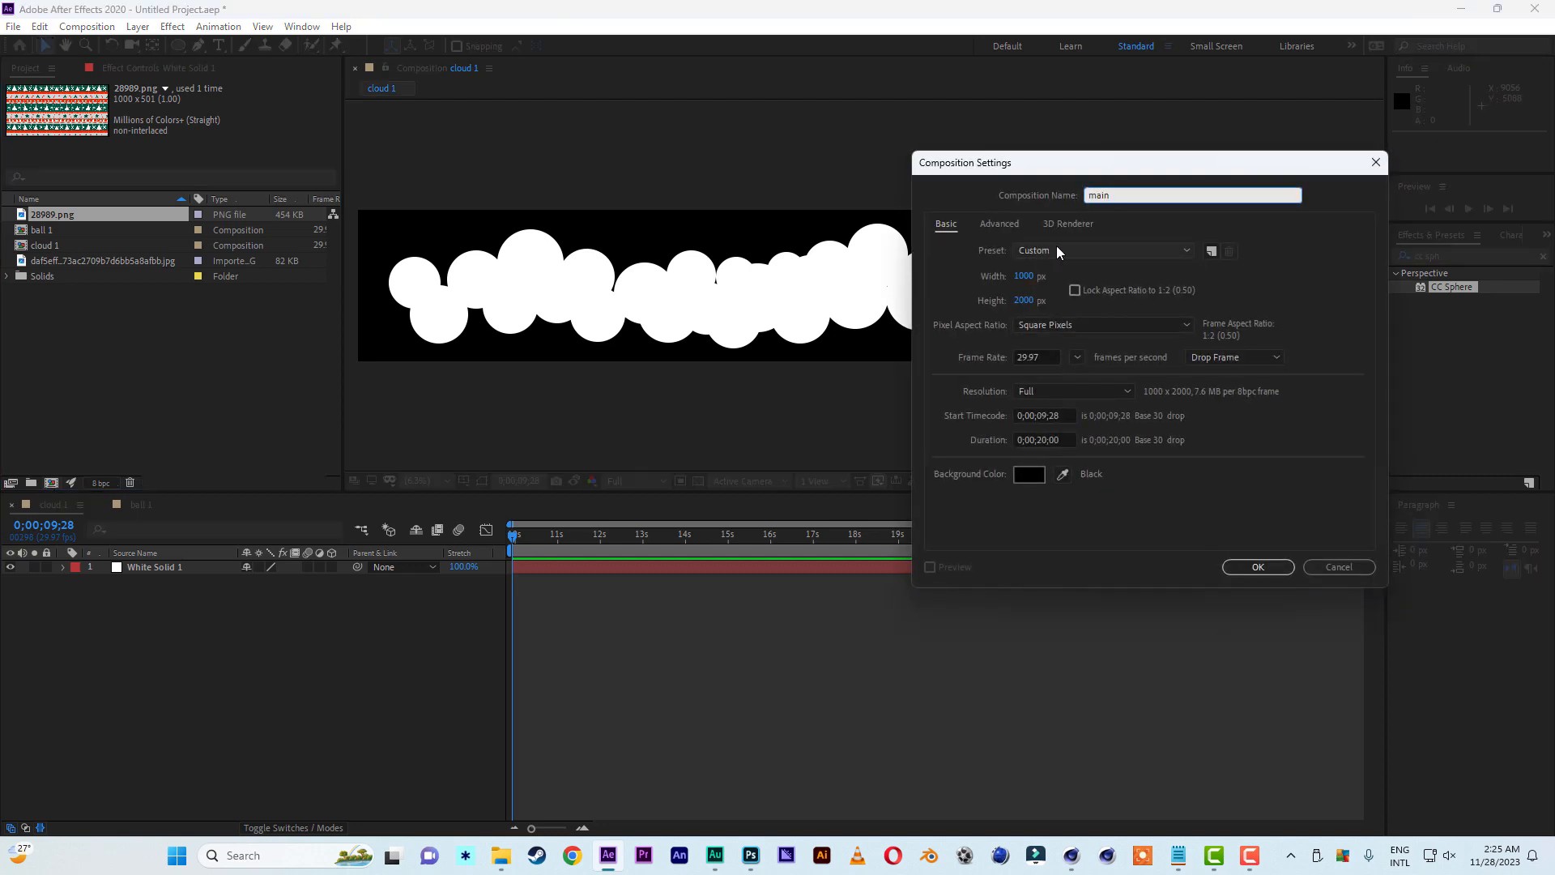
{"action": "left_click", "coordinate": [1057, 249]}
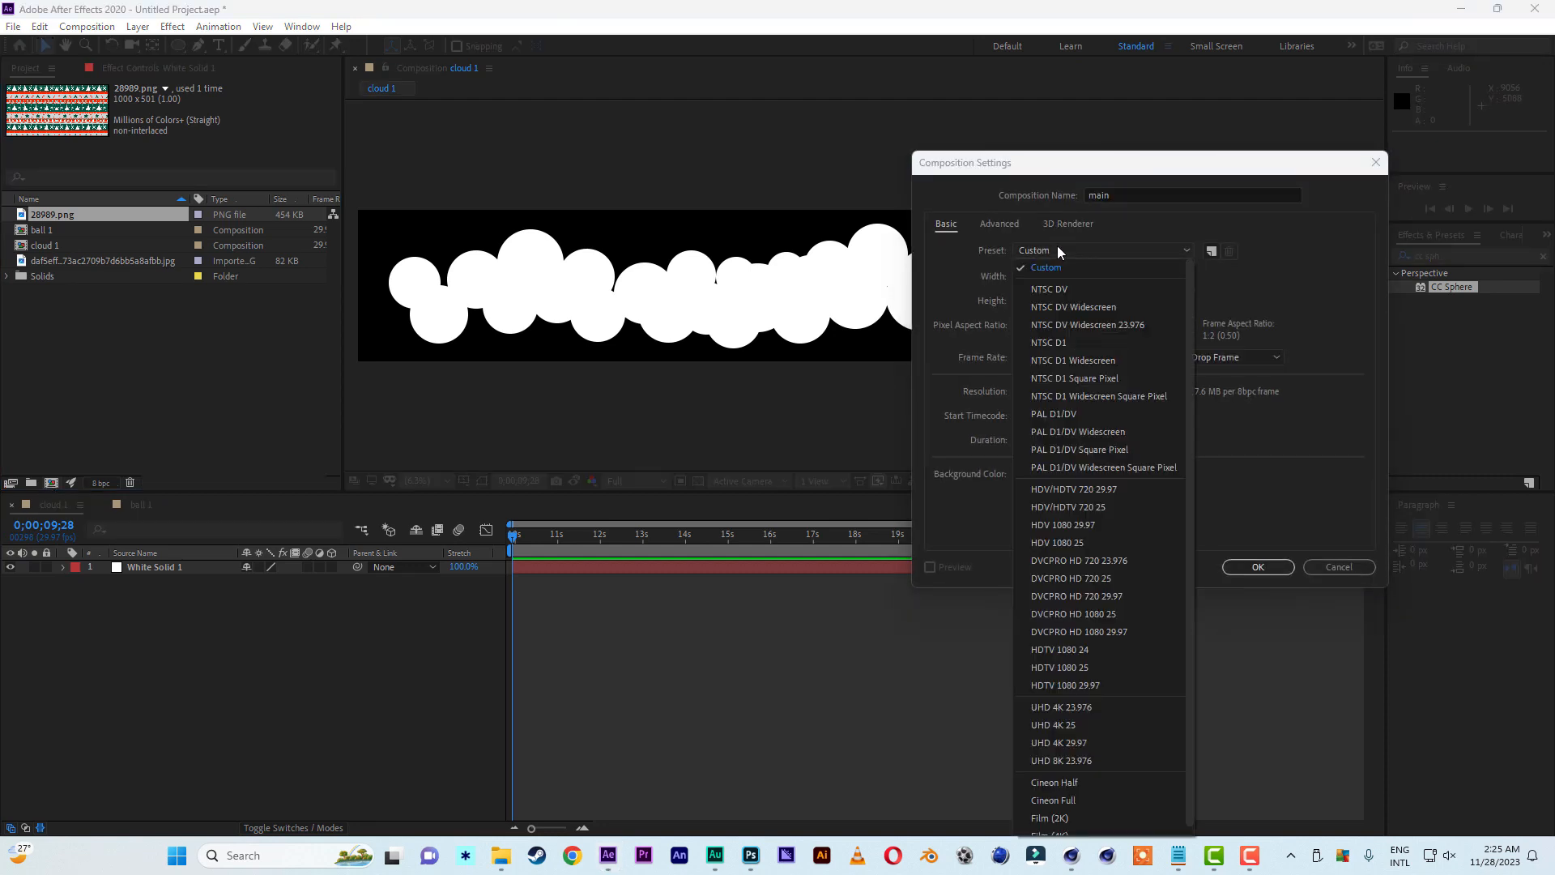
{"action": "left_click", "coordinate": [1093, 686]}
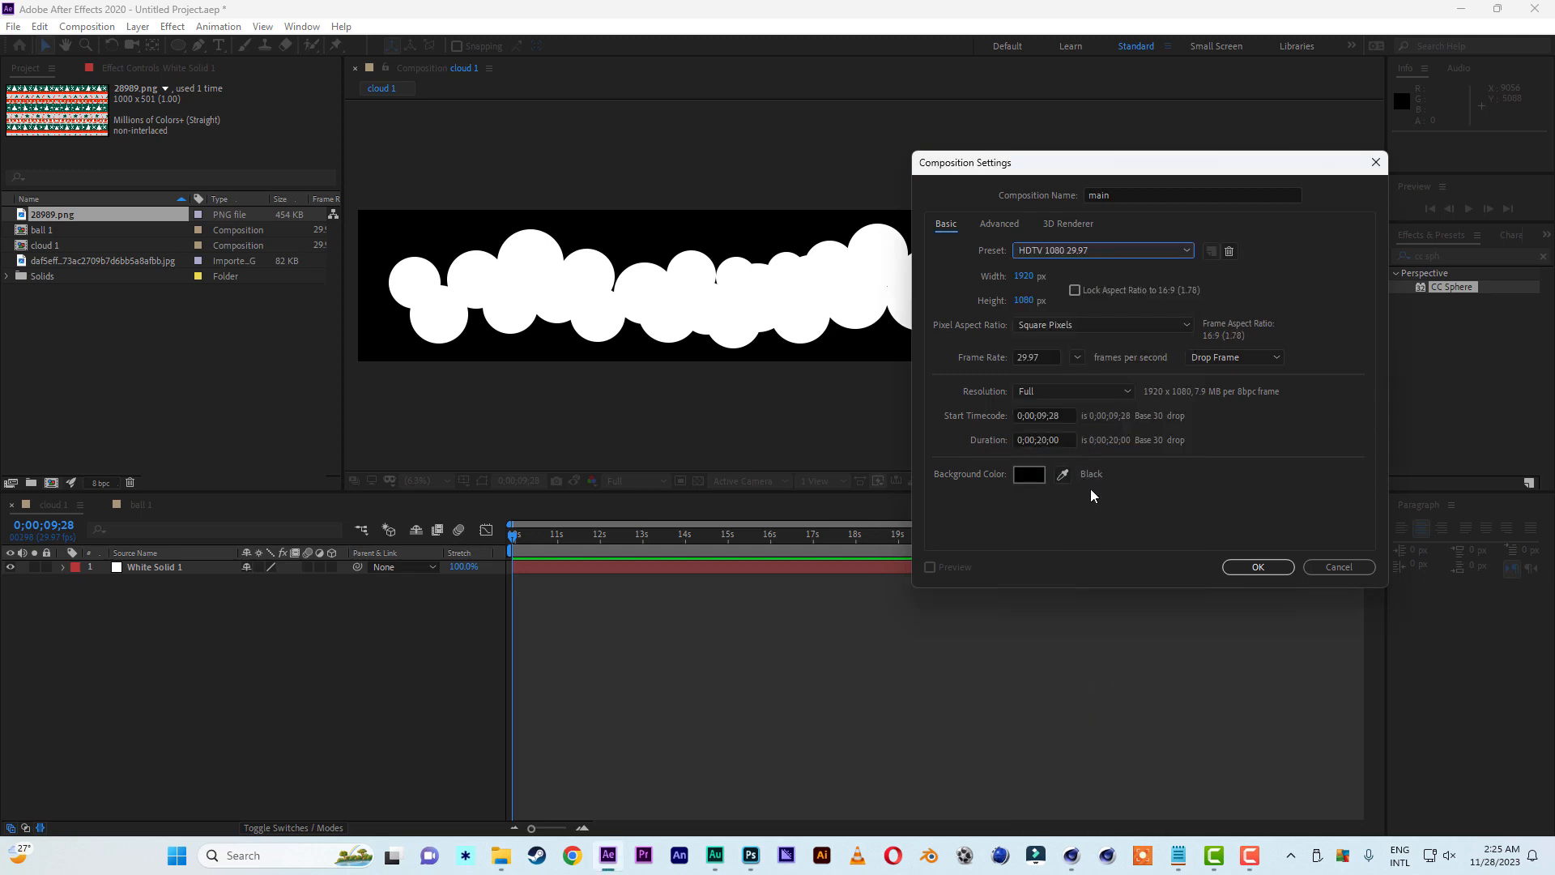
{"action": "left_click", "coordinate": [1262, 567]}
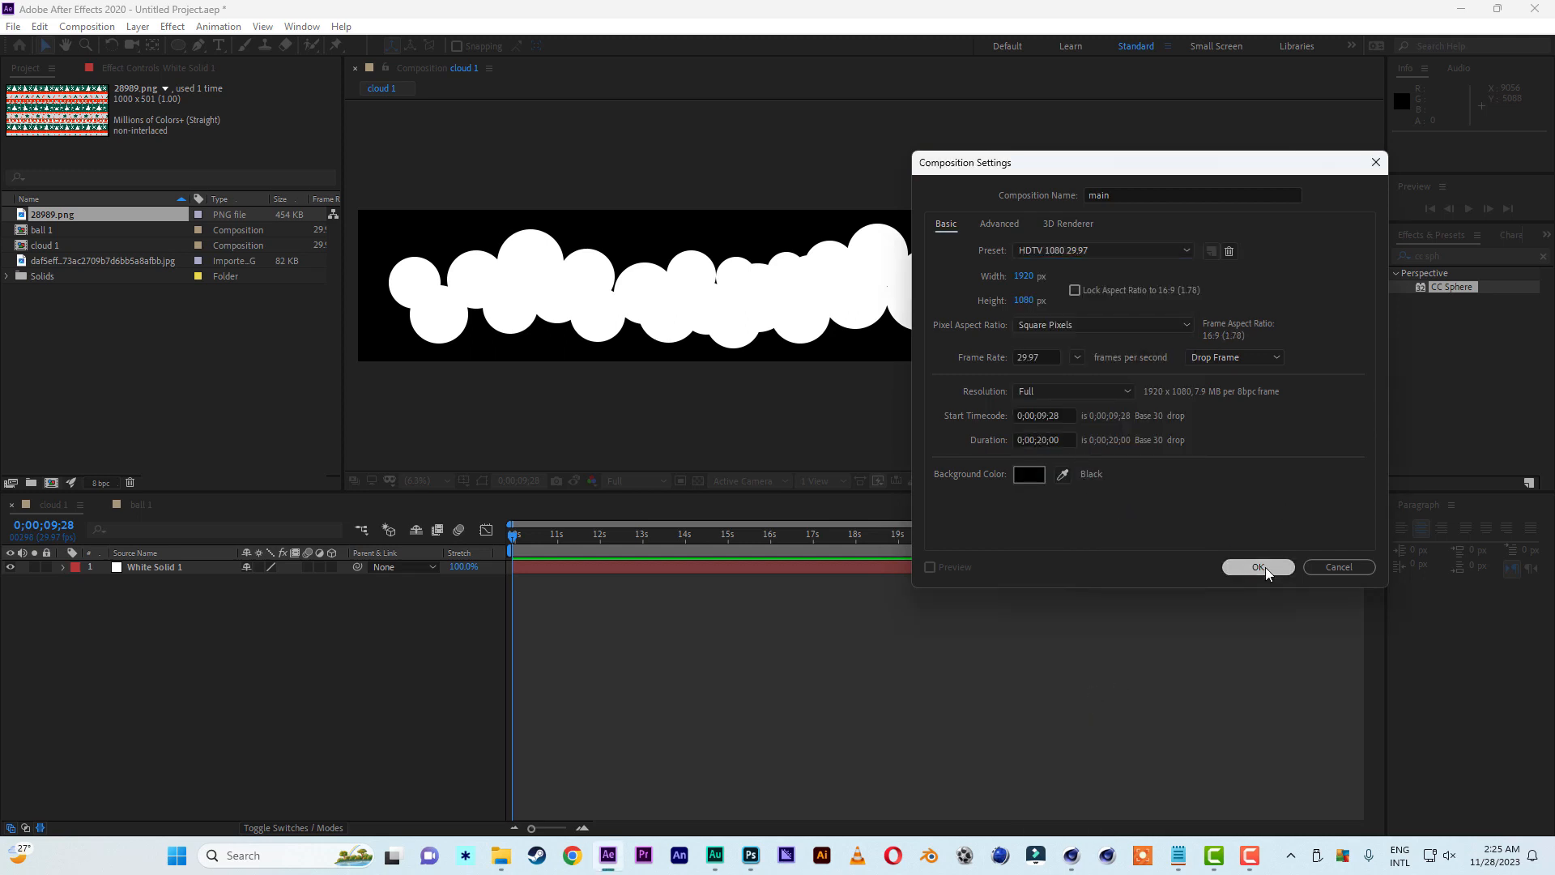
{"action": "scroll", "coordinate": [765, 285], "scroll_direction": "up", "scroll_amount": 1}
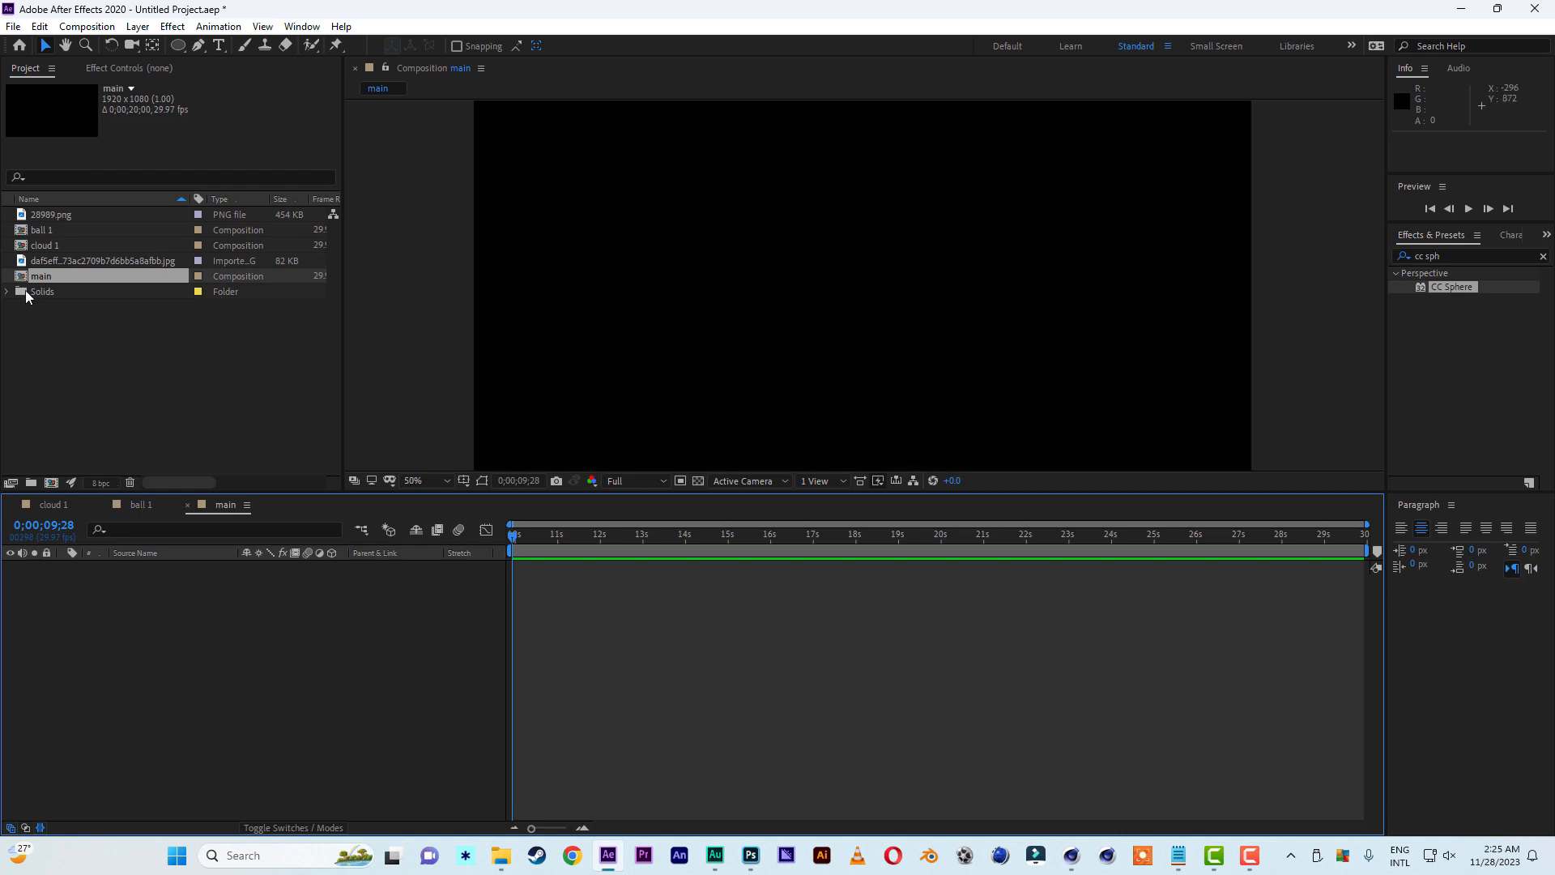
Duplicate the cloud 1 composition twice in the project to produce cloud 2 and cloud 3
{"action": "left_click", "coordinate": [48, 249]}
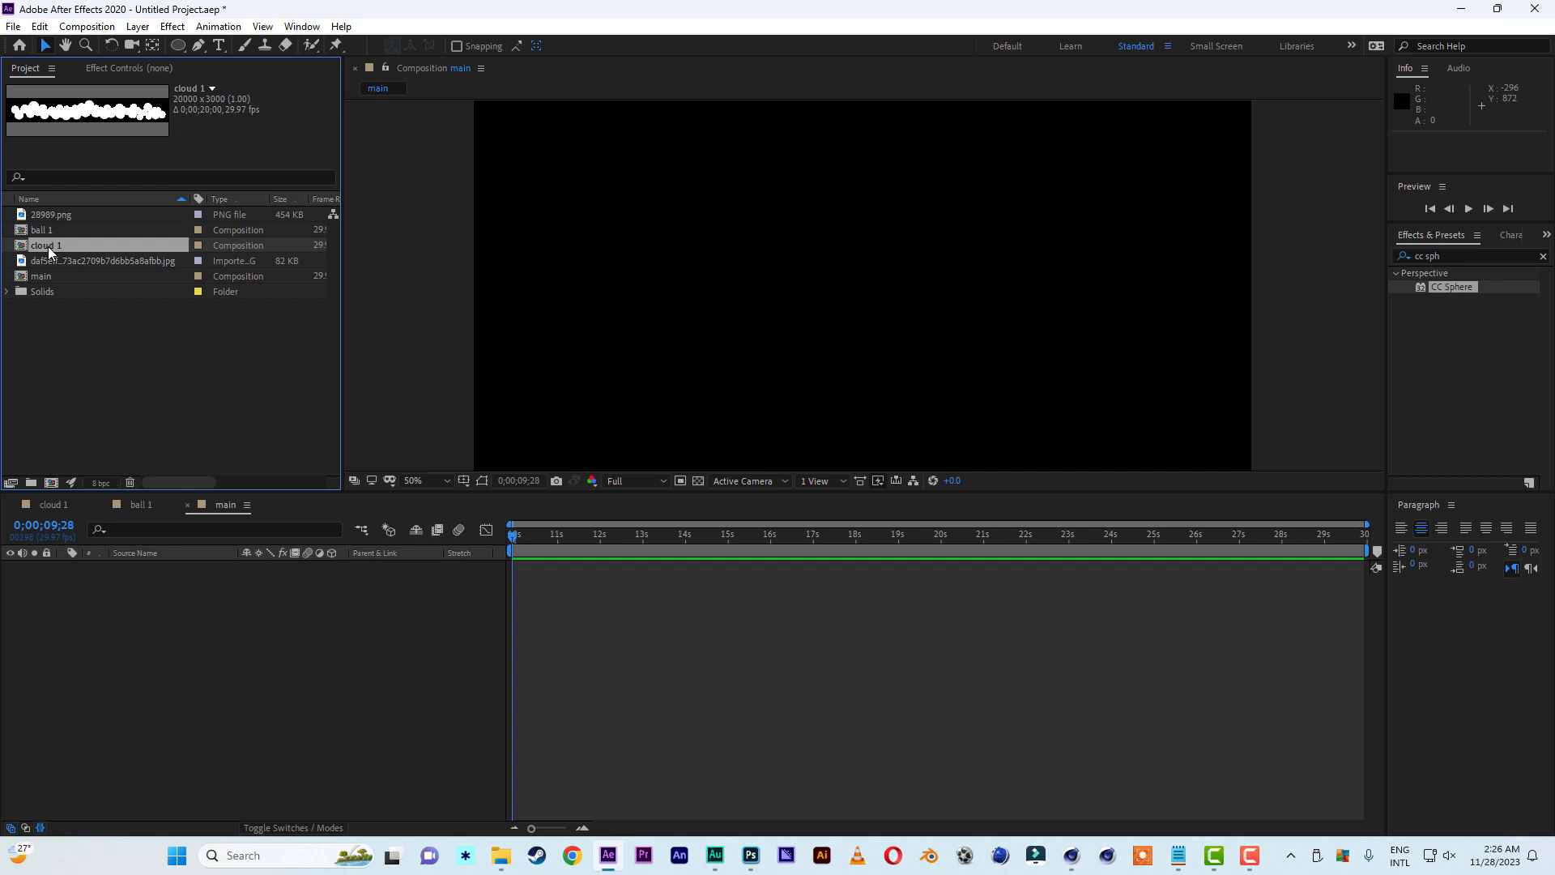
{"action": "key", "text": "ctrl+d"}
{"action": "key", "text": "ctrl+d"}
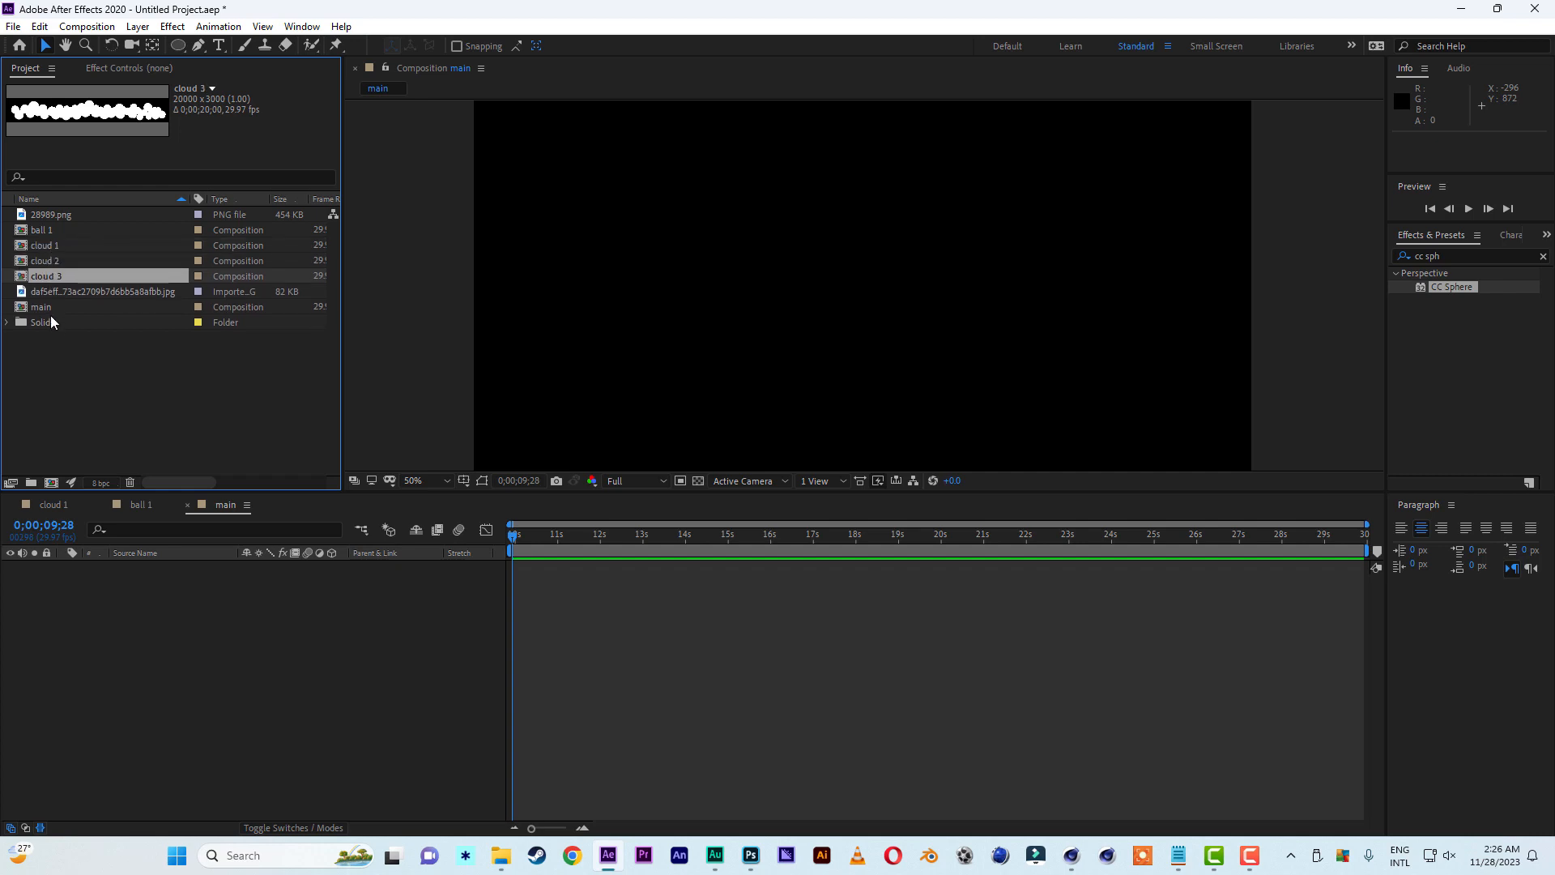
Add the cloud 1, cloud 2 and cloud 3 compositions as layers in the main composition
{"action": "left_click", "coordinate": [55, 248], "text": "shift"}
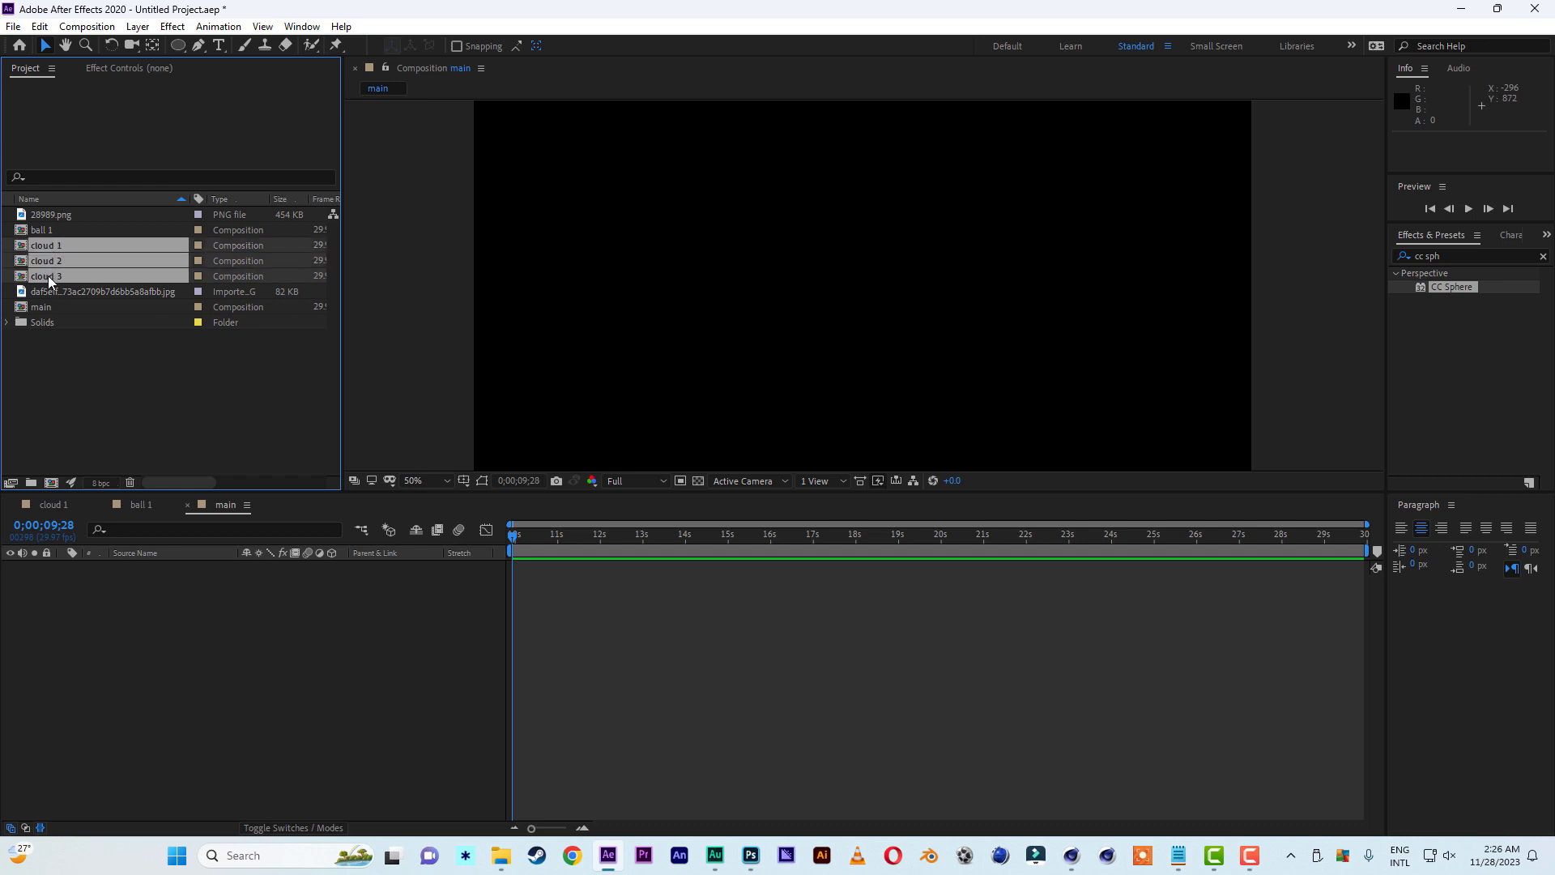
{"action": "left_click_drag", "start_coordinate": [47, 275], "coordinate": [233, 763]}
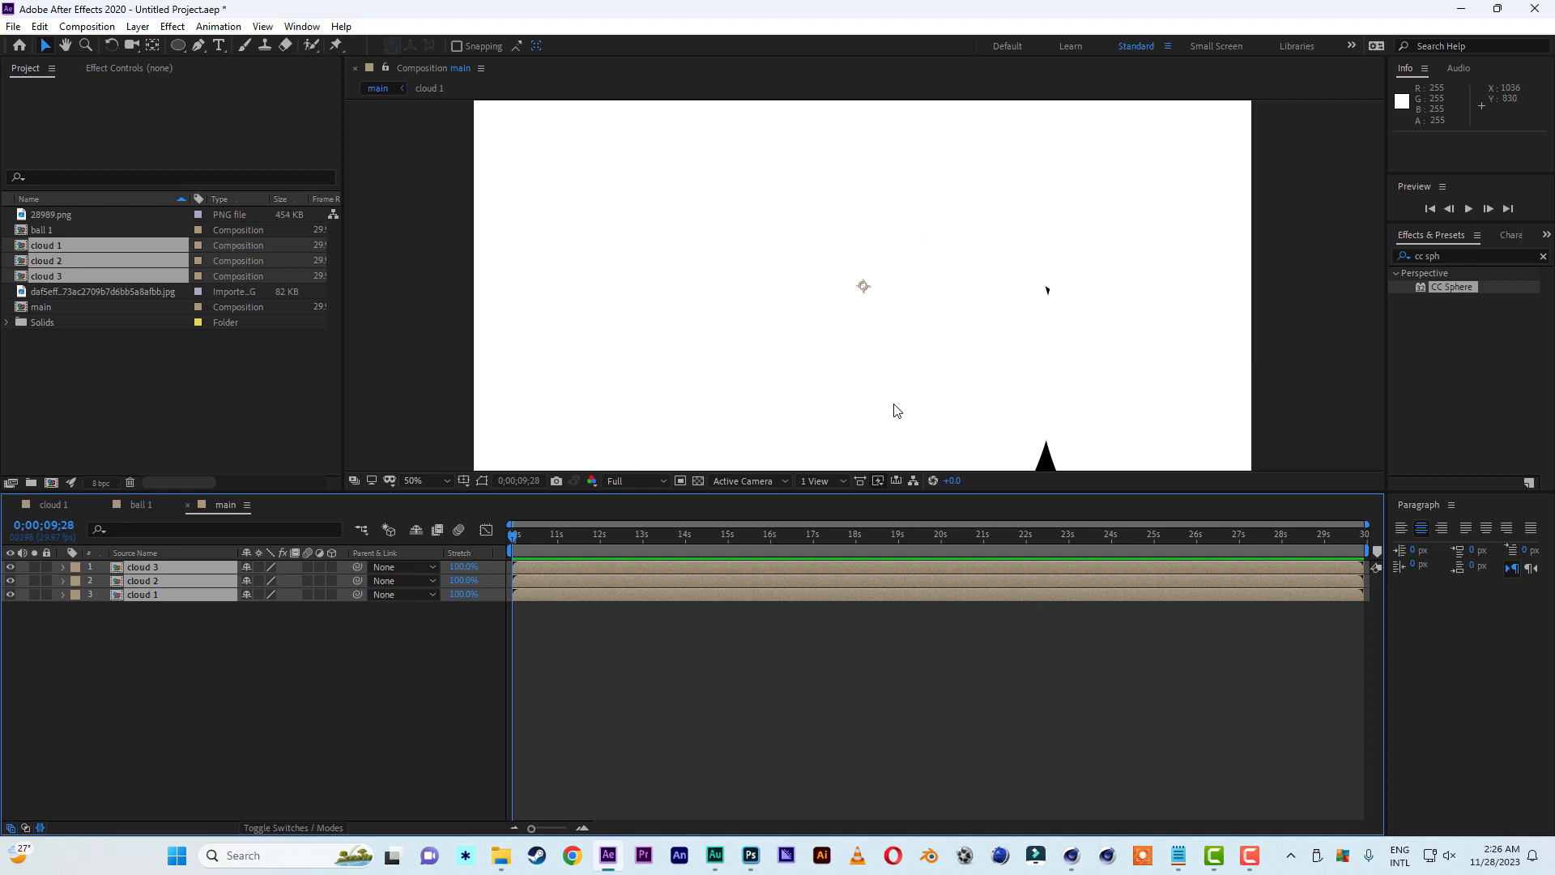
{"action": "left_click", "coordinate": [228, 681]}
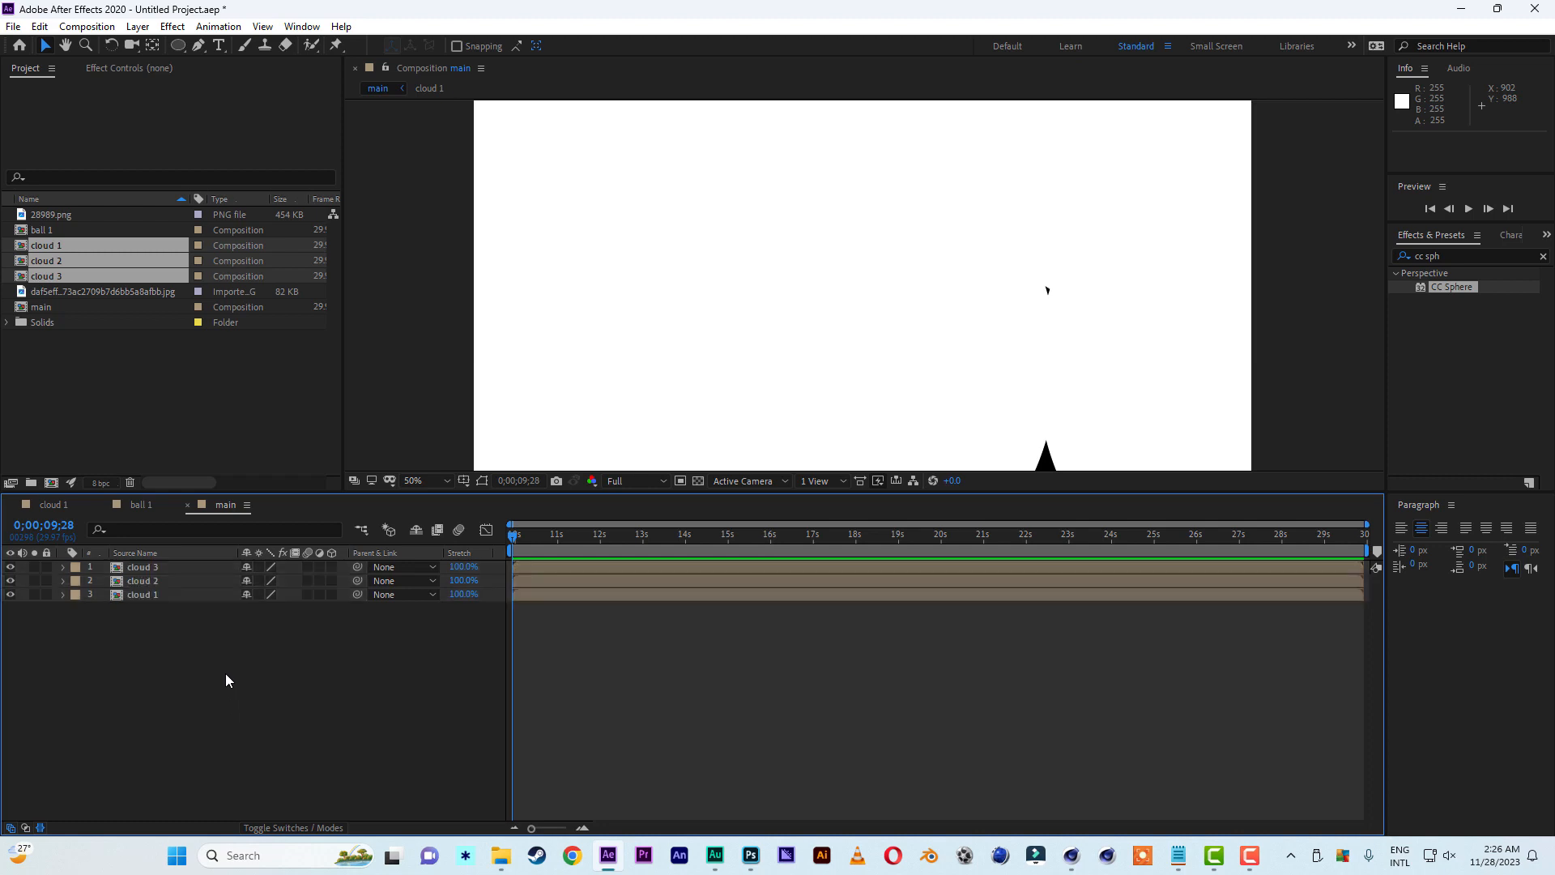
Turn the cloud 1, cloud 2 and cloud 3 layers of the main composition into 3D layers
{"action": "left_click", "coordinate": [154, 570]}
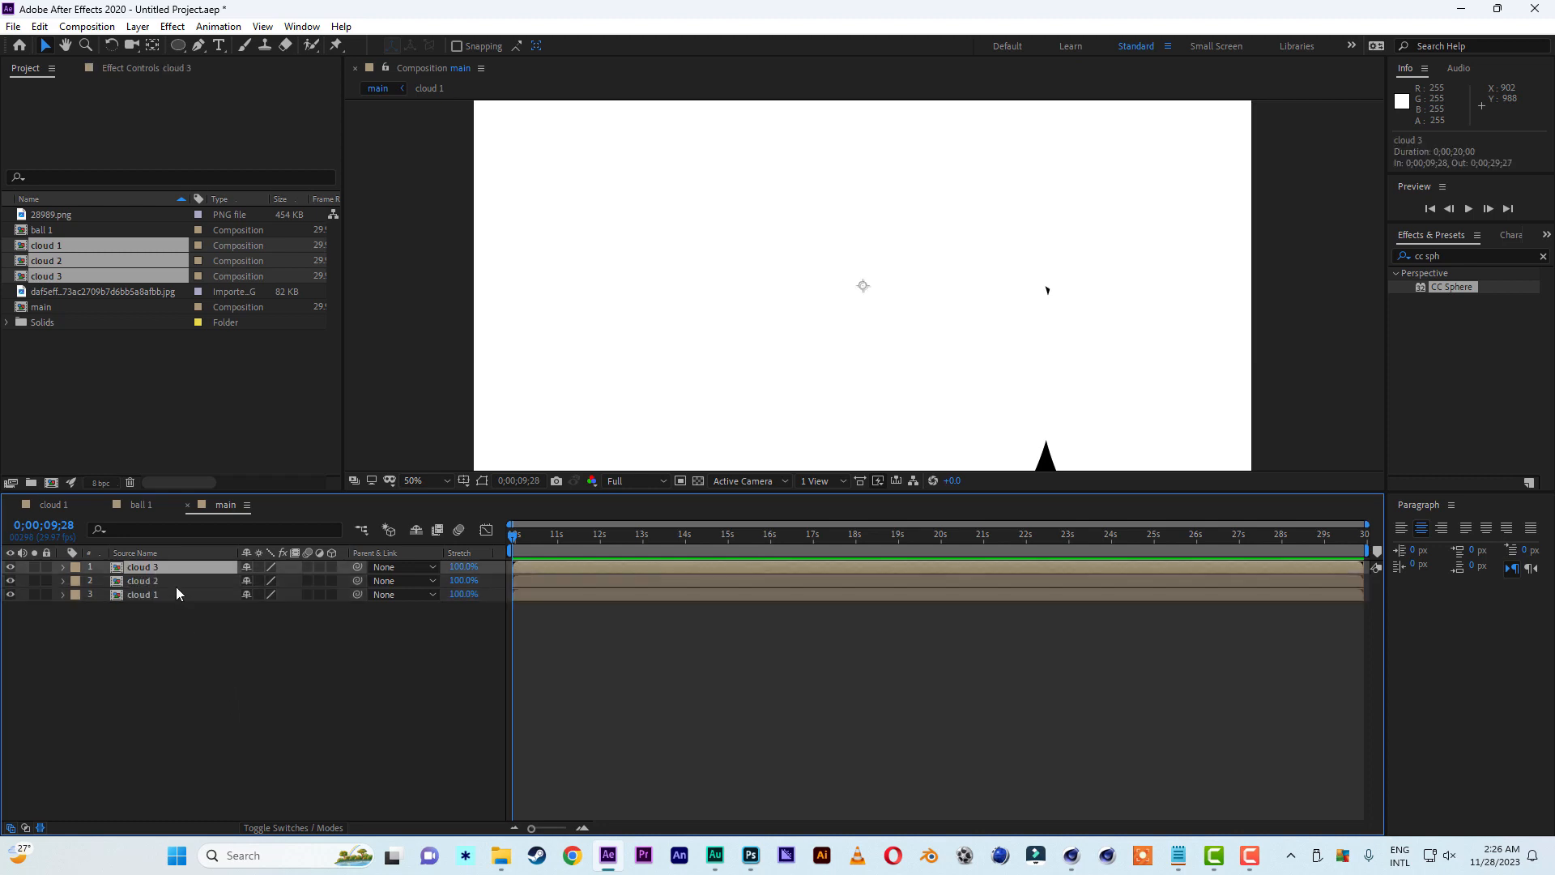
{"action": "left_click_drag", "start_coordinate": [146, 644], "coordinate": [153, 571]}
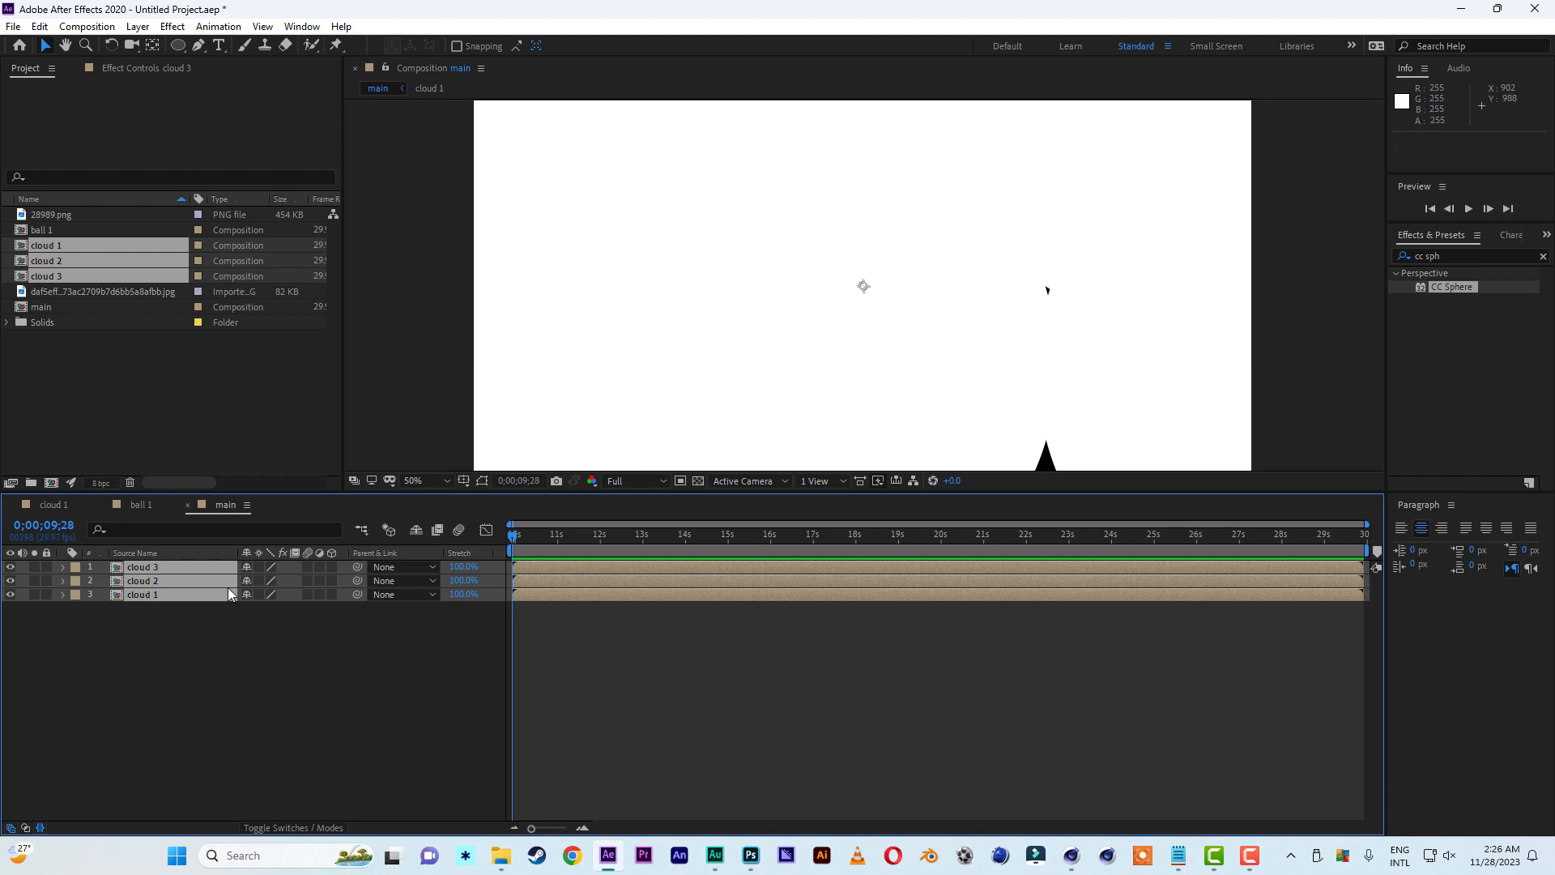
{"action": "left_click", "coordinate": [335, 595]}
{"action": "left_click", "coordinate": [336, 651]}
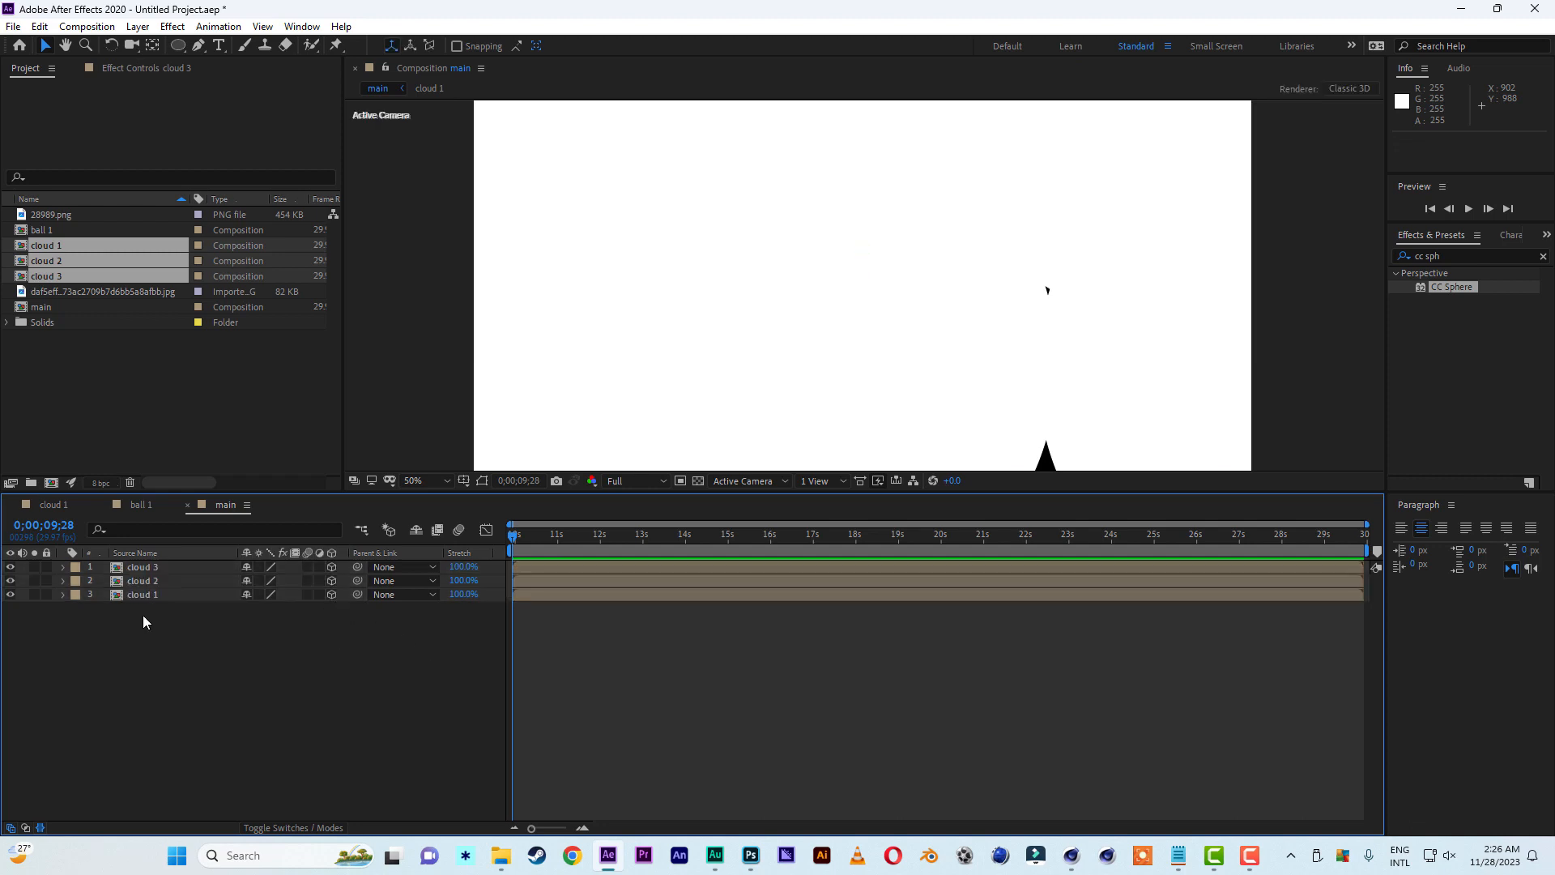
Reveal the position of all three cloud layers and set their shared Z position first to 4000 and finally to 8000
{"action": "left_click_drag", "start_coordinate": [144, 606], "coordinate": [146, 559]}
{"action": "key", "text": "p"}
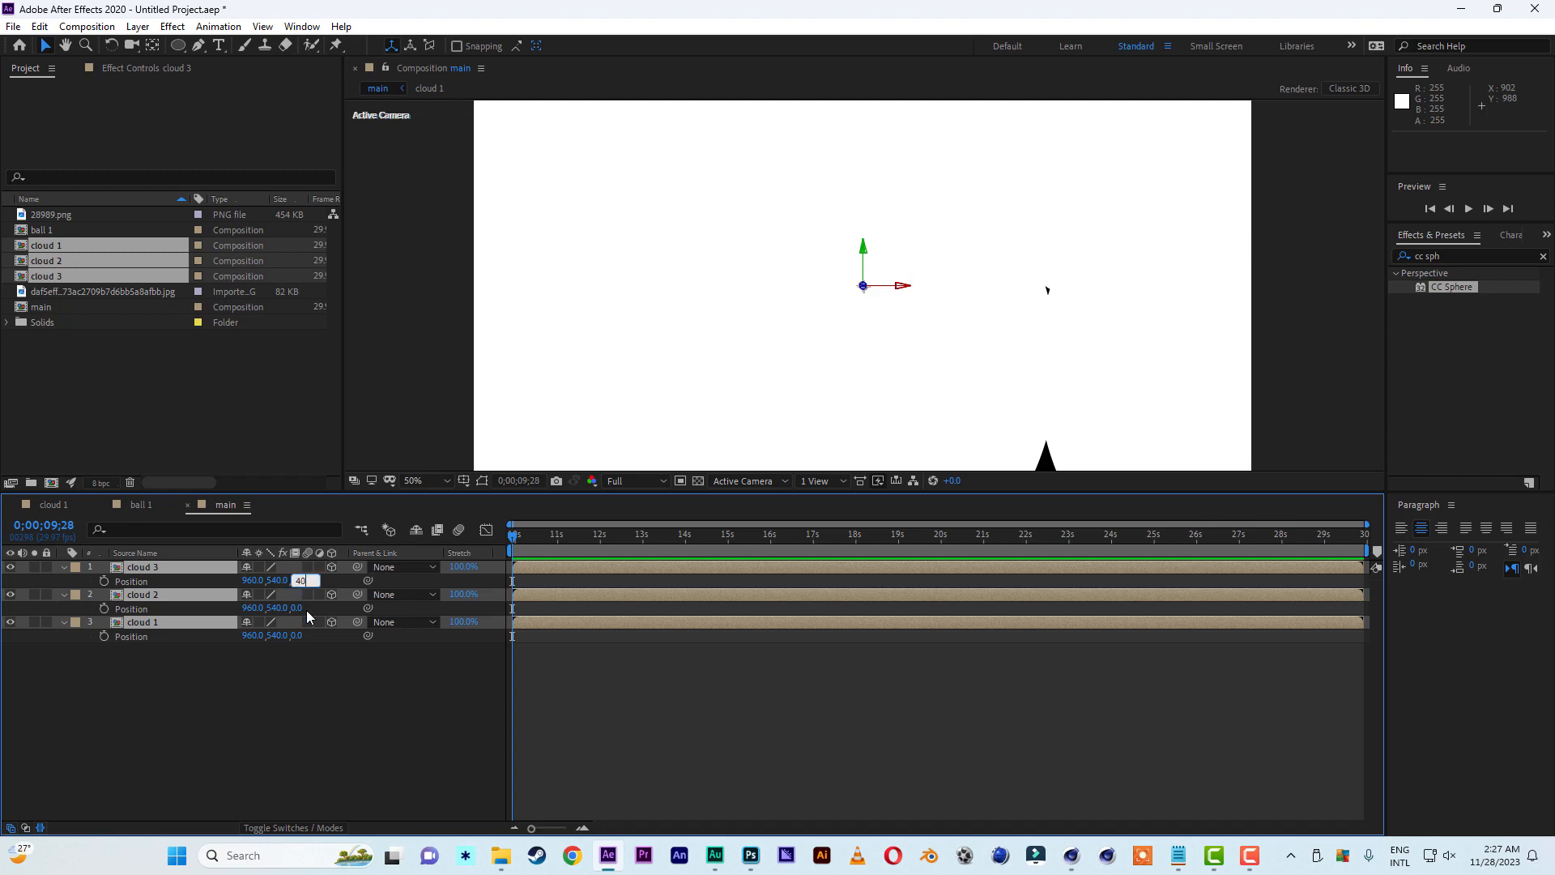
{"action": "key", "text": "Return"}
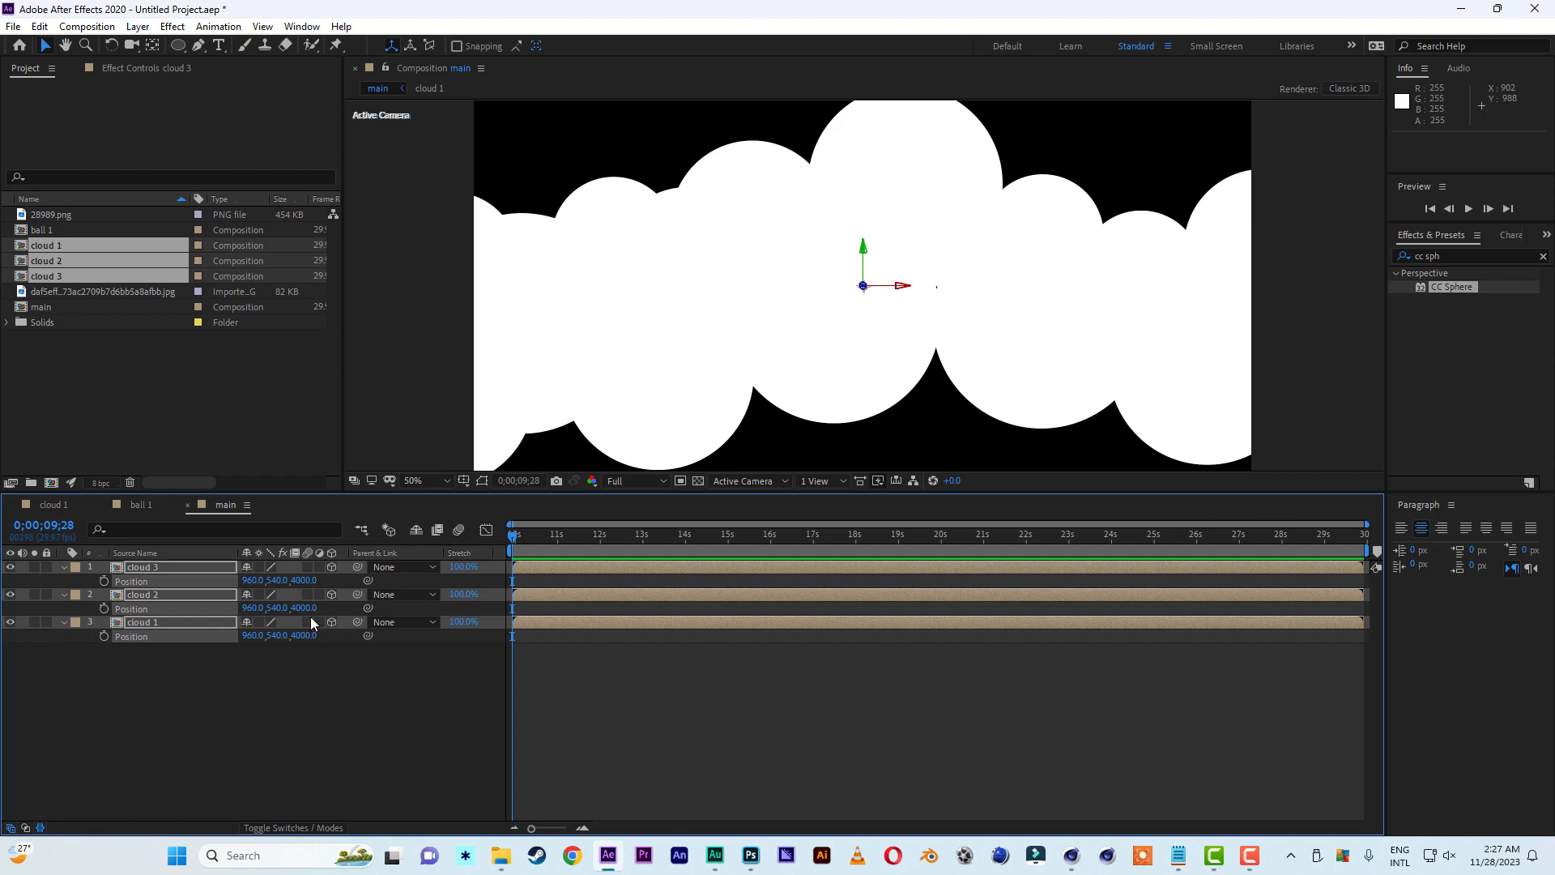
{"action": "left_click", "coordinate": [301, 580]}
{"action": "key", "text": "BackSpace"}
{"action": "type", "text": "8"}
{"action": "key", "text": "Return"}
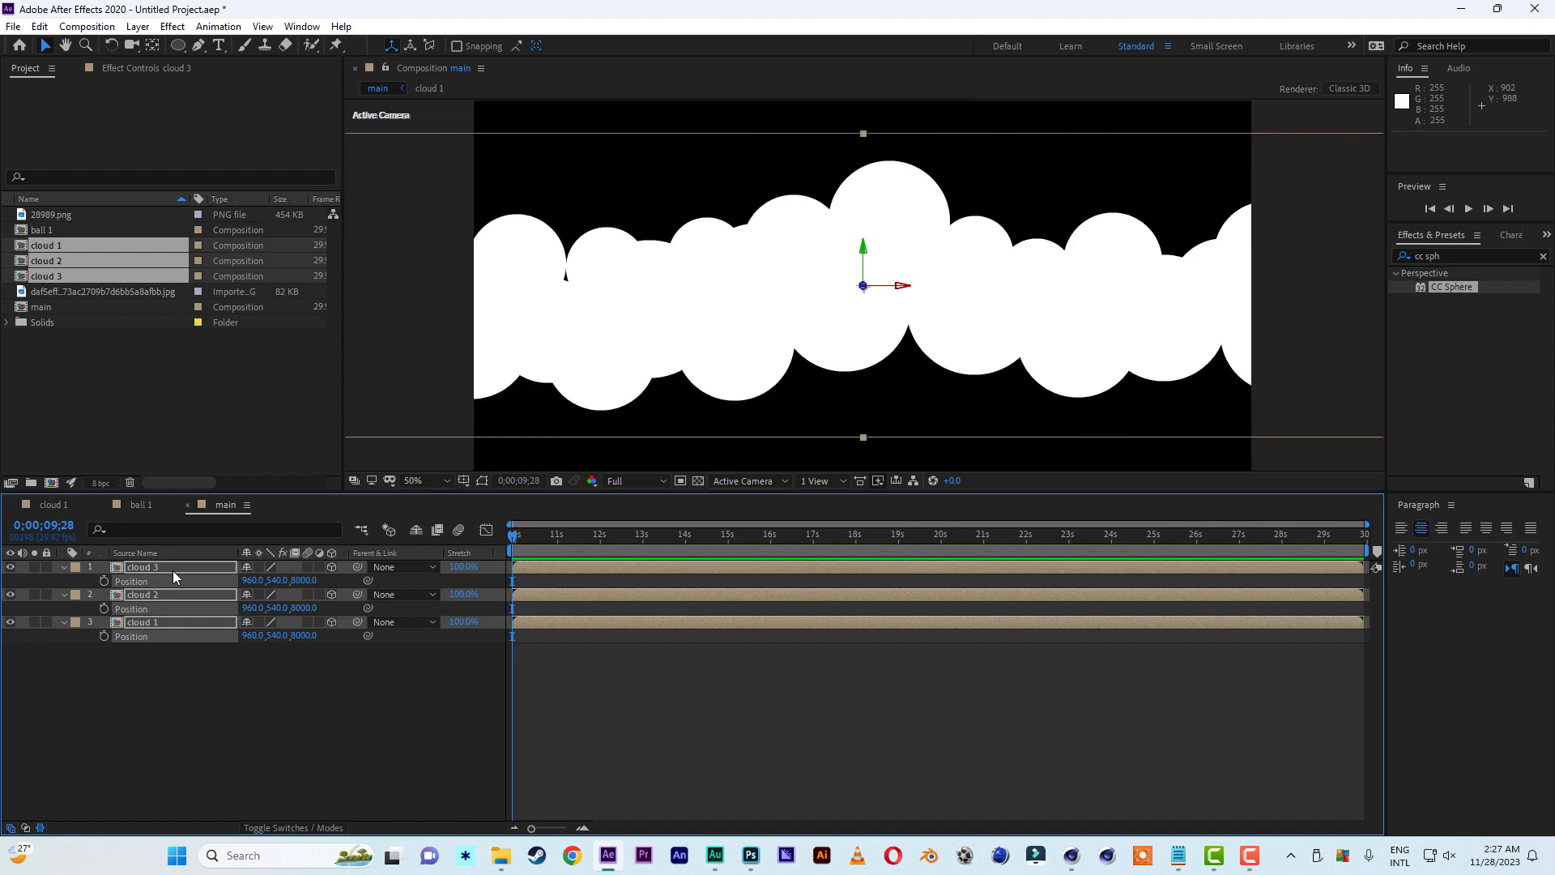
{"action": "left_click", "coordinate": [182, 679]}
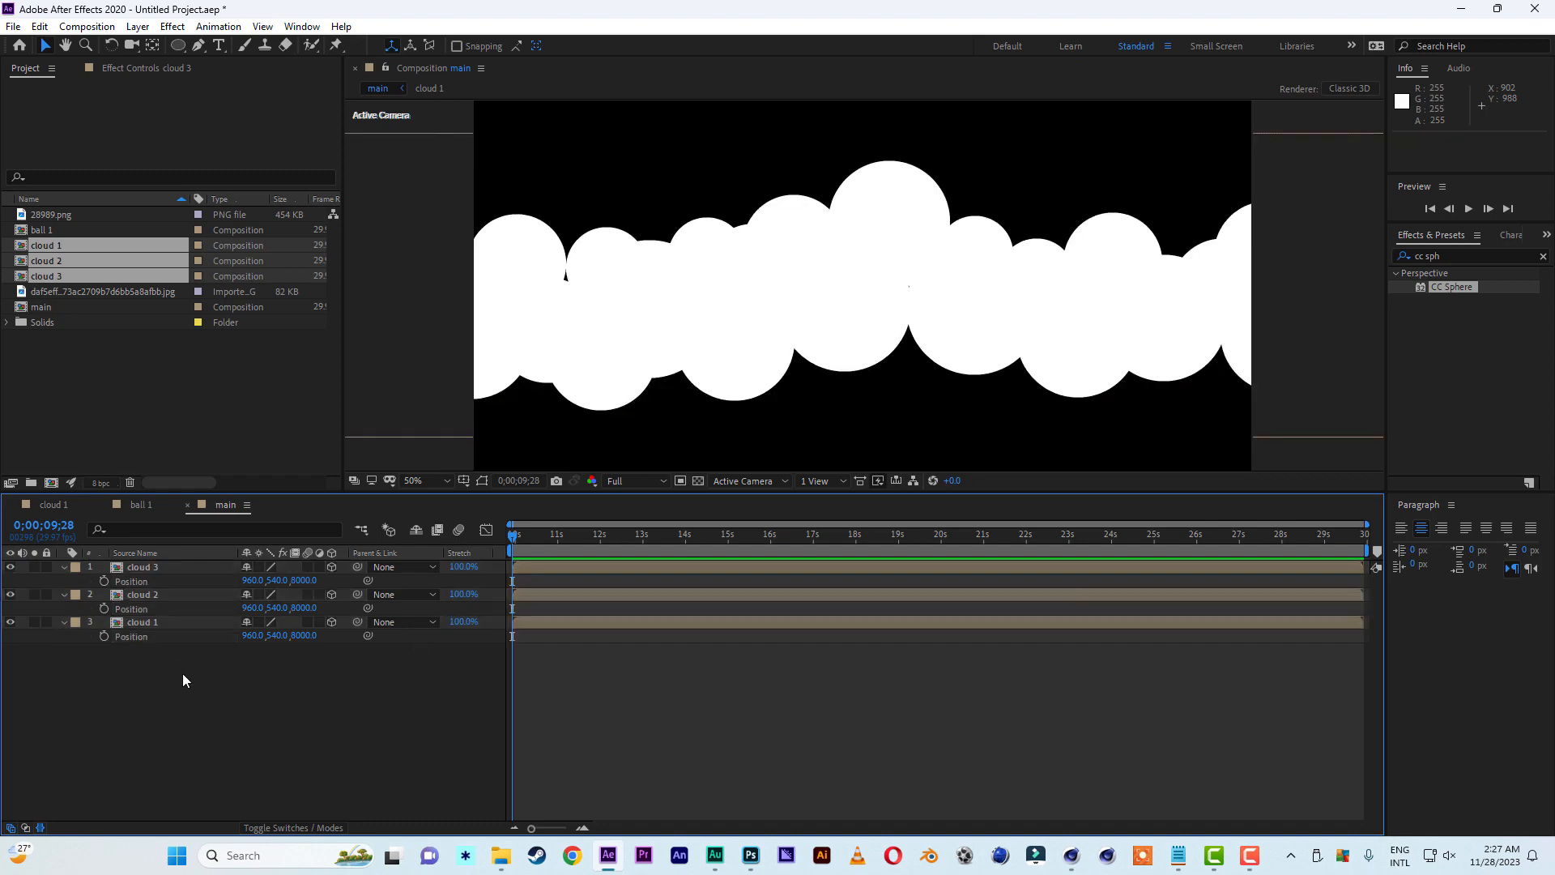
Set the Z position of the cloud 2 layer alone to 4000
{"action": "left_click", "coordinate": [169, 621]}
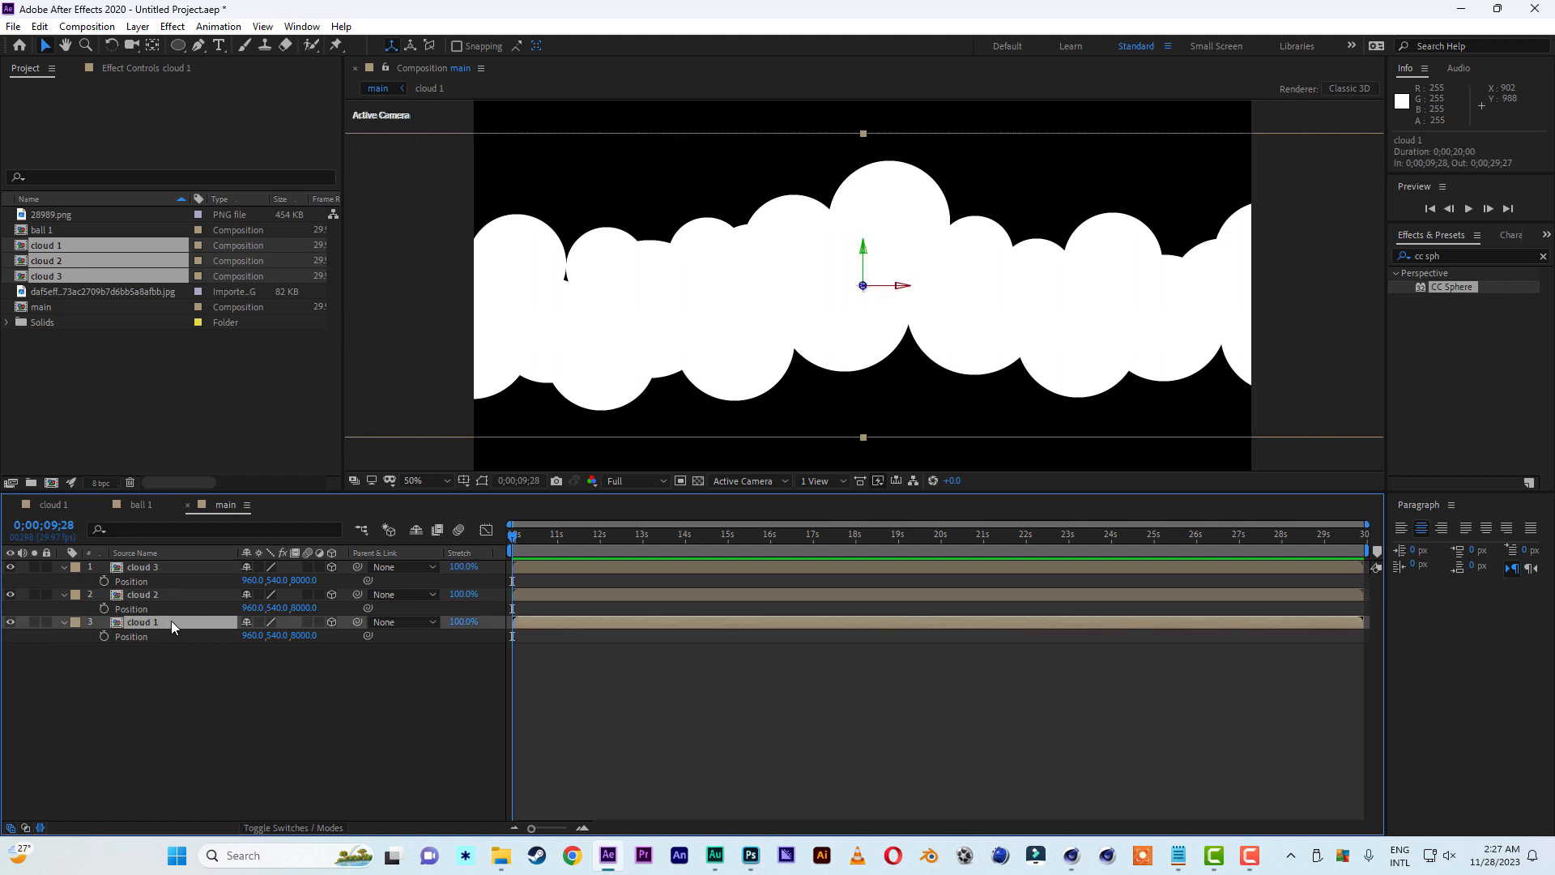
{"action": "left_click", "coordinate": [304, 609]}
{"action": "left_click", "coordinate": [302, 608]}
{"action": "type", "text": "4"}
{"action": "left_click", "coordinate": [301, 707]}
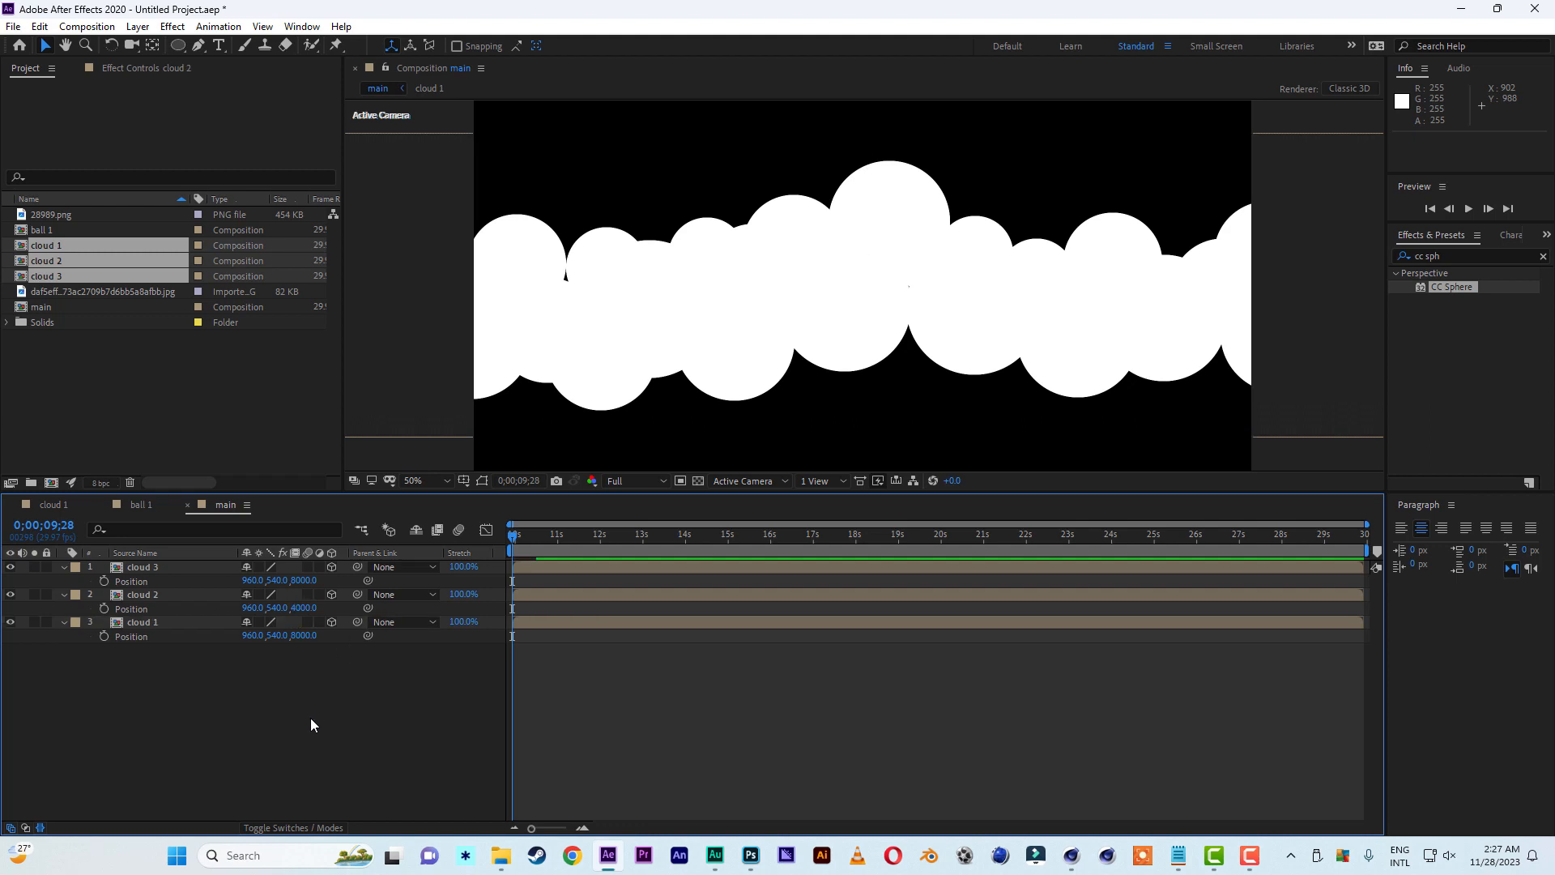
Set the Z position of the cloud 3 layer to 0 and collapse the properties of all three cloud layers
{"action": "left_click", "coordinate": [304, 581]}
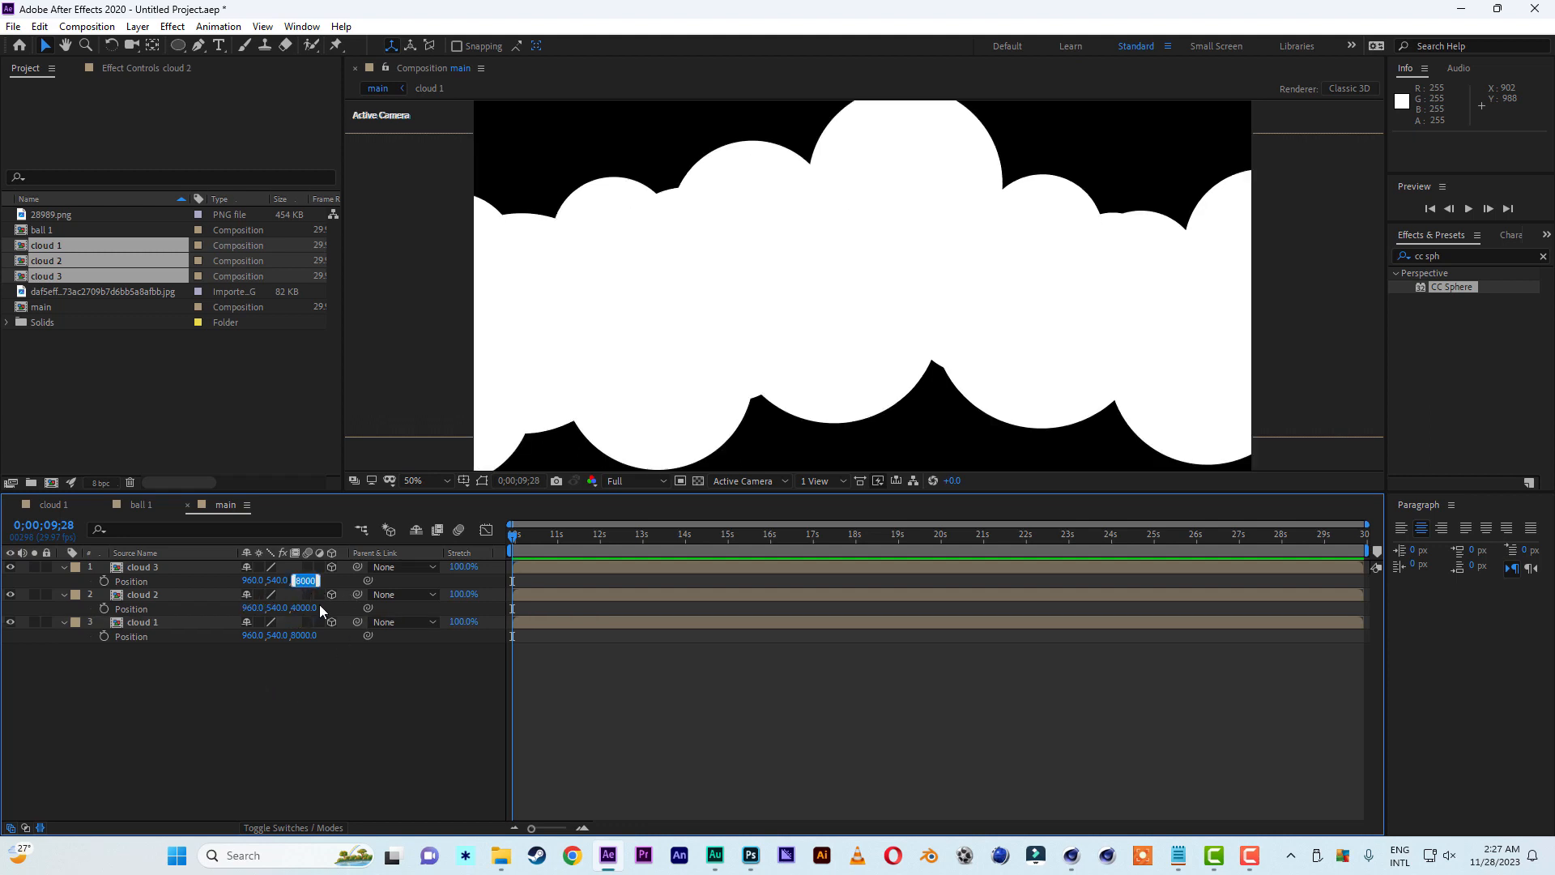
{"action": "left_click", "coordinate": [350, 711]}
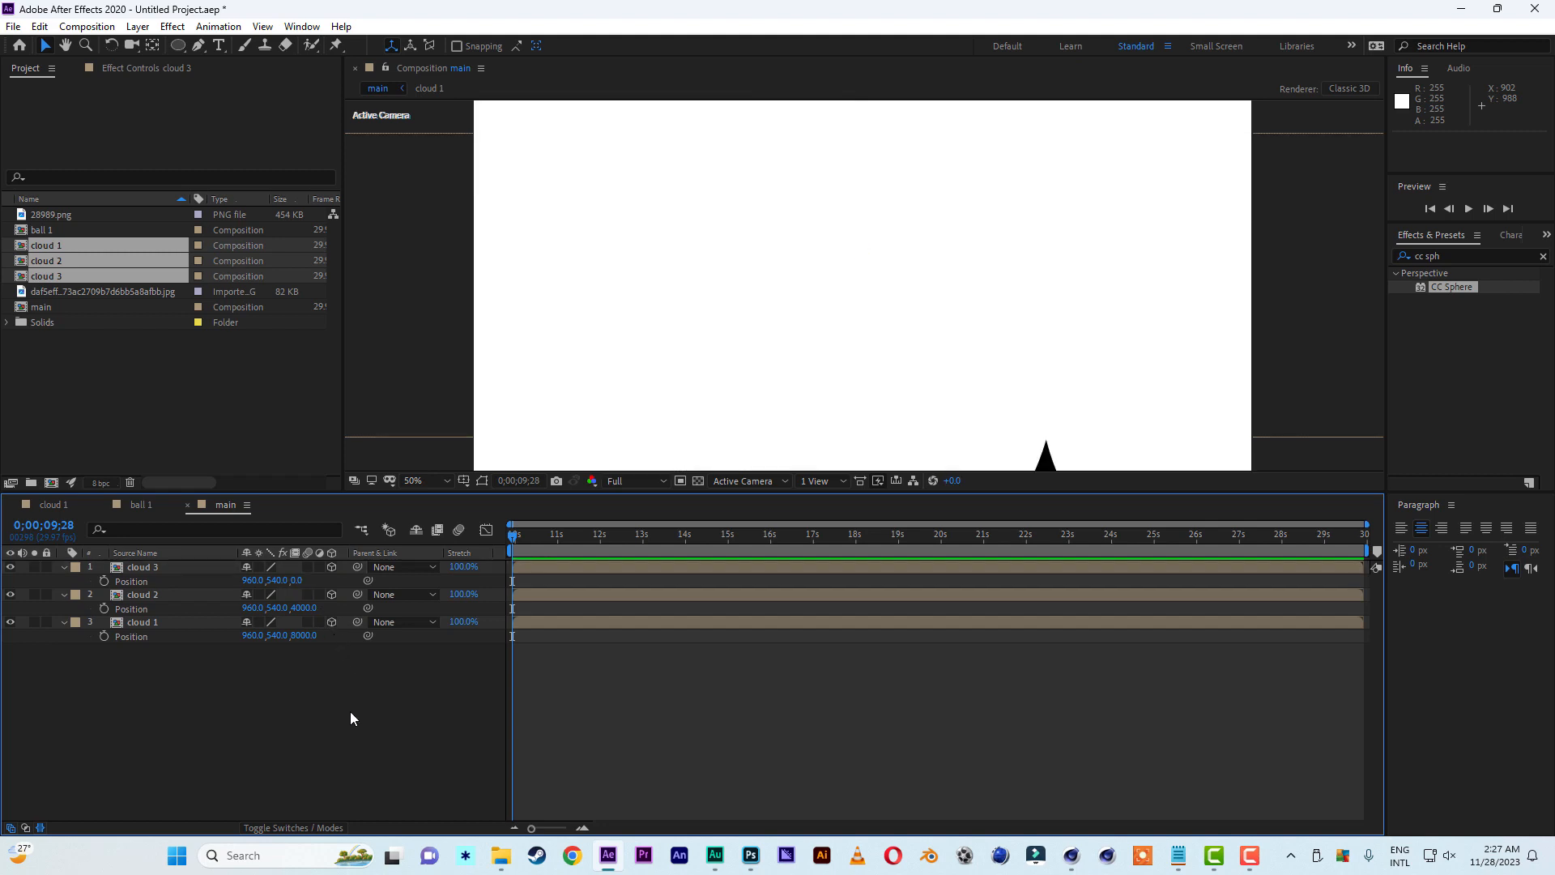
{"action": "left_click", "coordinate": [62, 567]}
{"action": "left_click", "coordinate": [63, 580]}
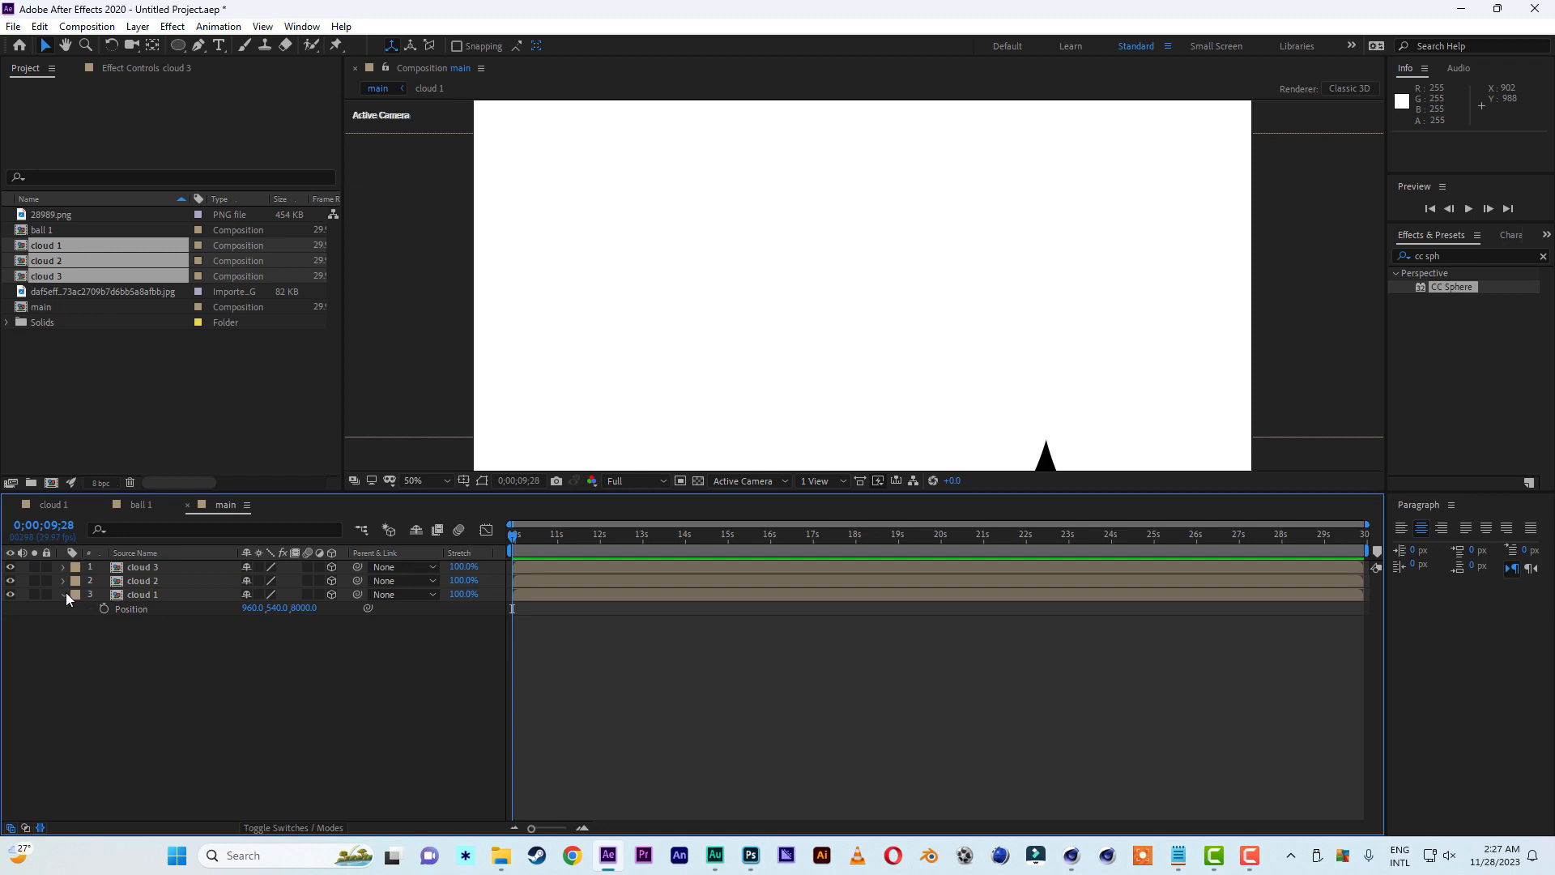
{"action": "left_click", "coordinate": [64, 594]}
Add a two-node camera with the 28mm preset to the main composition
{"action": "right_click", "coordinate": [175, 664]}
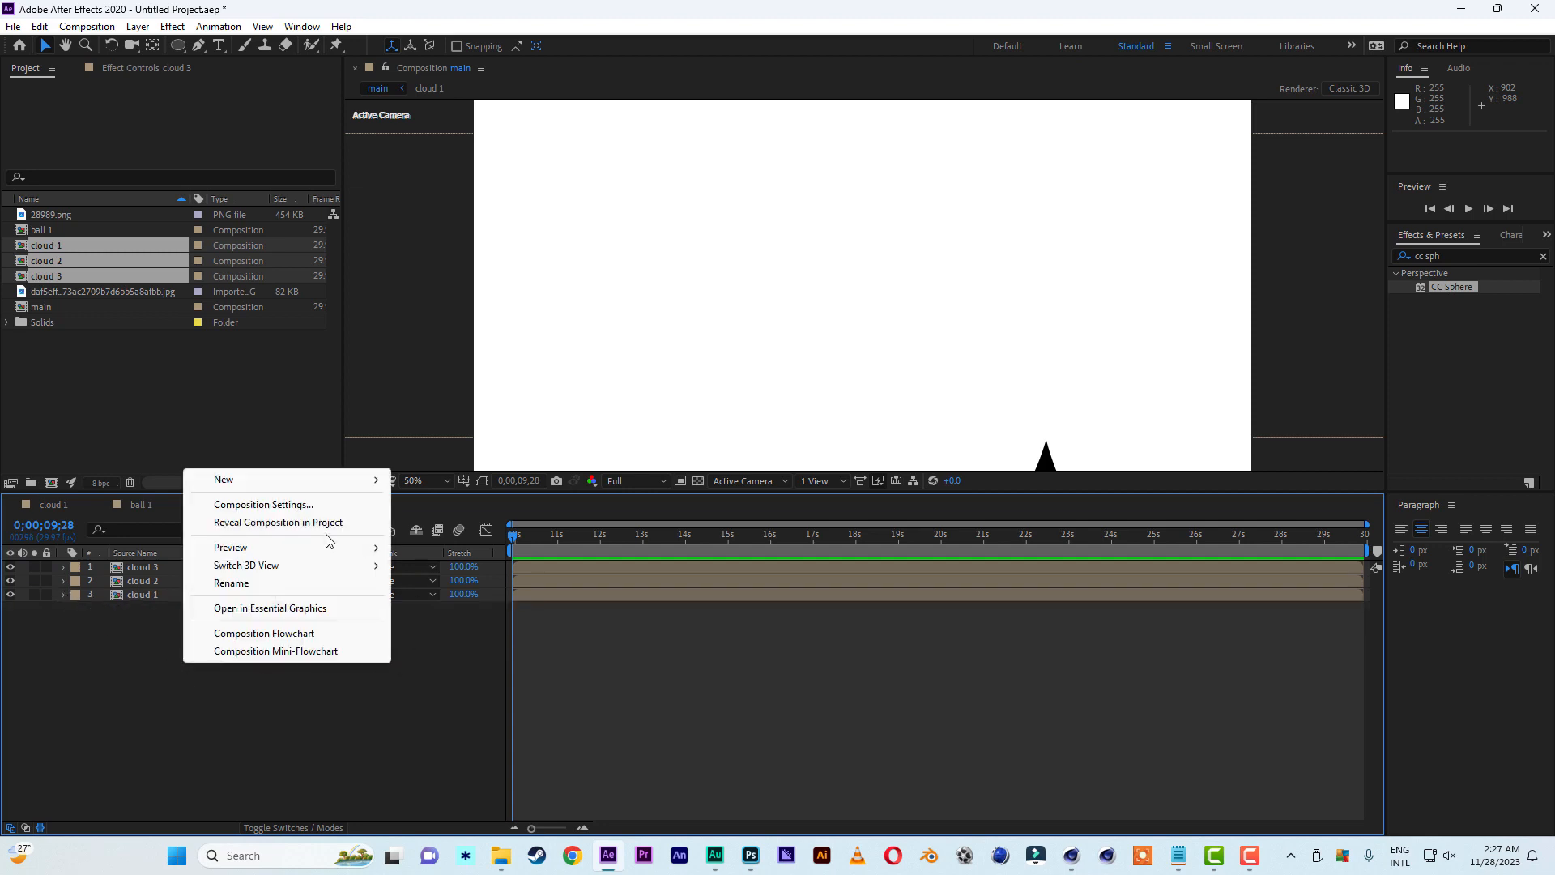
{"action": "mouse_move", "coordinate": [259, 483]}
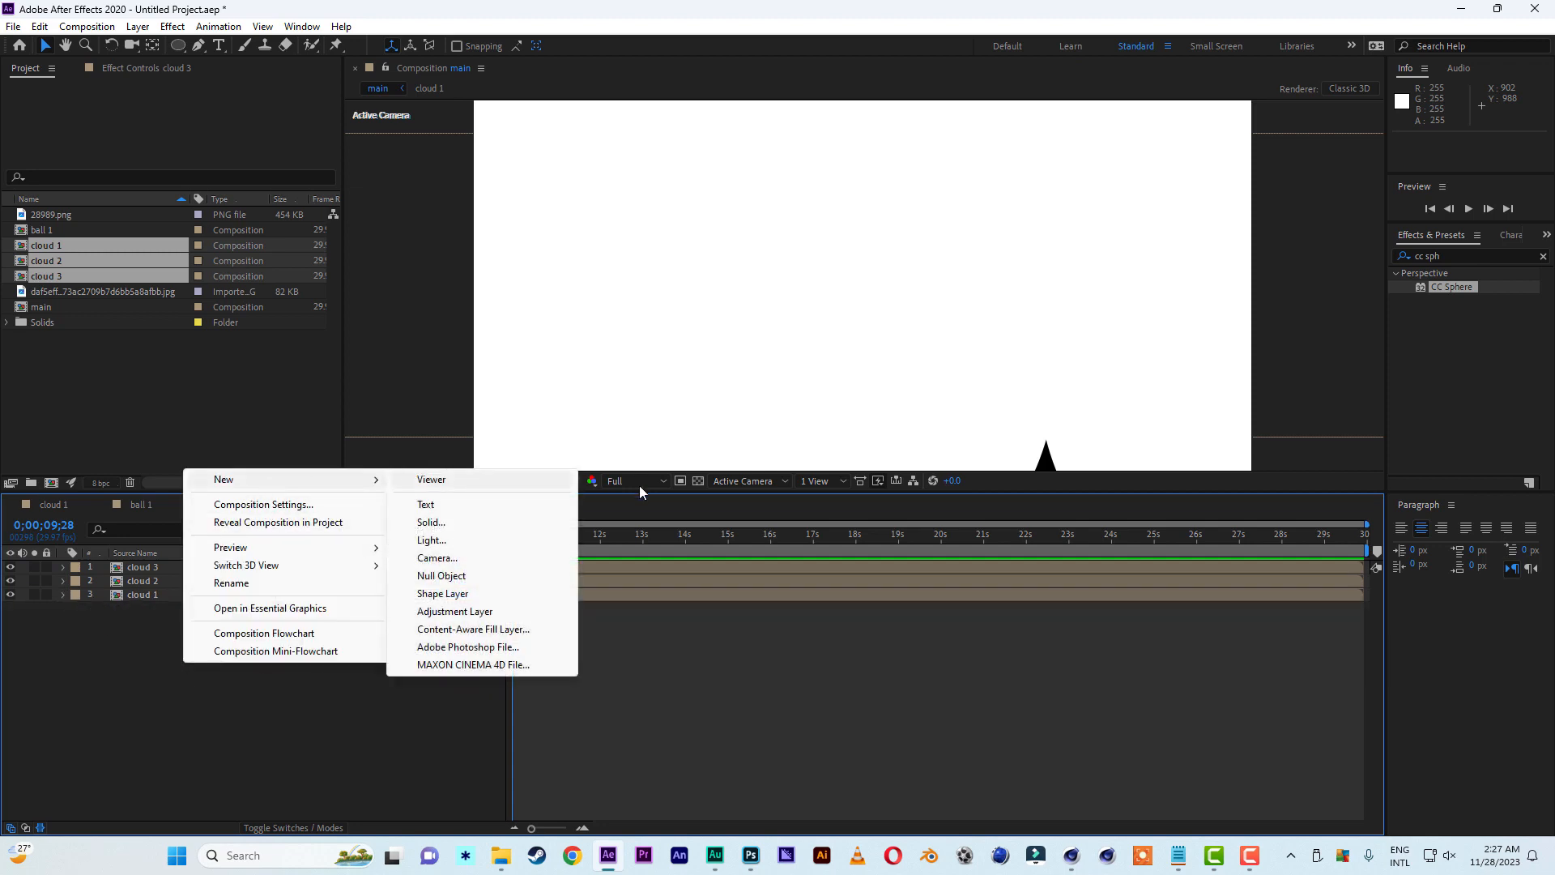
{"action": "left_click", "coordinate": [437, 557]}
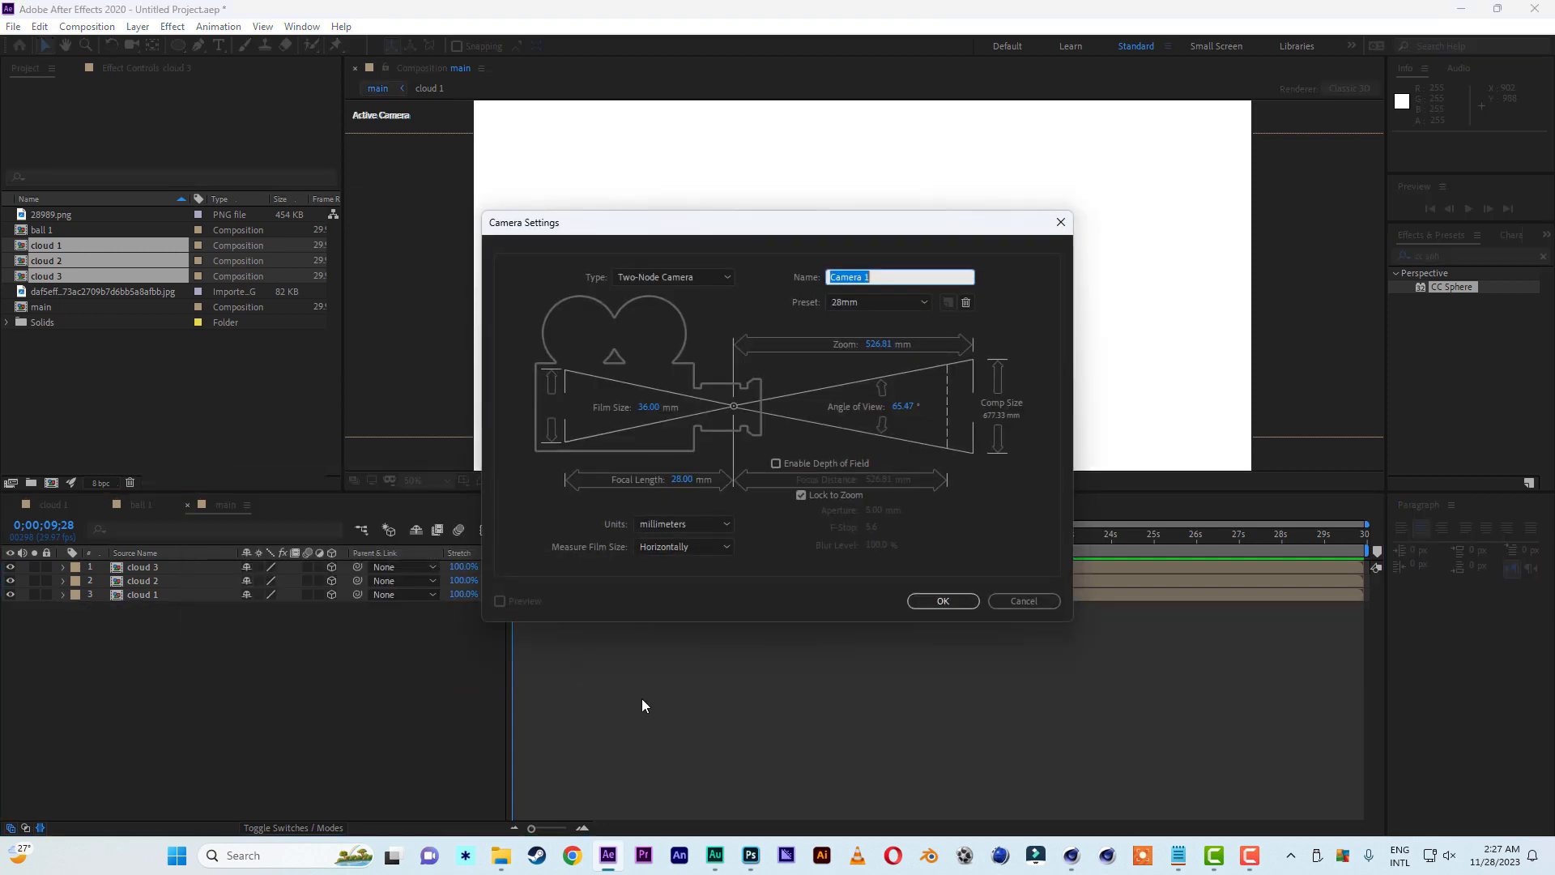
{"action": "left_click", "coordinate": [940, 603]}
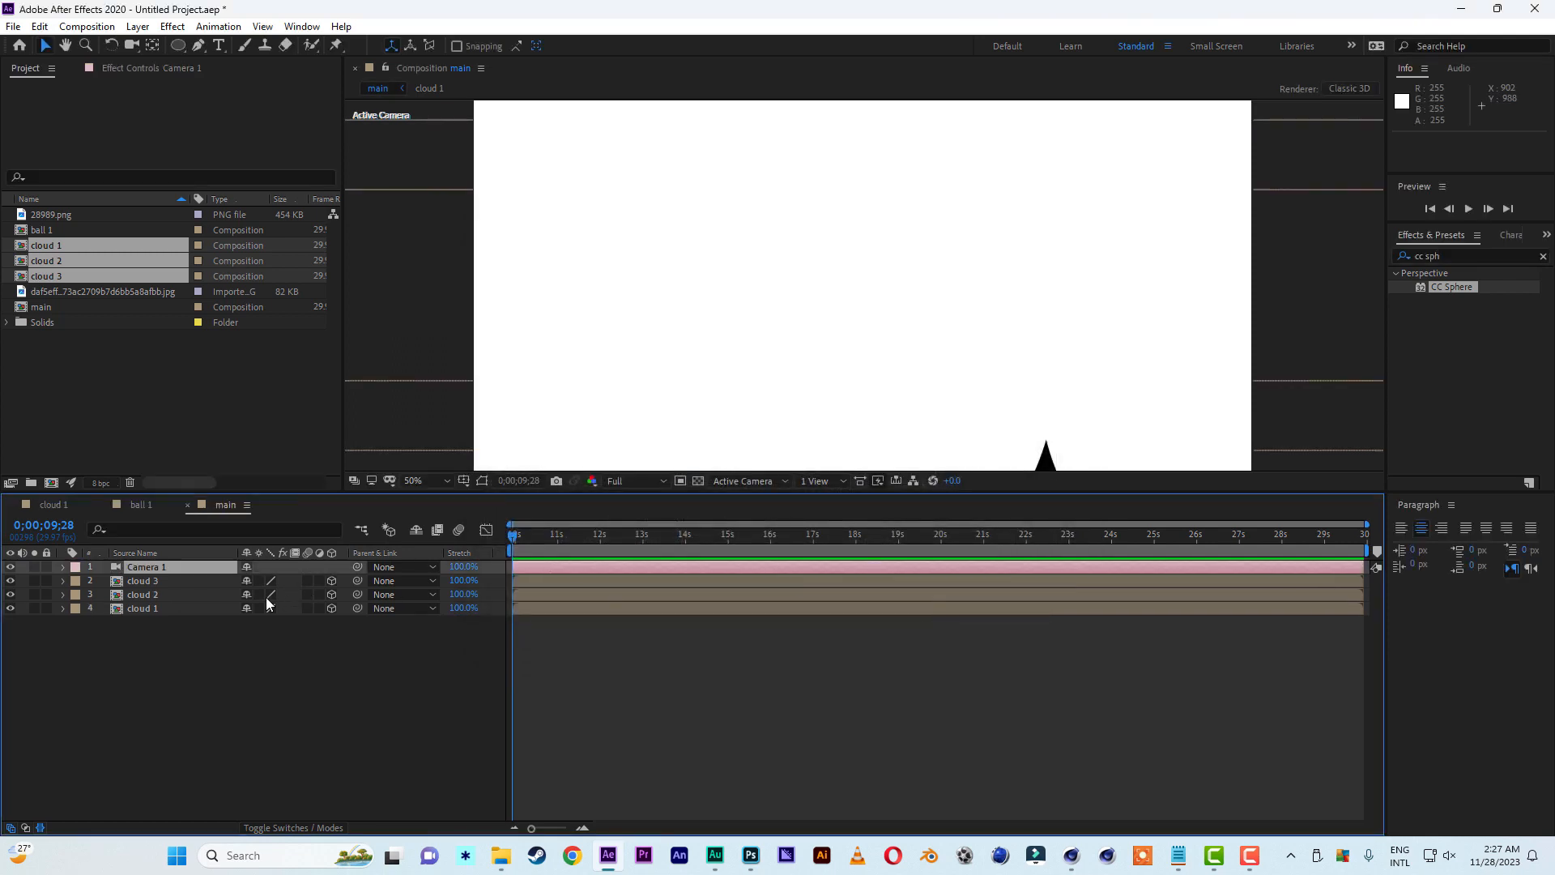
{"action": "left_click", "coordinate": [154, 569]}
{"action": "left_click", "coordinate": [281, 700]}
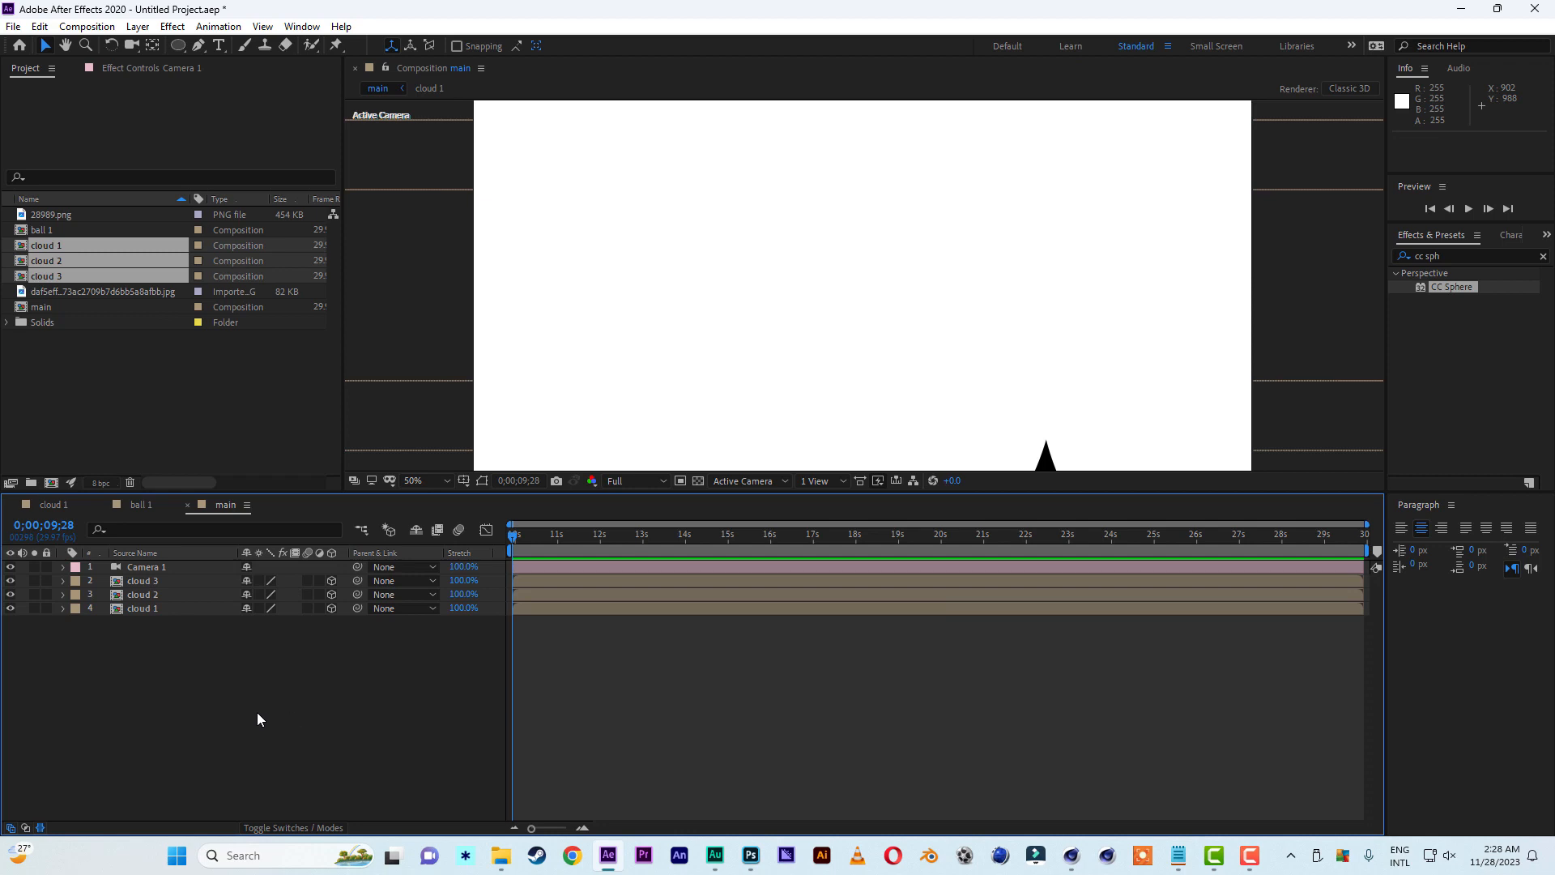
Add a null object to the main composition and make it a 3D layer
{"action": "right_click", "coordinate": [242, 696]}
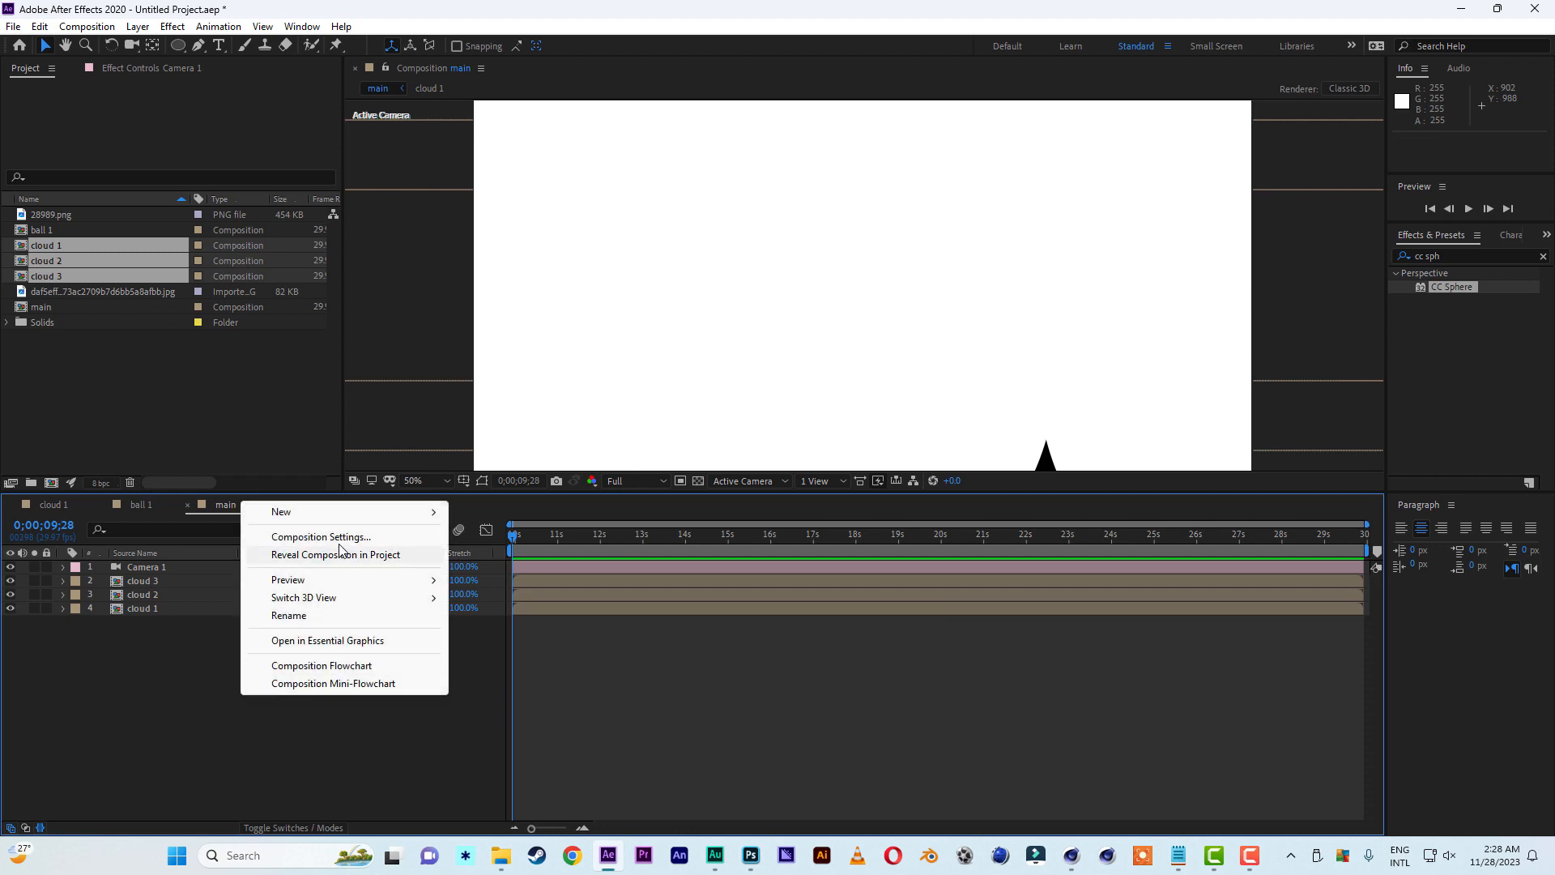
{"action": "mouse_move", "coordinate": [421, 512]}
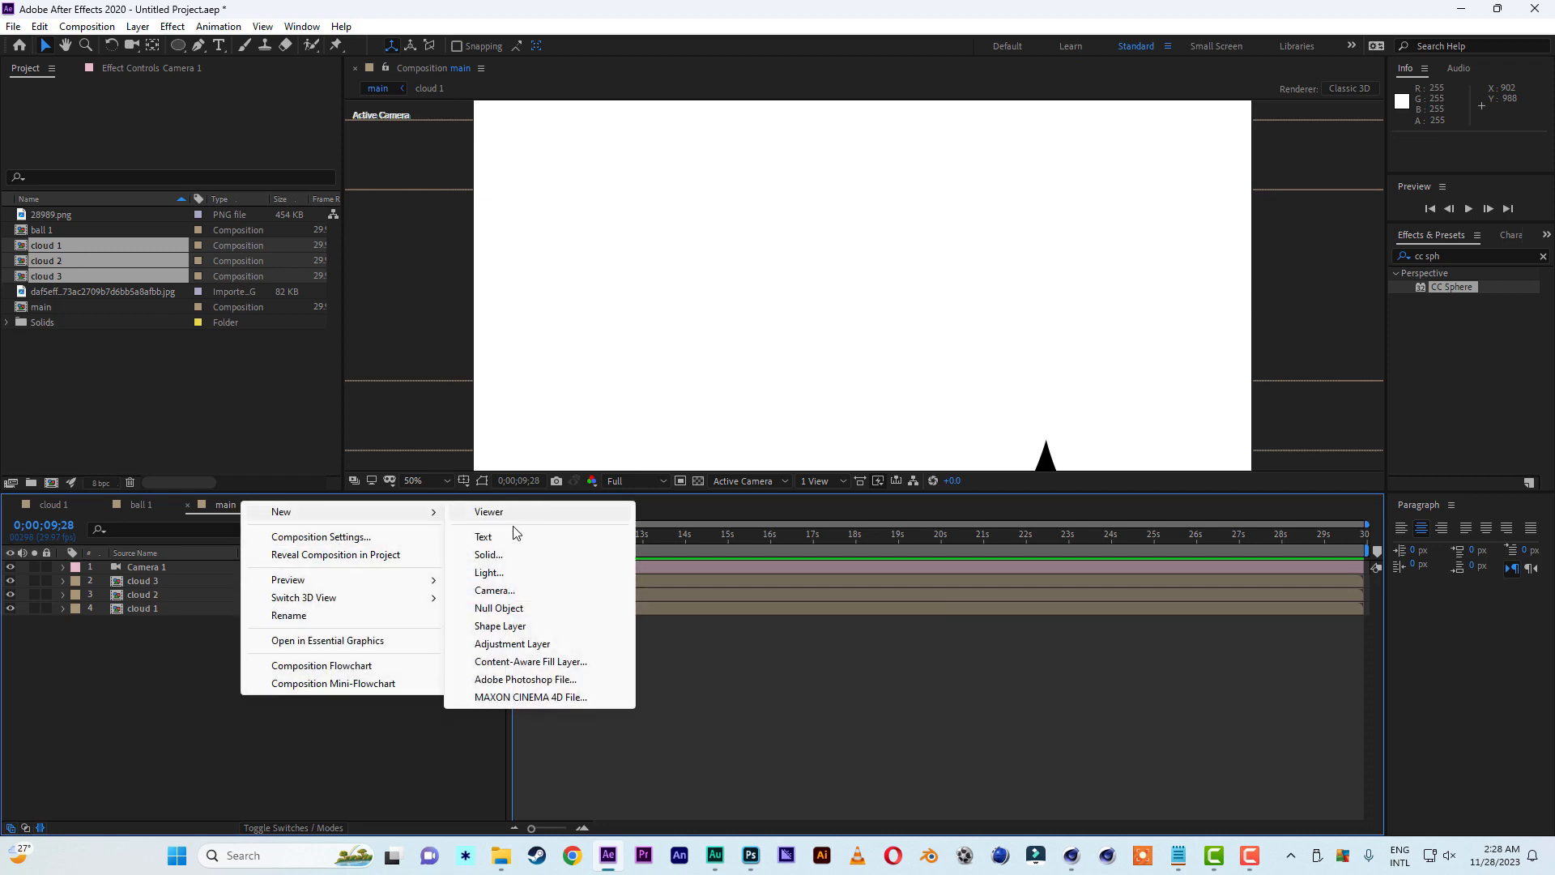
{"action": "left_click", "coordinate": [498, 608]}
{"action": "left_click", "coordinate": [331, 567]}
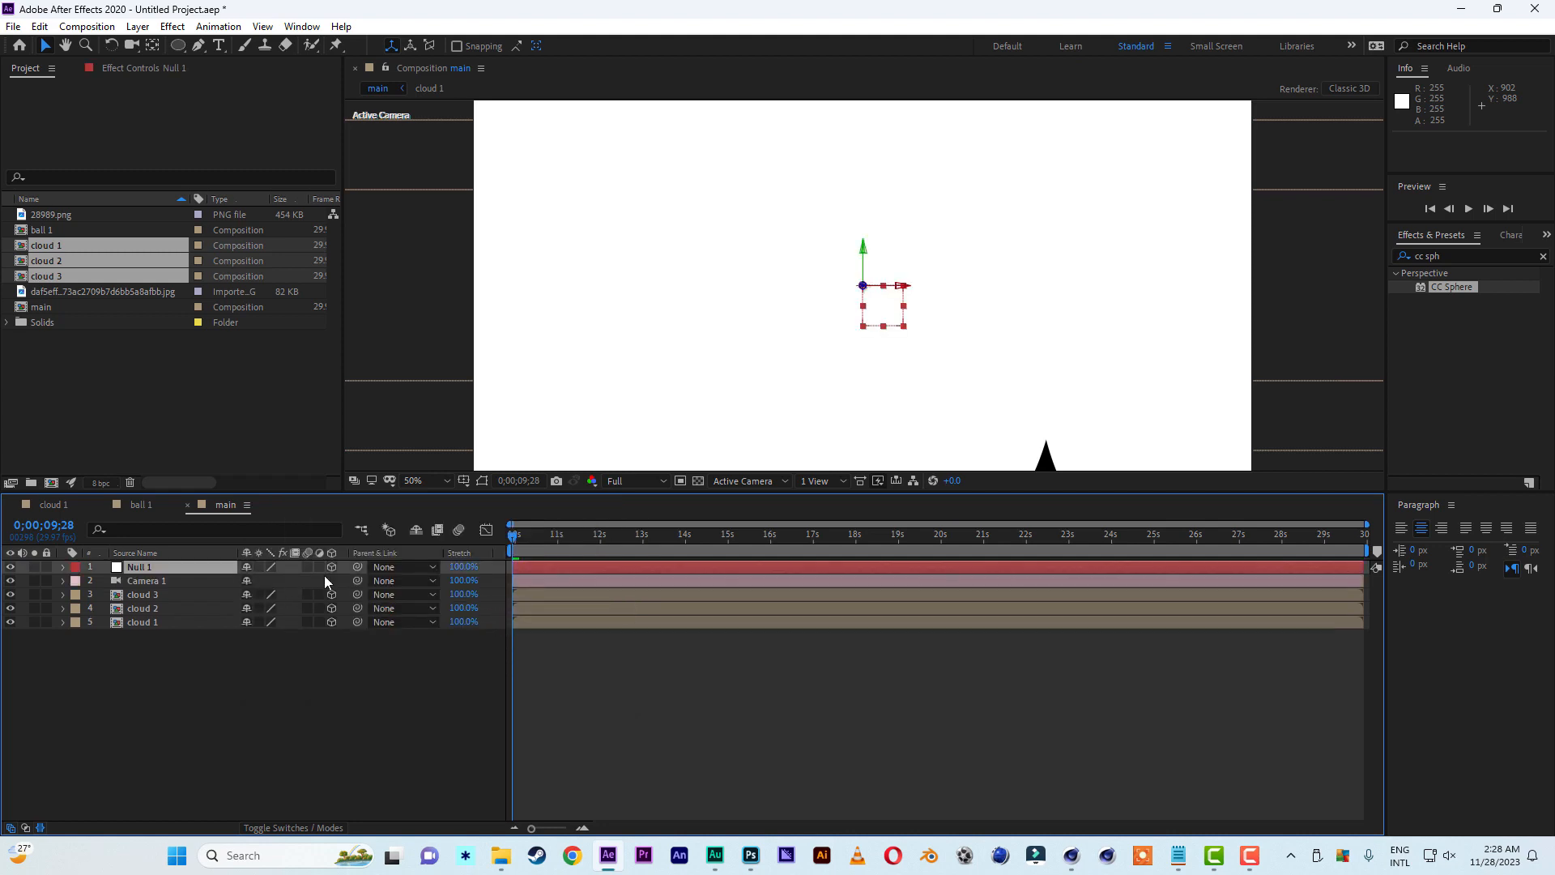
Rename the null layer as control and parent Camera 1 to it
{"action": "left_click", "coordinate": [157, 569]}
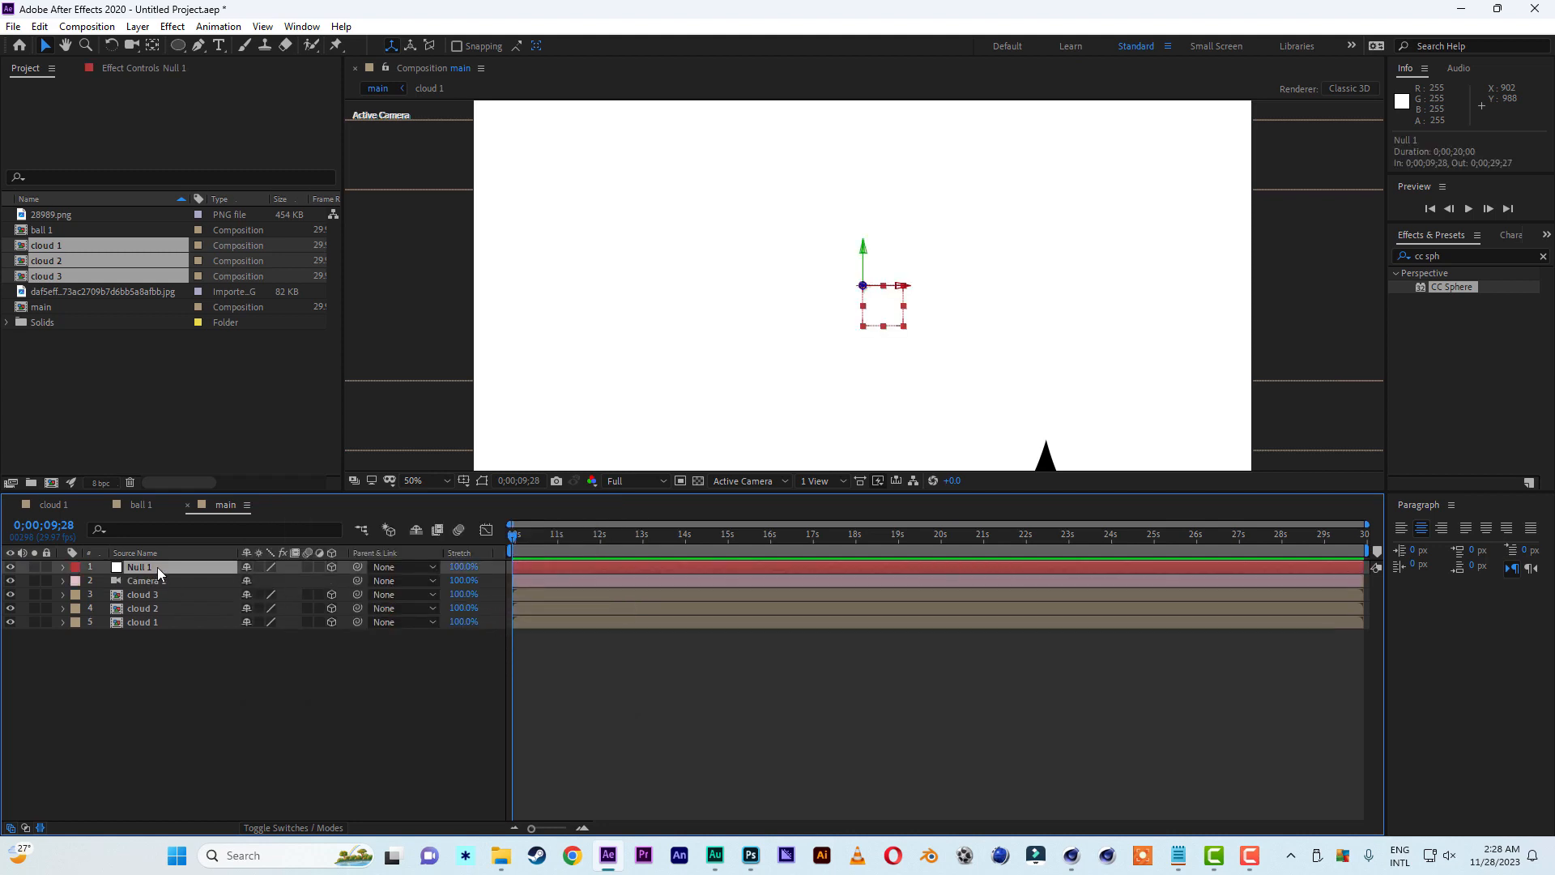
{"action": "key", "text": "Return"}
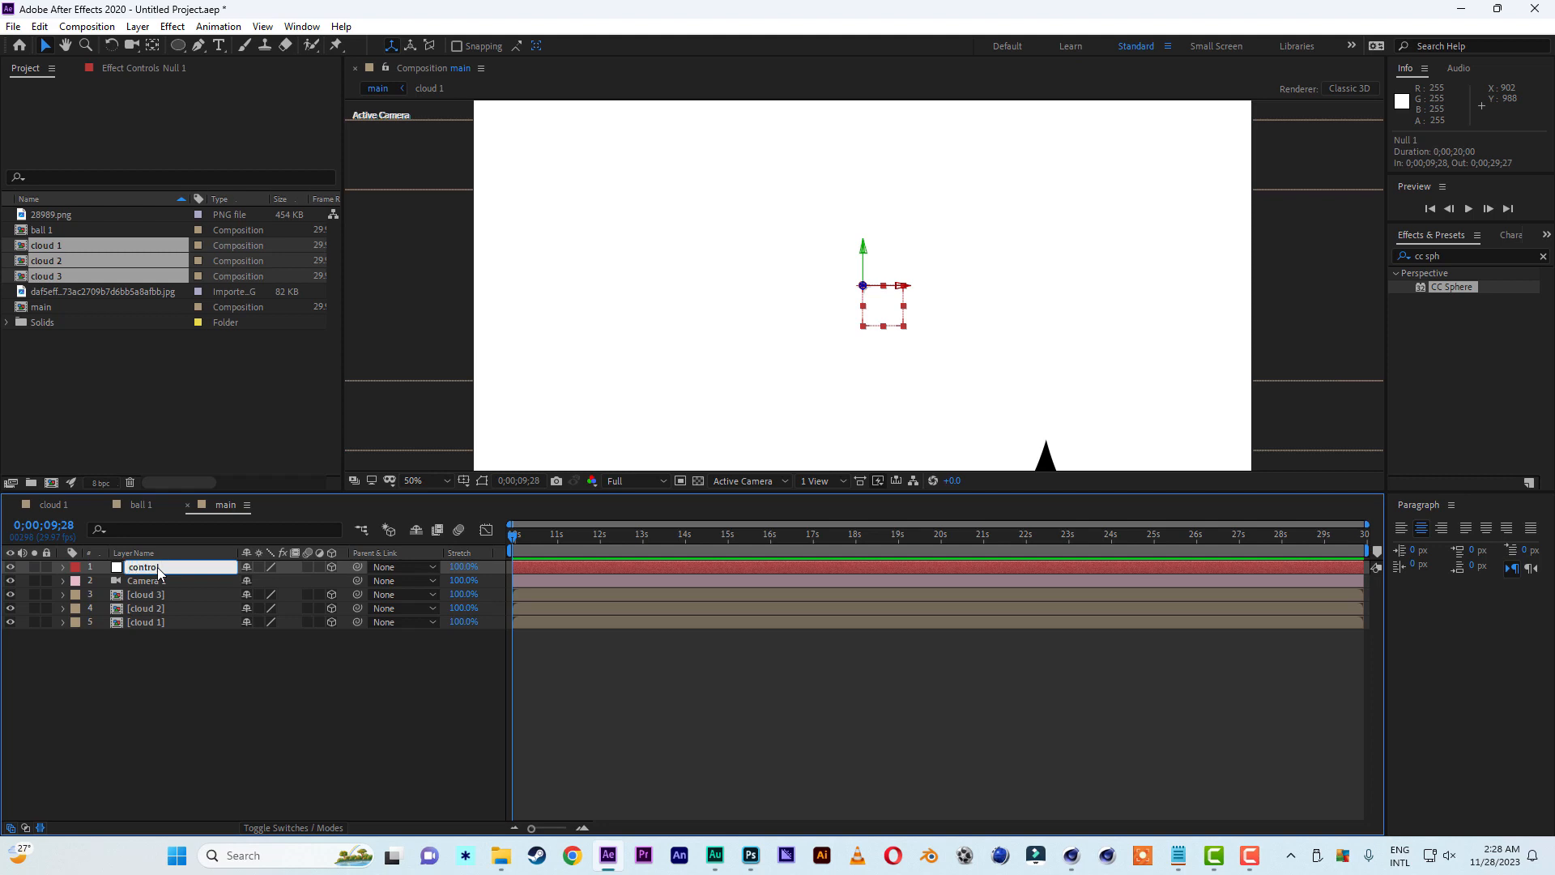
{"action": "left_click", "coordinate": [295, 751]}
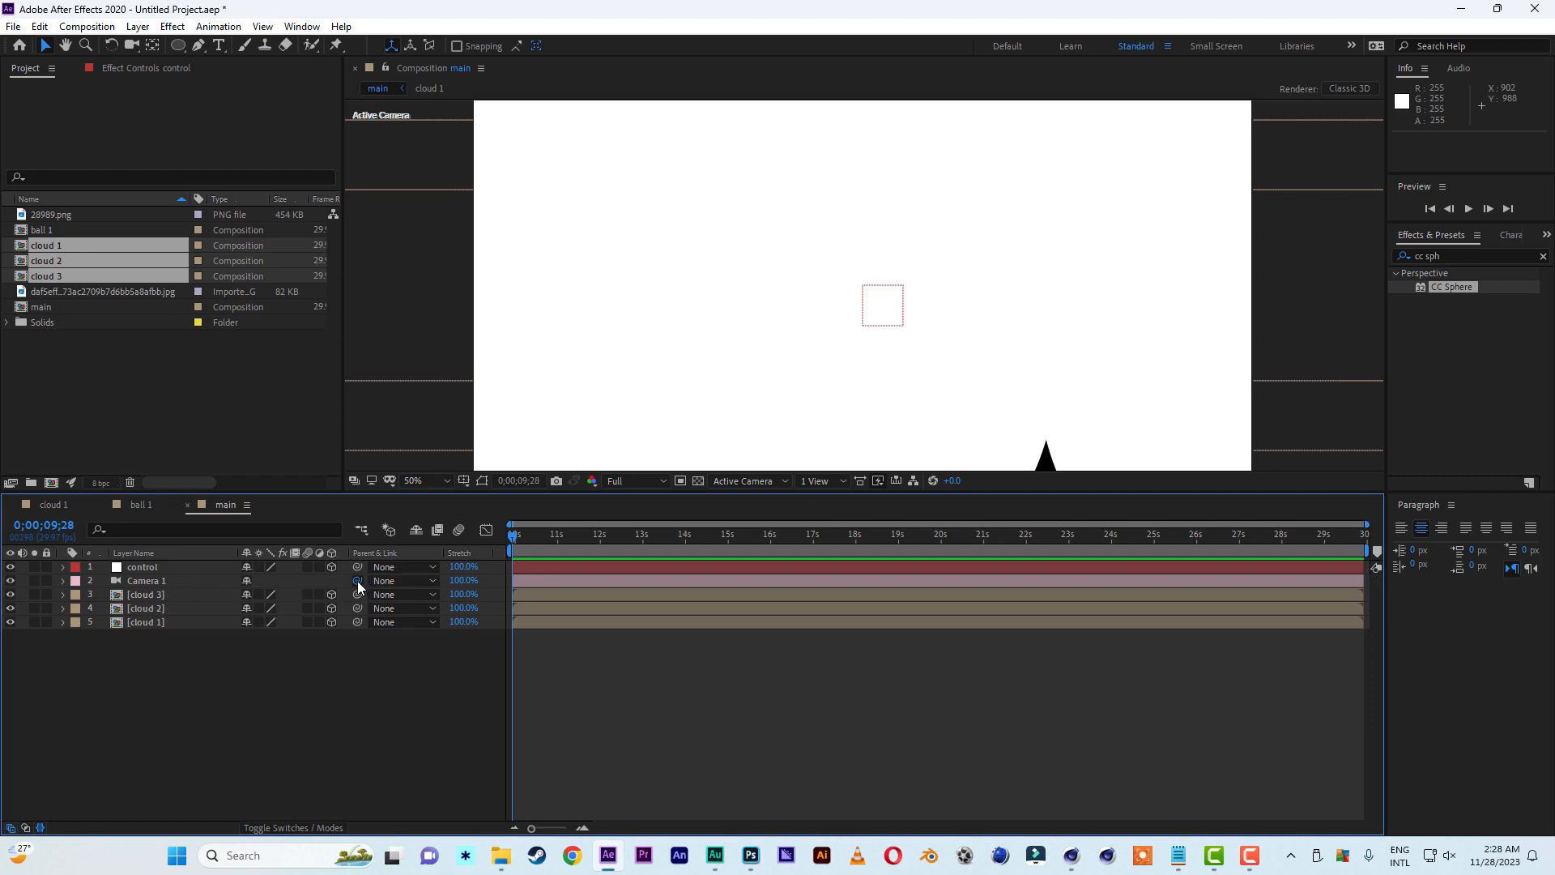
{"action": "left_click_drag", "start_coordinate": [357, 580], "coordinate": [147, 566]}
Find the Separate XYZ Position preset and apply it to the control layer
{"action": "left_click", "coordinate": [147, 566]}
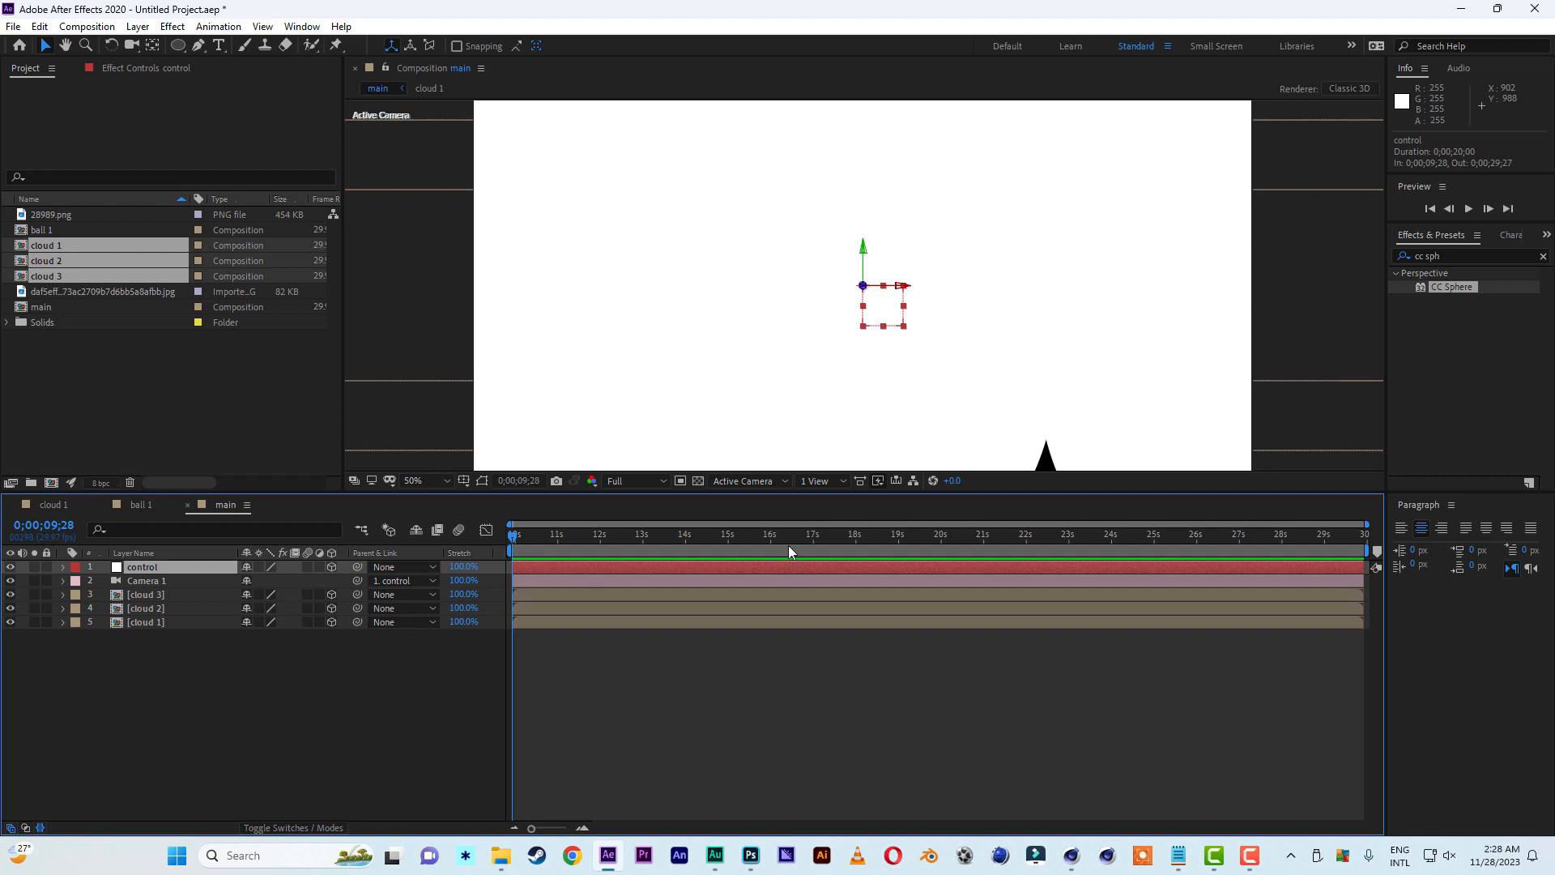
{"action": "left_click", "coordinate": [1469, 261]}
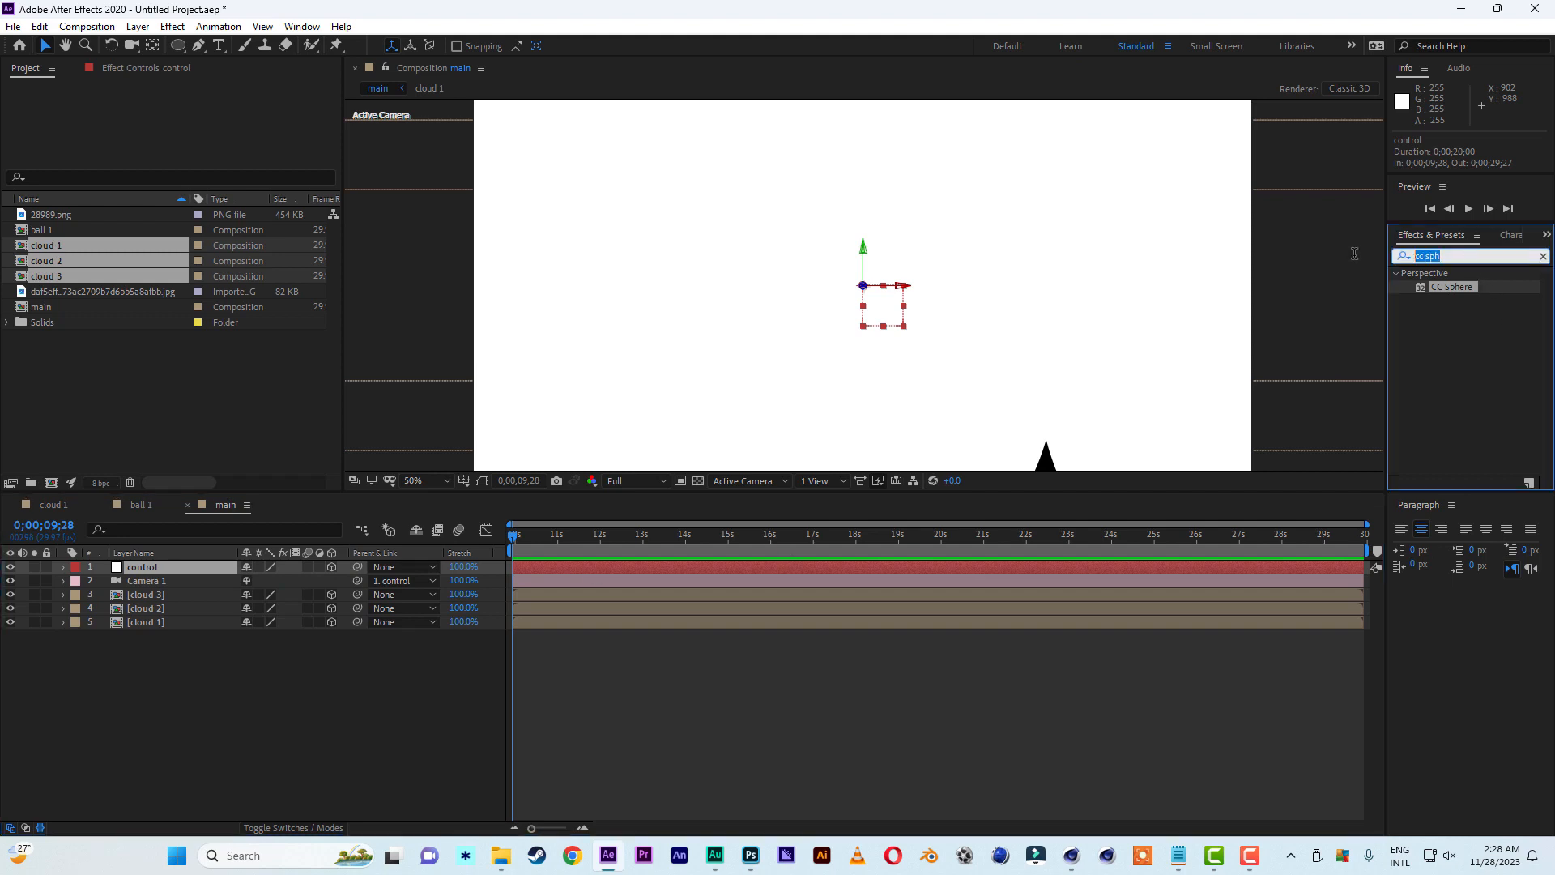
{"action": "type", "text": "sepa"}
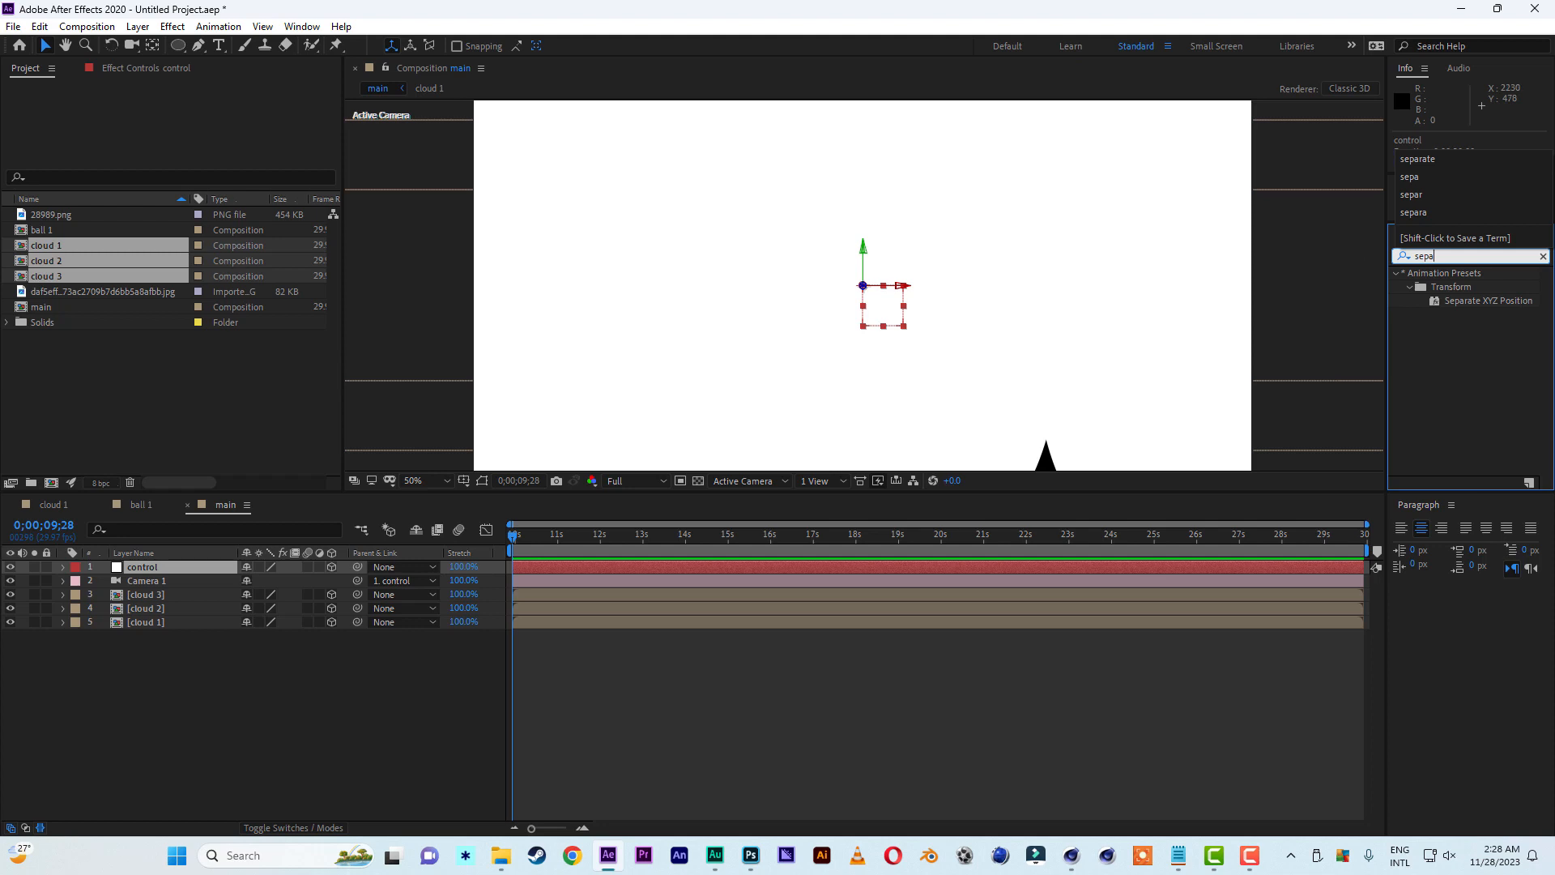
{"action": "left_click", "coordinate": [1490, 300]}
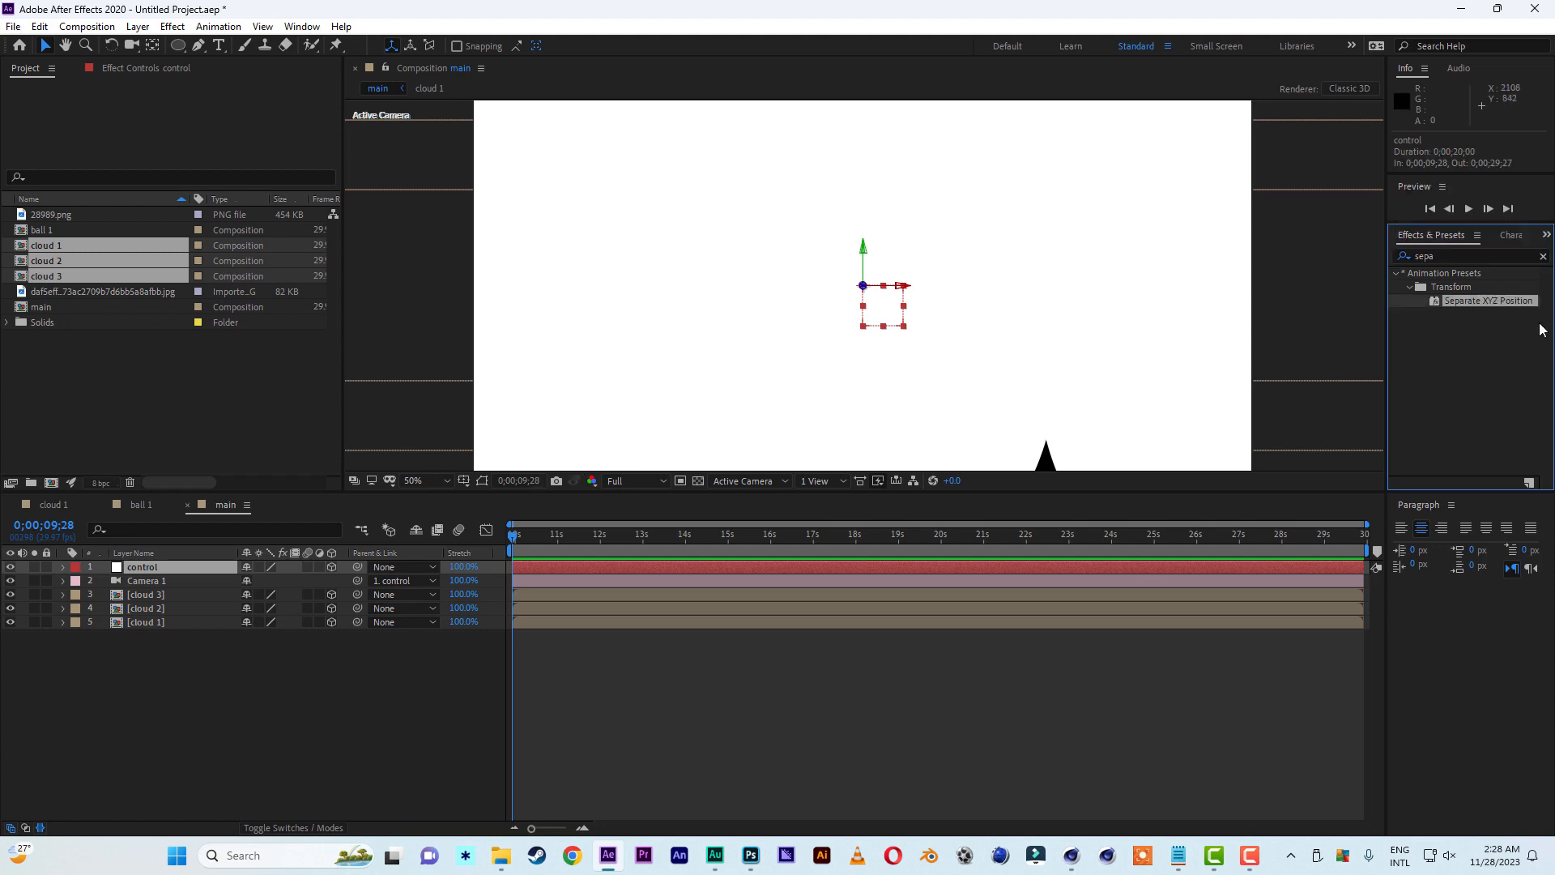
{"action": "left_click_drag", "start_coordinate": [1499, 301], "coordinate": [174, 565]}
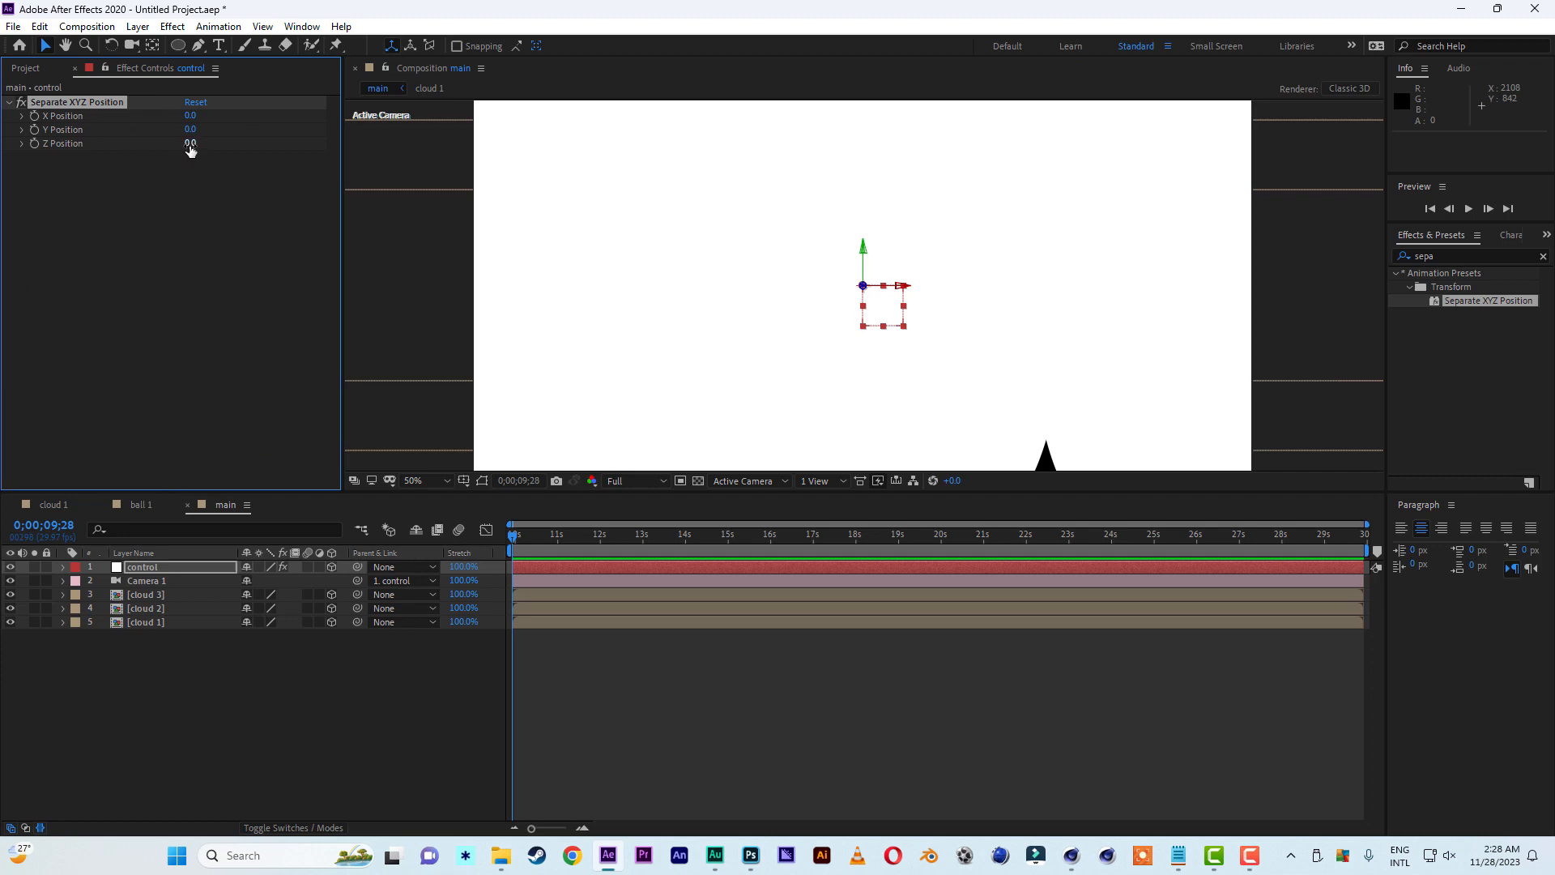
Pull the control layer's Z Position back to -9200, fit the composition in the view, and bring the Z Position to -3680
{"action": "left_click_drag", "start_coordinate": [191, 146], "coordinate": [99, 144]}
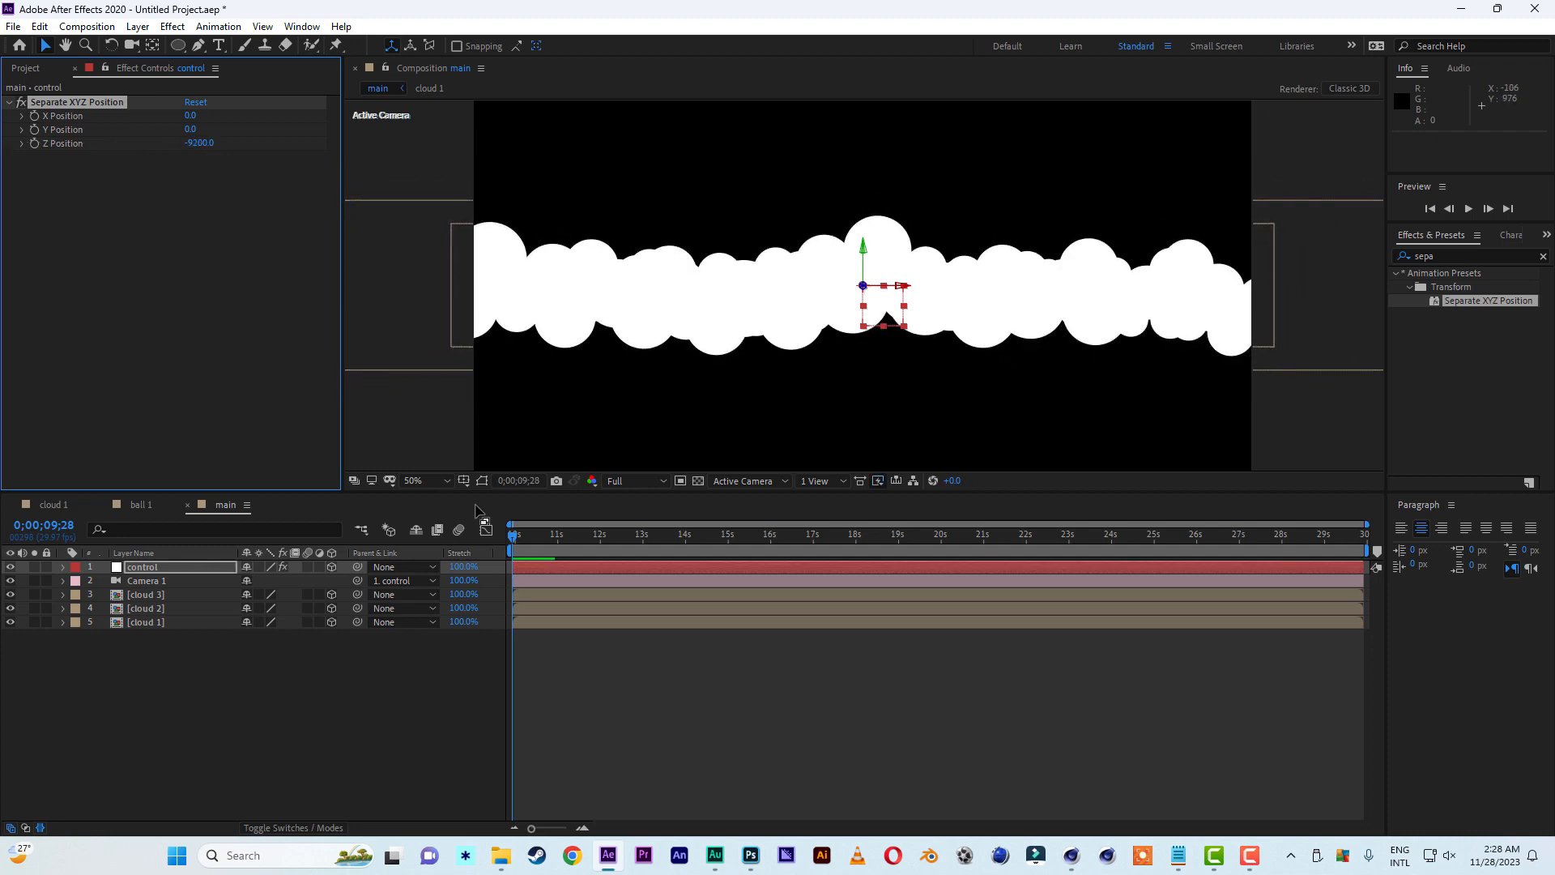
{"action": "left_click", "coordinate": [423, 478]}
{"action": "left_click", "coordinate": [428, 499]}
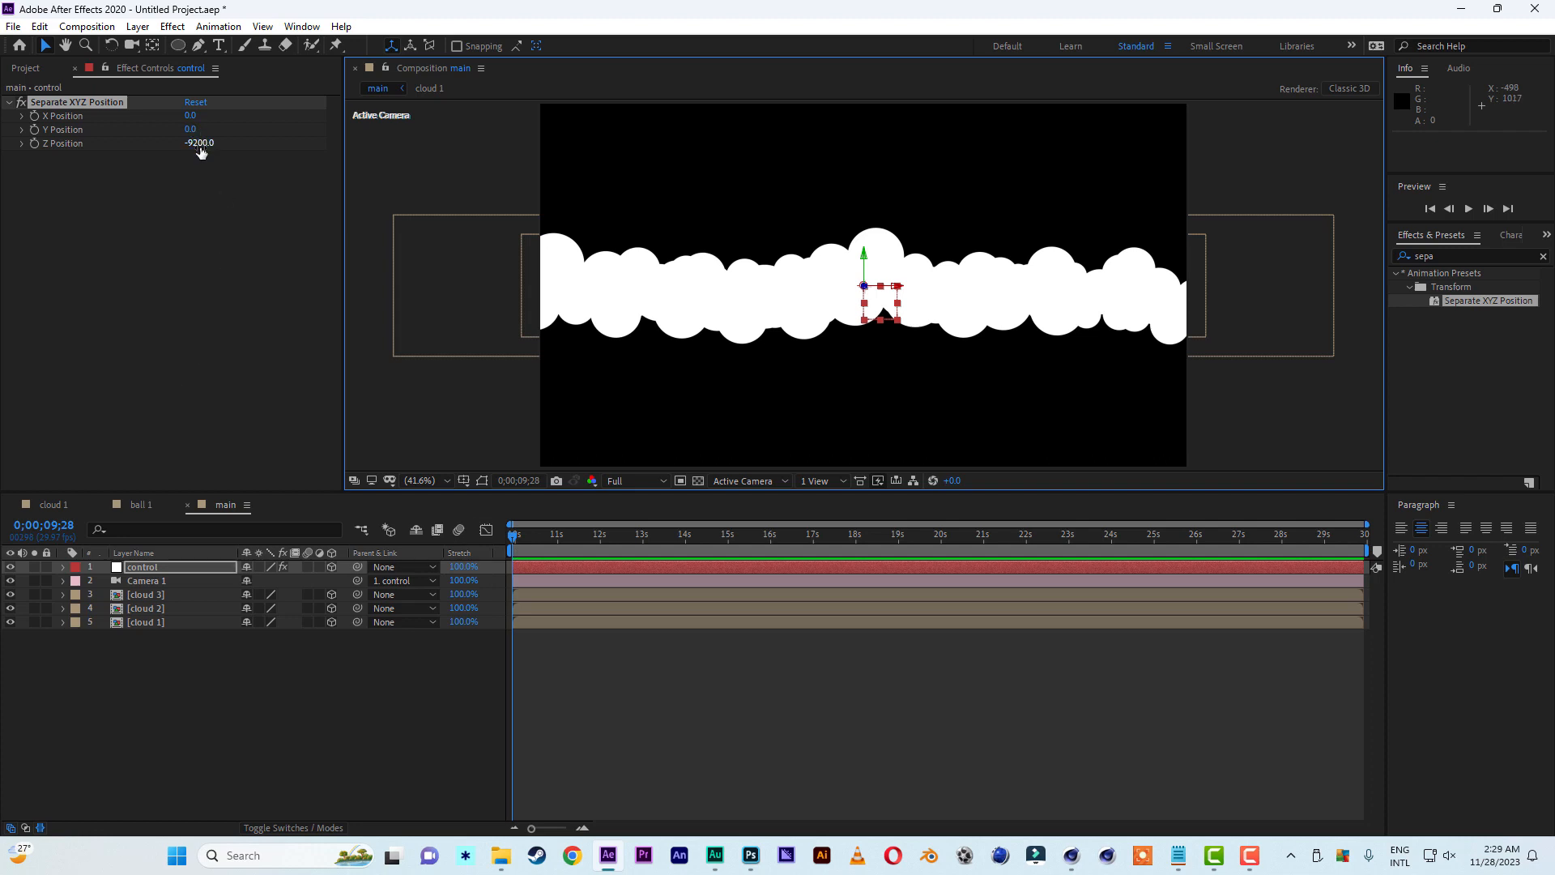
{"action": "left_click_drag", "start_coordinate": [201, 152], "coordinate": [649, 153]}
Move the three cloud layers up together along the Y axis until cloud 3's Y position is about -1447
{"action": "left_click_drag", "start_coordinate": [157, 650], "coordinate": [157, 595]}
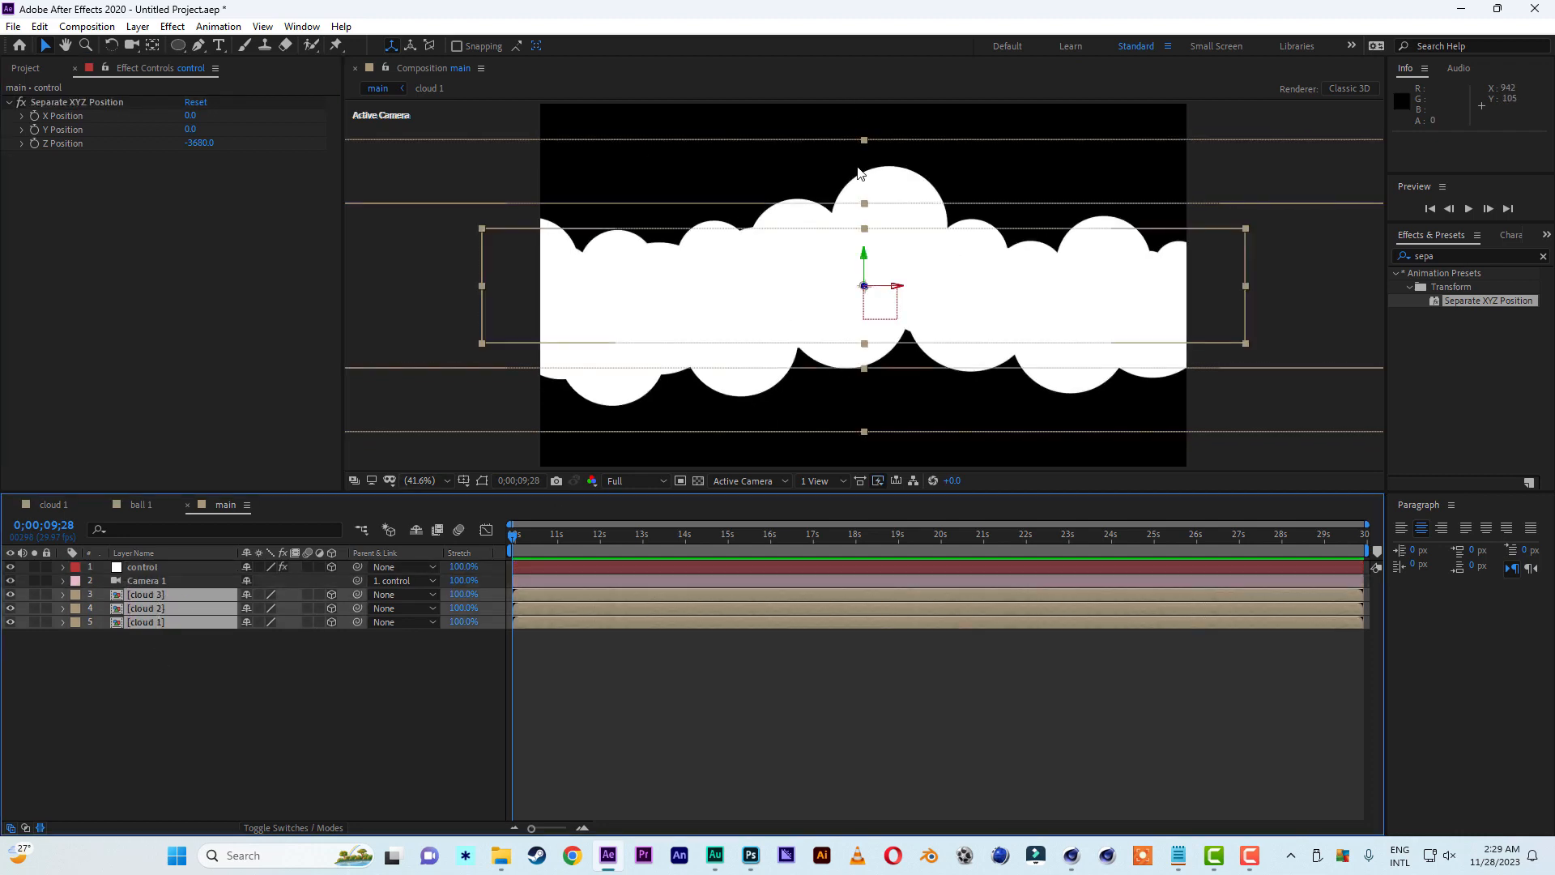
{"action": "left_click_drag", "start_coordinate": [865, 260], "coordinate": [890, 118]}
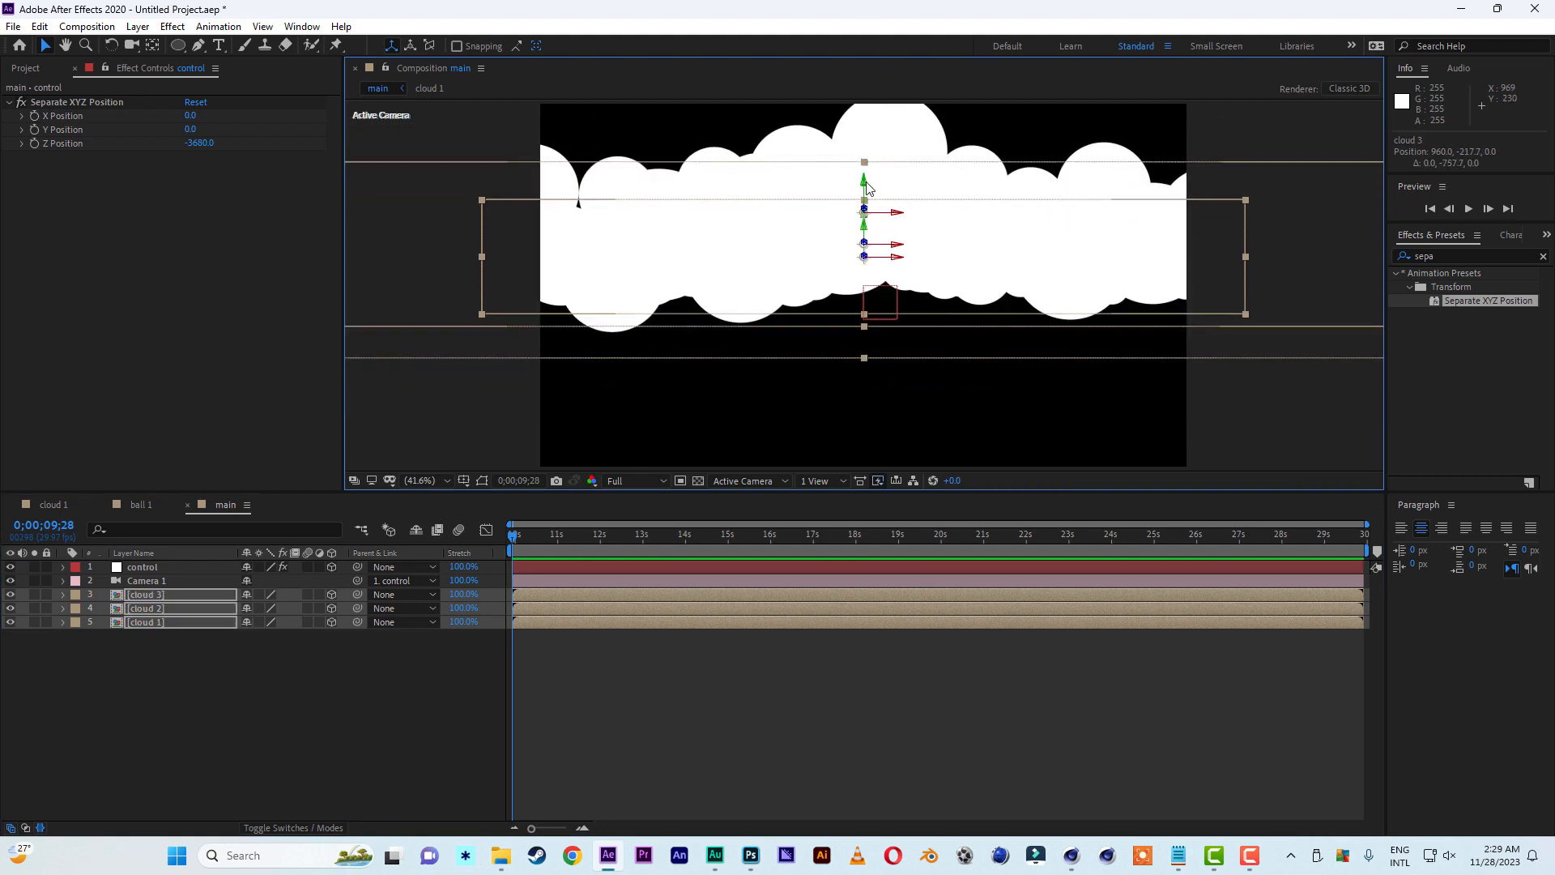
{"action": "left_click_drag", "start_coordinate": [865, 188], "coordinate": [876, 6]}
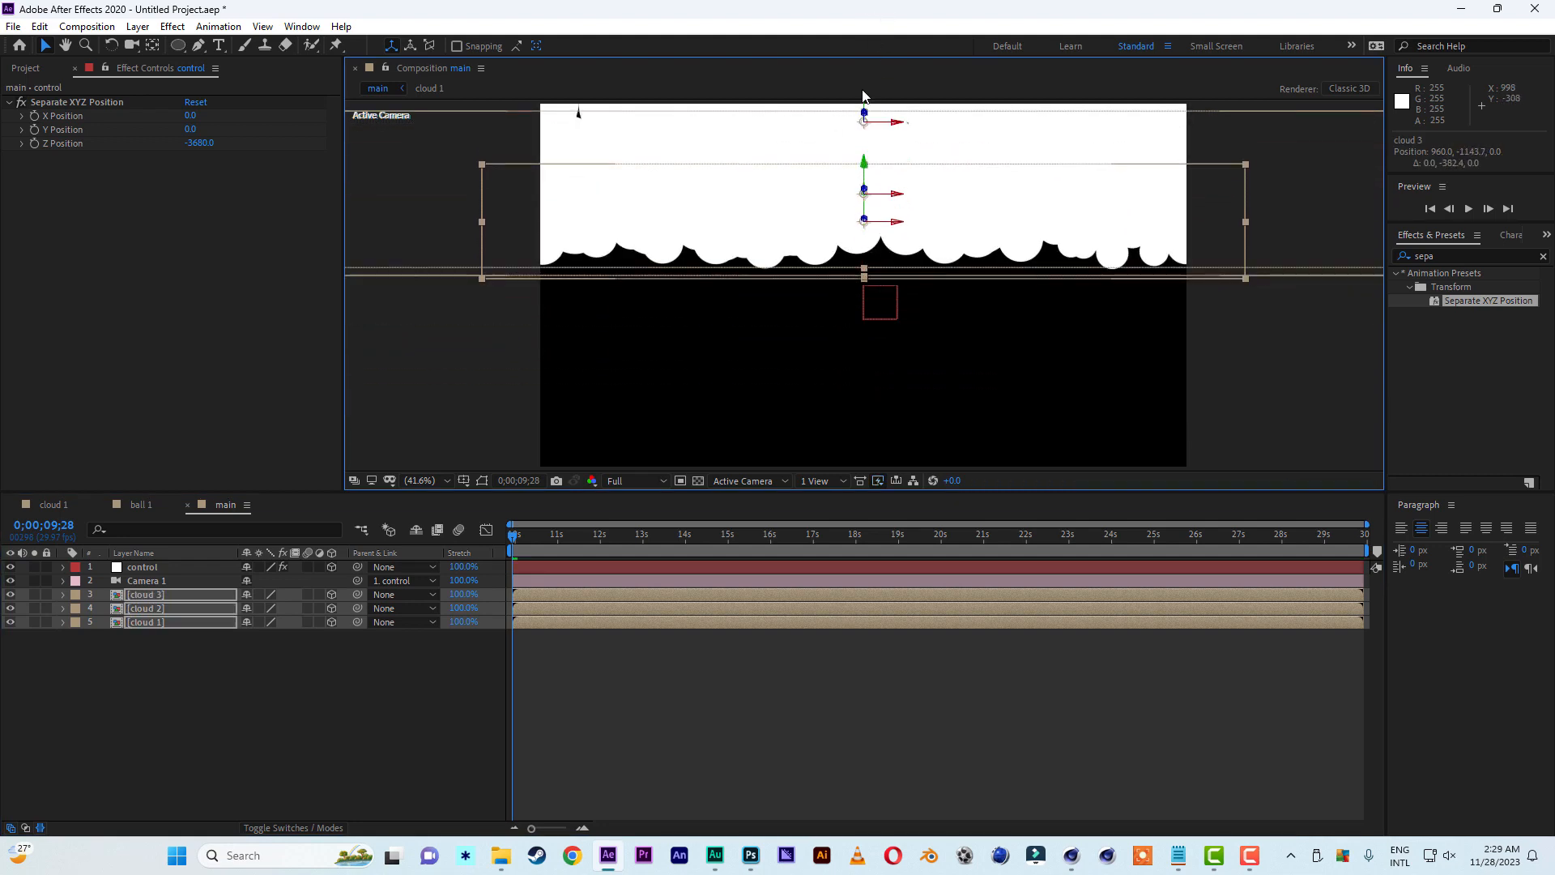
{"action": "left_click_drag", "start_coordinate": [864, 103], "coordinate": [900, 2]}
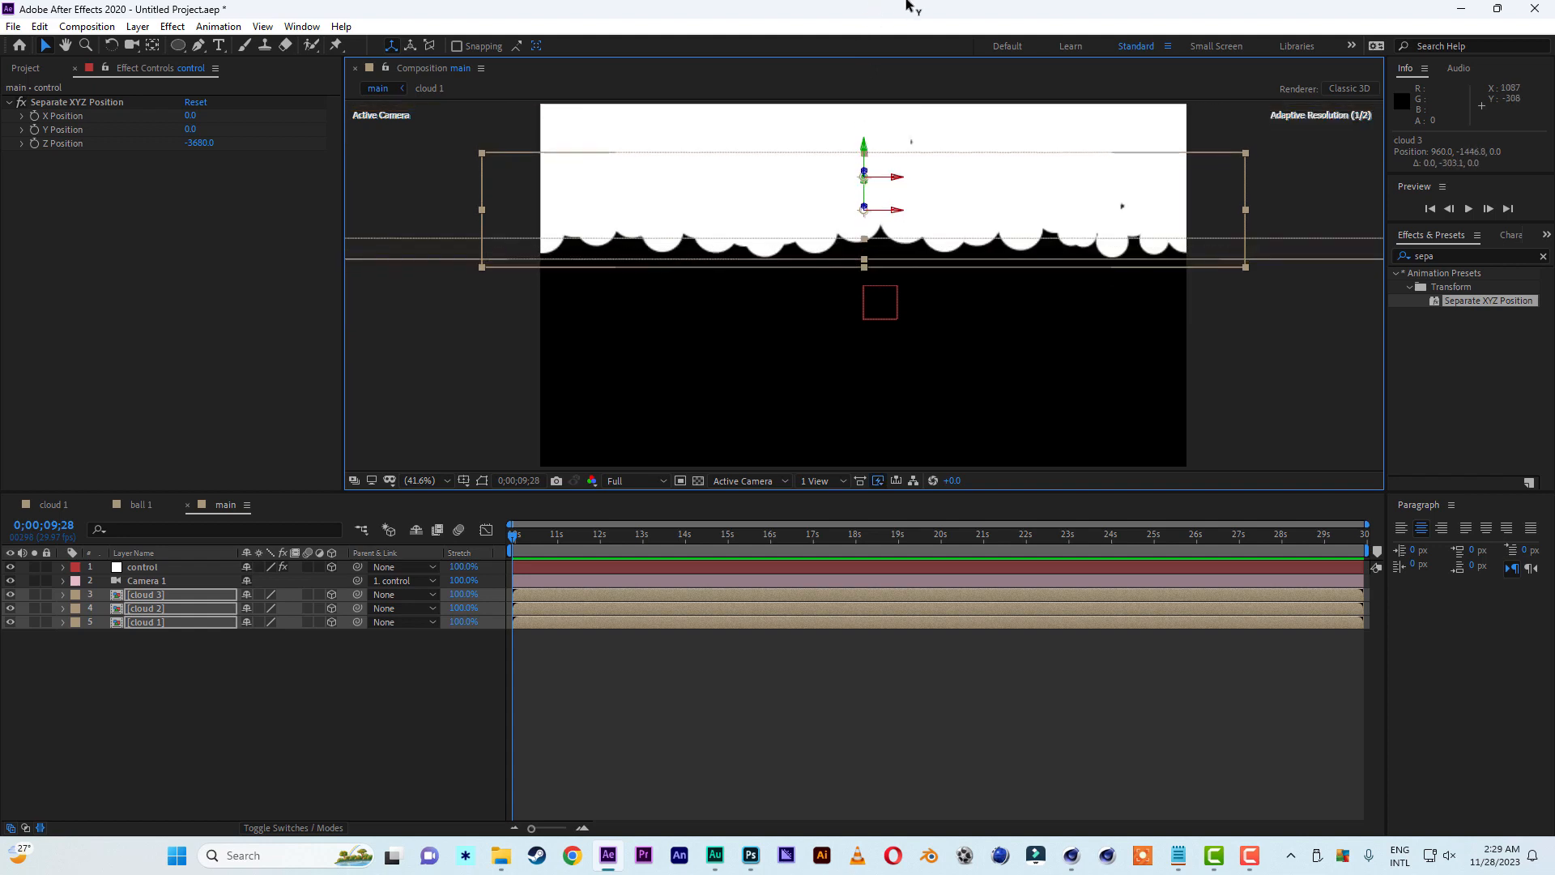
{"action": "left_click", "coordinate": [181, 718]}
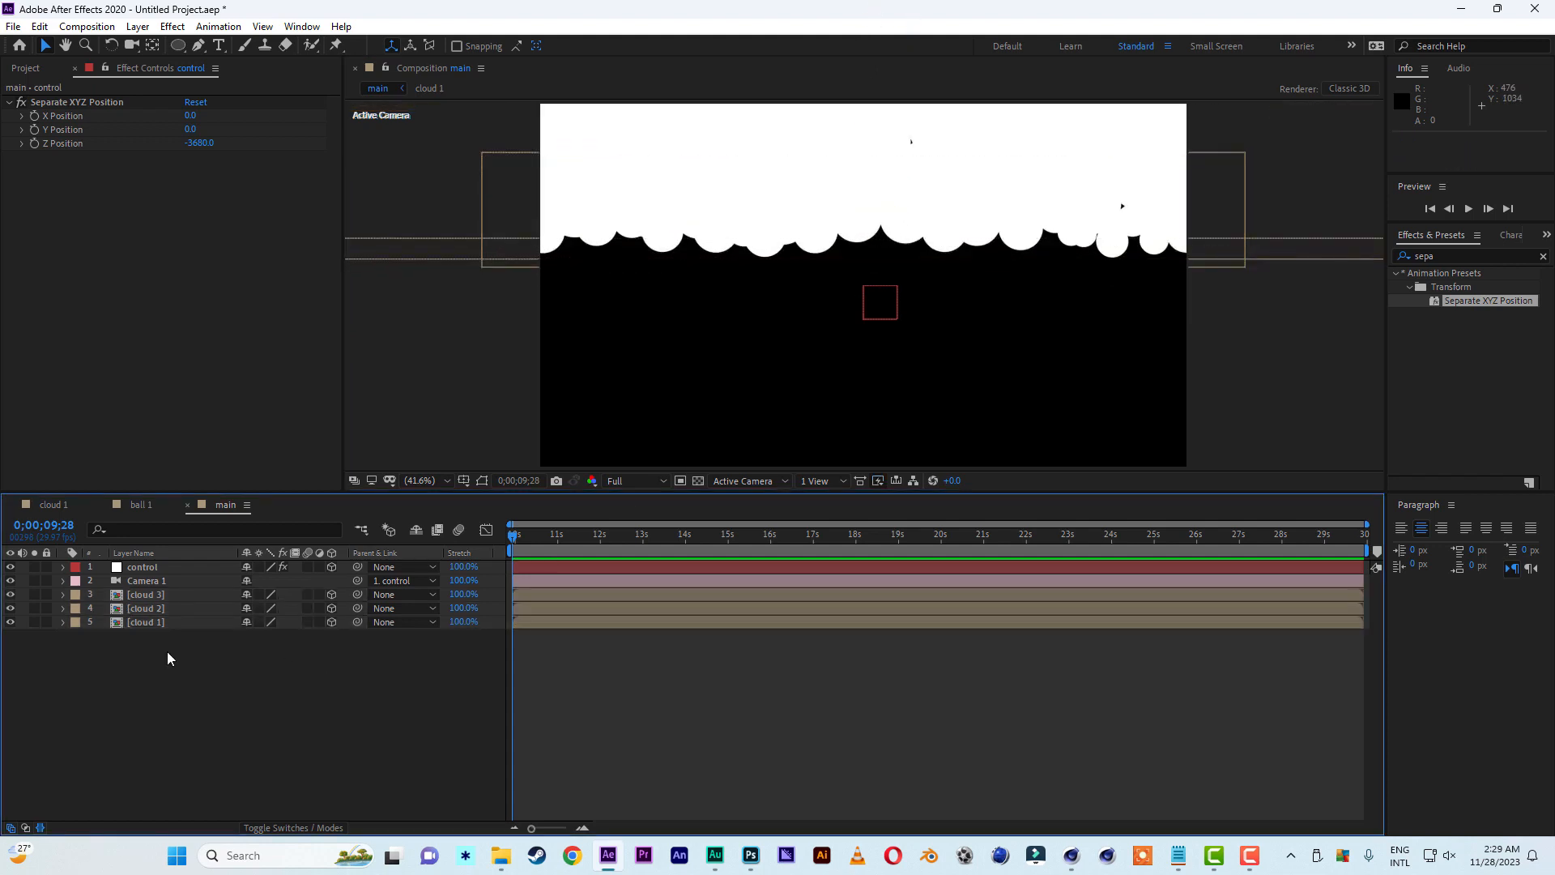
Add a Drop Shadow layer style to the cloud 3 layer and reveal its settings
{"action": "left_click", "coordinate": [154, 593]}
{"action": "right_click", "coordinate": [154, 594]}
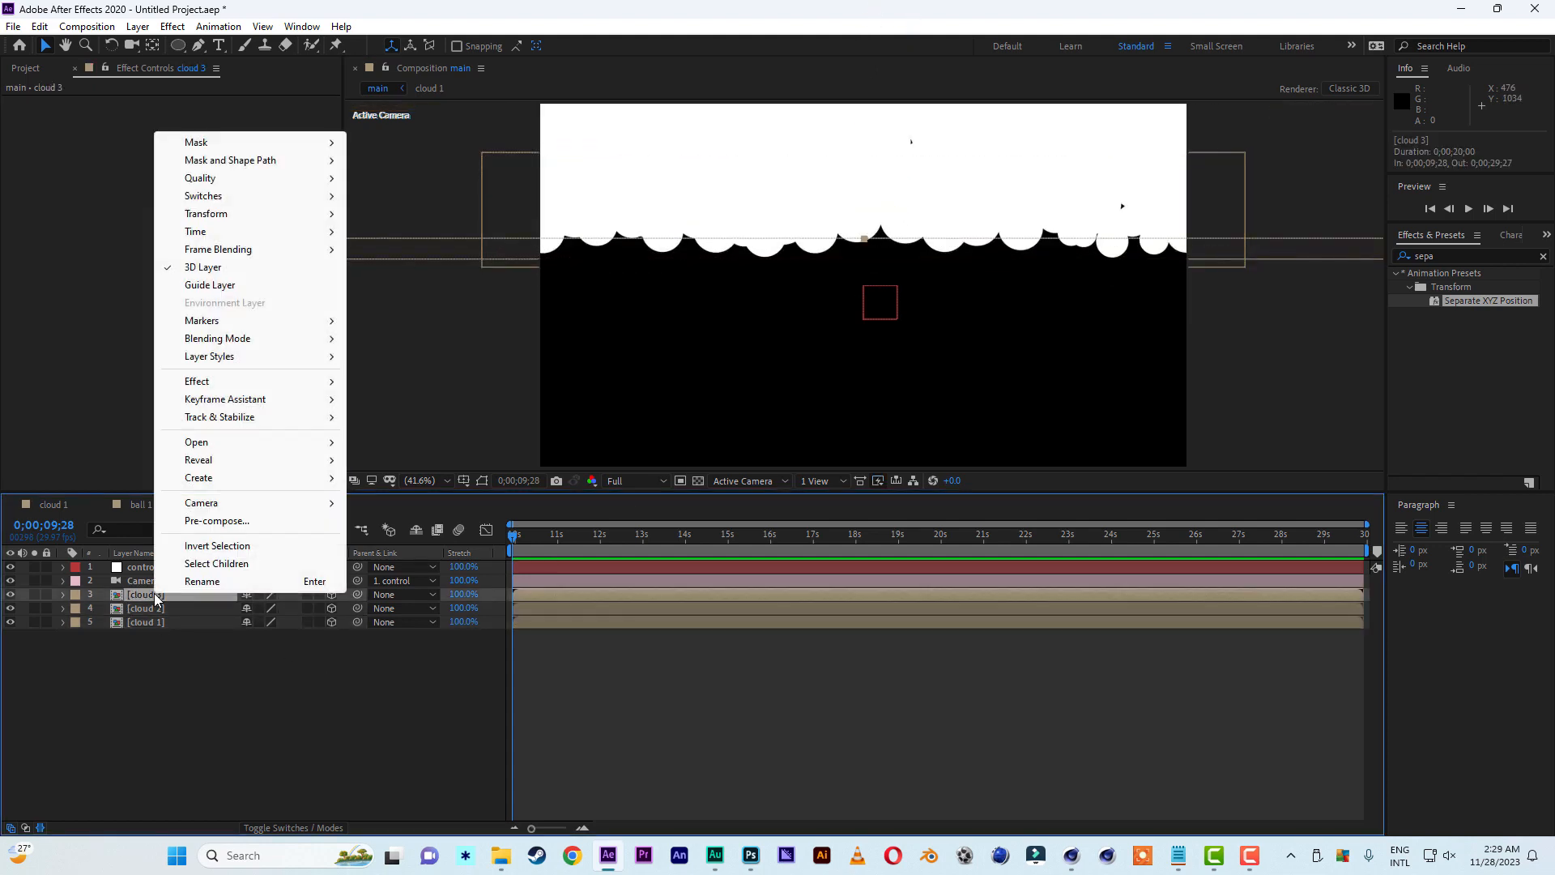
{"action": "mouse_move", "coordinate": [250, 365]}
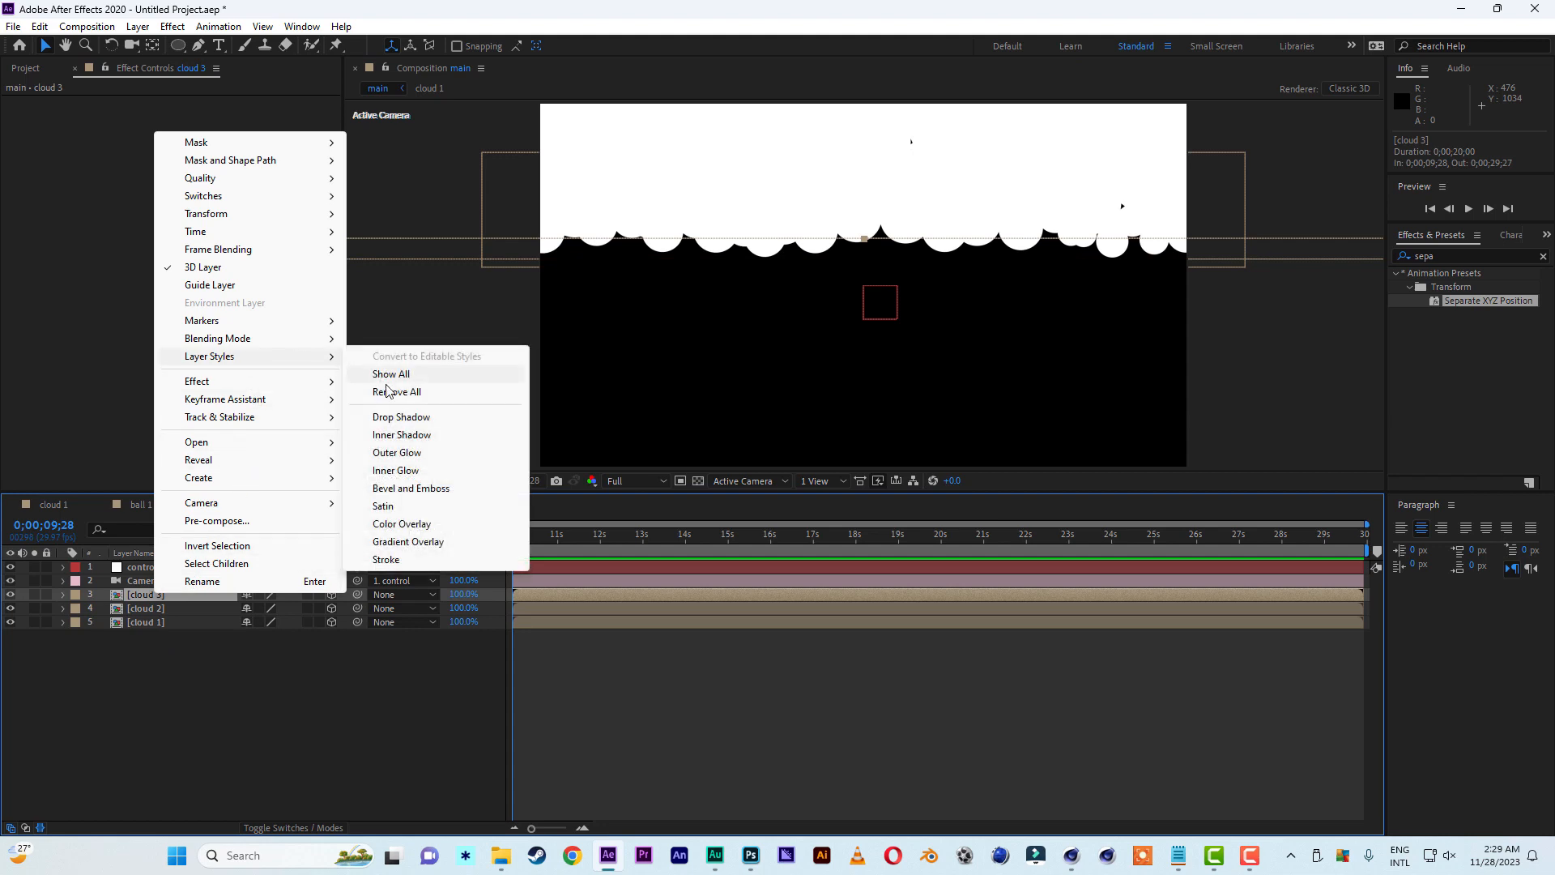
{"action": "left_click", "coordinate": [398, 416]}
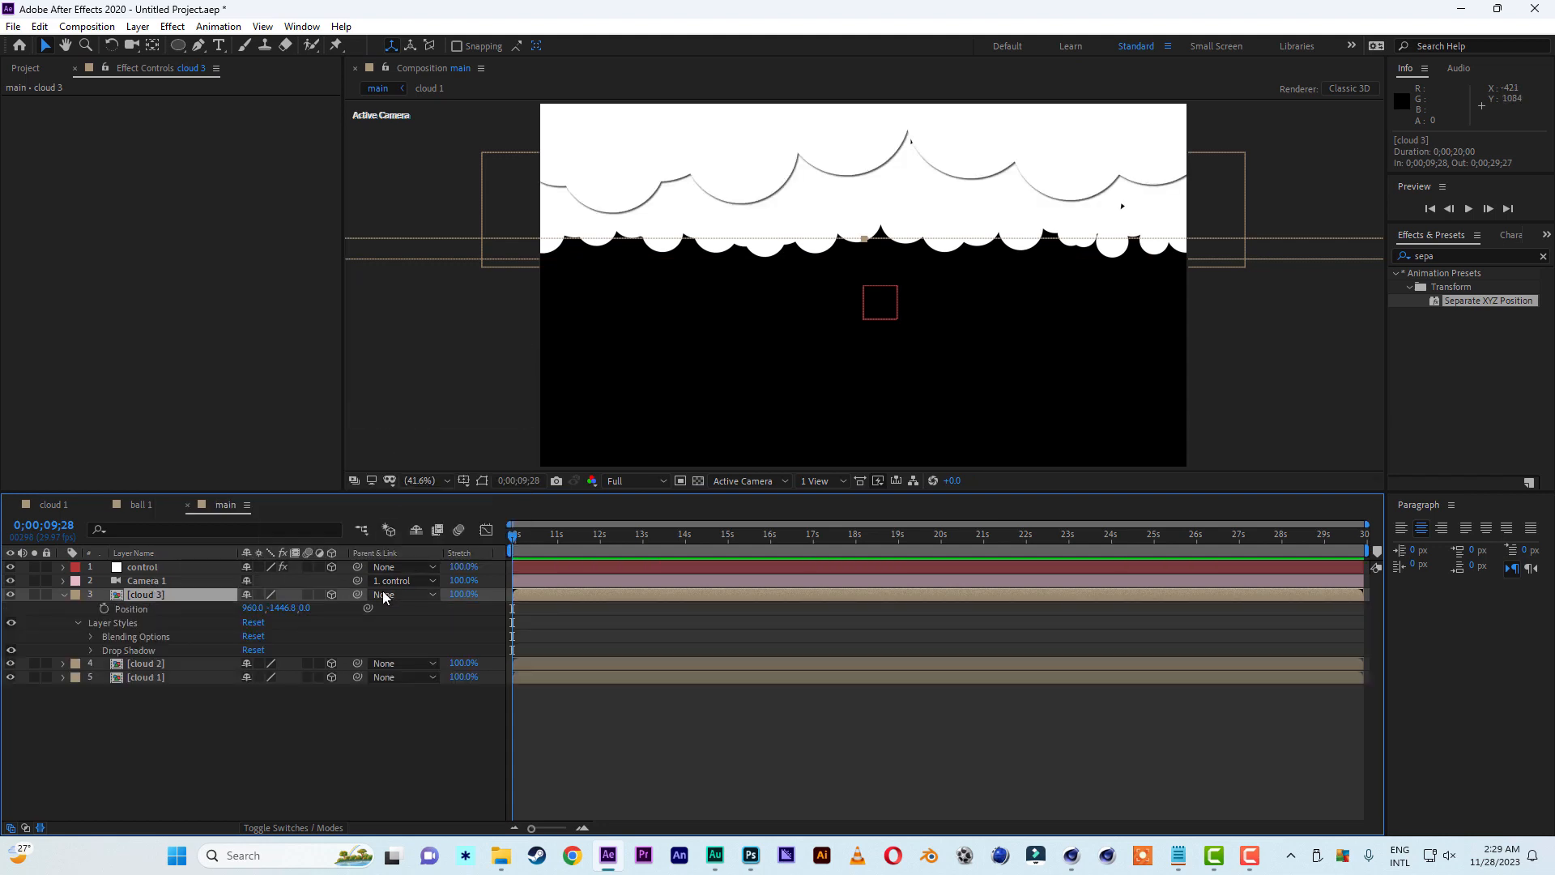
{"action": "left_click", "coordinate": [92, 650]}
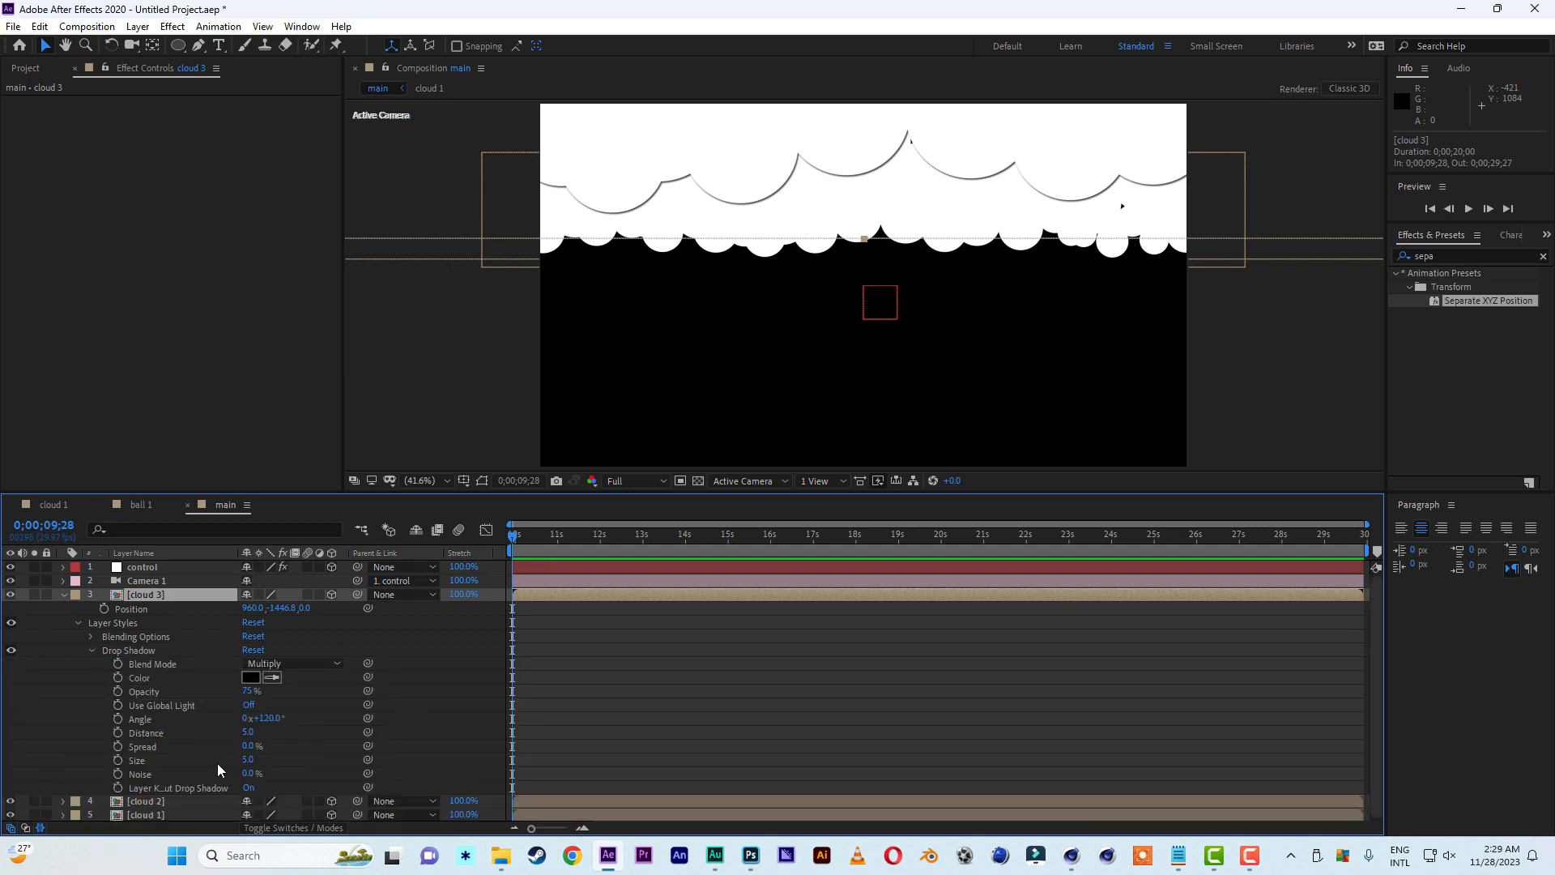
Set the size of cloud 3's drop shadow to 50 and its opacity to 30%
{"action": "left_click_drag", "start_coordinate": [249, 761], "coordinate": [274, 759]}
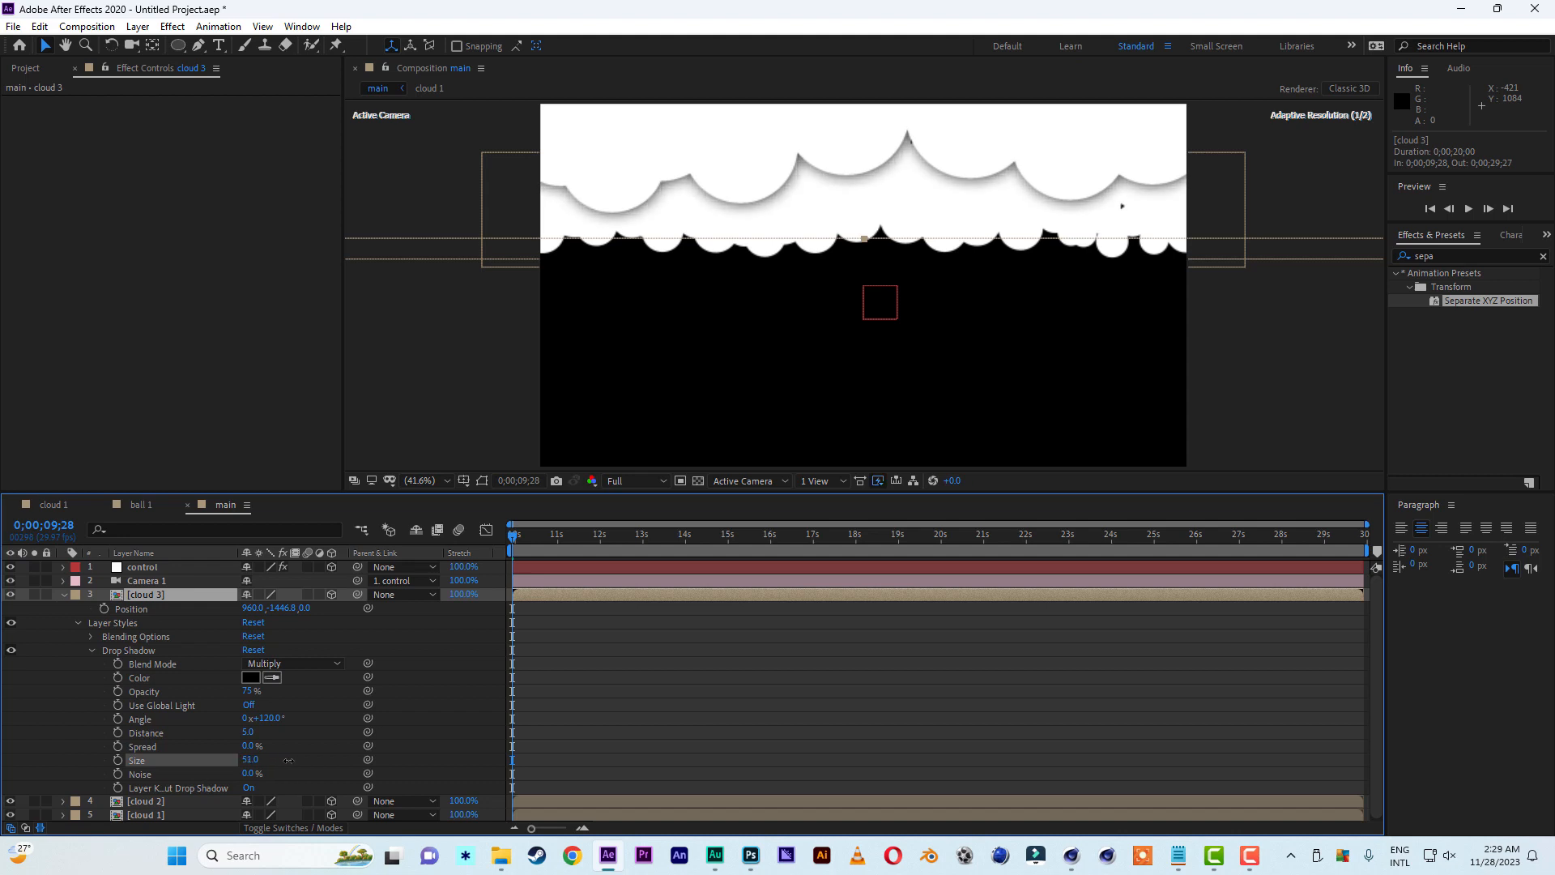
{"action": "left_click", "coordinate": [250, 759]}
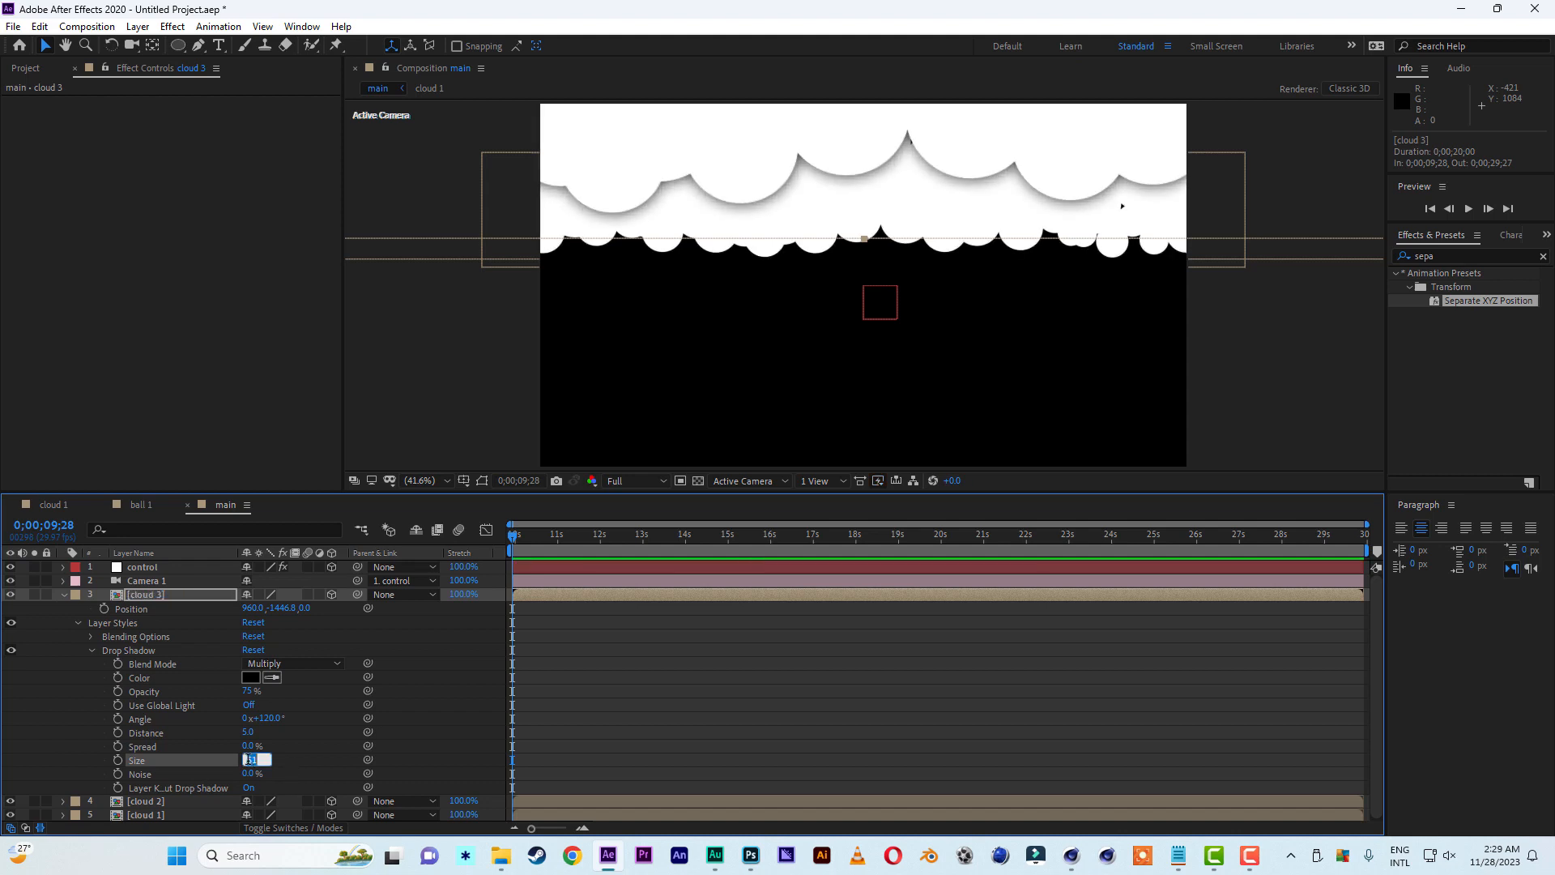
{"action": "left_click", "coordinate": [274, 727]}
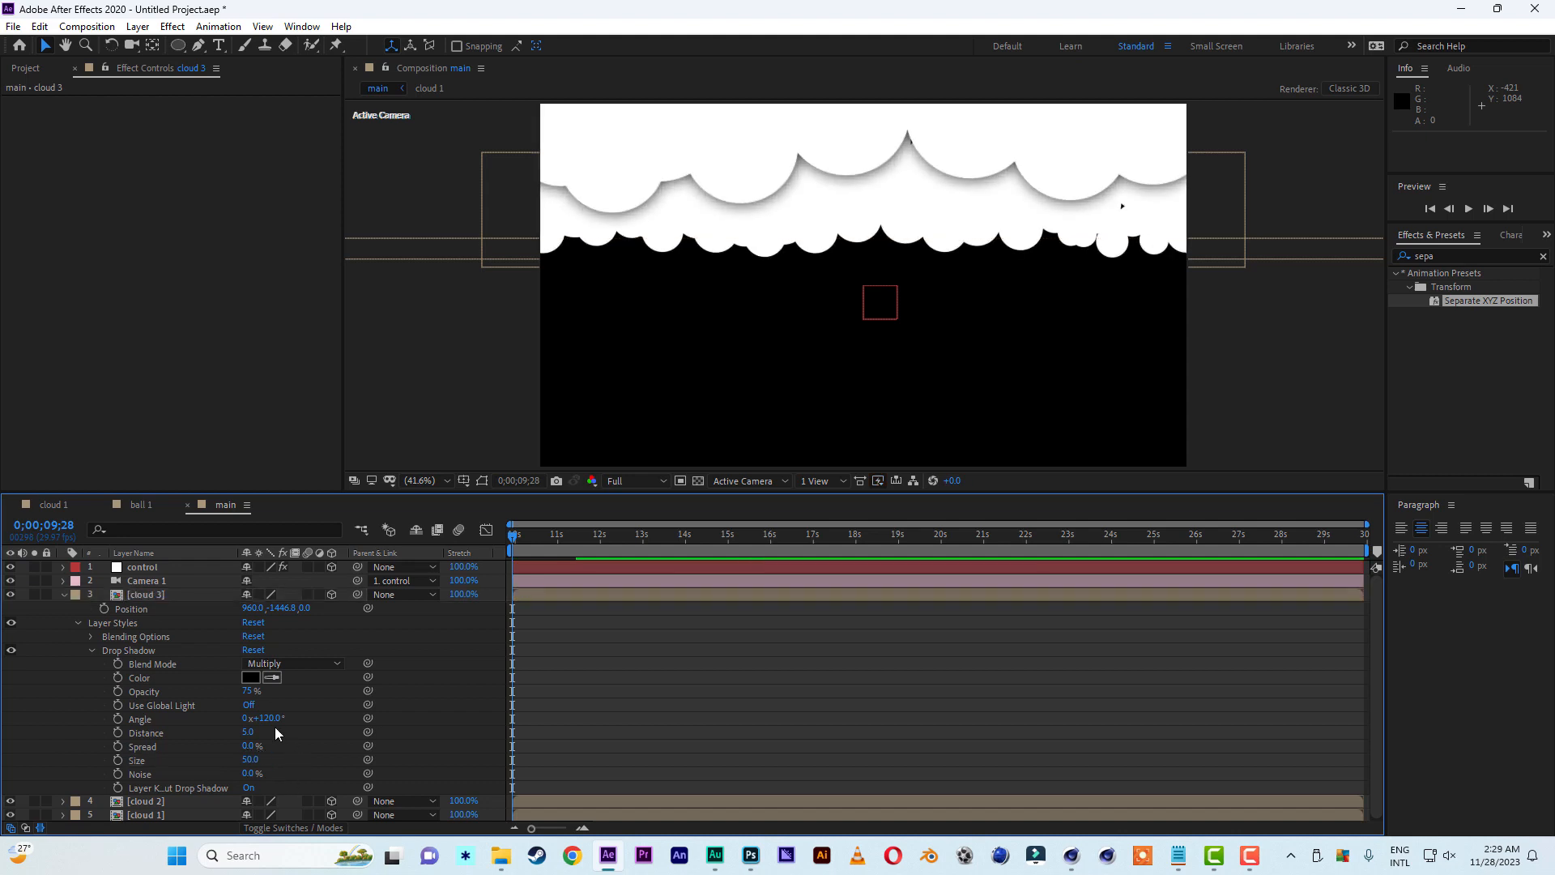
{"action": "left_click_drag", "start_coordinate": [251, 693], "coordinate": [227, 692]}
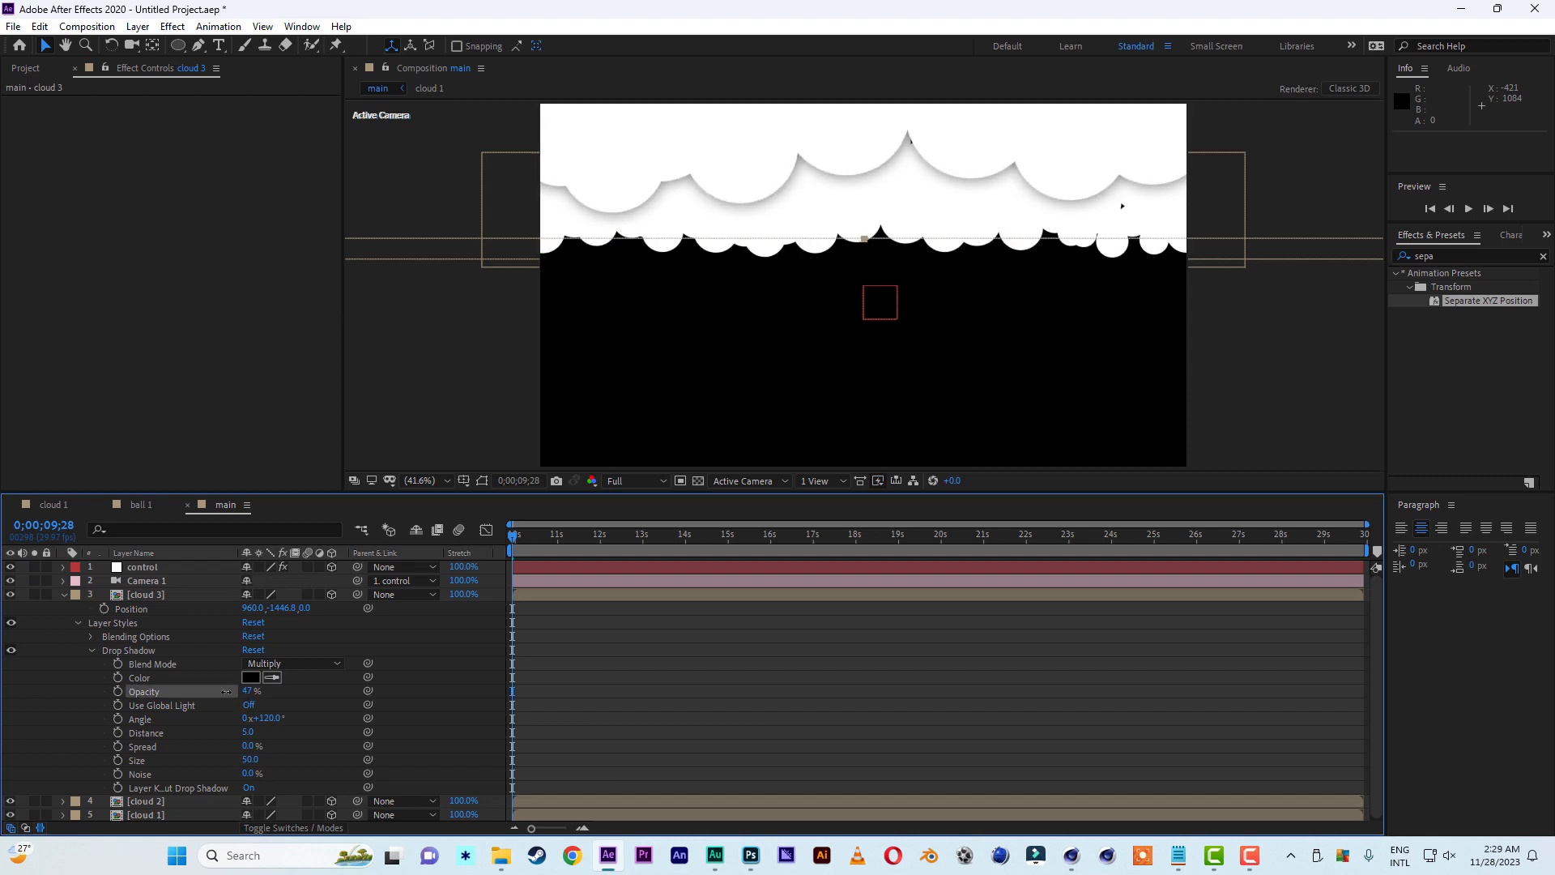
{"action": "left_click", "coordinate": [248, 692]}
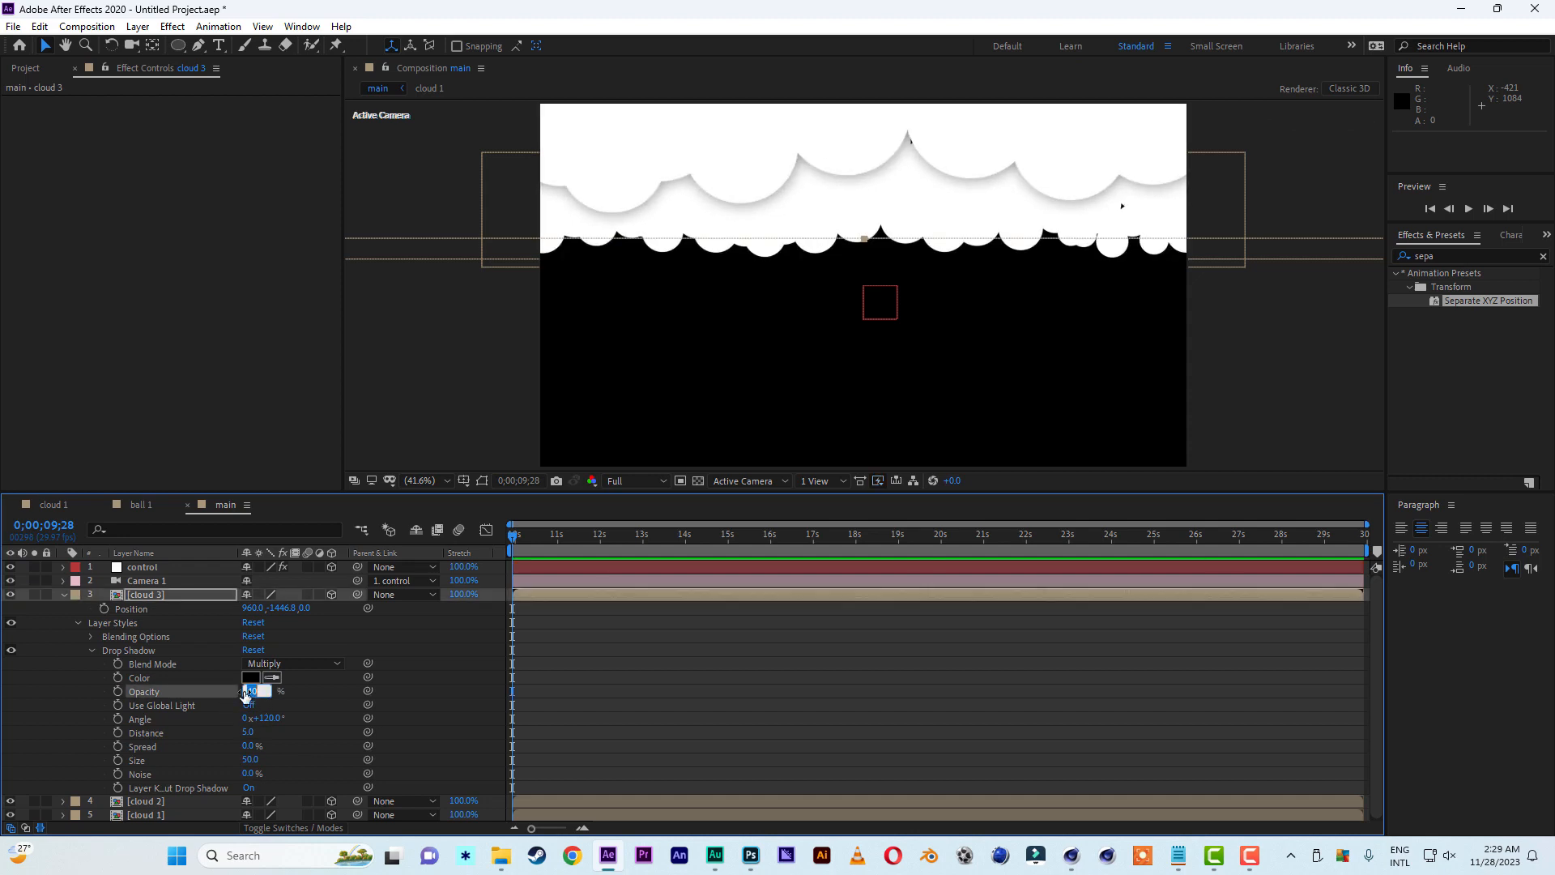
{"action": "type", "text": "30"}
{"action": "left_click", "coordinate": [322, 706]}
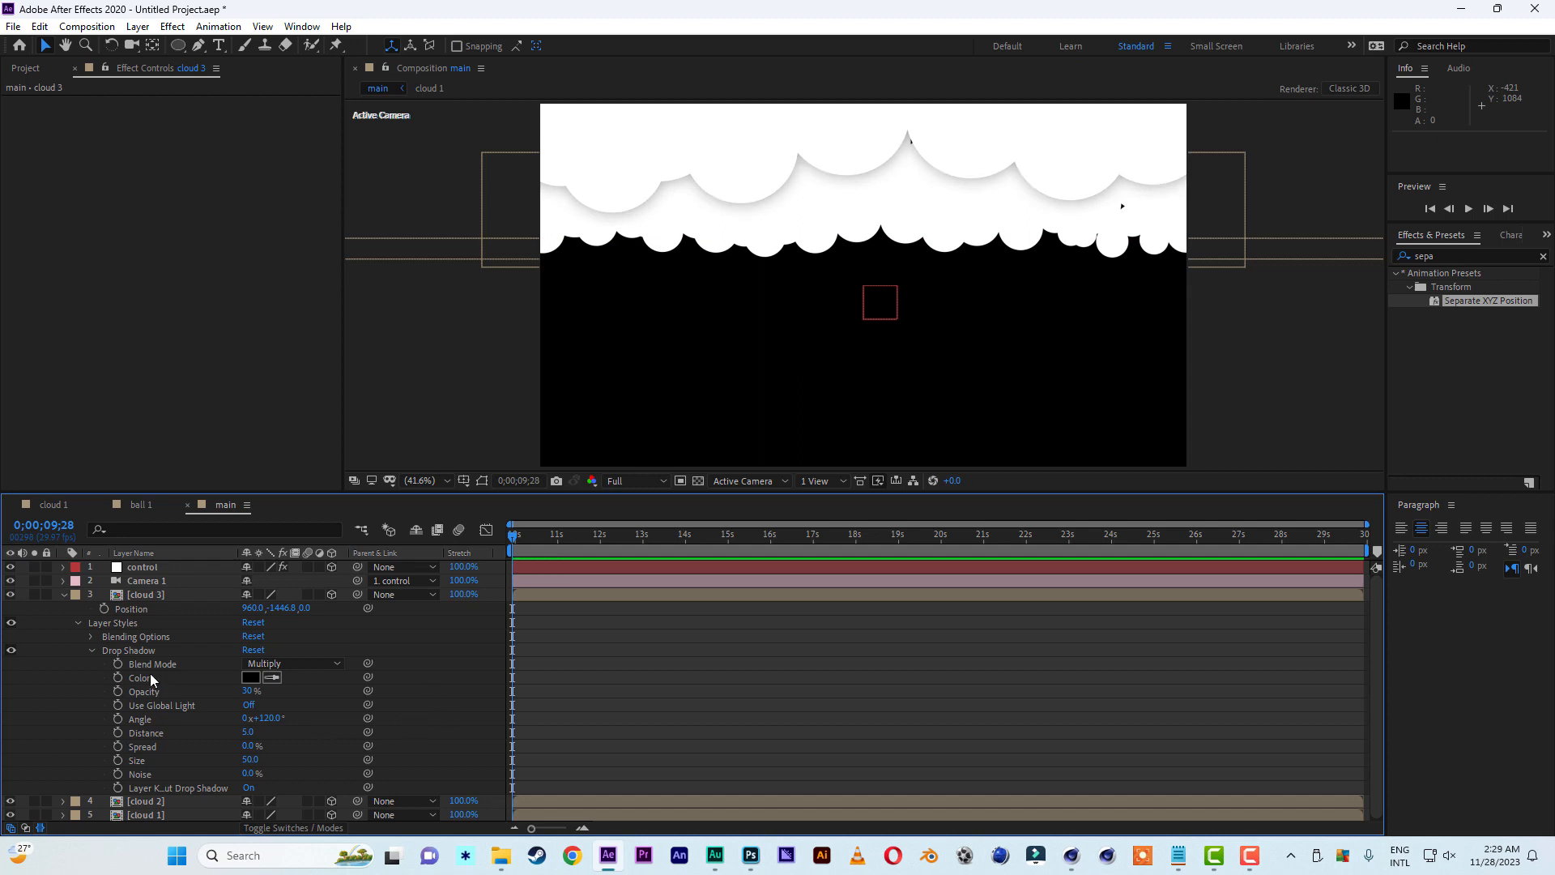
Copy the Drop Shadow style from cloud 3 and paste it onto the cloud 2 layer
{"action": "left_click", "coordinate": [132, 649]}
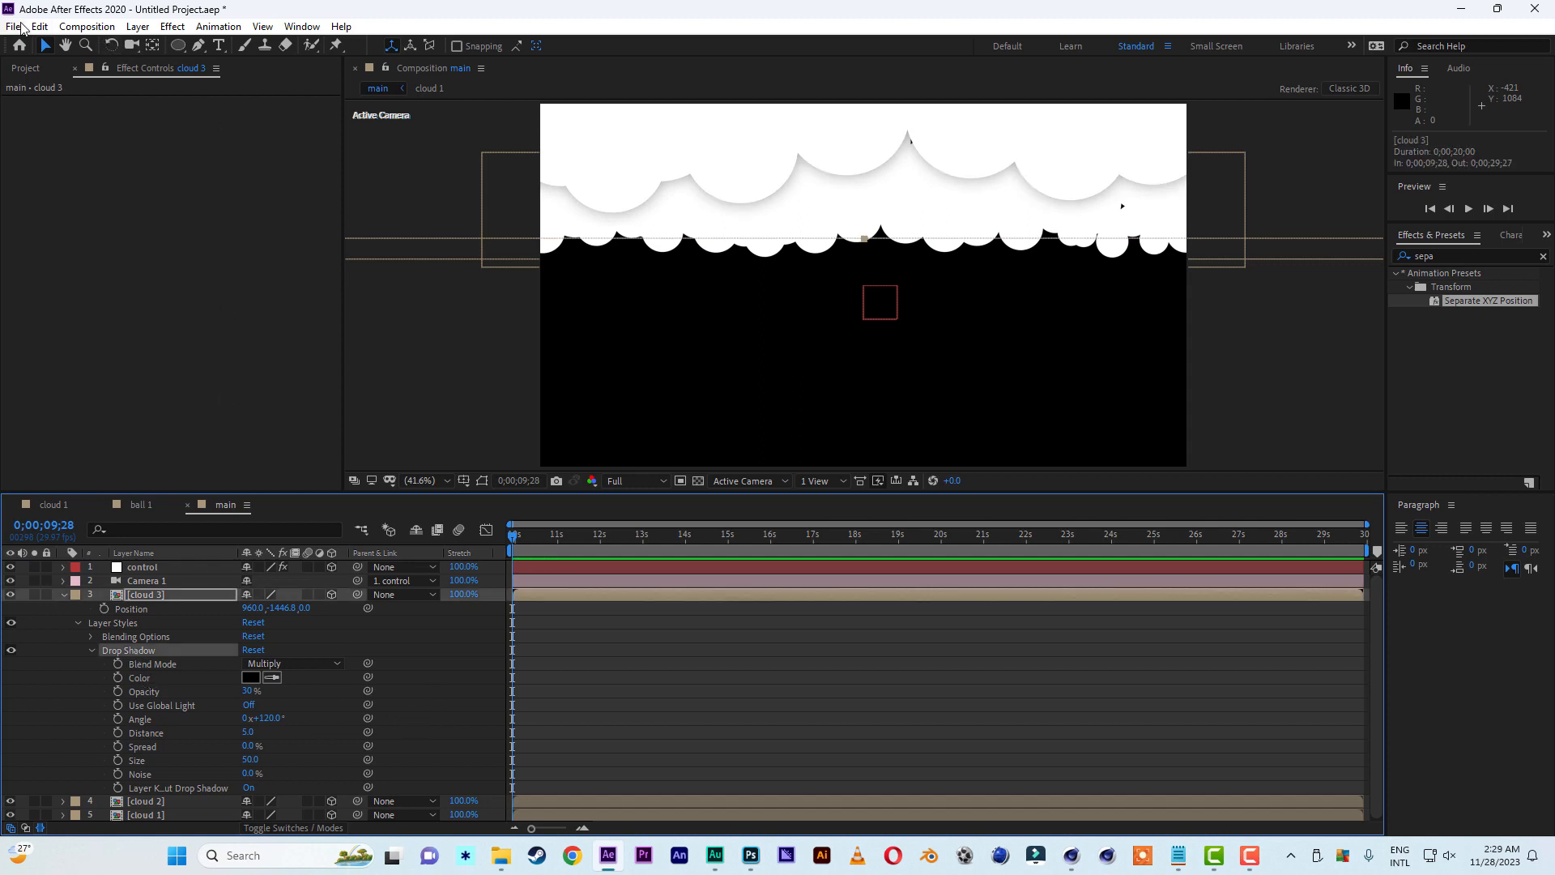
{"action": "left_click", "coordinate": [33, 28]}
{"action": "left_click", "coordinate": [71, 127]}
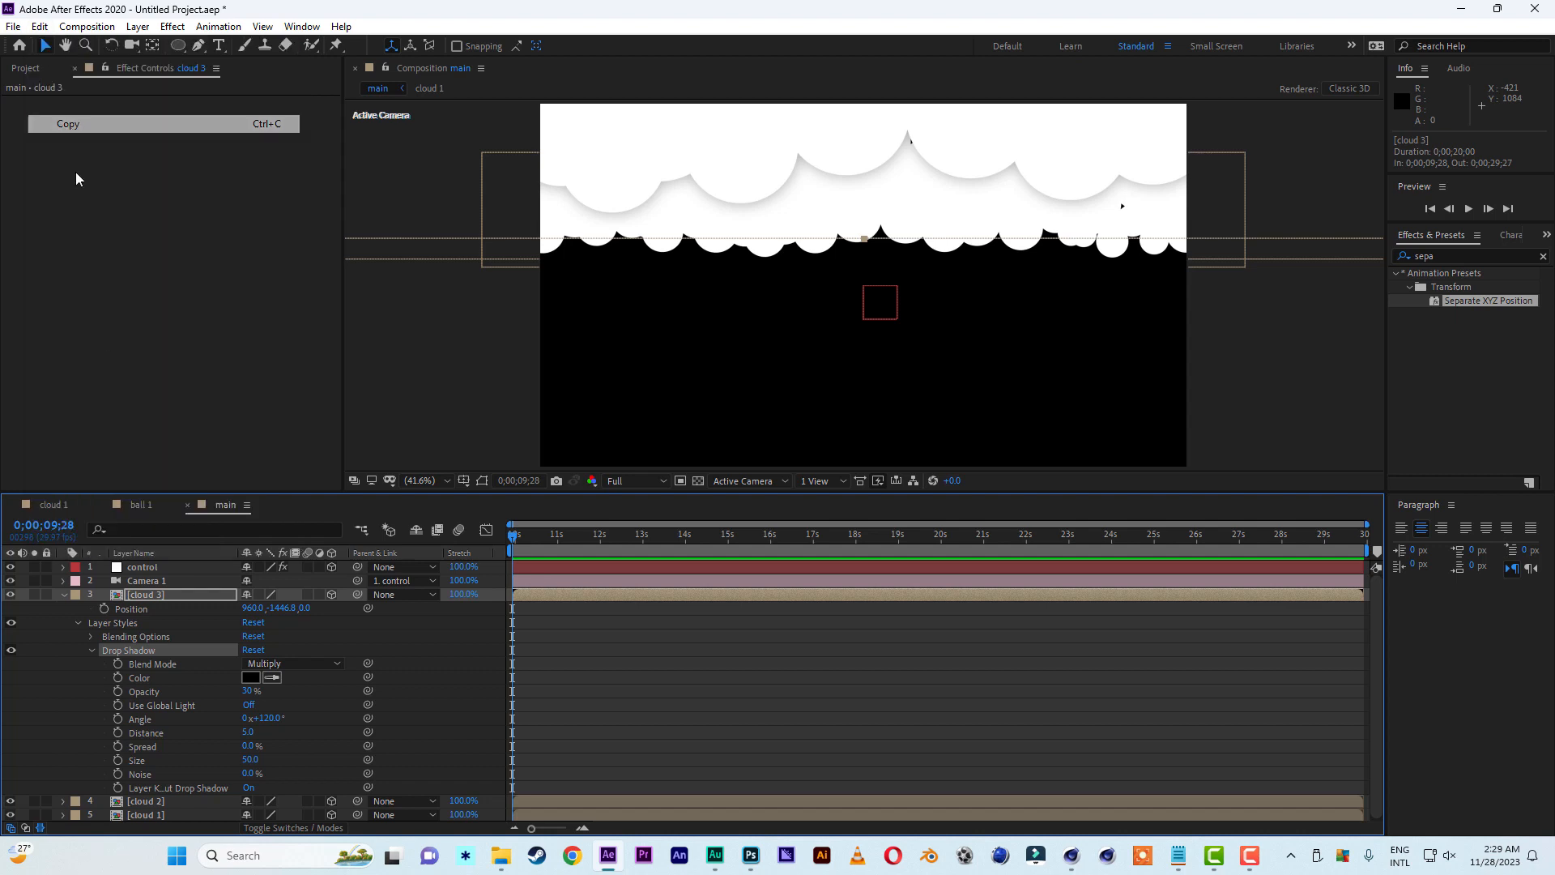
{"action": "left_click", "coordinate": [63, 594]}
{"action": "left_click", "coordinate": [139, 609]}
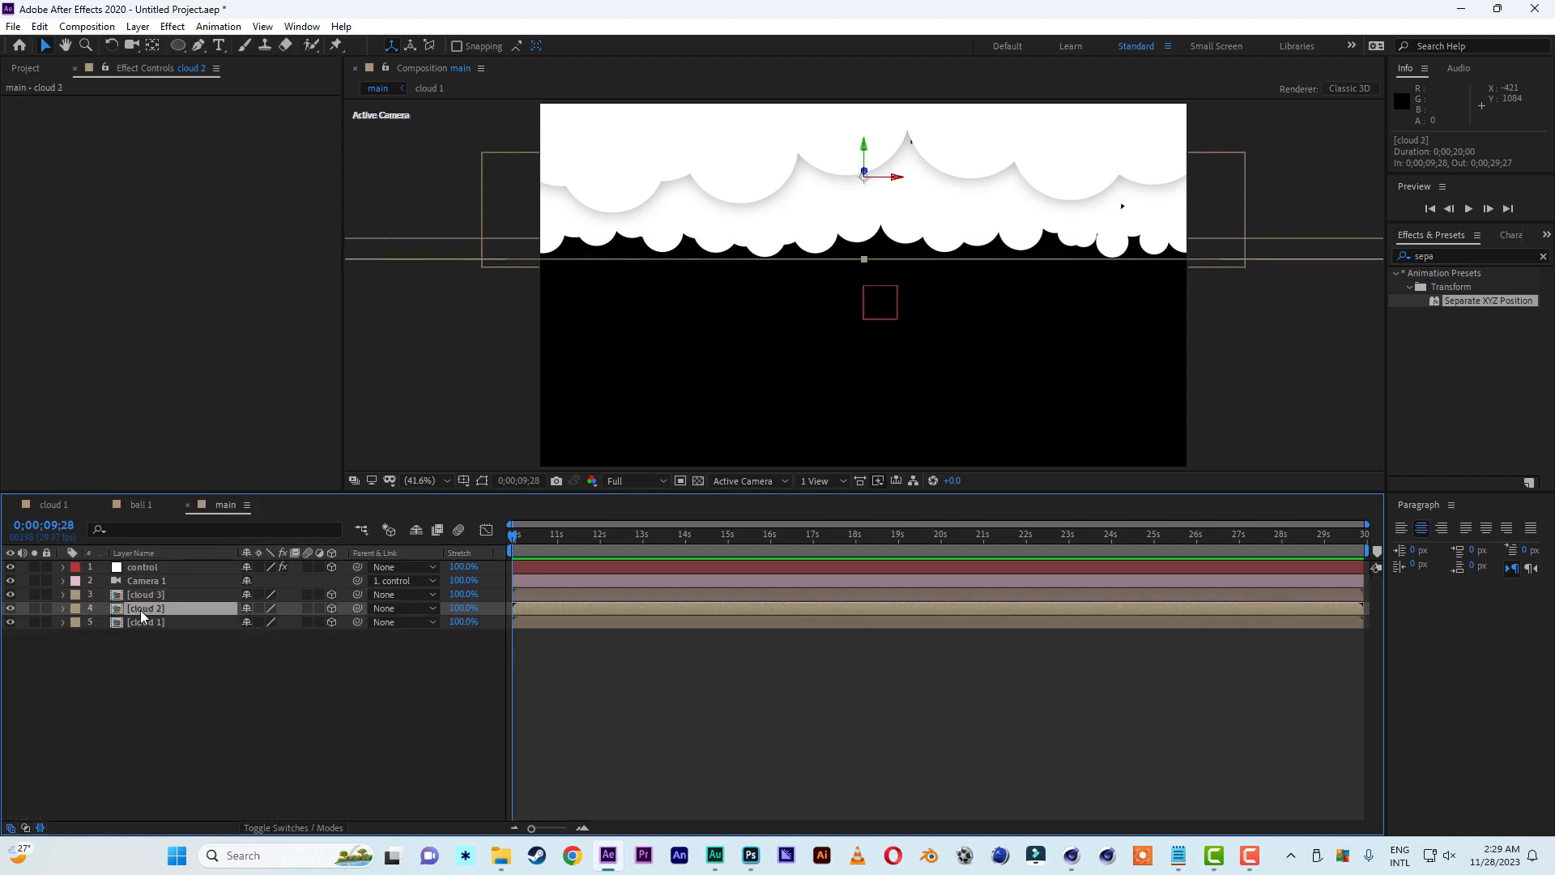
{"action": "left_click", "coordinate": [39, 27]}
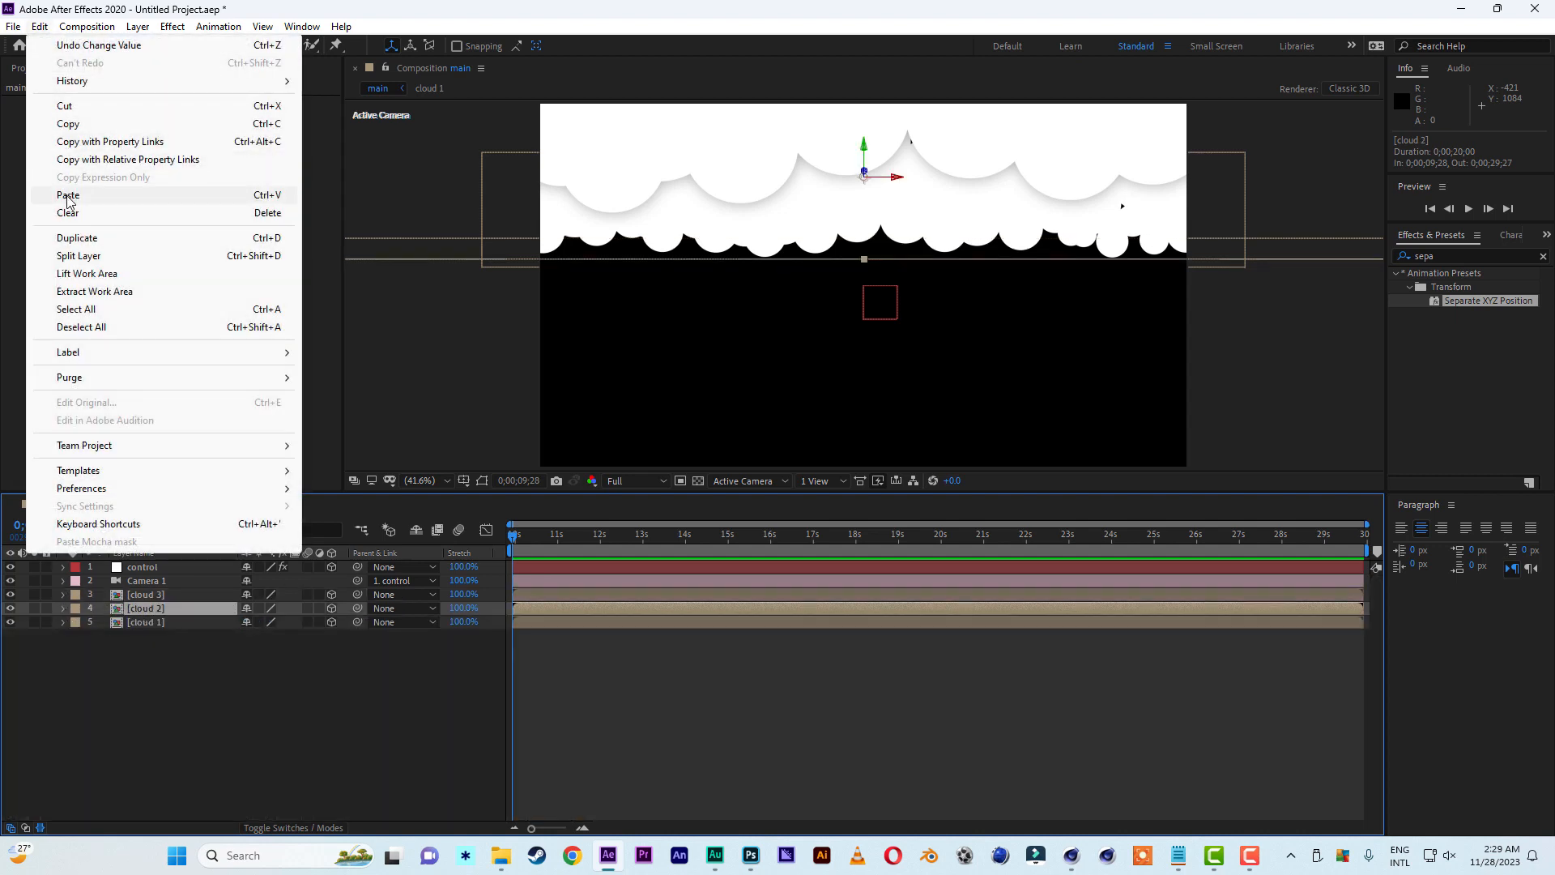
{"action": "left_click", "coordinate": [64, 197]}
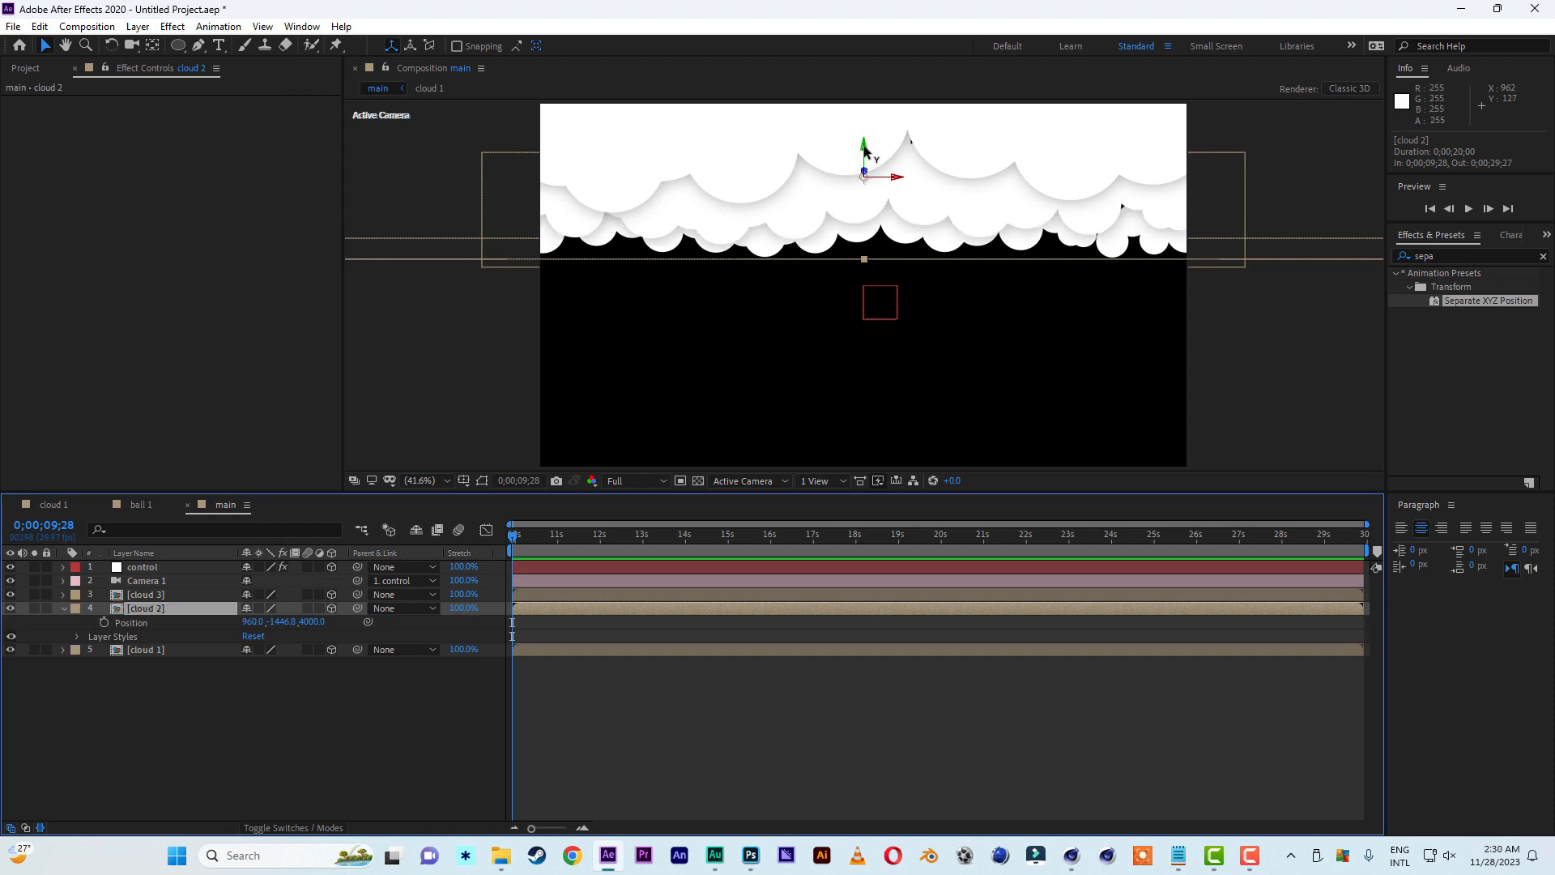
Raise the cloud 2 layer along the Y axis to about -1618 and collapse its properties
{"action": "left_click_drag", "start_coordinate": [865, 150], "coordinate": [867, 92]}
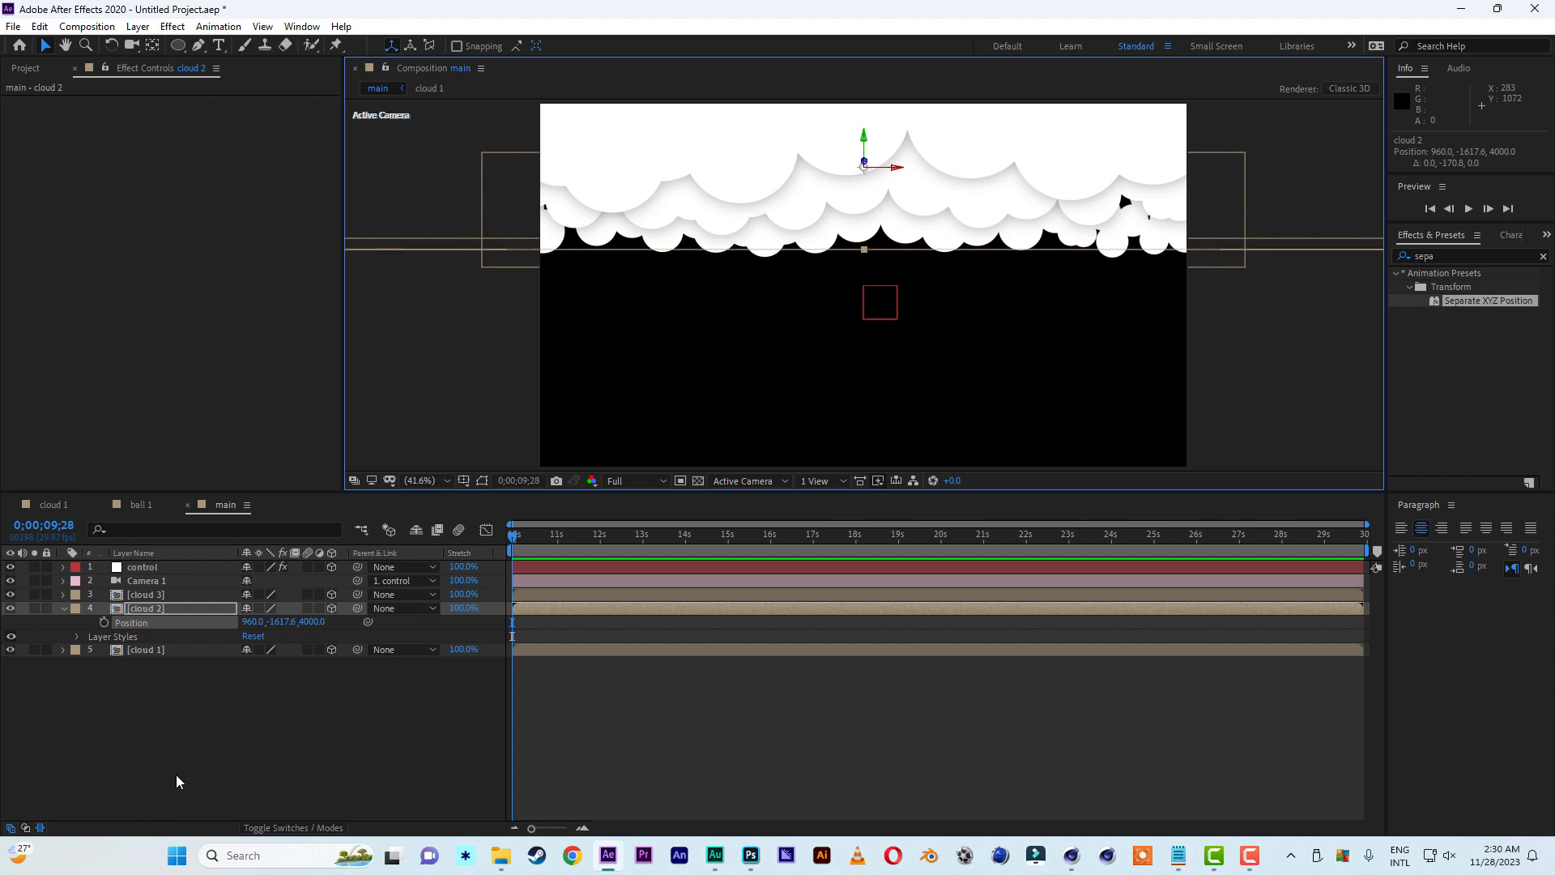
{"action": "left_click", "coordinate": [188, 755]}
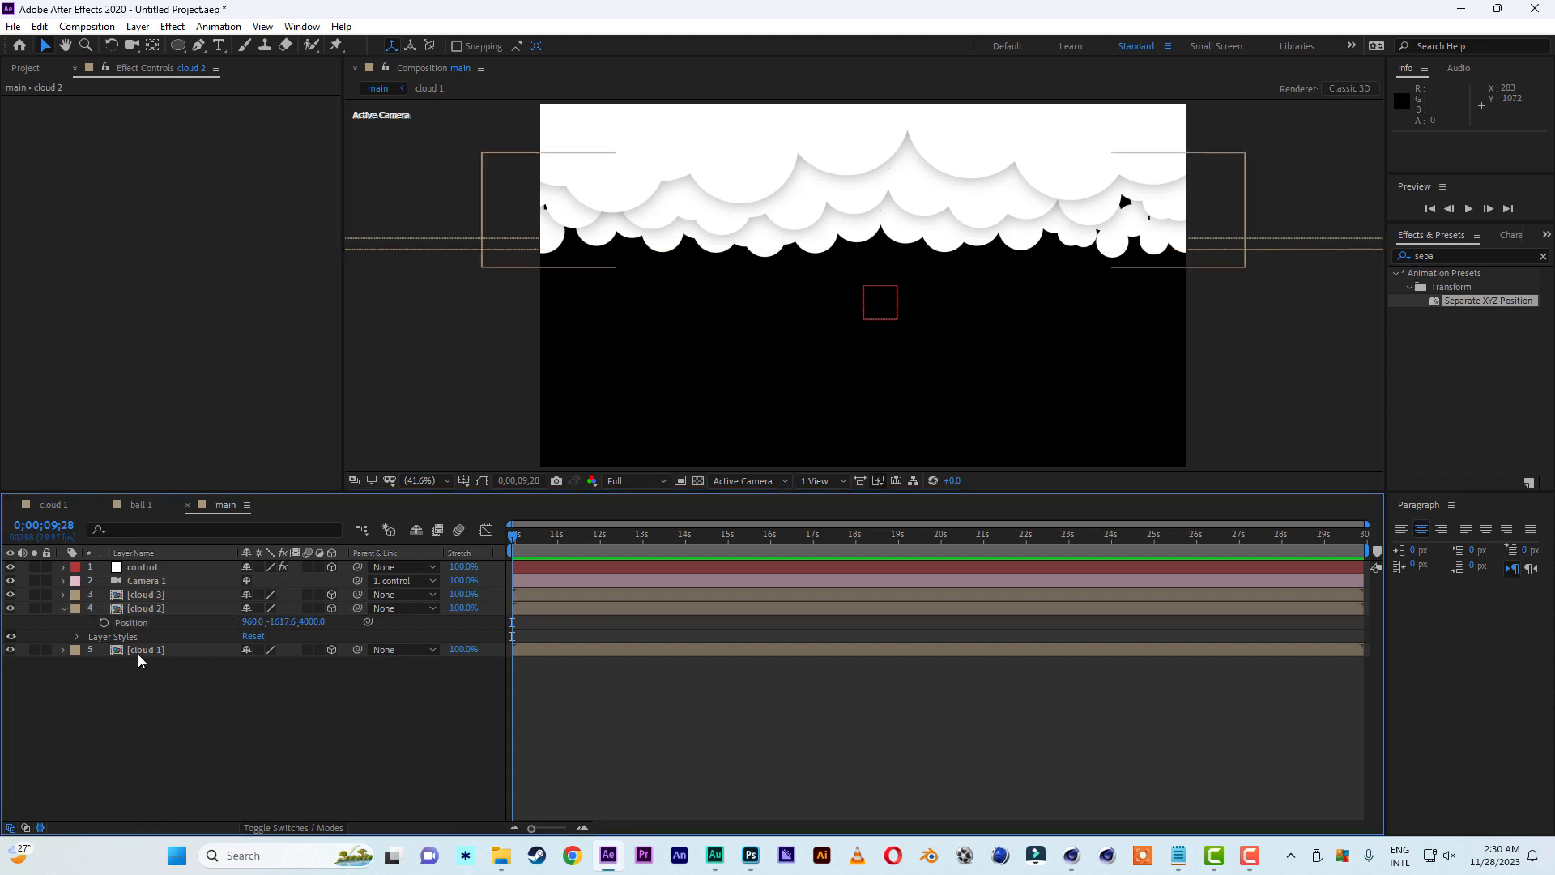
{"action": "left_click", "coordinate": [62, 608]}
Duplicate the three cloud layers and move the duplicates beneath the originals in the layer stack
{"action": "left_click_drag", "start_coordinate": [171, 723], "coordinate": [155, 597]}
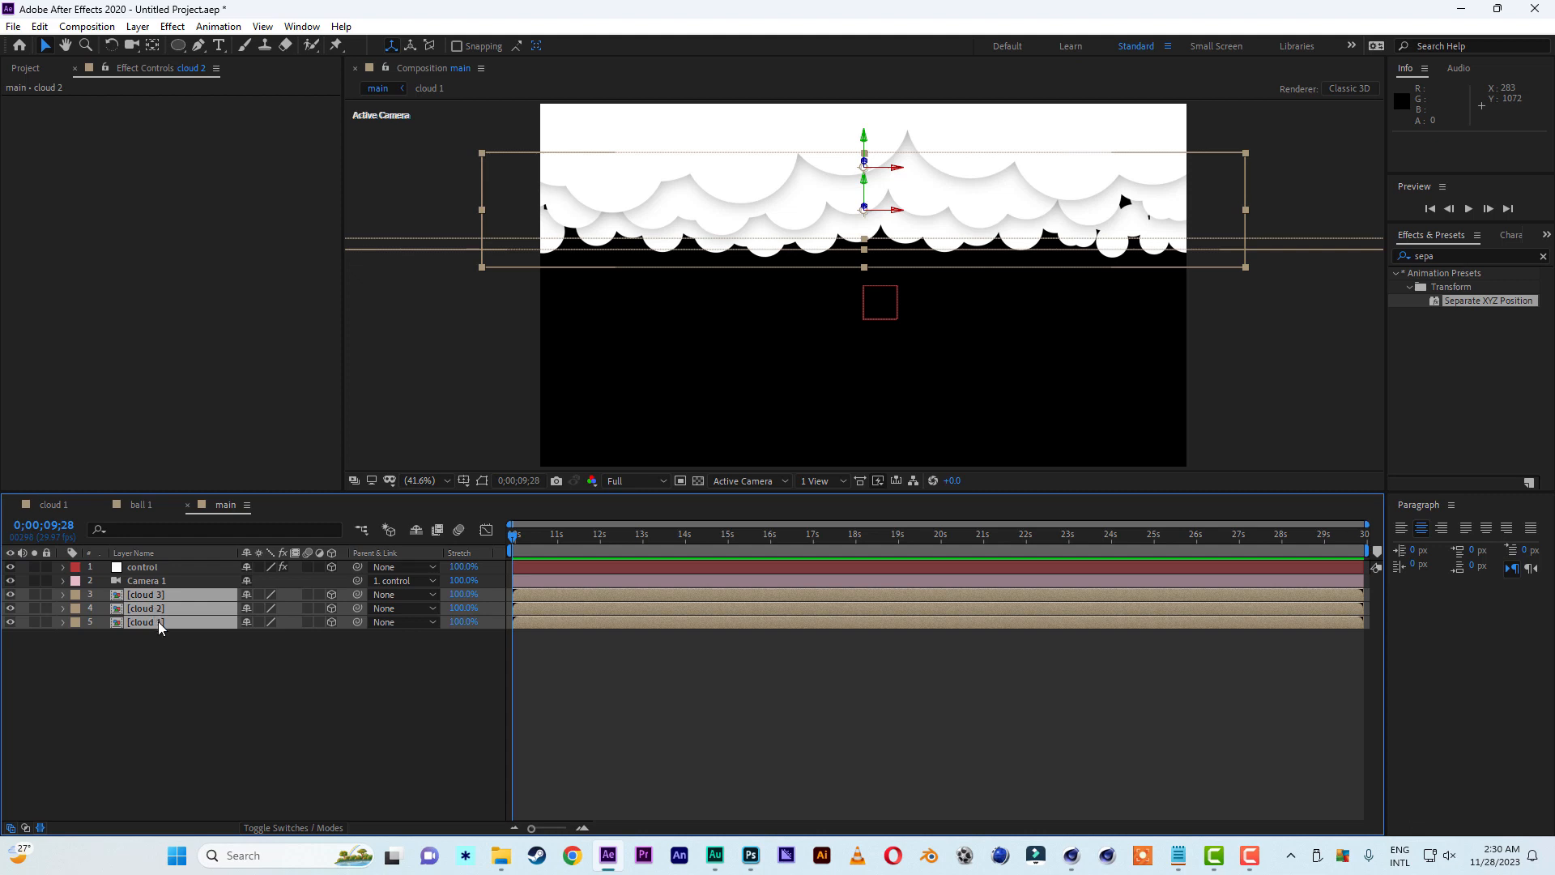
{"action": "key", "text": "ctrl+d"}
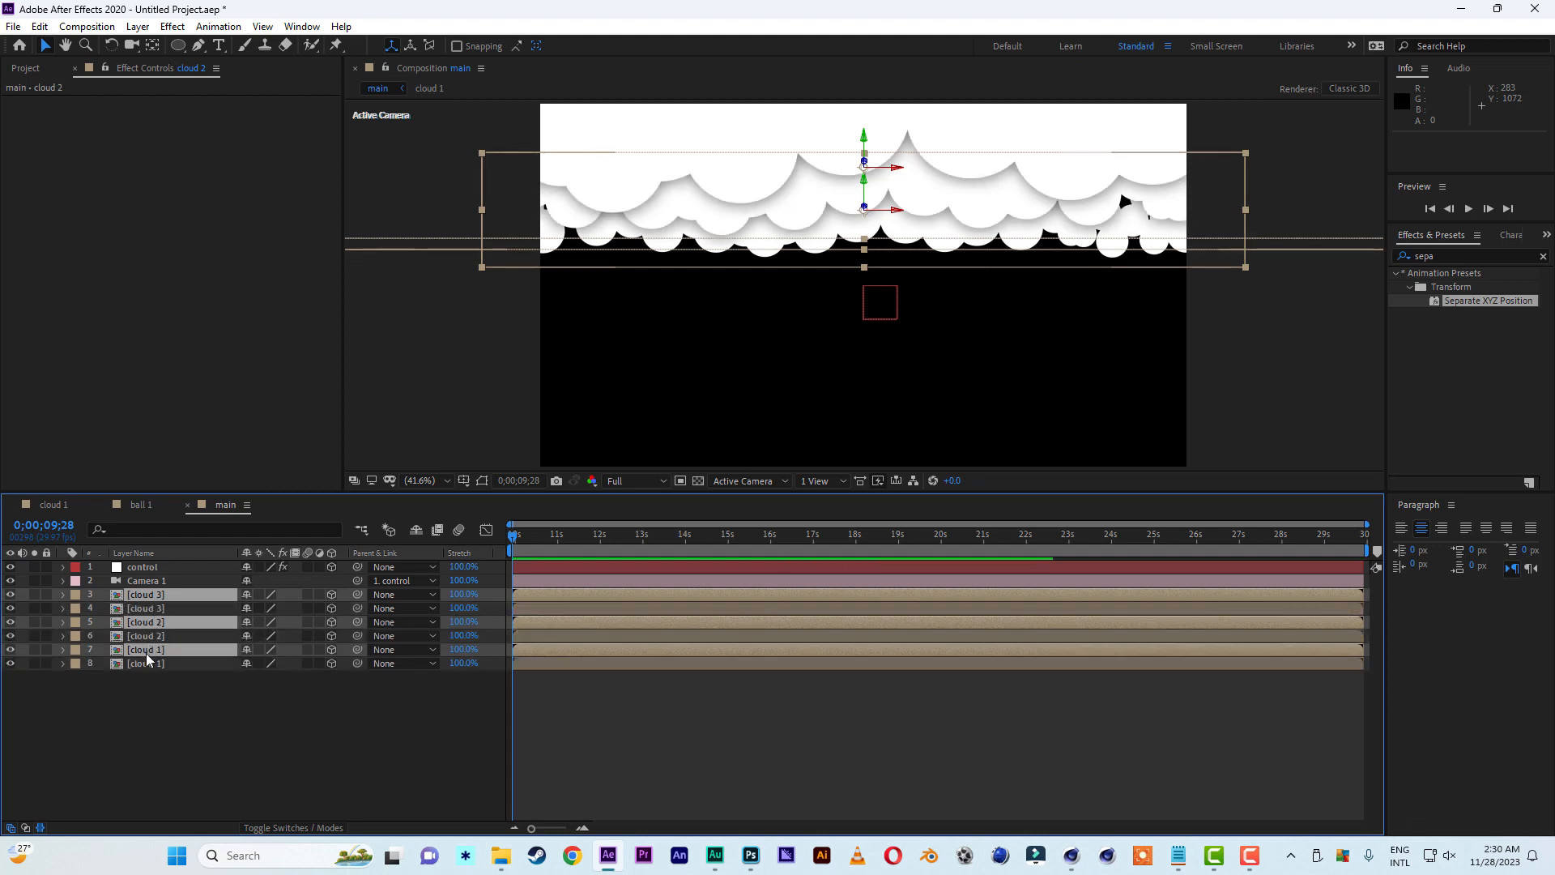
{"action": "left_click_drag", "start_coordinate": [148, 651], "coordinate": [158, 729]}
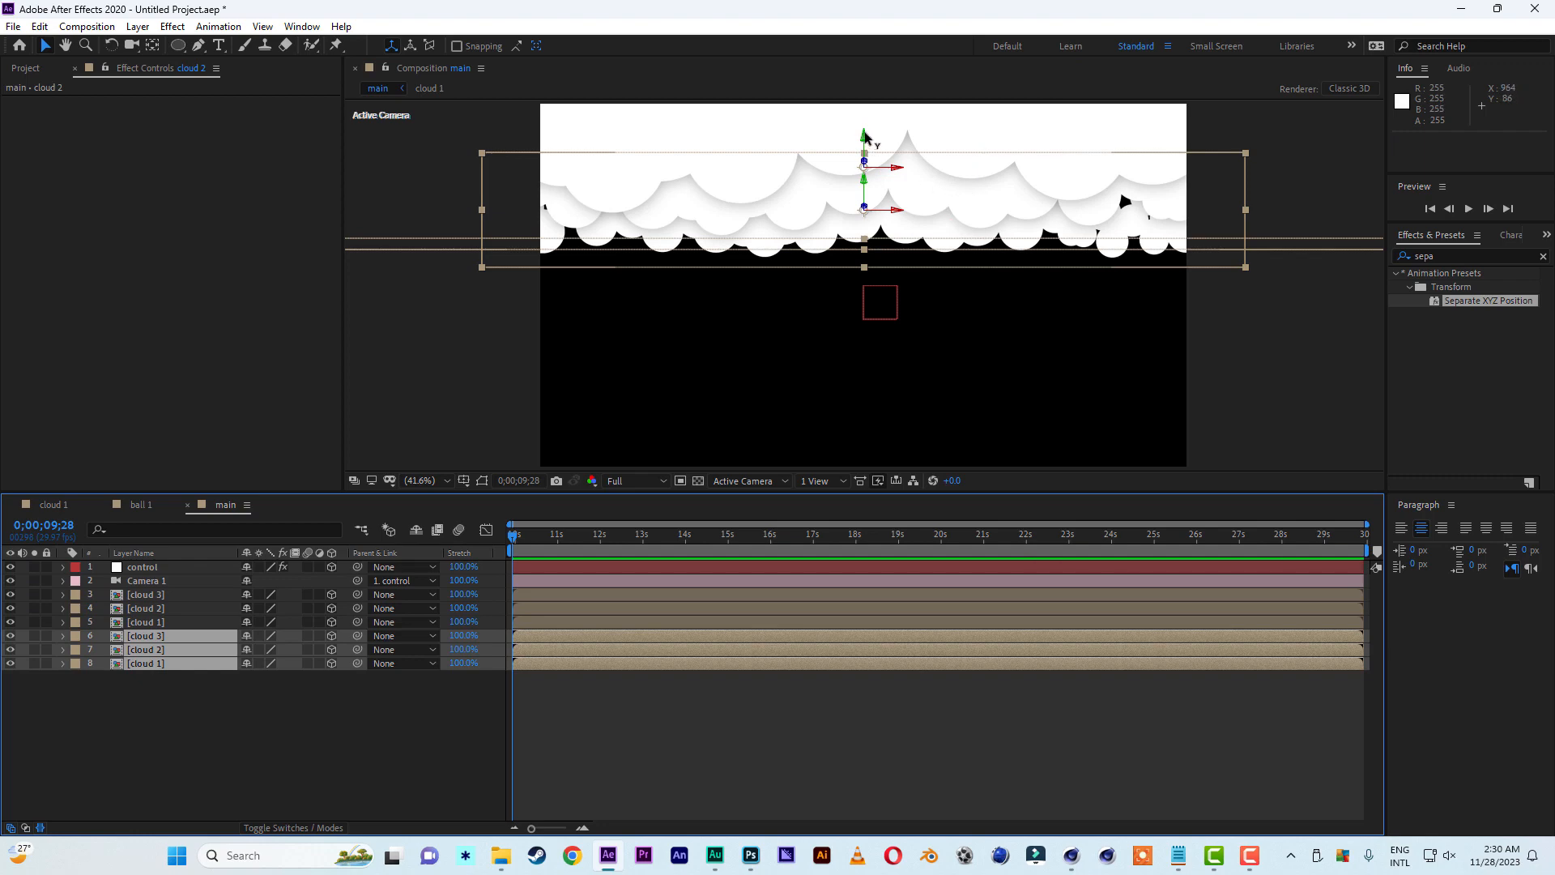
Move the three duplicated cloud layers down together along the Y axis until cloud 1's Y position is about 3229
{"action": "left_click_drag", "start_coordinate": [865, 138], "coordinate": [1119, 187]}
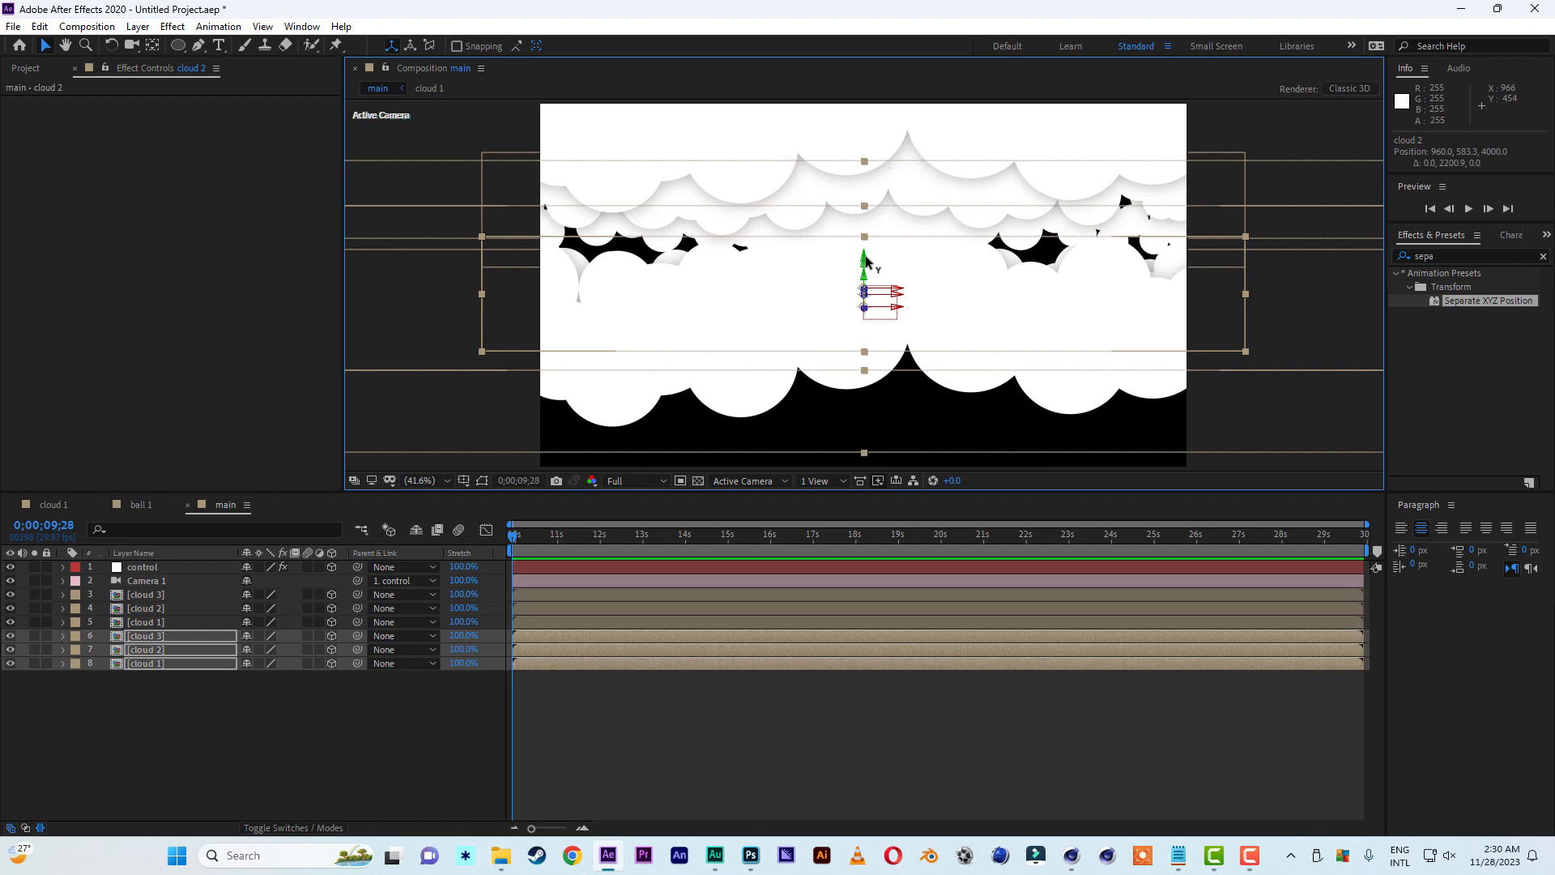
{"action": "left_click_drag", "start_coordinate": [864, 259], "coordinate": [904, 873]}
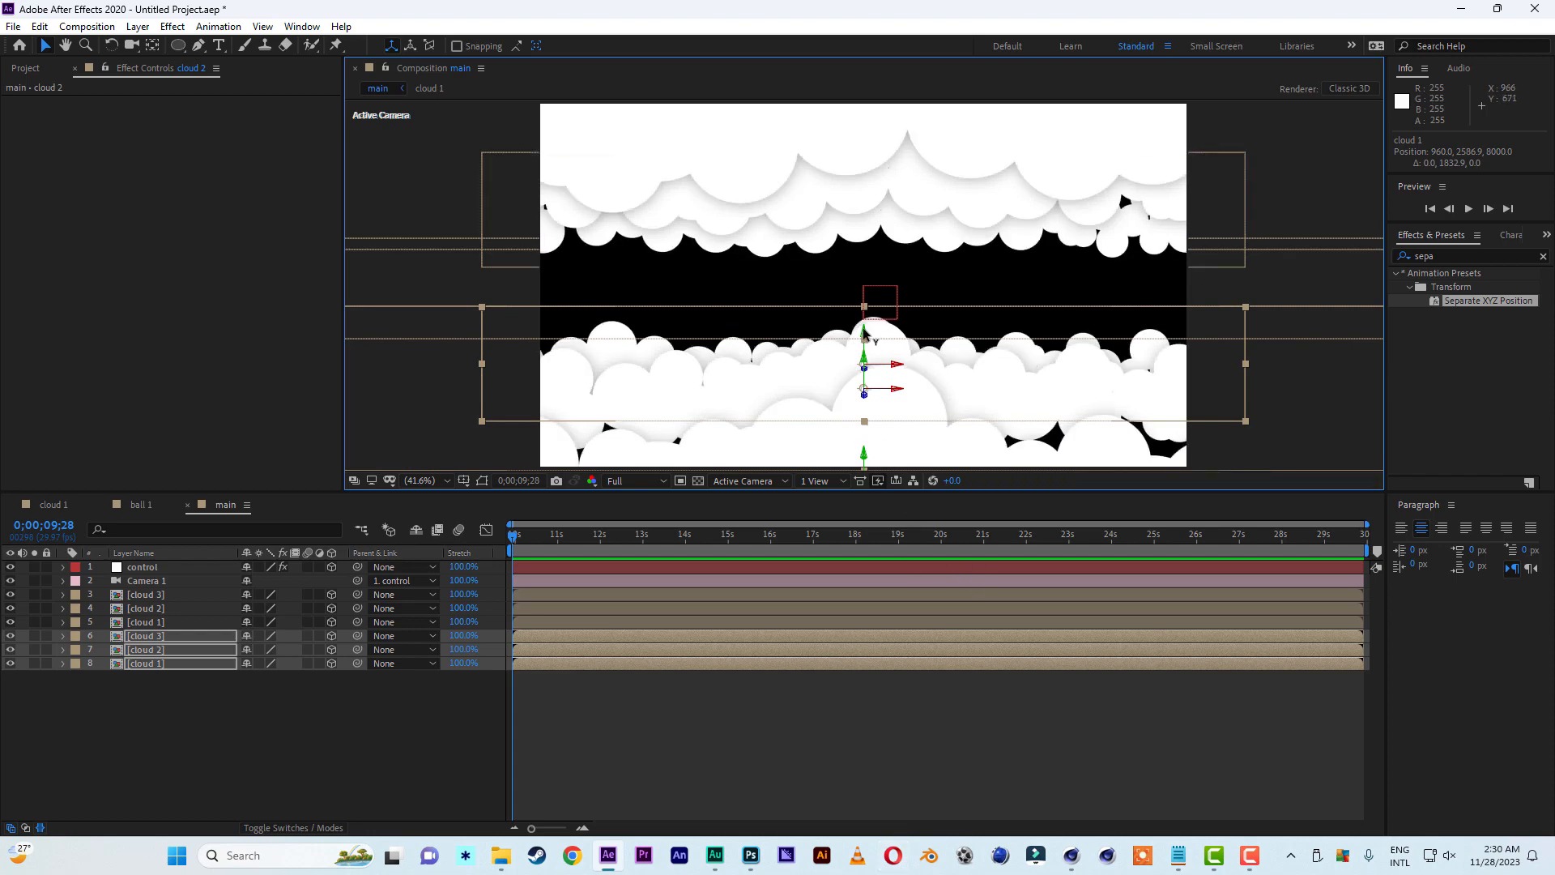
{"action": "left_click_drag", "start_coordinate": [863, 332], "coordinate": [882, 544]}
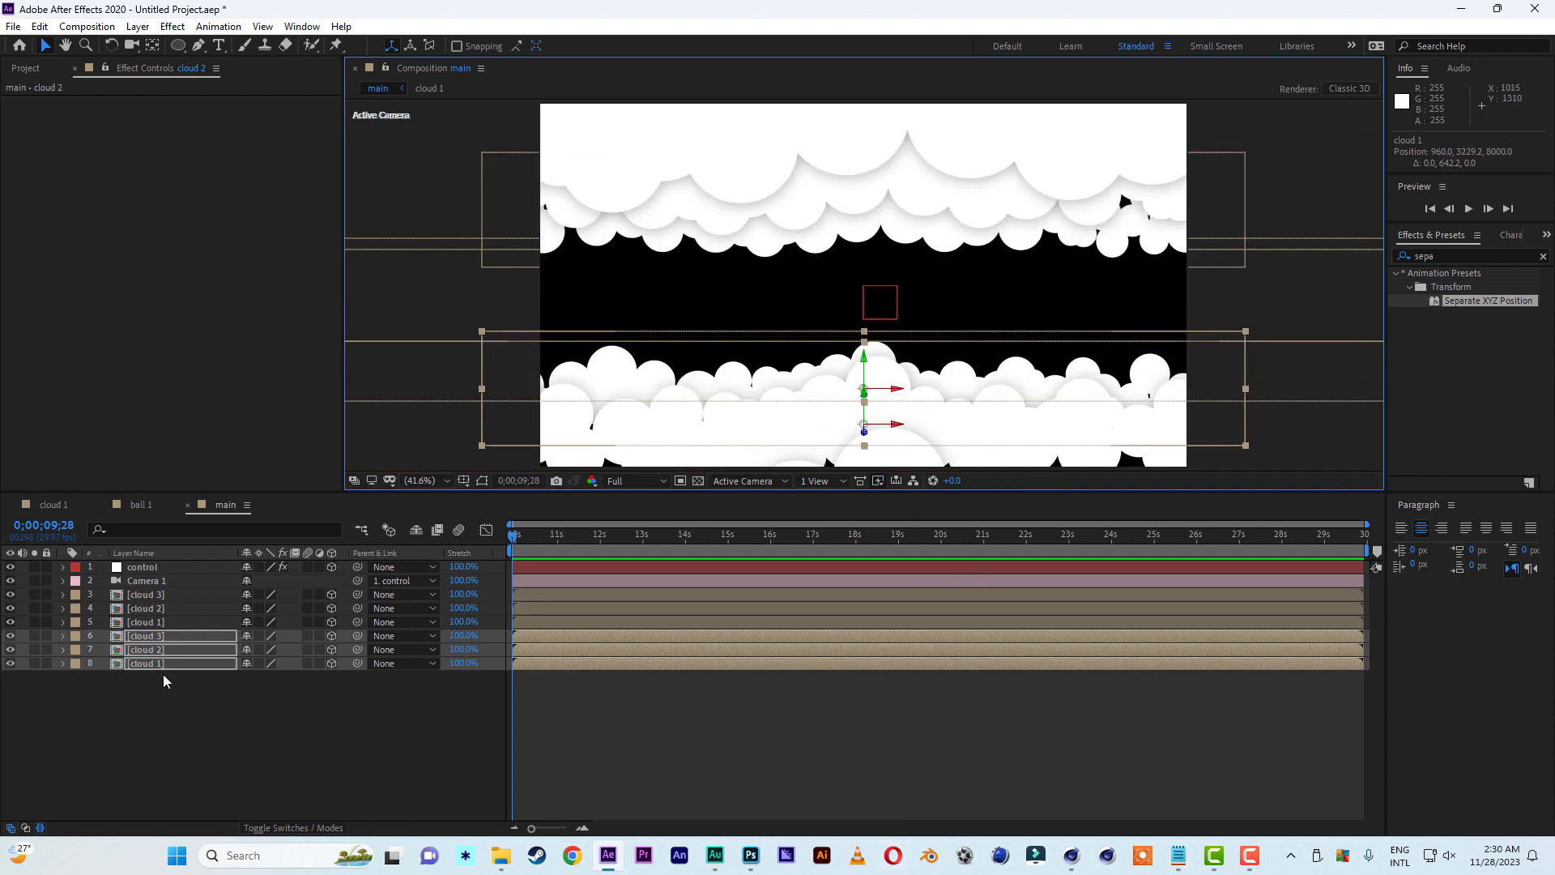
{"action": "left_click", "coordinate": [176, 709]}
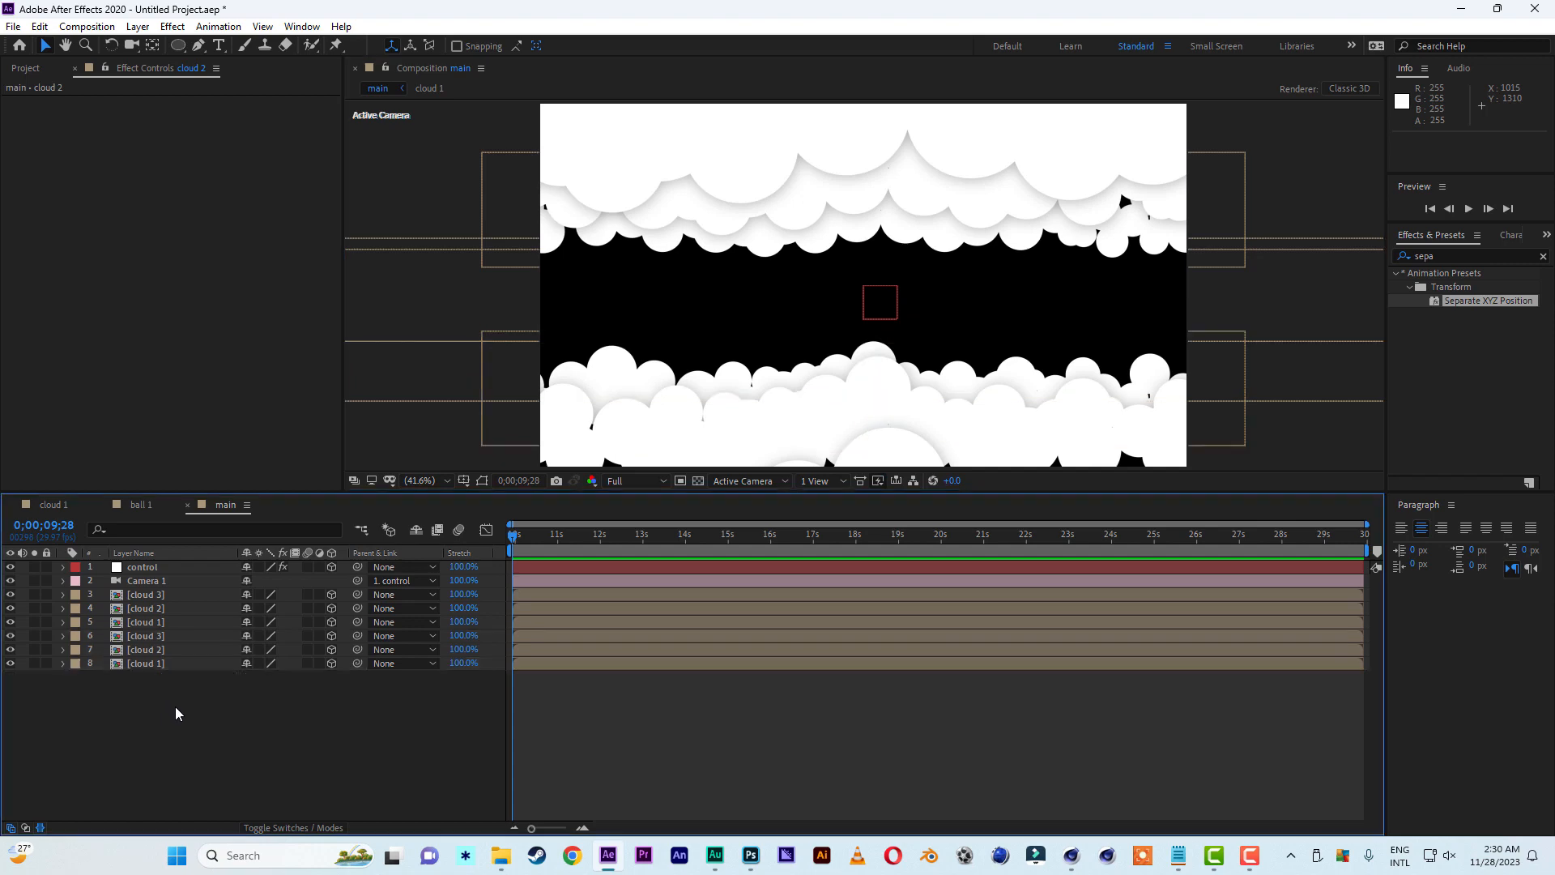
Raise the duplicated cloud 3 layer along the Y axis to a Y position of about 2629
{"action": "left_click", "coordinate": [165, 637]}
{"action": "key", "text": "comma"}
{"action": "key", "text": "comma"}
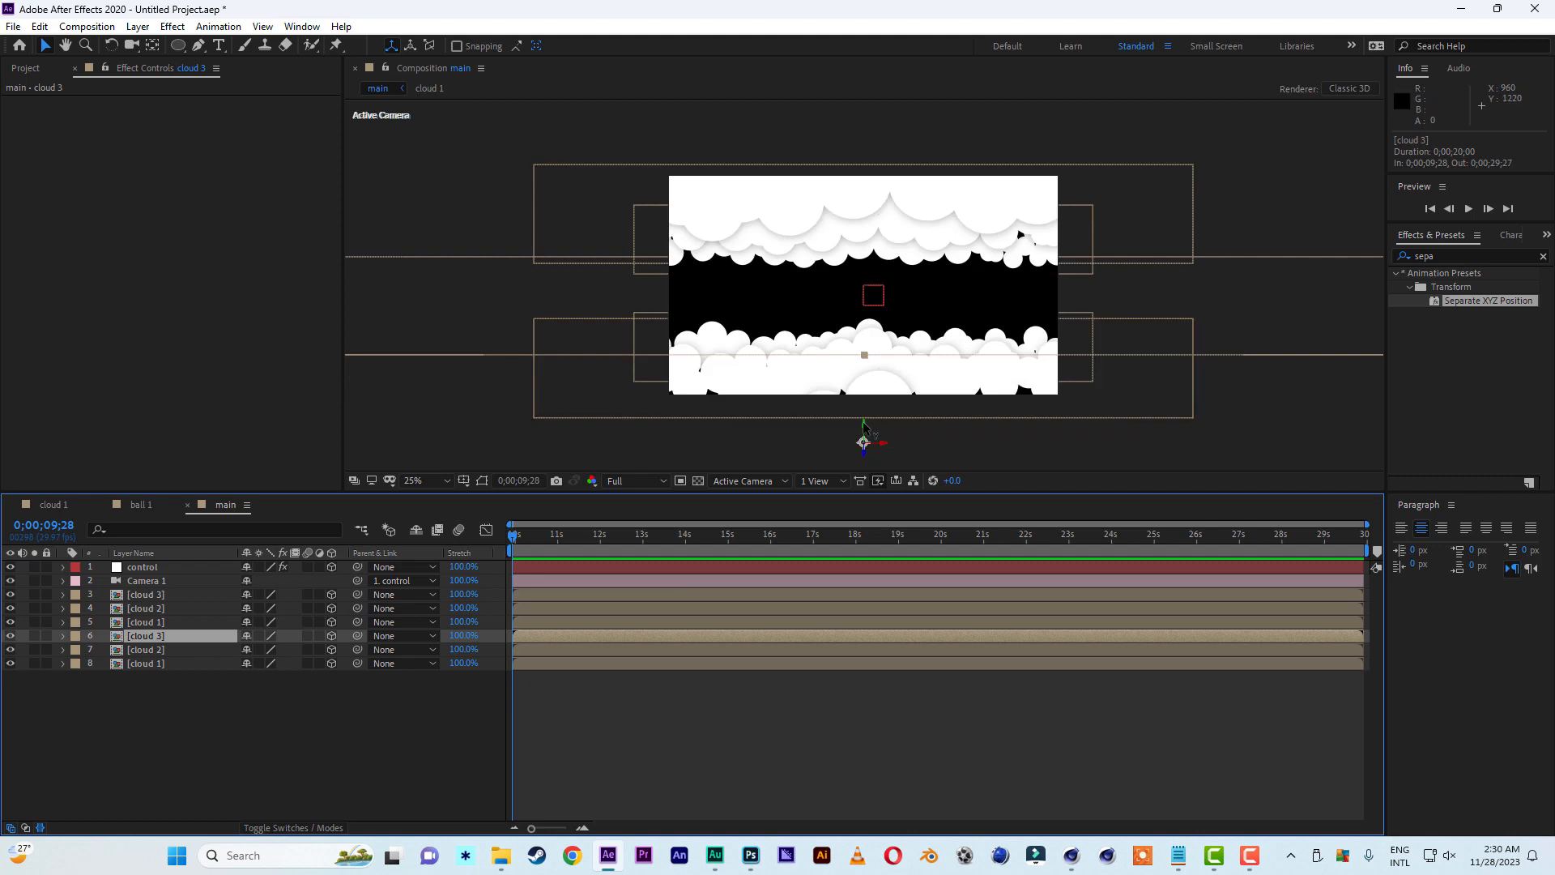
{"action": "left_click_drag", "start_coordinate": [864, 428], "coordinate": [864, 306]}
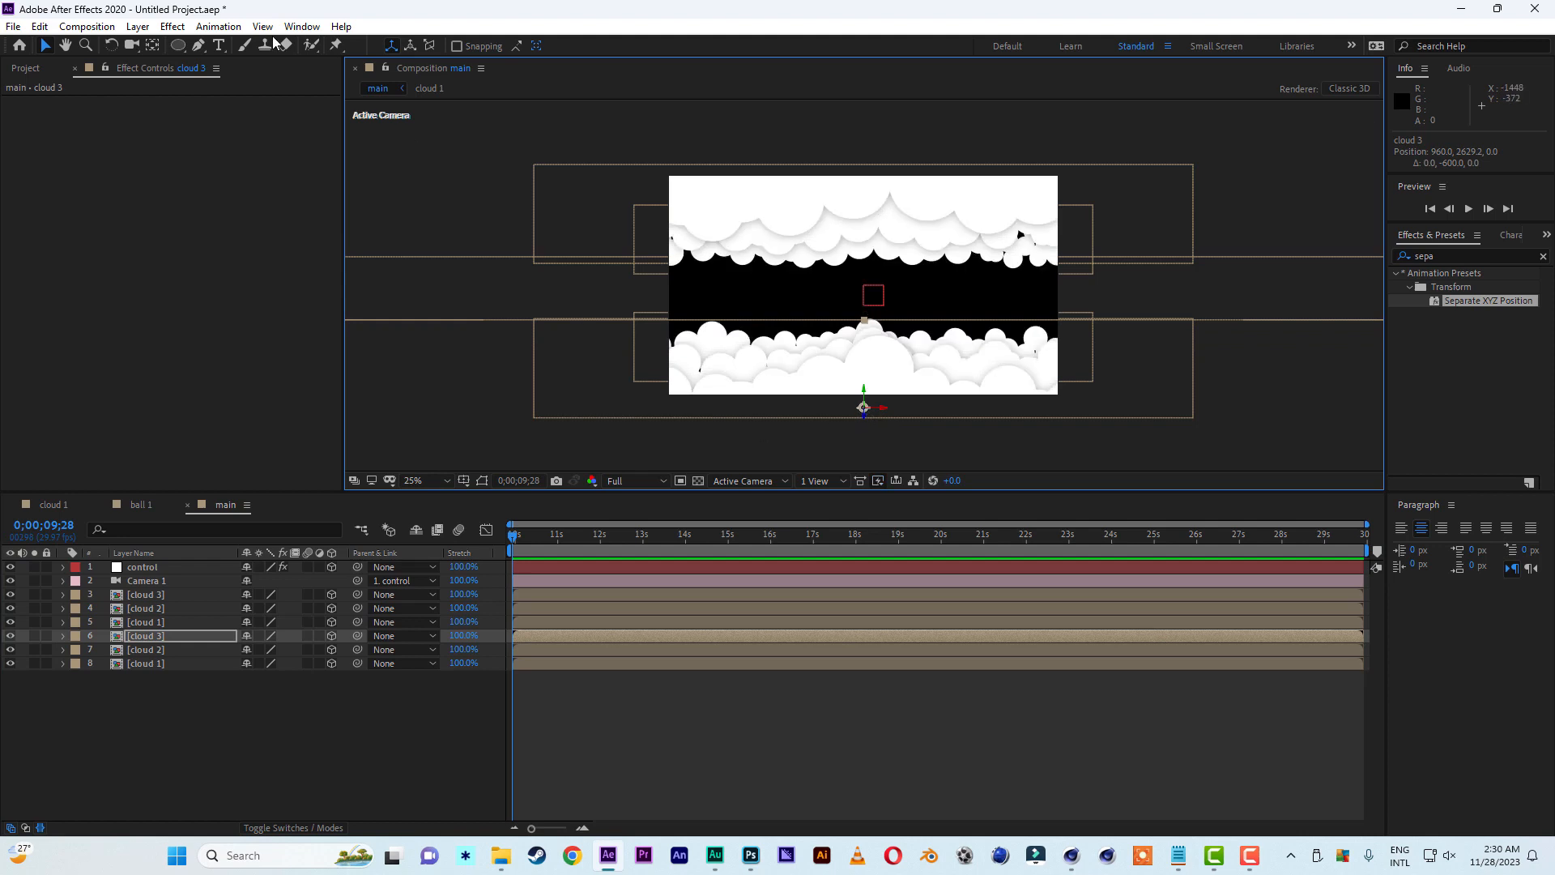
Duplicate the upper cloud 2 layer and replace the copy's source with the ball 1 composition
{"action": "left_click", "coordinate": [24, 68]}
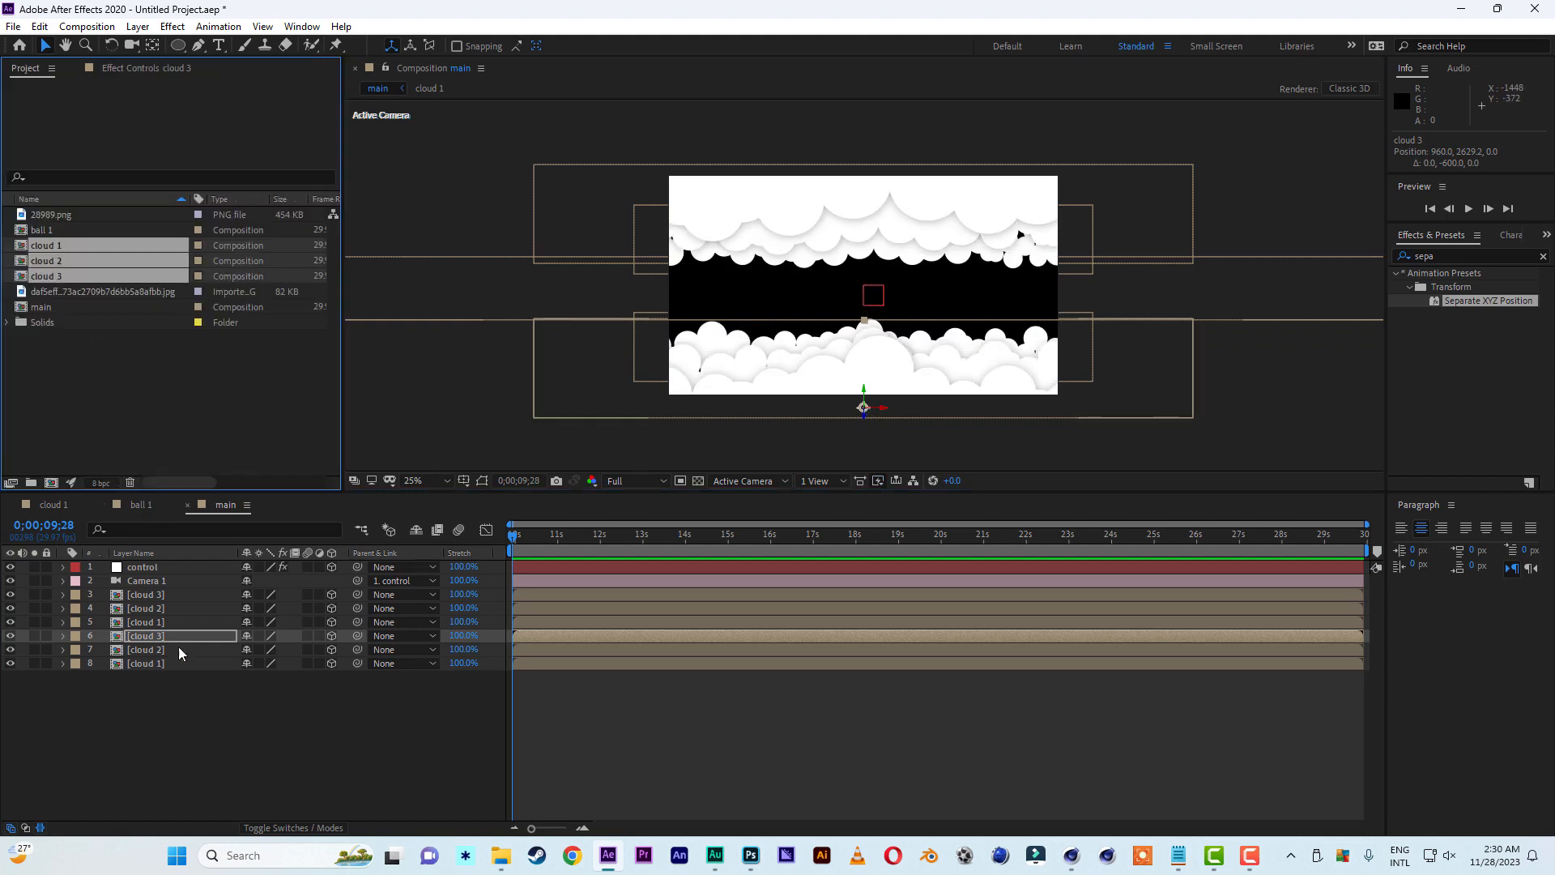
{"action": "left_click", "coordinate": [159, 608]}
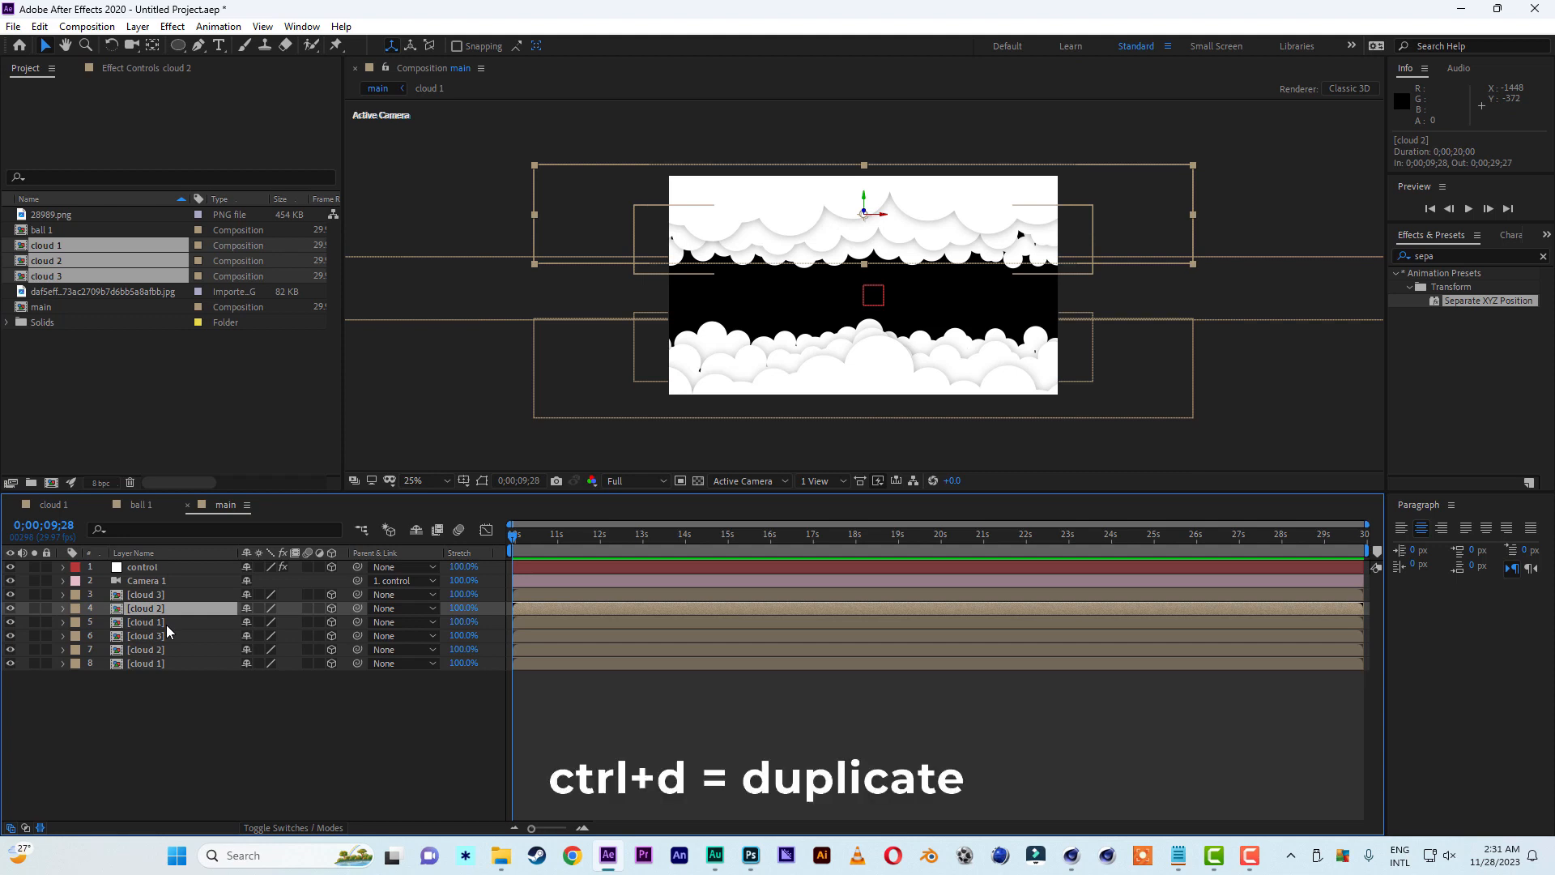
{"action": "key", "text": "ctrl+d"}
{"action": "left_click", "coordinate": [42, 290]}
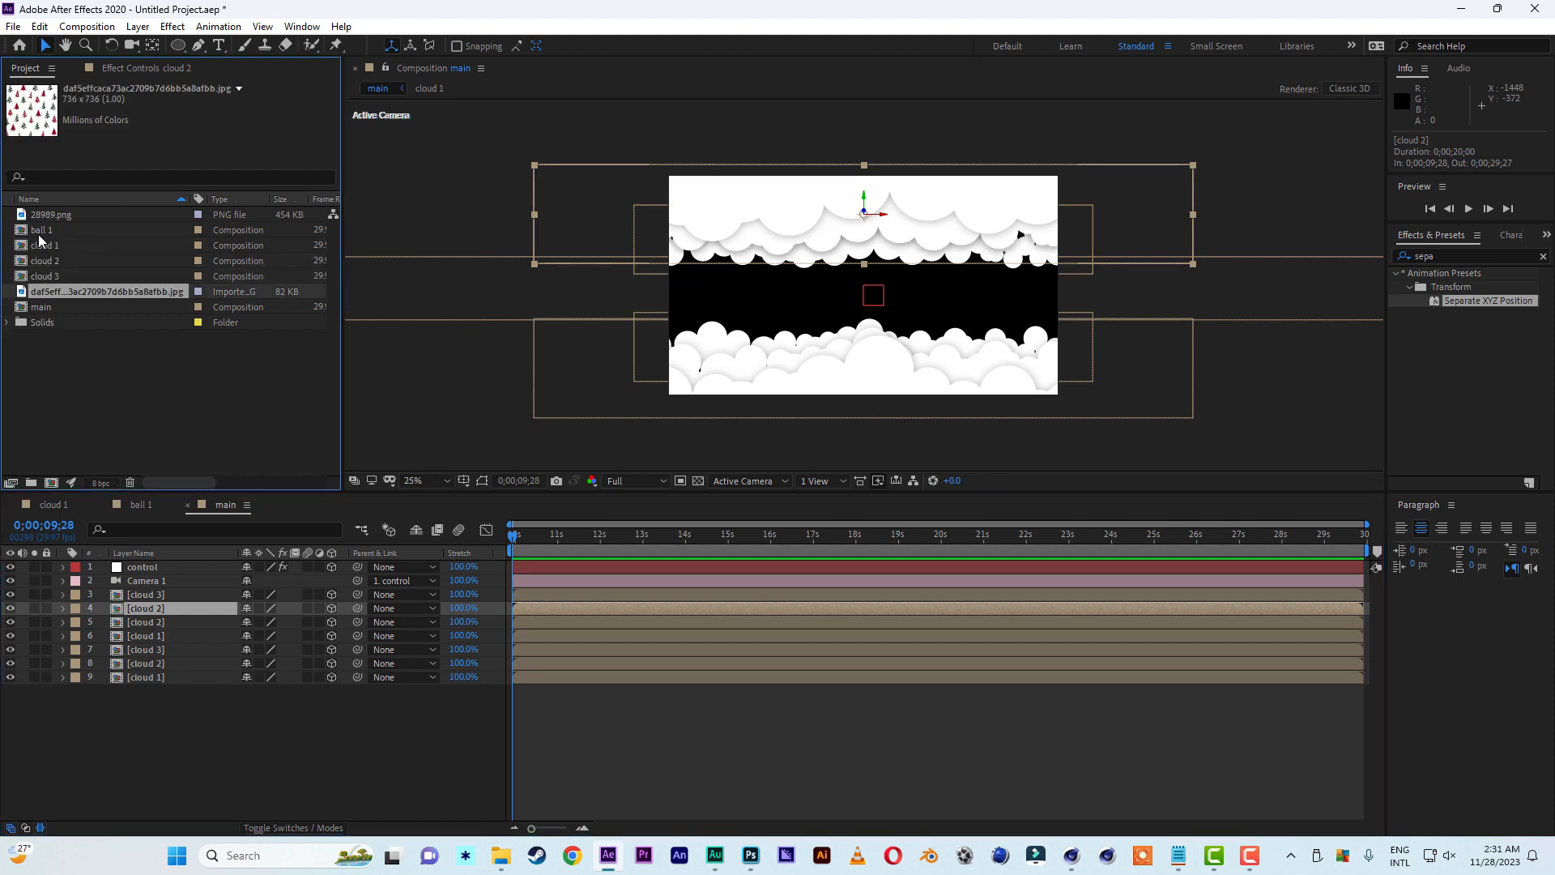
{"action": "left_click", "coordinate": [46, 230]}
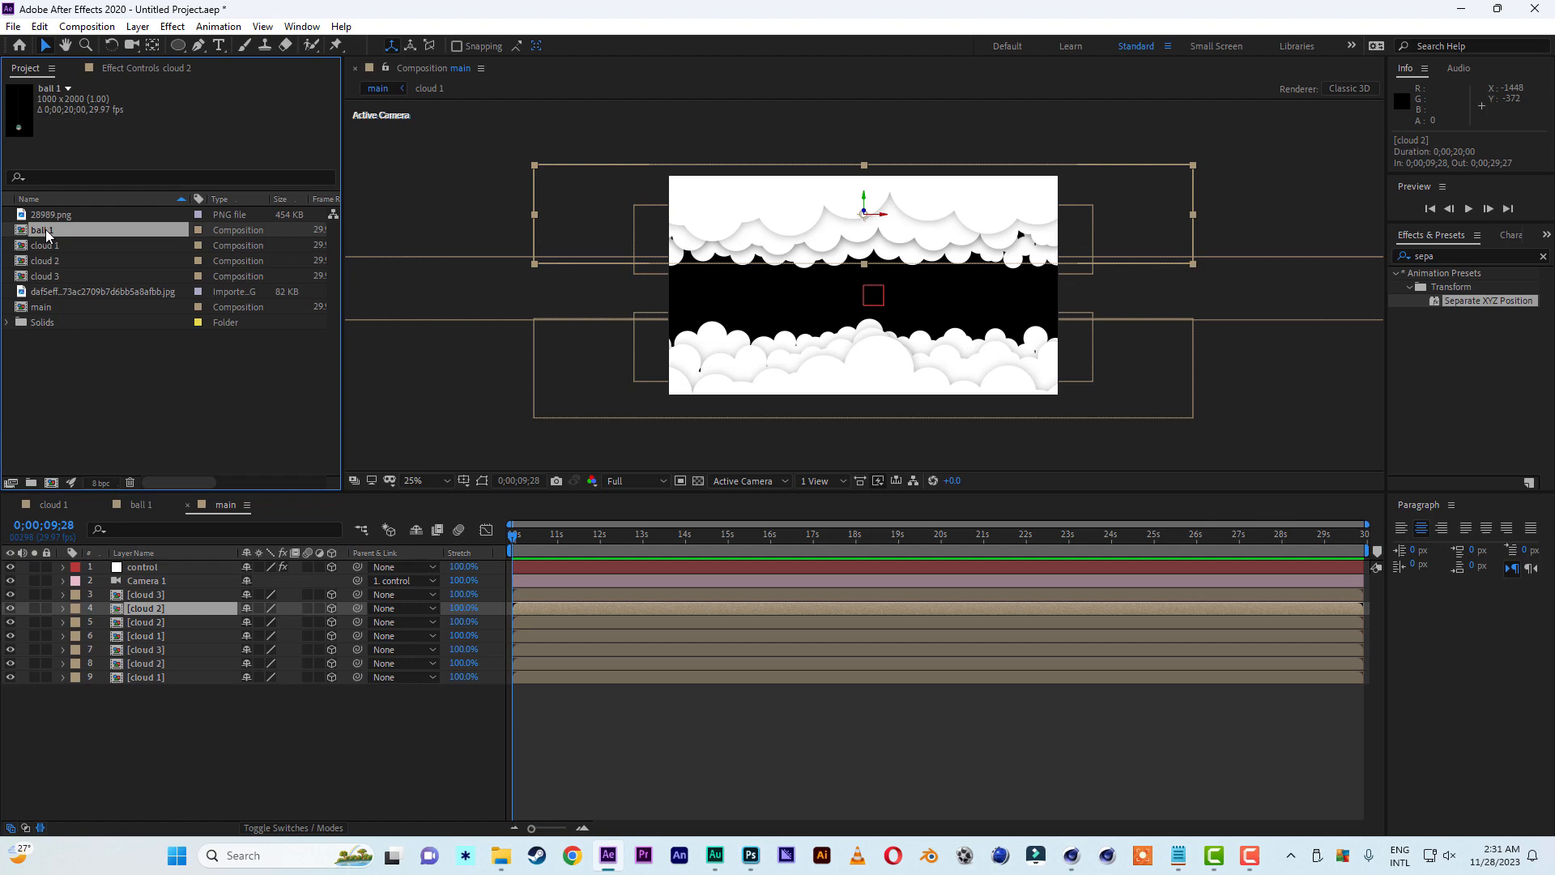
{"action": "left_click_drag", "start_coordinate": [45, 230], "coordinate": [144, 609]}
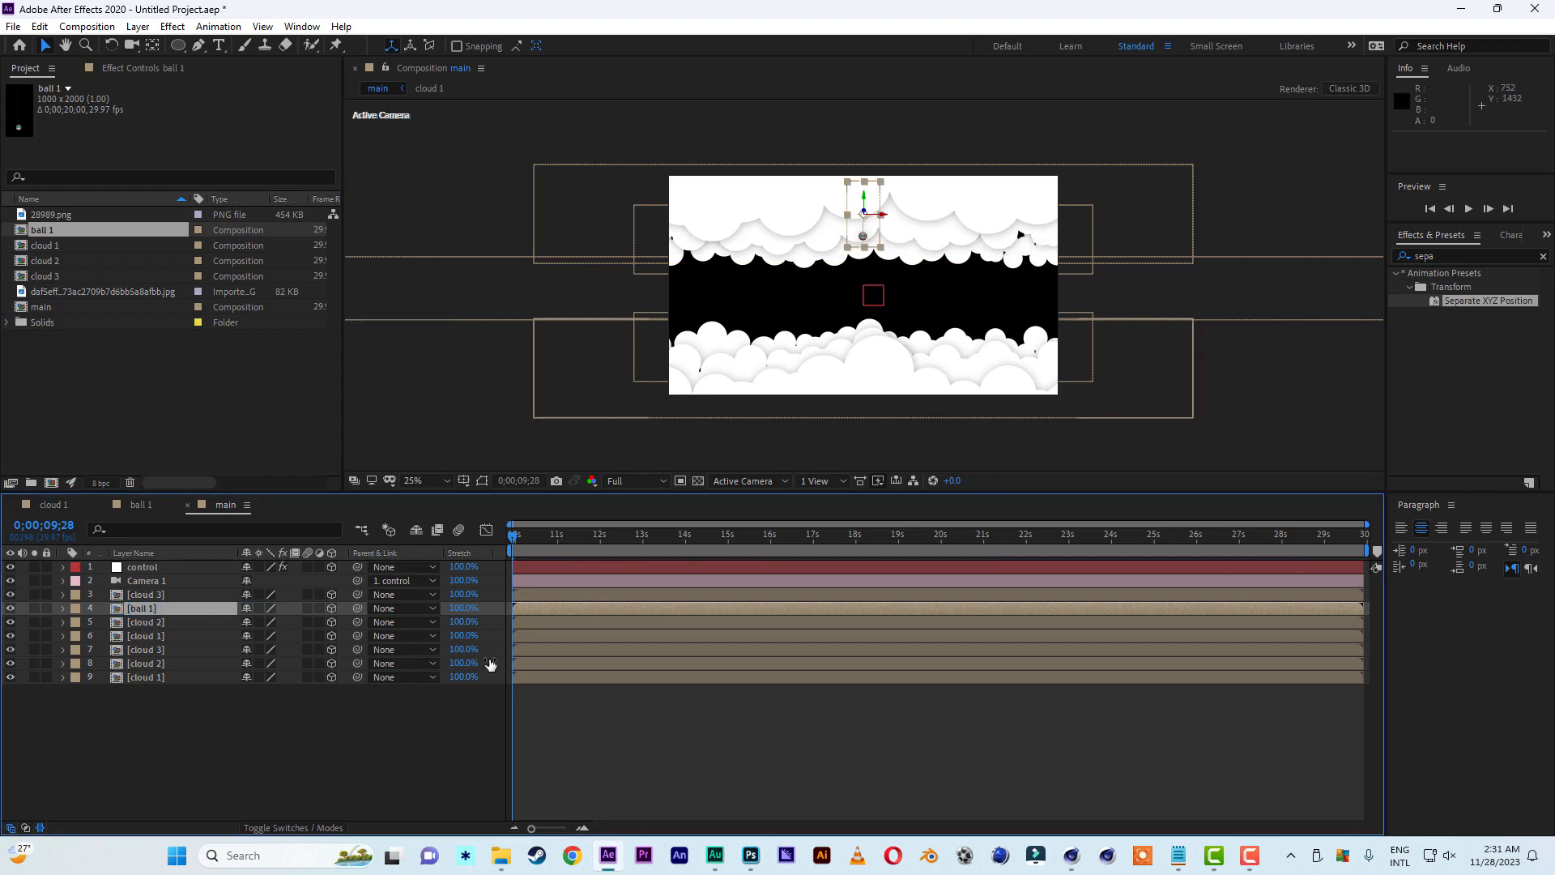
Scale the ball 1 layer to 291% and move it left along the X axis to an X position of about -2512
{"action": "key", "text": "s"}
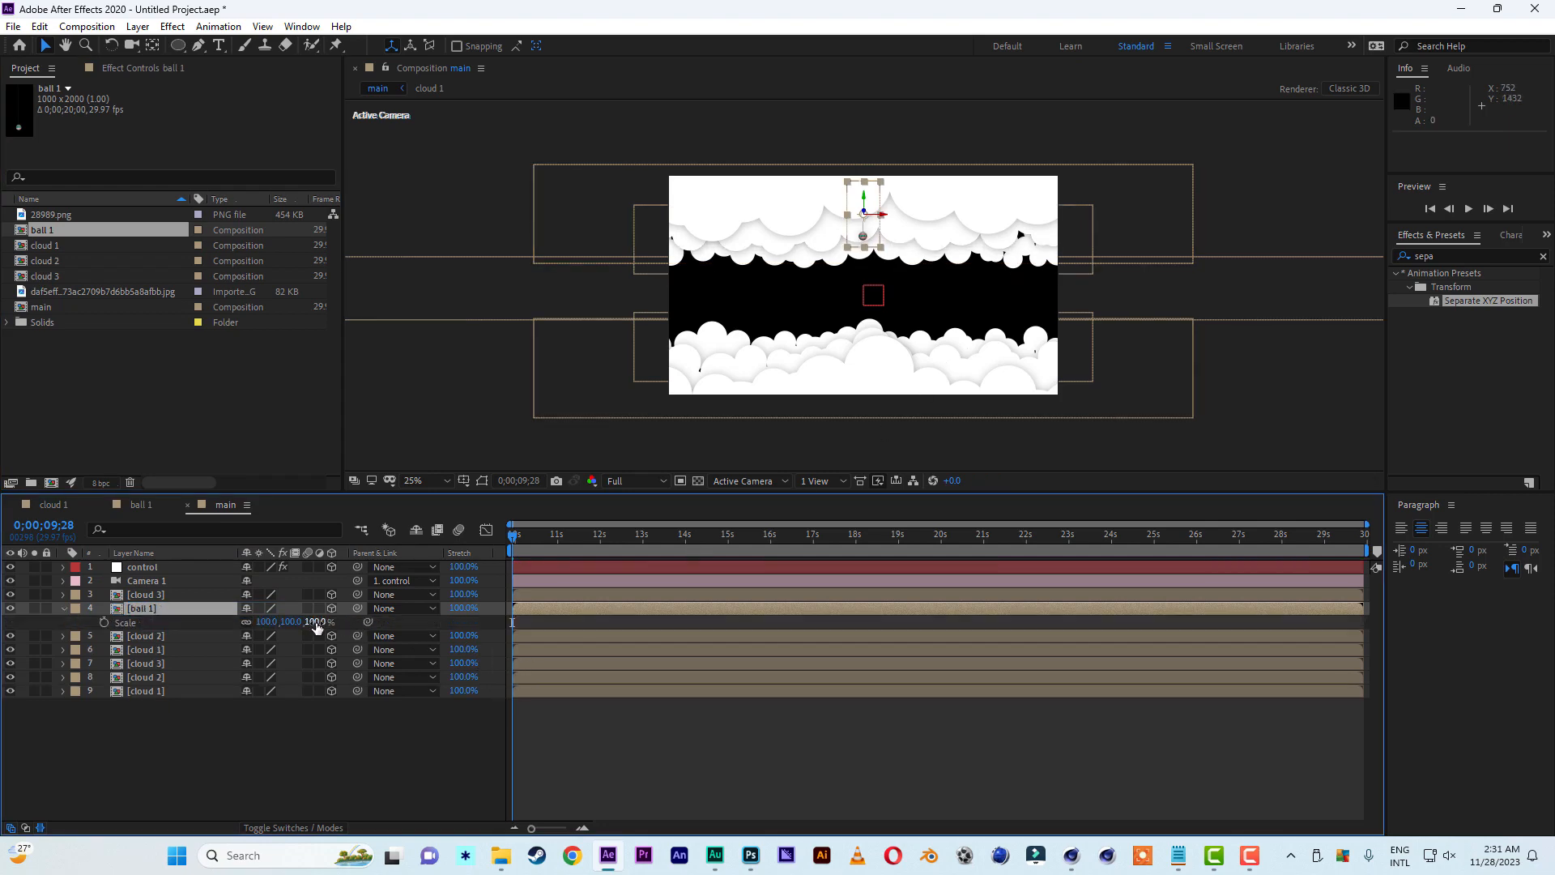
{"action": "left_click_drag", "start_coordinate": [316, 621], "coordinate": [495, 640]}
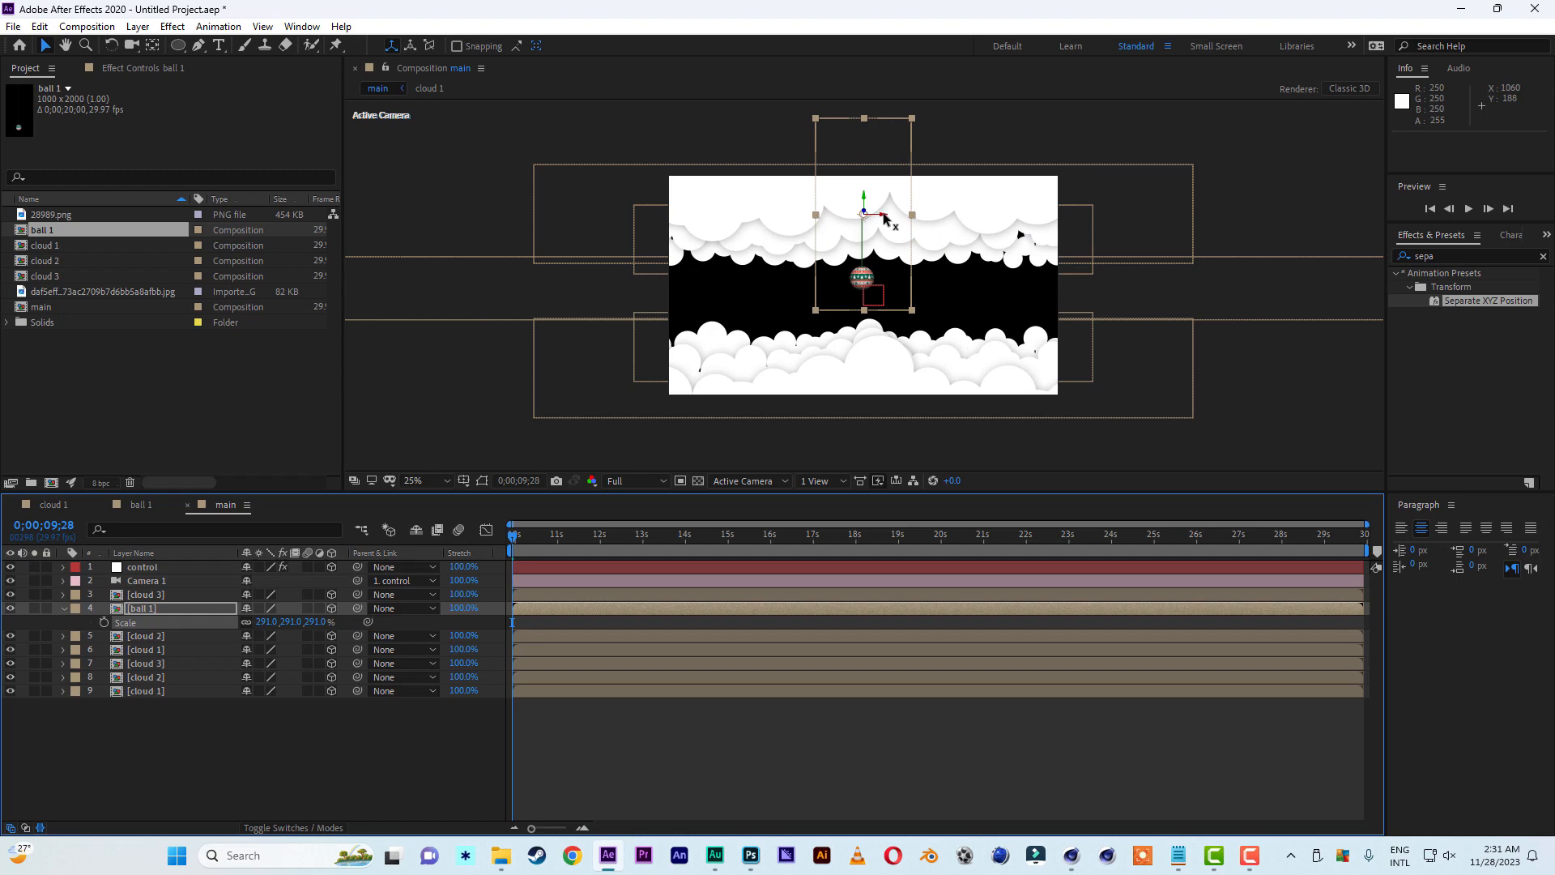
{"action": "left_click_drag", "start_coordinate": [885, 219], "coordinate": [145, 271]}
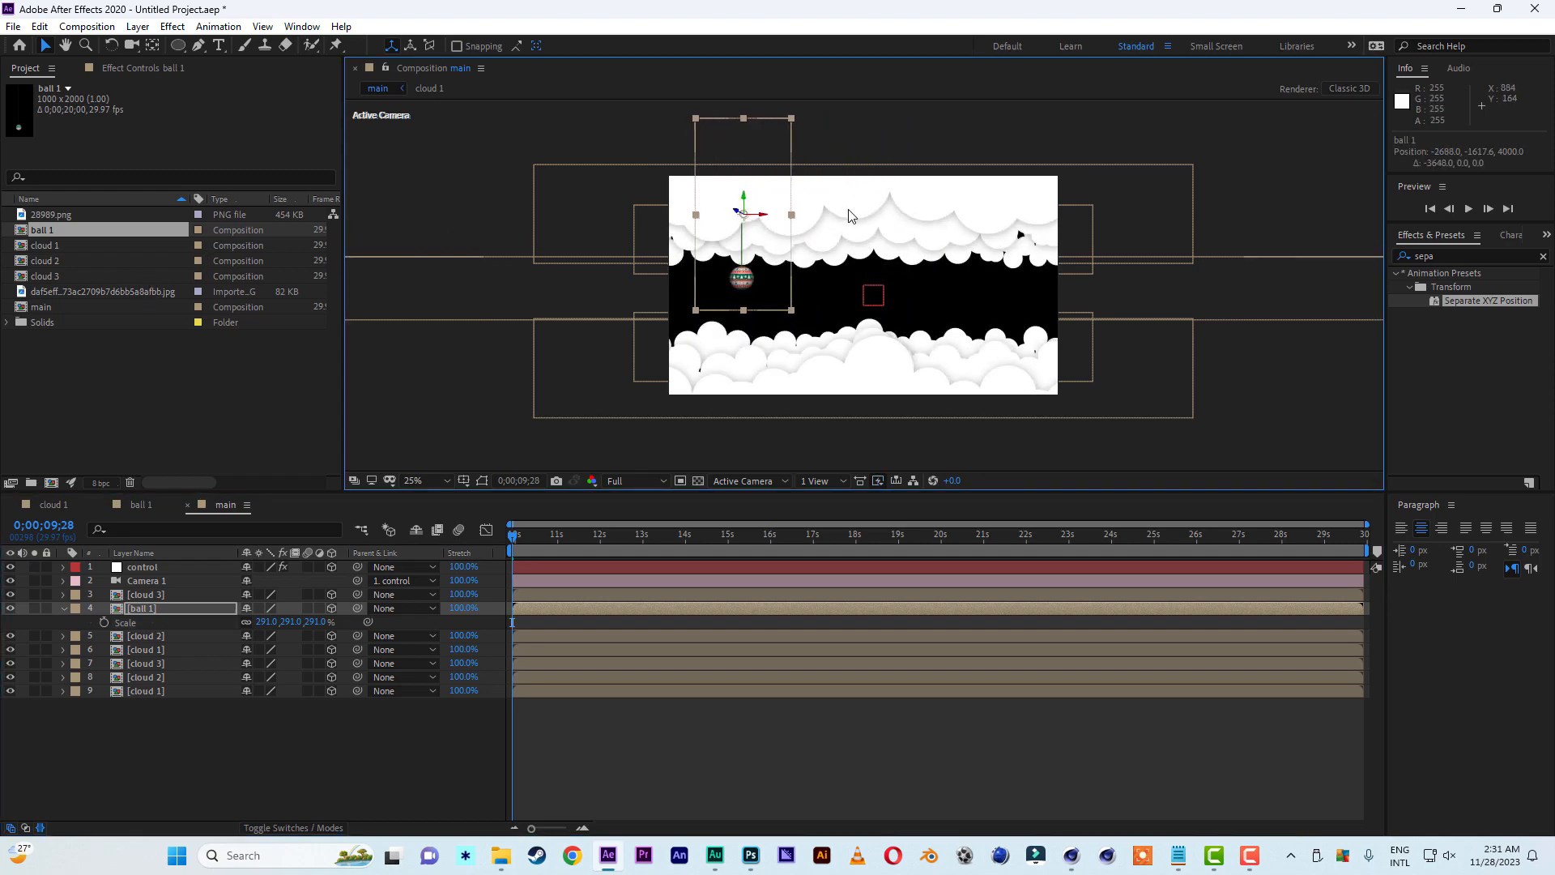
{"action": "scroll", "coordinate": [848, 211], "scroll_direction": "down", "scroll_amount": 1}
{"action": "scroll", "coordinate": [849, 211], "scroll_direction": "up", "scroll_amount": 2}
{"action": "scroll", "coordinate": [848, 211], "scroll_direction": "down", "scroll_amount": 1}
{"action": "left_click_drag", "start_coordinate": [762, 214], "coordinate": [798, 216]}
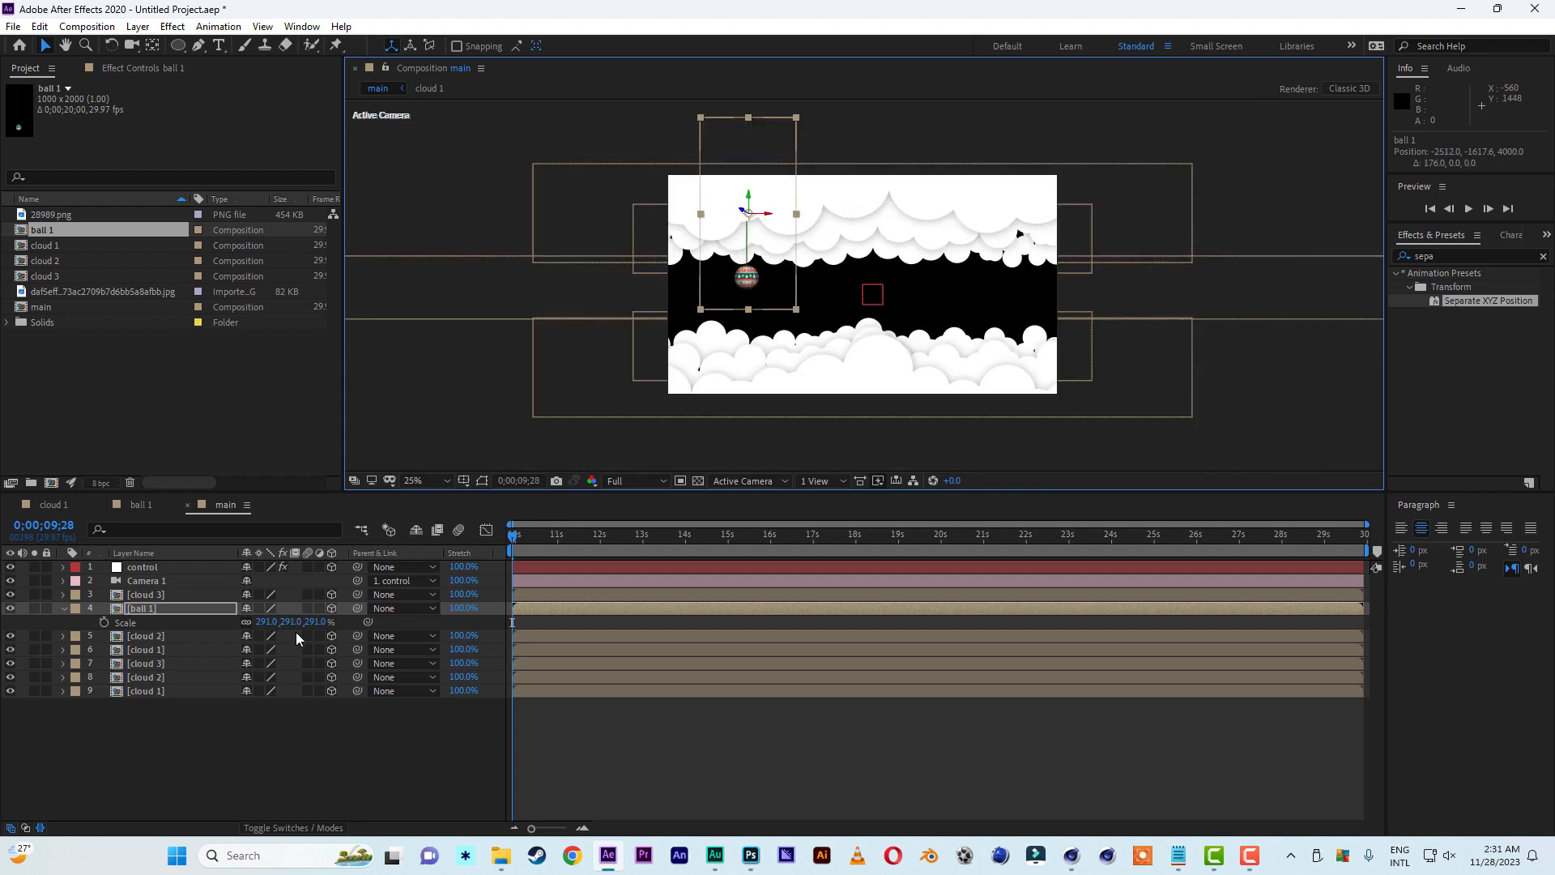
Scale the ball 1 layer to 317%, then duplicate it and move the copy to about X 5628, Y -874
{"action": "left_click_drag", "start_coordinate": [313, 621], "coordinate": [337, 624]}
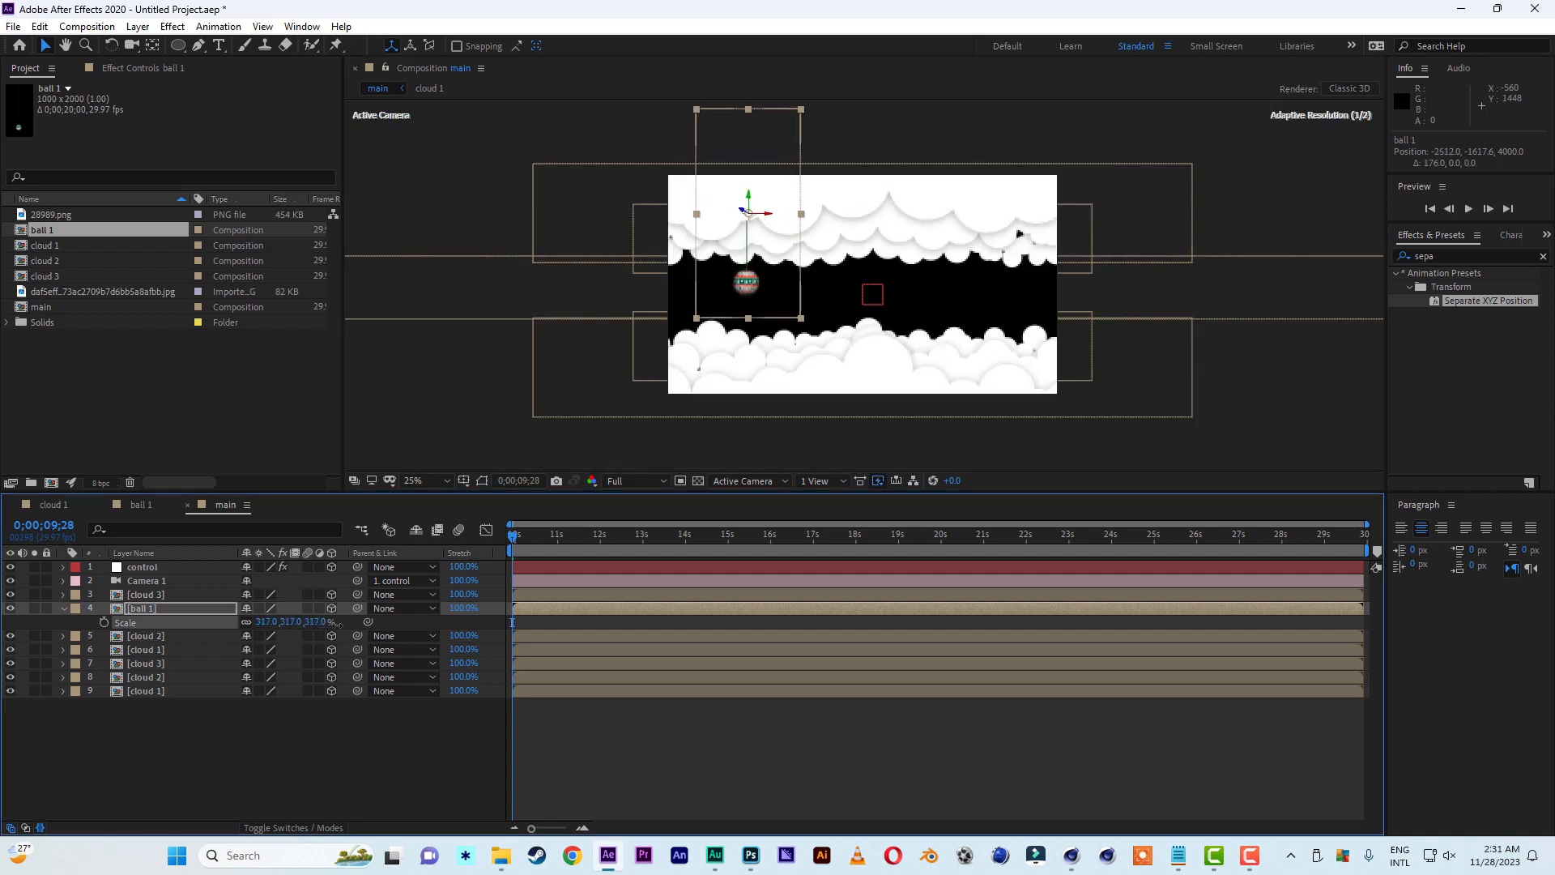
{"action": "left_click", "coordinate": [167, 607]}
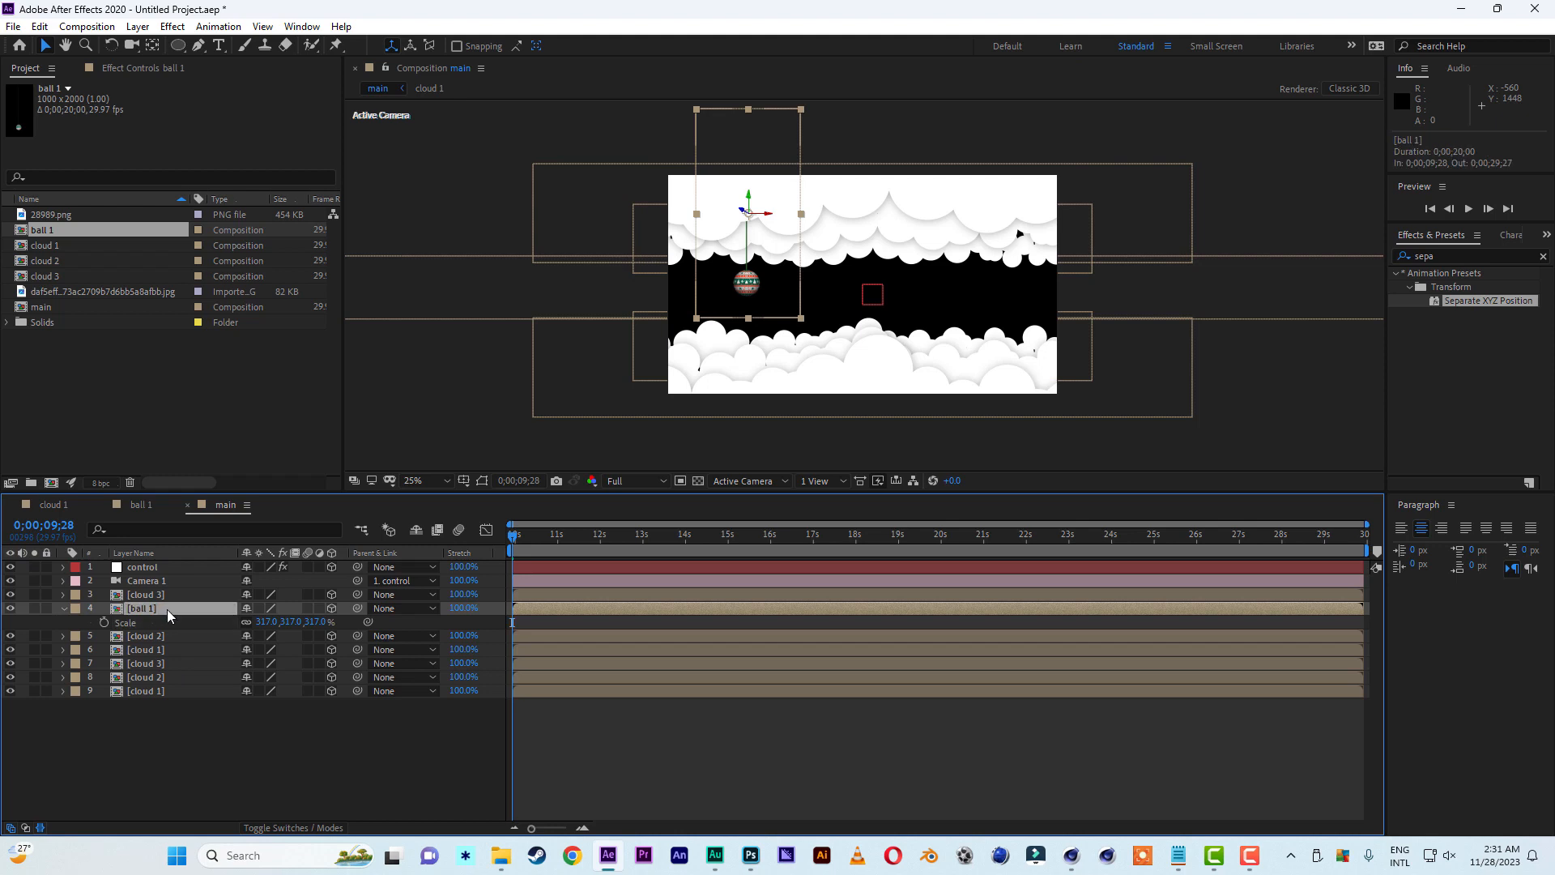
{"action": "key", "text": "ctrl+d"}
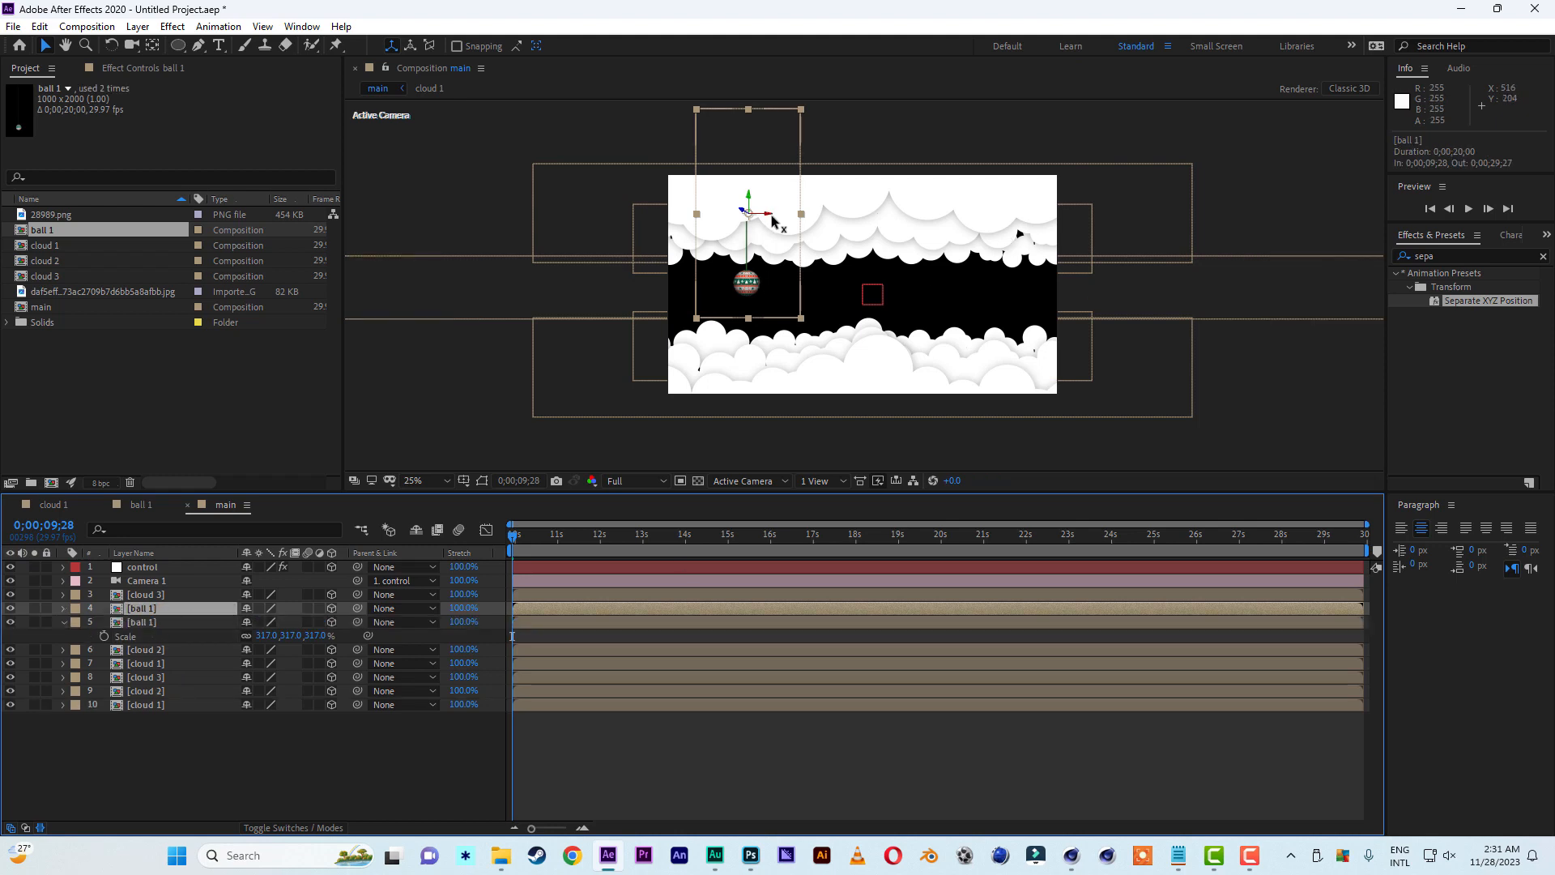
{"action": "left_click_drag", "start_coordinate": [768, 219], "coordinate": [1022, 348]}
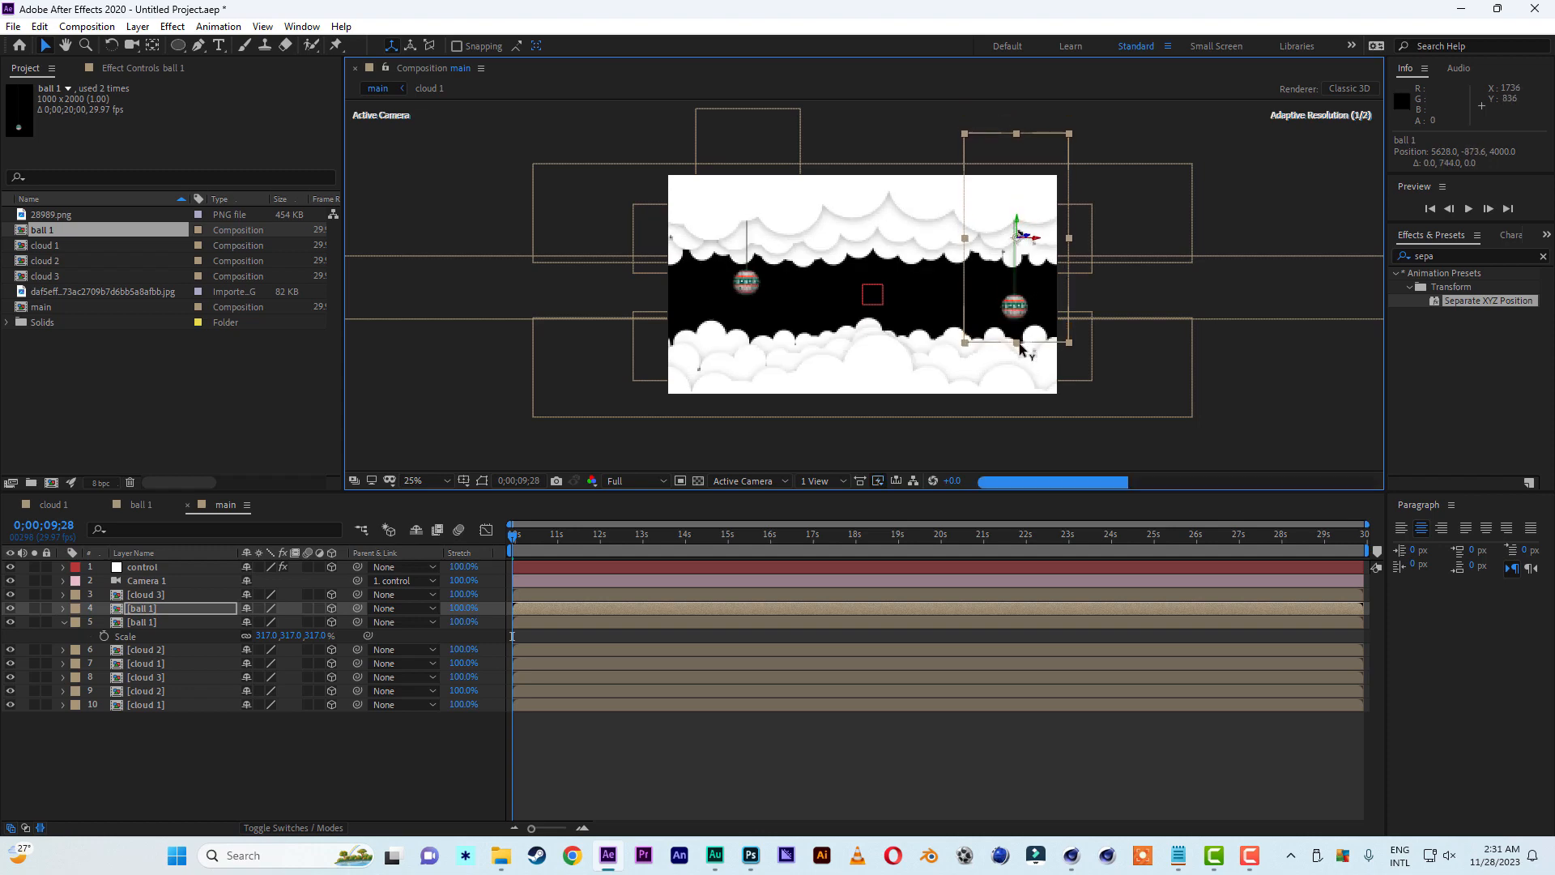
Move the anchor points of both ball 1 layers straight up above their hanging strings with the Pan Behind tool
{"action": "left_click", "coordinate": [151, 46]}
{"action": "left_click_drag", "start_coordinate": [1018, 239], "coordinate": [1018, 195]}
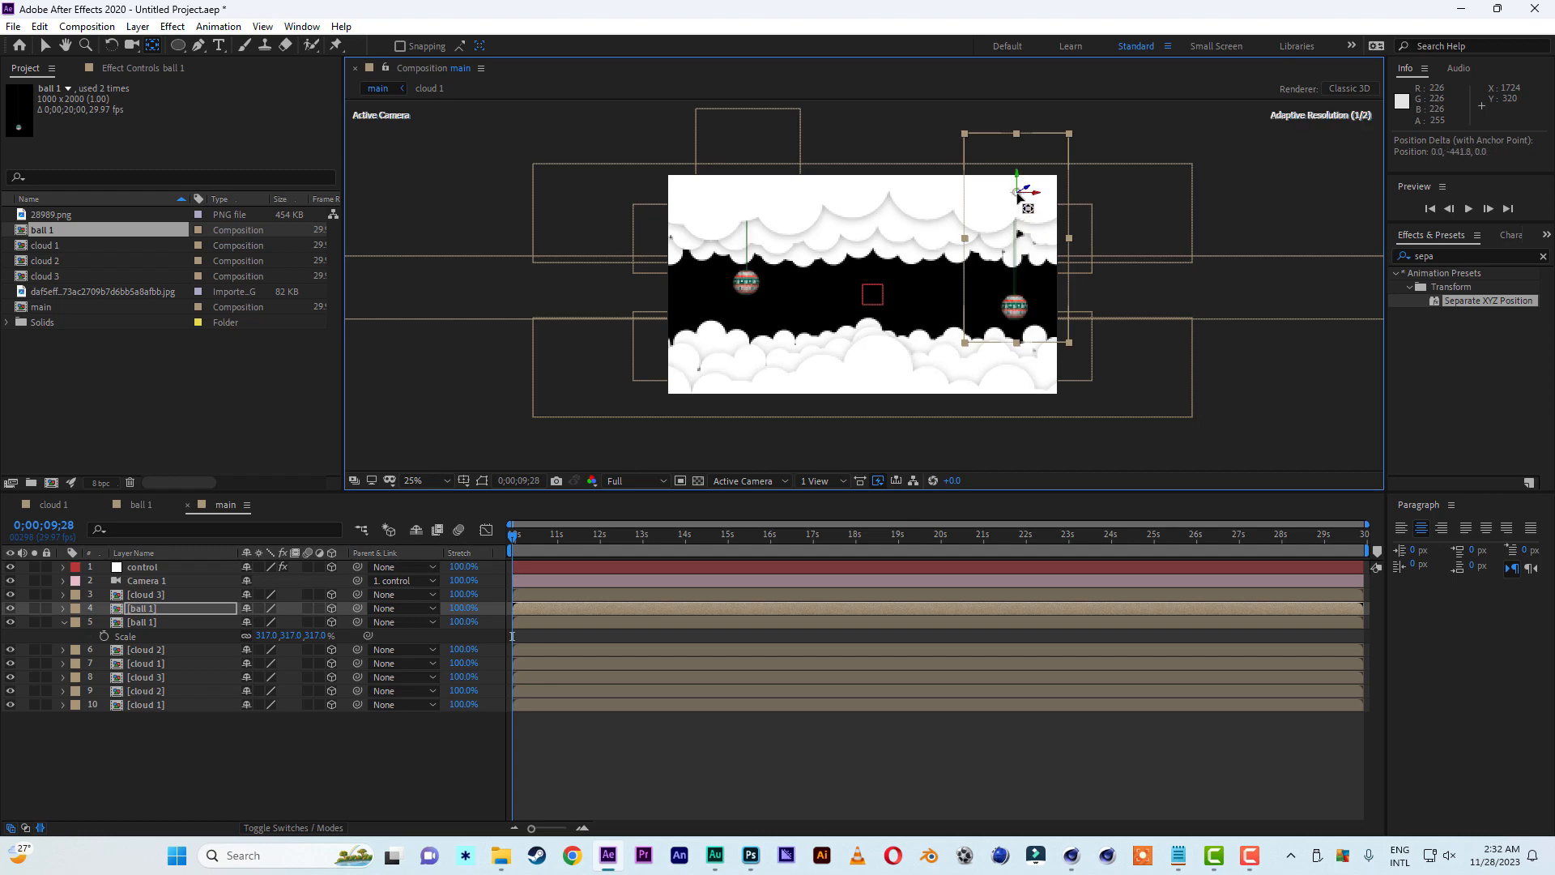
{"action": "left_click", "coordinate": [153, 624]}
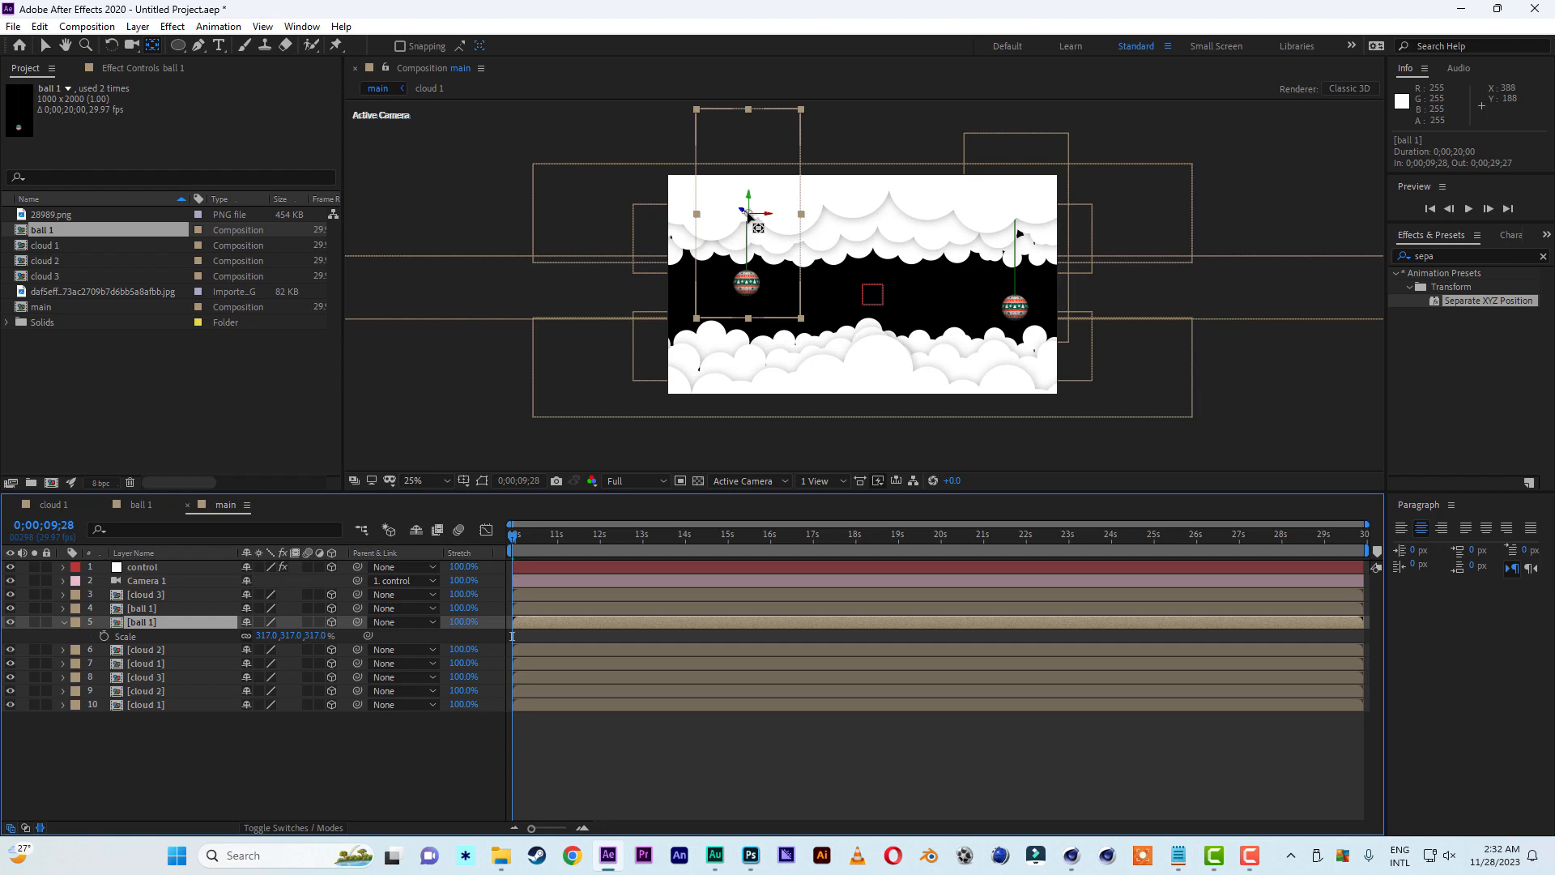
{"action": "left_click_drag", "start_coordinate": [748, 216], "coordinate": [747, 195]}
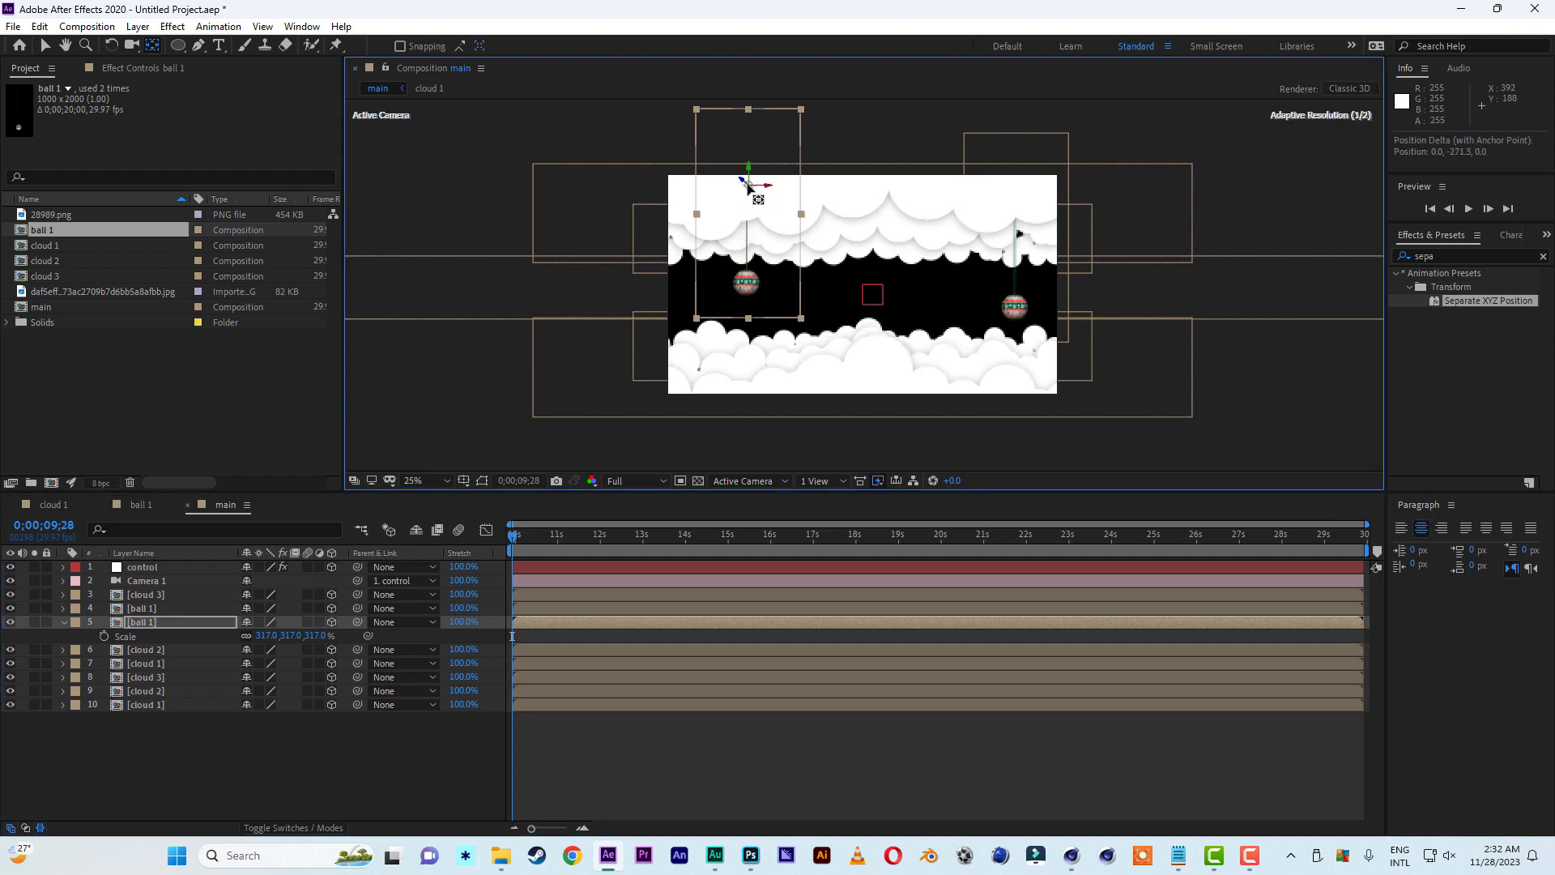
{"action": "left_click", "coordinate": [47, 46]}
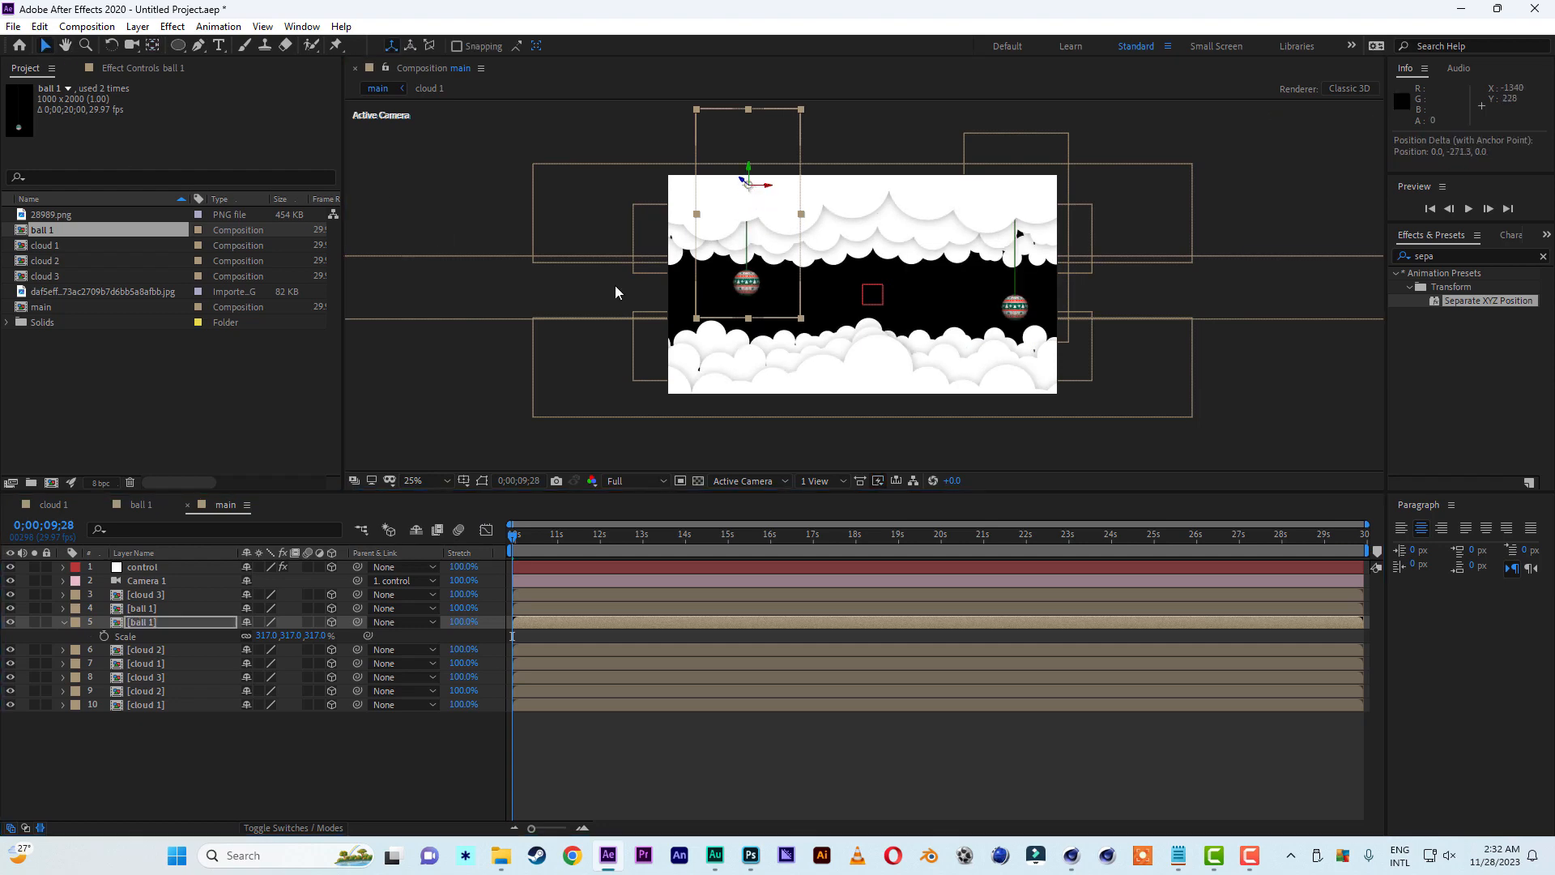
{"action": "left_click", "coordinate": [64, 622]}
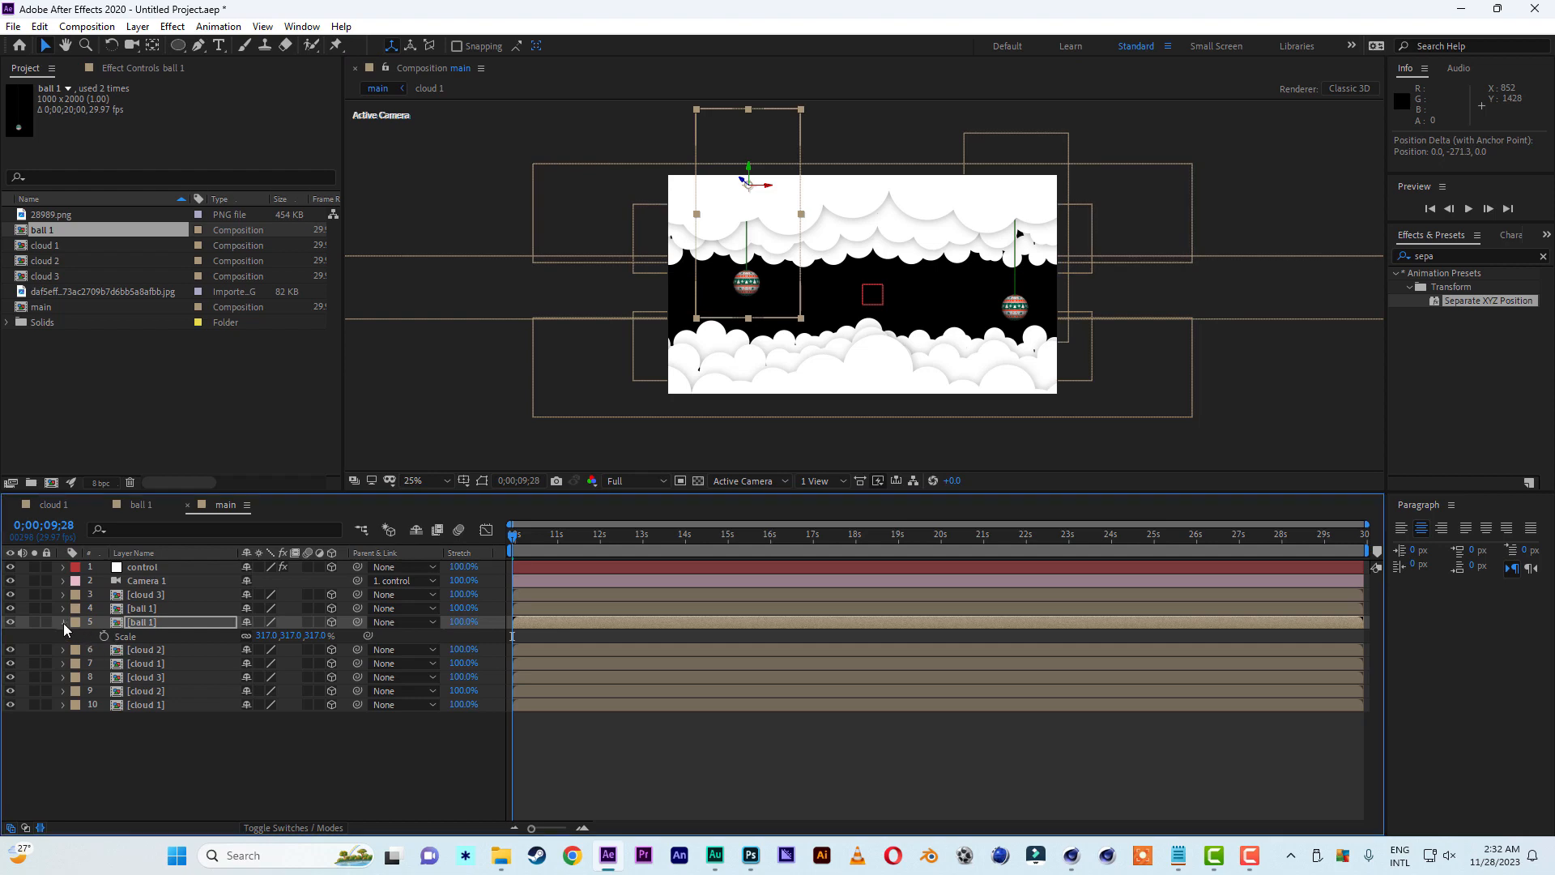
Duplicate the right-hand ball 1 layer, scale the copy to 221% and shift it slightly left along the X axis
{"action": "left_click", "coordinate": [151, 608]}
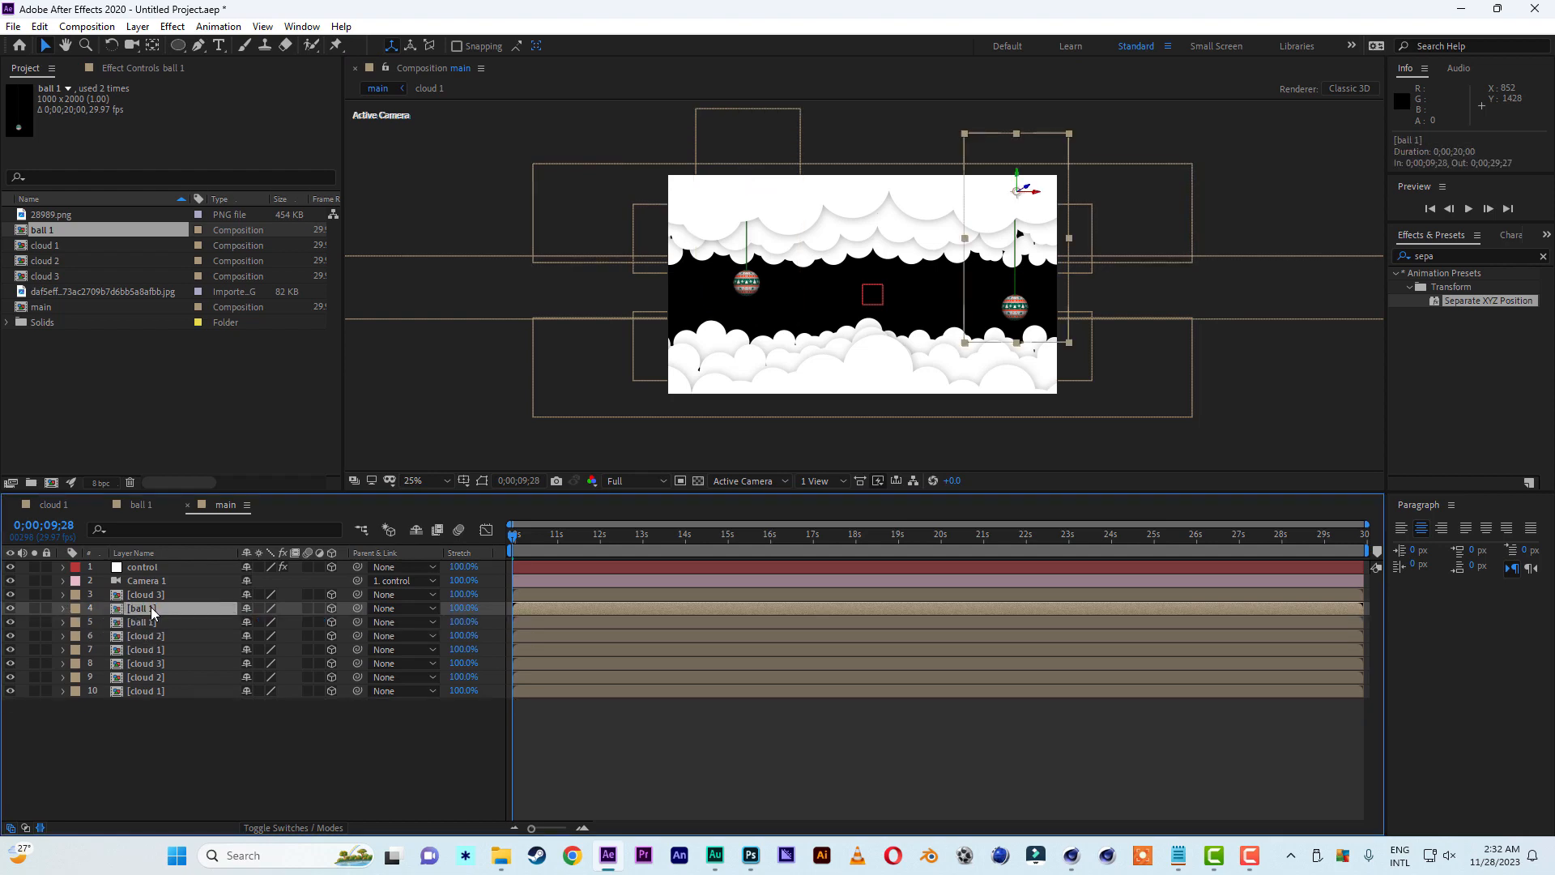
{"action": "key", "text": "ctrl+d"}
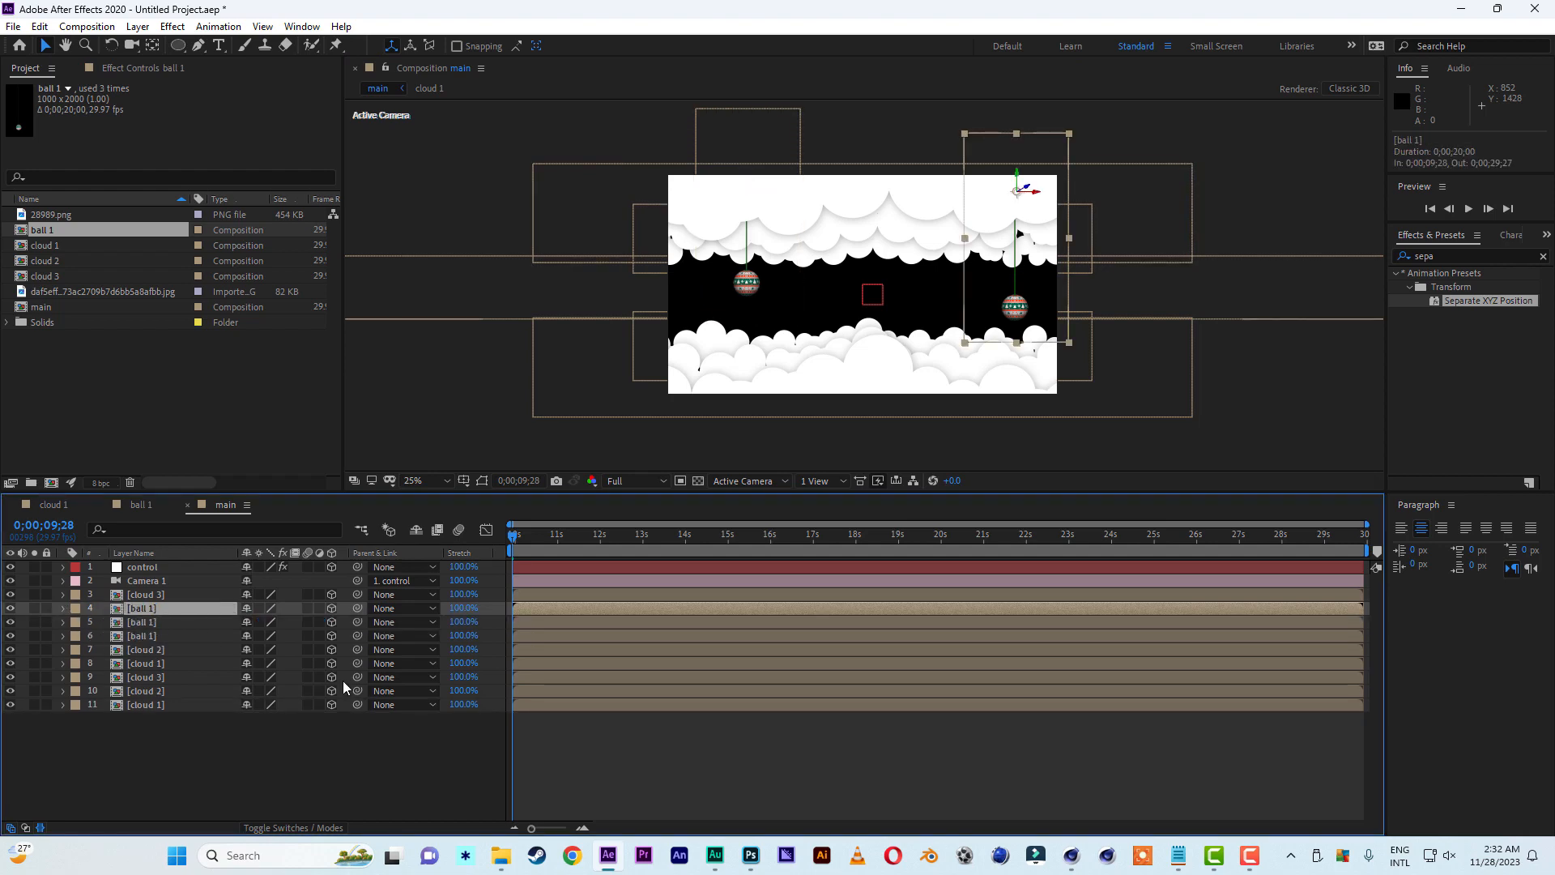
{"action": "key", "text": "s"}
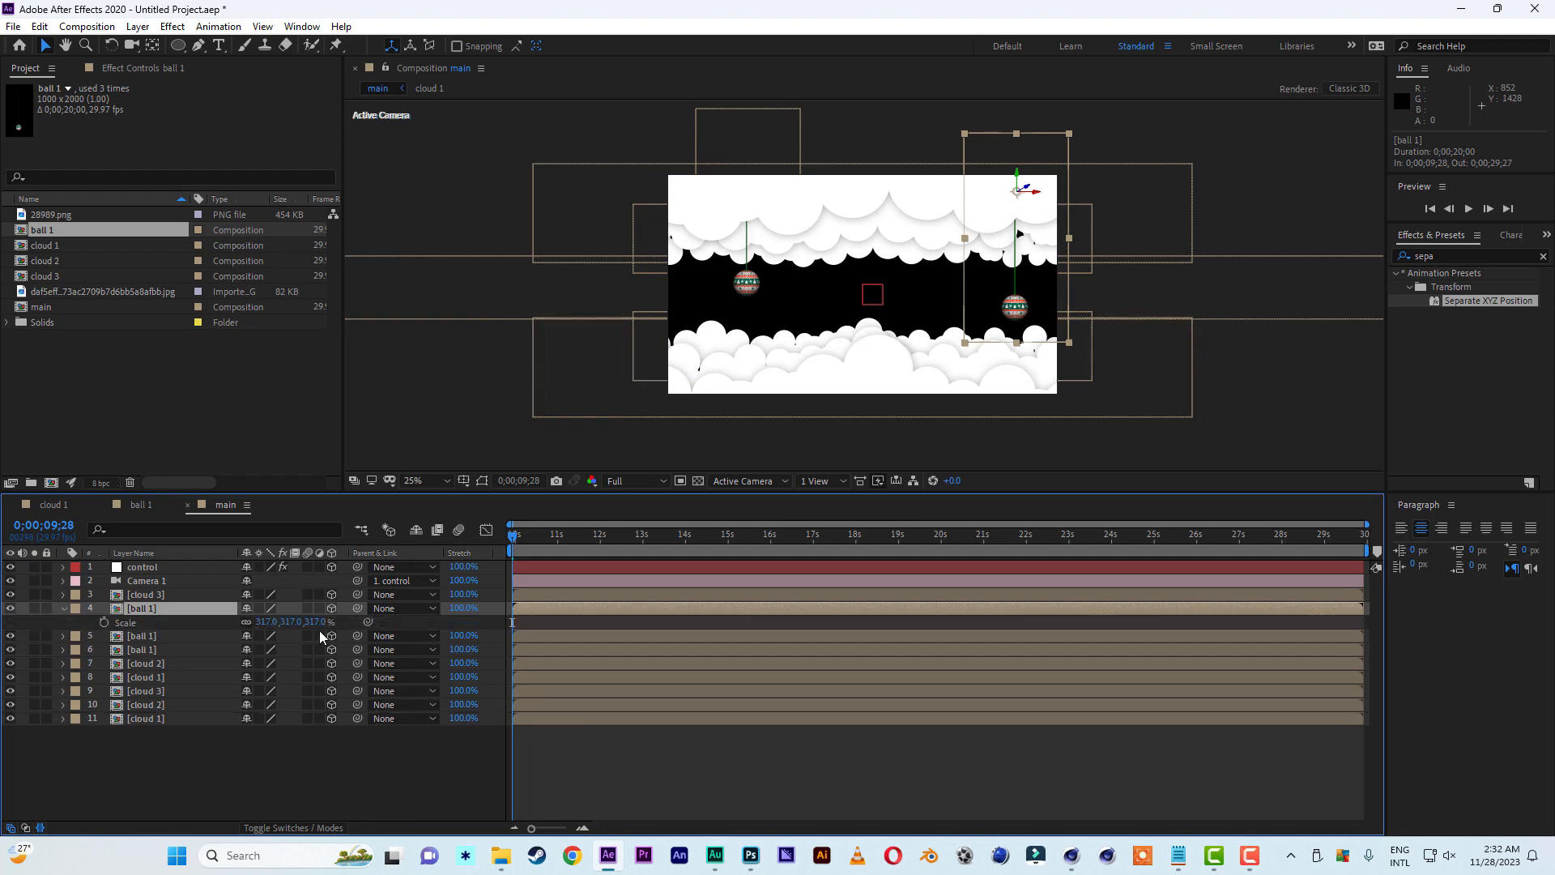
{"action": "left_click_drag", "start_coordinate": [314, 621], "coordinate": [240, 623]}
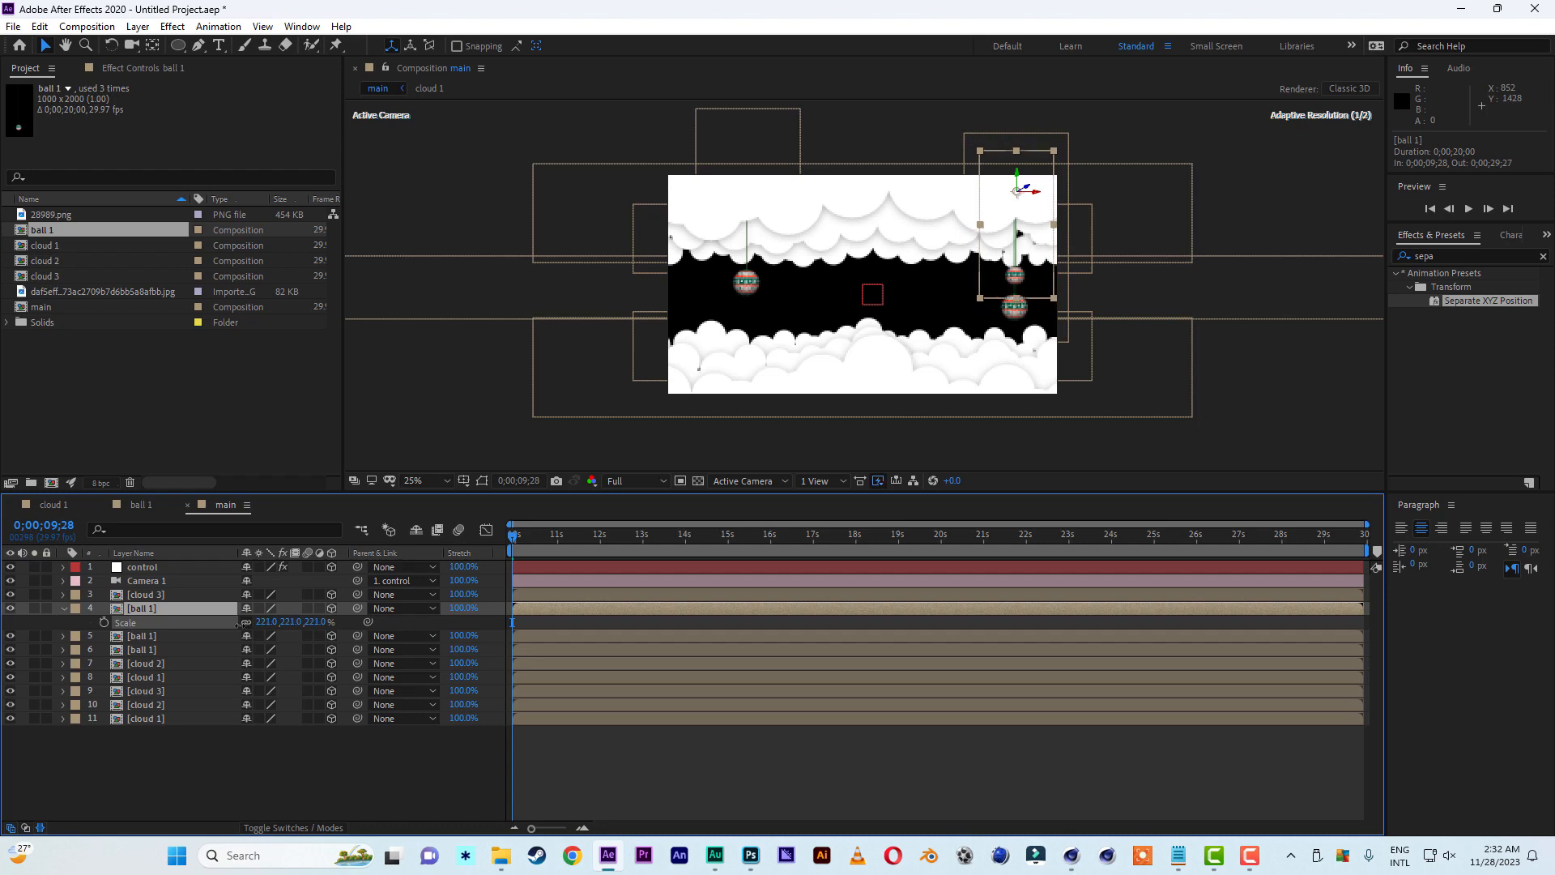
{"action": "left_click_drag", "start_coordinate": [1040, 194], "coordinate": [970, 204]}
Duplicate the 221% ball layer and move the copy right along the X axis to an X position of about 5956
{"action": "left_click", "coordinate": [140, 607]}
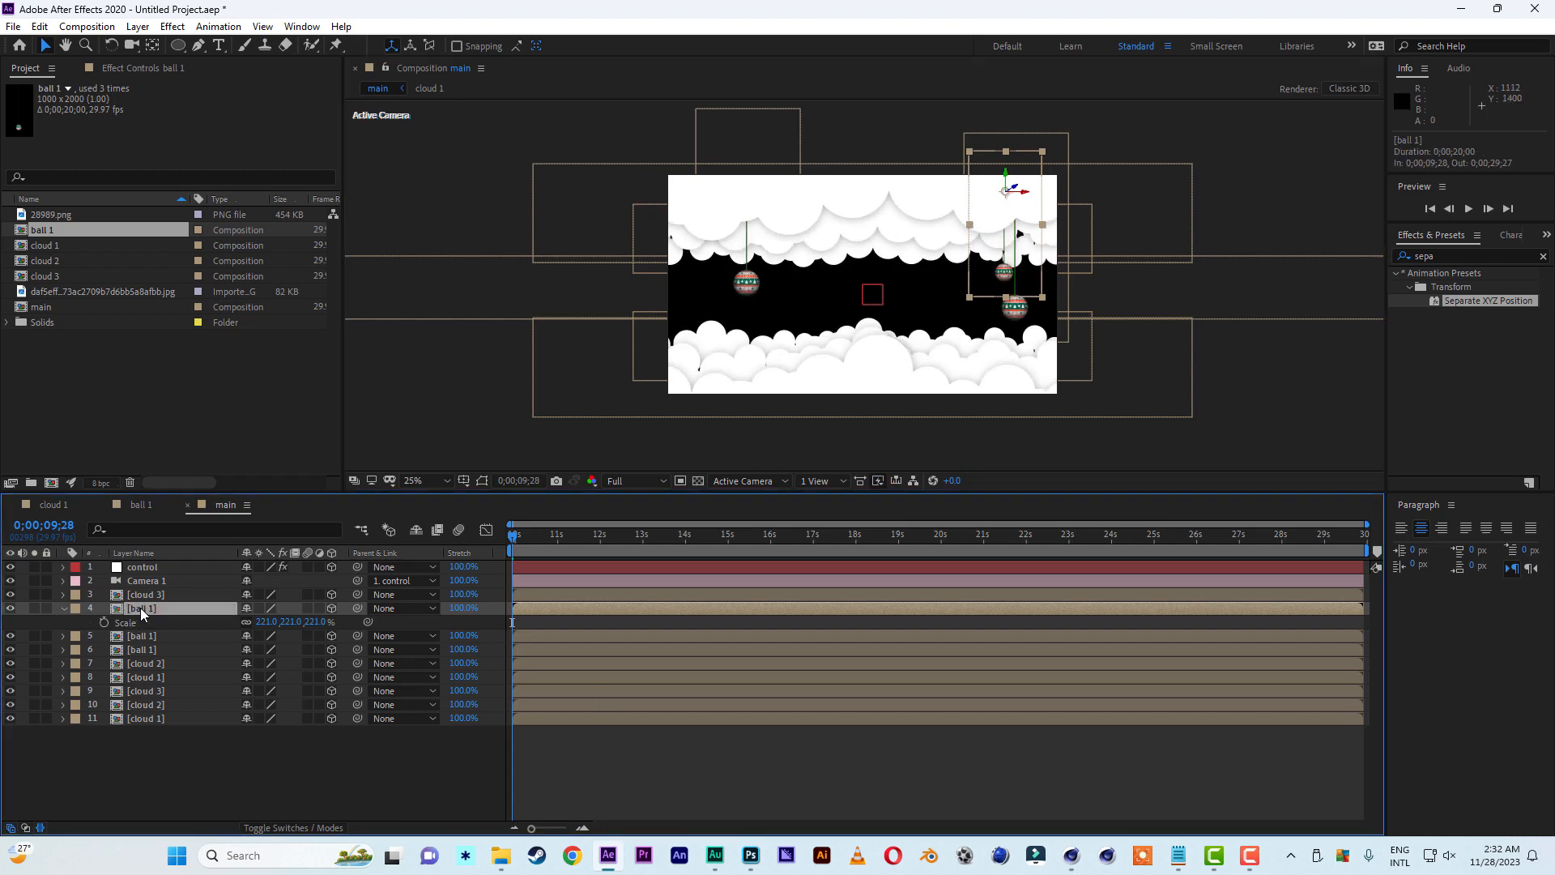
{"action": "key", "text": "ctrl+d"}
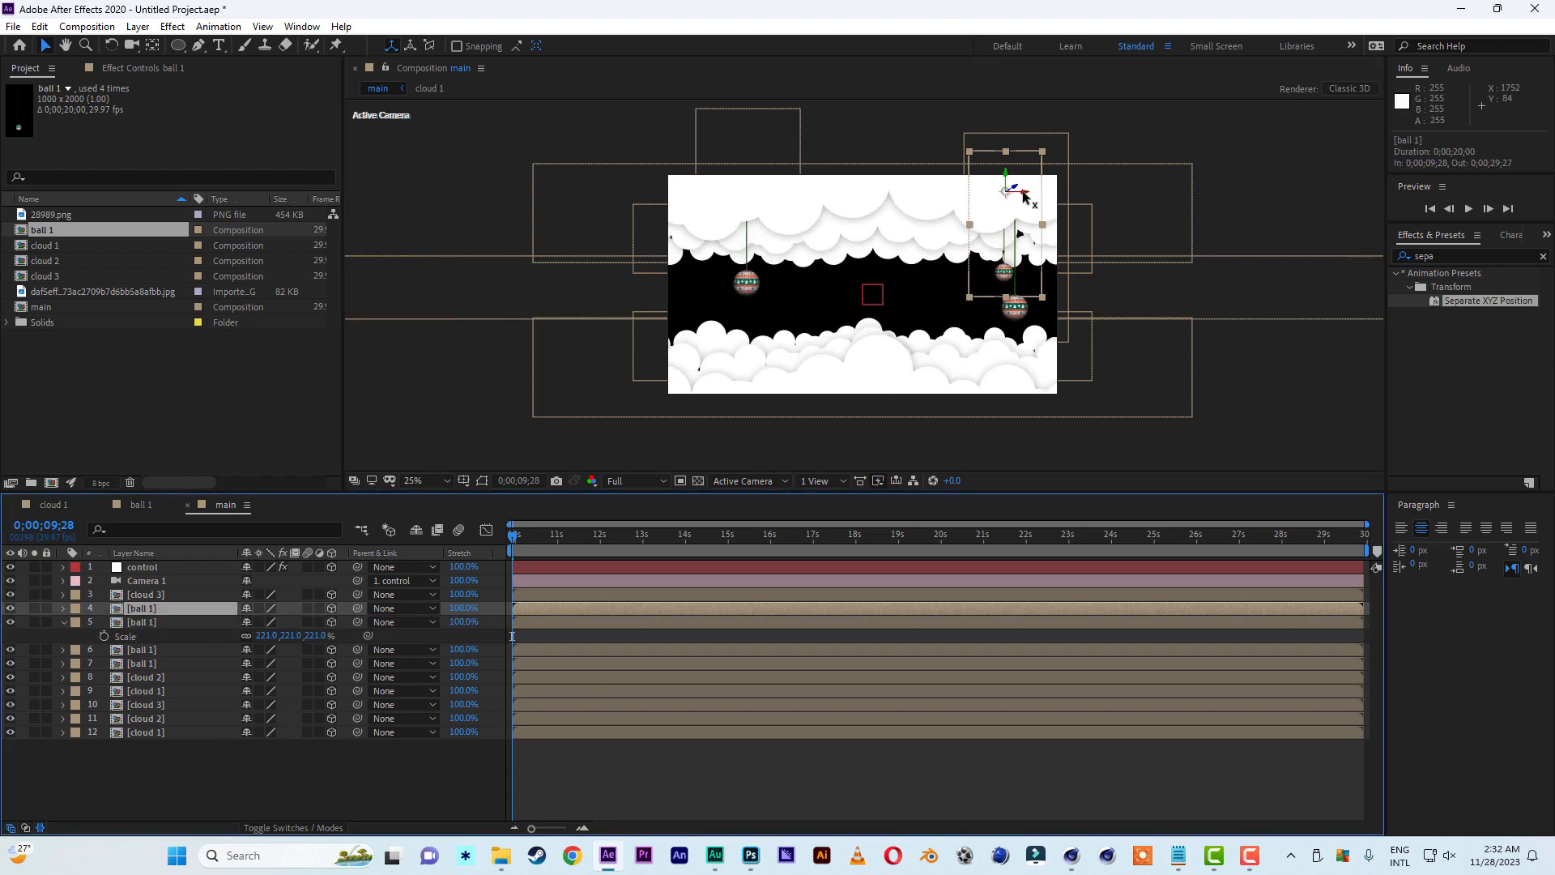
{"action": "left_click_drag", "start_coordinate": [1034, 197], "coordinate": [1158, 198]}
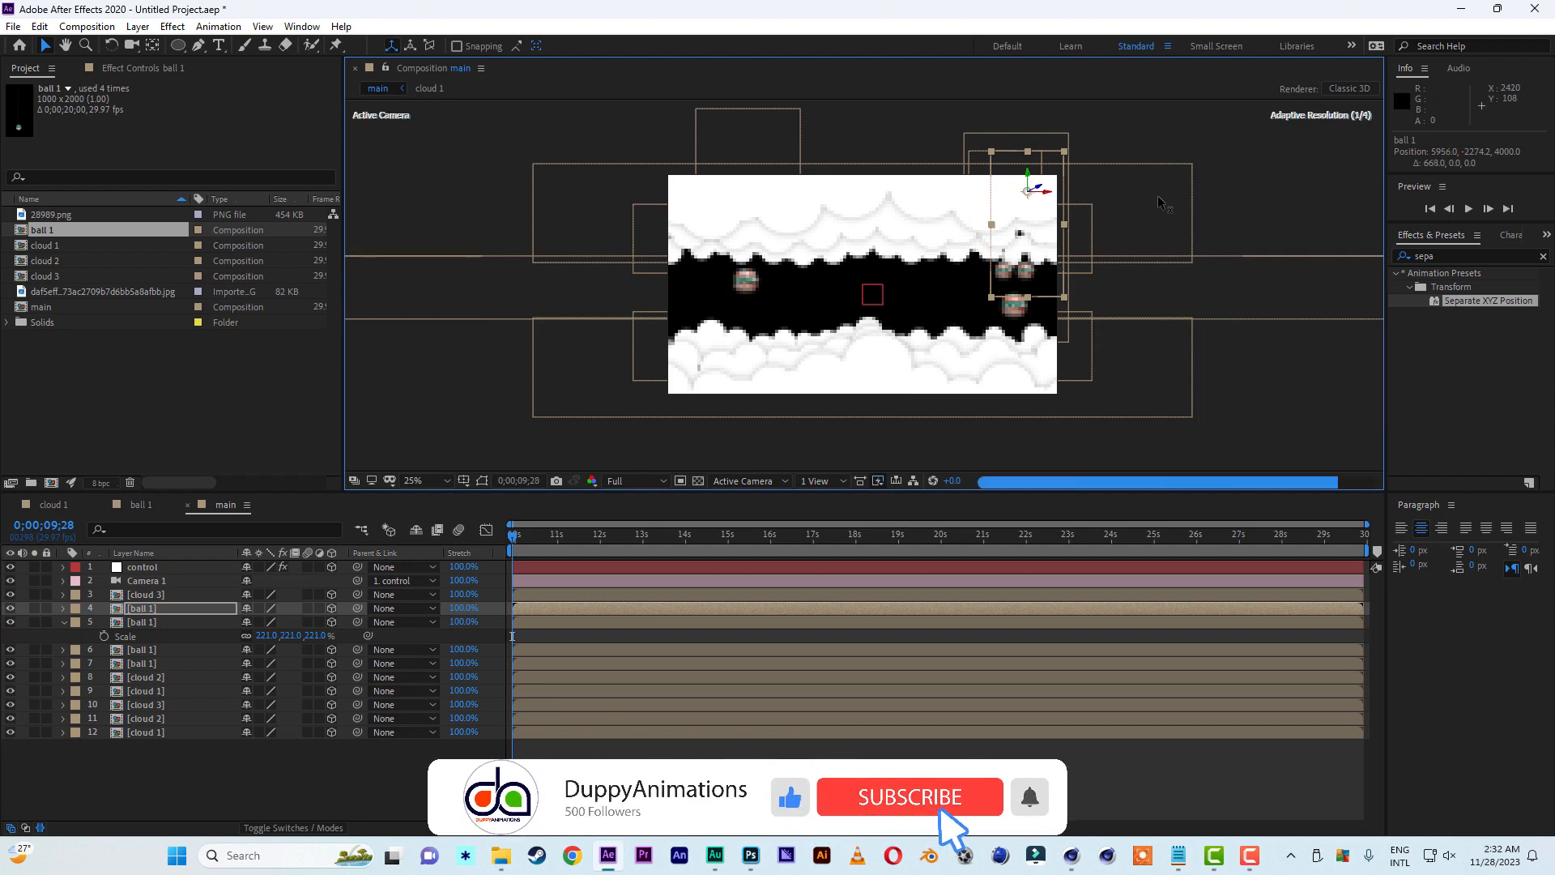
{"action": "left_click", "coordinate": [842, 784]}
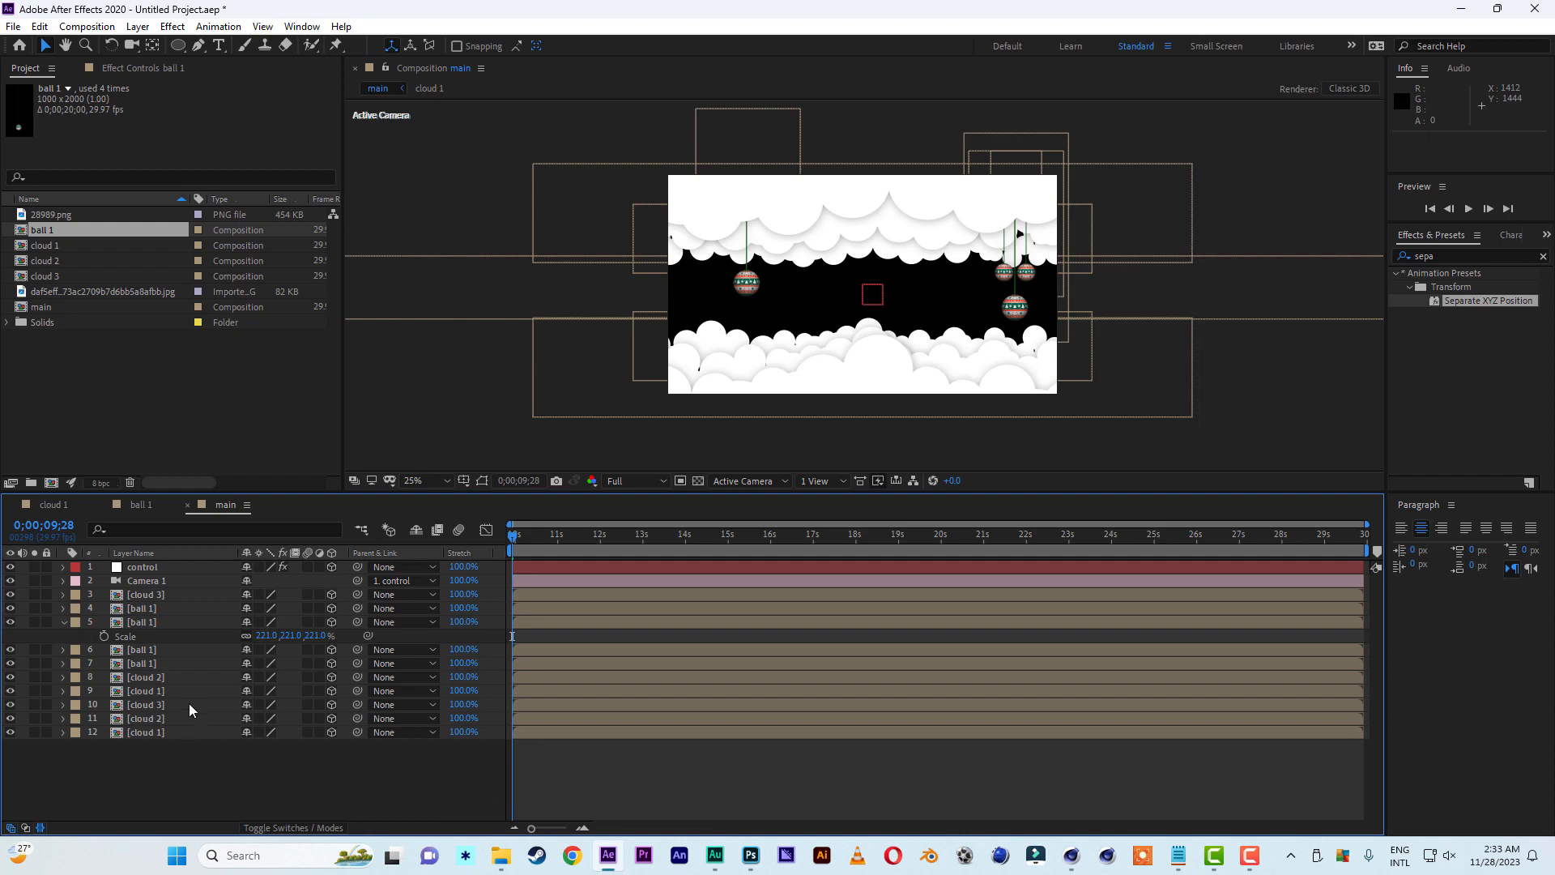
Add keyframes at 0;00;10;28 for the control null's Separate XYZ Position X, Y and Z values
{"action": "left_click", "coordinate": [161, 574]}
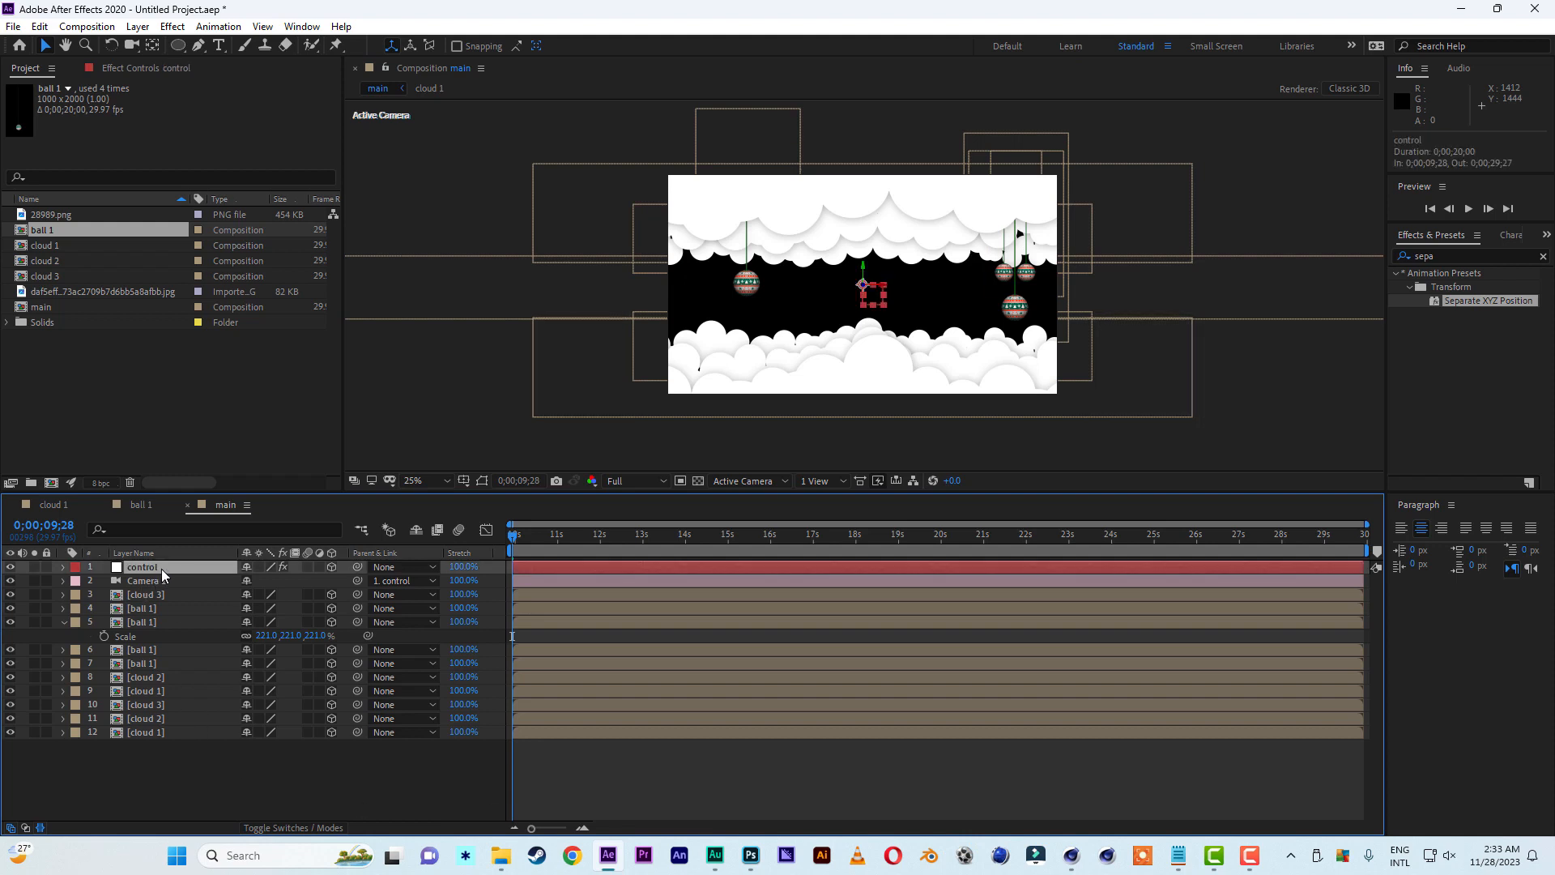
{"action": "key", "text": "e"}
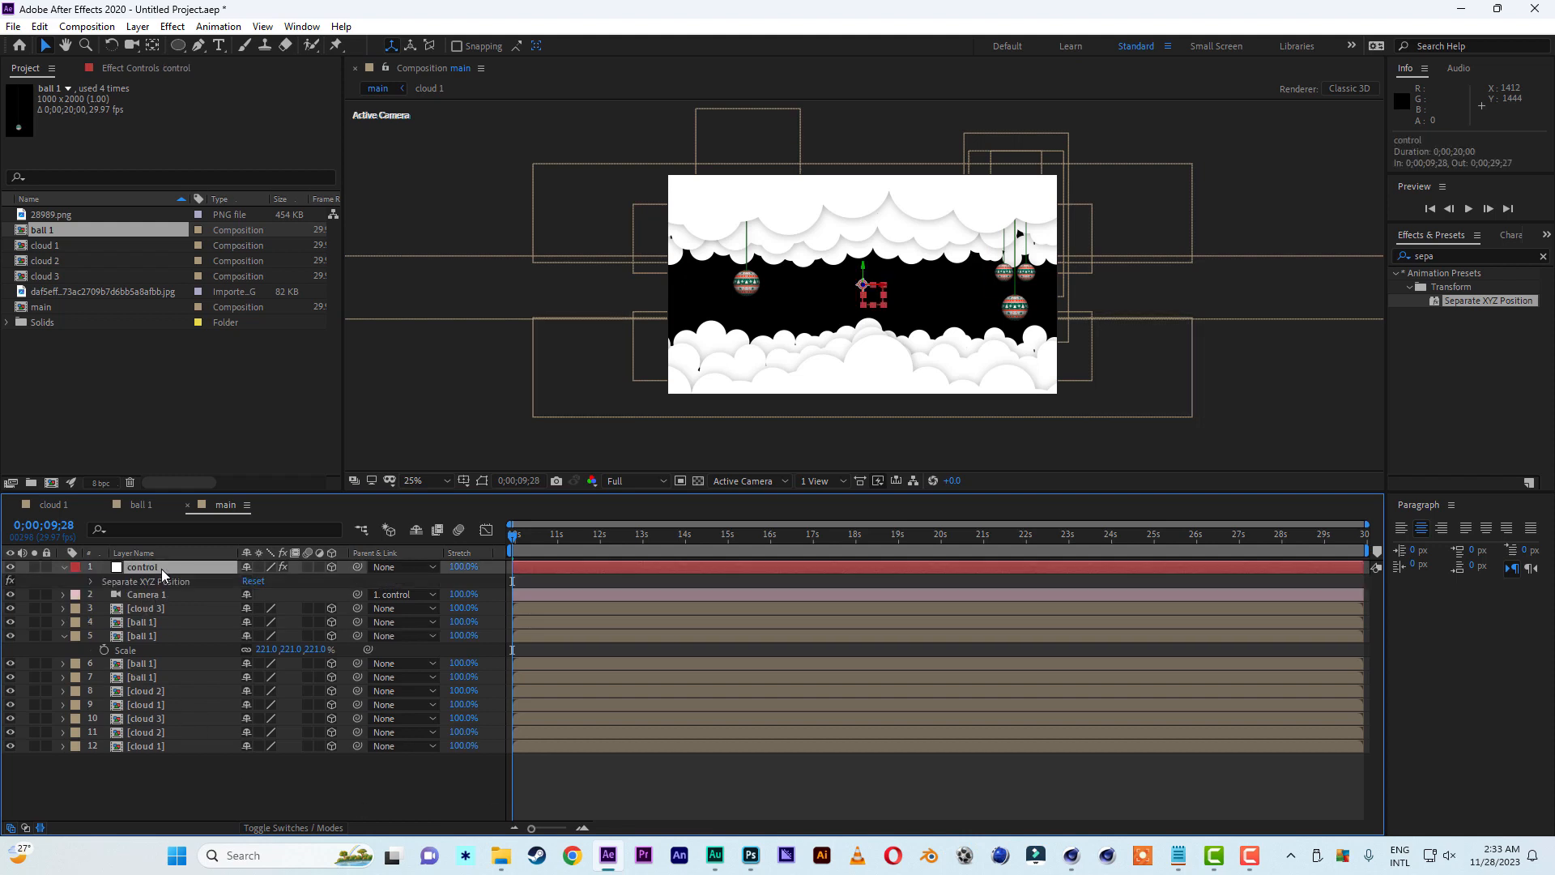
{"action": "left_click", "coordinate": [90, 581]}
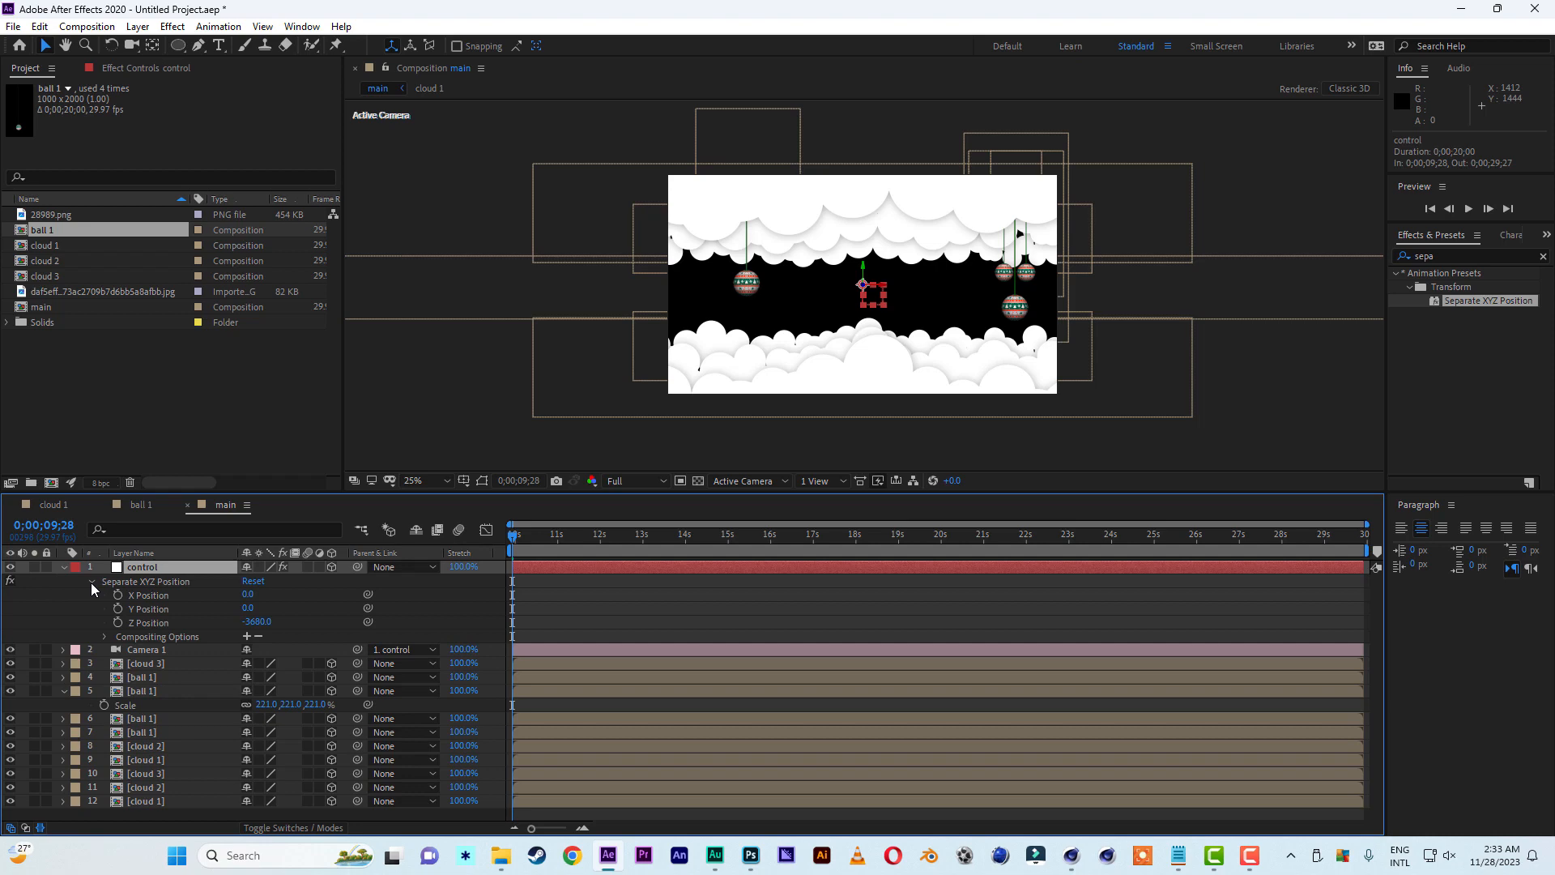
{"action": "left_click", "coordinate": [556, 543]}
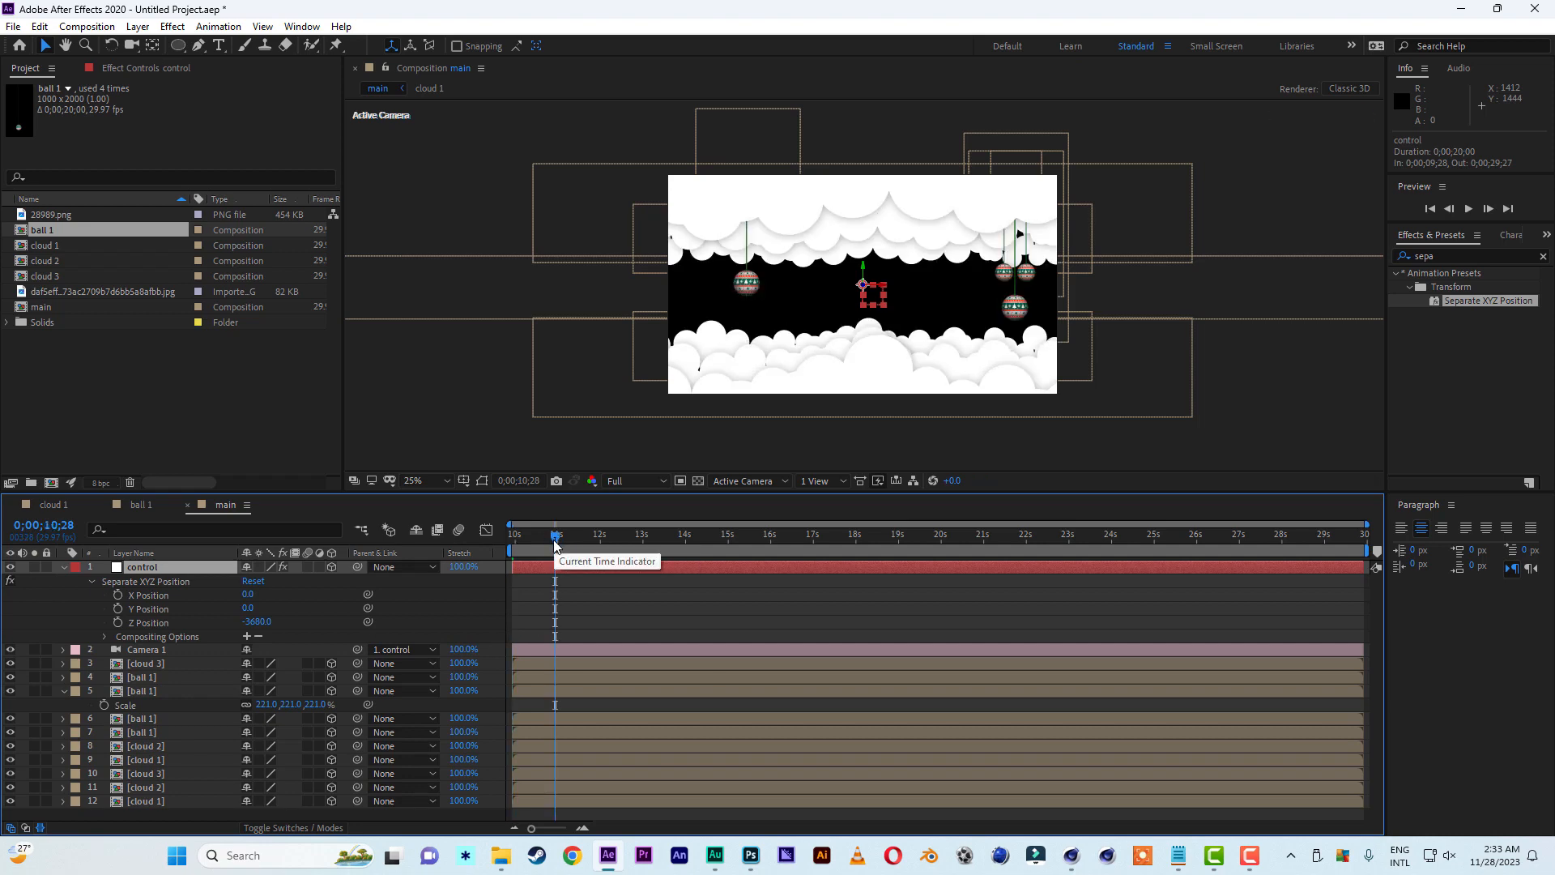
{"action": "left_click", "coordinate": [118, 595]}
{"action": "left_click", "coordinate": [118, 609]}
{"action": "left_click", "coordinate": [118, 623]}
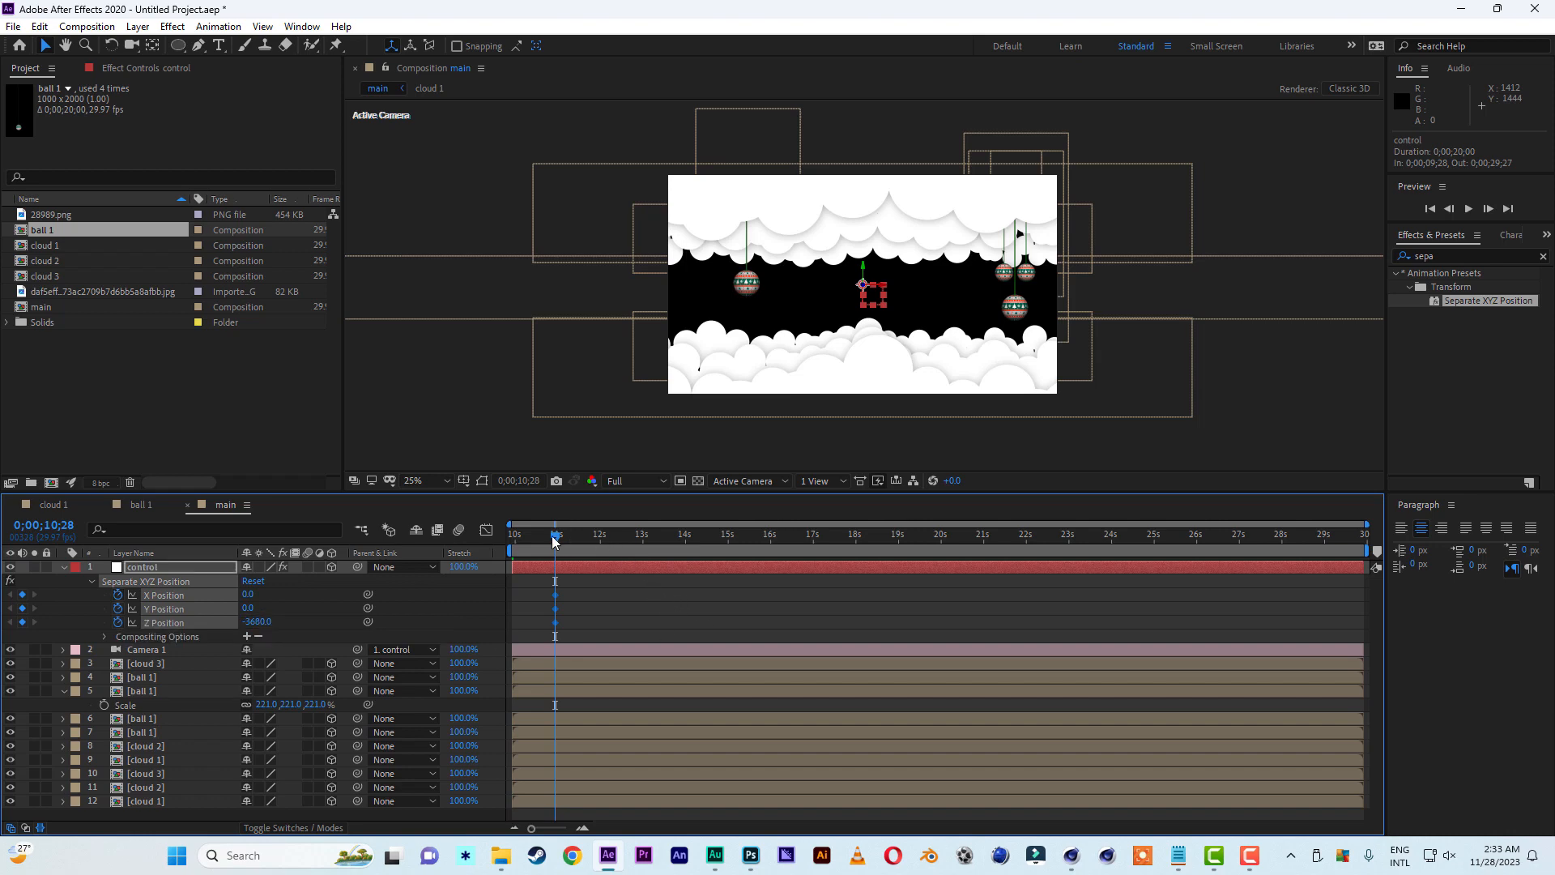
Set the control null's Z Position to 7500 at 0;00;09;28 to keyframe the start of the camera move
{"action": "left_click_drag", "start_coordinate": [554, 541], "coordinate": [460, 538]}
{"action": "left_click", "coordinate": [297, 604]}
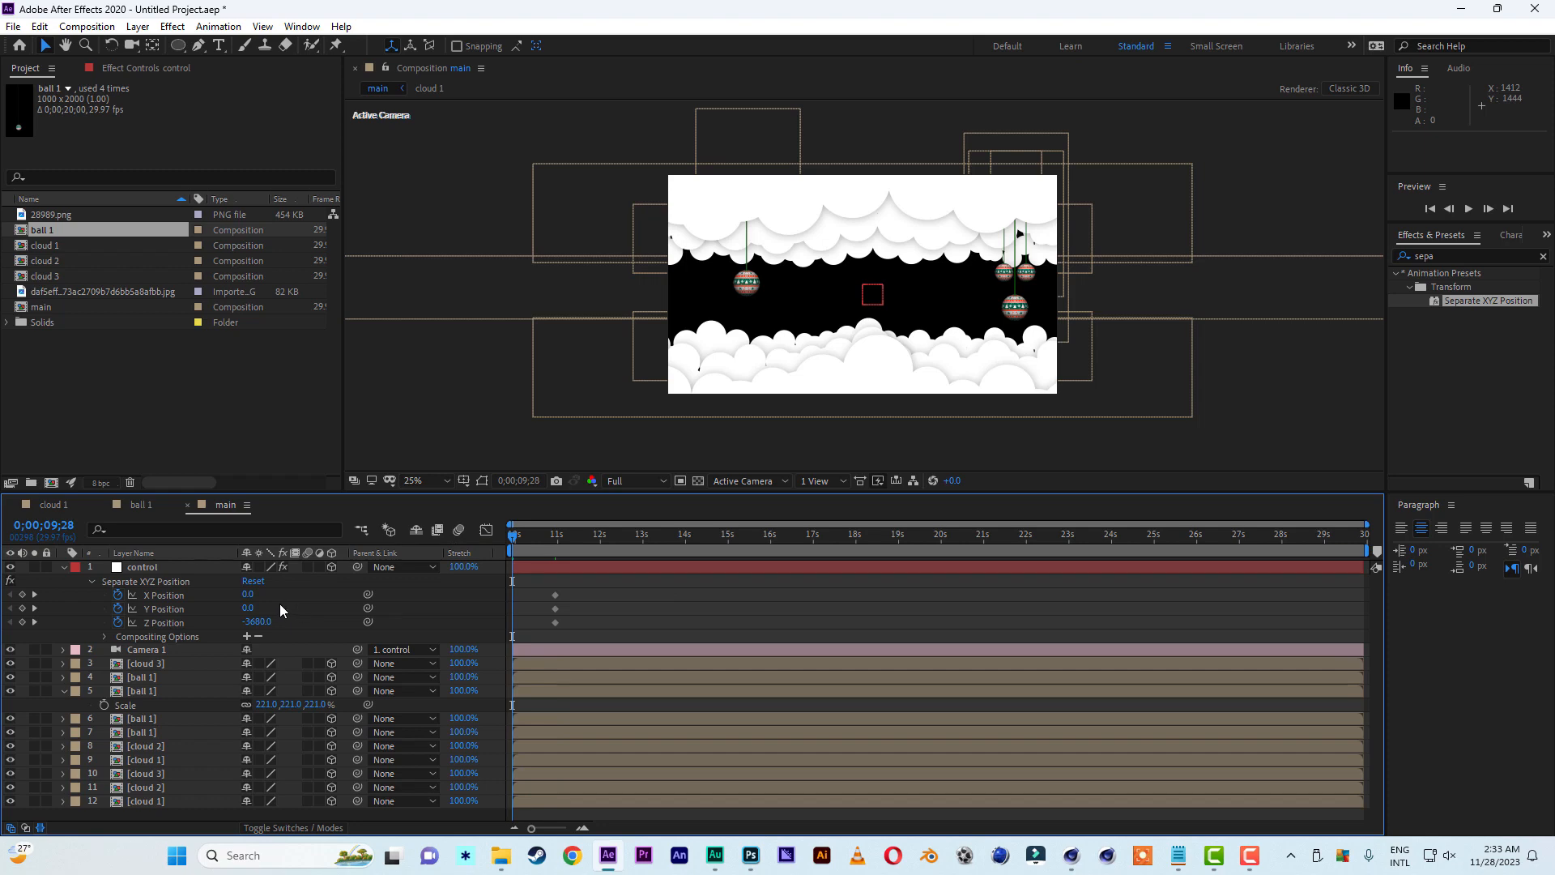
{"action": "left_click_drag", "start_coordinate": [259, 621], "coordinate": [1116, 629]}
{"action": "left_click_drag", "start_coordinate": [1161, 629], "coordinate": [1184, 632]}
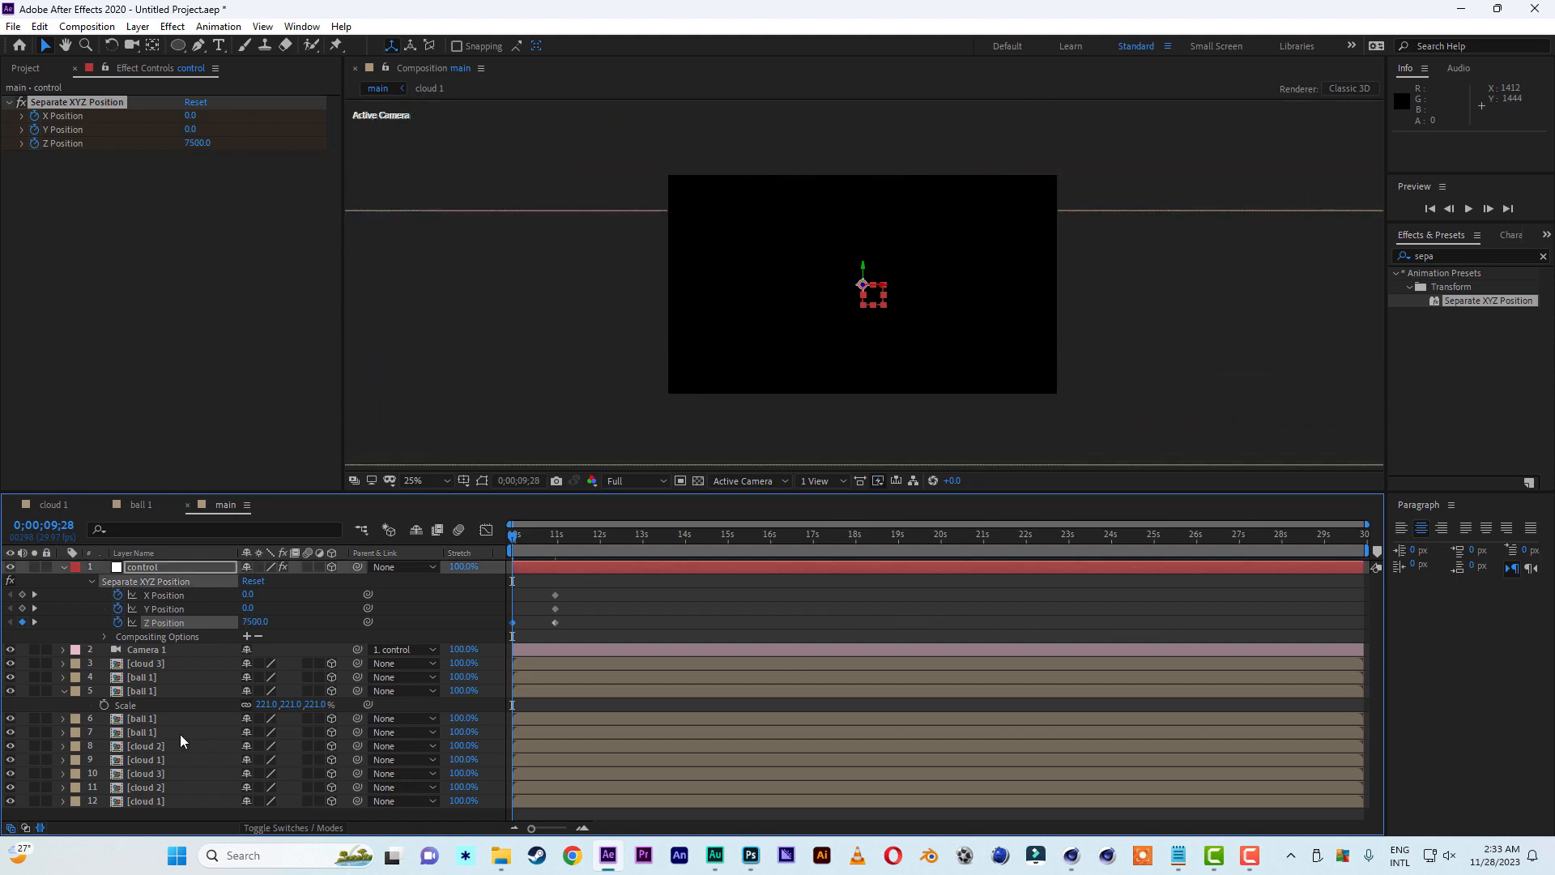
Create a 1920 x 1080 solid in blue 008AFF and place it at the bottom of the main composition's layer stack
{"action": "right_click", "coordinate": [130, 813]}
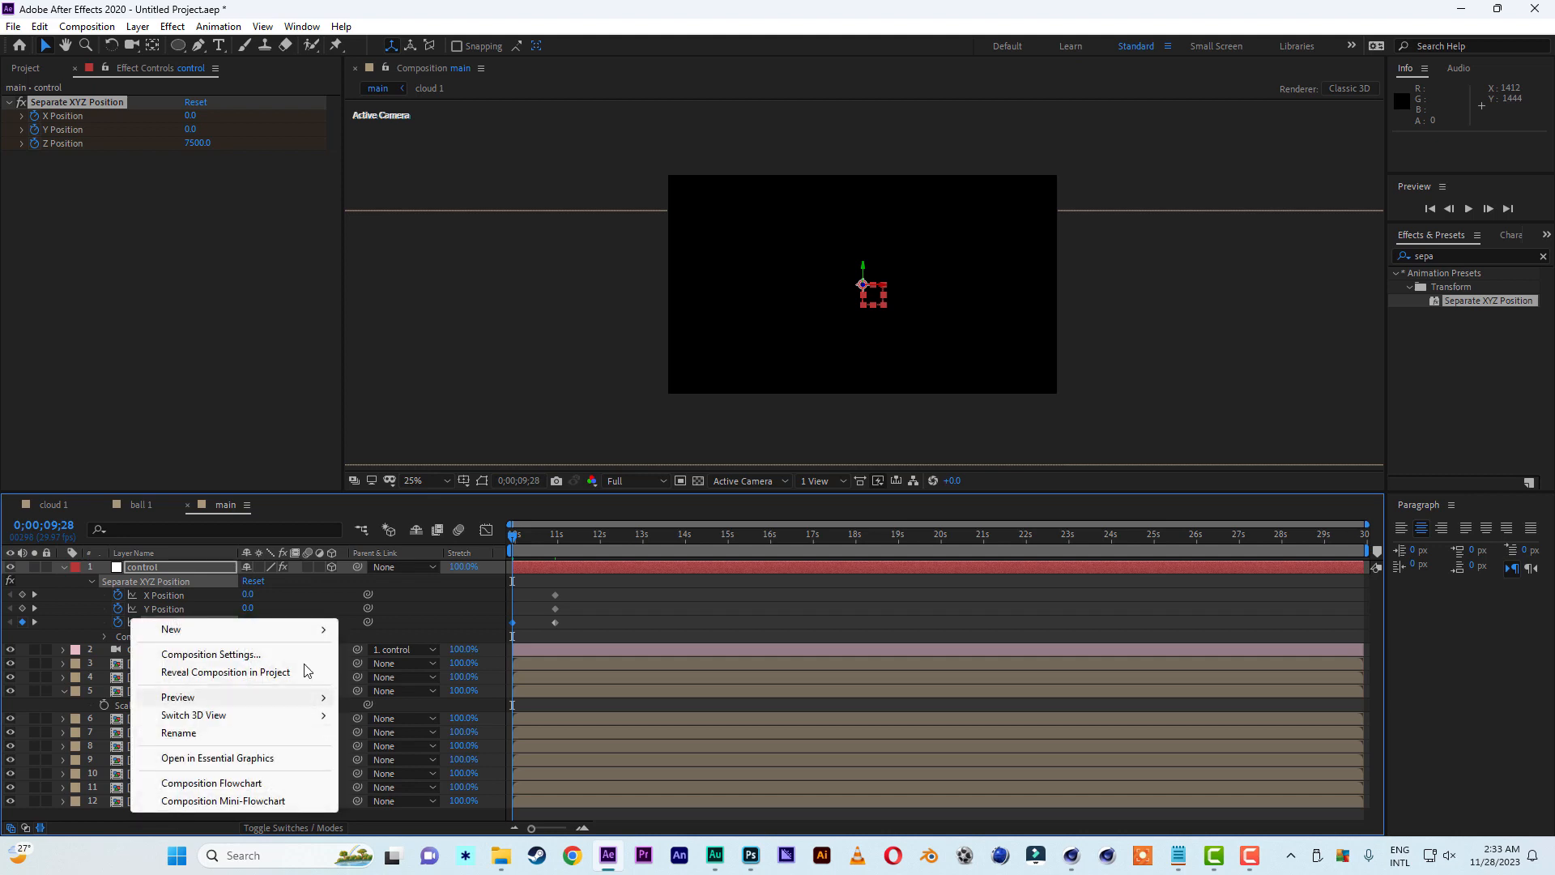
{"action": "mouse_move", "coordinate": [212, 634]}
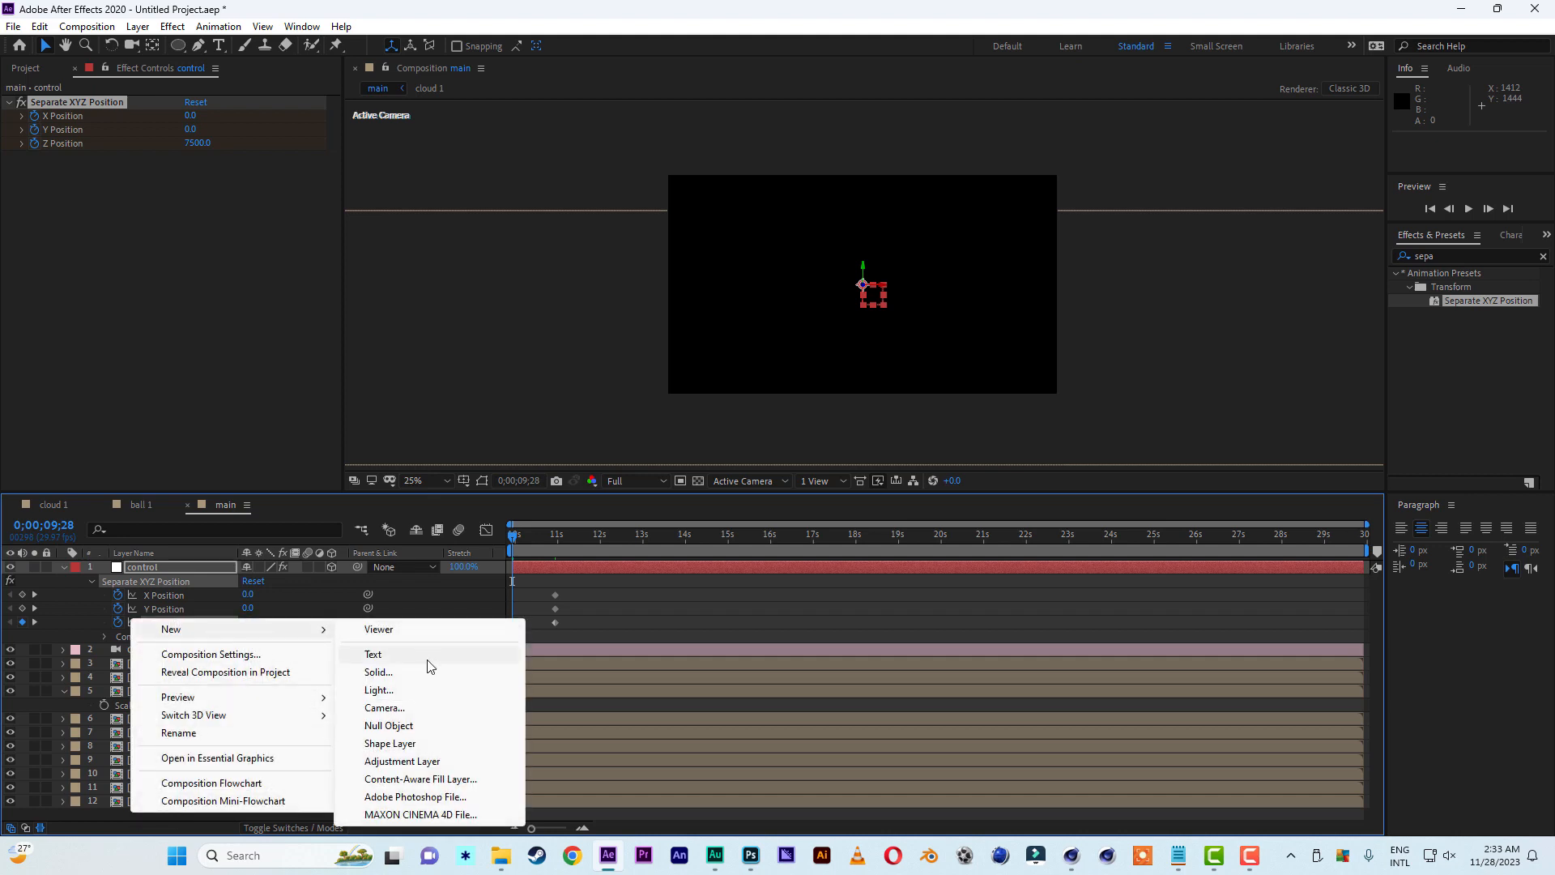
{"action": "left_click", "coordinate": [396, 674]}
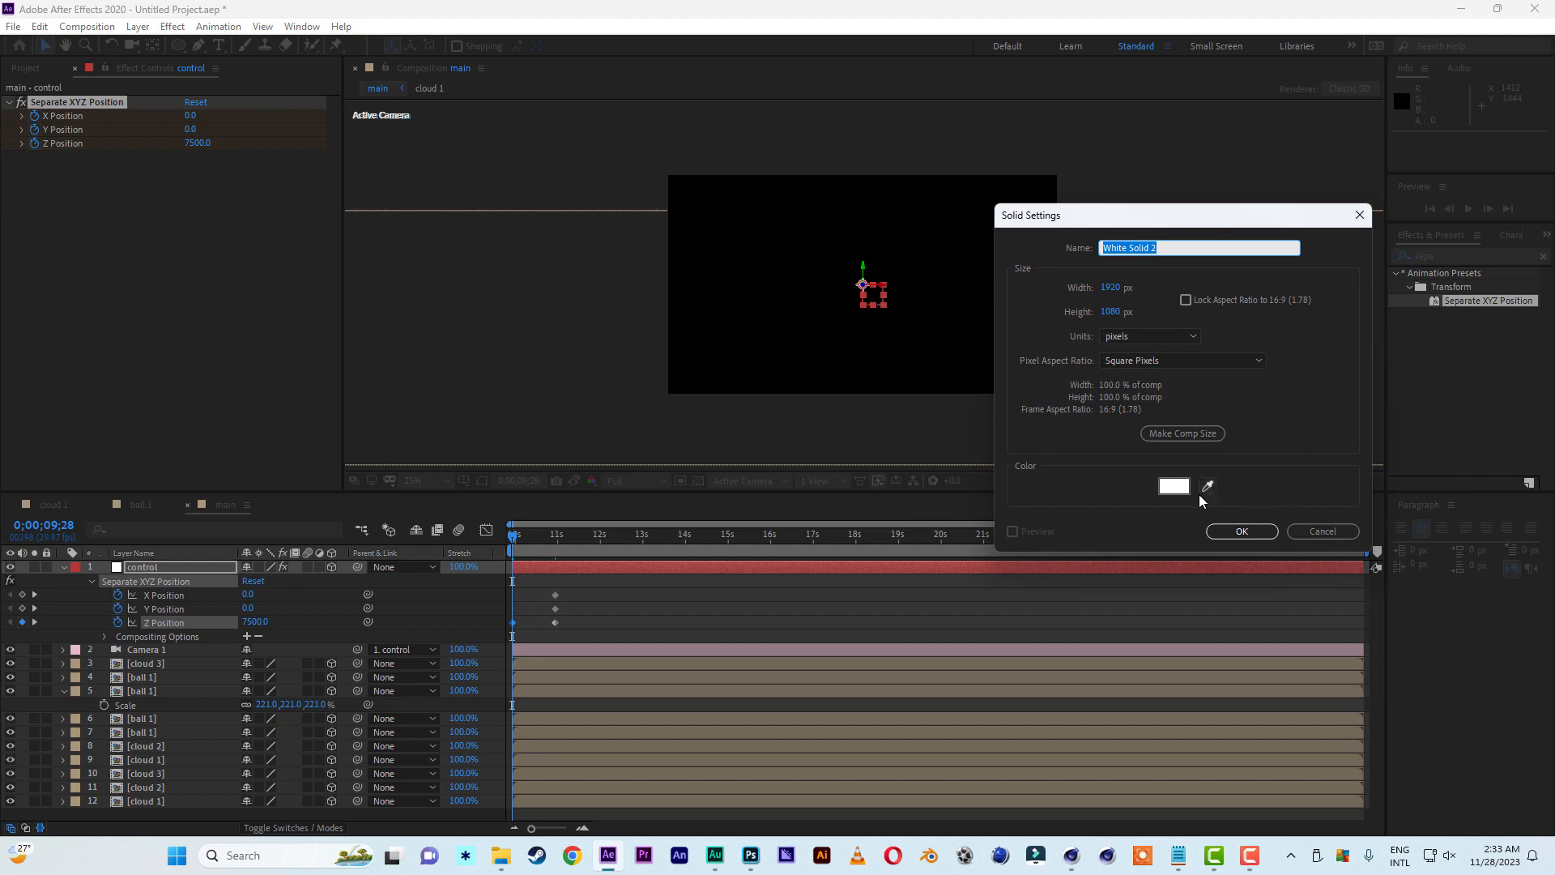
{"action": "left_click", "coordinate": [1174, 486]}
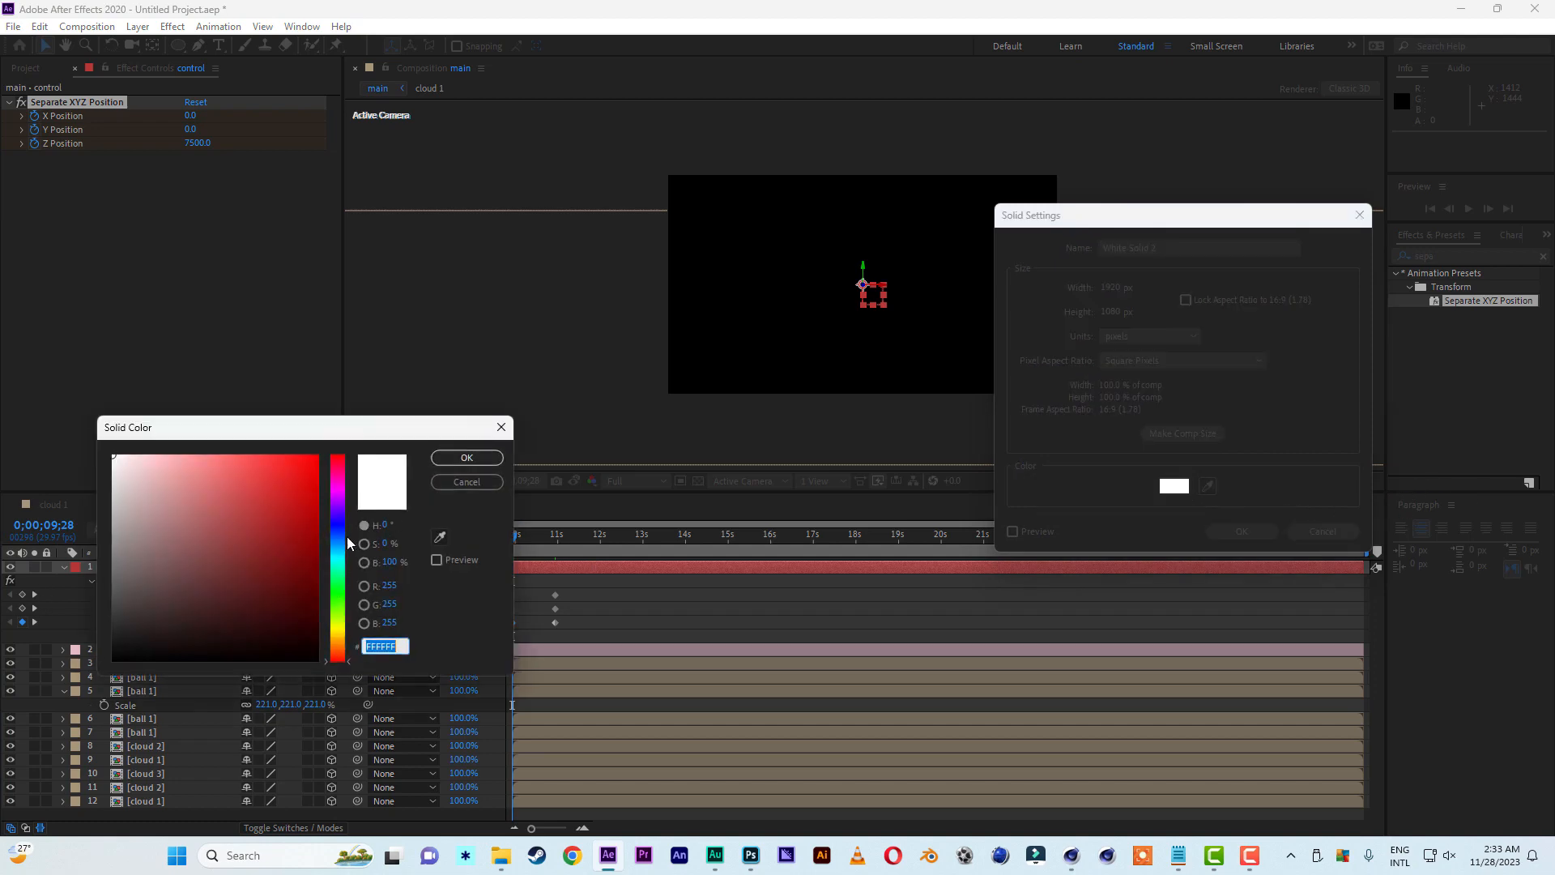
{"action": "left_click", "coordinate": [337, 542]}
{"action": "left_click_drag", "start_coordinate": [306, 472], "coordinate": [330, 405]}
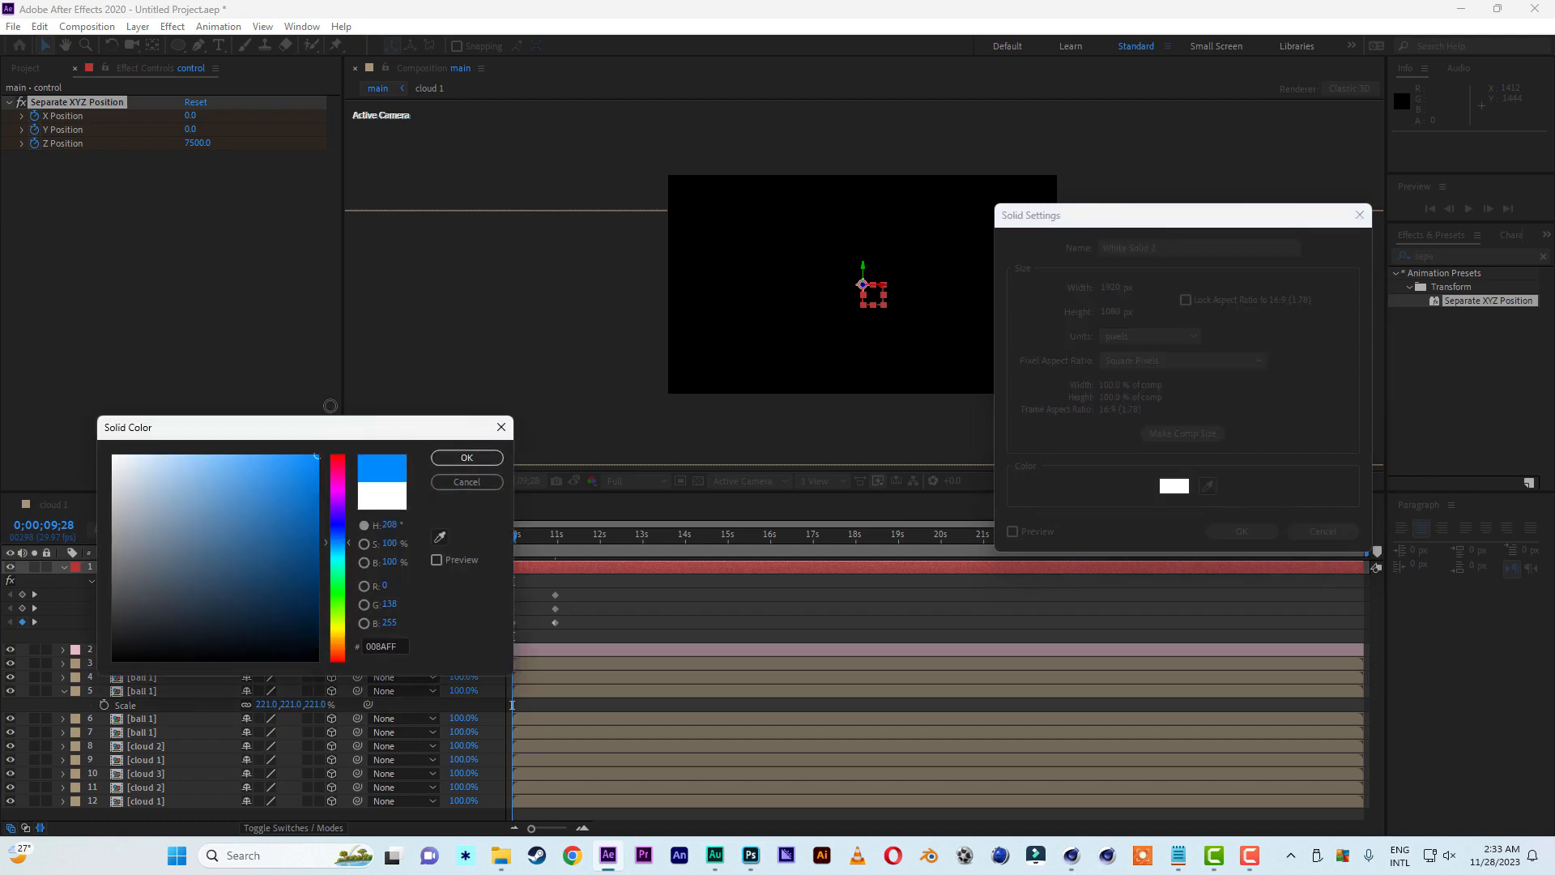
{"action": "left_click", "coordinate": [466, 459]}
{"action": "left_click", "coordinate": [1256, 533]}
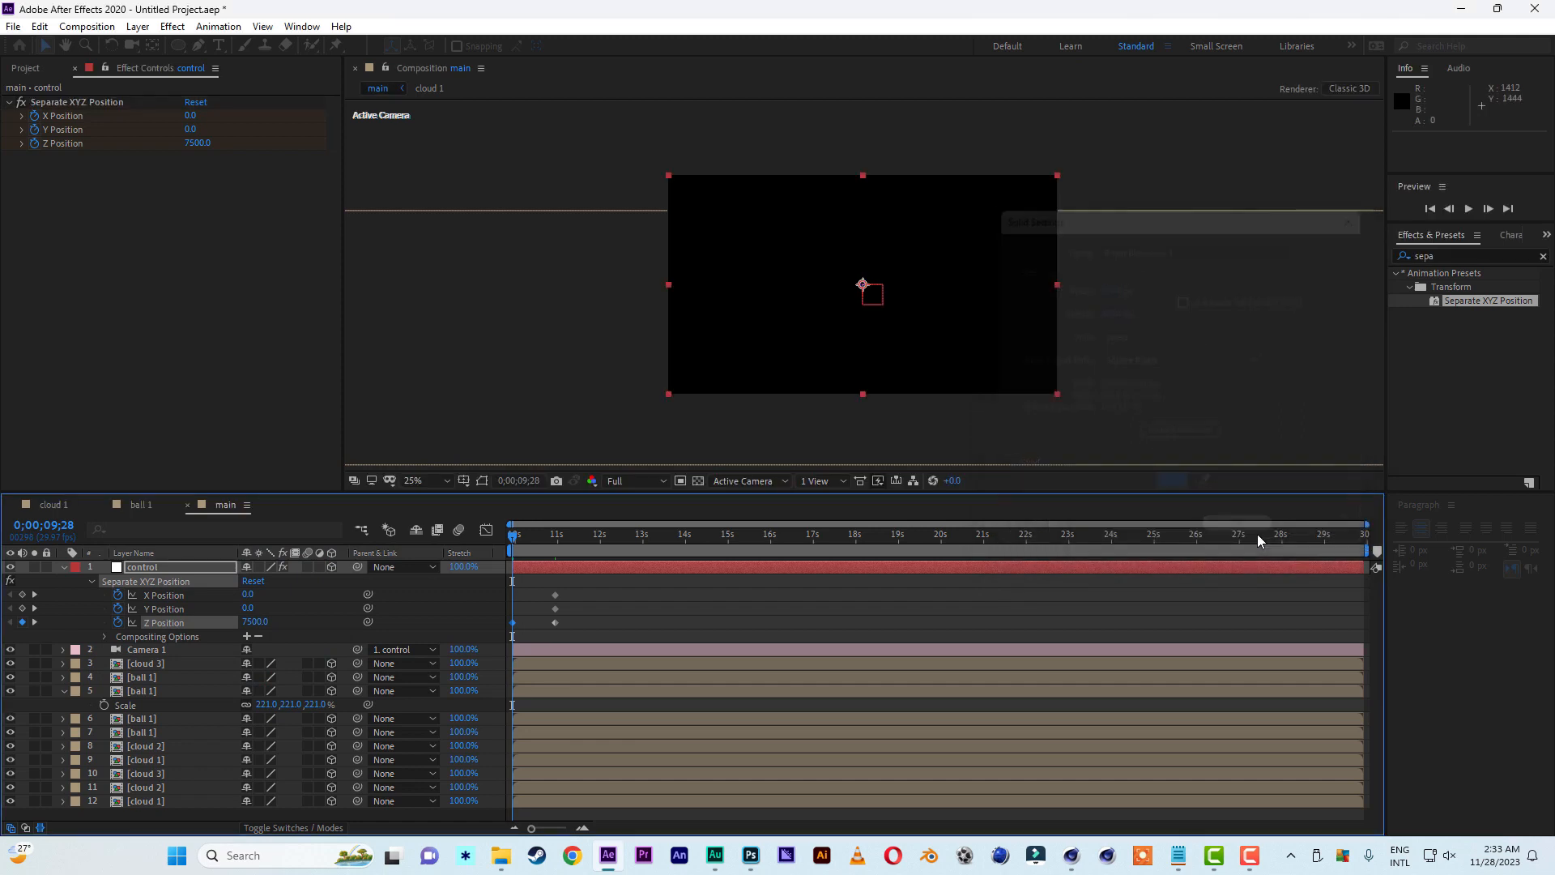
{"action": "left_click_drag", "start_coordinate": [166, 567], "coordinate": [163, 824]}
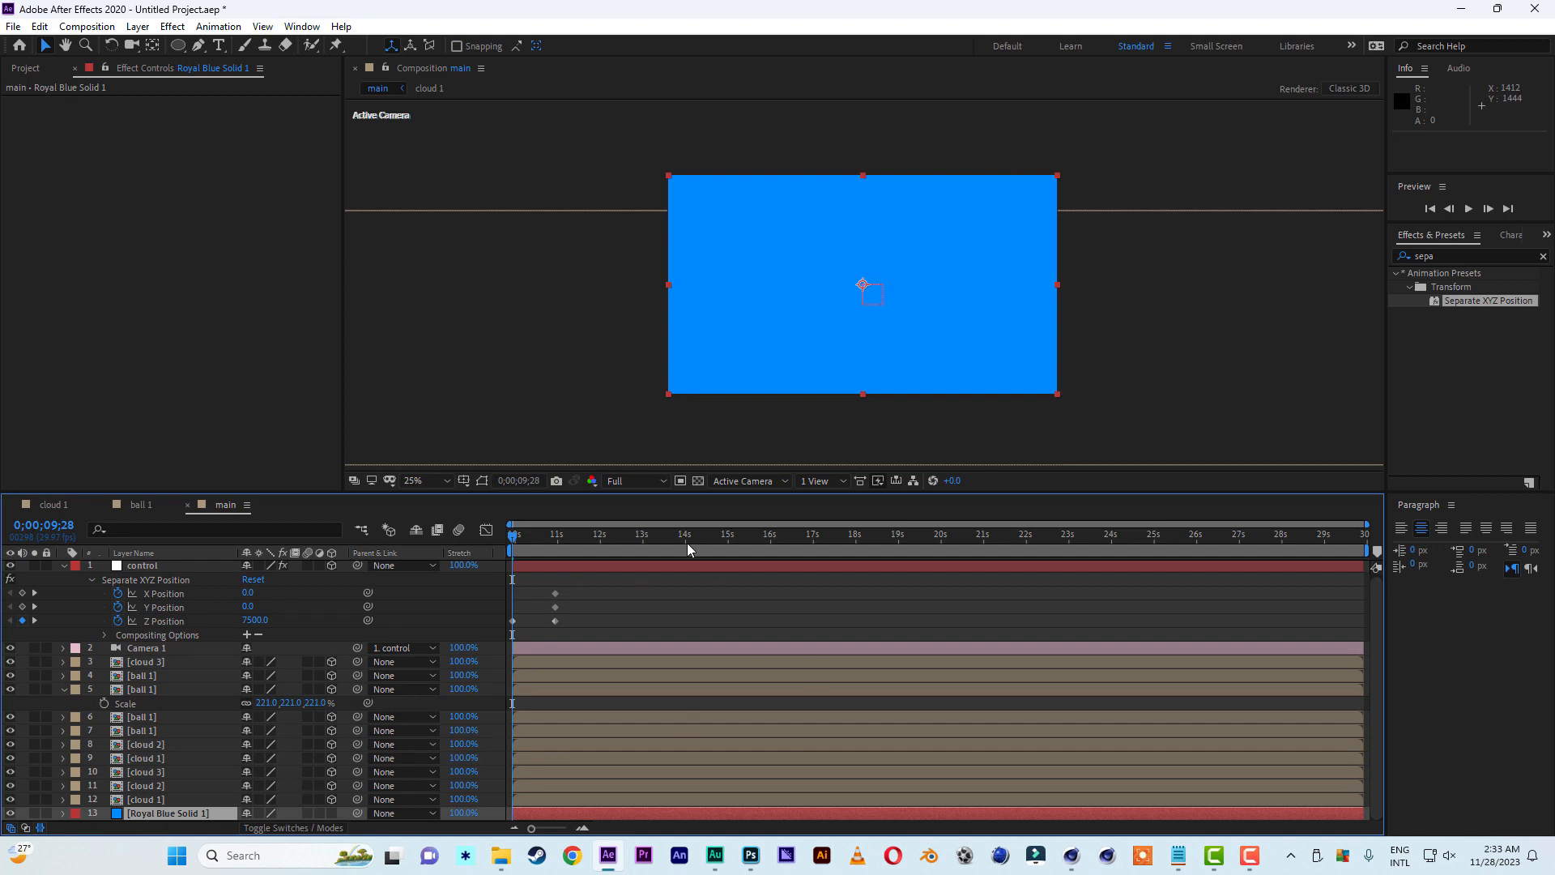
Preview the camera move in the main composition and inspect the full frame around 0;00;11;05
{"action": "left_click", "coordinate": [1469, 209]}
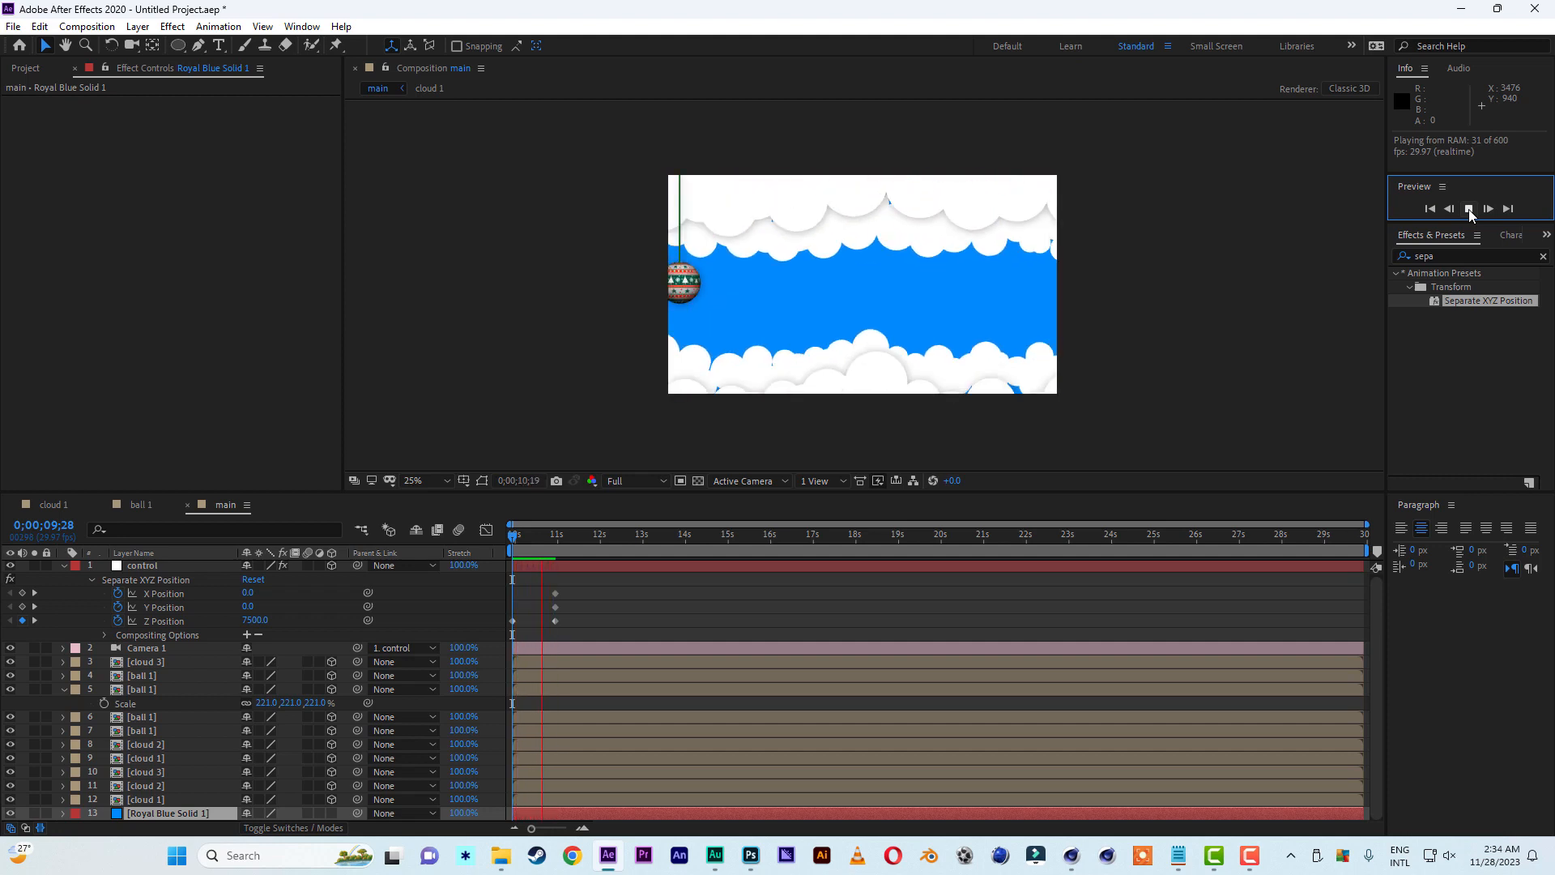
{"action": "left_click", "coordinate": [1469, 209]}
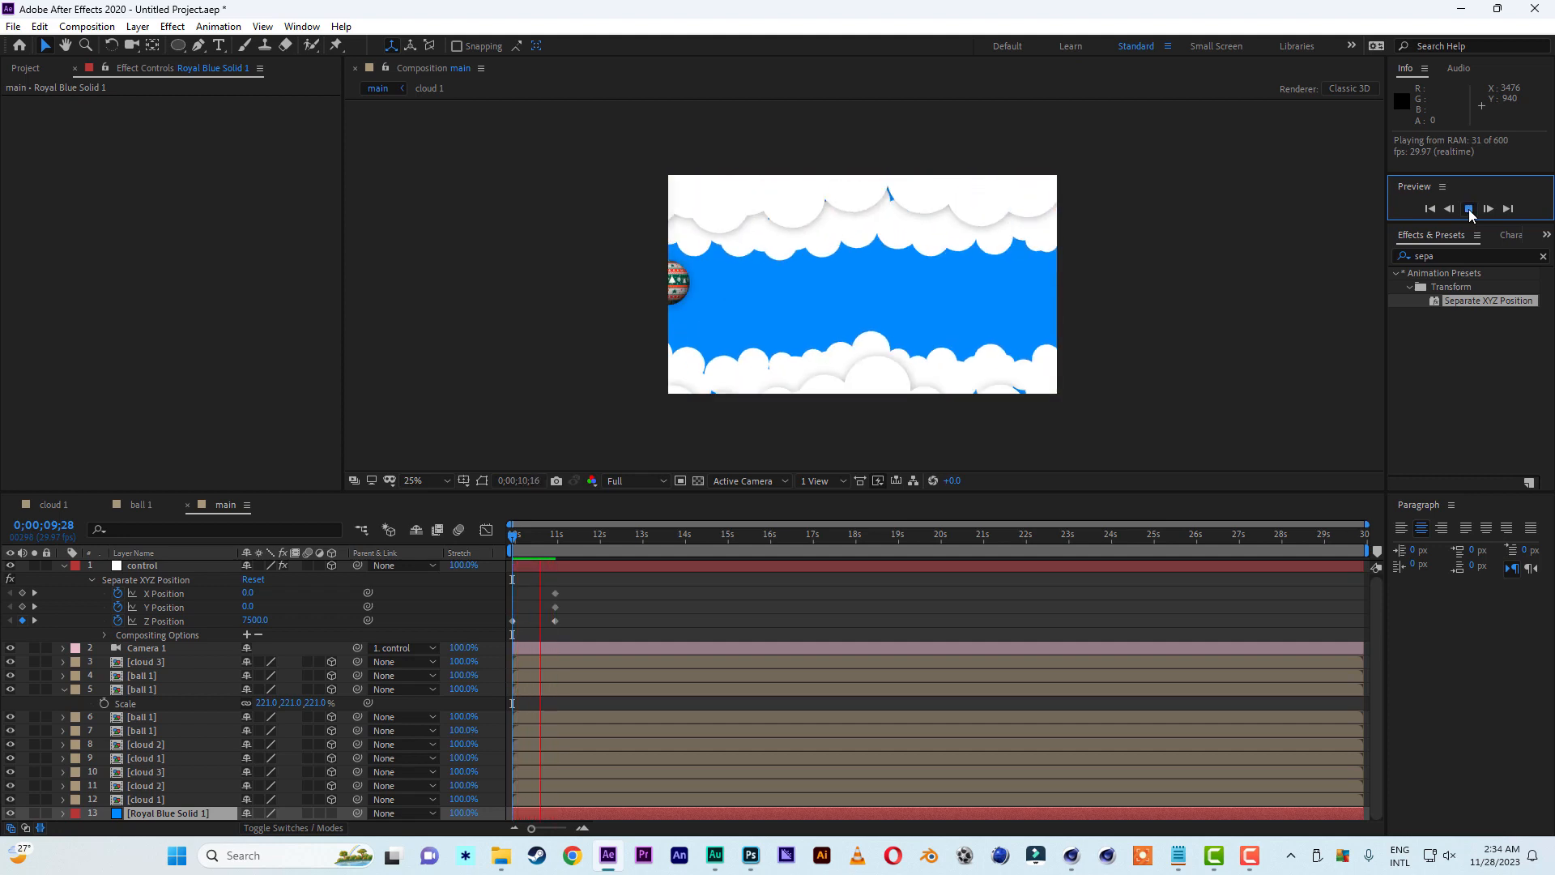
{"action": "left_click", "coordinate": [565, 535]}
{"action": "scroll", "coordinate": [556, 451], "scroll_direction": "up", "scroll_amount": 2}
{"action": "left_click", "coordinate": [417, 481]}
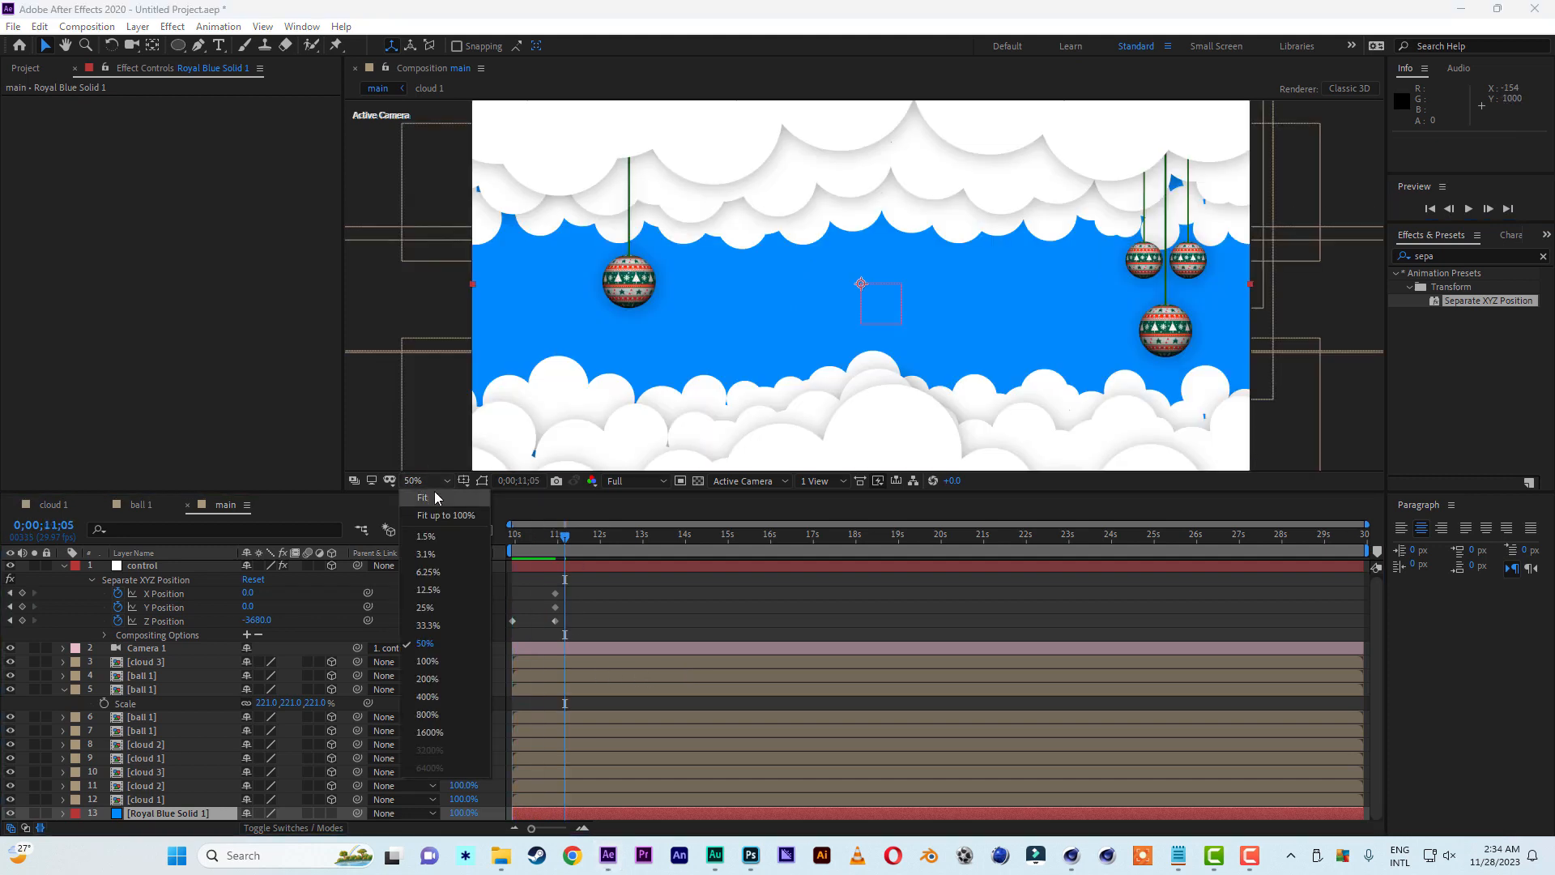
{"action": "left_click", "coordinate": [434, 493]}
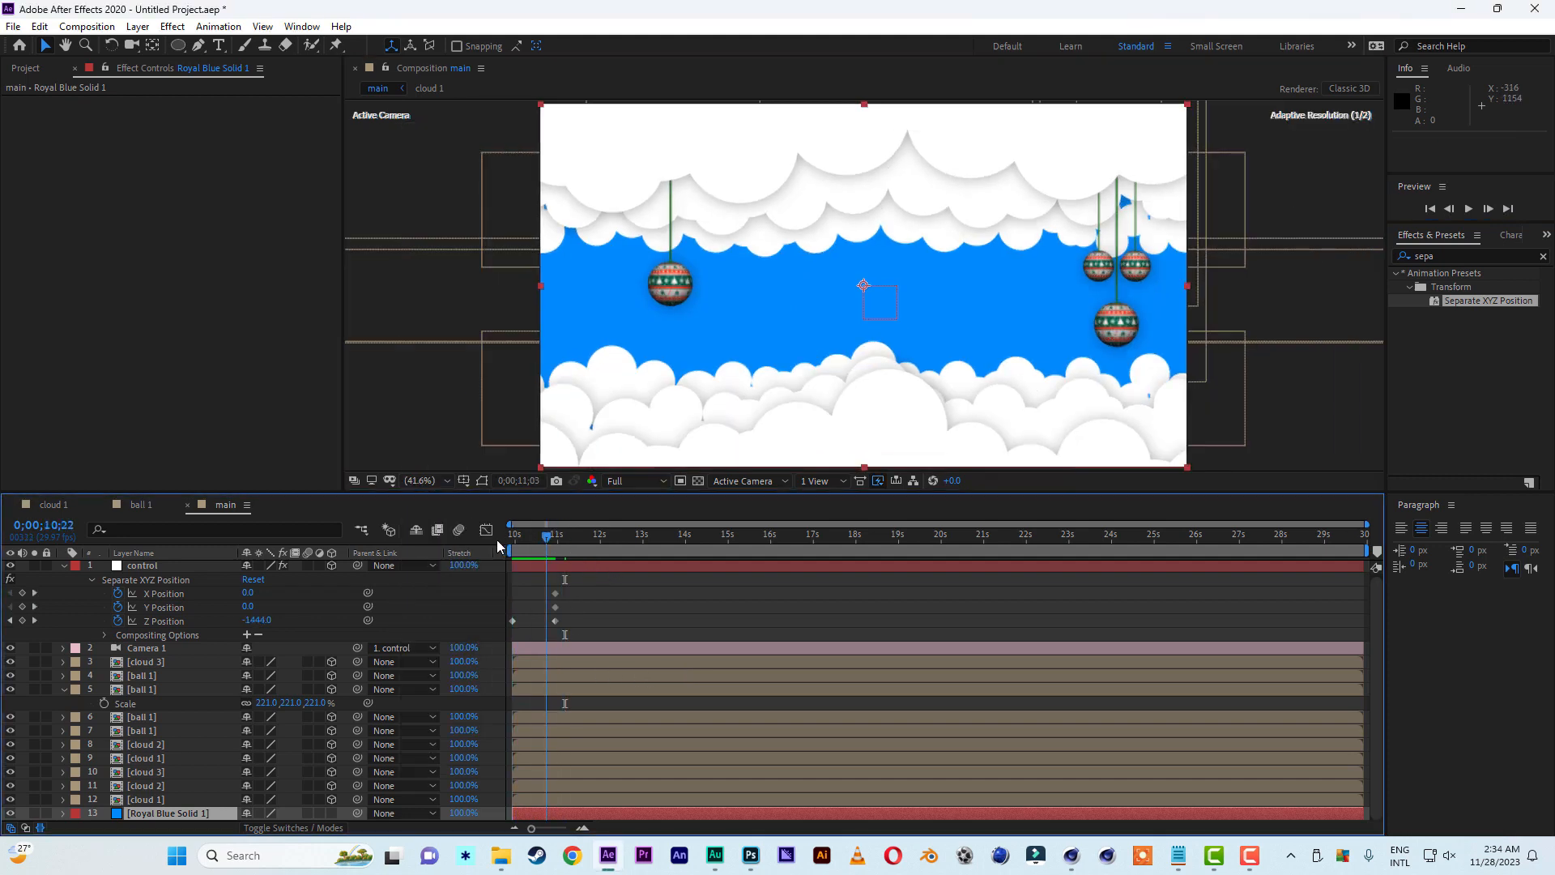
At 0;00;12;29, set the control null's Z Position to -5150 and add keyframes for its X and Y Position
{"action": "left_click_drag", "start_coordinate": [563, 536], "coordinate": [642, 544]}
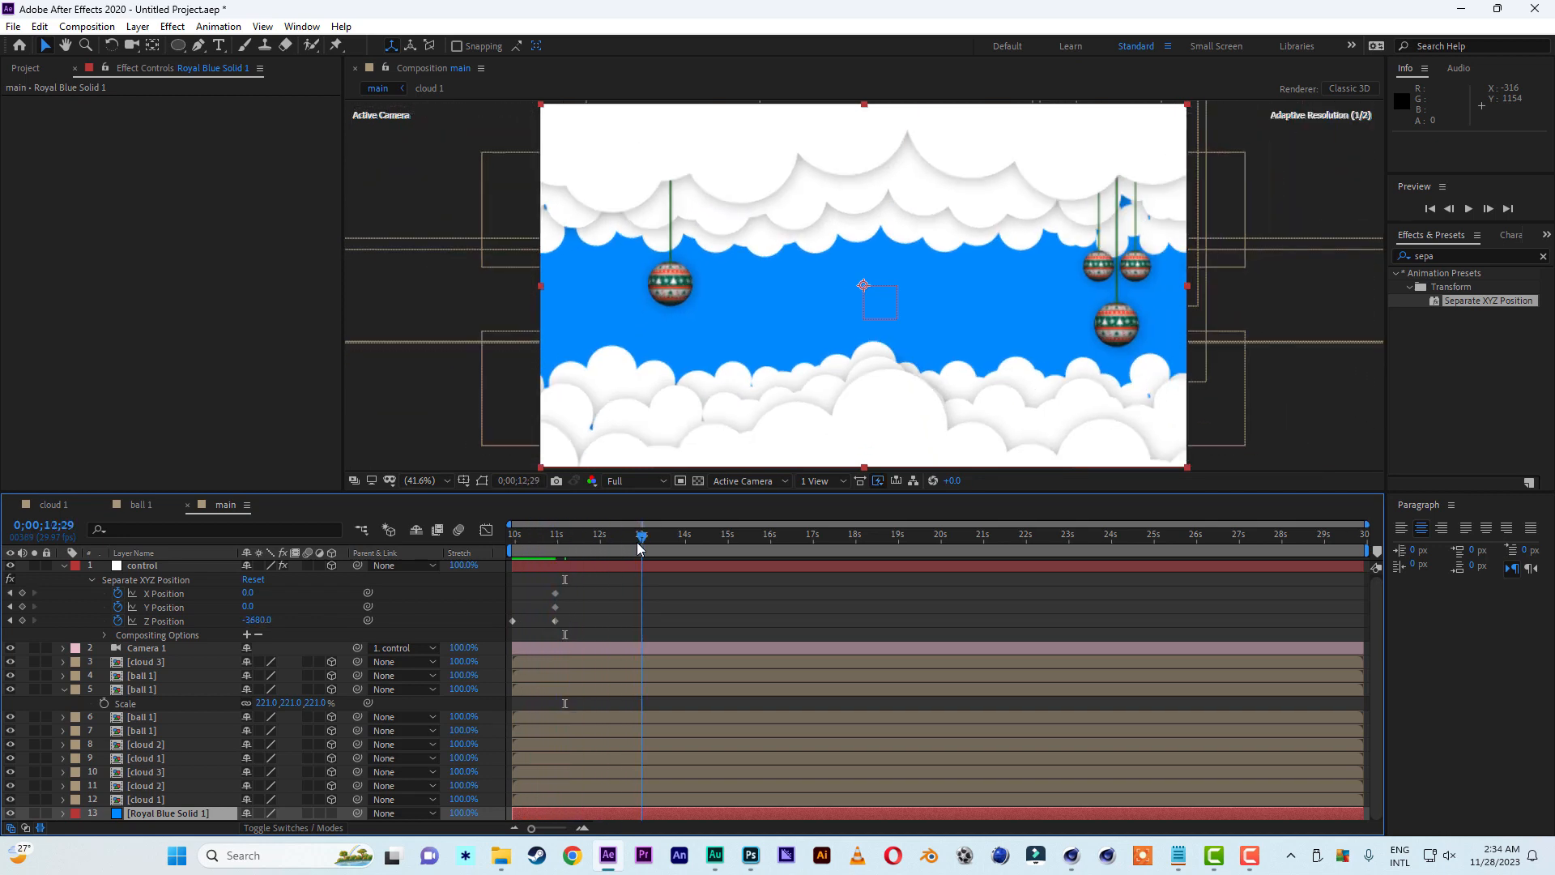
{"action": "left_click_drag", "start_coordinate": [260, 619], "coordinate": [134, 620]}
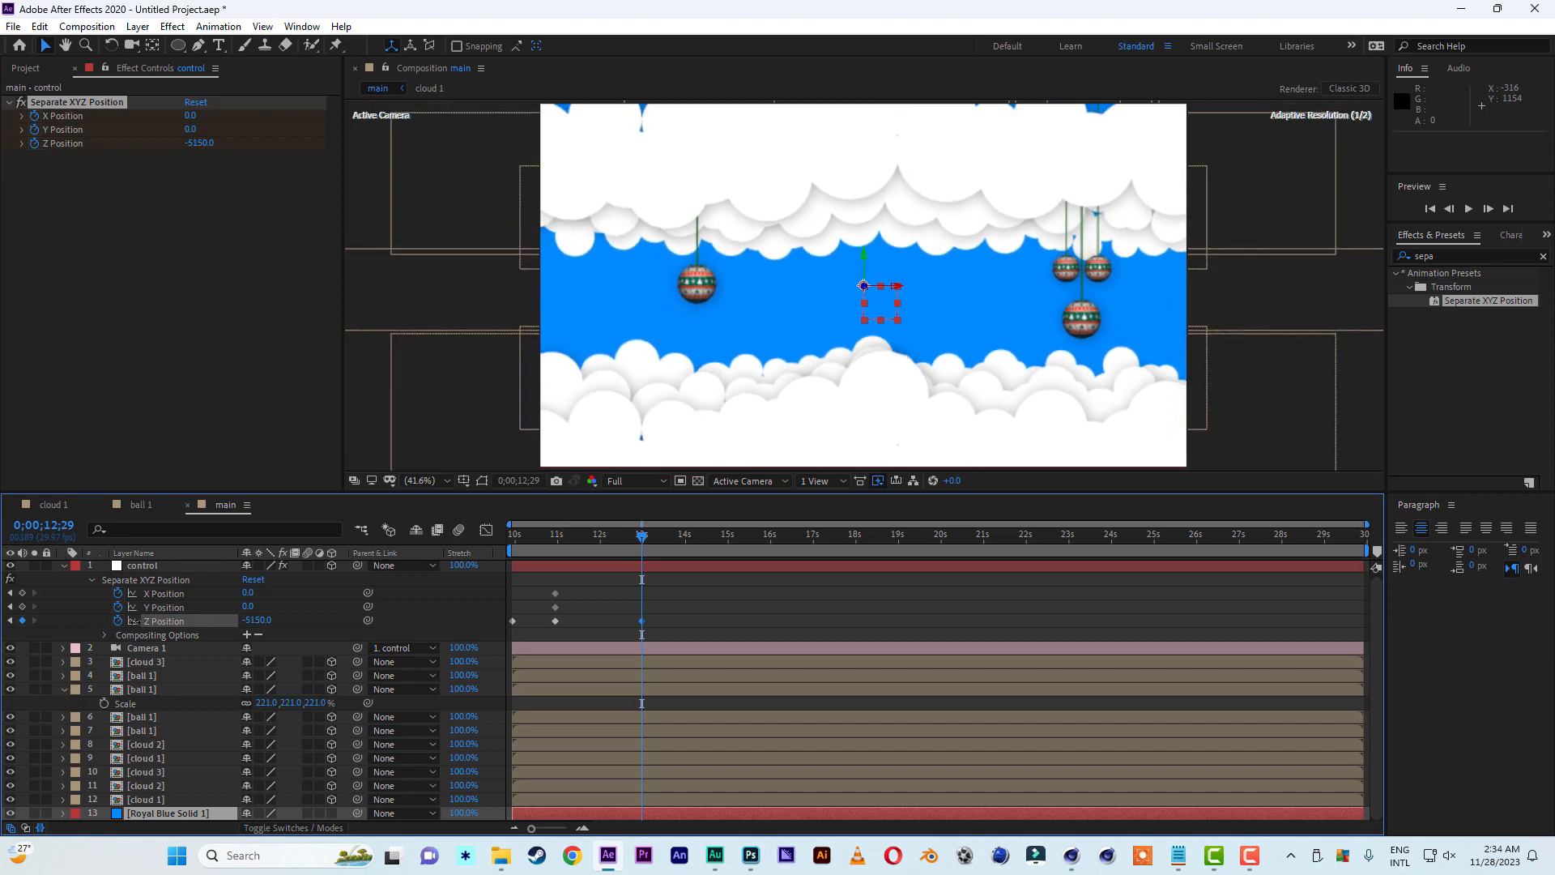
{"action": "left_click", "coordinate": [22, 593]}
{"action": "left_click", "coordinate": [22, 607]}
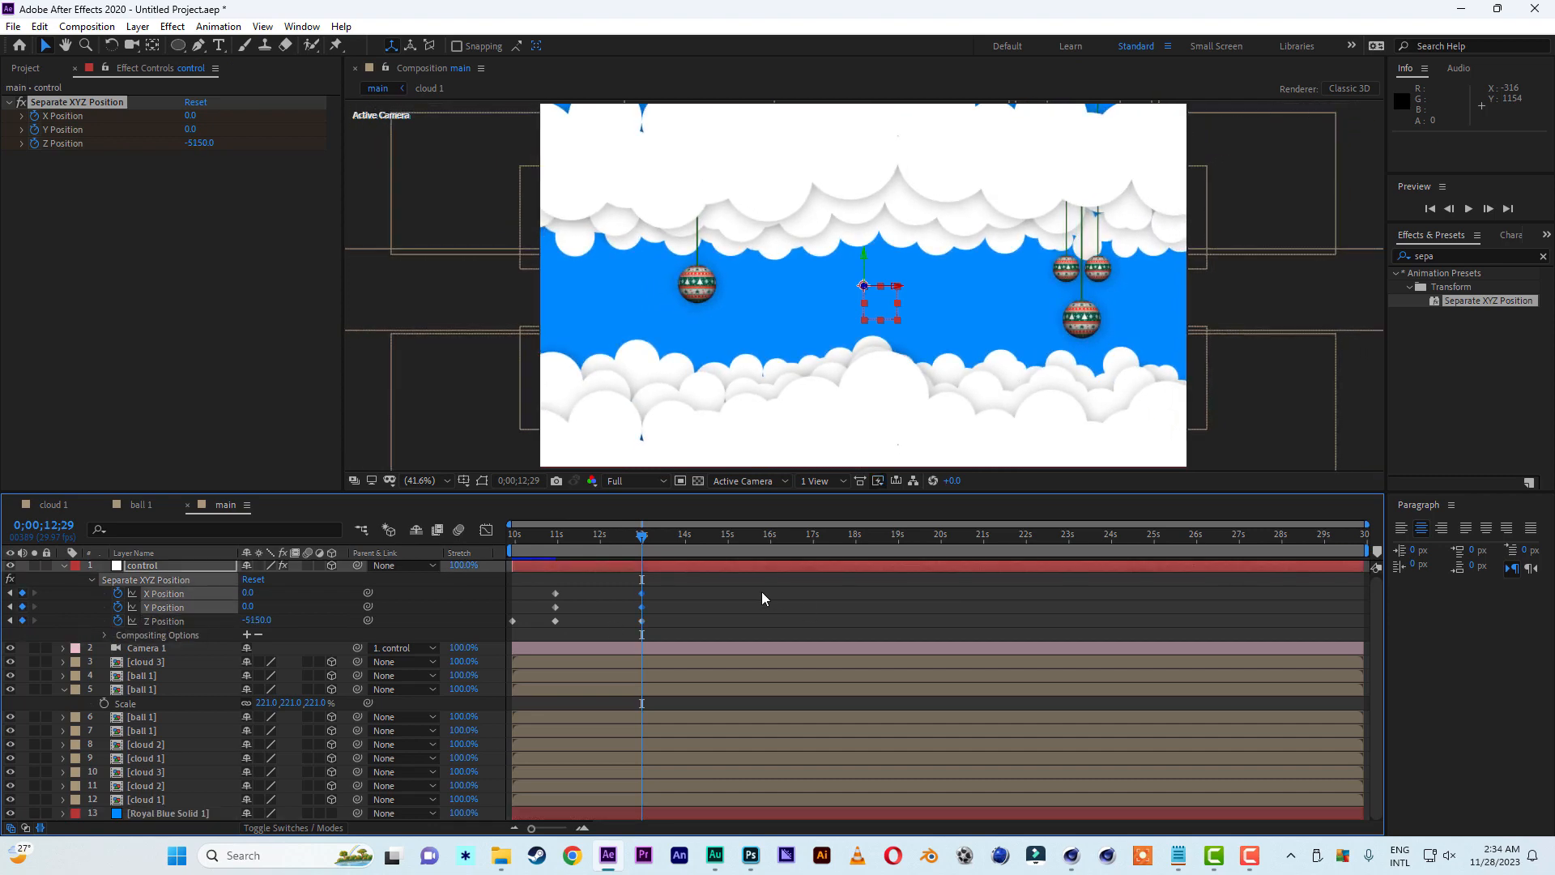
At 0;00;14;01, set the control null's X Position to 16800 and add keyframes for its Y and Z Position
{"action": "left_click", "coordinate": [688, 541]}
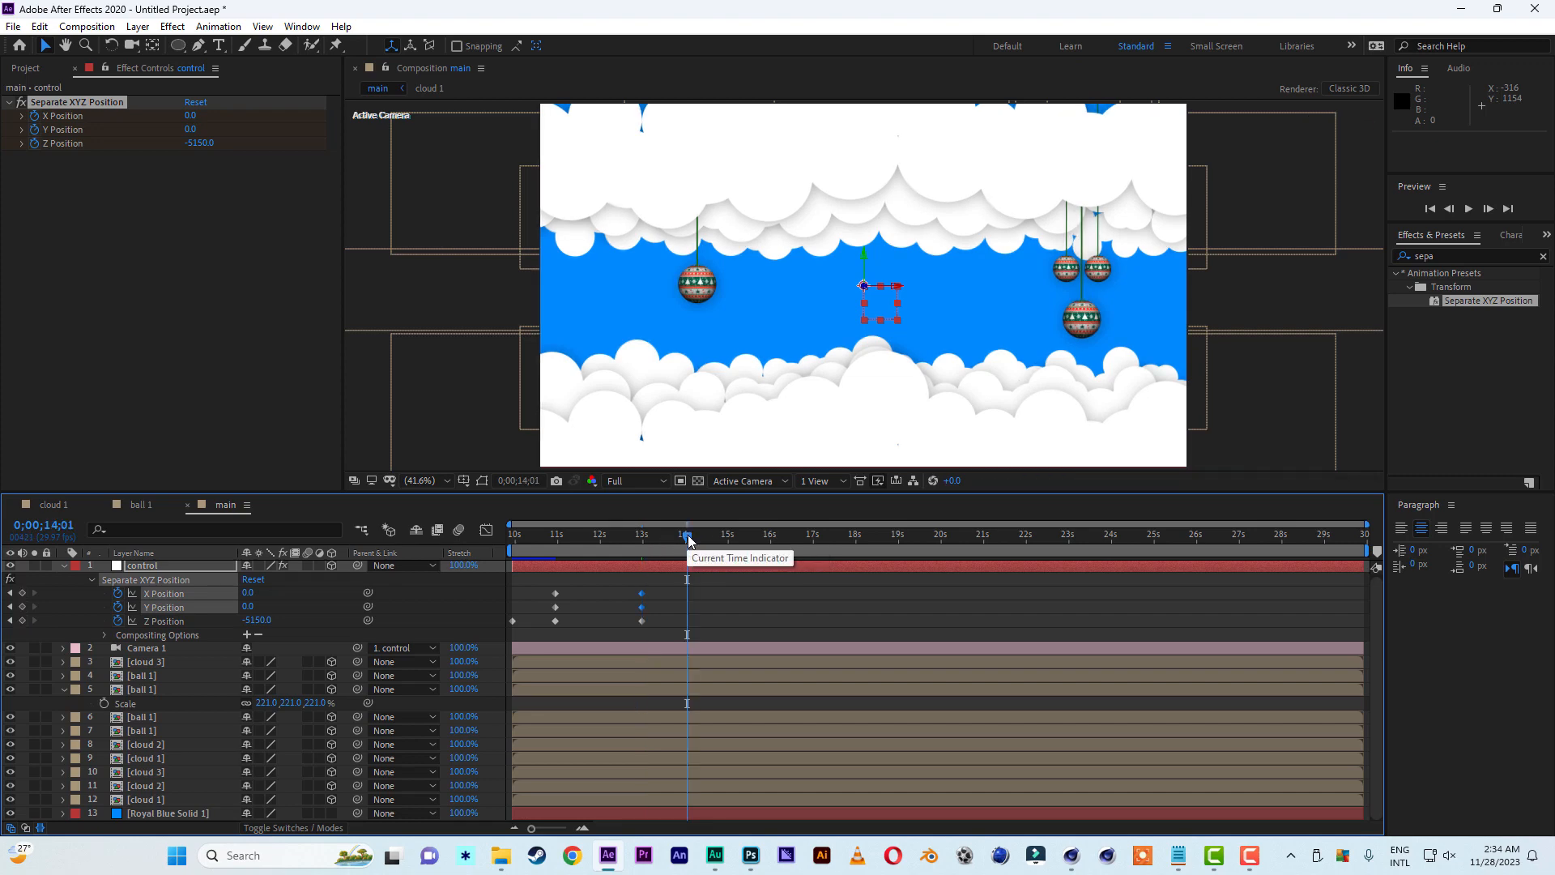
{"action": "left_click", "coordinate": [306, 614]}
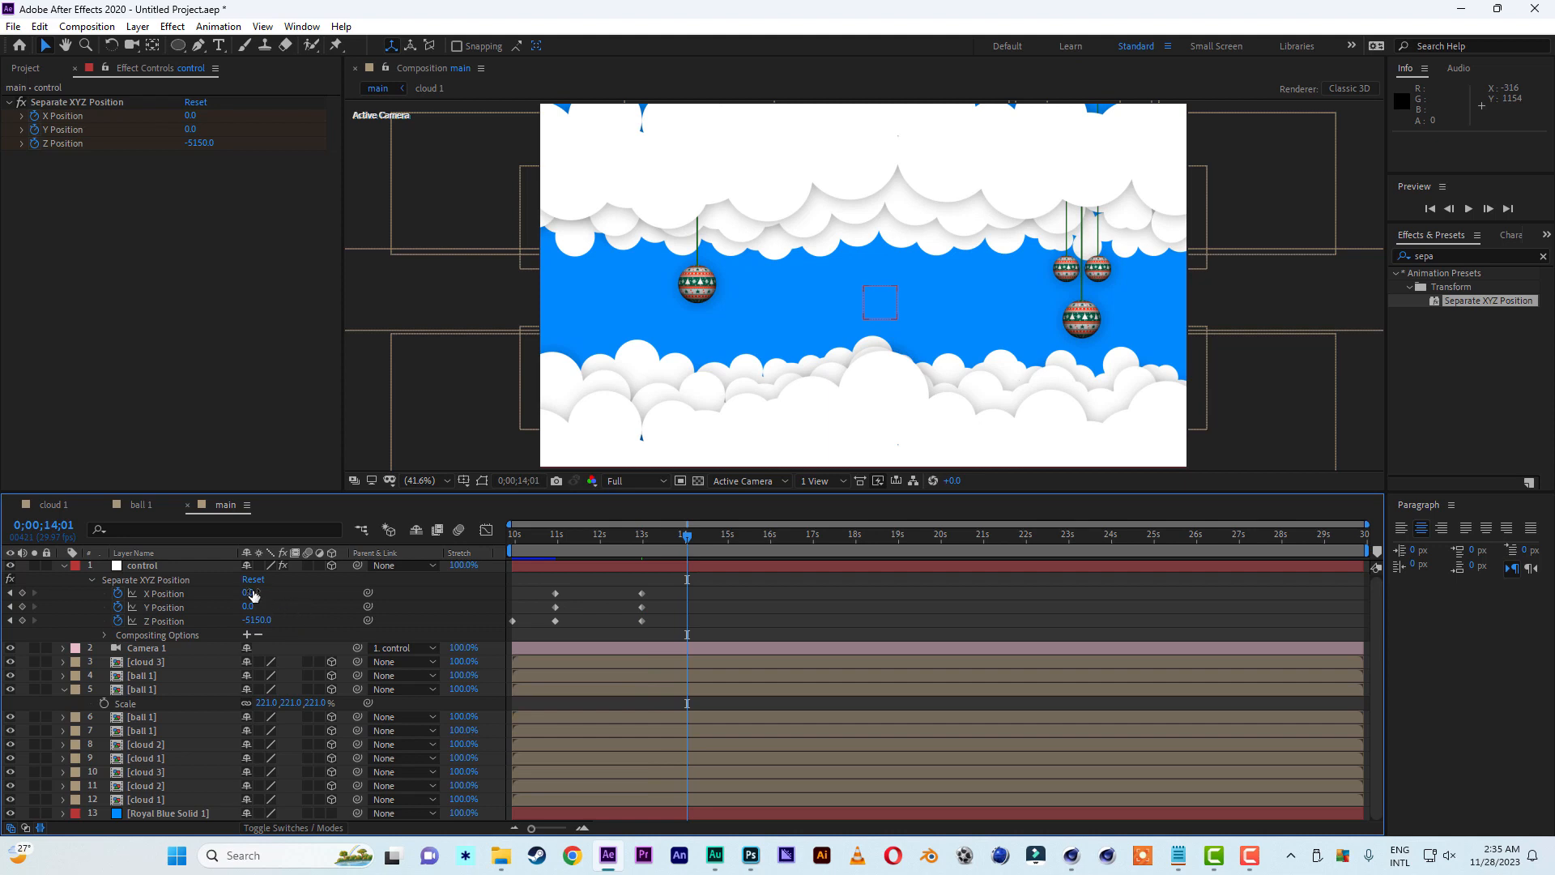
{"action": "left_click_drag", "start_coordinate": [257, 591], "coordinate": [897, 638]}
{"action": "left_click_drag", "start_coordinate": [255, 593], "coordinate": [324, 594]}
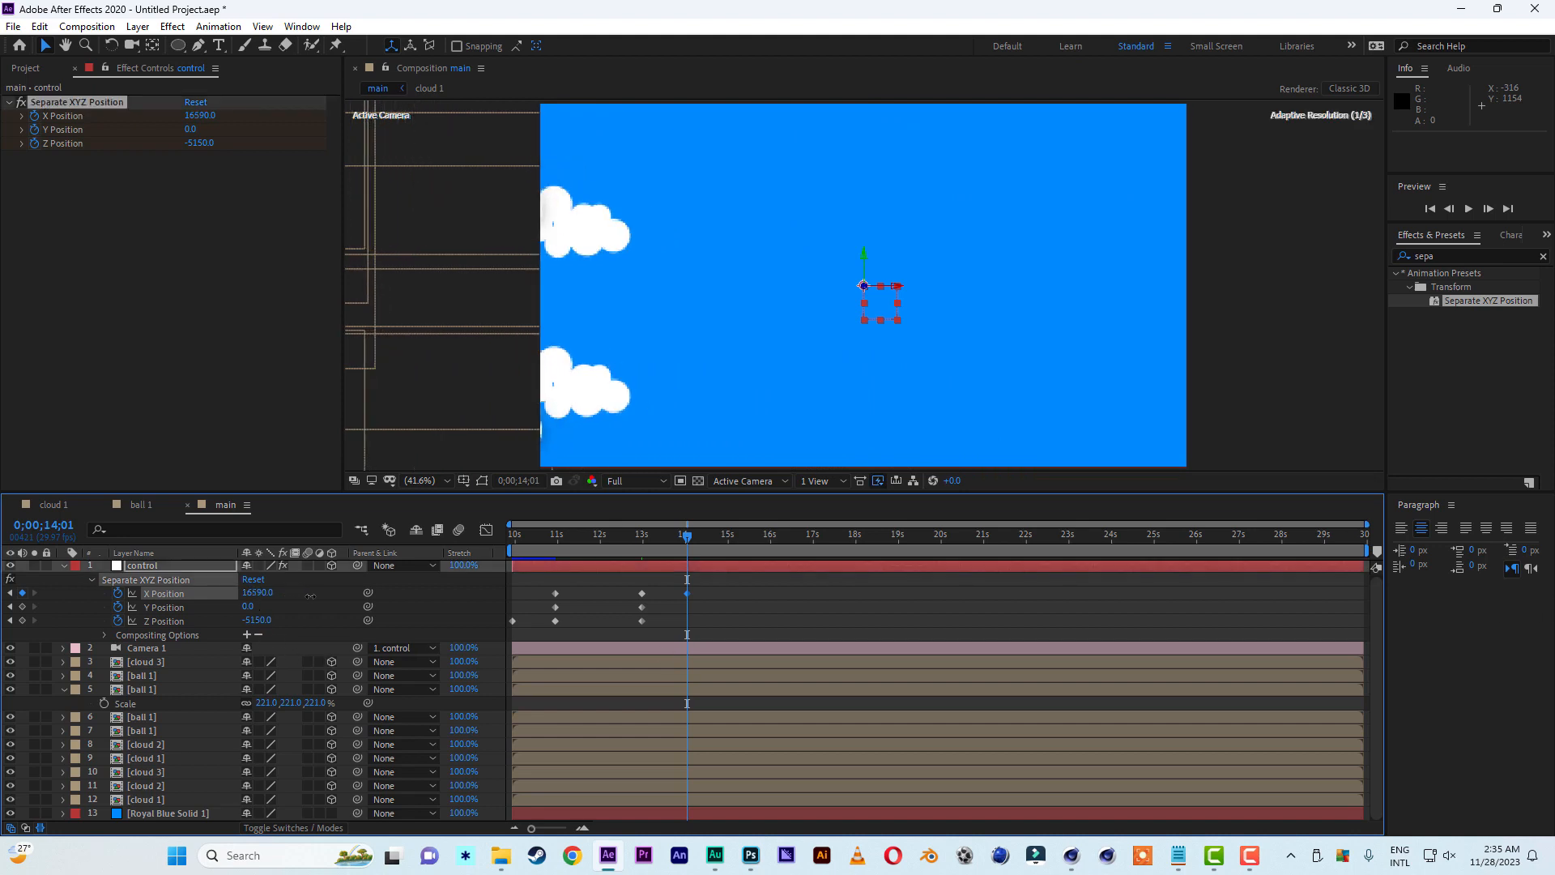
{"action": "left_click", "coordinate": [22, 606]}
{"action": "left_click", "coordinate": [22, 621]}
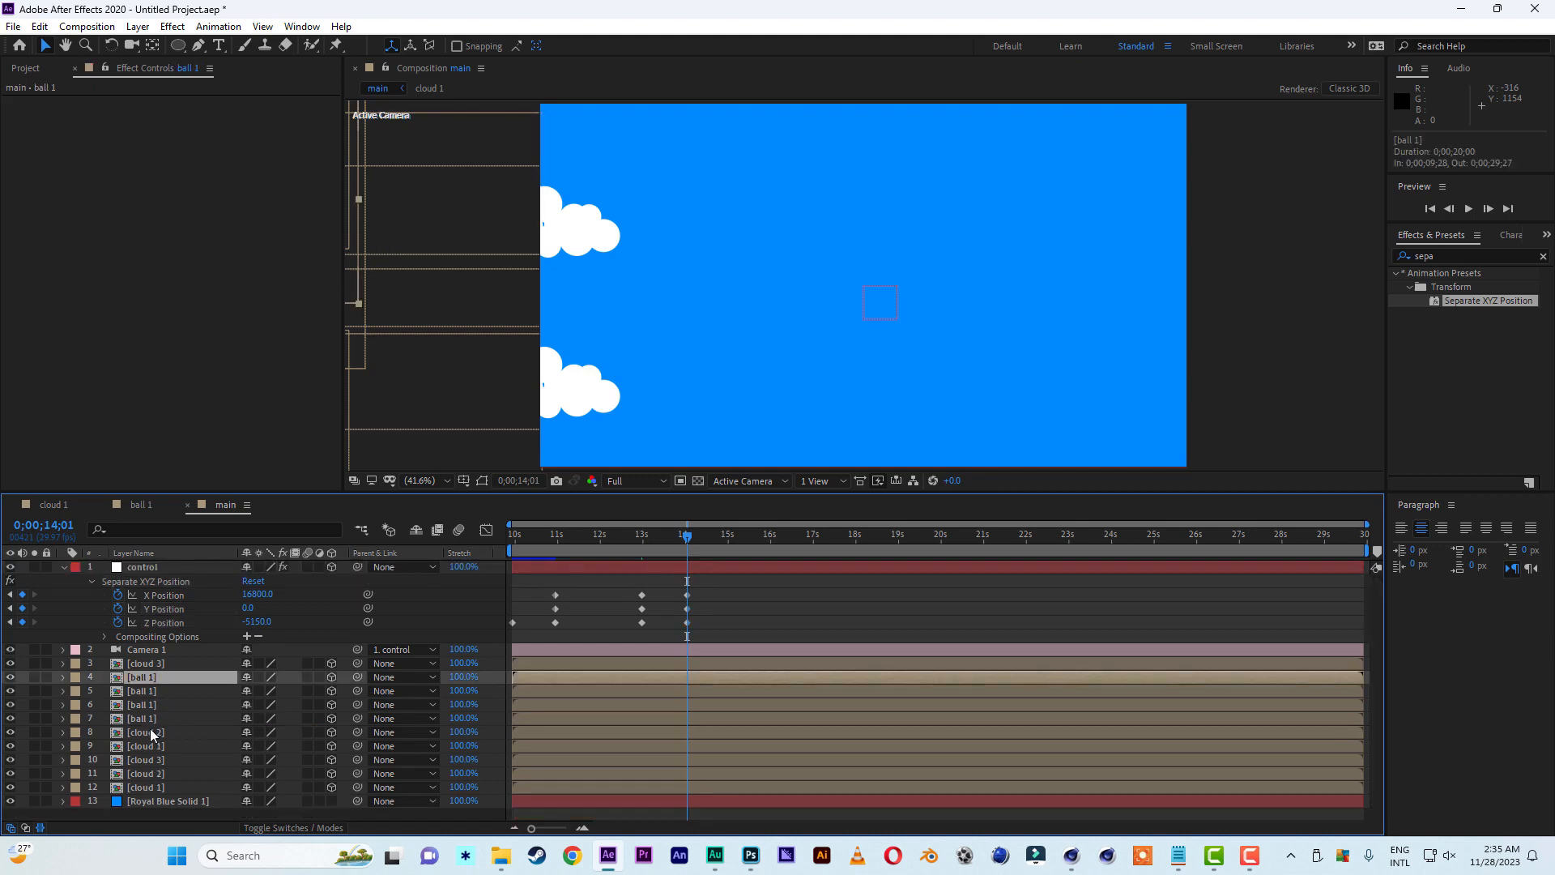
Duplicate the five cloud layers above the blue solid, group the copies above the originals and give them the Orange label
{"action": "left_click", "coordinate": [149, 732]}
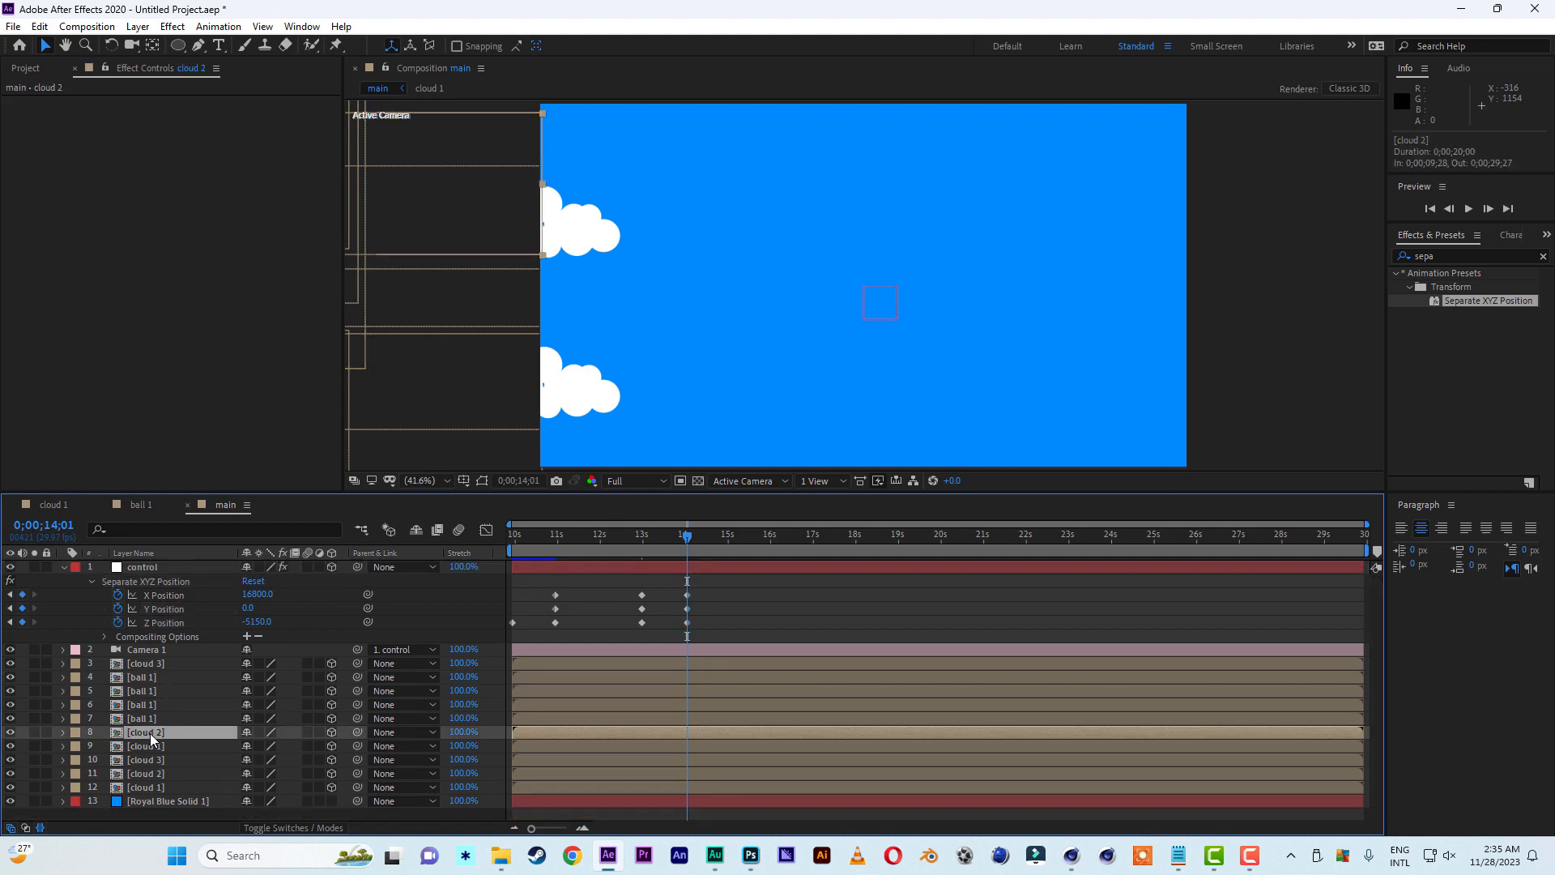
{"action": "left_click", "coordinate": [155, 784], "text": "shift"}
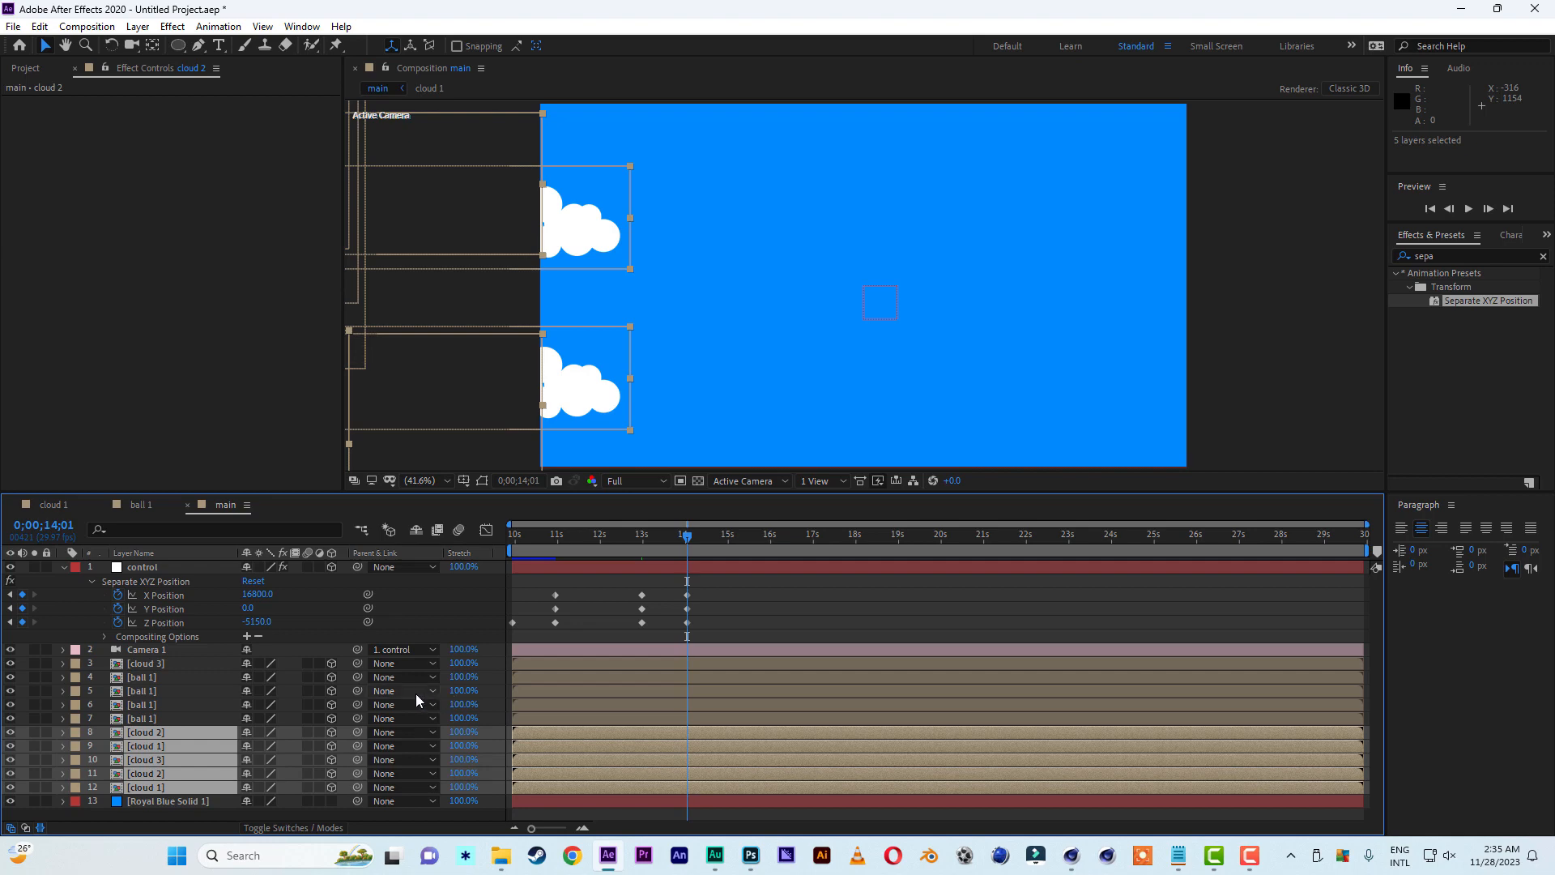
{"action": "key", "text": "ctrl+d"}
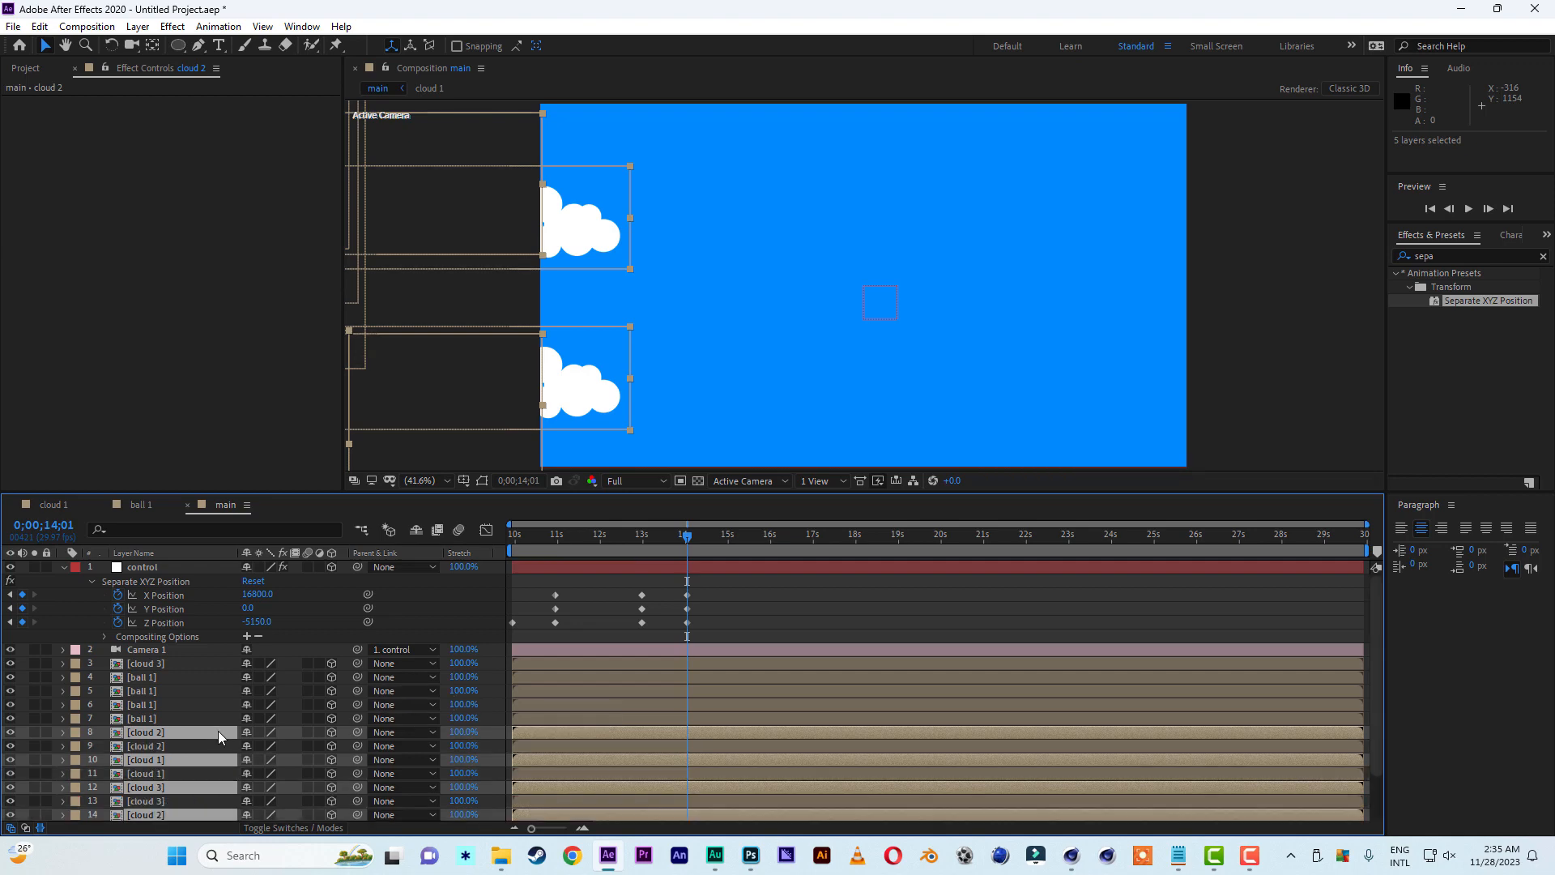
{"action": "scroll", "coordinate": [219, 734], "scroll_direction": "down", "scroll_amount": 2}
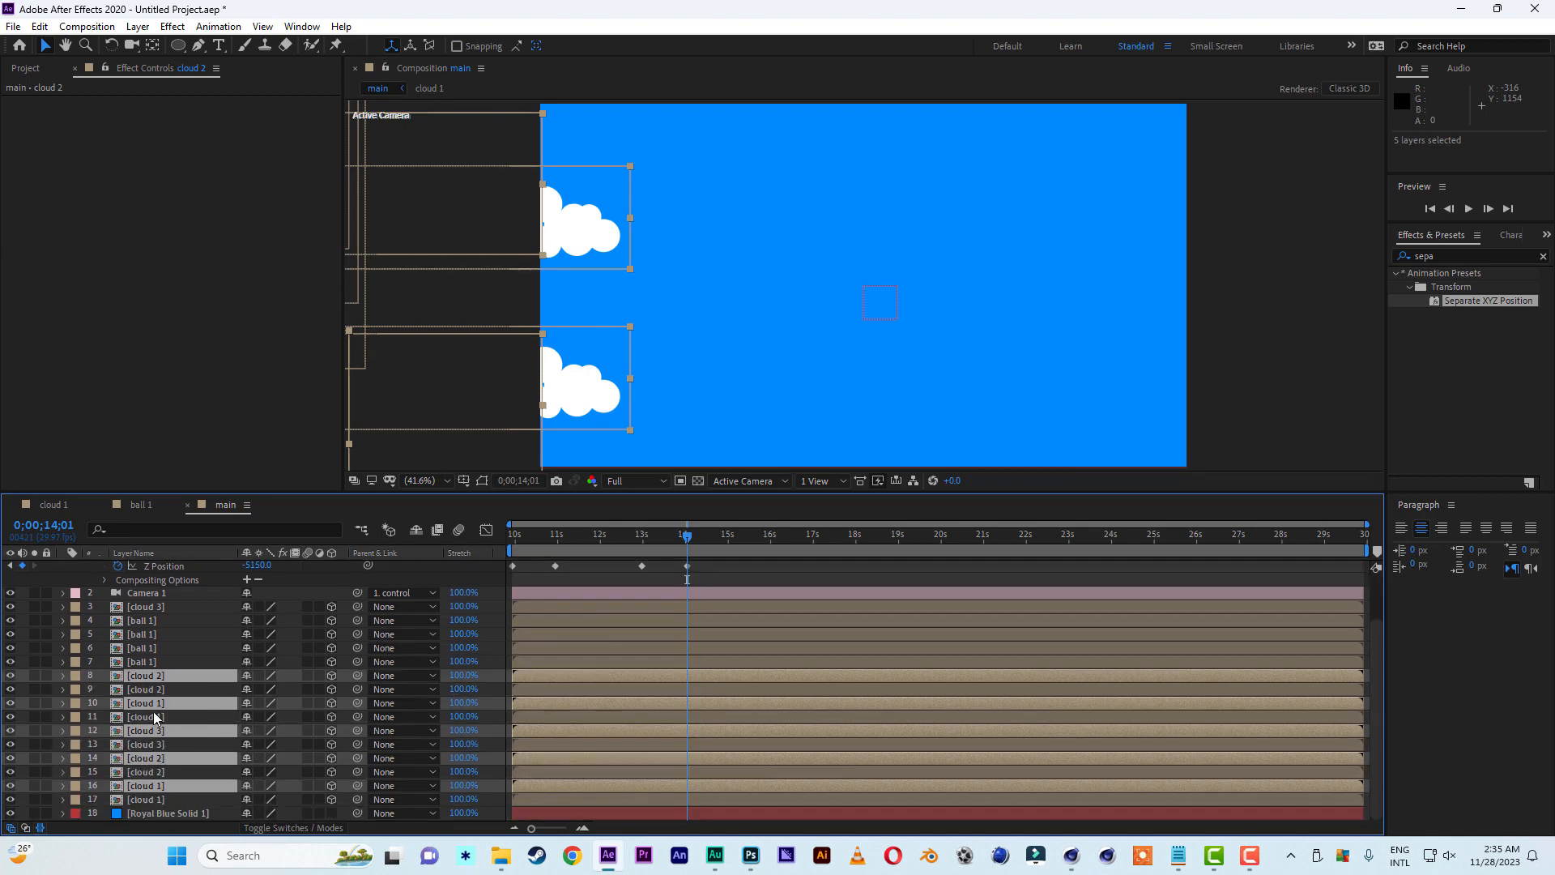
{"action": "left_click_drag", "start_coordinate": [146, 707], "coordinate": [122, 687]}
{"action": "left_click", "coordinate": [75, 679]}
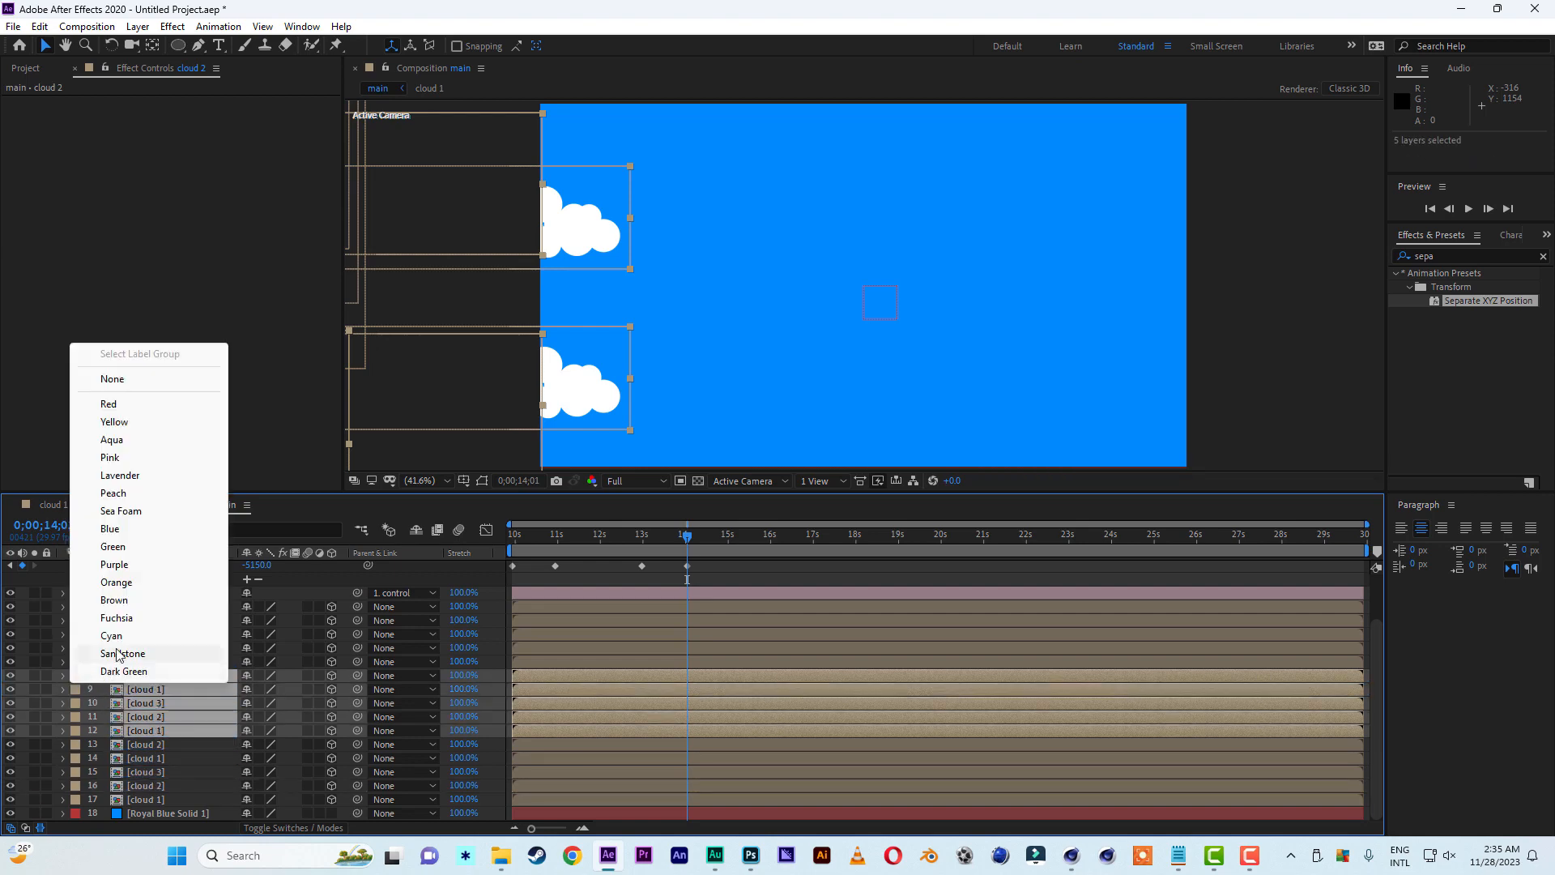
{"action": "left_click", "coordinate": [154, 582]}
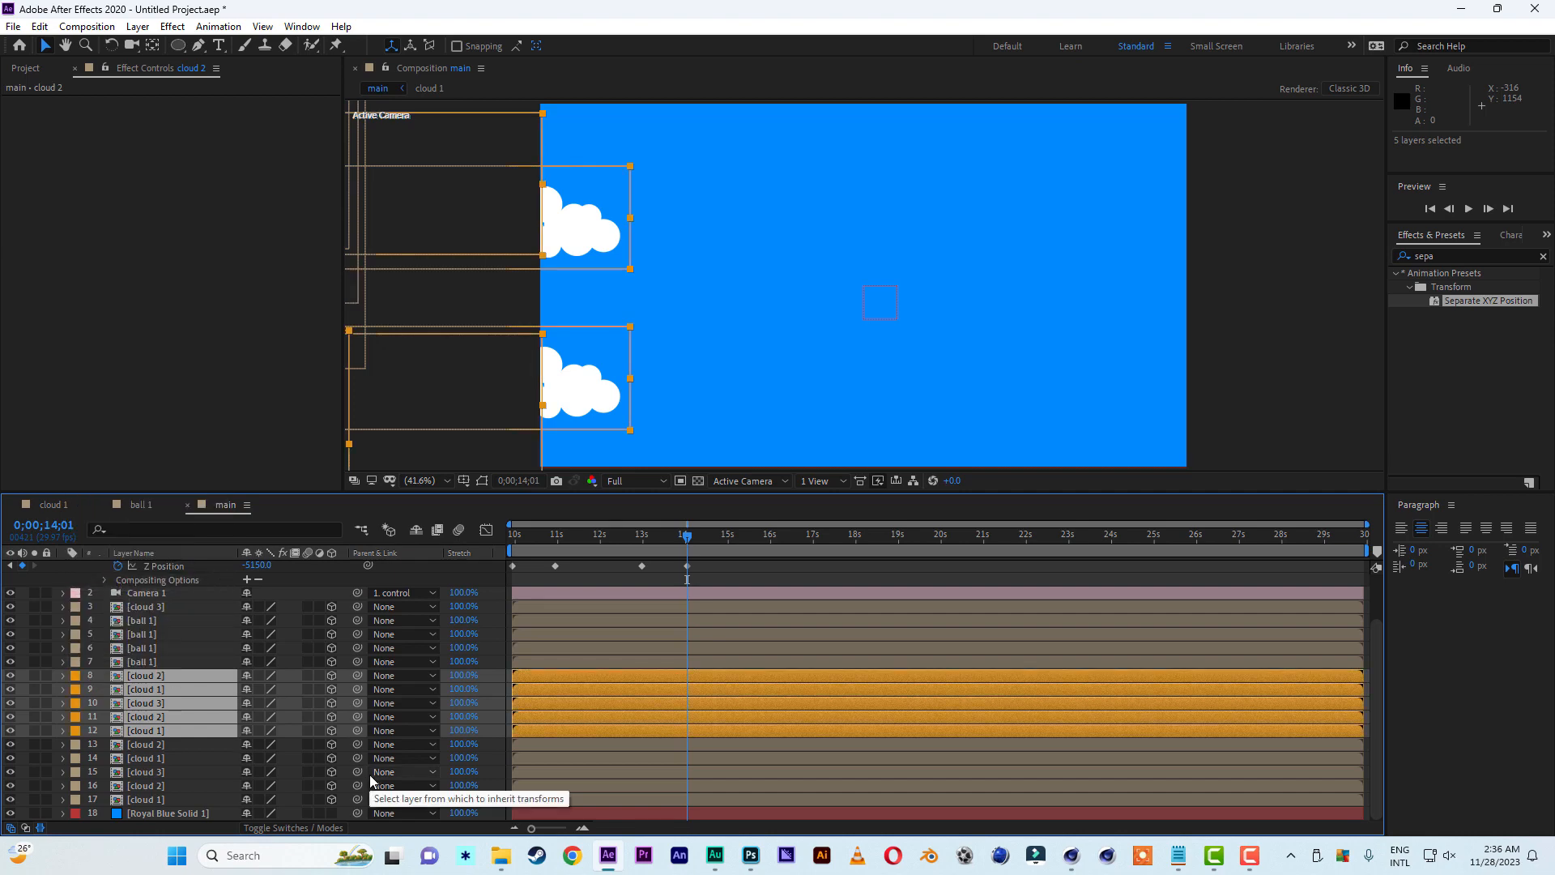
Slide the five orange-labelled clouds along the X axis to about 18796 so they fill the camera frame
{"action": "scroll", "coordinate": [916, 232], "scroll_direction": "down", "scroll_amount": 3}
{"action": "scroll", "coordinate": [916, 232], "scroll_direction": "up", "scroll_amount": 2}
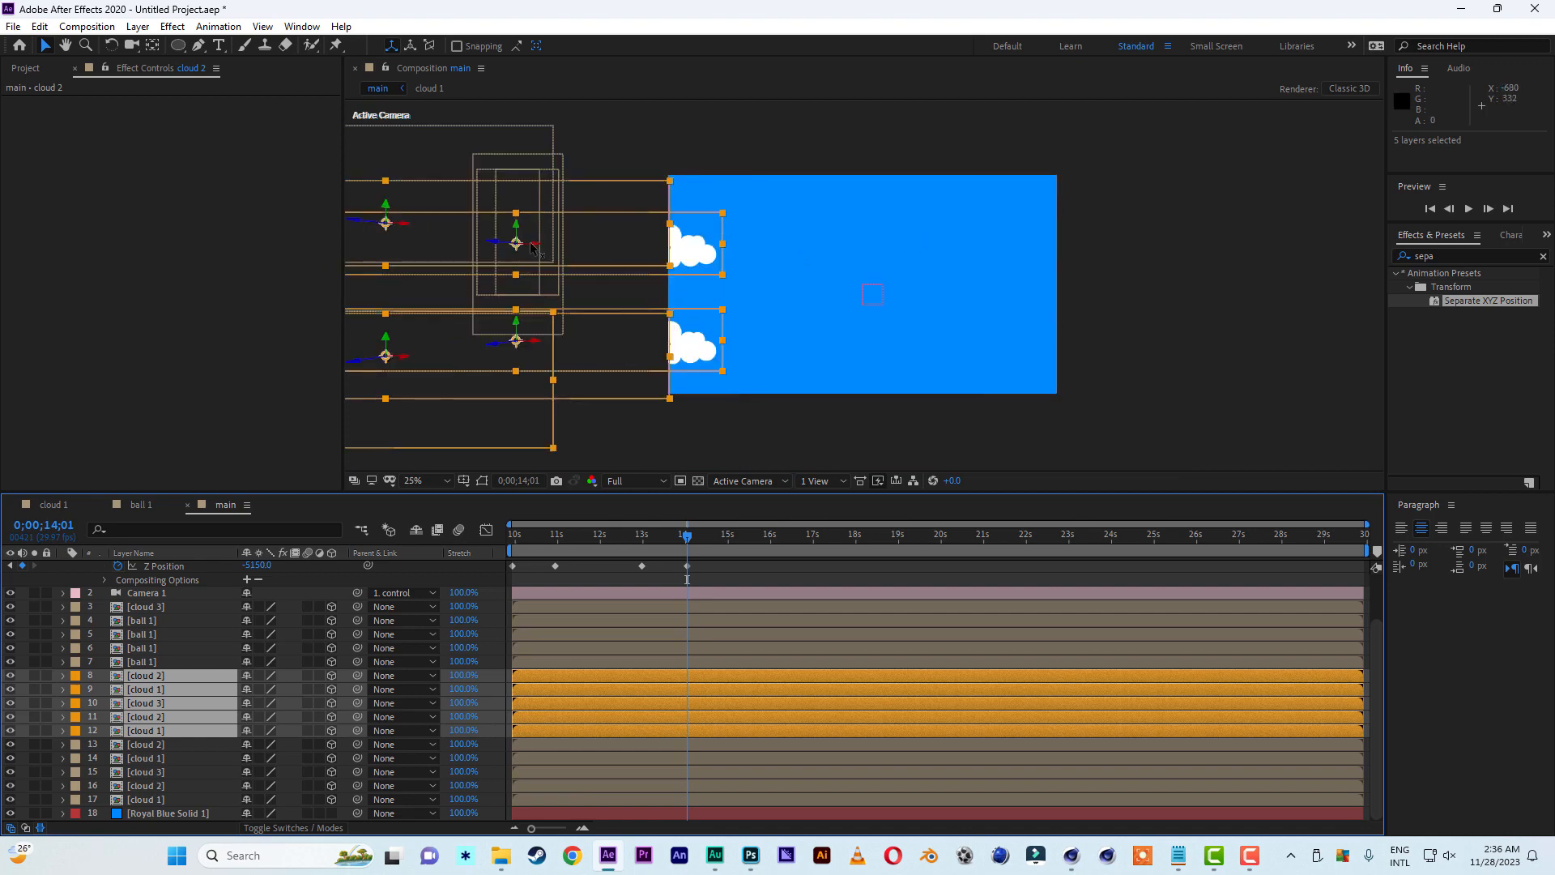
{"action": "left_click_drag", "start_coordinate": [534, 249], "coordinate": [1102, 344]}
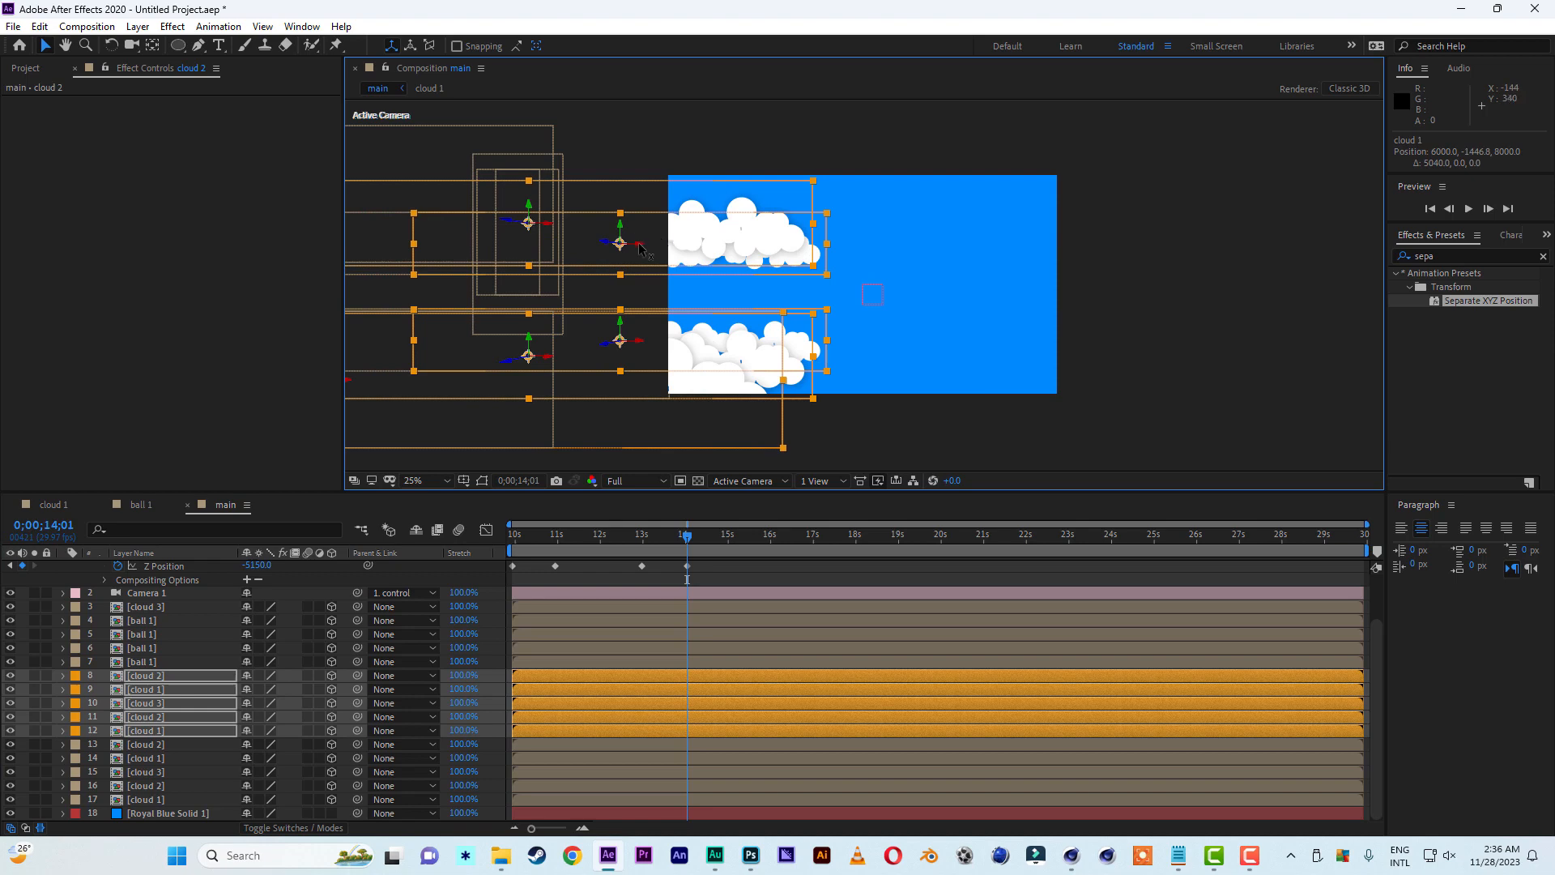
{"action": "left_click_drag", "start_coordinate": [640, 247], "coordinate": [1491, 279]}
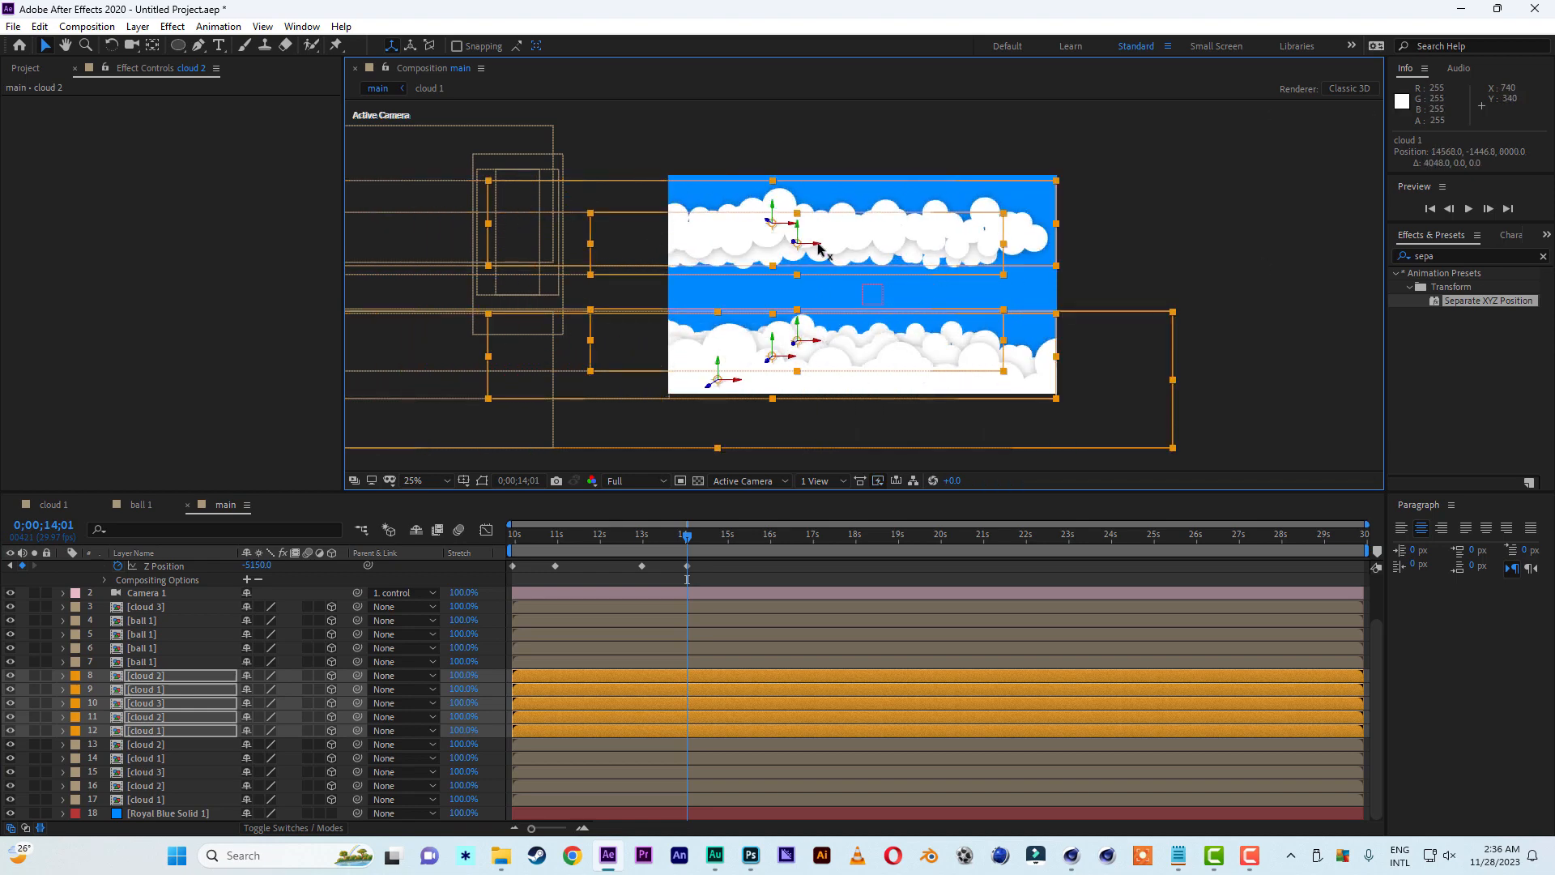
{"action": "left_click_drag", "start_coordinate": [833, 246], "coordinate": [1459, 252]}
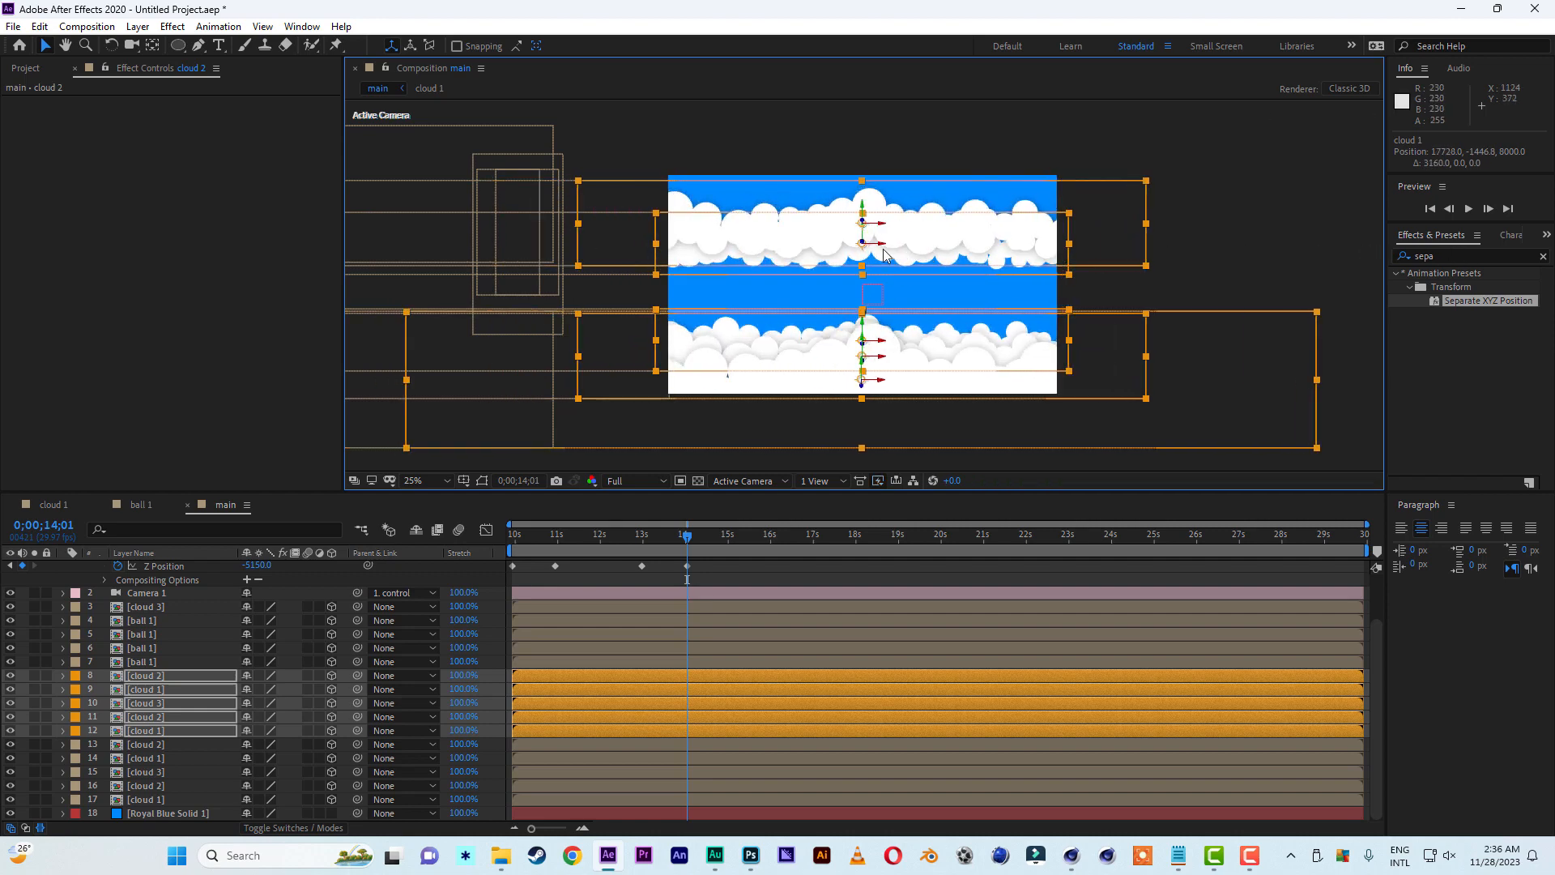
{"action": "left_click_drag", "start_coordinate": [897, 241], "coordinate": [1113, 247]}
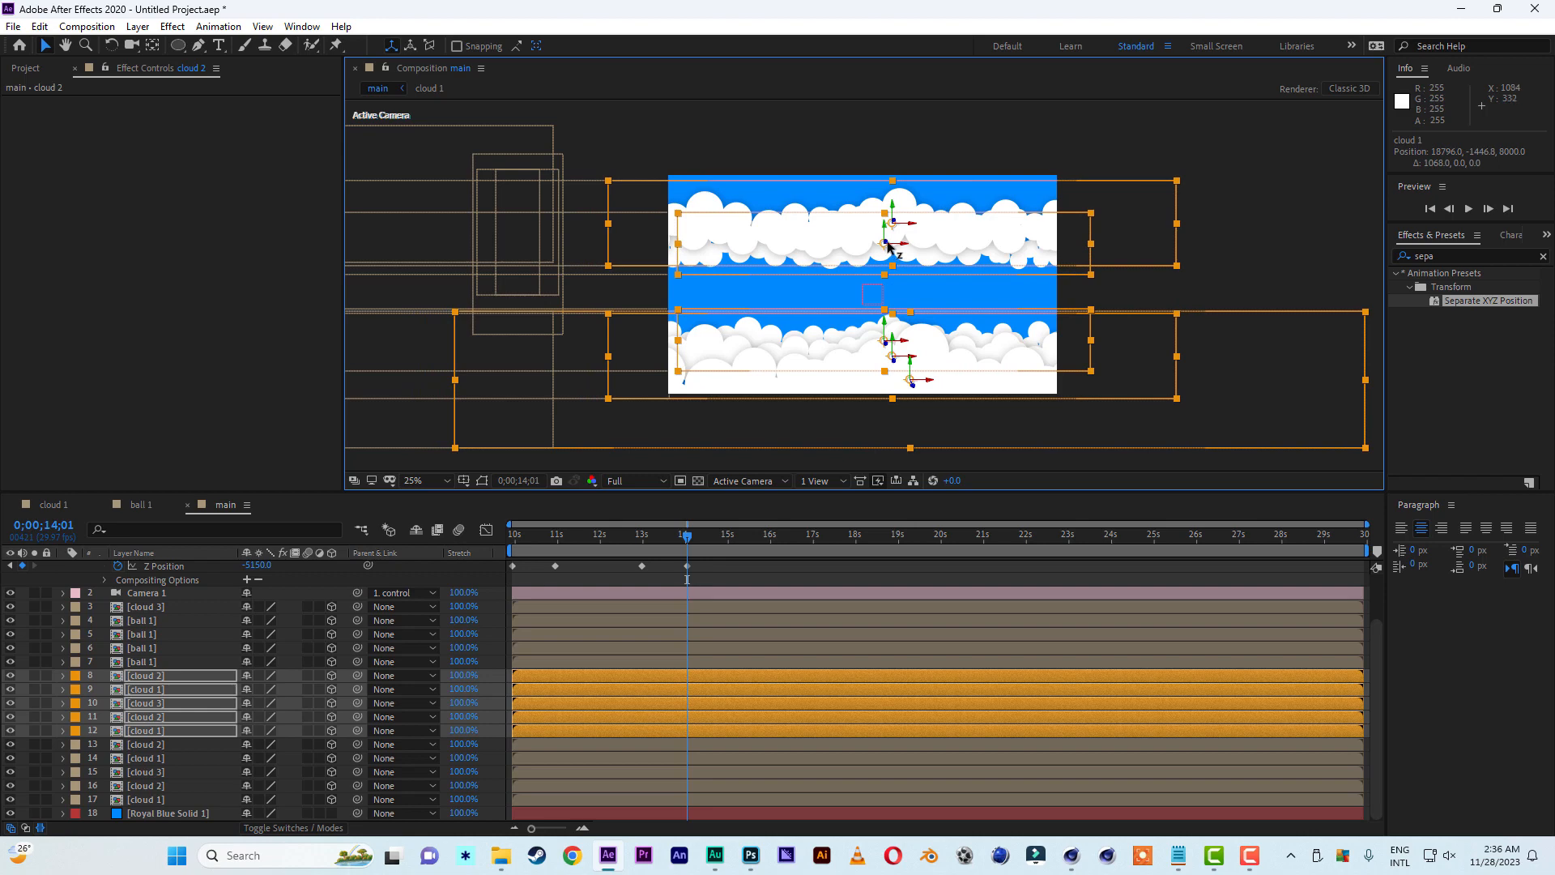
Bring the five orange-labelled clouds about 2484 closer to the camera along Z and raise them by about 236
{"action": "left_click_drag", "start_coordinate": [885, 243], "coordinate": [1551, 327]}
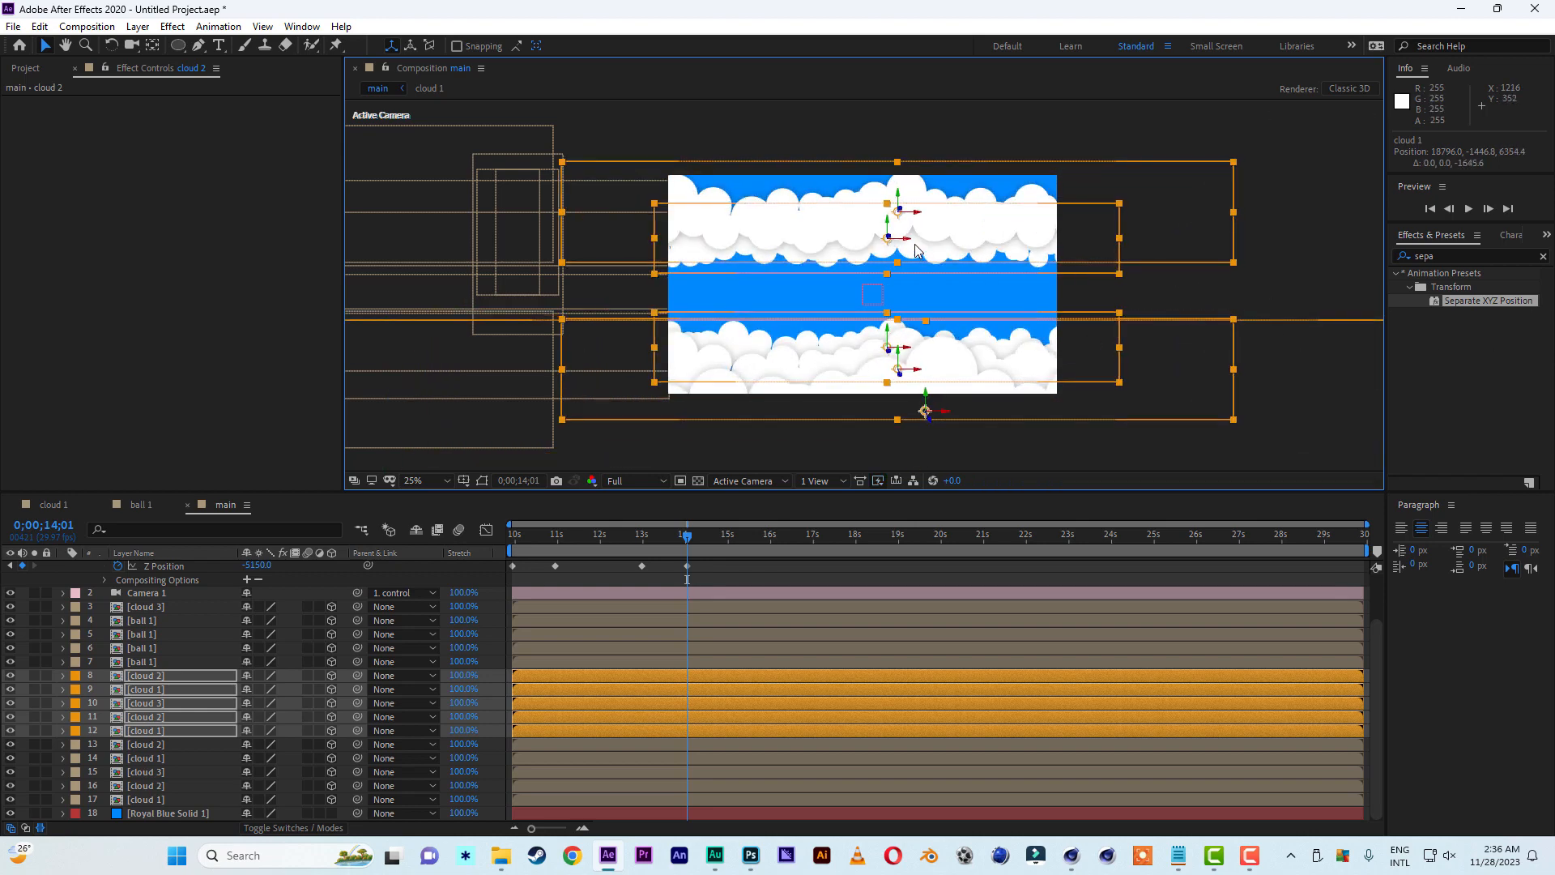
{"action": "left_click_drag", "start_coordinate": [889, 238], "coordinate": [1554, 319]}
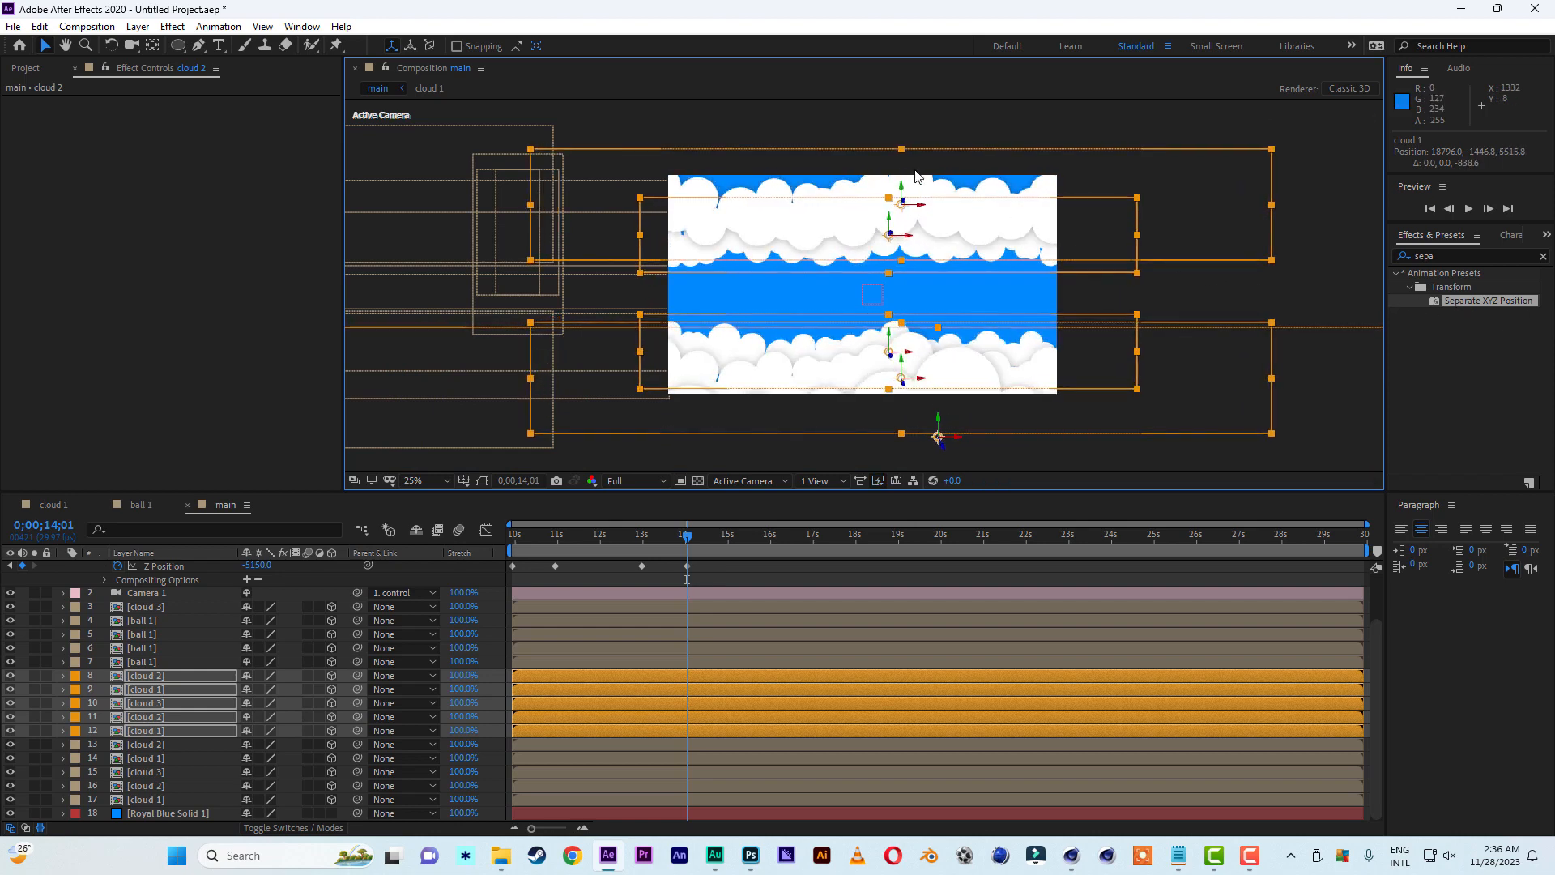
{"action": "left_click_drag", "start_coordinate": [901, 185], "coordinate": [904, 147]}
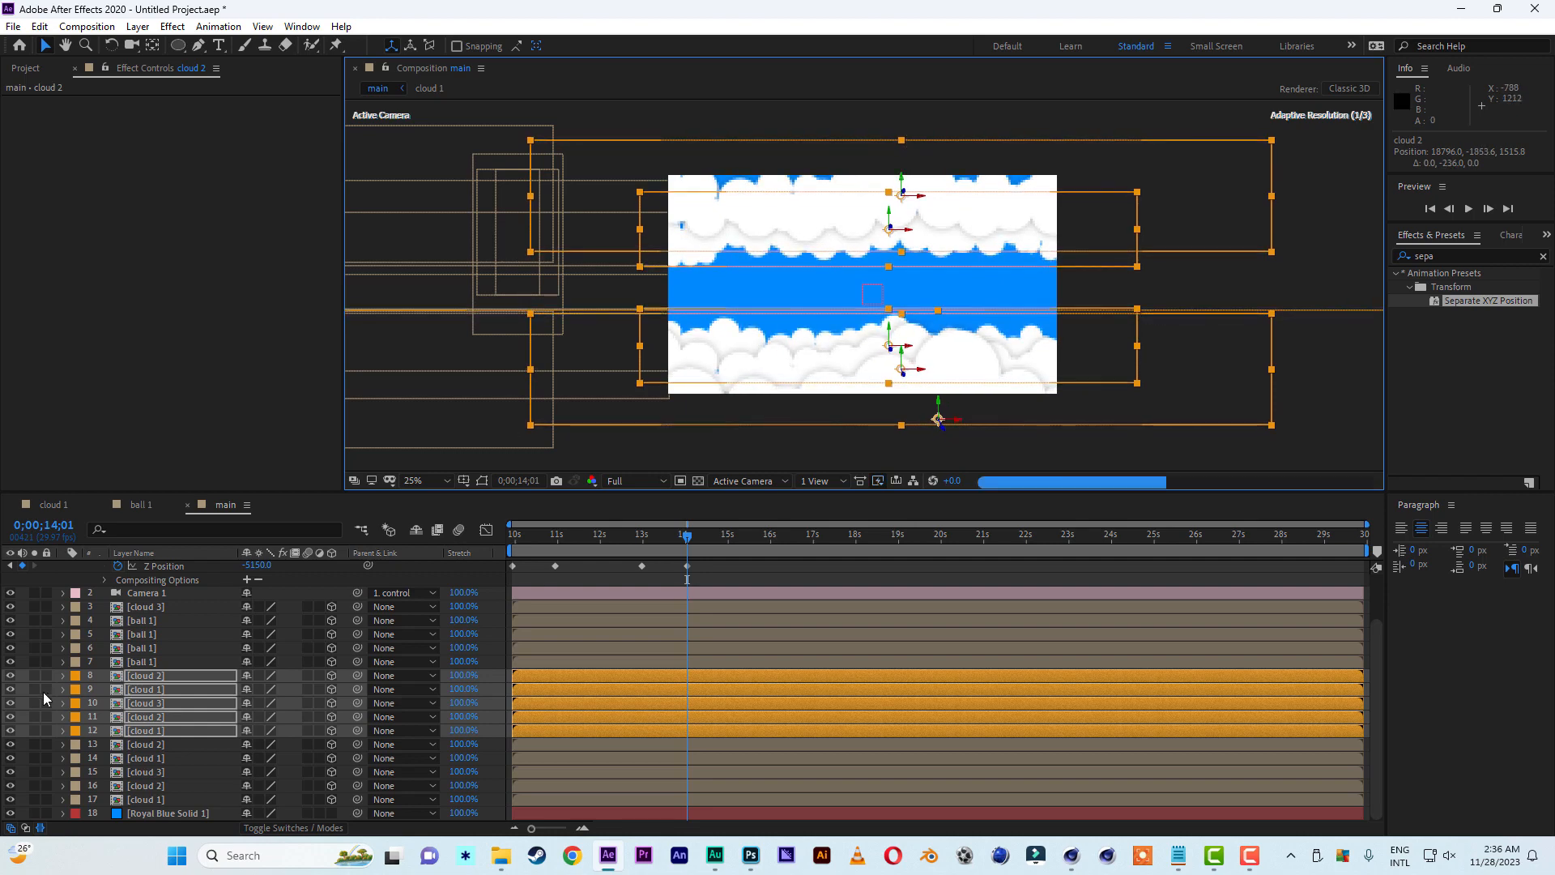
Duplicate the uppermost orange cloud 2 layer and bring the copy forward along Z to about -1410
{"action": "left_click", "coordinate": [133, 746]}
{"action": "left_click", "coordinate": [143, 605]}
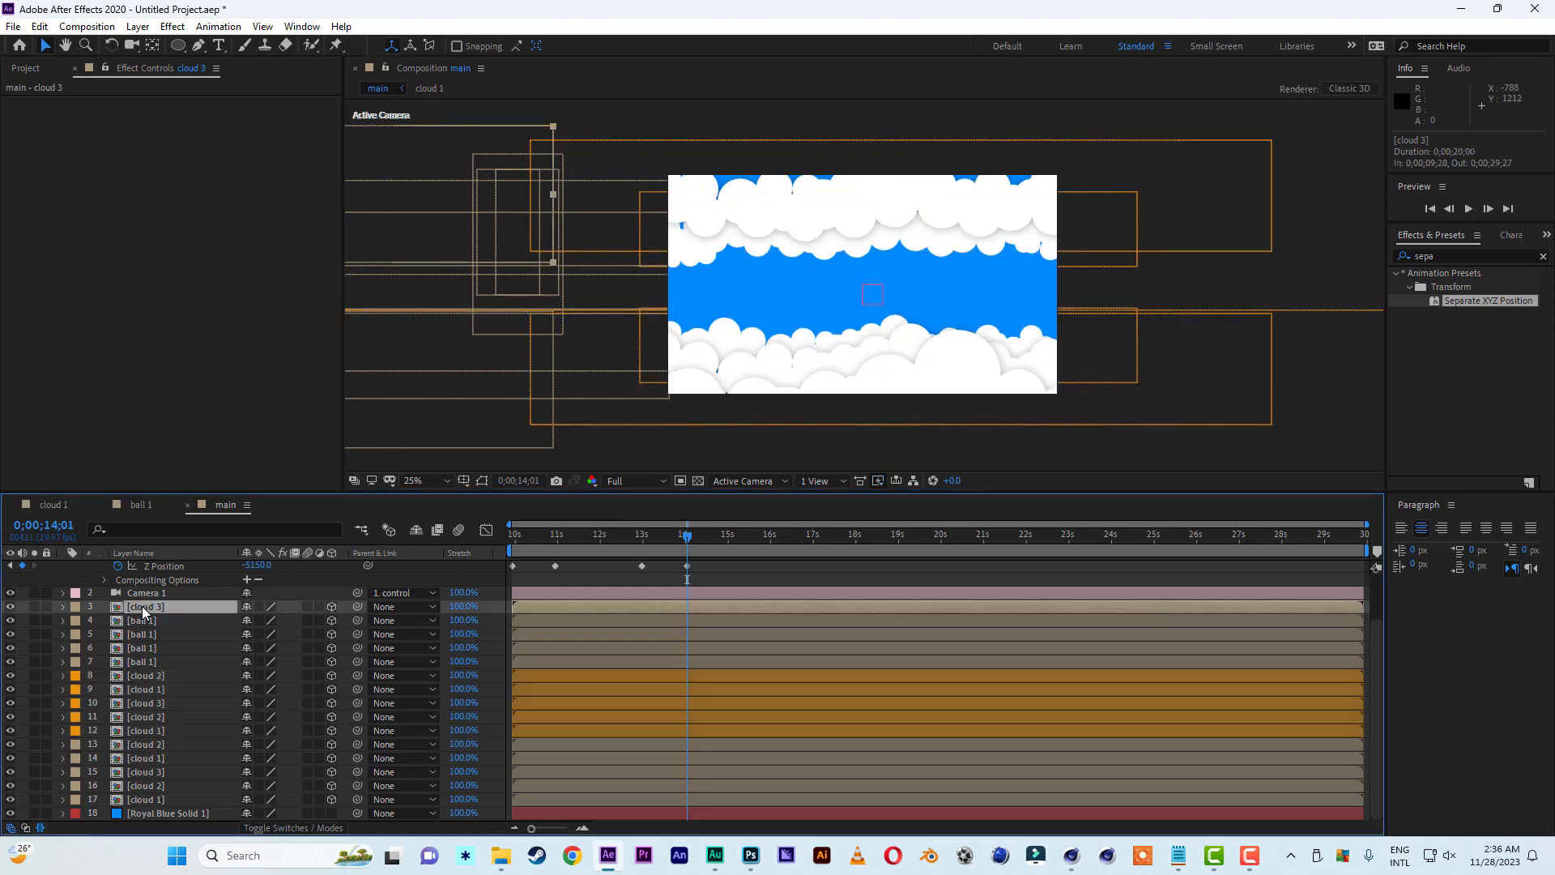
{"action": "left_click", "coordinate": [154, 727]}
{"action": "left_click", "coordinate": [157, 677]}
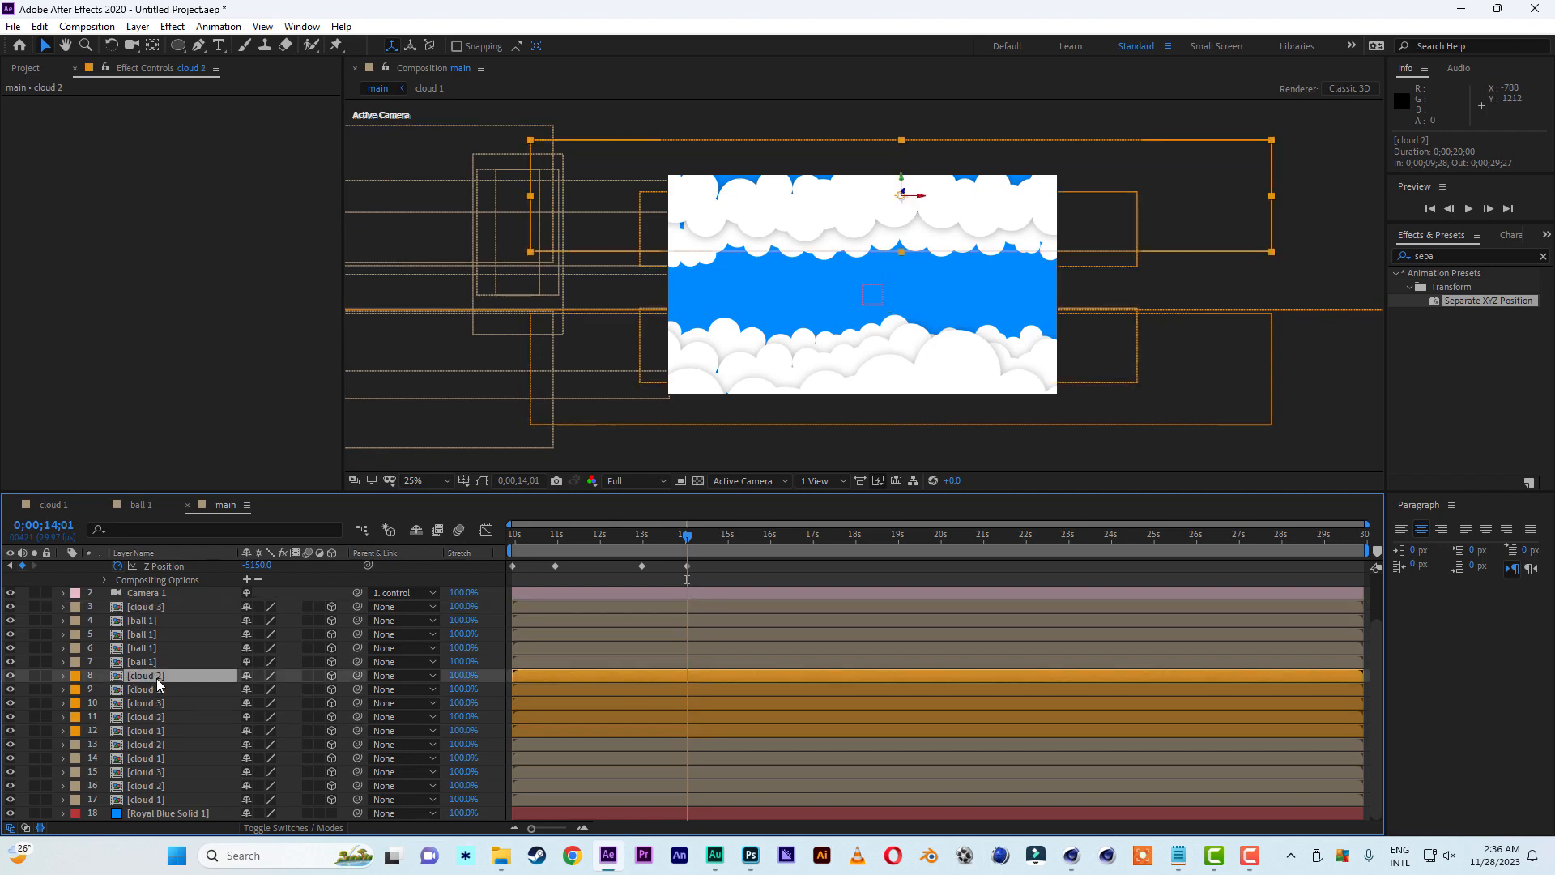
{"action": "key", "text": "ctrl+d"}
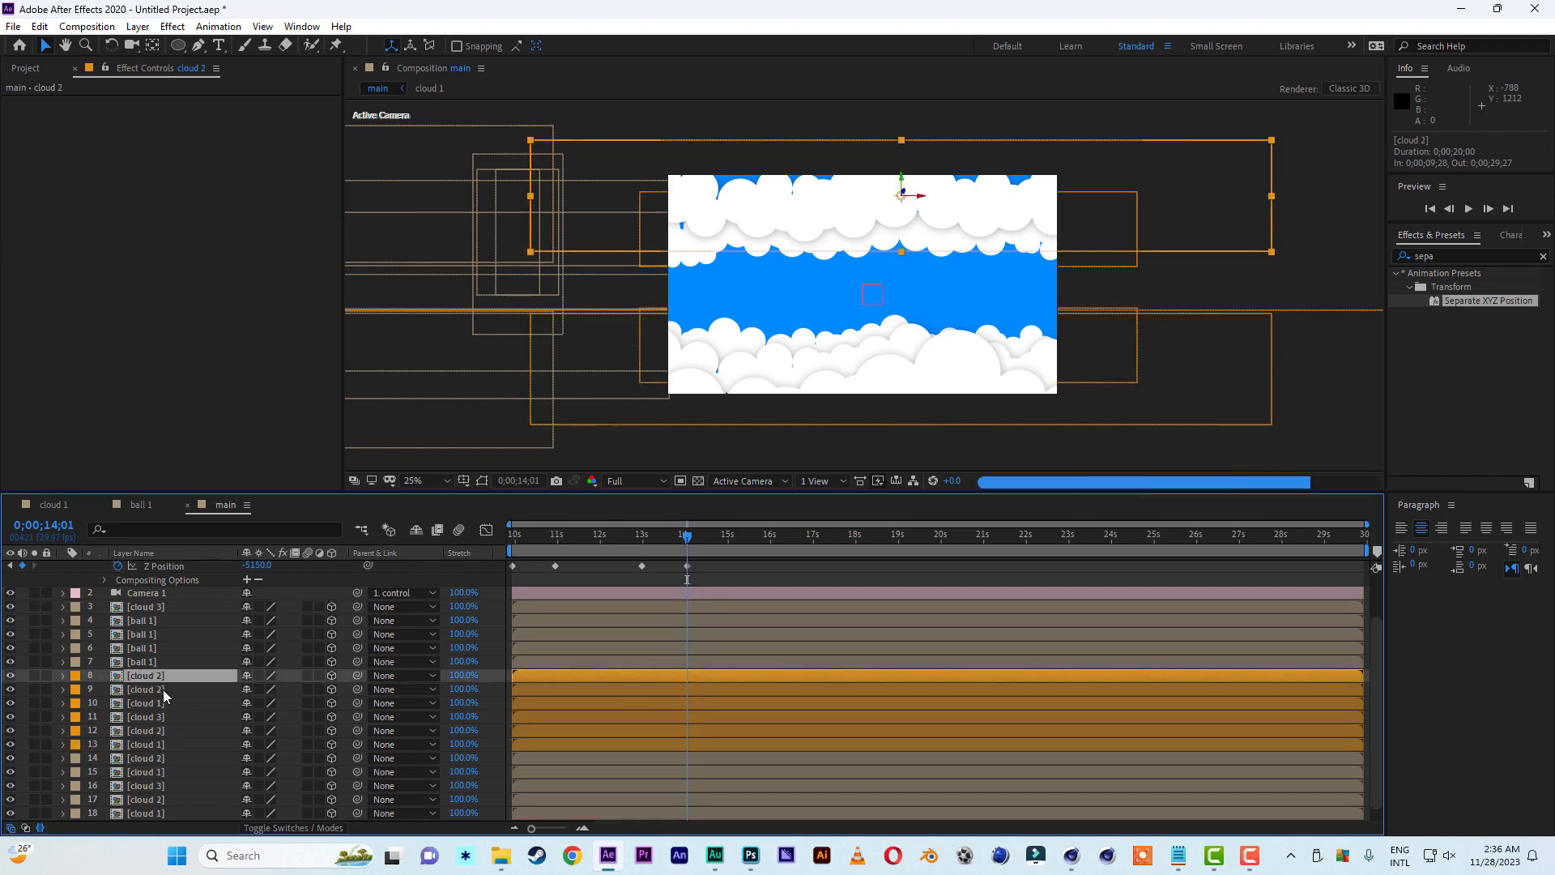
{"action": "key", "text": "p"}
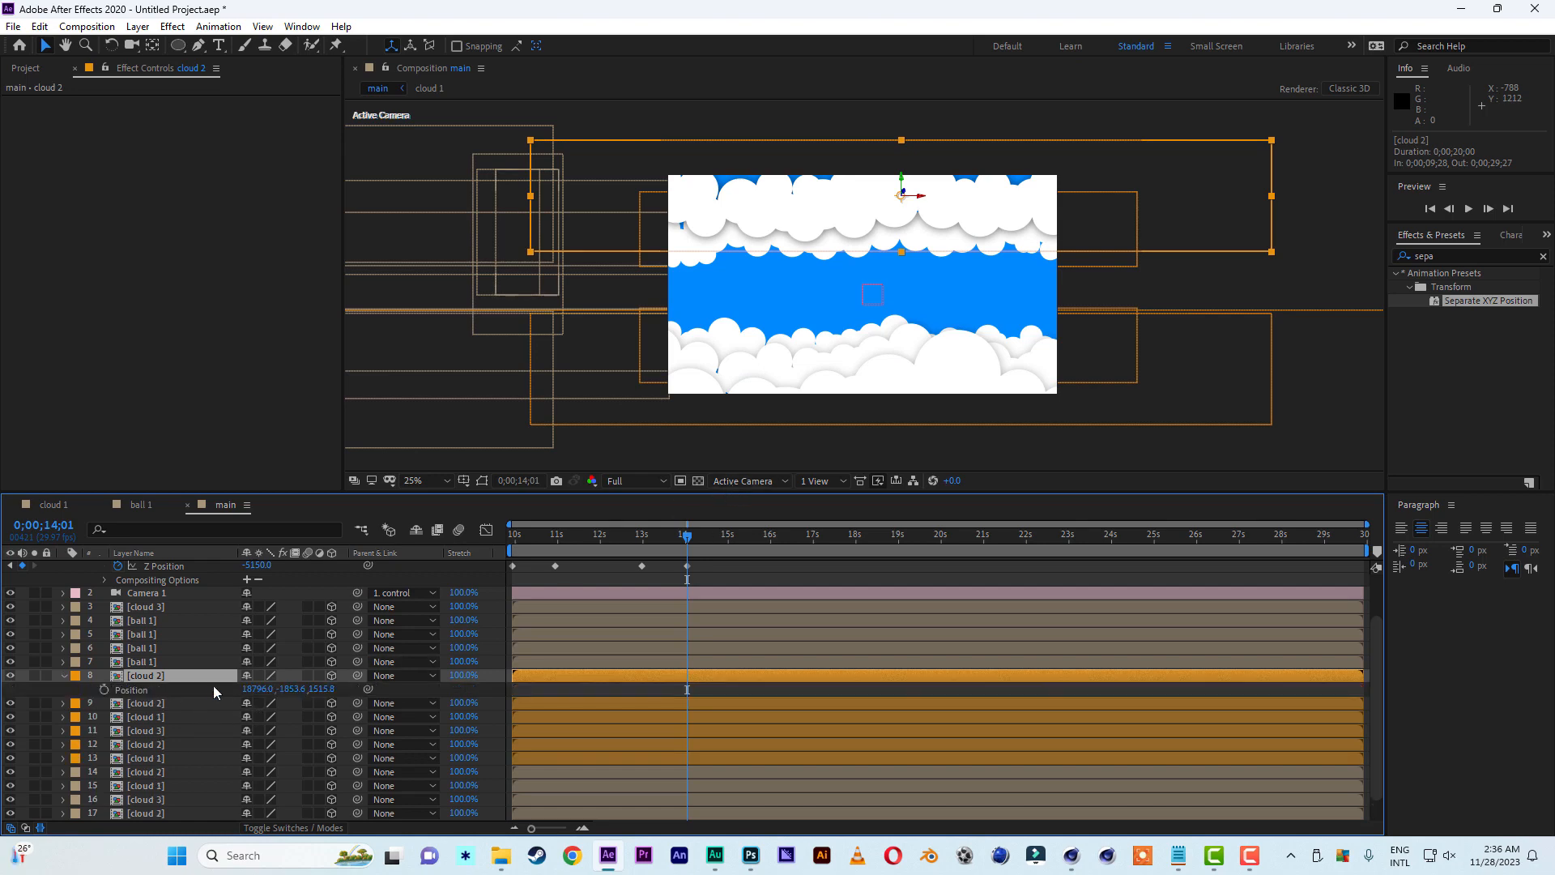
{"action": "key", "text": "p"}
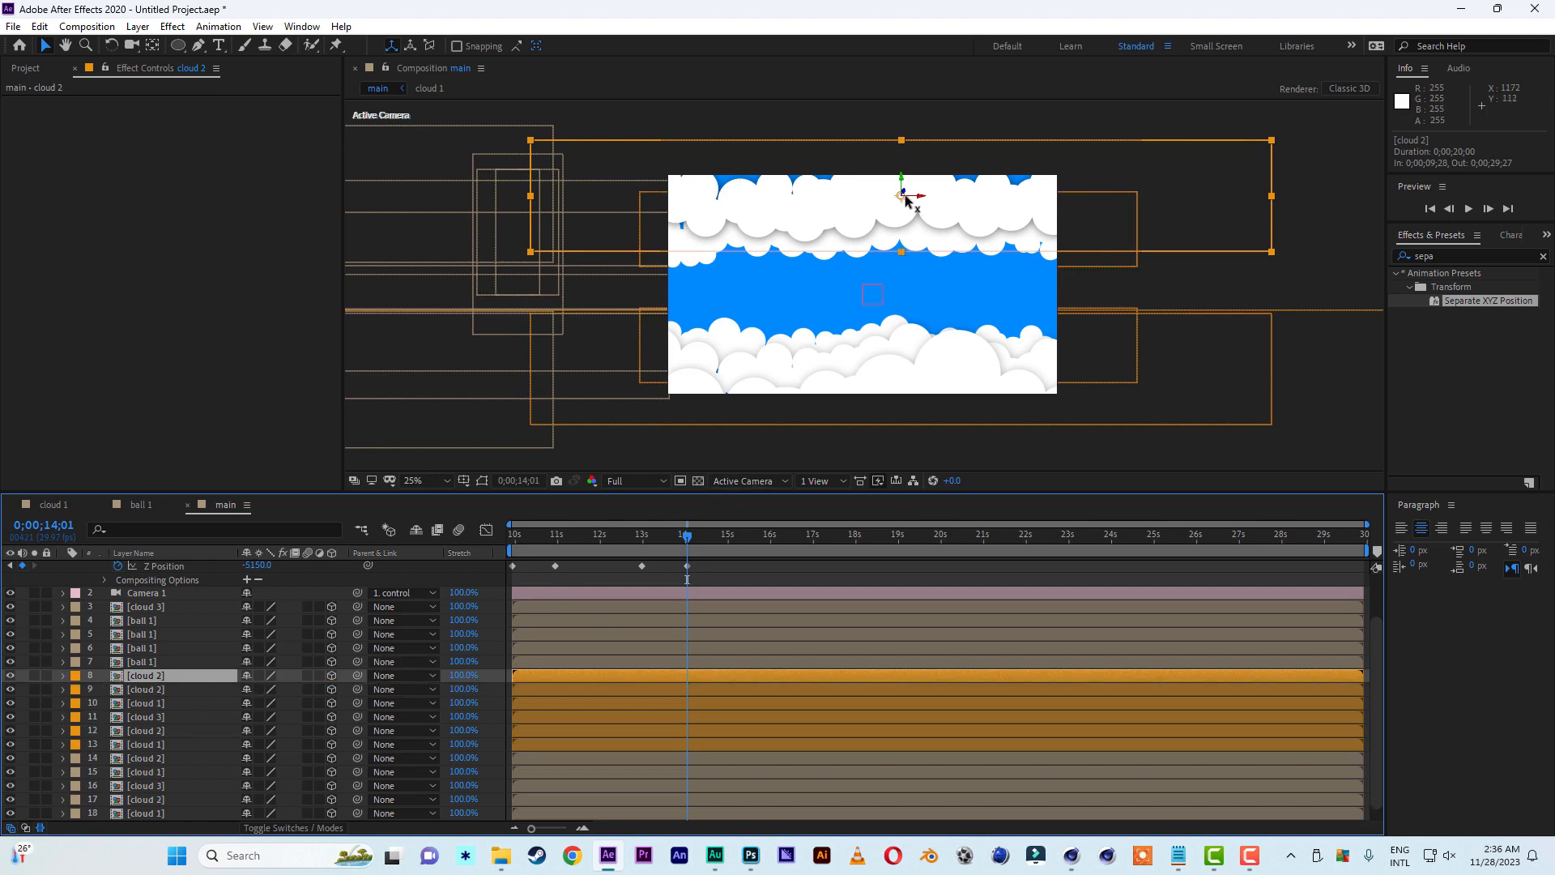
{"action": "left_click_drag", "start_coordinate": [913, 196], "coordinate": [1505, 140]}
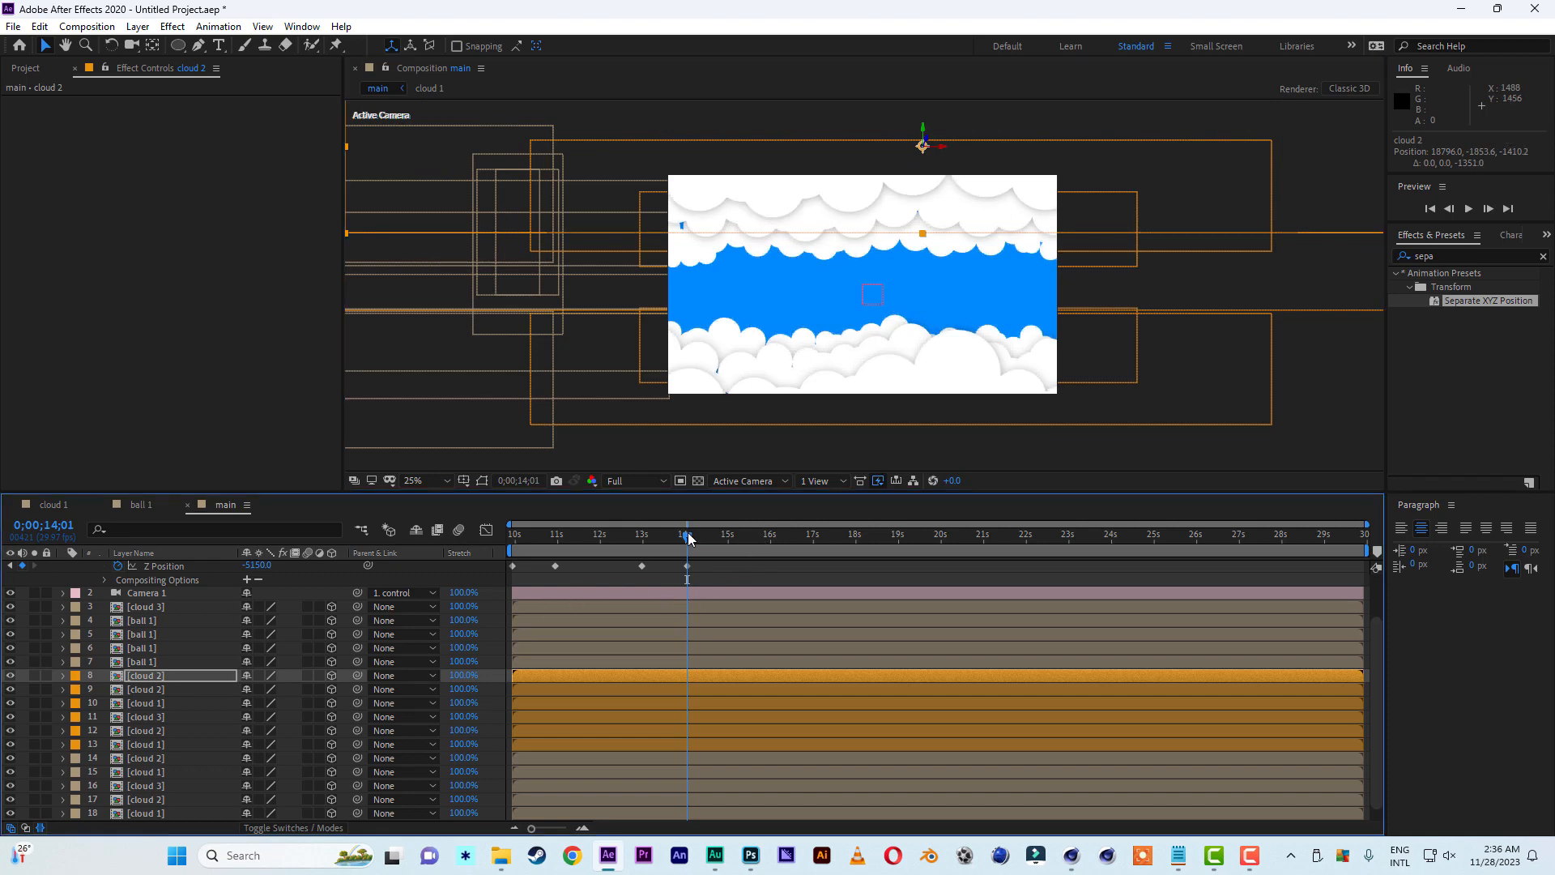
At 0;00;13;14, duplicate the lowest cloud 1 layer in the stack and move the copy to about X 12120, Y 1213
{"action": "mouse_move", "coordinate": [688, 539]}
{"action": "left_mouse_down"}
{"action": "mouse_move", "coordinate": [410, 541]}
{"action": "mouse_move", "coordinate": [698, 546]}
{"action": "mouse_move", "coordinate": [586, 546]}
{"action": "mouse_move", "coordinate": [684, 549]}
{"action": "mouse_move", "coordinate": [649, 549]}
{"action": "mouse_move", "coordinate": [664, 549]}
{"action": "left_mouse_up"}
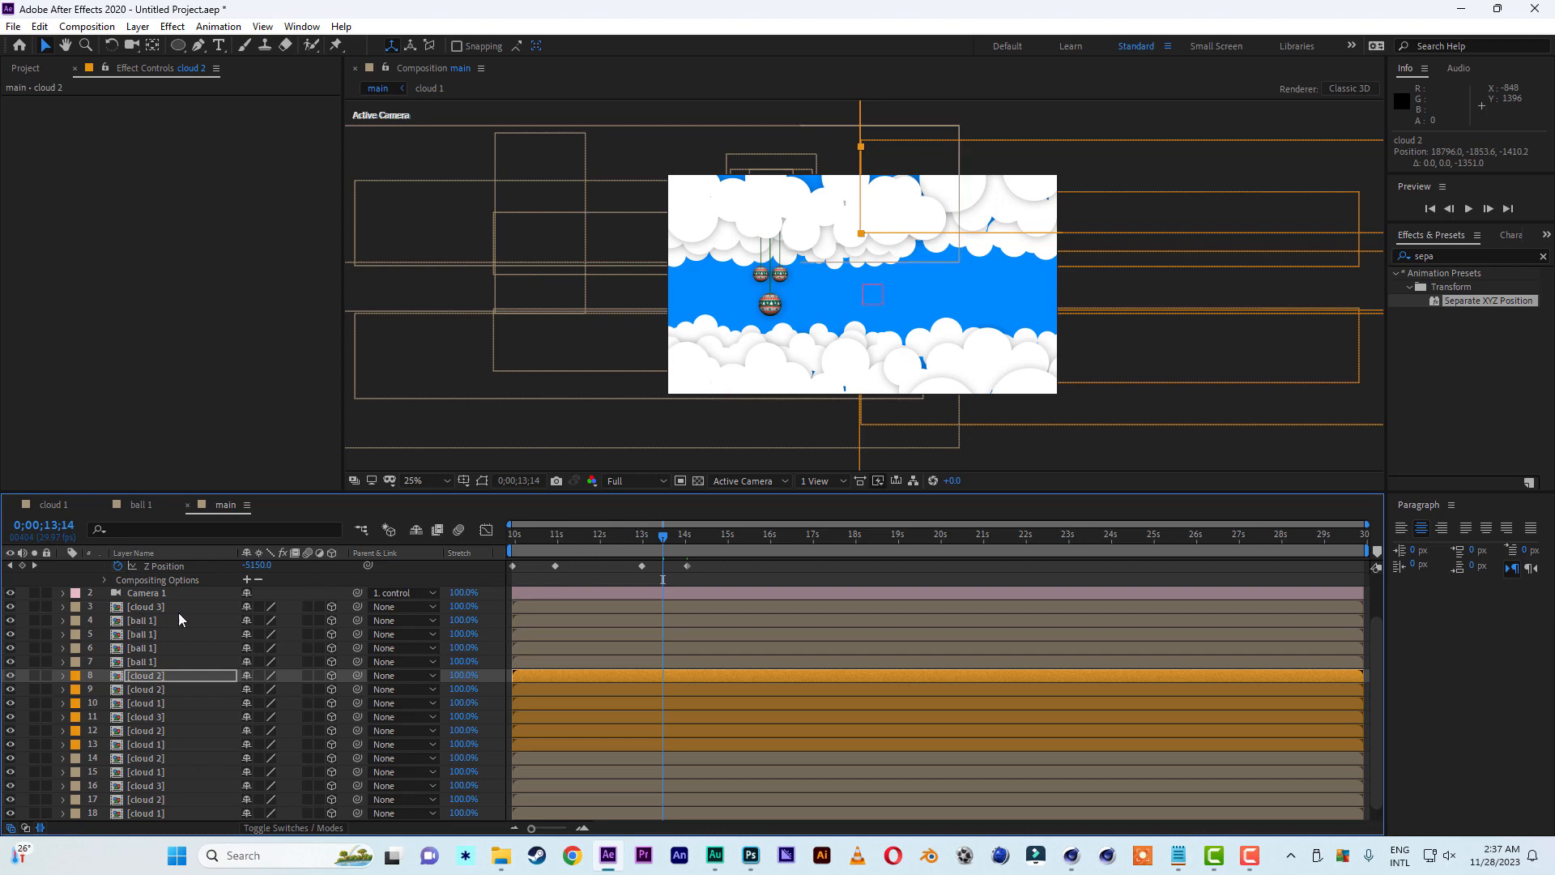
{"action": "scroll", "coordinate": [156, 802], "scroll_direction": "down", "scroll_amount": 1}
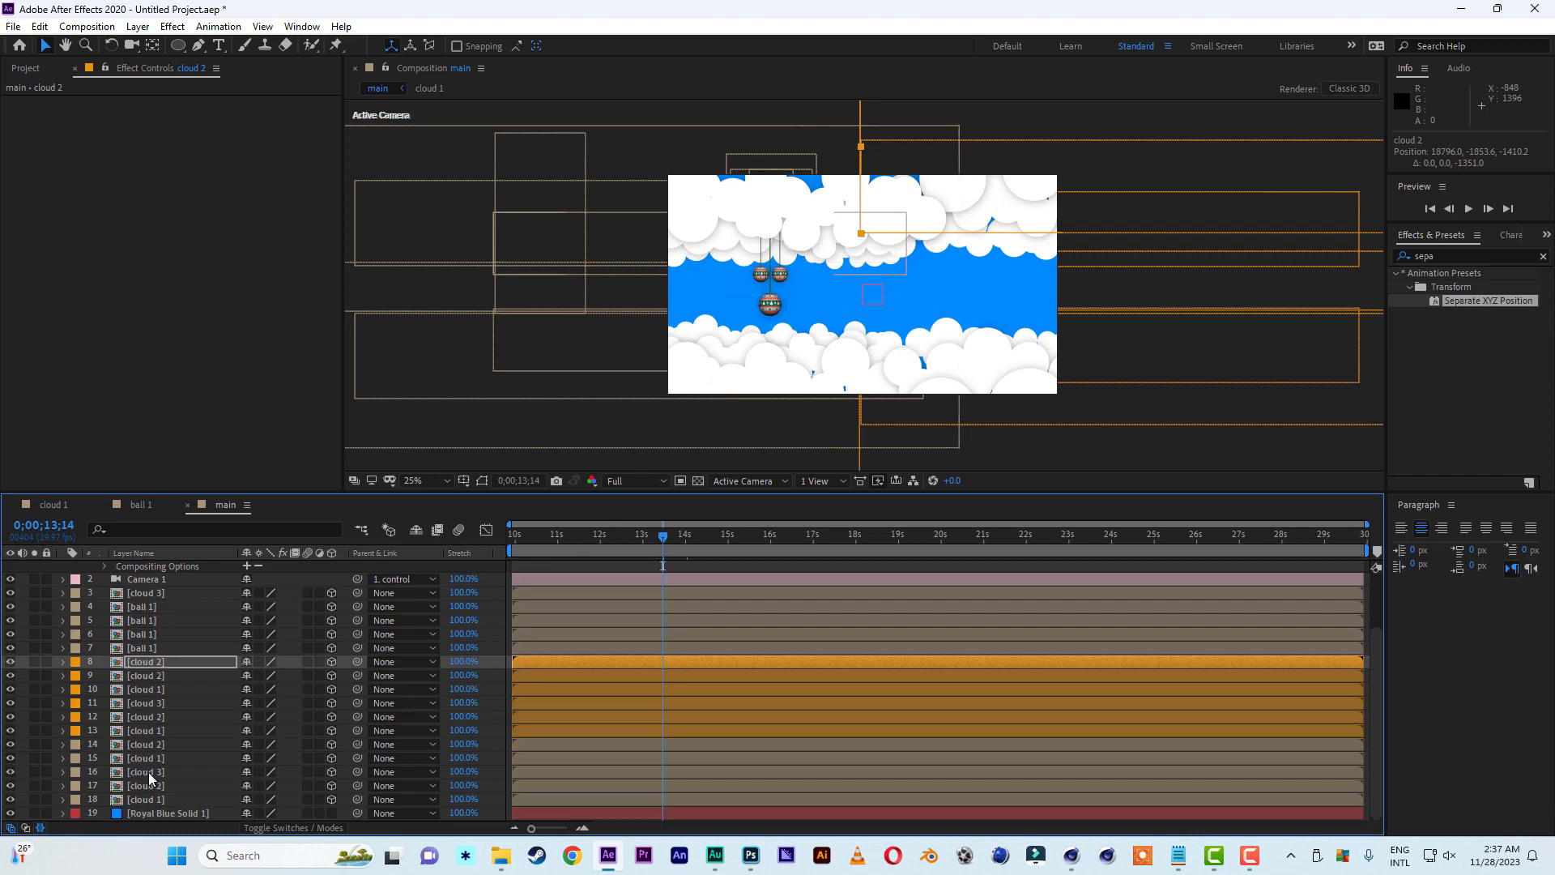
{"action": "left_click", "coordinate": [162, 800]}
{"action": "key", "text": "ctrl+d"}
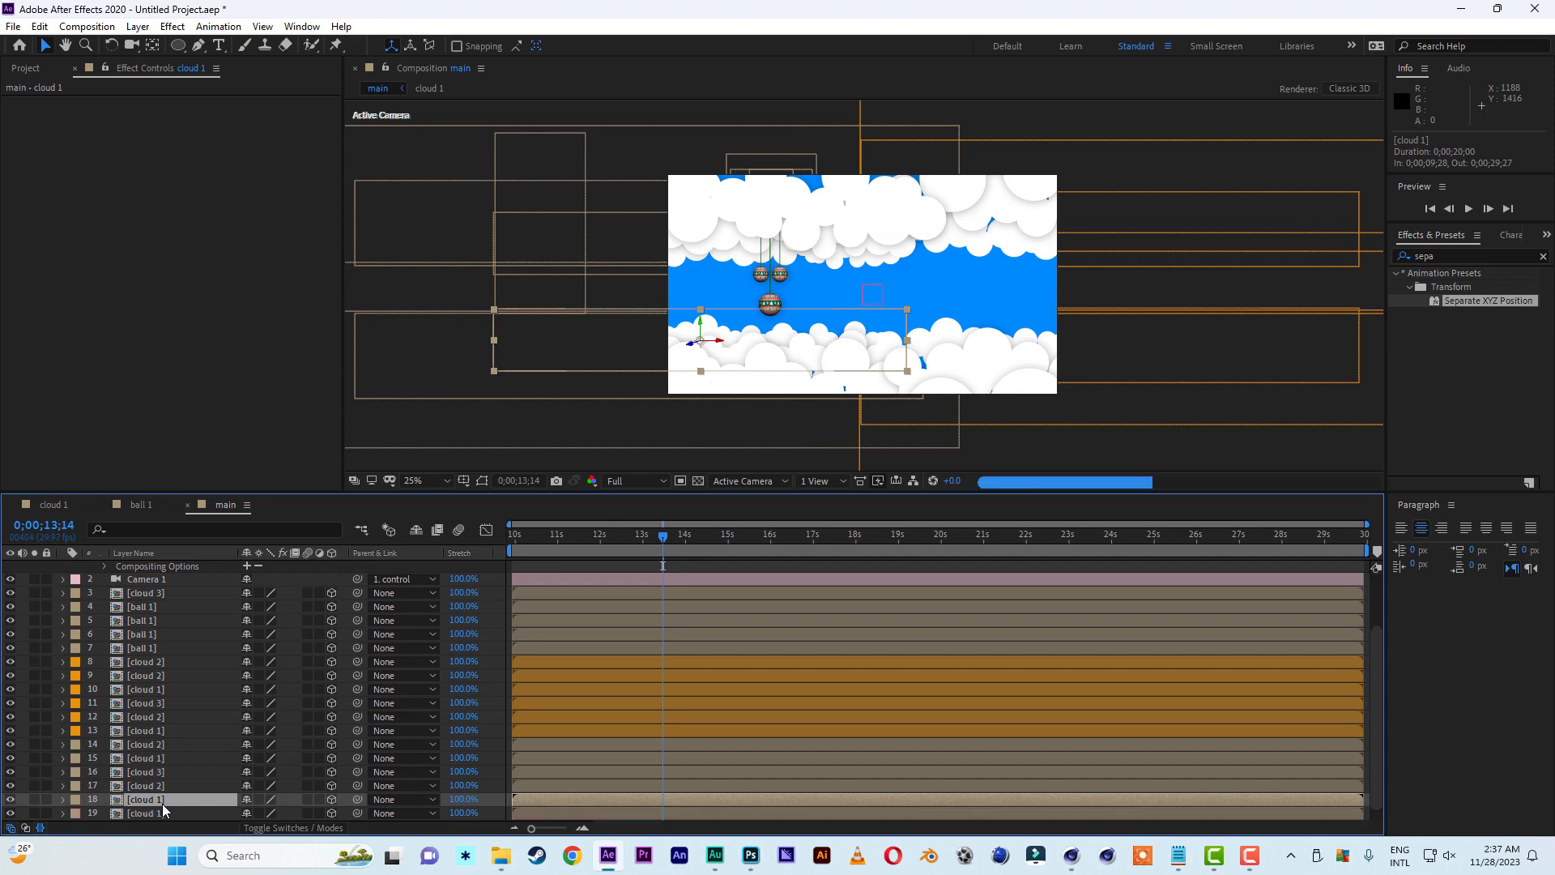
{"action": "left_click_drag", "start_coordinate": [697, 332], "coordinate": [784, 210]}
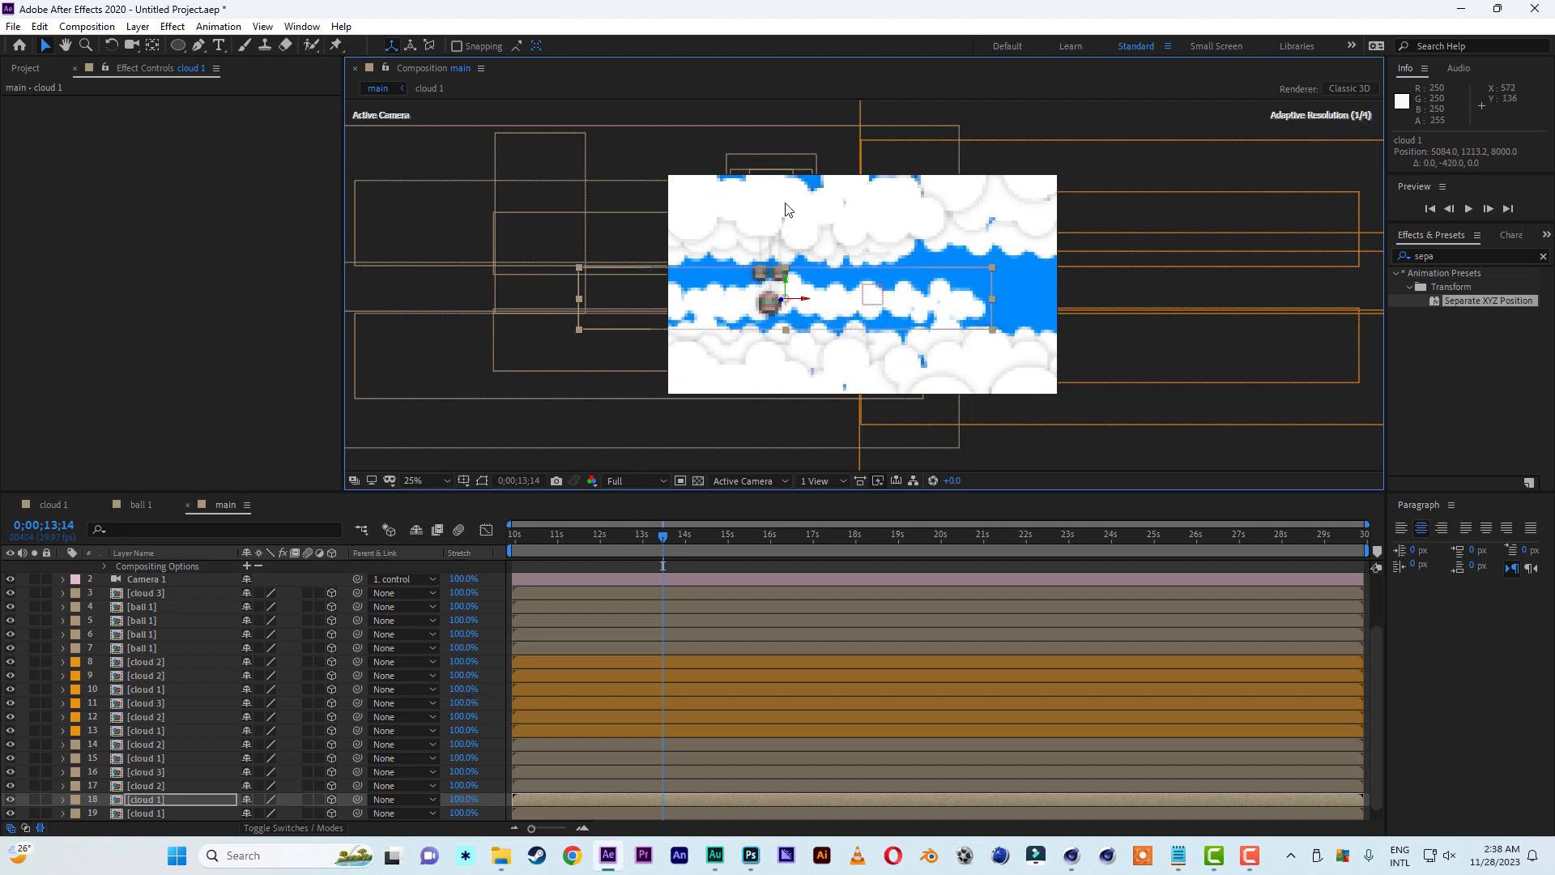
{"action": "left_click_drag", "start_coordinate": [804, 302], "coordinate": [885, 304]}
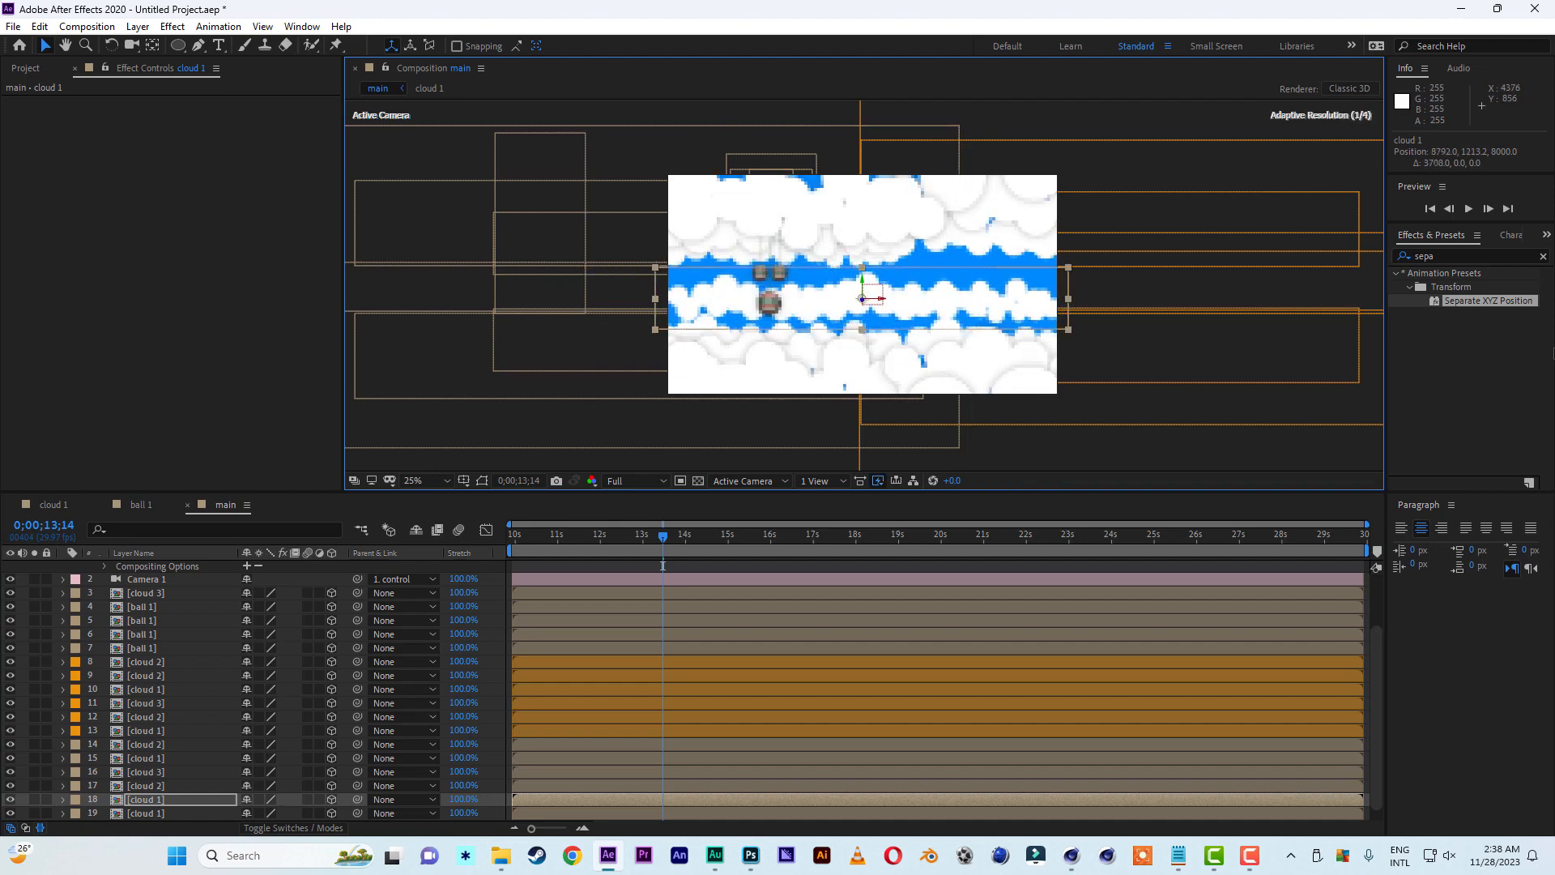
{"action": "left_click_drag", "start_coordinate": [881, 302], "coordinate": [949, 324]}
Scale the new cloud 1 copy to 334% and shift it along X to about 15100
{"action": "key", "text": "s"}
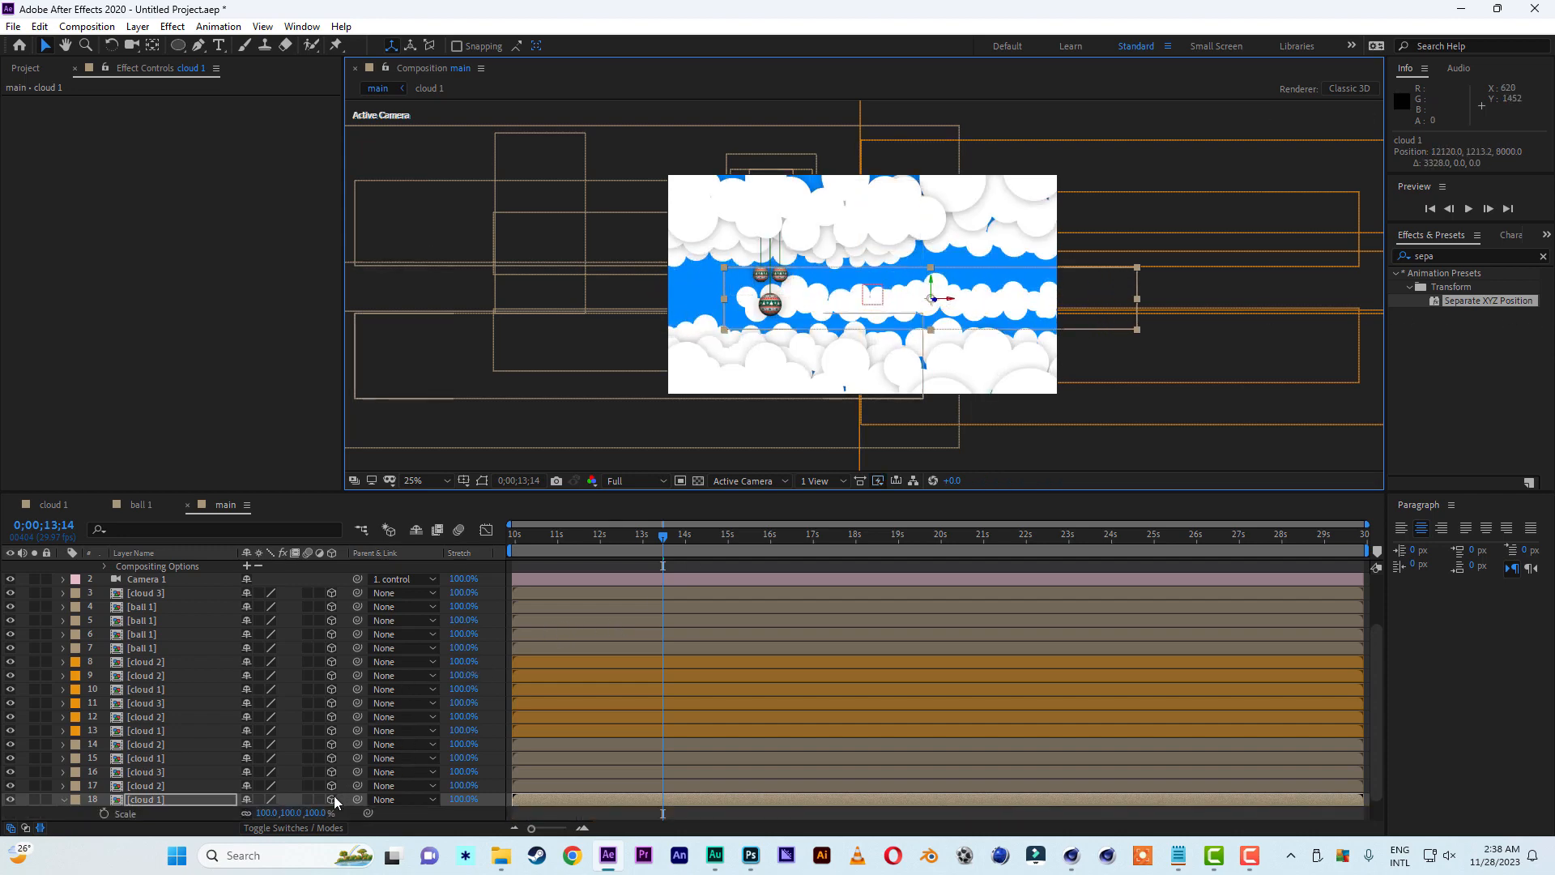
{"action": "left_click_drag", "start_coordinate": [267, 813], "coordinate": [507, 813]}
{"action": "left_click_drag", "start_coordinate": [949, 300], "coordinate": [1308, 281]}
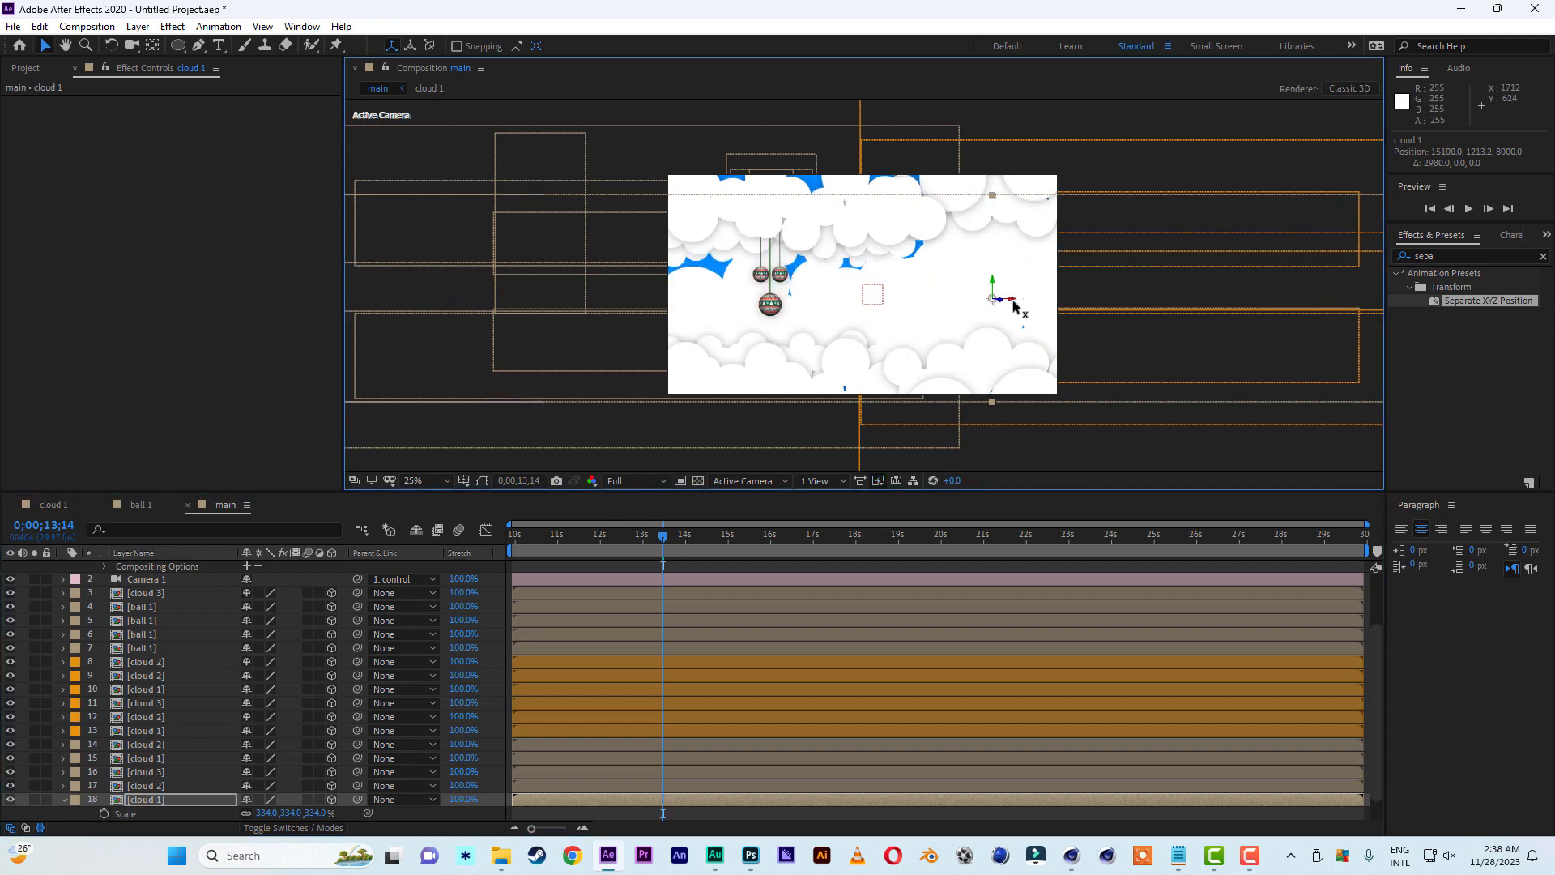
Move the selected cloud 1 layer to X position 17436 and cut it into overlapping circles with five ellipse masks
{"action": "left_click_drag", "start_coordinate": [1013, 301], "coordinate": [1274, 331]}
{"action": "scroll", "coordinate": [1051, 318], "scroll_direction": "down", "scroll_amount": 1}
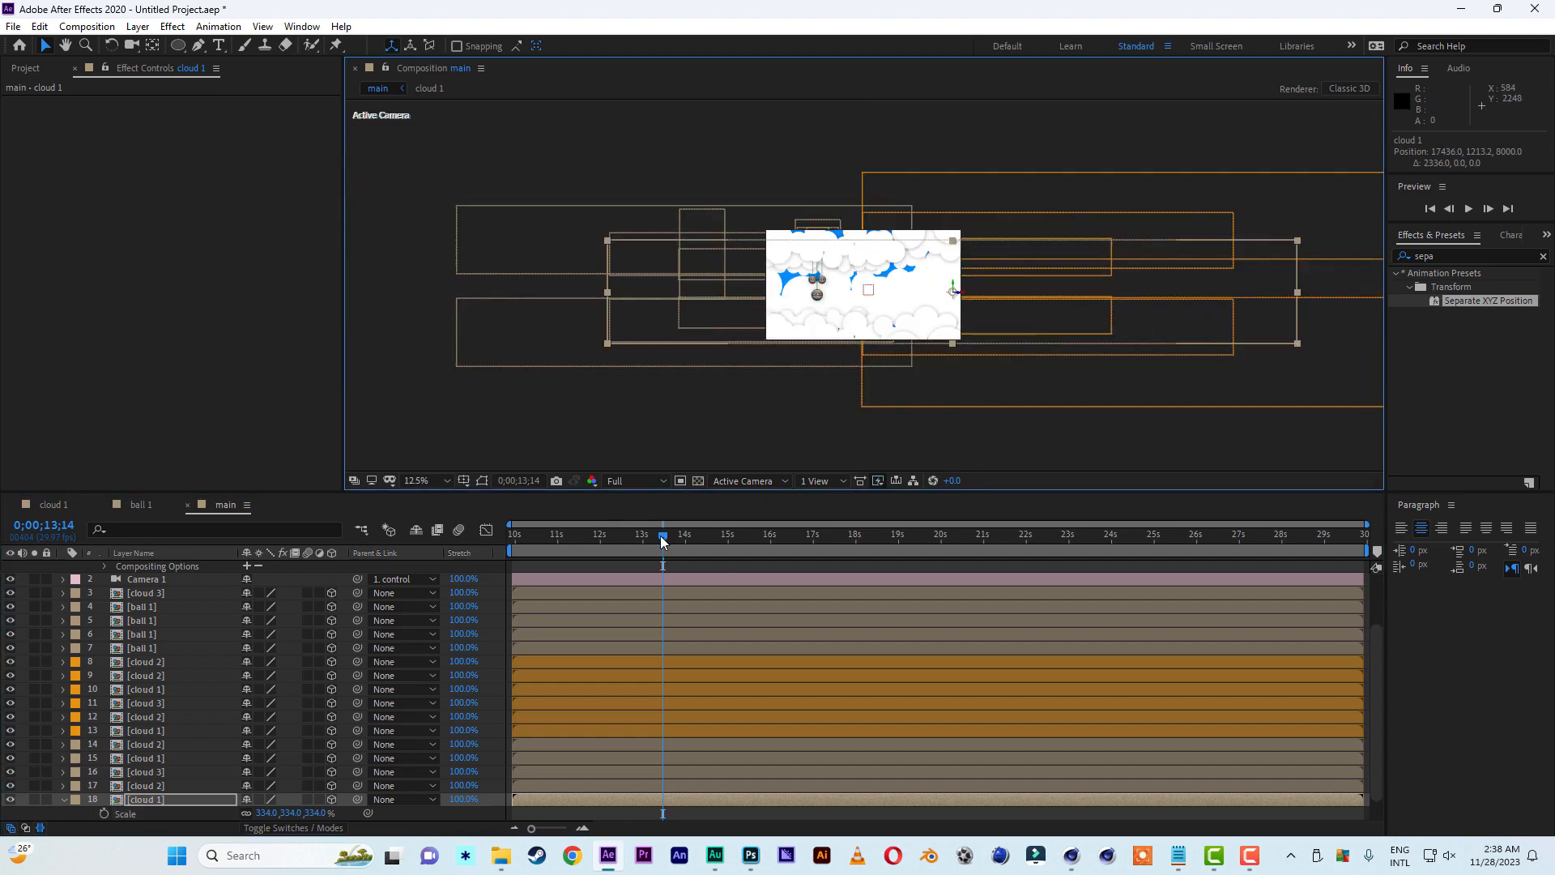
{"action": "left_click", "coordinate": [180, 46]}
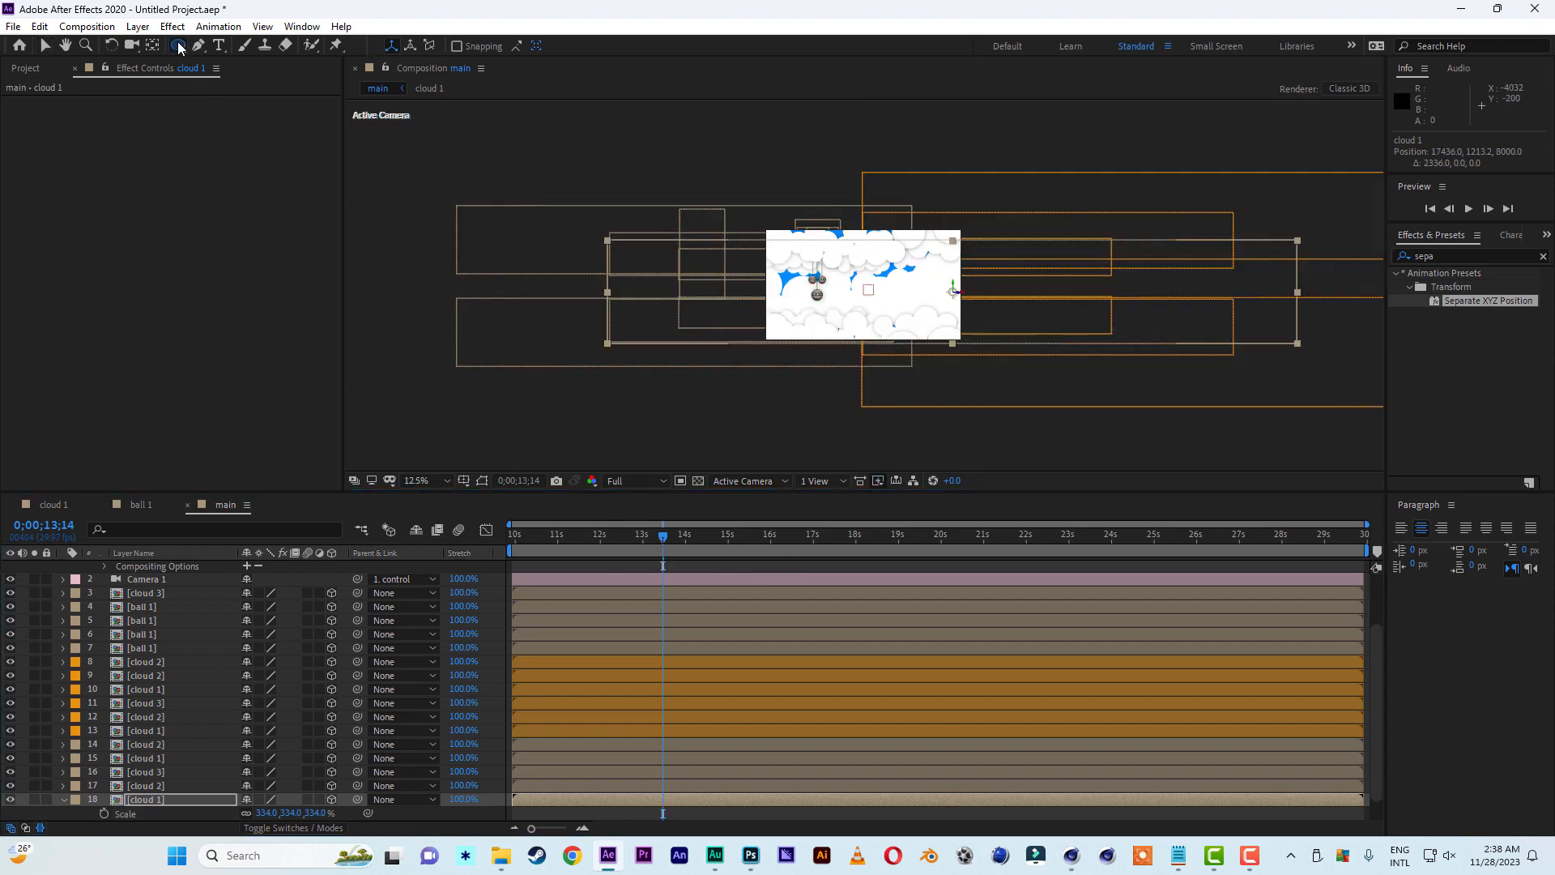
{"action": "left_click", "coordinate": [910, 253]}
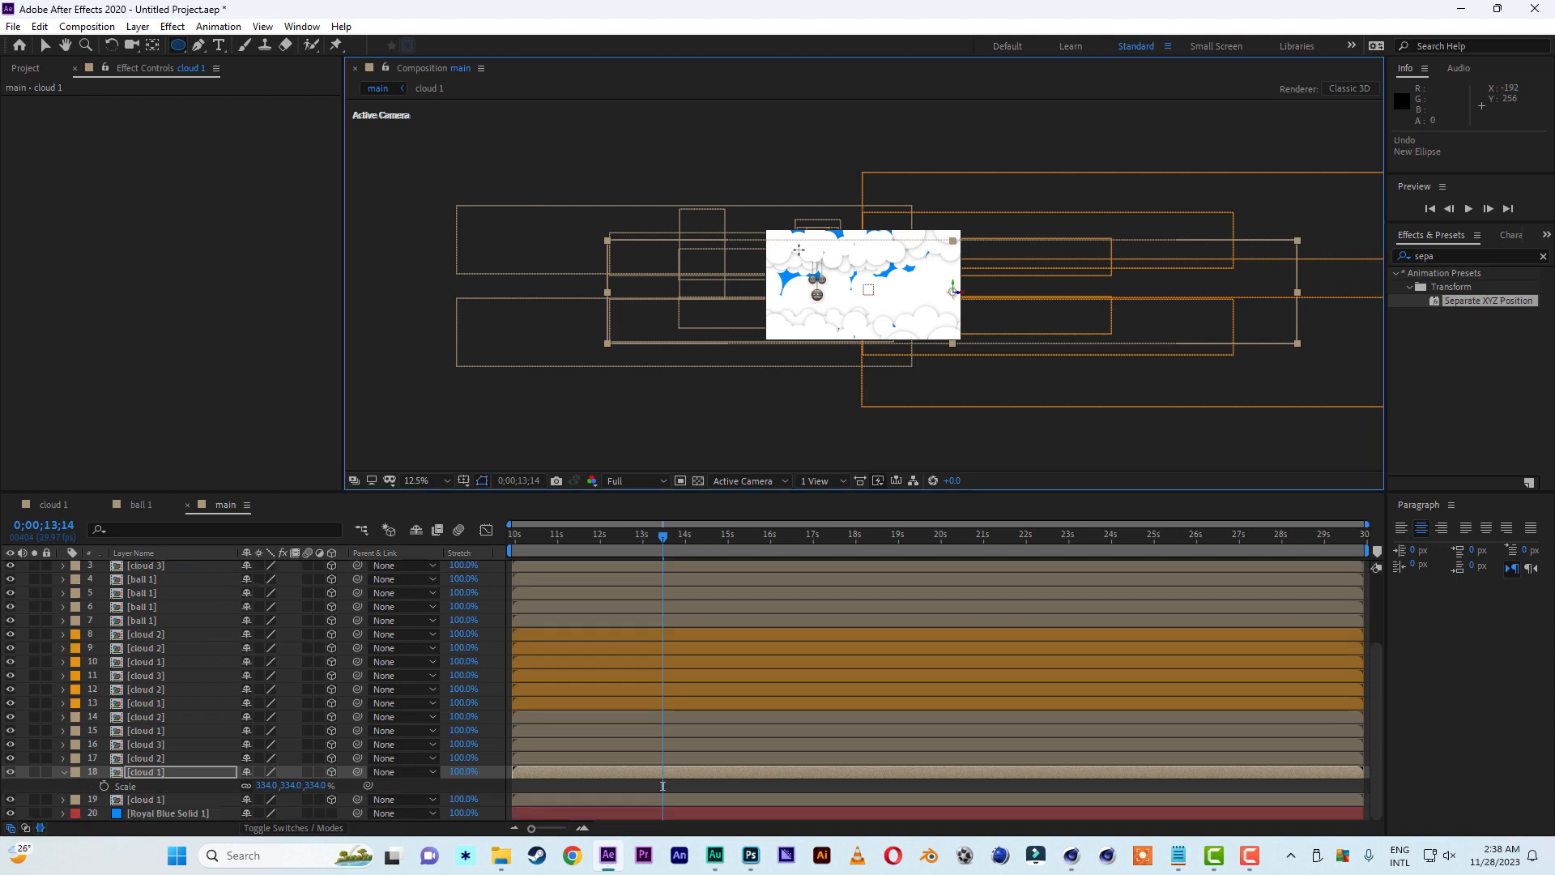
{"action": "left_click_drag", "start_coordinate": [928, 243], "coordinate": [973, 247]}
{"action": "key", "text": "v"}
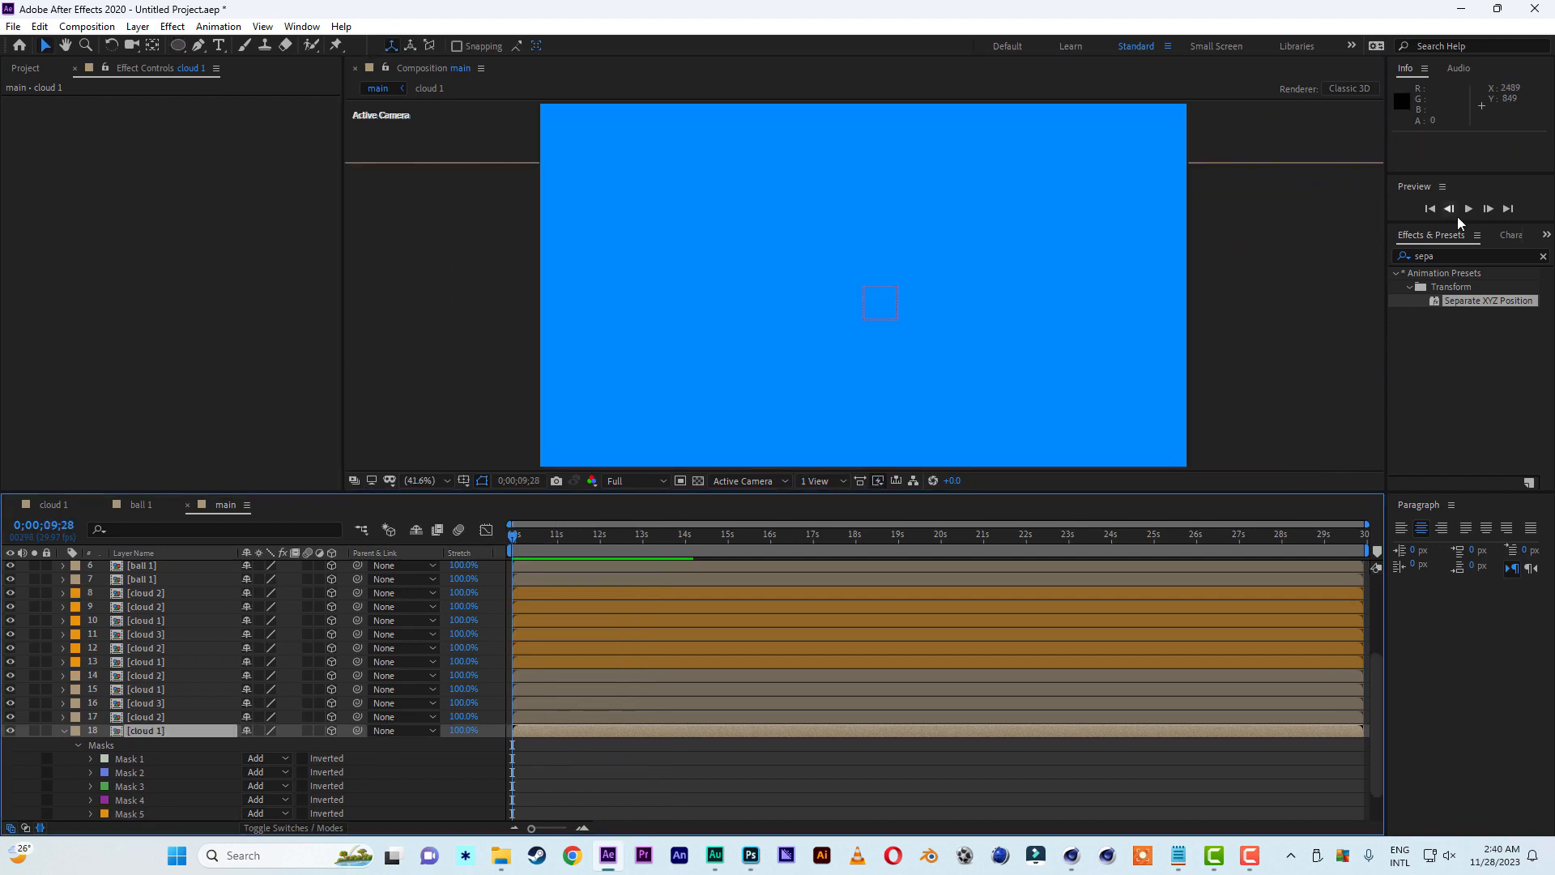
Preview the animation, hide the mask outlines at 0;00;12;20 and move the masked cloud 1 to X position 13548
{"action": "left_click", "coordinate": [1468, 211]}
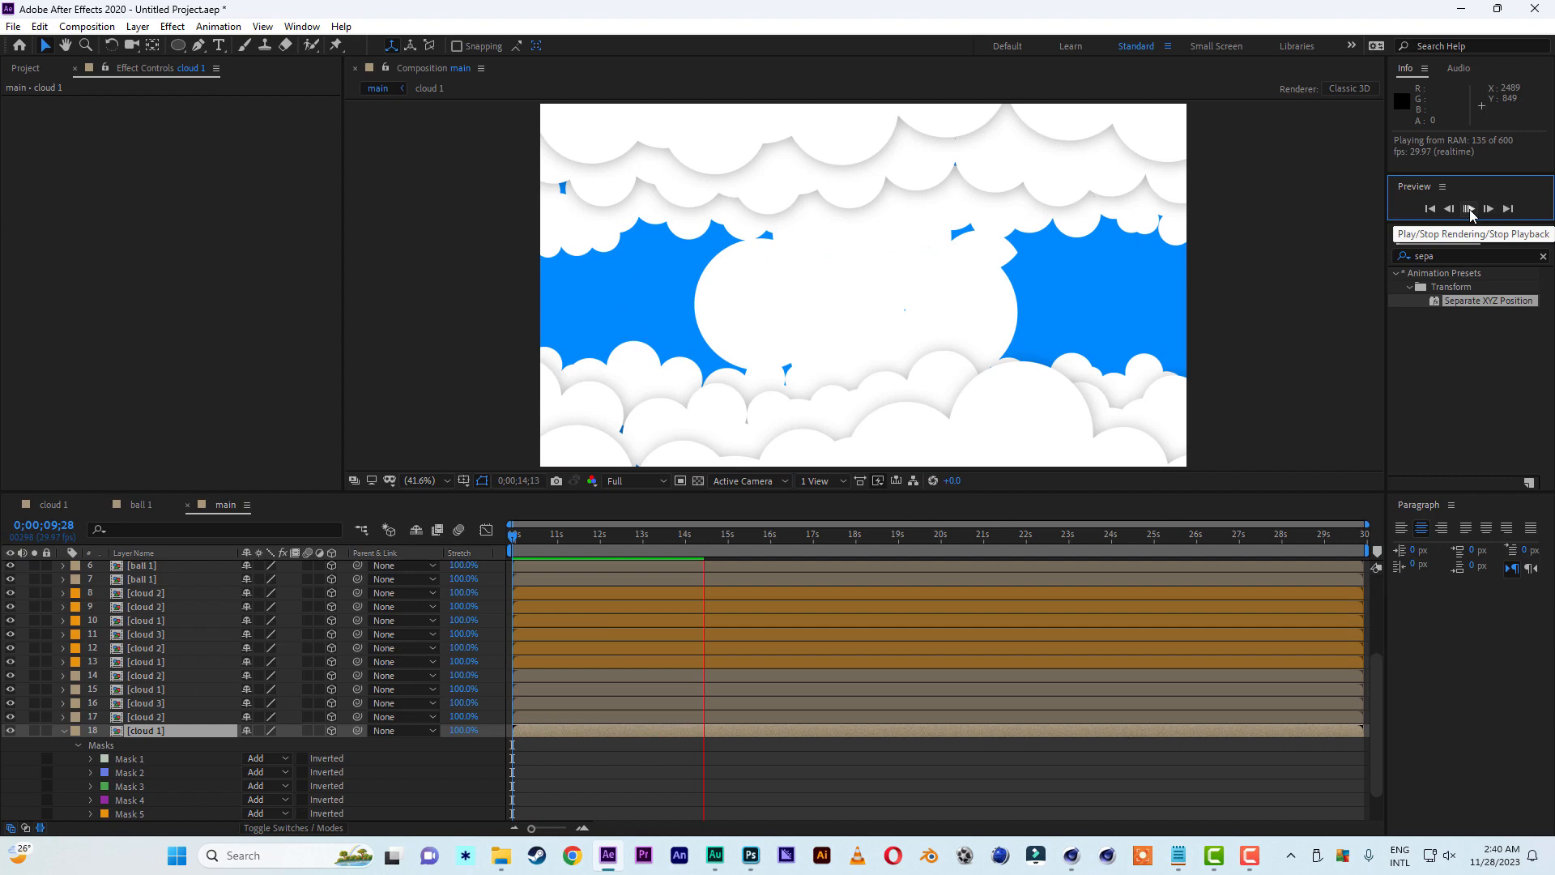
{"action": "left_click_drag", "start_coordinate": [692, 533], "coordinate": [629, 541]}
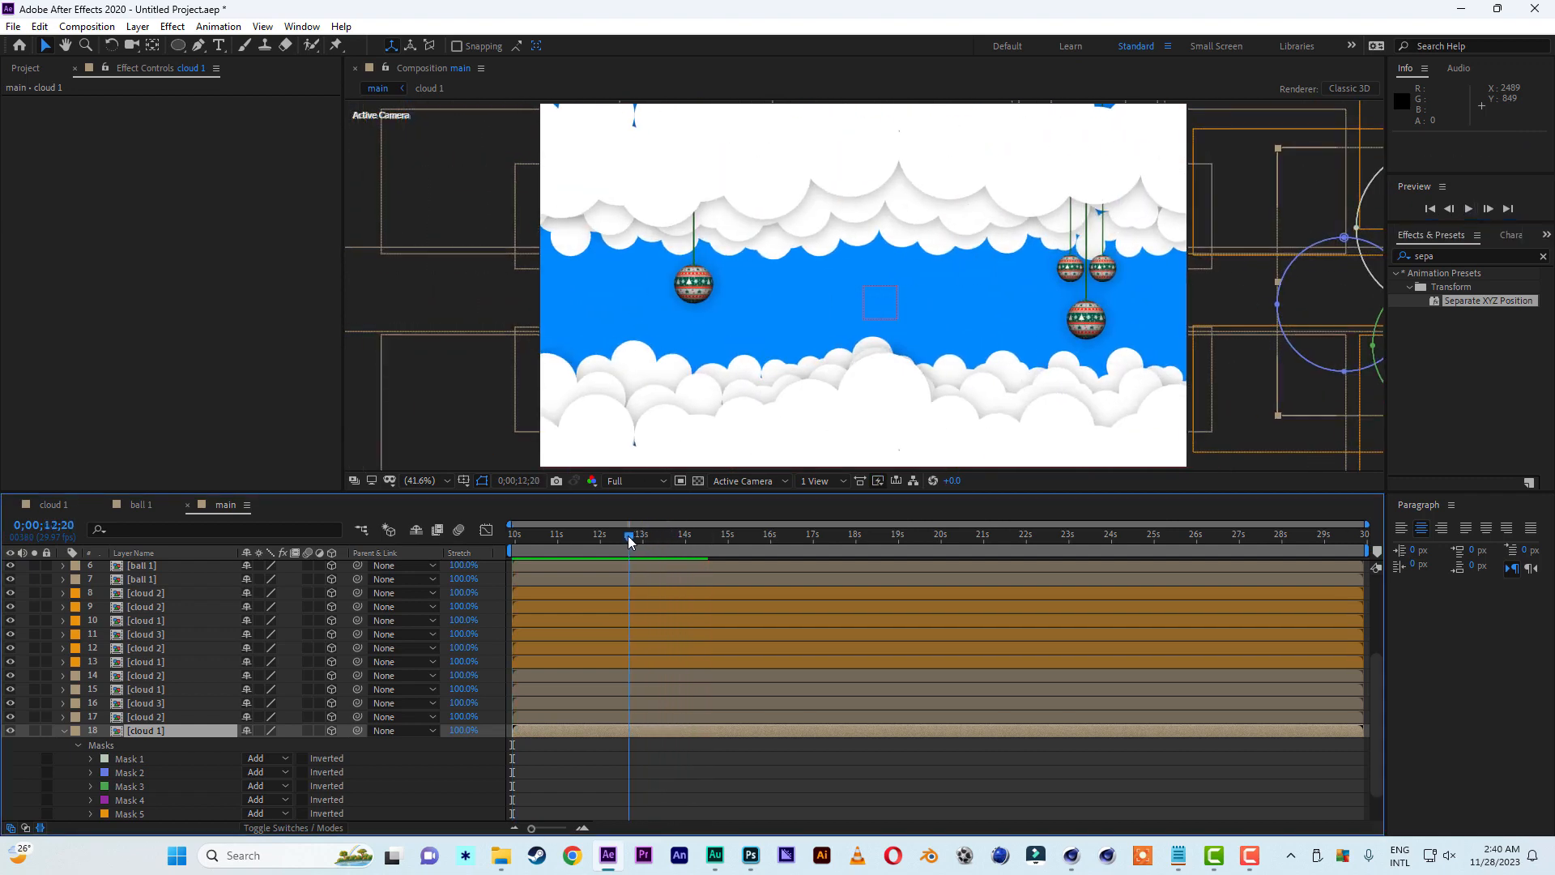
{"action": "scroll", "coordinate": [1105, 284], "scroll_direction": "down", "scroll_amount": 2}
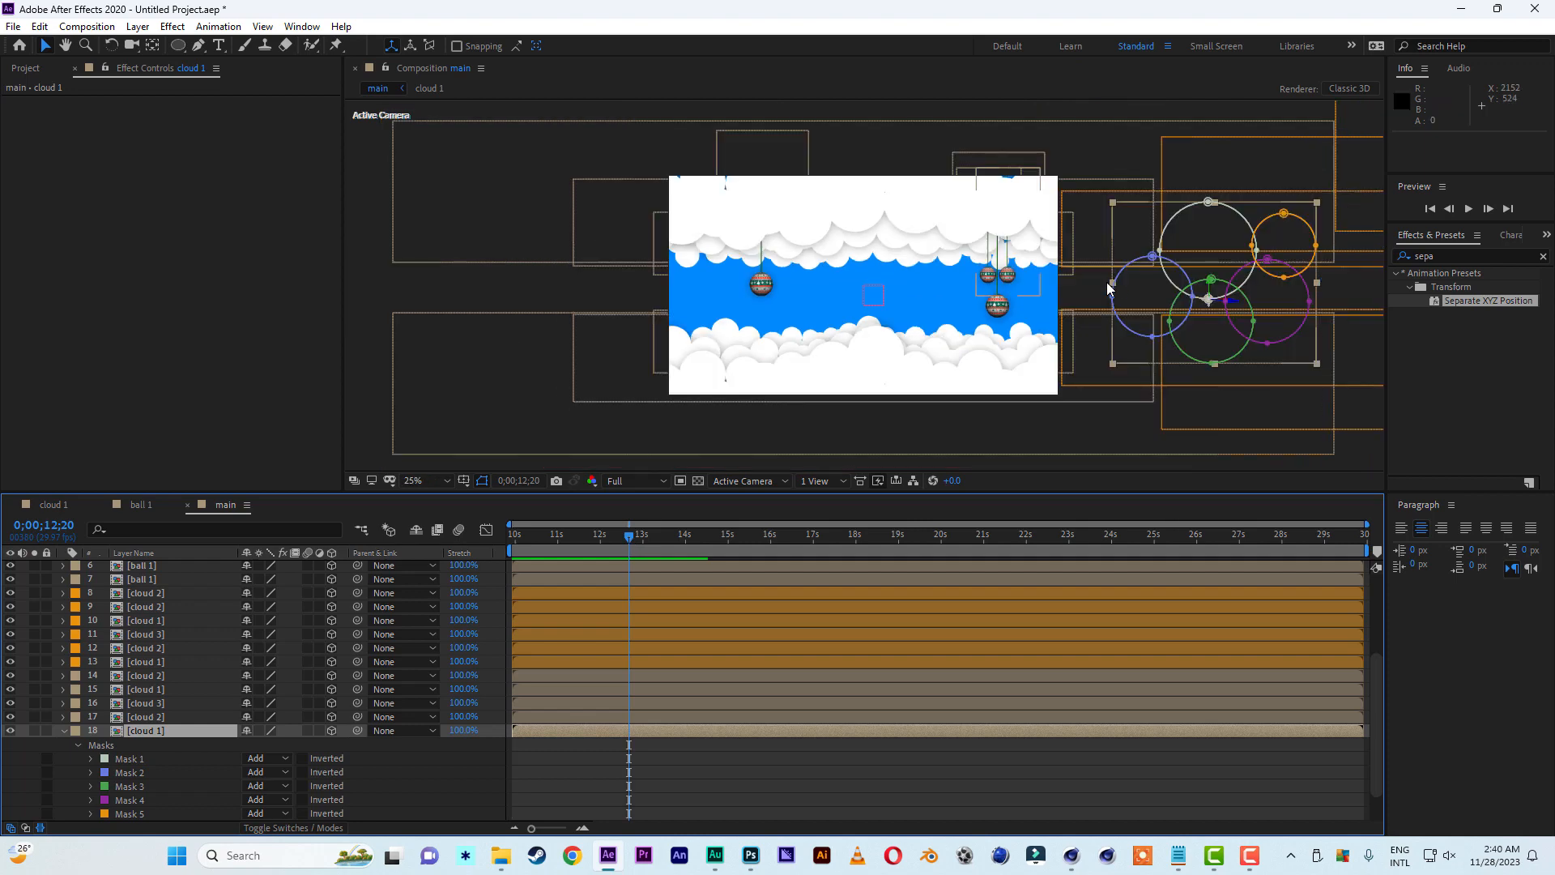
{"action": "left_click", "coordinate": [482, 481]}
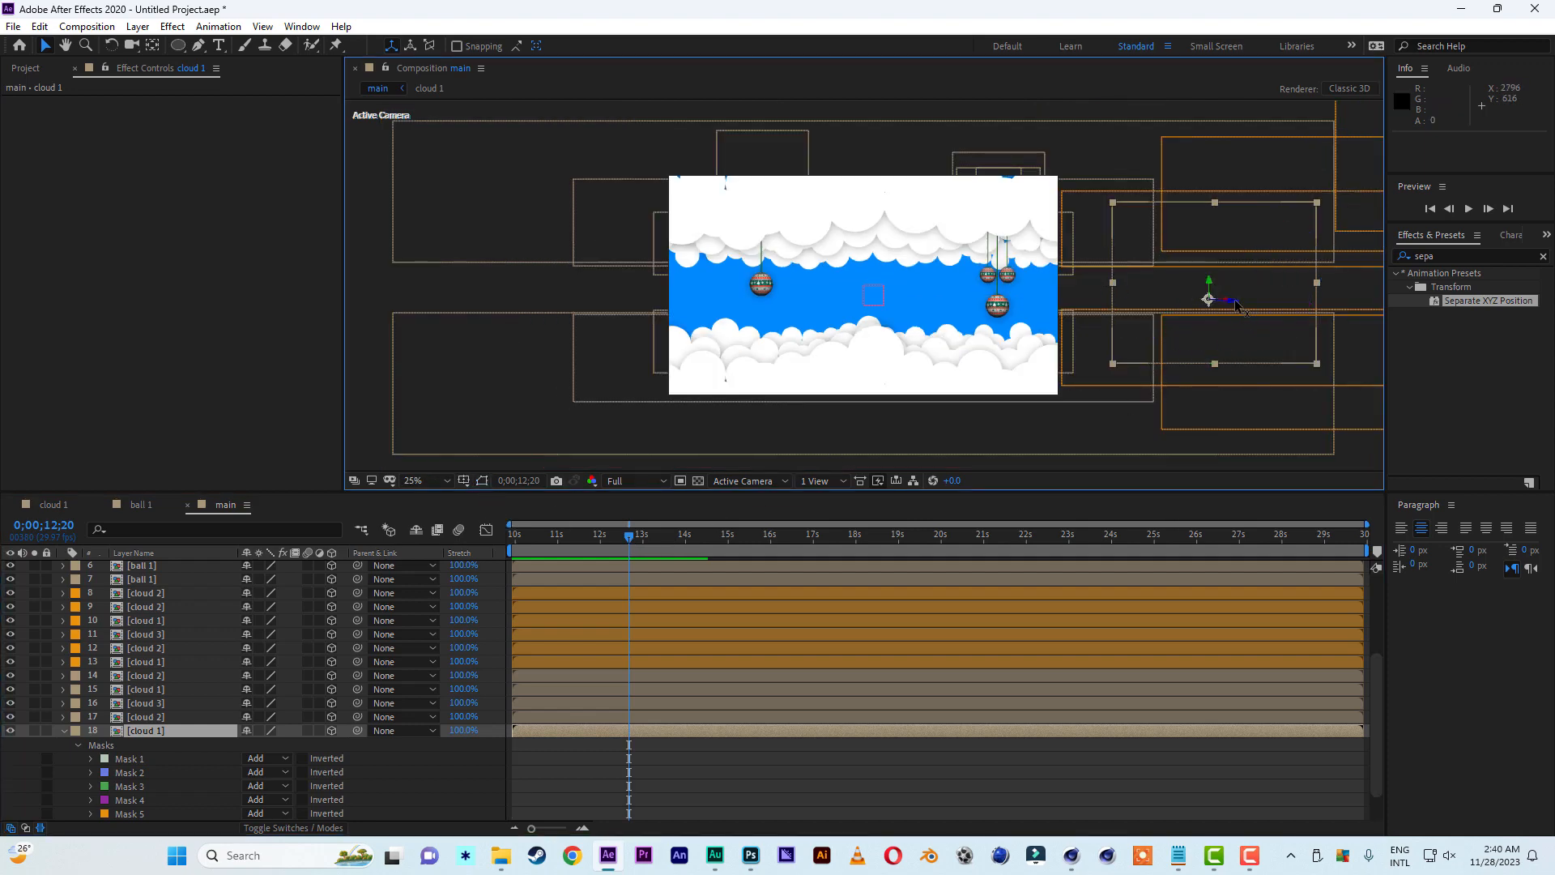
{"action": "left_click_drag", "start_coordinate": [1235, 301], "coordinate": [527, 346]}
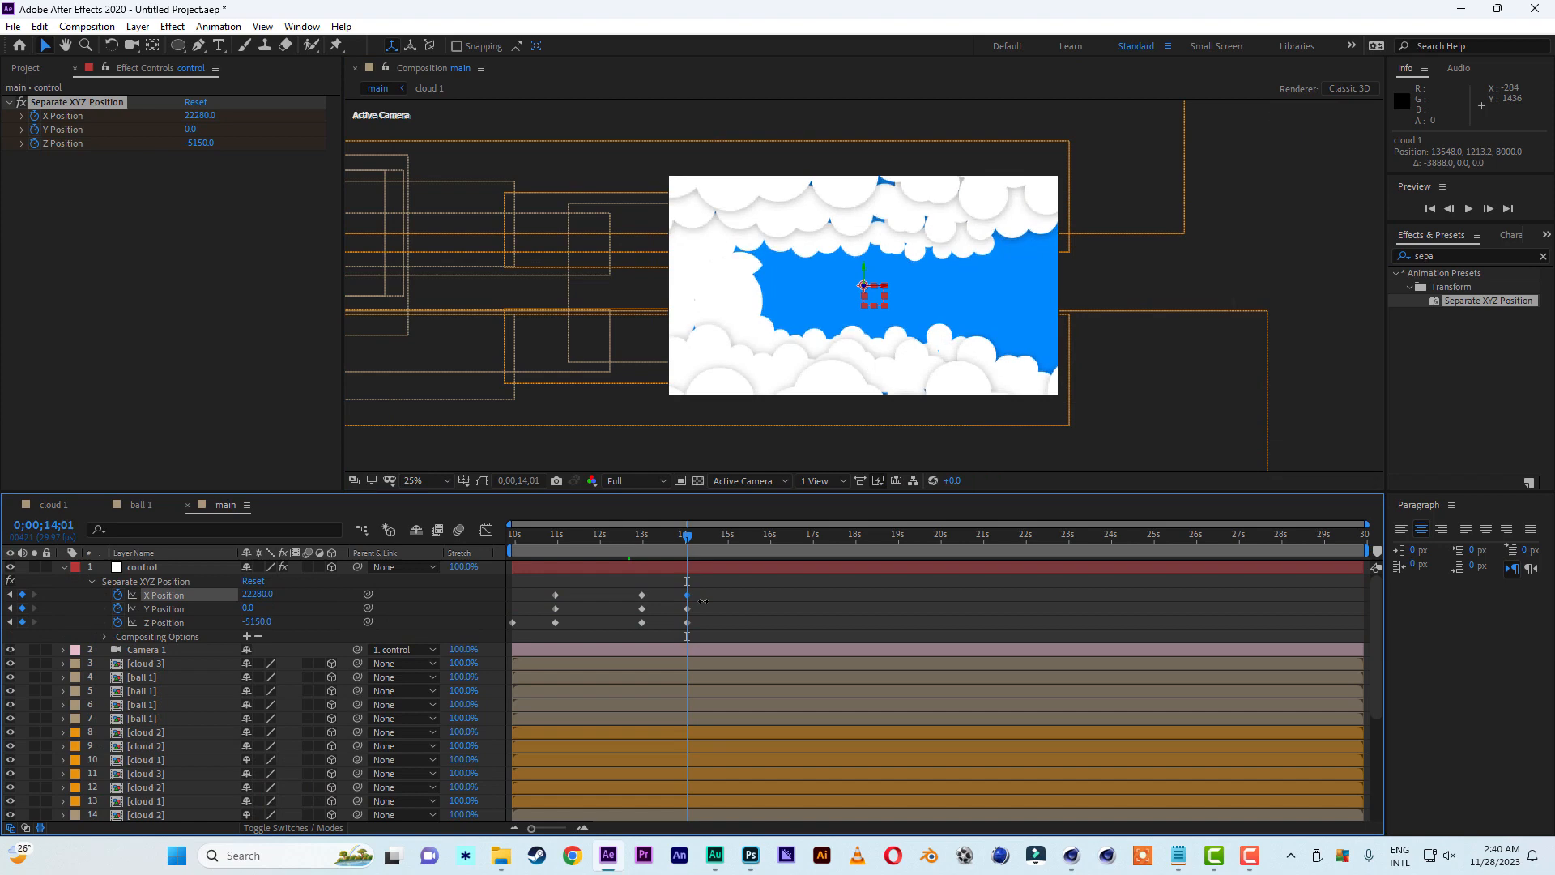
Move the masked cloud 1 layer farther left to X position 10916 and check its placement around 0;00;12;18
{"action": "left_click", "coordinate": [703, 601]}
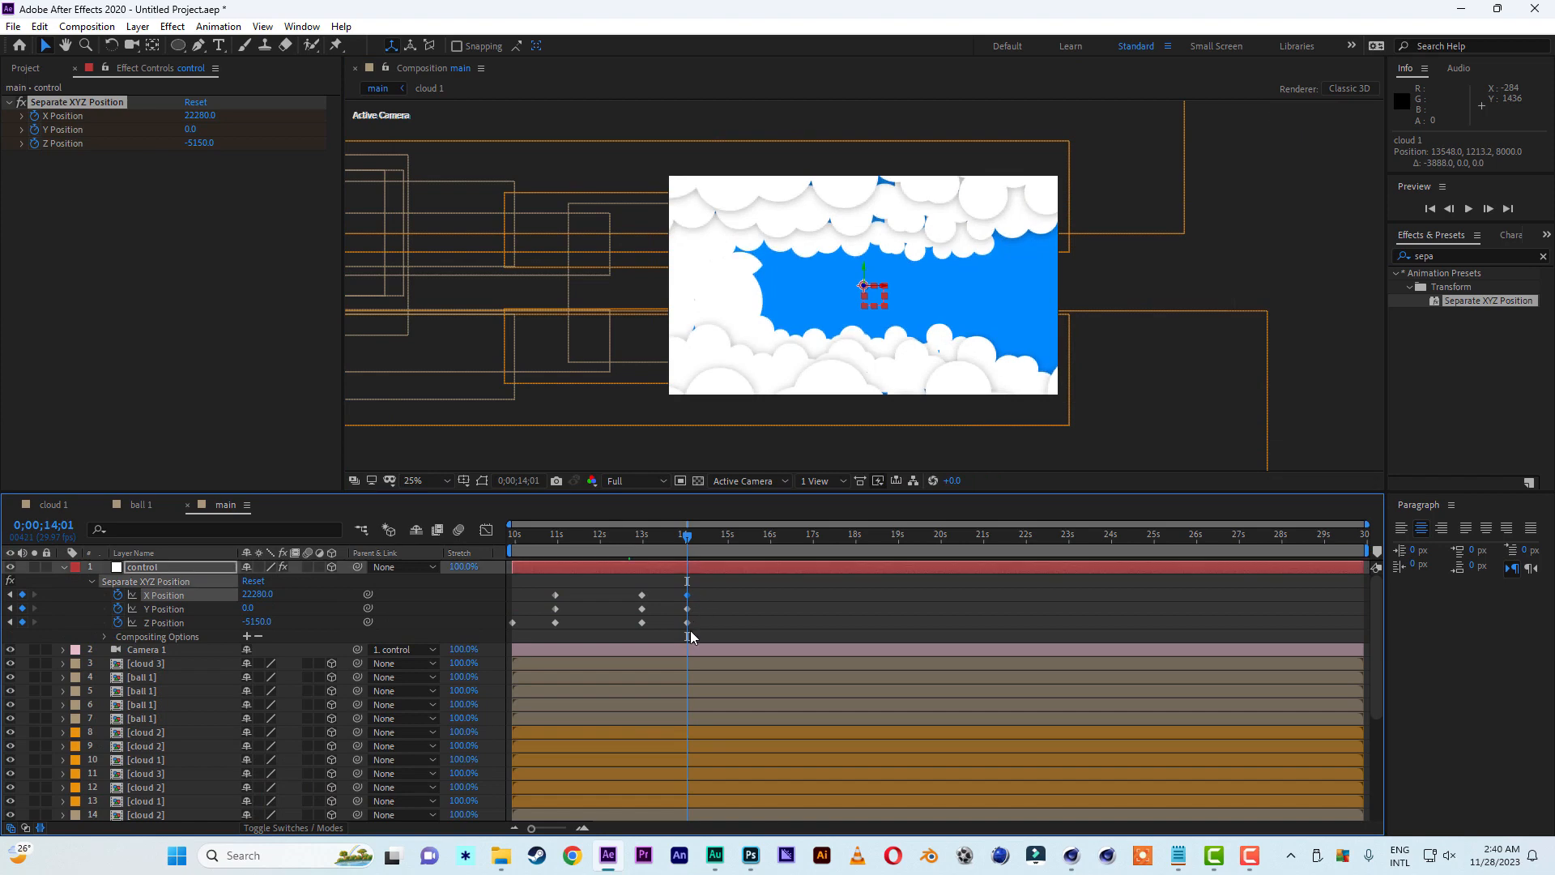
{"action": "scroll", "coordinate": [670, 703], "scroll_direction": "down", "scroll_amount": 5}
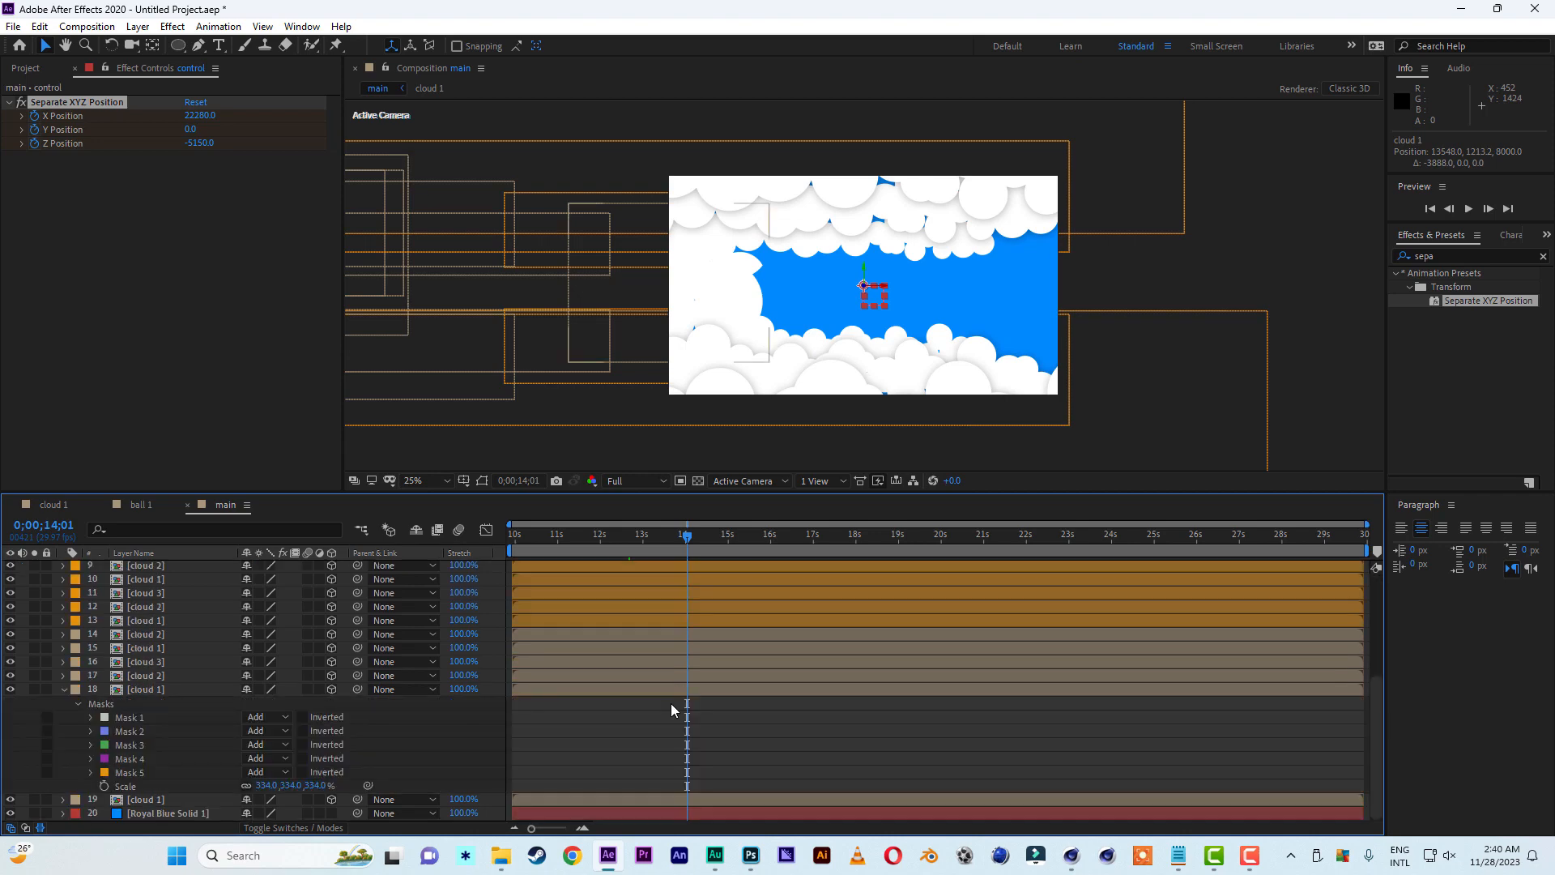
{"action": "left_click", "coordinate": [148, 690]}
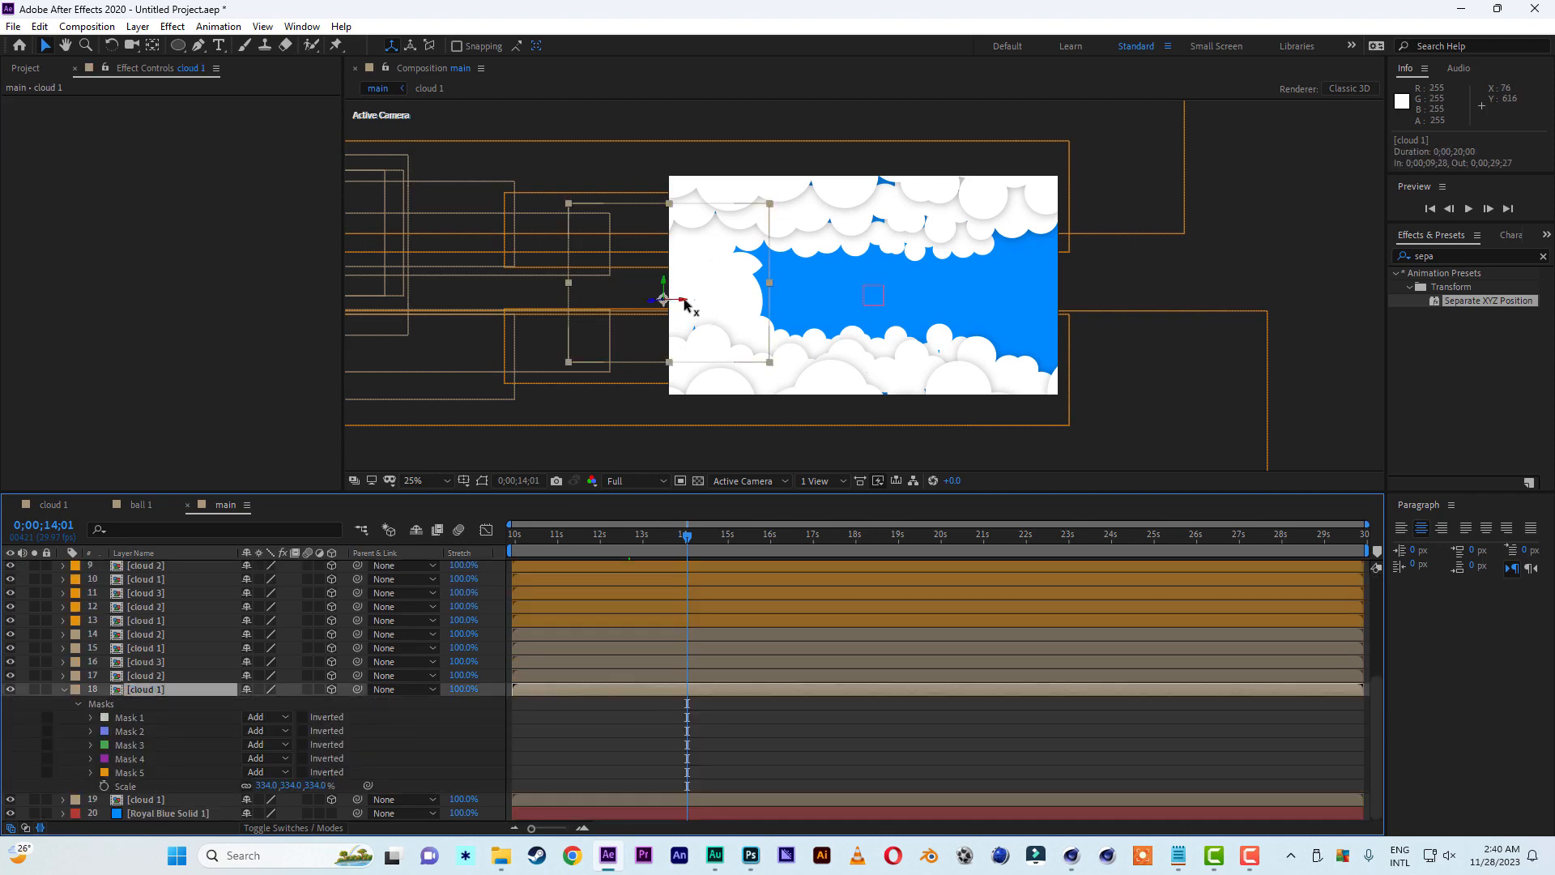
{"action": "left_click_drag", "start_coordinate": [685, 299], "coordinate": [672, 300]}
{"action": "left_click_drag", "start_coordinate": [558, 541], "coordinate": [625, 539]}
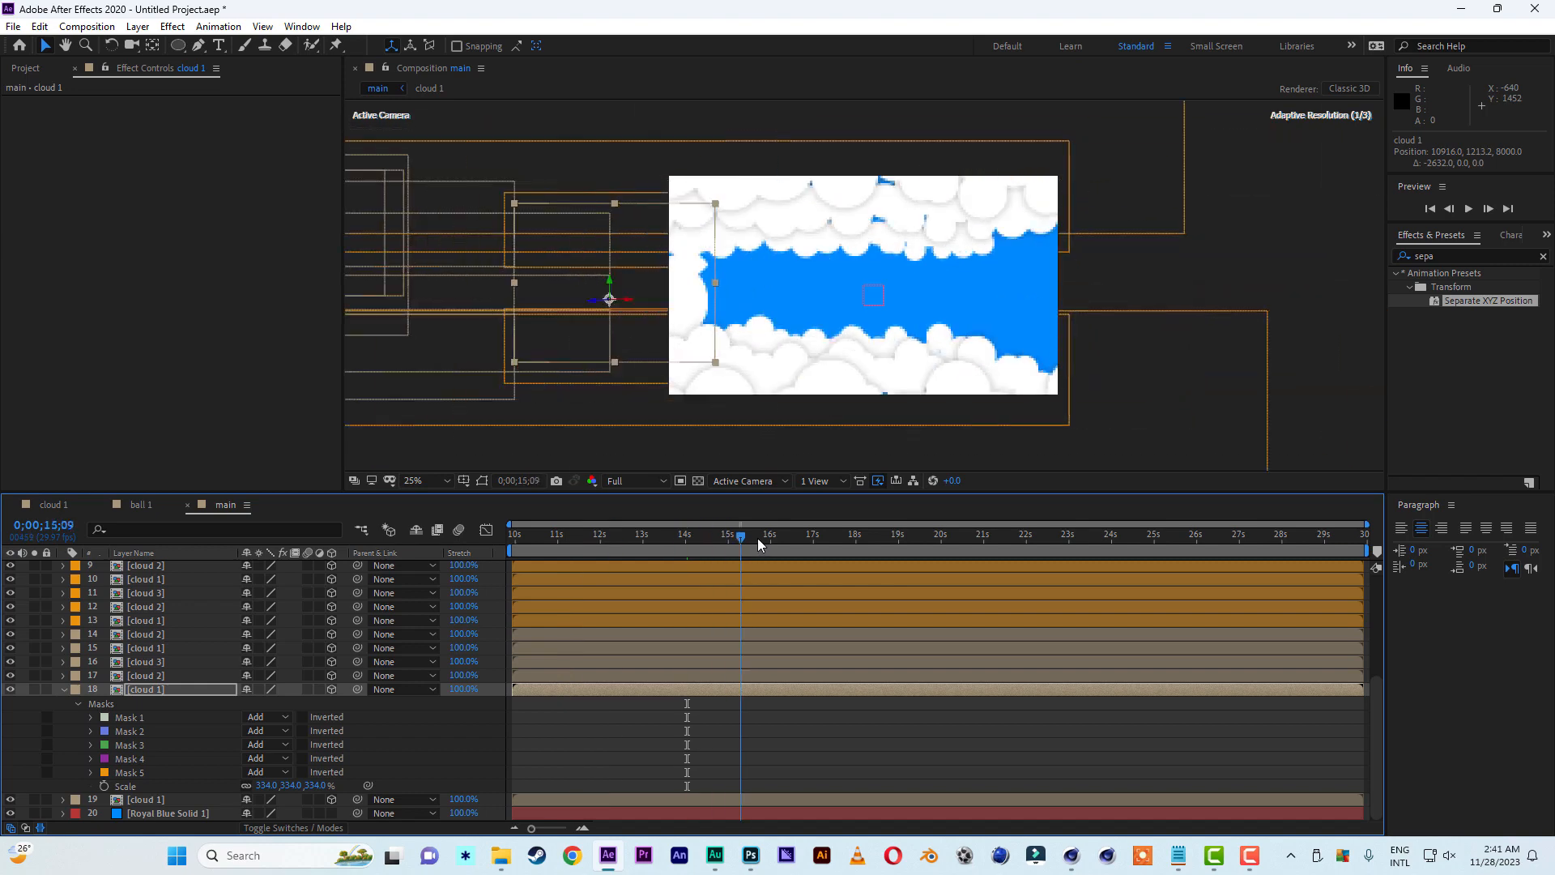
{"action": "left_click", "coordinate": [707, 538]}
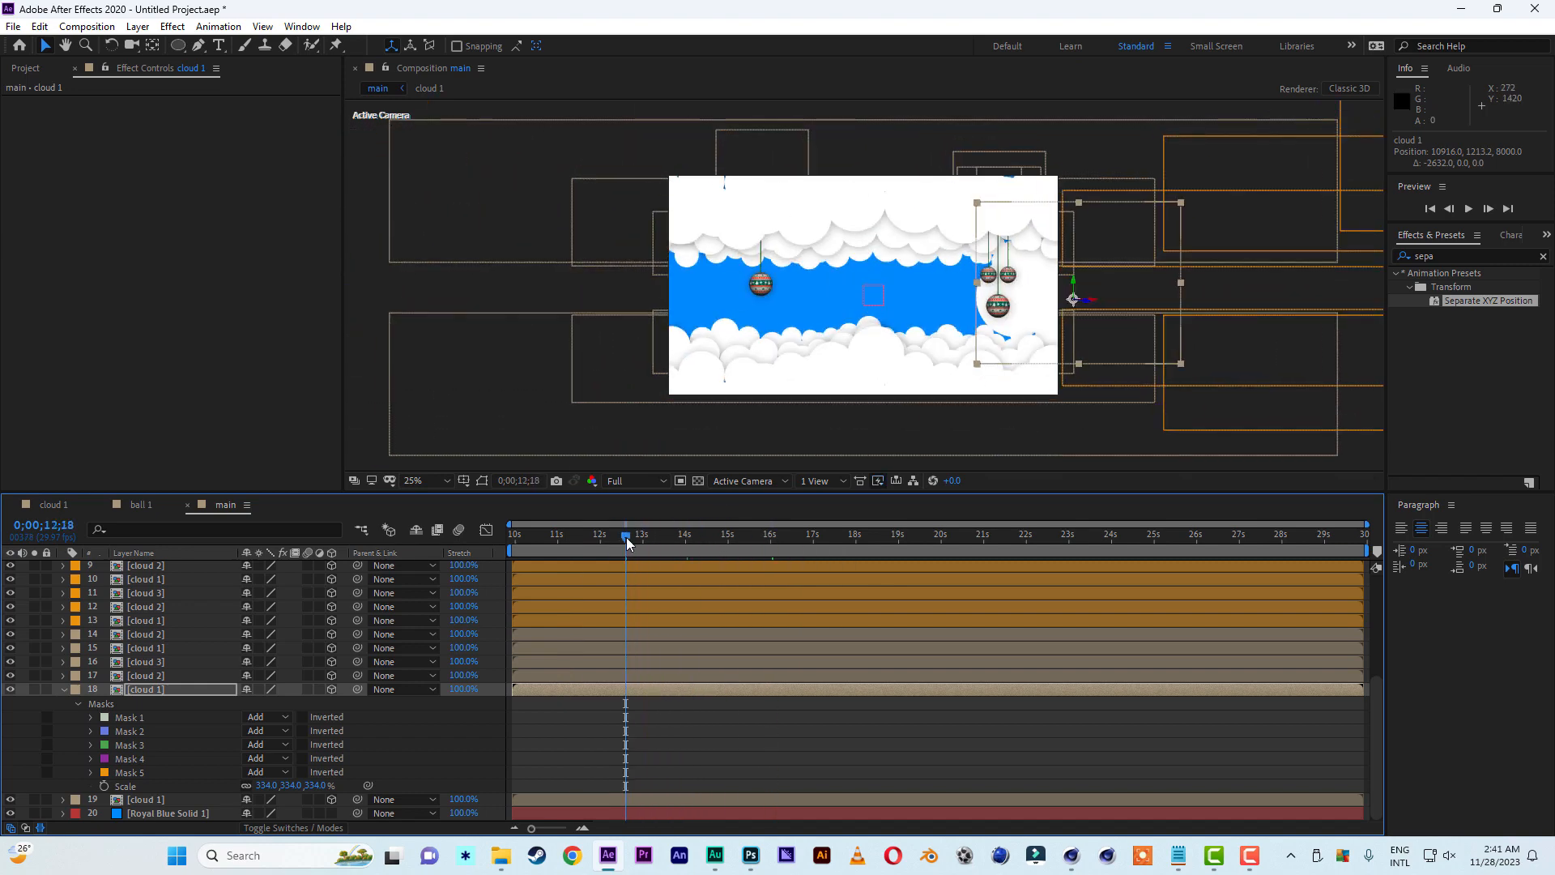
Duplicate the masked cloud 1 layer, scaling the copy to 277% and shifting it slightly to the right along X
{"action": "left_click", "coordinate": [145, 690]}
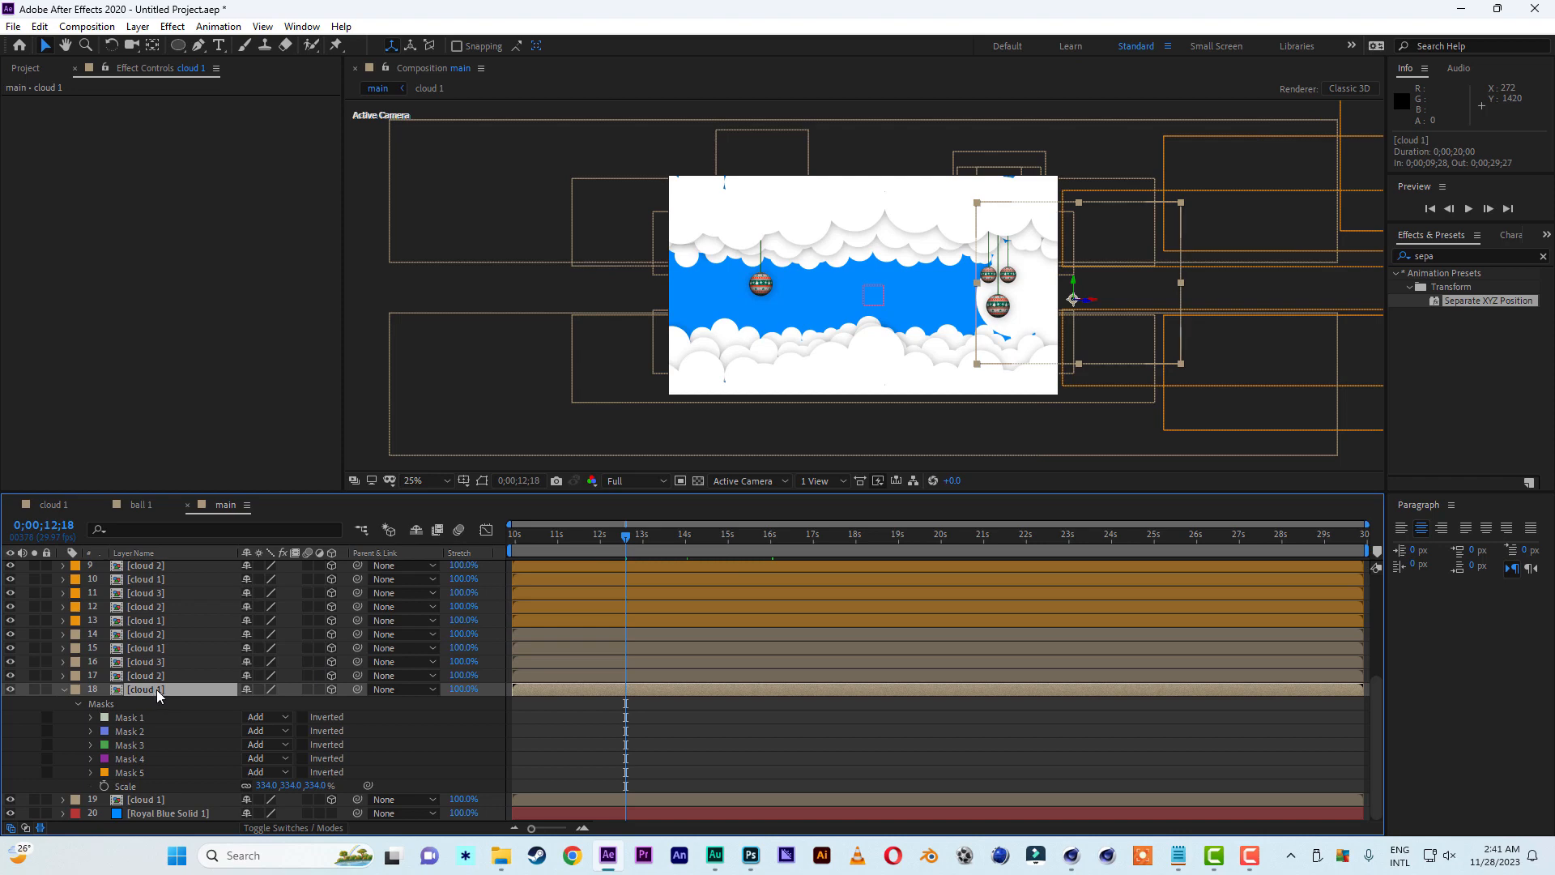
{"action": "key", "text": "ctrl+d"}
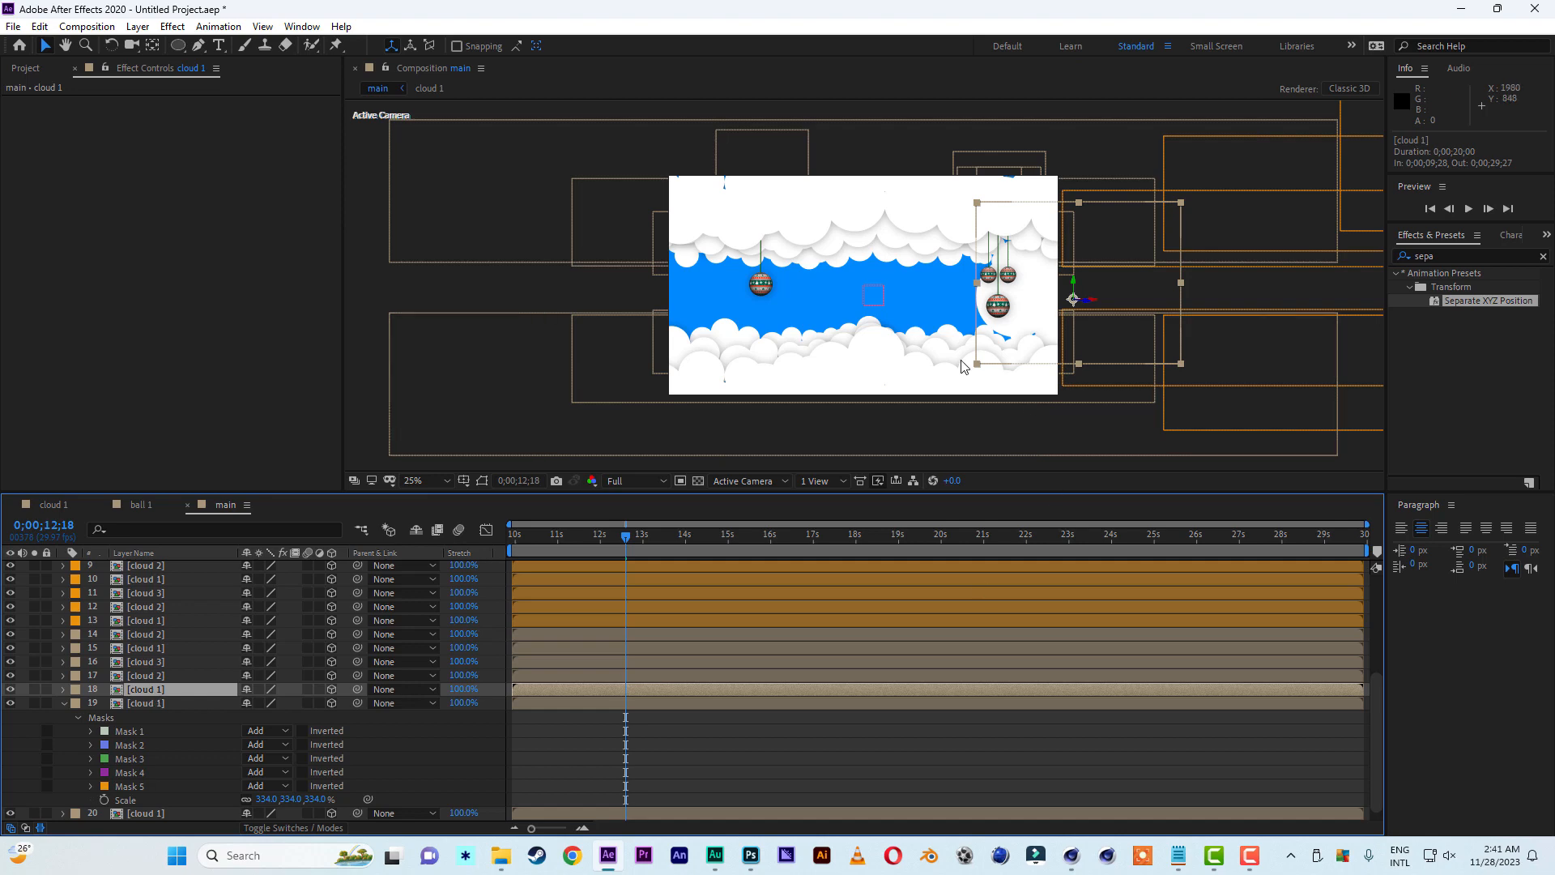
{"action": "key", "text": "s"}
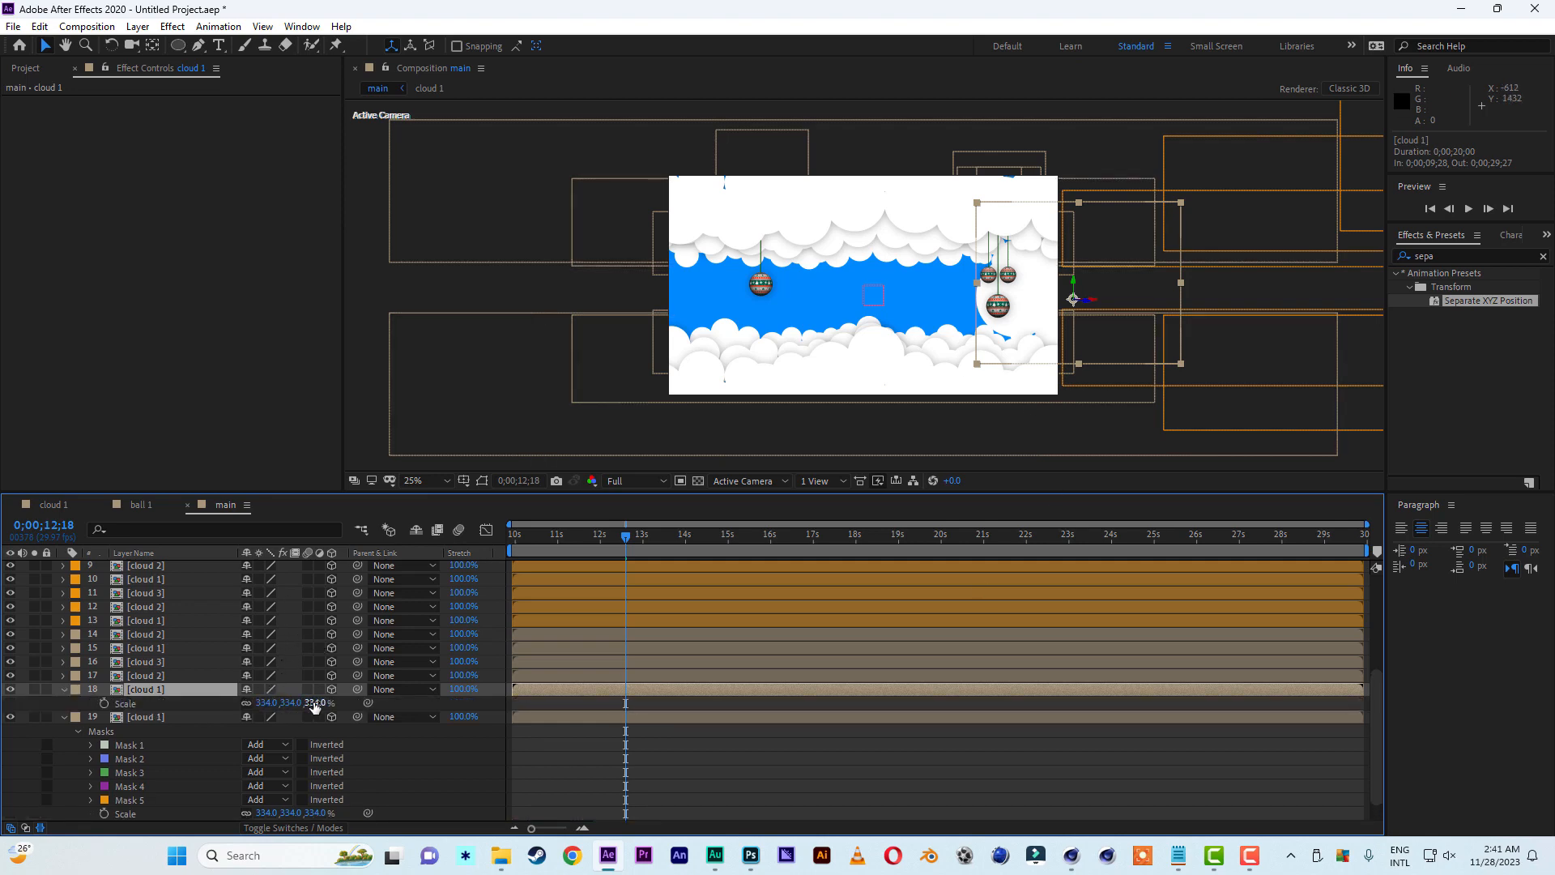
{"action": "left_click_drag", "start_coordinate": [315, 703], "coordinate": [269, 703]}
{"action": "left_click_drag", "start_coordinate": [1102, 308], "coordinate": [1190, 327]}
Add a Drop Shadow layer style to the duplicated cloud 1 with 30% opacity and size 50
{"action": "right_click", "coordinate": [151, 700]}
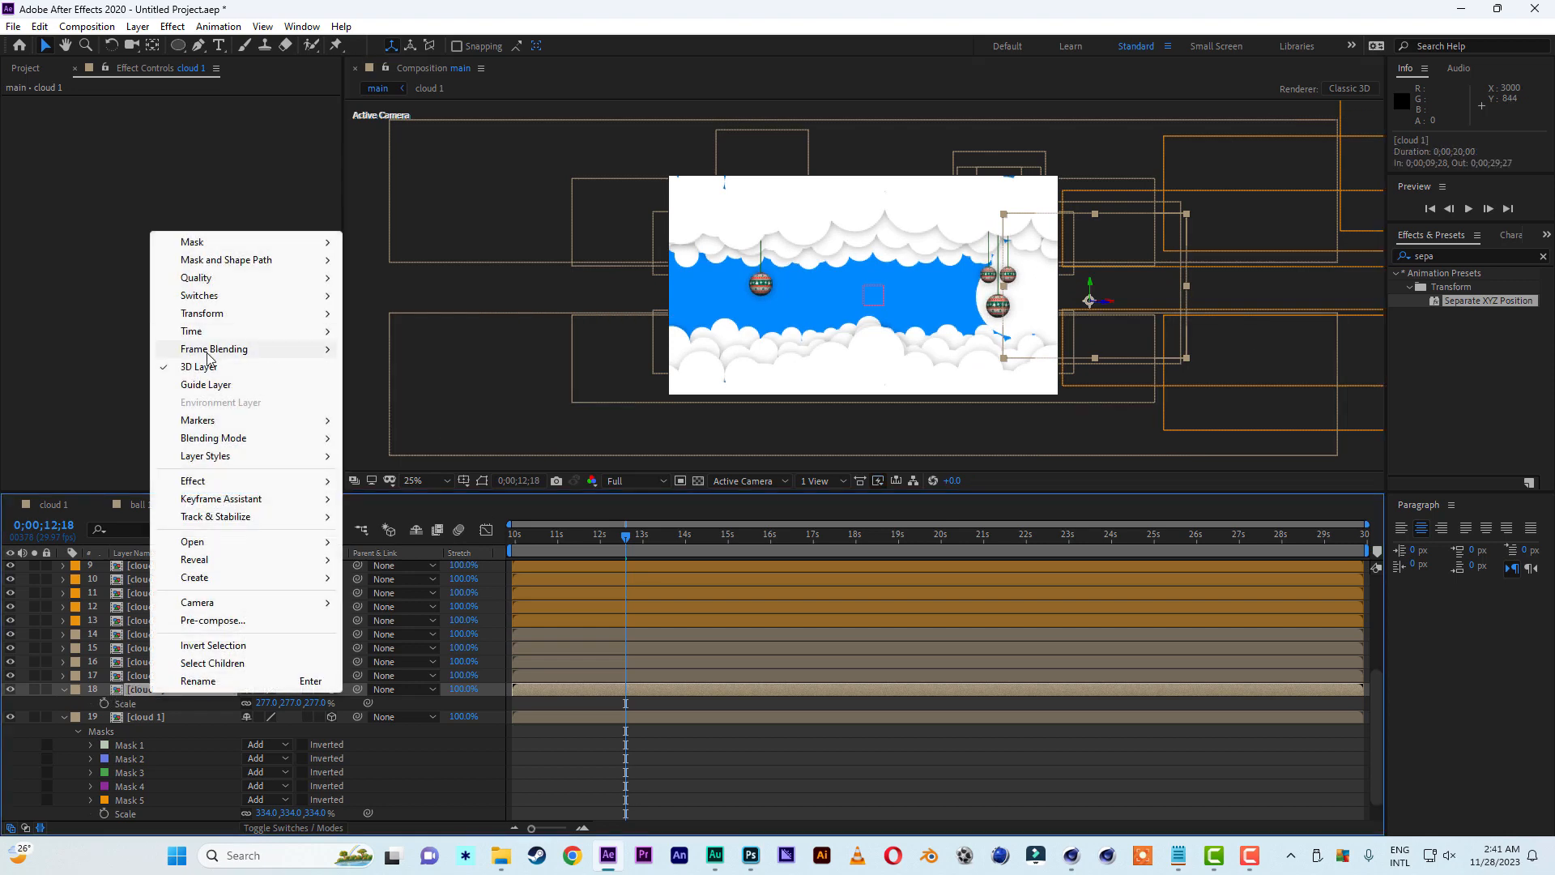
{"action": "mouse_move", "coordinate": [216, 458]}
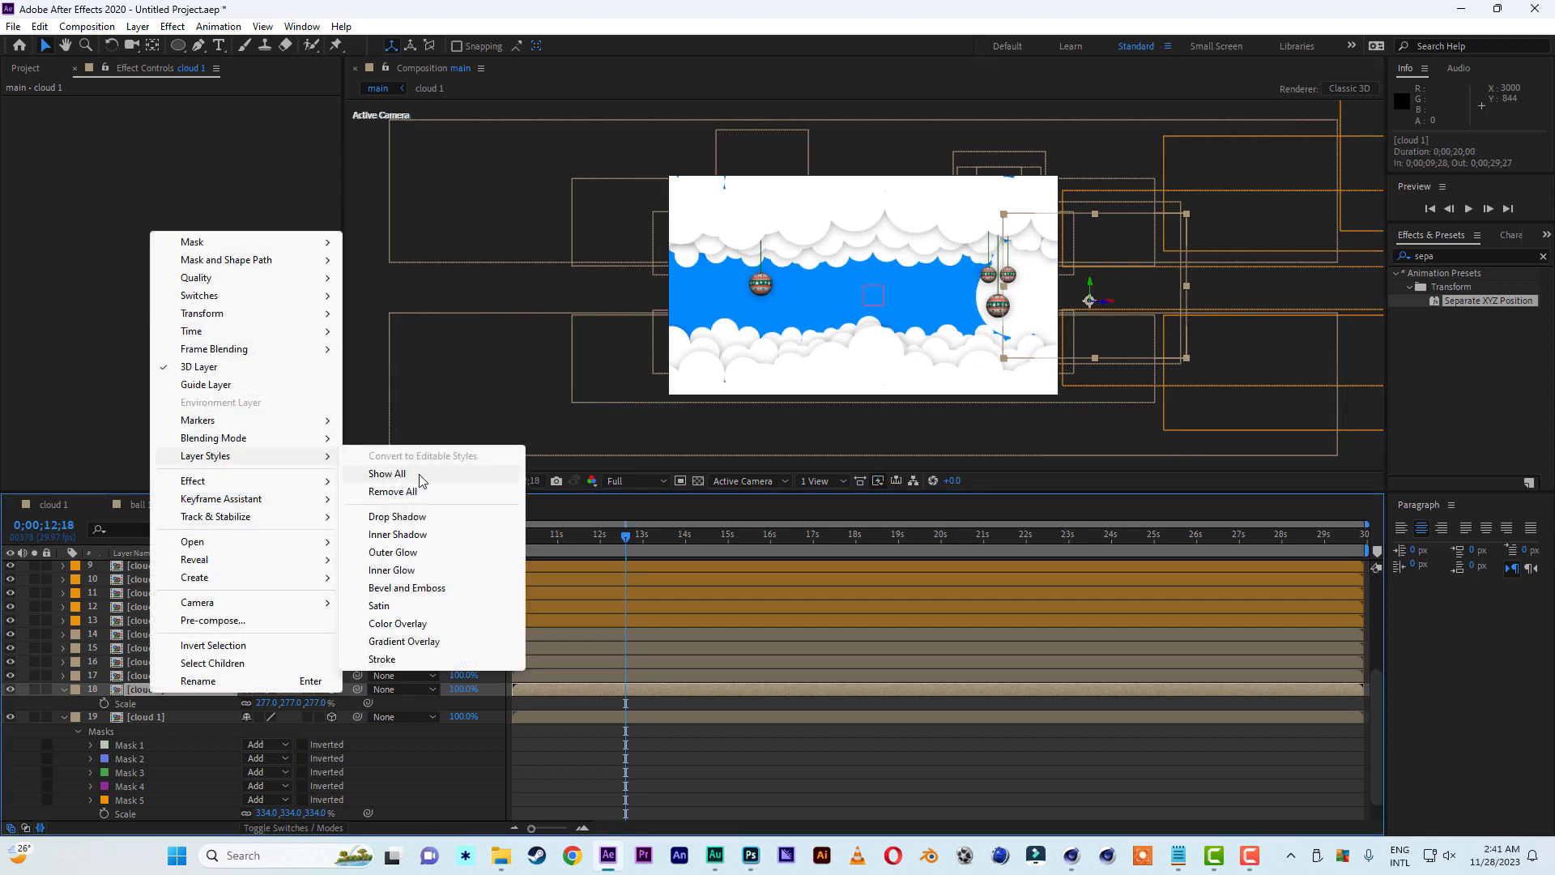
{"action": "left_click", "coordinate": [405, 518]}
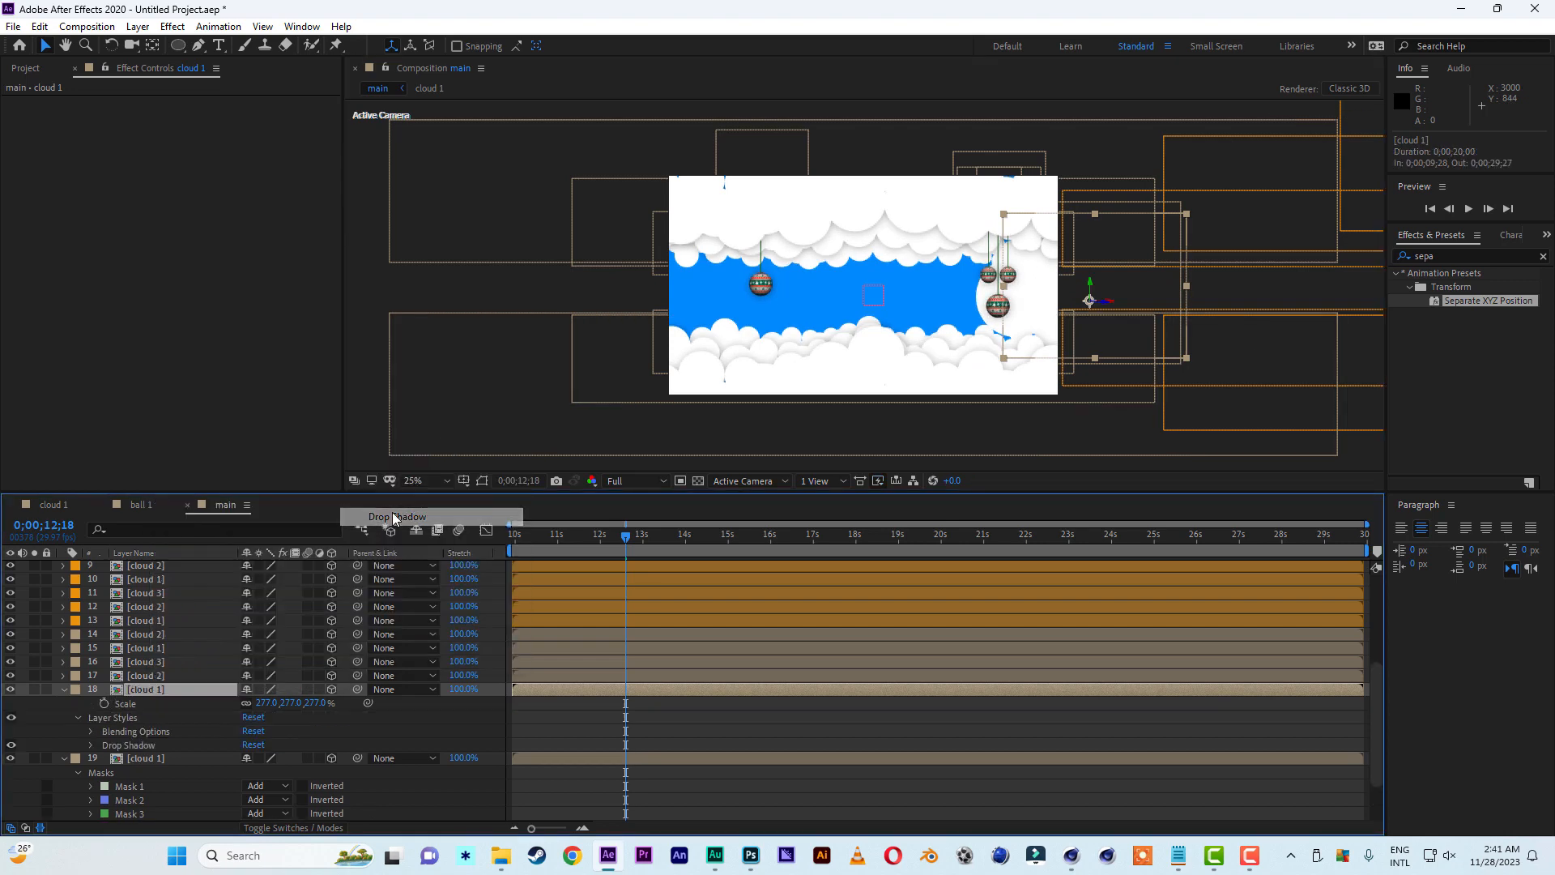
{"action": "left_click", "coordinate": [92, 745]}
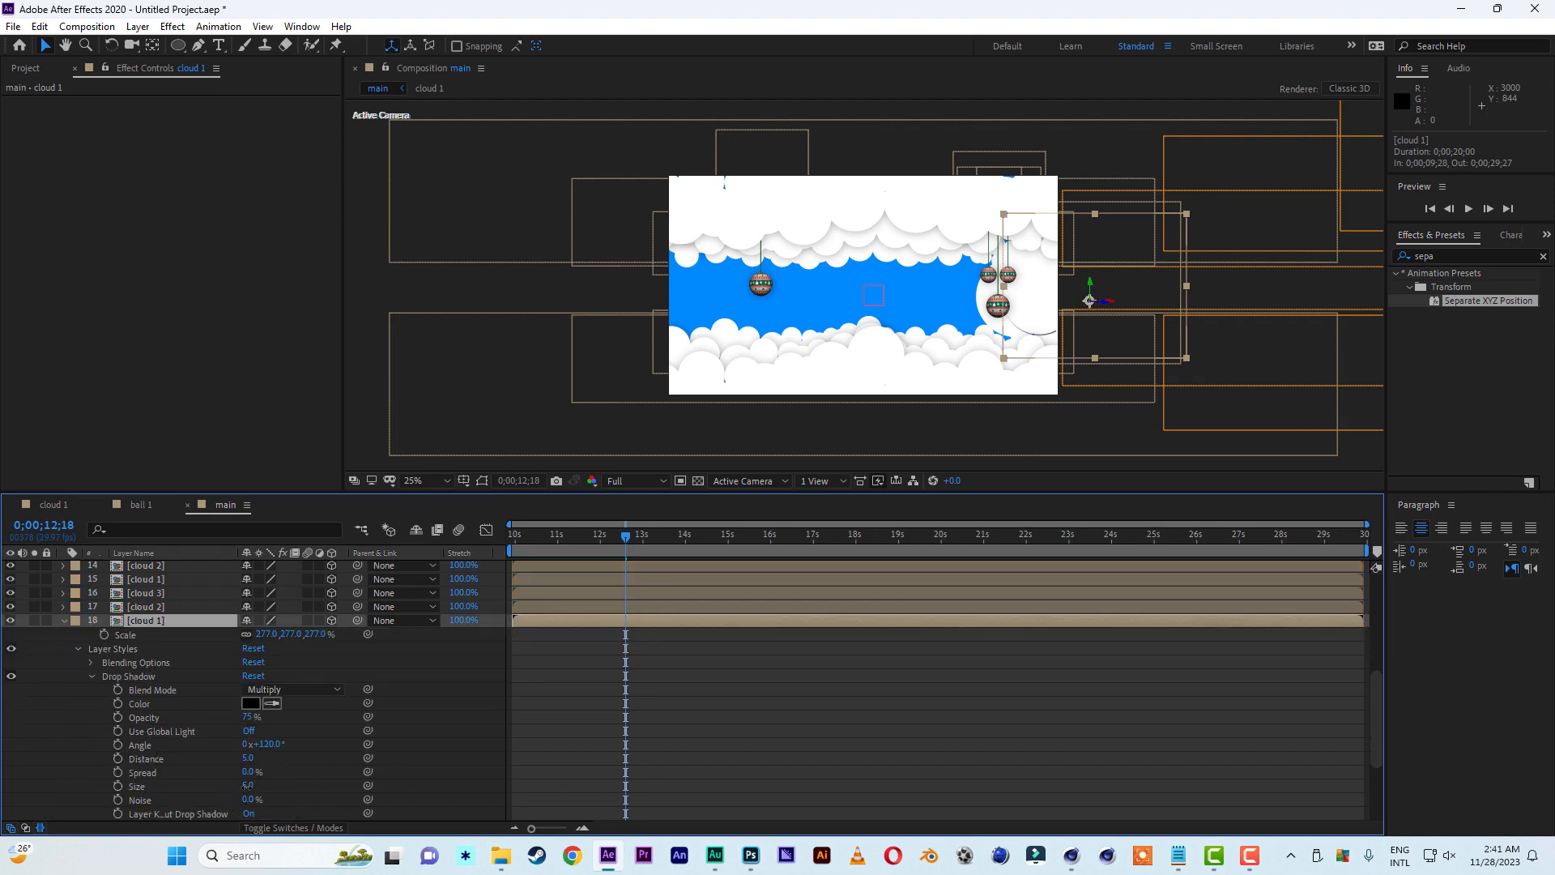
{"action": "left_click", "coordinate": [247, 717]}
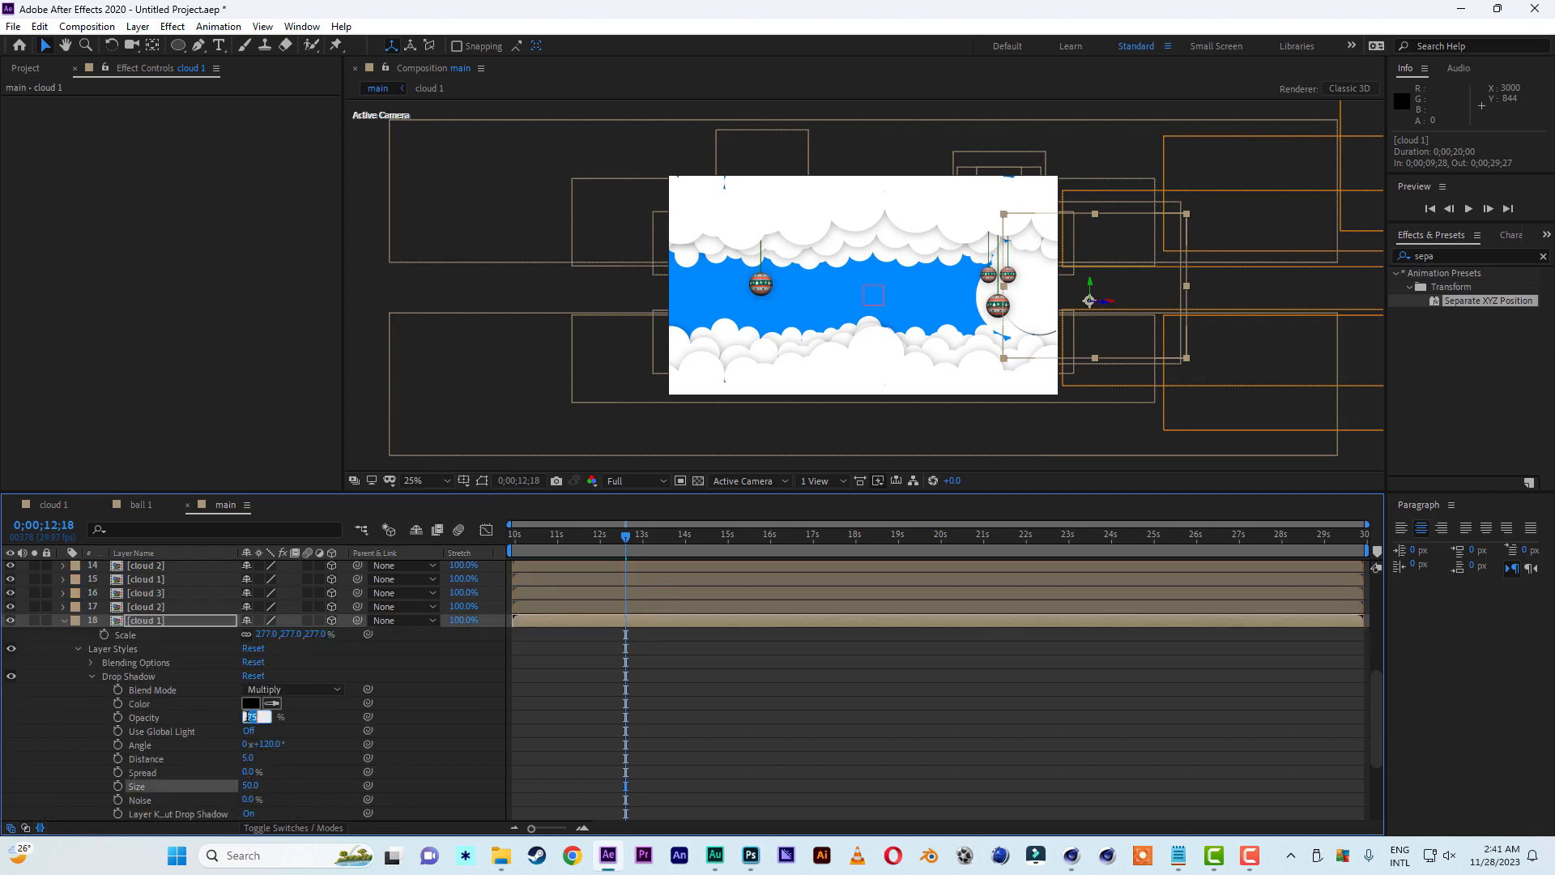
{"action": "left_click", "coordinate": [310, 714]}
{"action": "left_click", "coordinate": [100, 621]}
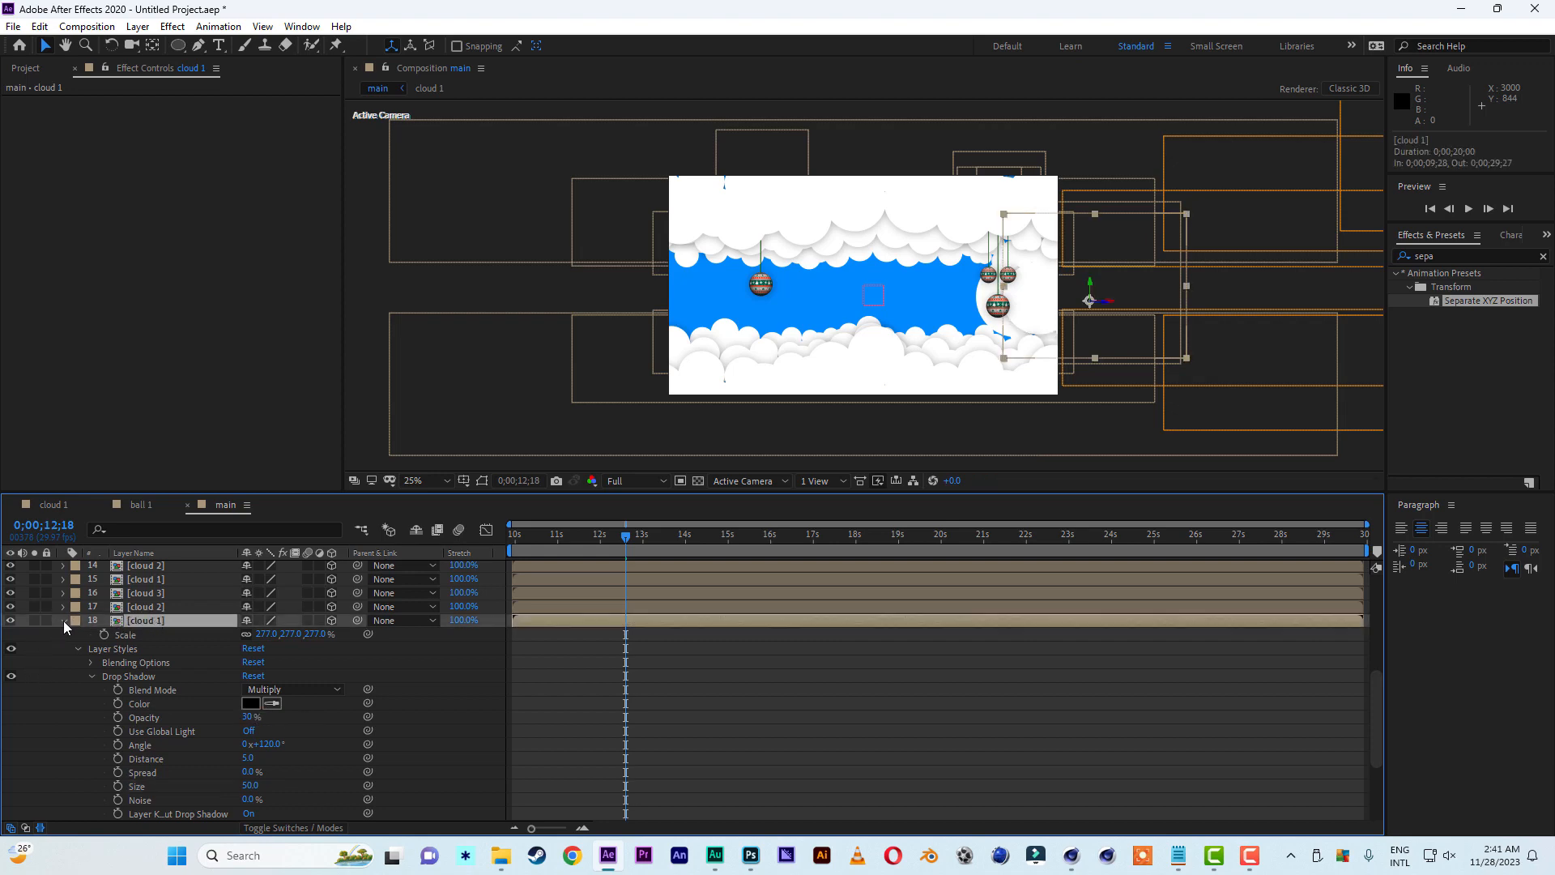
{"action": "left_click", "coordinate": [63, 620]}
At 0;00;16;02, set the control layer's Z Position to -3080 and add keyframes for its X and Y Position
{"action": "left_click_drag", "start_coordinate": [625, 535], "coordinate": [729, 544]}
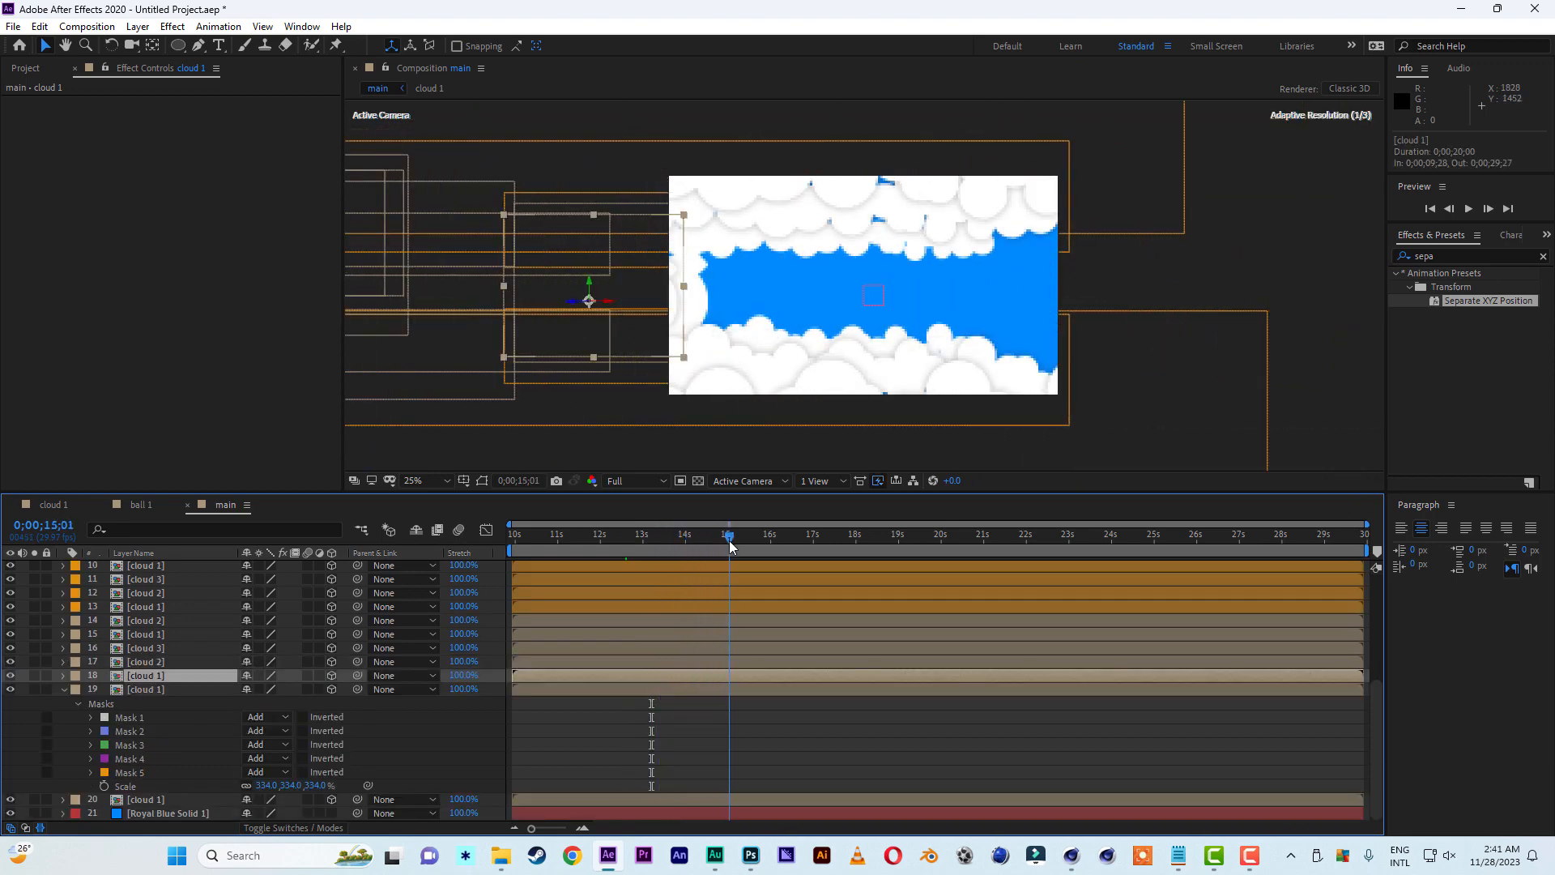
{"action": "scroll", "coordinate": [925, 597], "scroll_direction": "up", "scroll_amount": 5}
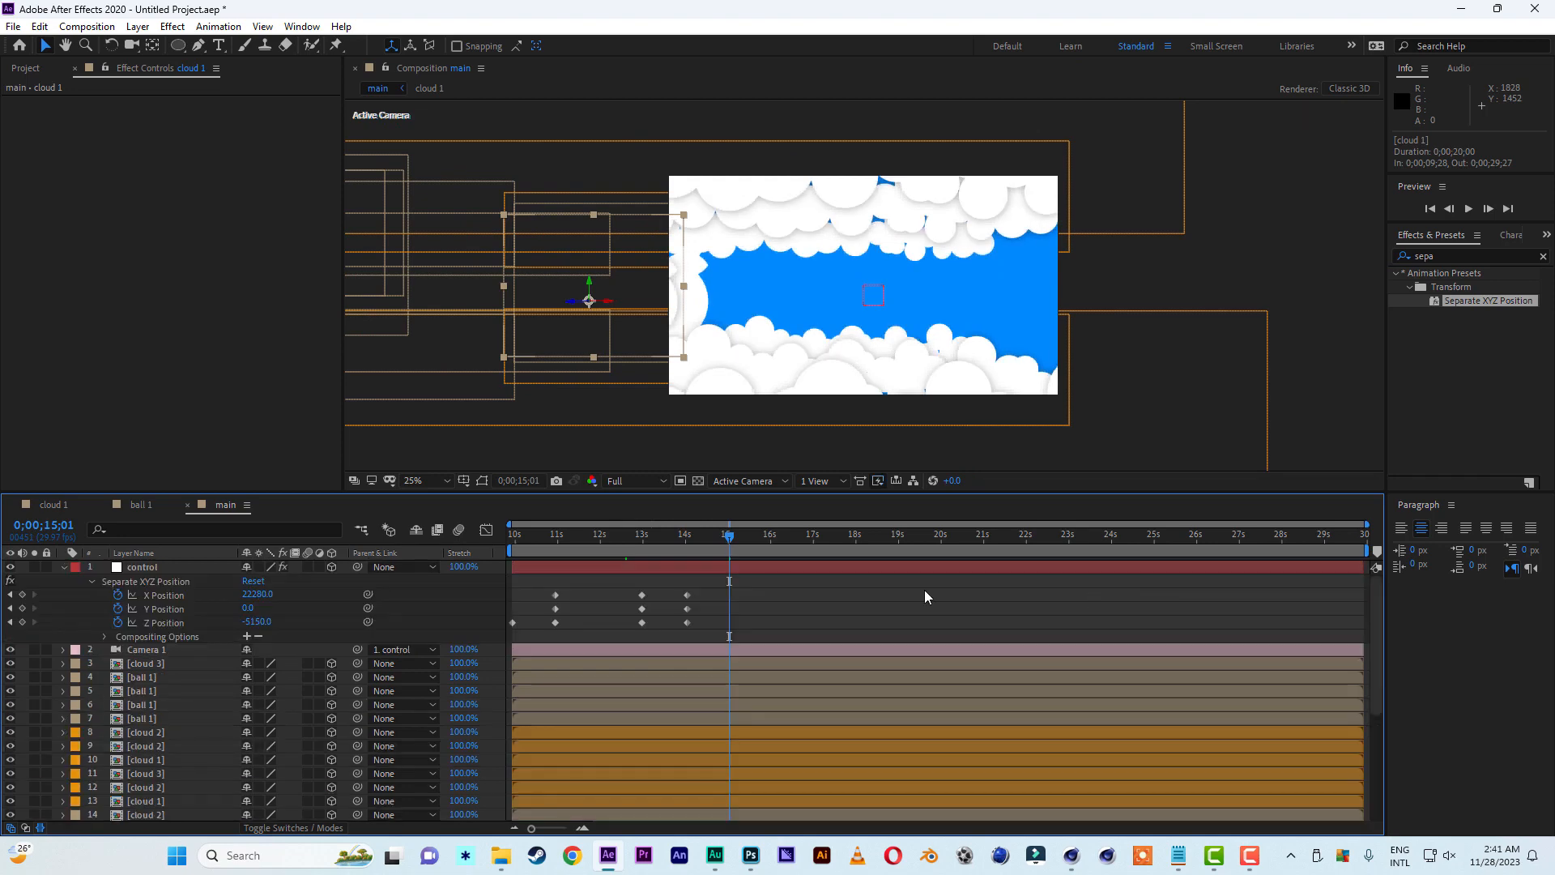
{"action": "left_click_drag", "start_coordinate": [600, 544], "coordinate": [773, 545]}
{"action": "left_click_drag", "start_coordinate": [251, 621], "coordinate": [425, 629]}
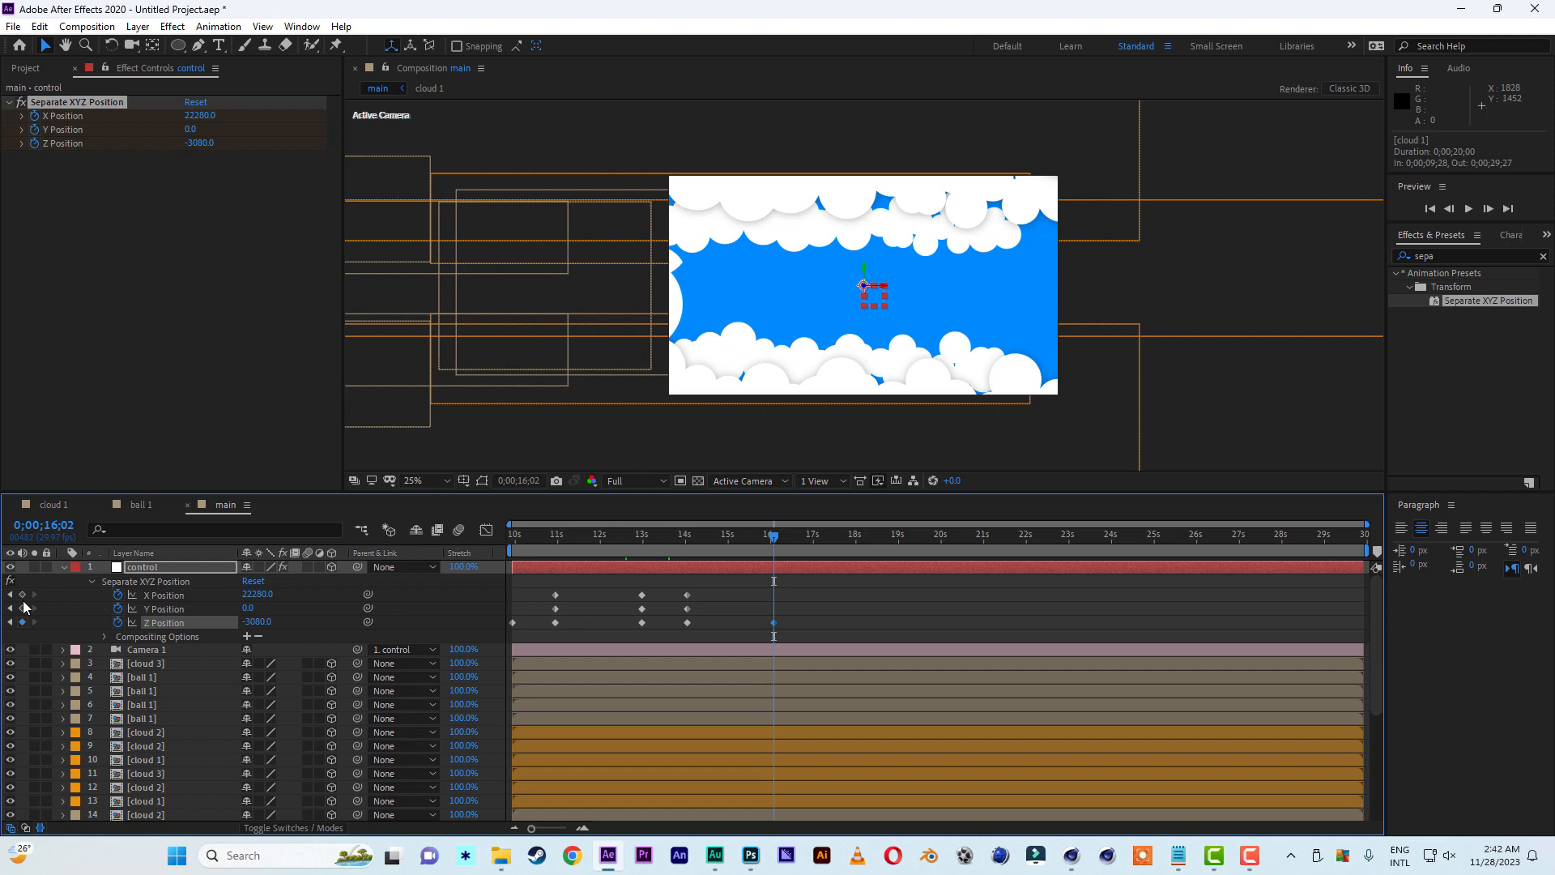
{"action": "left_click", "coordinate": [23, 601]}
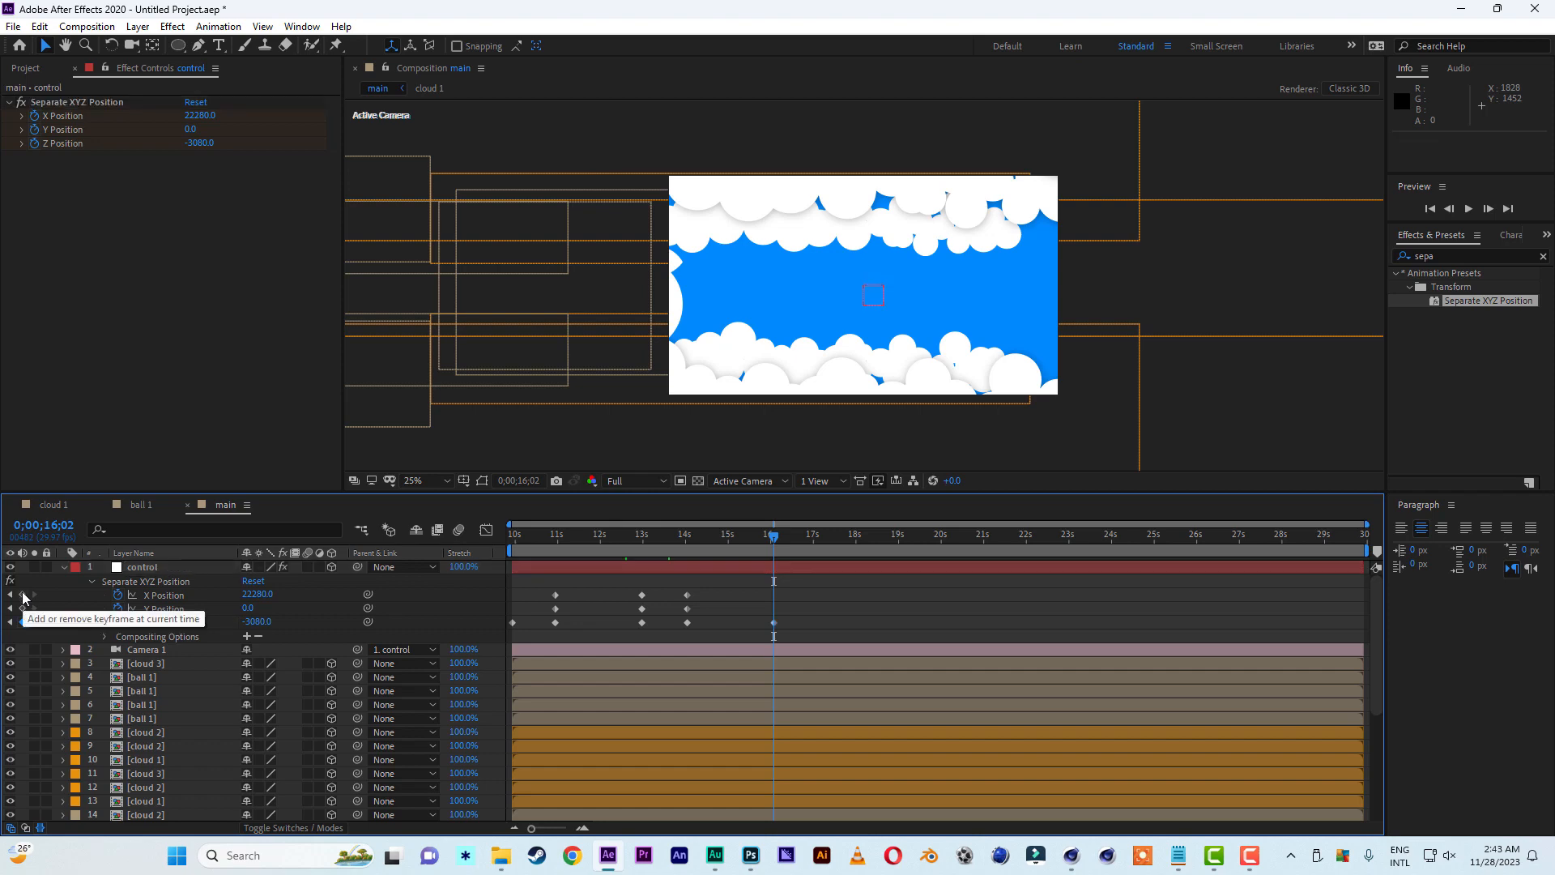
{"action": "left_click", "coordinate": [22, 595]}
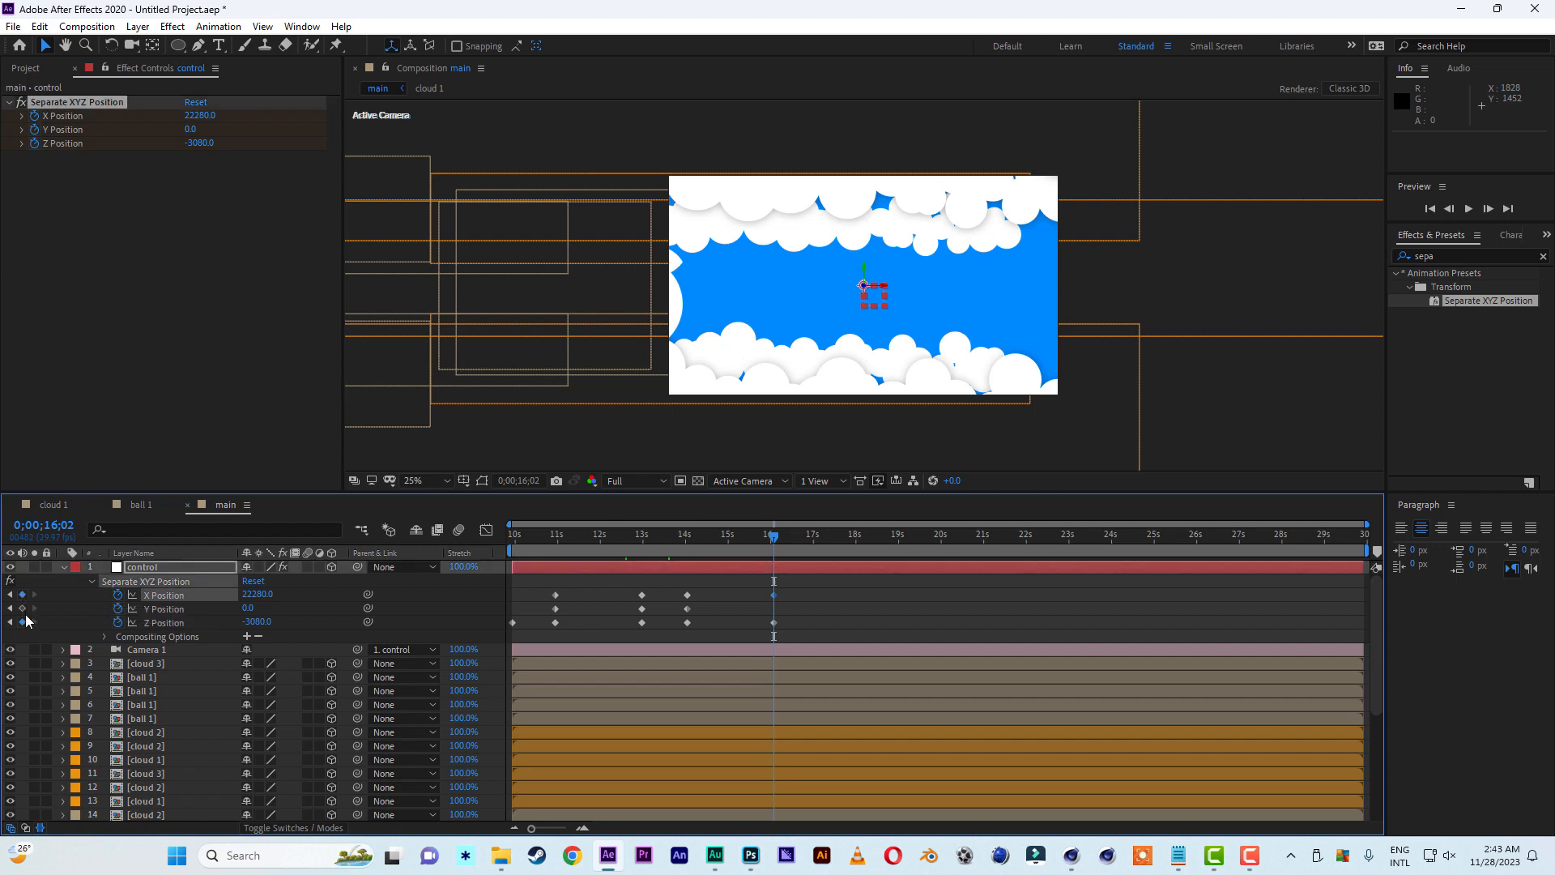
{"action": "left_click", "coordinate": [23, 608]}
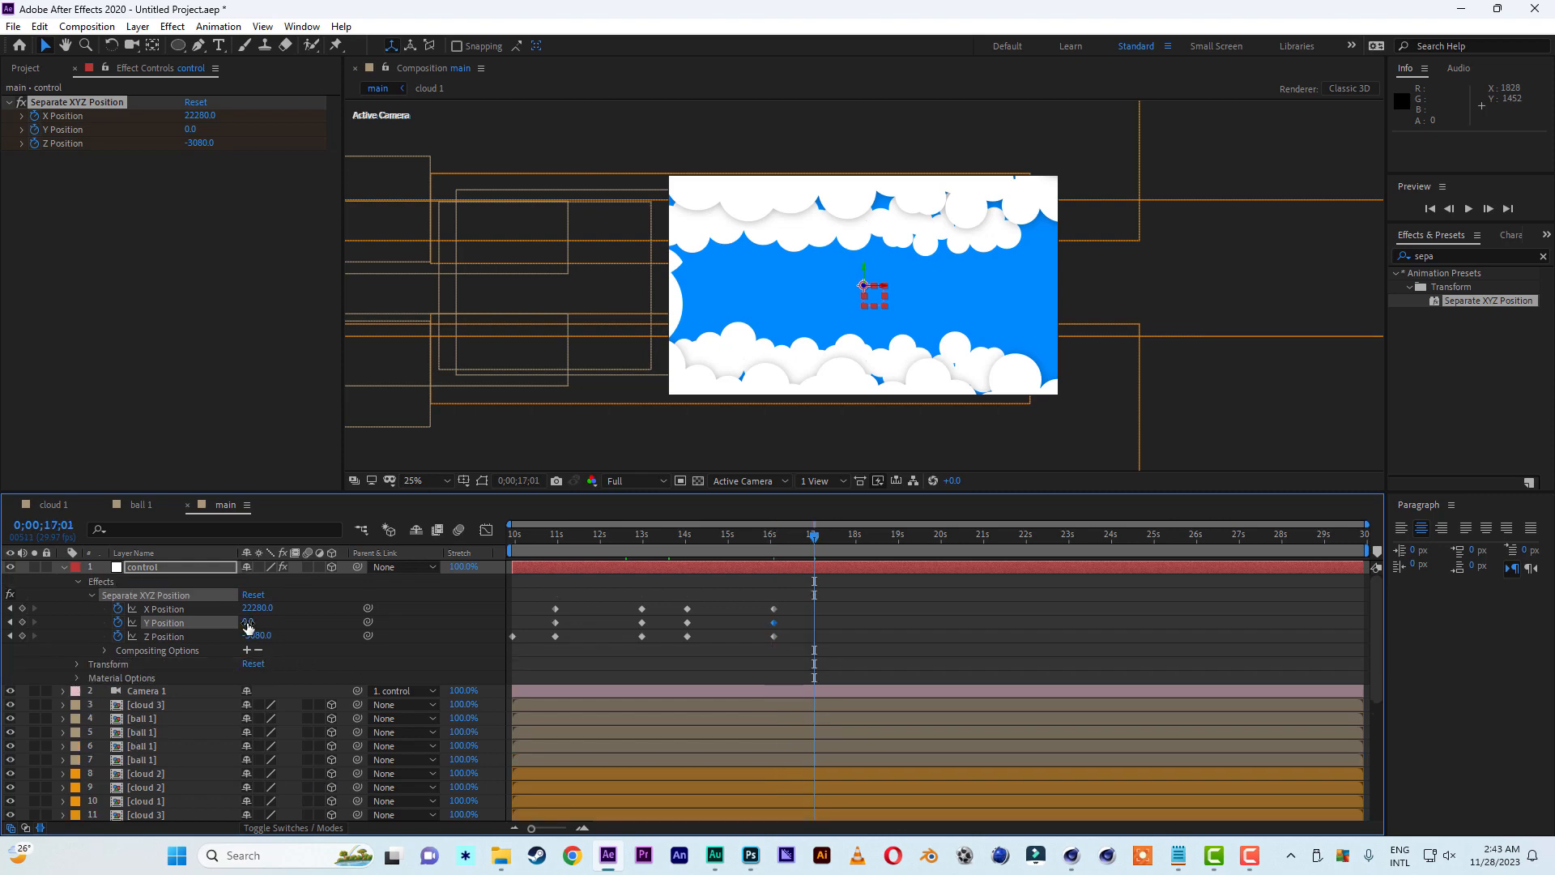
At 0;00;17;01, set the control layer's Y Position to 4240 and end the work area at 0;00;18;28
{"action": "left_click_drag", "start_coordinate": [280, 621], "coordinate": [590, 623]}
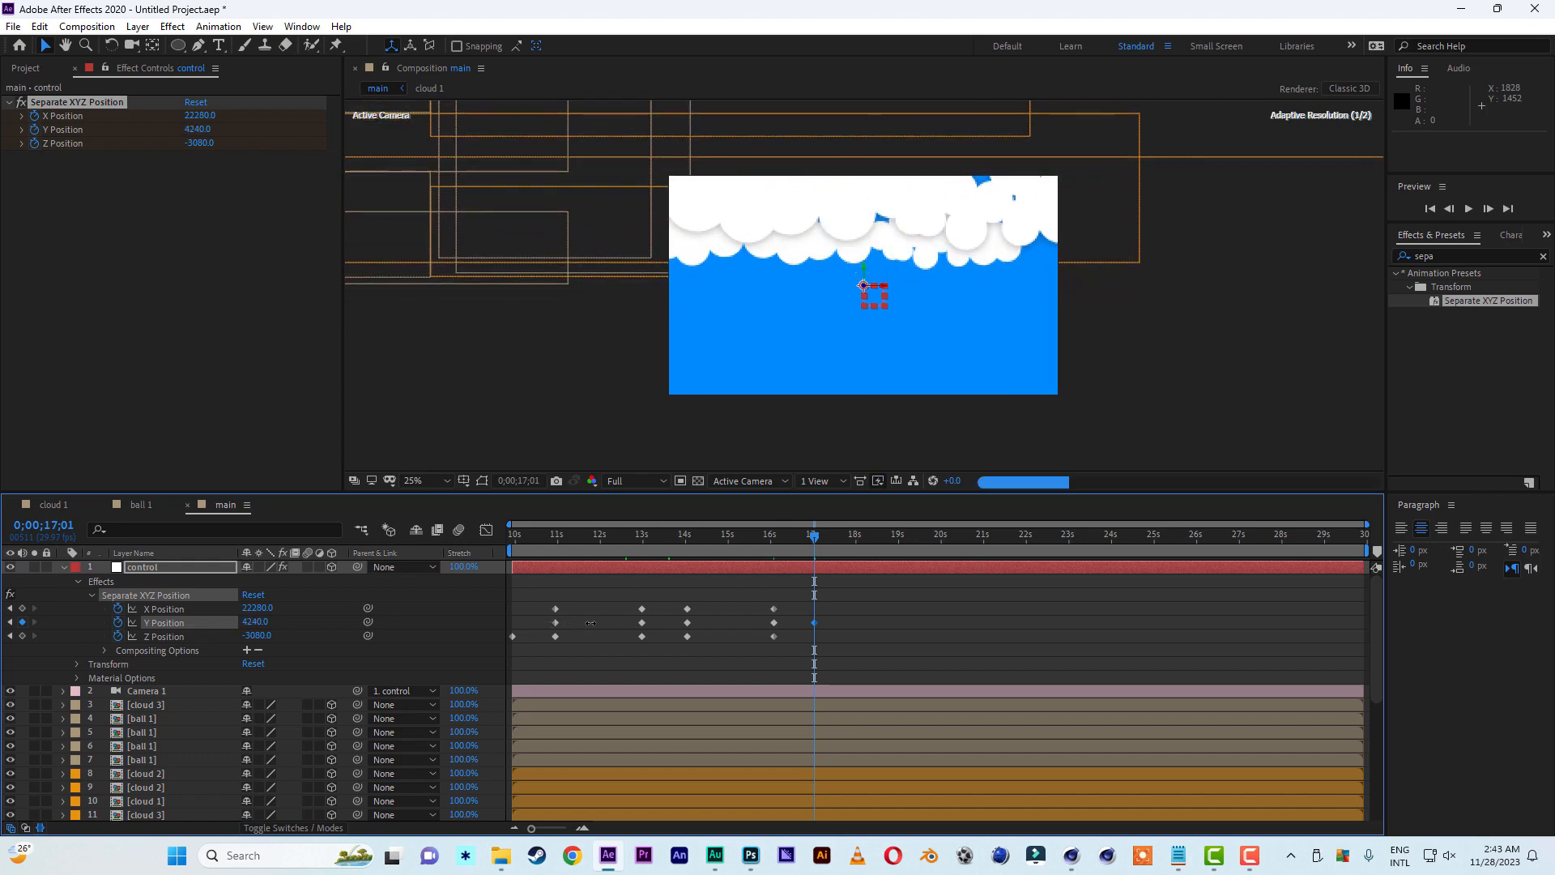
{"action": "left_click_drag", "start_coordinate": [1367, 550], "coordinate": [899, 550]}
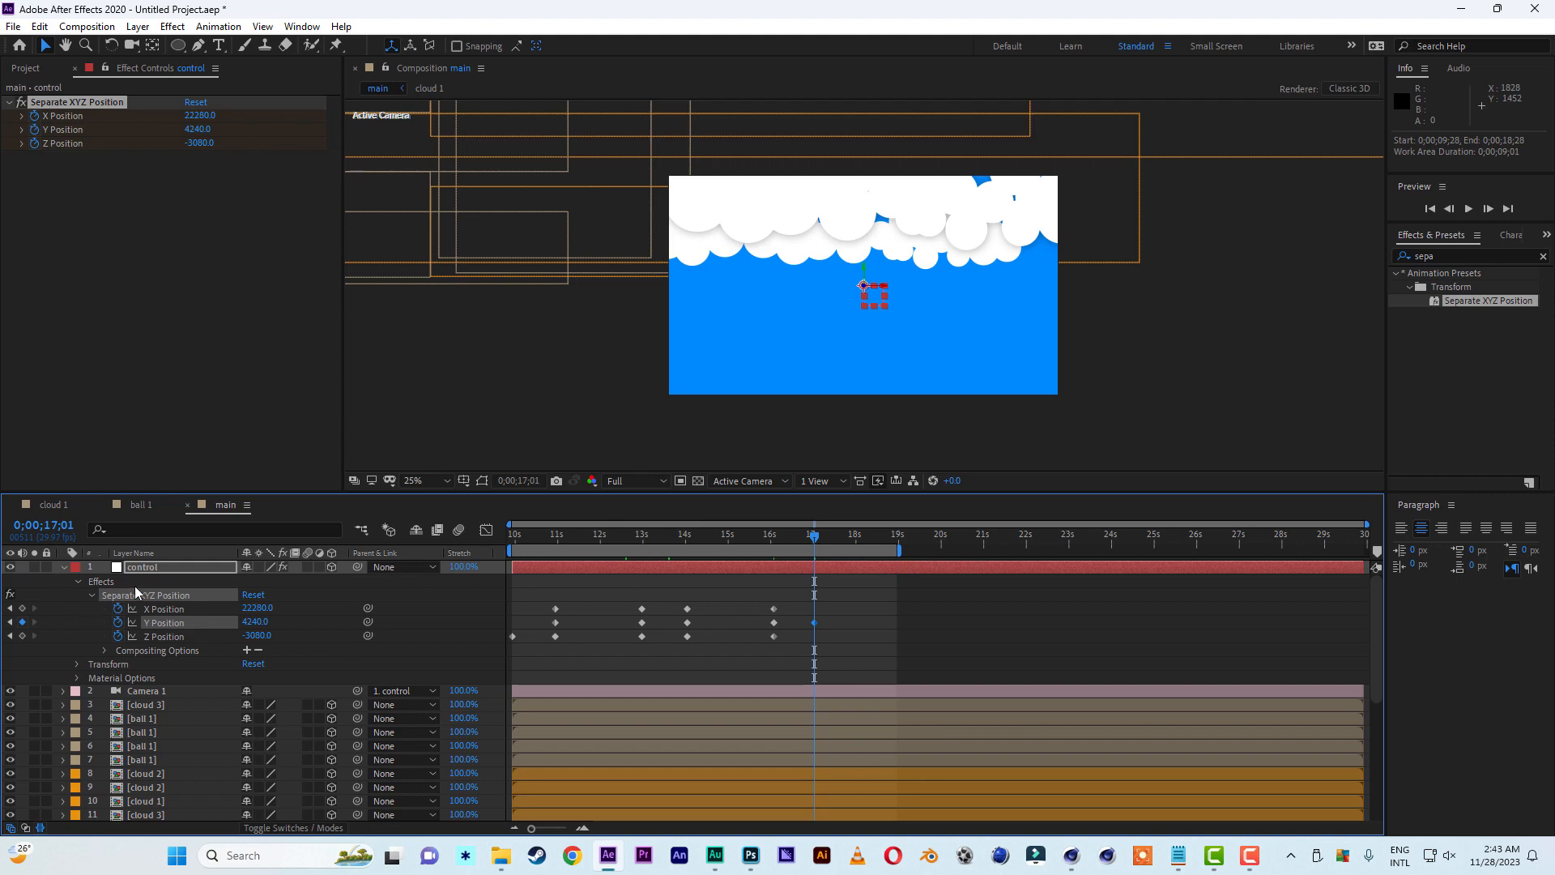
At 0;00;16;23, check the cloud layers one by one and duplicate the layer 13 cloud 1 that sits in the upper cloud bank
{"action": "left_click_drag", "start_coordinate": [794, 536], "coordinate": [803, 541]}
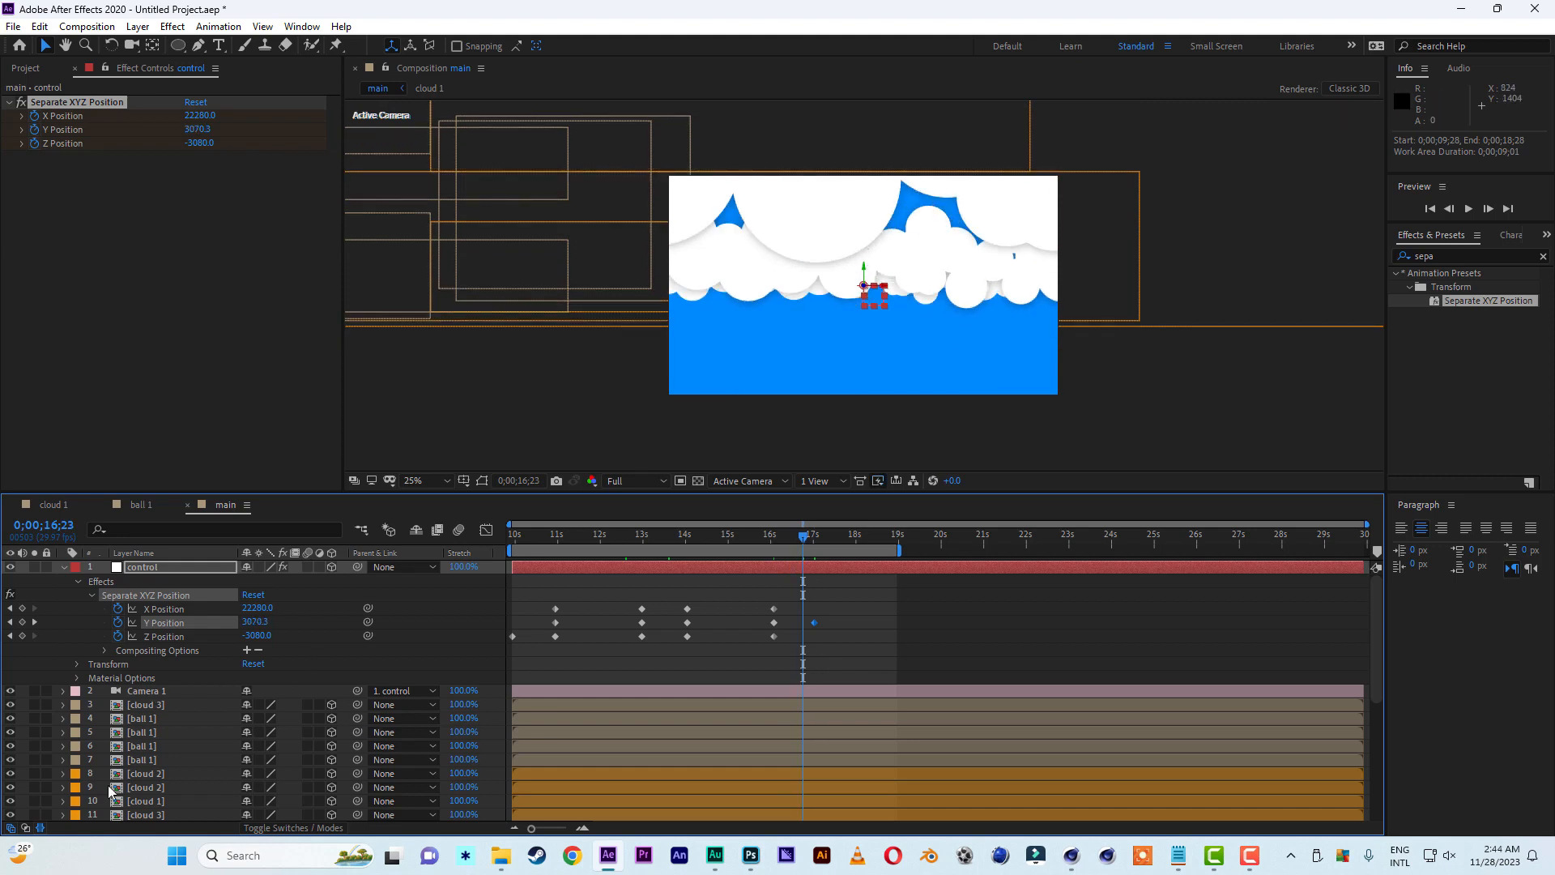
{"action": "scroll", "coordinate": [133, 784], "scroll_direction": "down", "scroll_amount": 1}
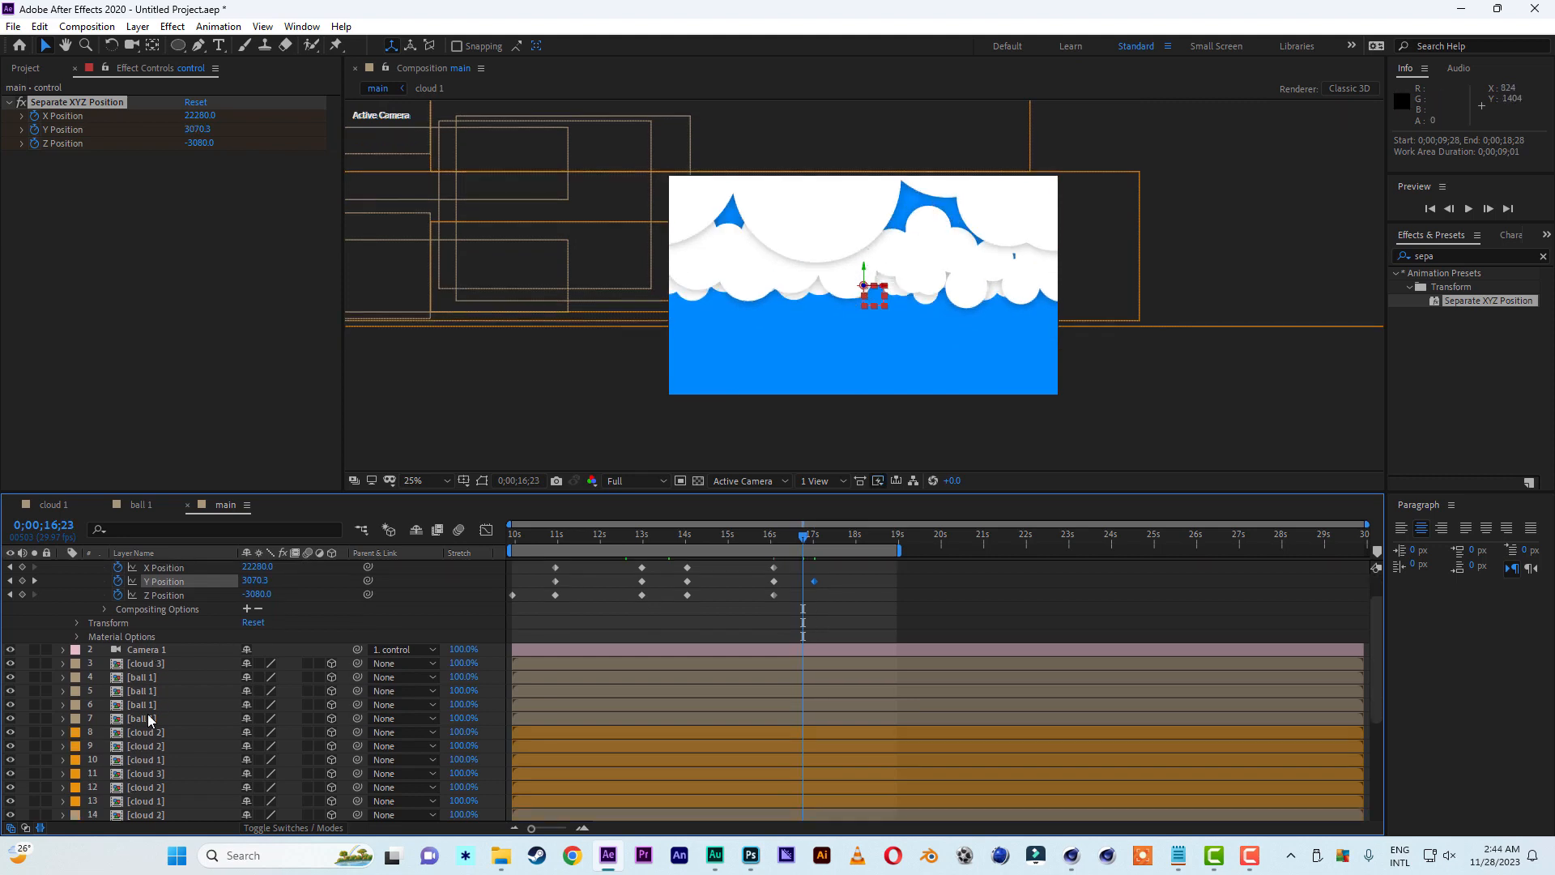
{"action": "left_click", "coordinate": [163, 727]}
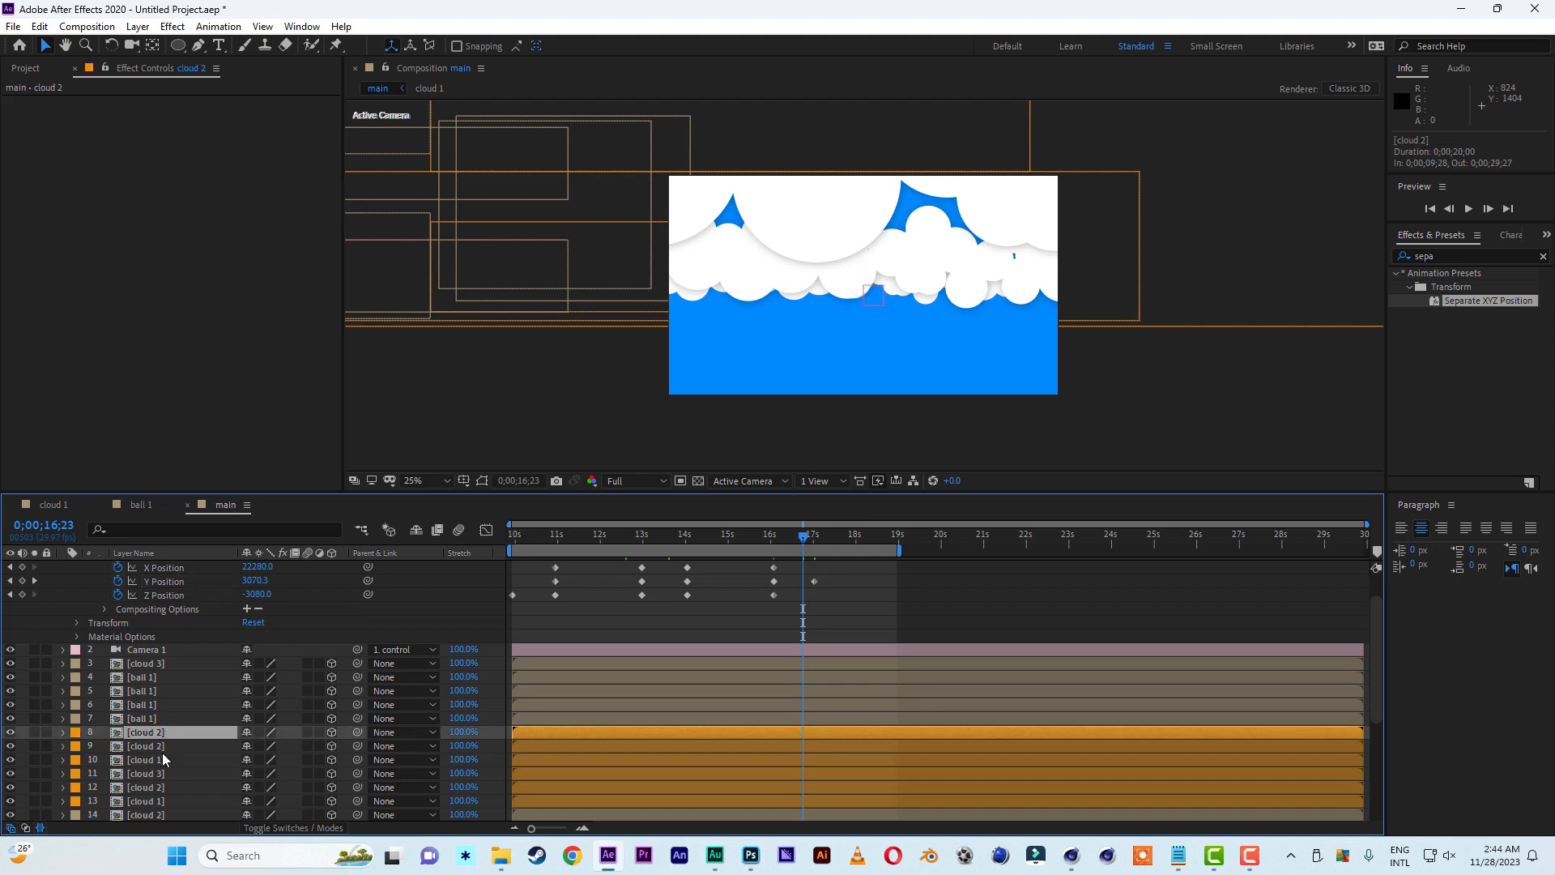
{"action": "left_click", "coordinate": [146, 773]}
{"action": "scroll", "coordinate": [156, 771], "scroll_direction": "down", "scroll_amount": 2}
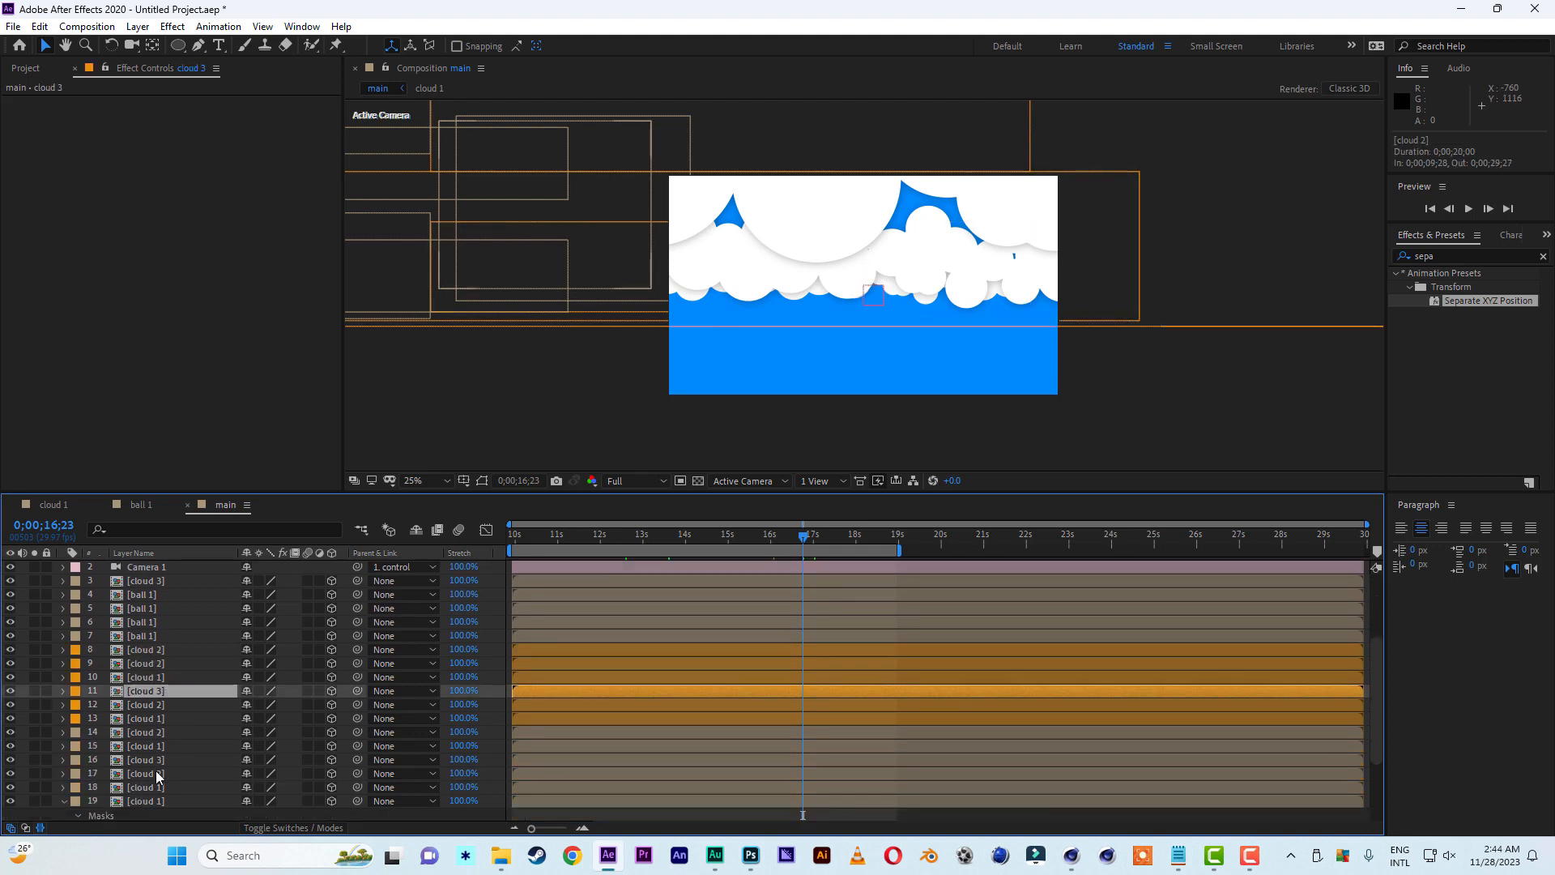
{"action": "left_click", "coordinate": [152, 724]}
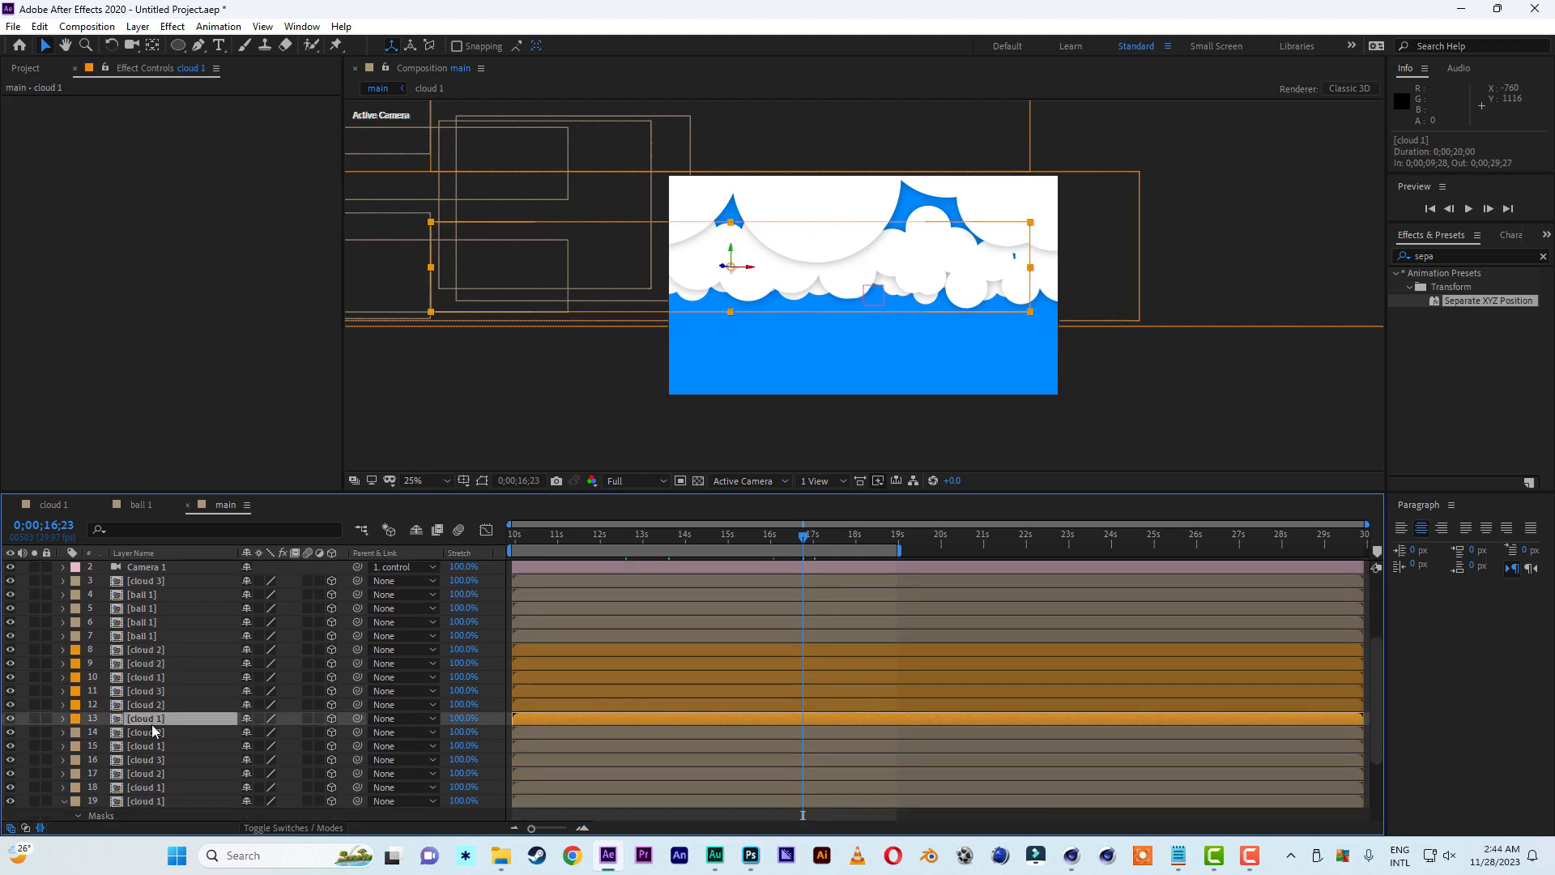
{"action": "left_click", "coordinate": [11, 720]}
{"action": "left_click", "coordinate": [10, 719]}
{"action": "key", "text": "ctrl+d"}
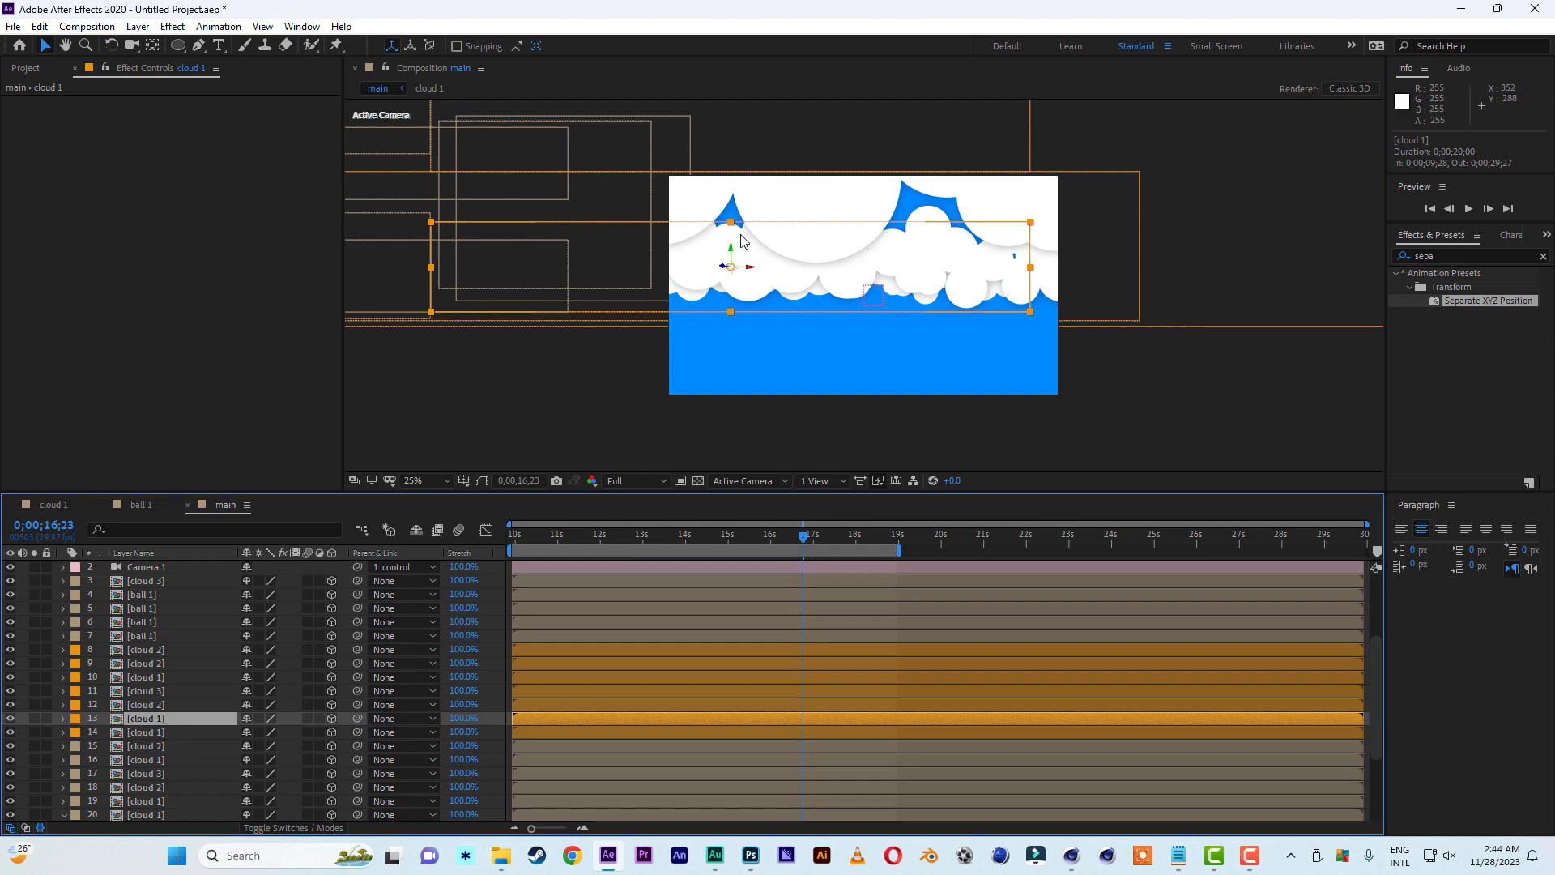
Scale the duplicated cloud 1 to 145% and move it up and right to about X 25424, Y 1113
{"action": "left_click_drag", "start_coordinate": [732, 251], "coordinate": [834, 4]}
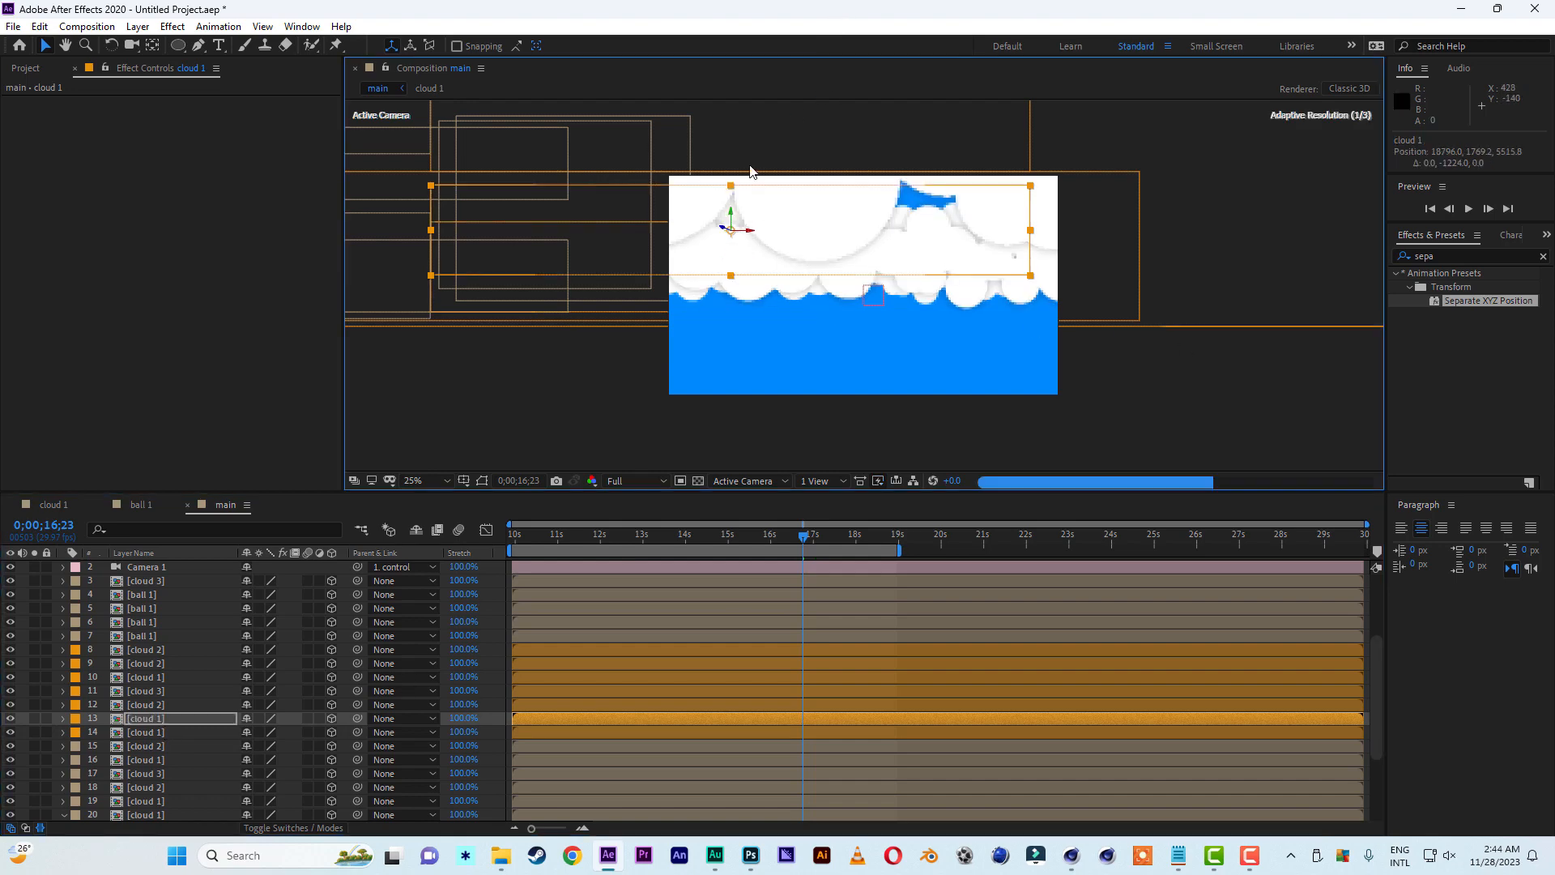
{"action": "left_click_drag", "start_coordinate": [732, 190], "coordinate": [839, 195]}
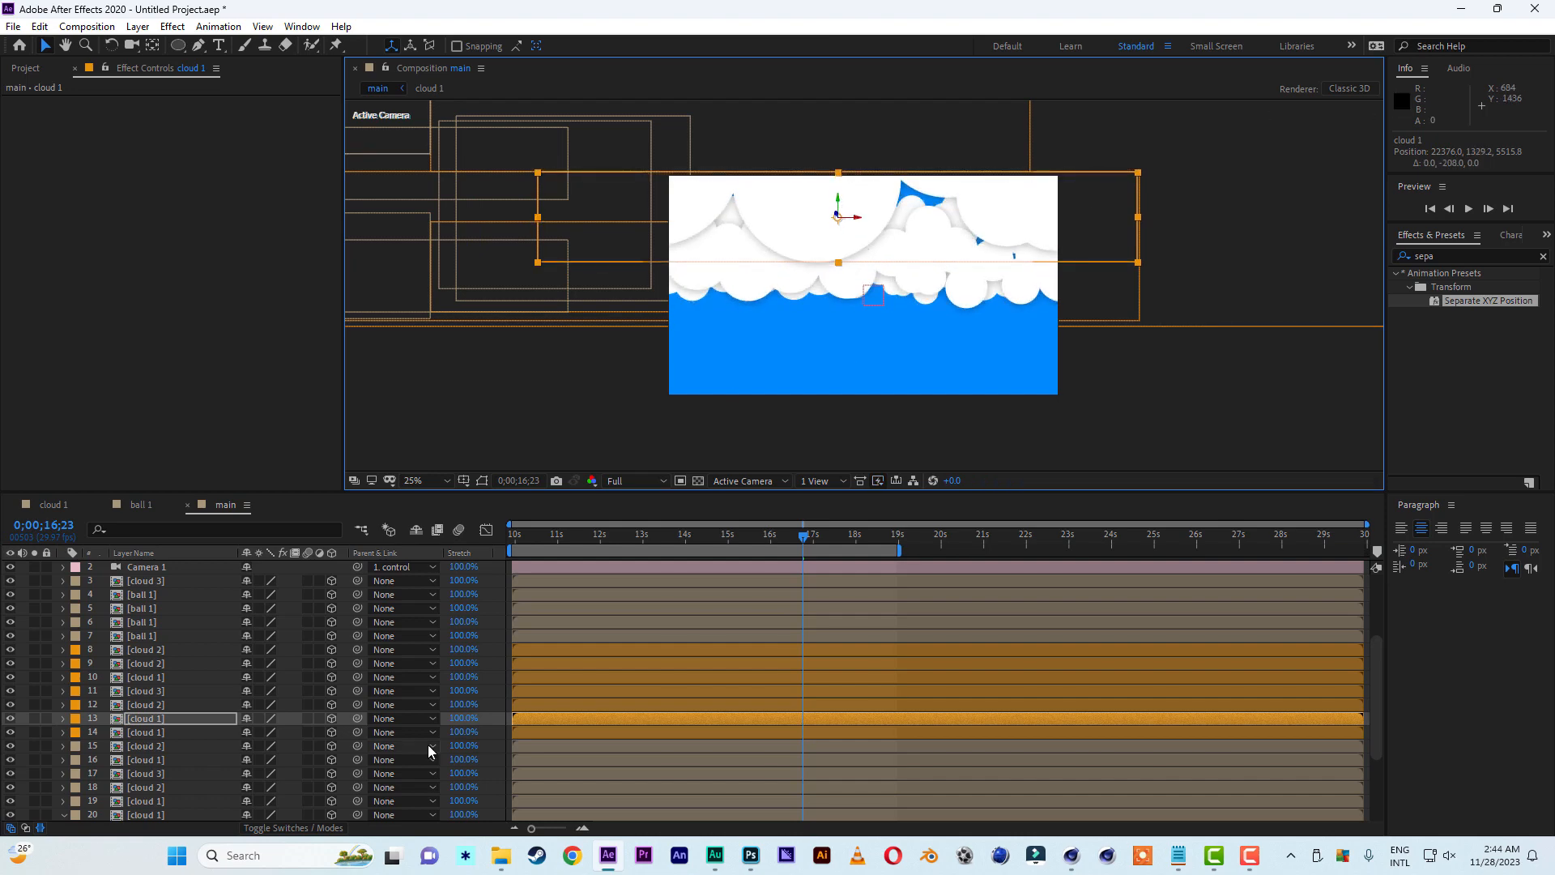
{"action": "key", "text": "s"}
{"action": "left_click_drag", "start_coordinate": [316, 732], "coordinate": [353, 732]}
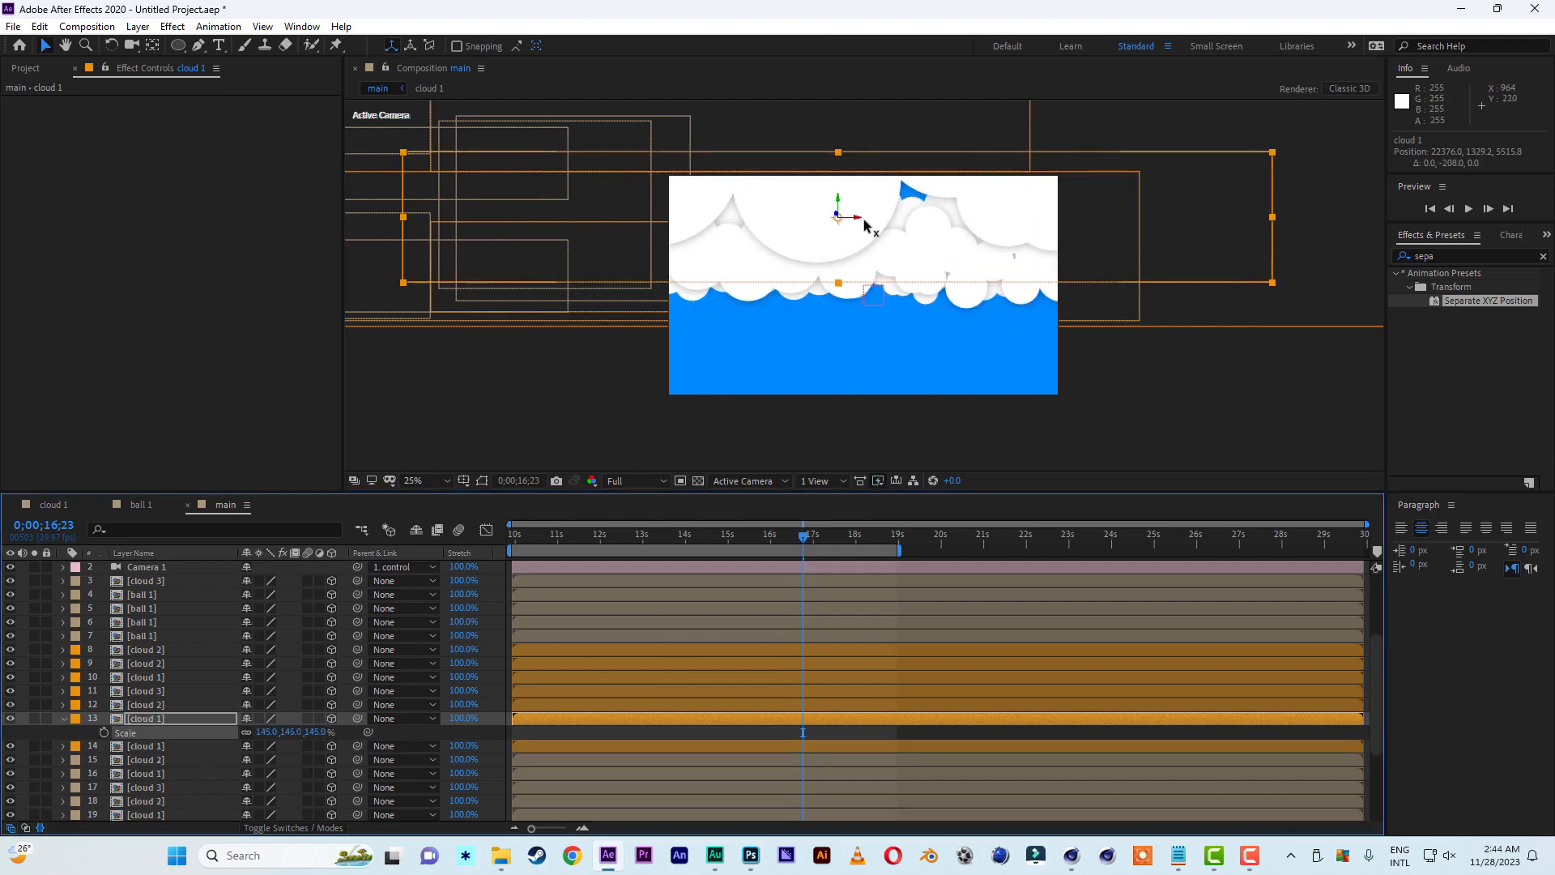
{"action": "left_click_drag", "start_coordinate": [857, 217], "coordinate": [930, 153]}
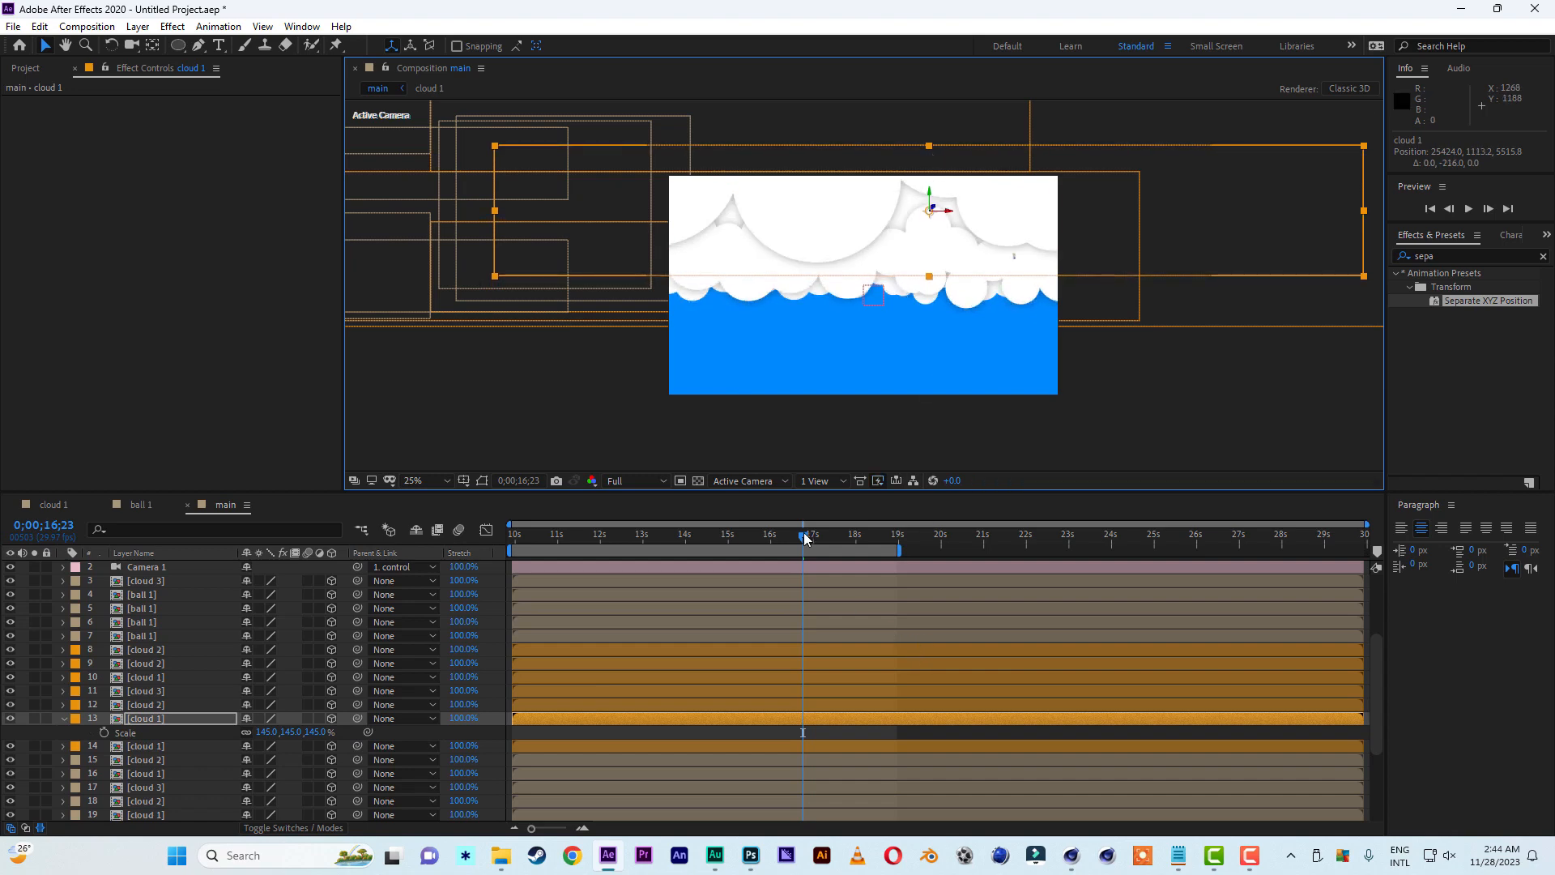
Hide the enlarged cloud 1 copy in layer 13 and scrub through the camera move to check the scene without it
{"action": "left_click_drag", "start_coordinate": [804, 537], "coordinate": [858, 560]}
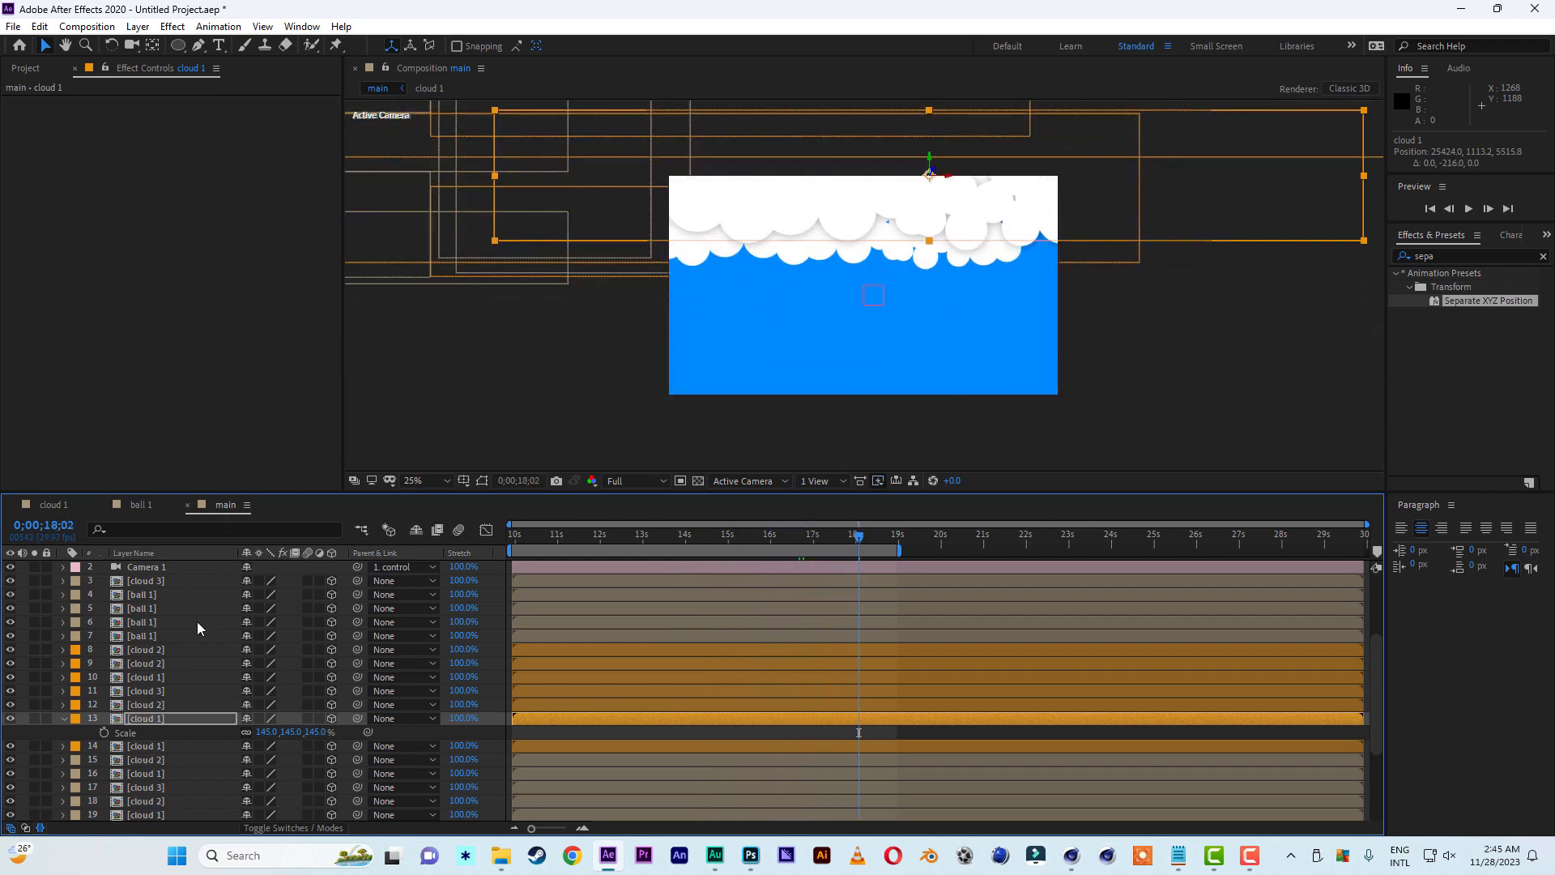
{"action": "left_click", "coordinate": [63, 719]}
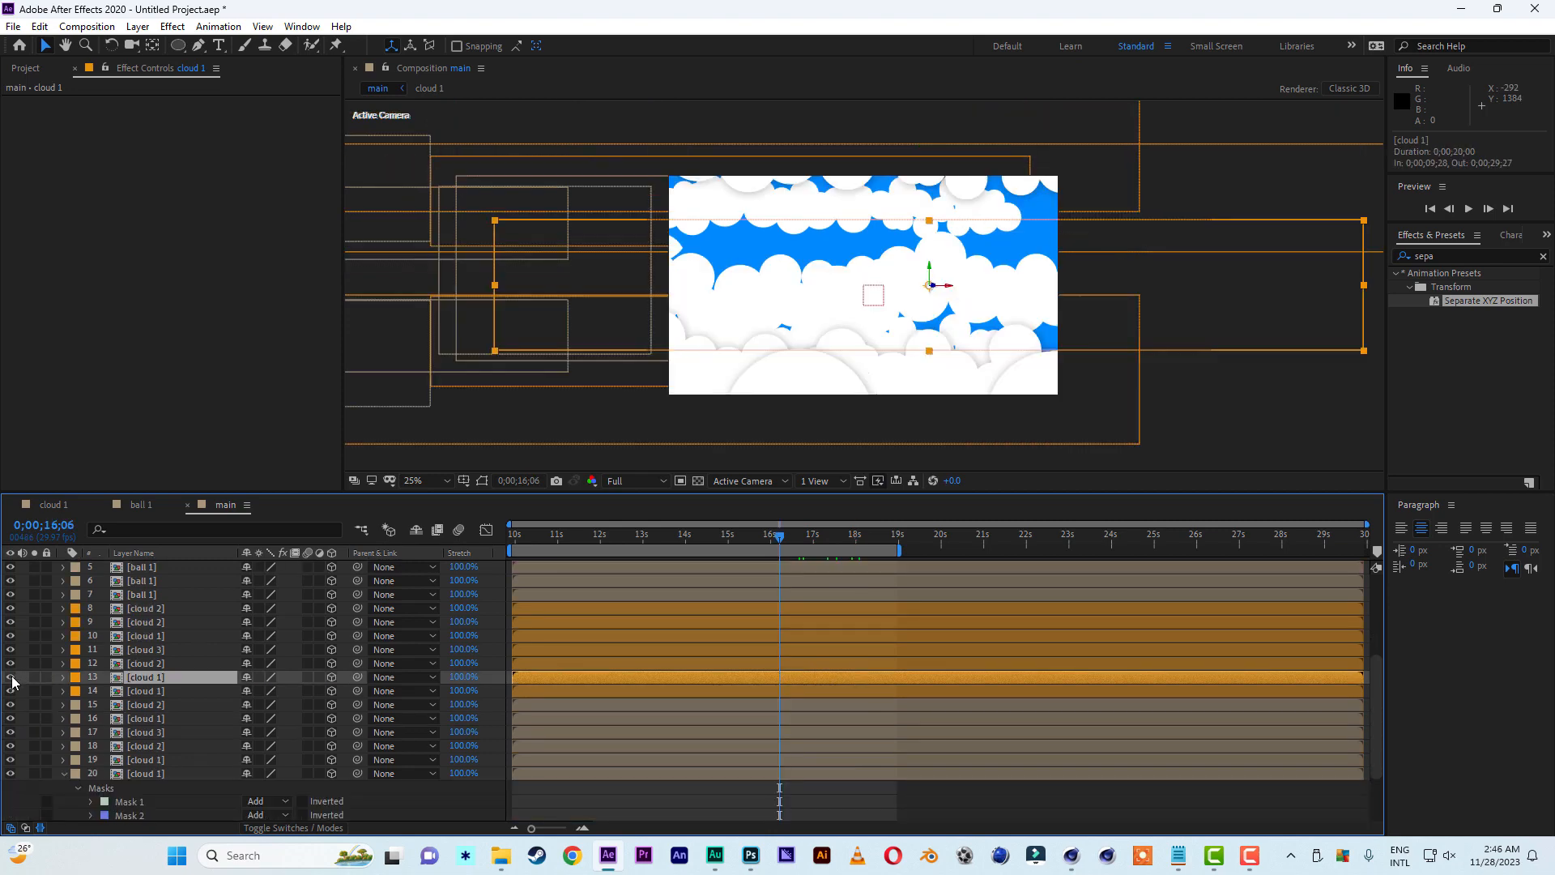
{"action": "left_click", "coordinate": [11, 677]}
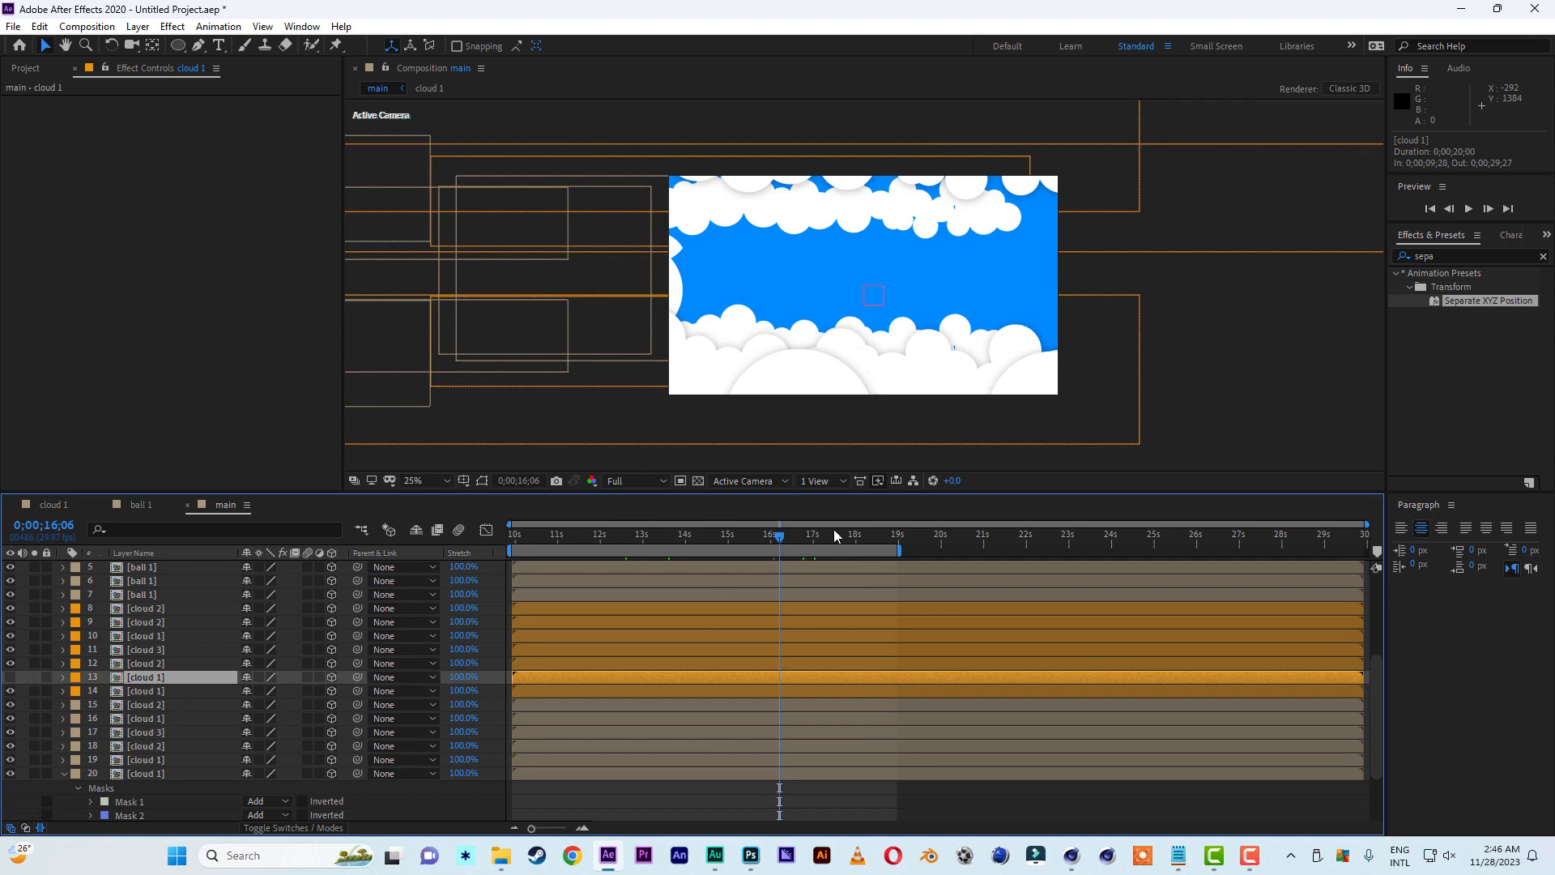
{"action": "left_click_drag", "start_coordinate": [783, 542], "coordinate": [695, 548]}
{"action": "left_click_drag", "start_coordinate": [696, 547], "coordinate": [781, 548]}
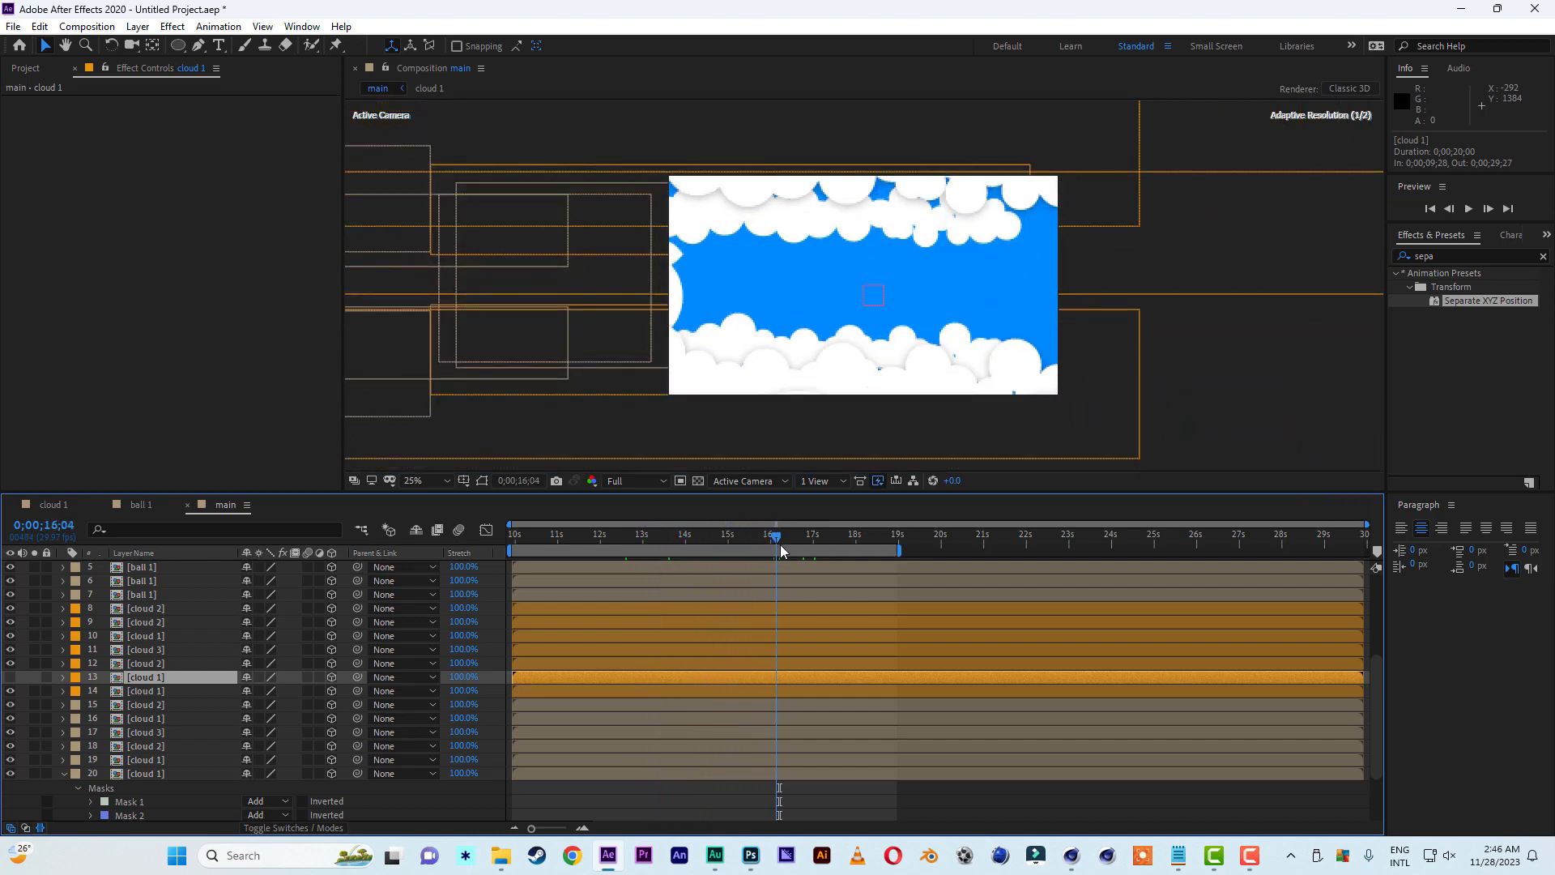
Scale the layer 14 cloud 1 to 130%, then move it right to about X 23604 and slightly down
{"action": "left_click", "coordinate": [159, 691]}
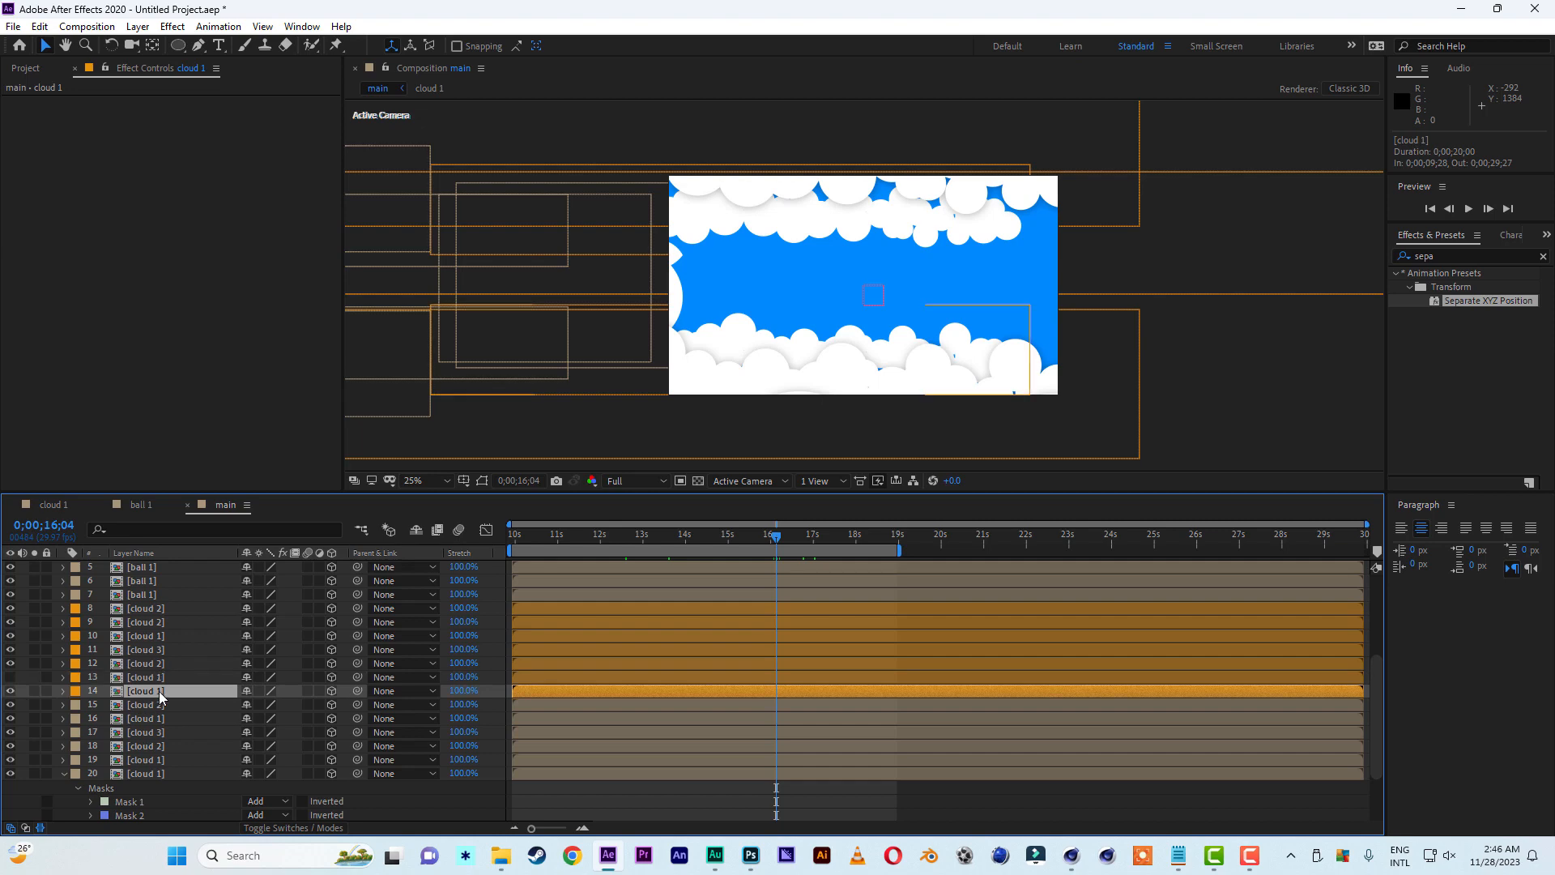
{"action": "left_click", "coordinate": [11, 692]}
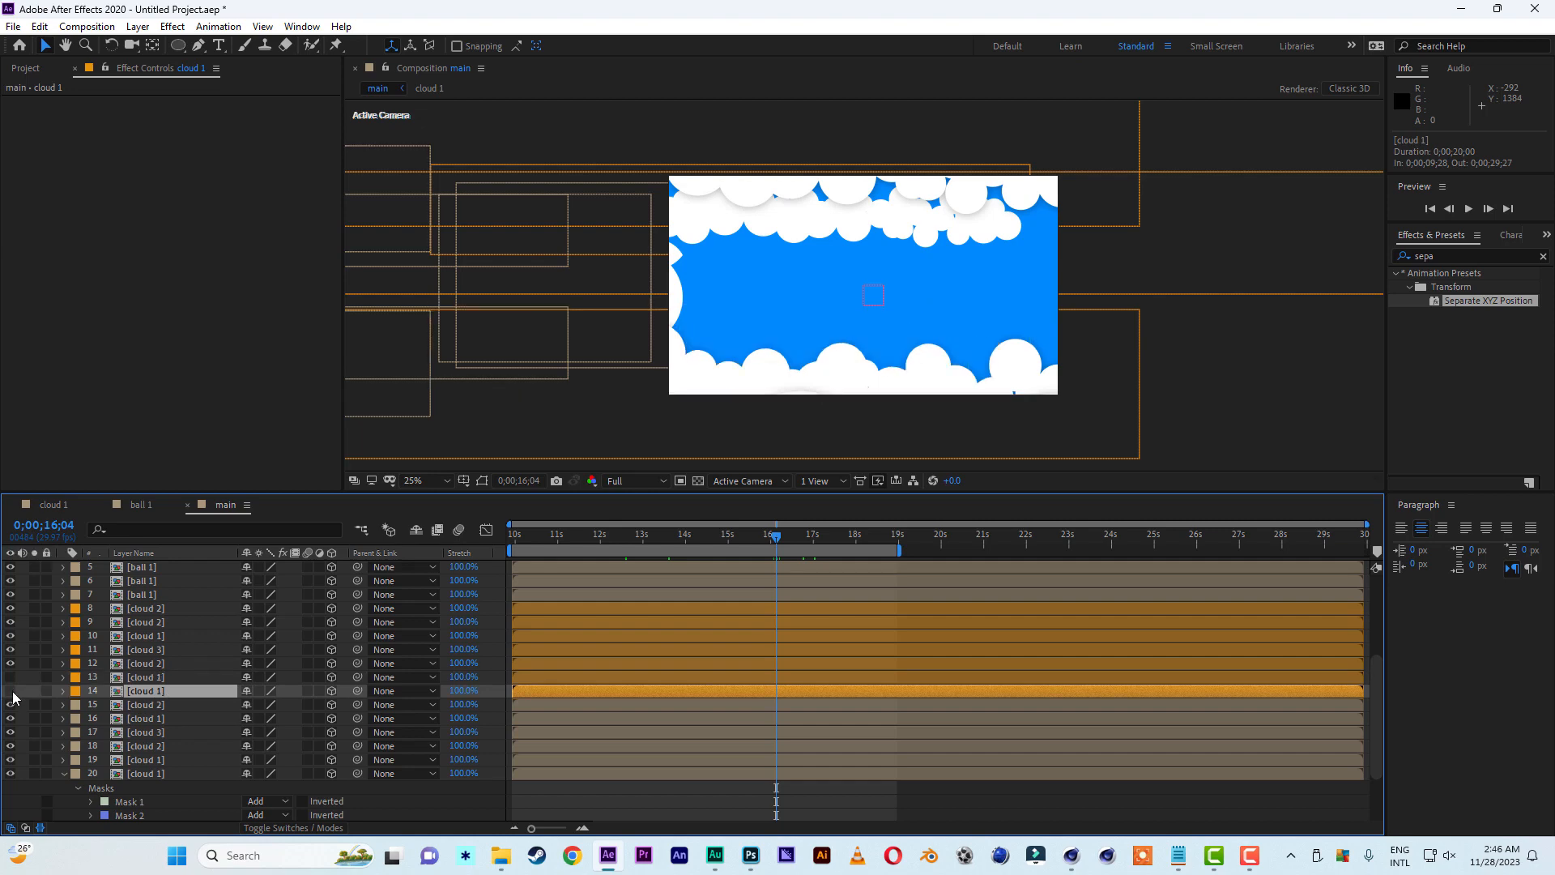
{"action": "left_click", "coordinate": [11, 692]}
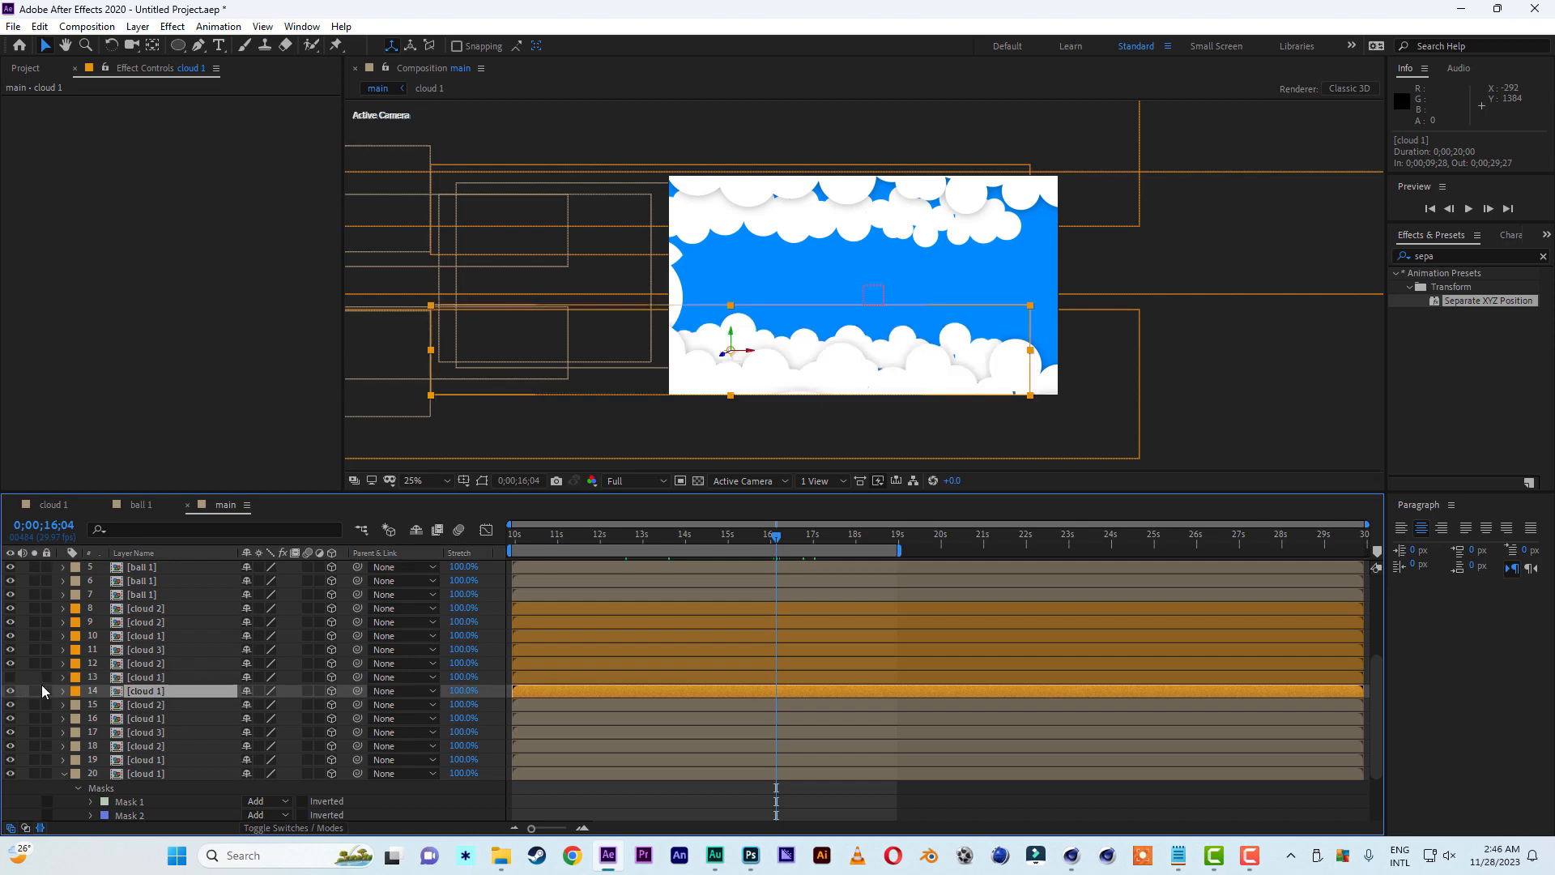
{"action": "key", "text": "s"}
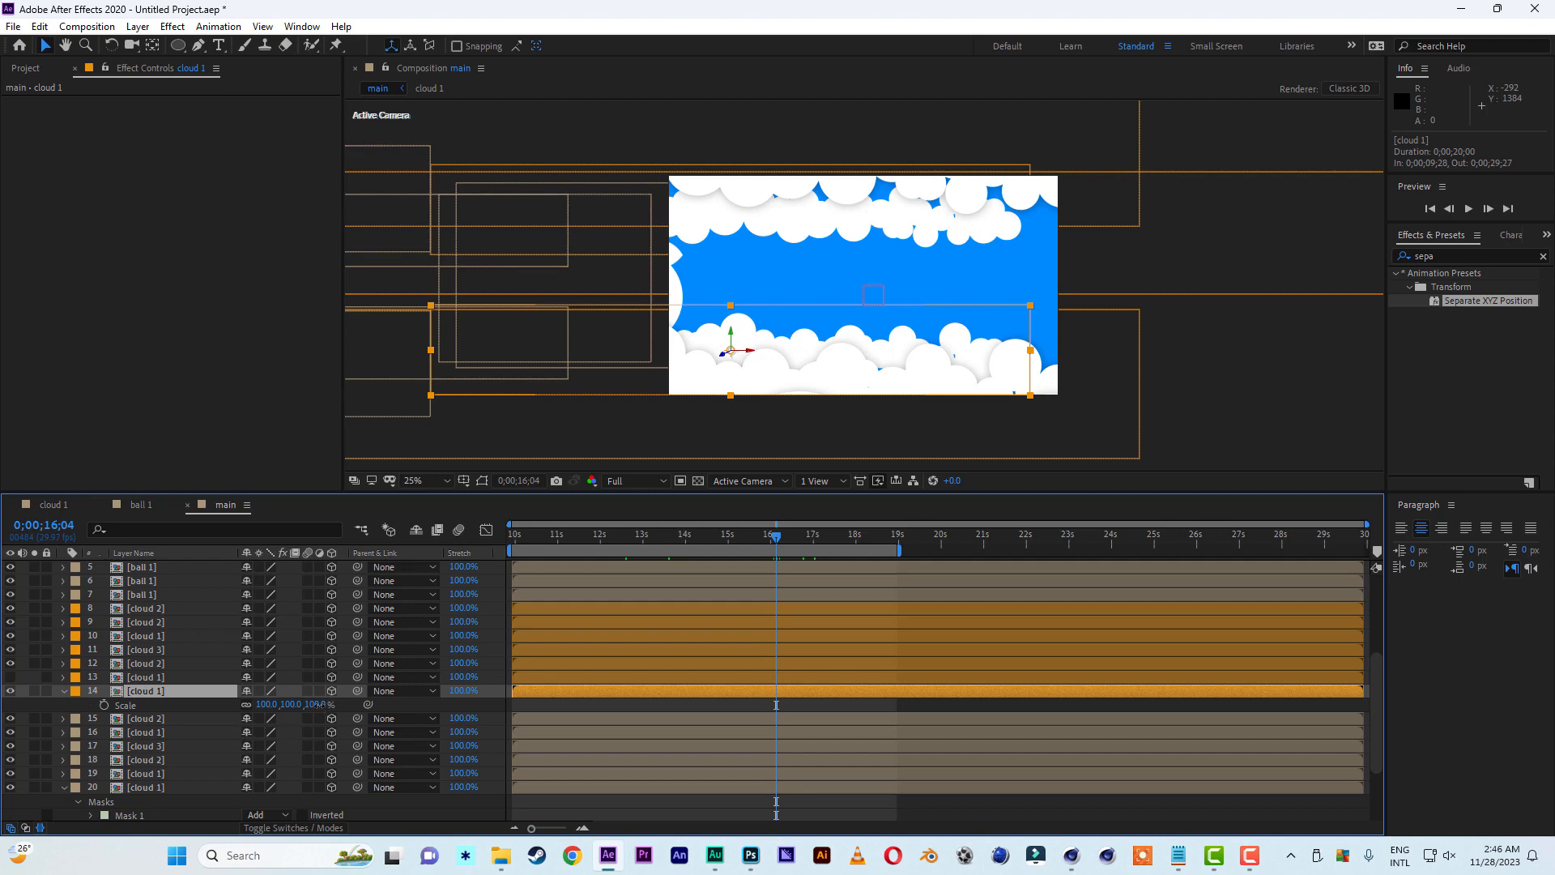
{"action": "left_click_drag", "start_coordinate": [319, 705], "coordinate": [451, 637]}
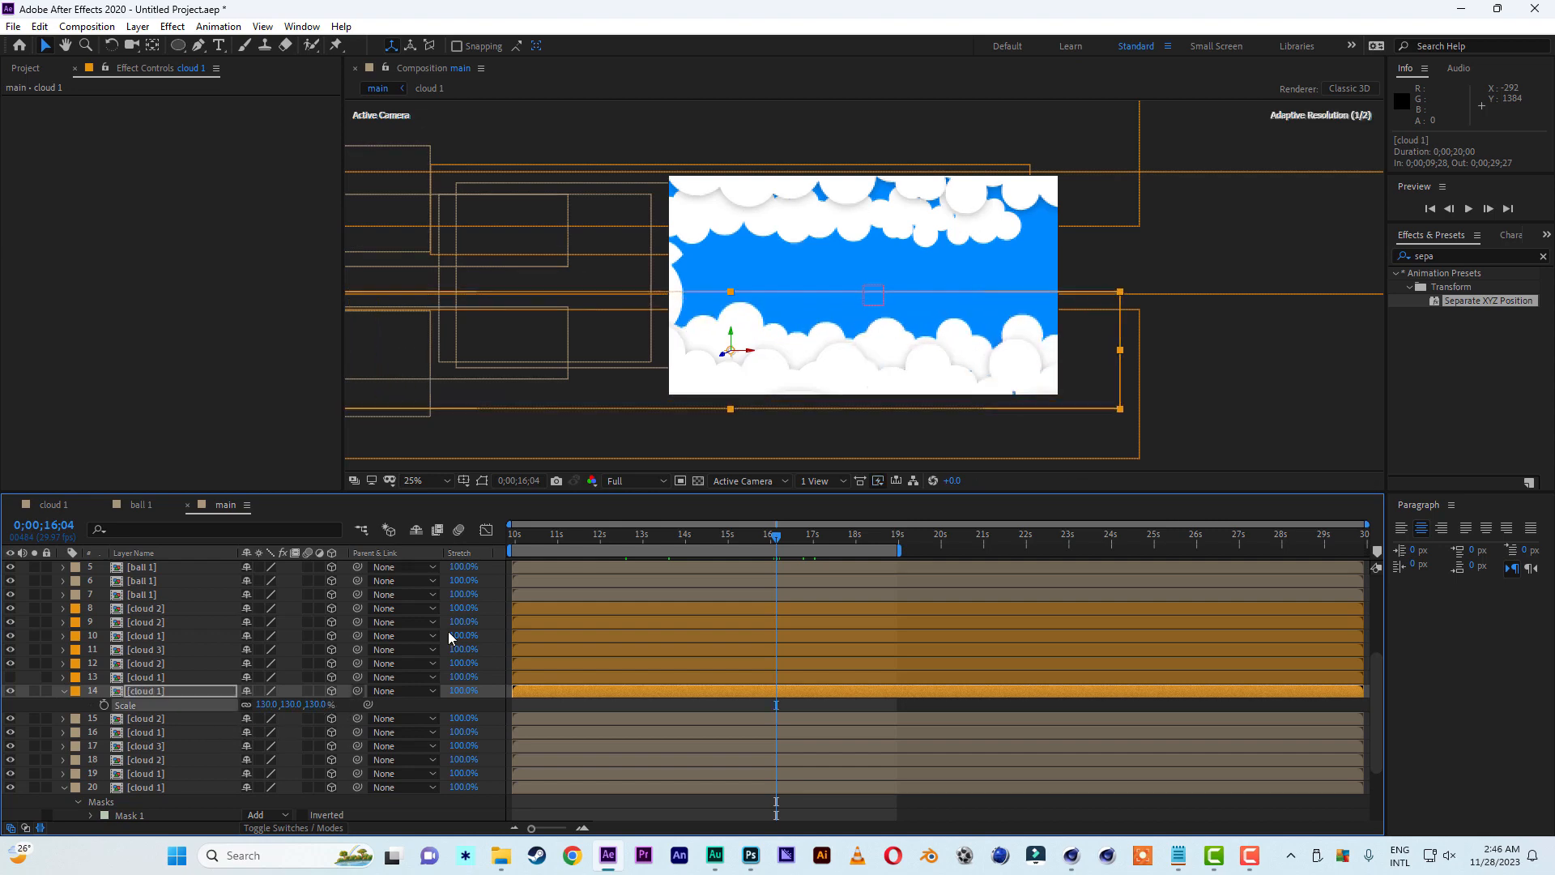
{"action": "left_click_drag", "start_coordinate": [752, 354], "coordinate": [1041, 357]}
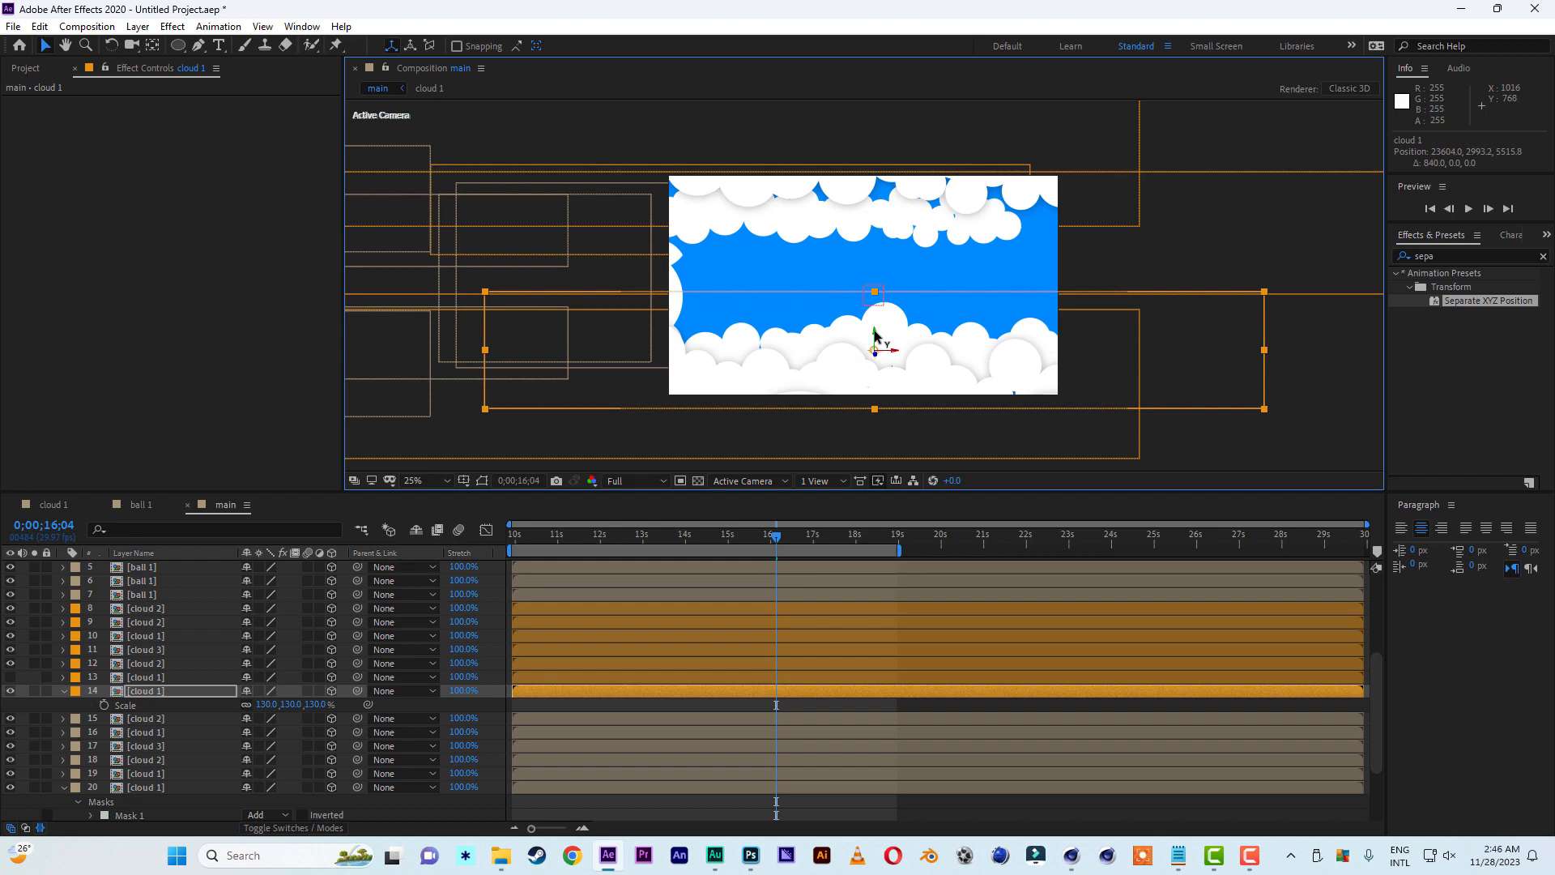
{"action": "left_click_drag", "start_coordinate": [874, 334], "coordinate": [879, 387]}
Scale the layer 12 cloud 2 to 203%, then move it down to about Y 3574 and right to about X 22004
{"action": "left_click", "coordinate": [154, 663]}
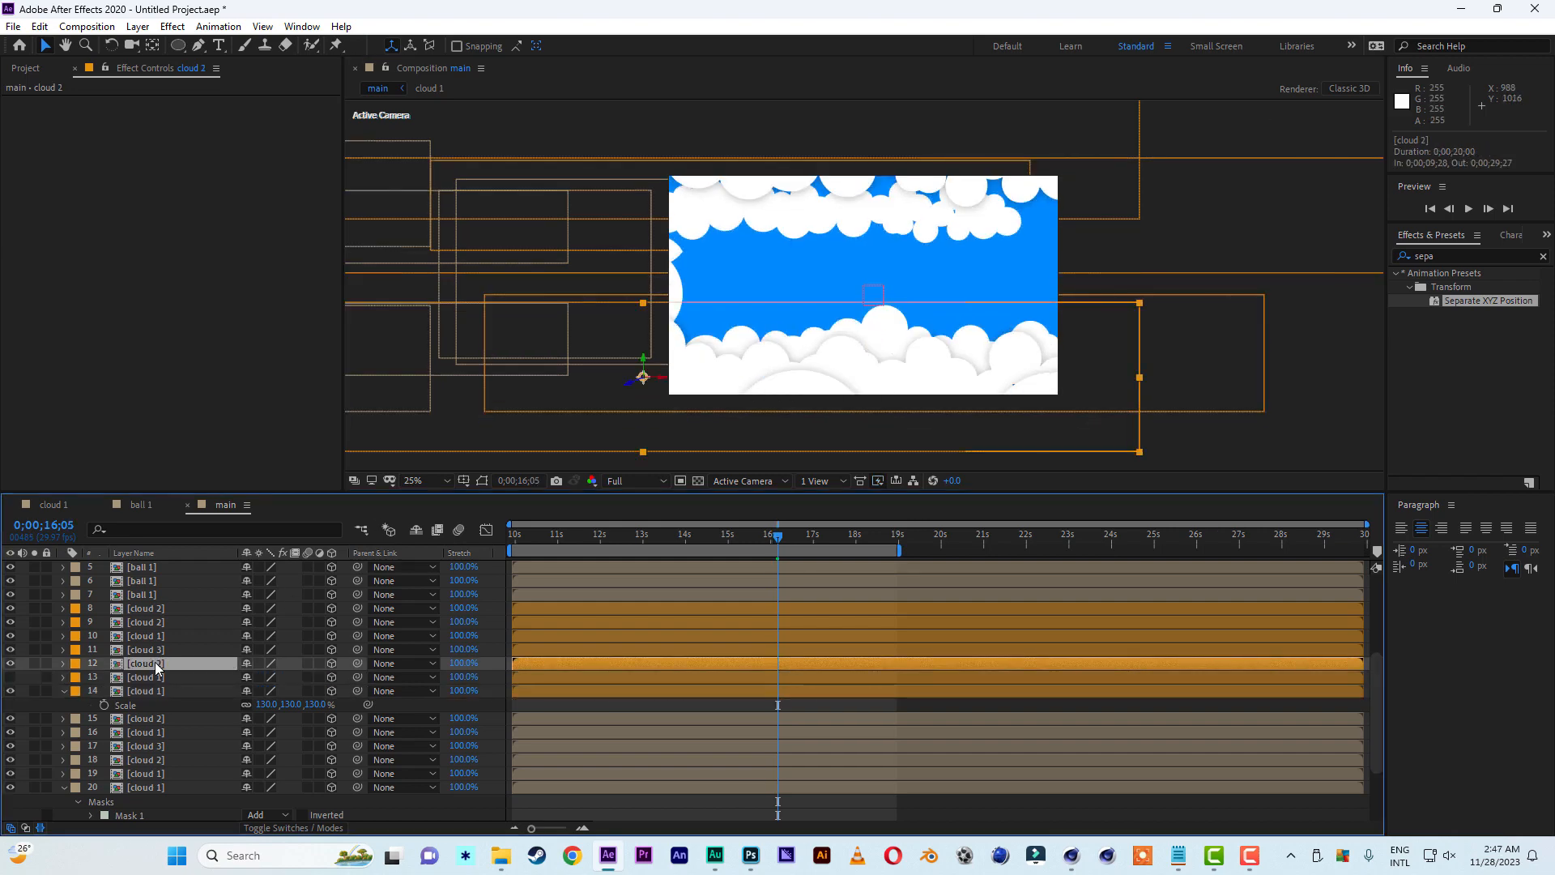
{"action": "key", "text": "s"}
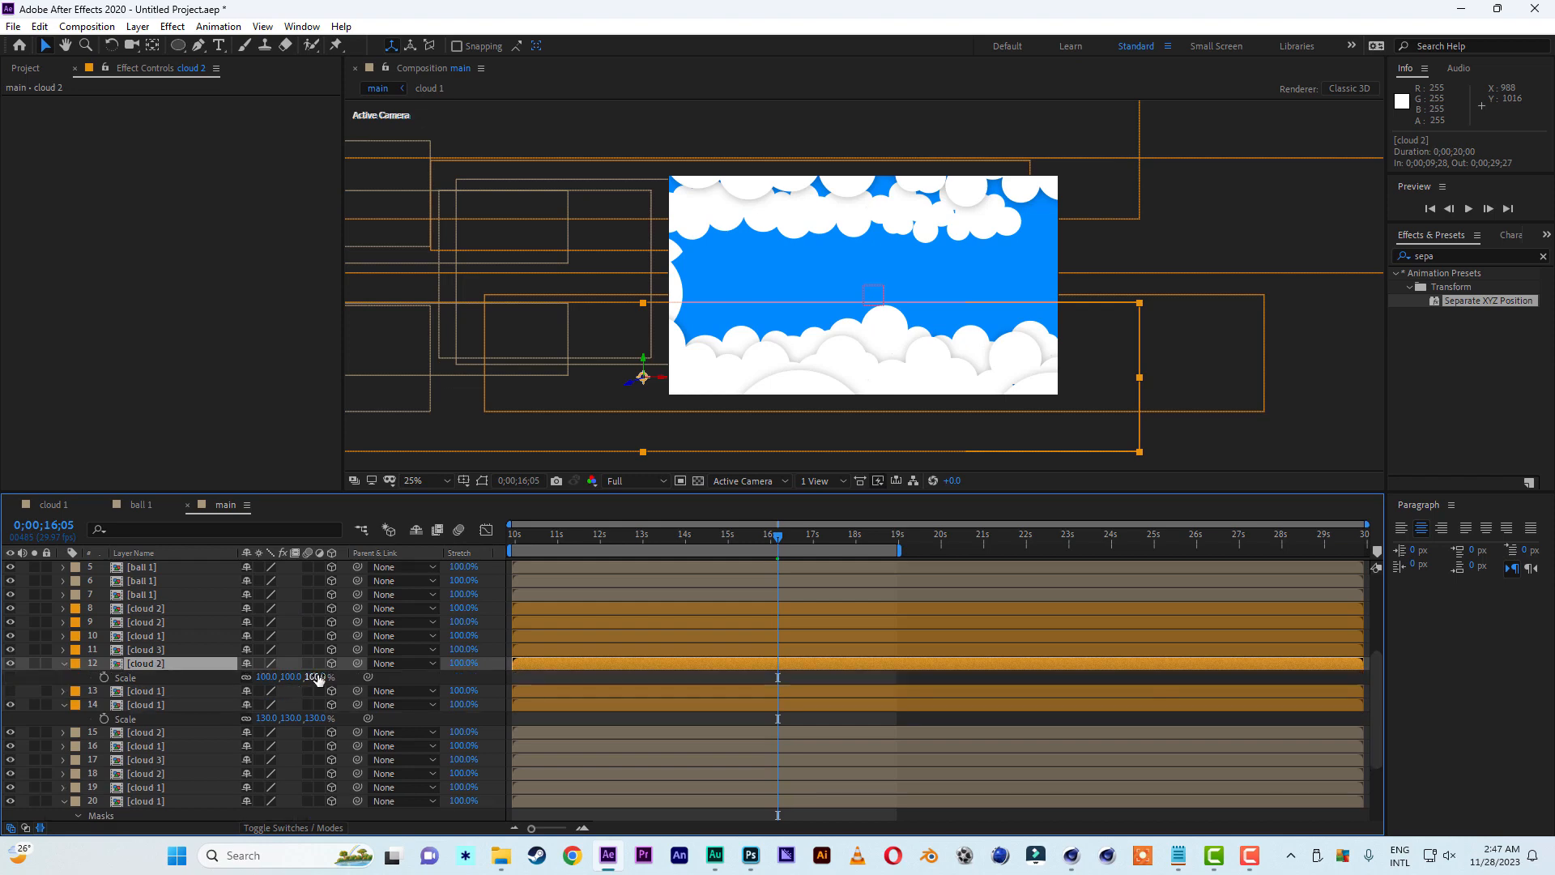
{"action": "left_click_drag", "start_coordinate": [318, 680], "coordinate": [401, 677]}
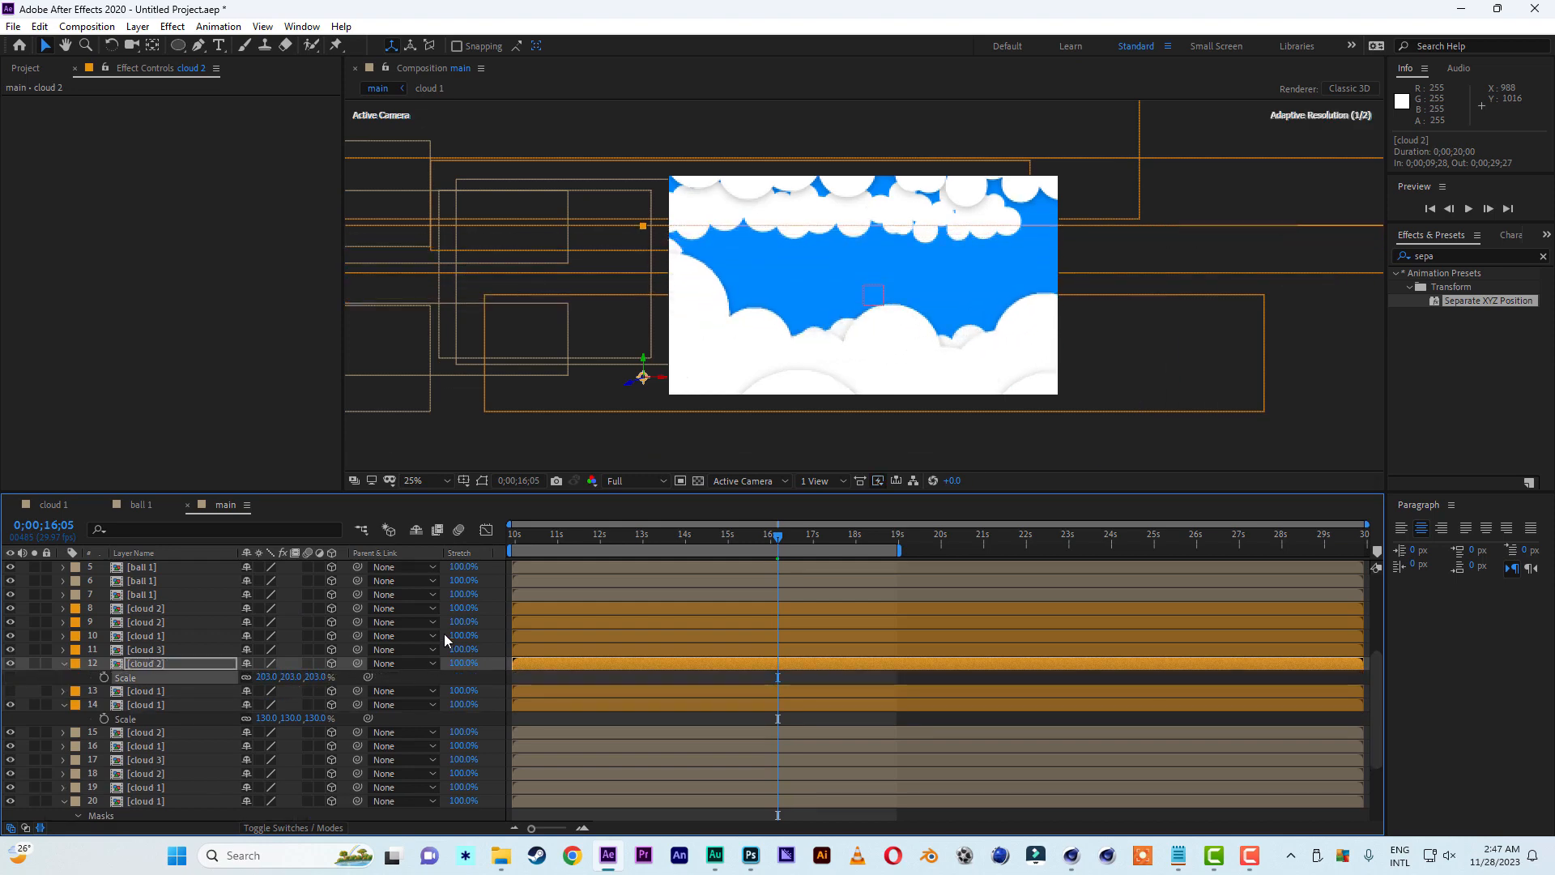
{"action": "left_click", "coordinate": [647, 361]}
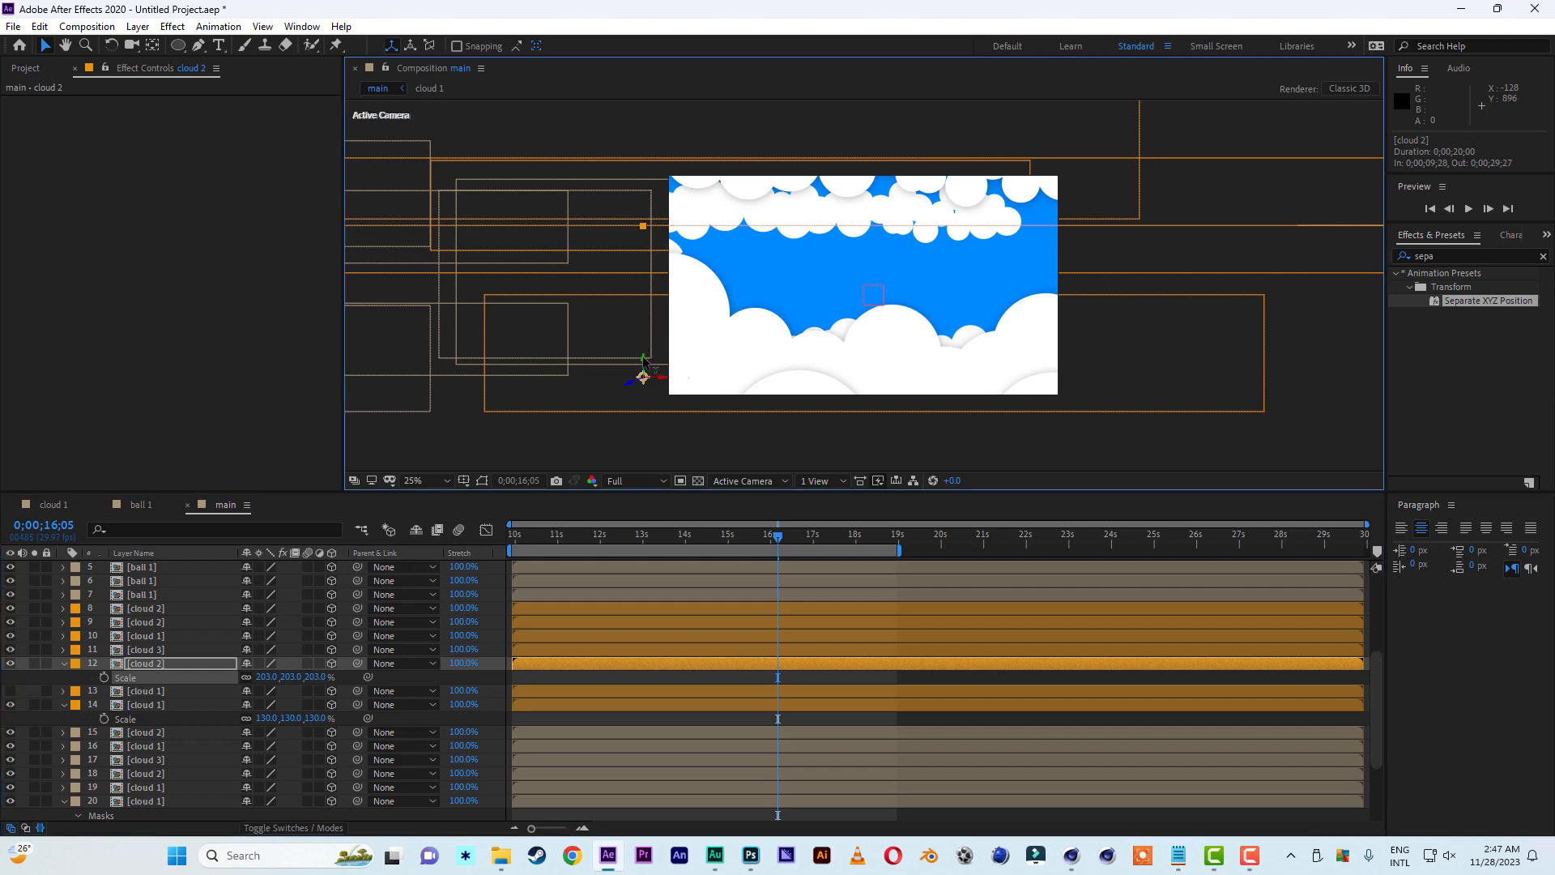
{"action": "left_click_drag", "start_coordinate": [646, 362], "coordinate": [708, 508]}
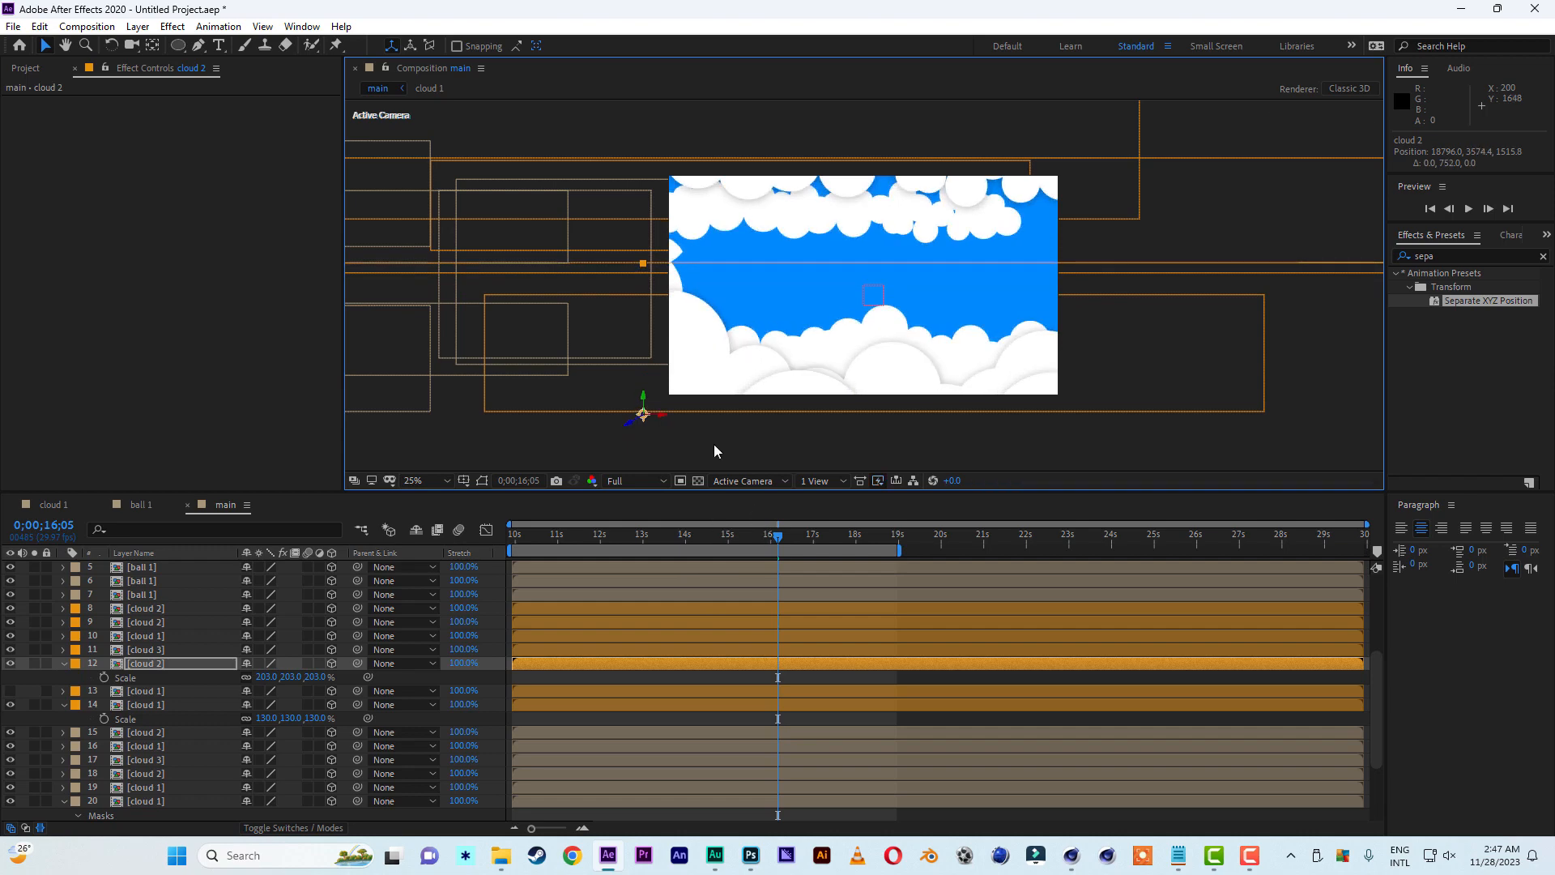
{"action": "left_click_drag", "start_coordinate": [663, 417], "coordinate": [1337, 479]}
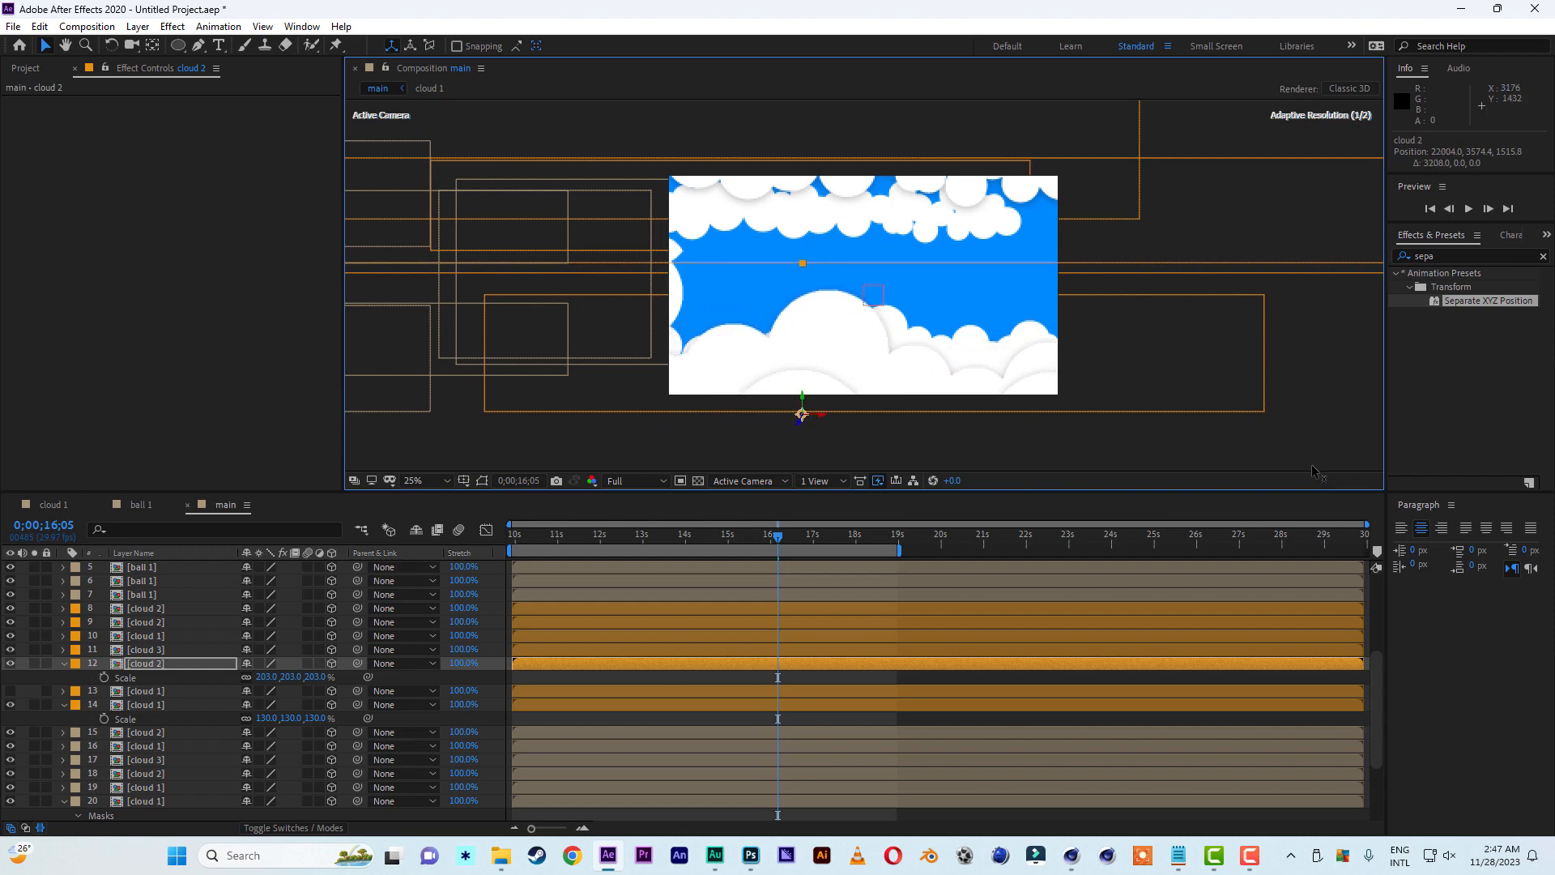
Scale the layer 11 cloud 3 to 131%, then move it right and down to about X 20052, Y 2785
{"action": "left_click", "coordinate": [160, 650]}
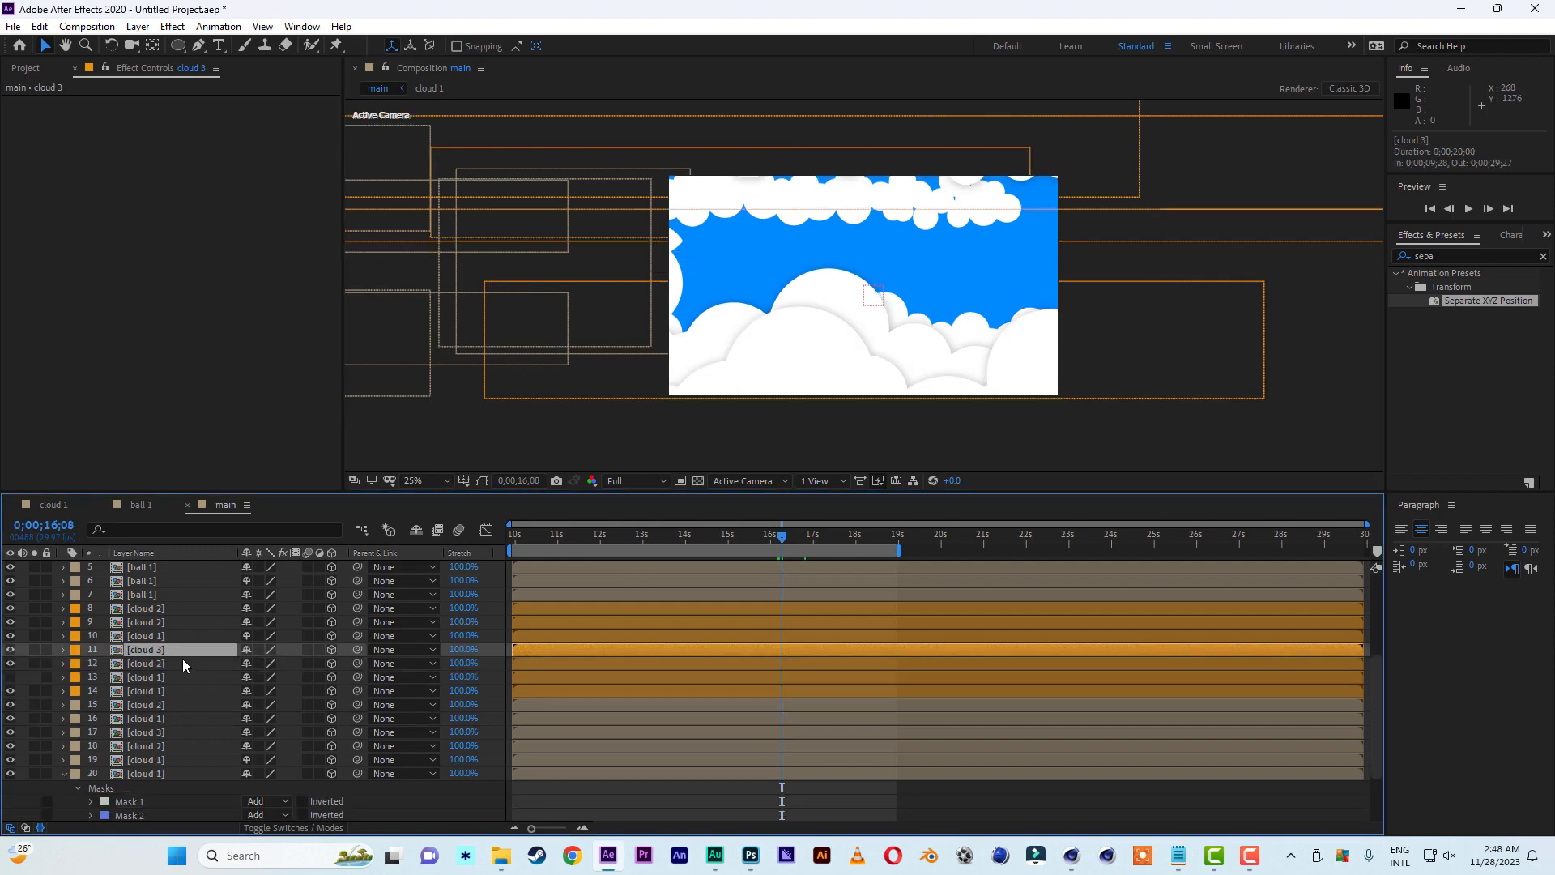
{"action": "key", "text": "s"}
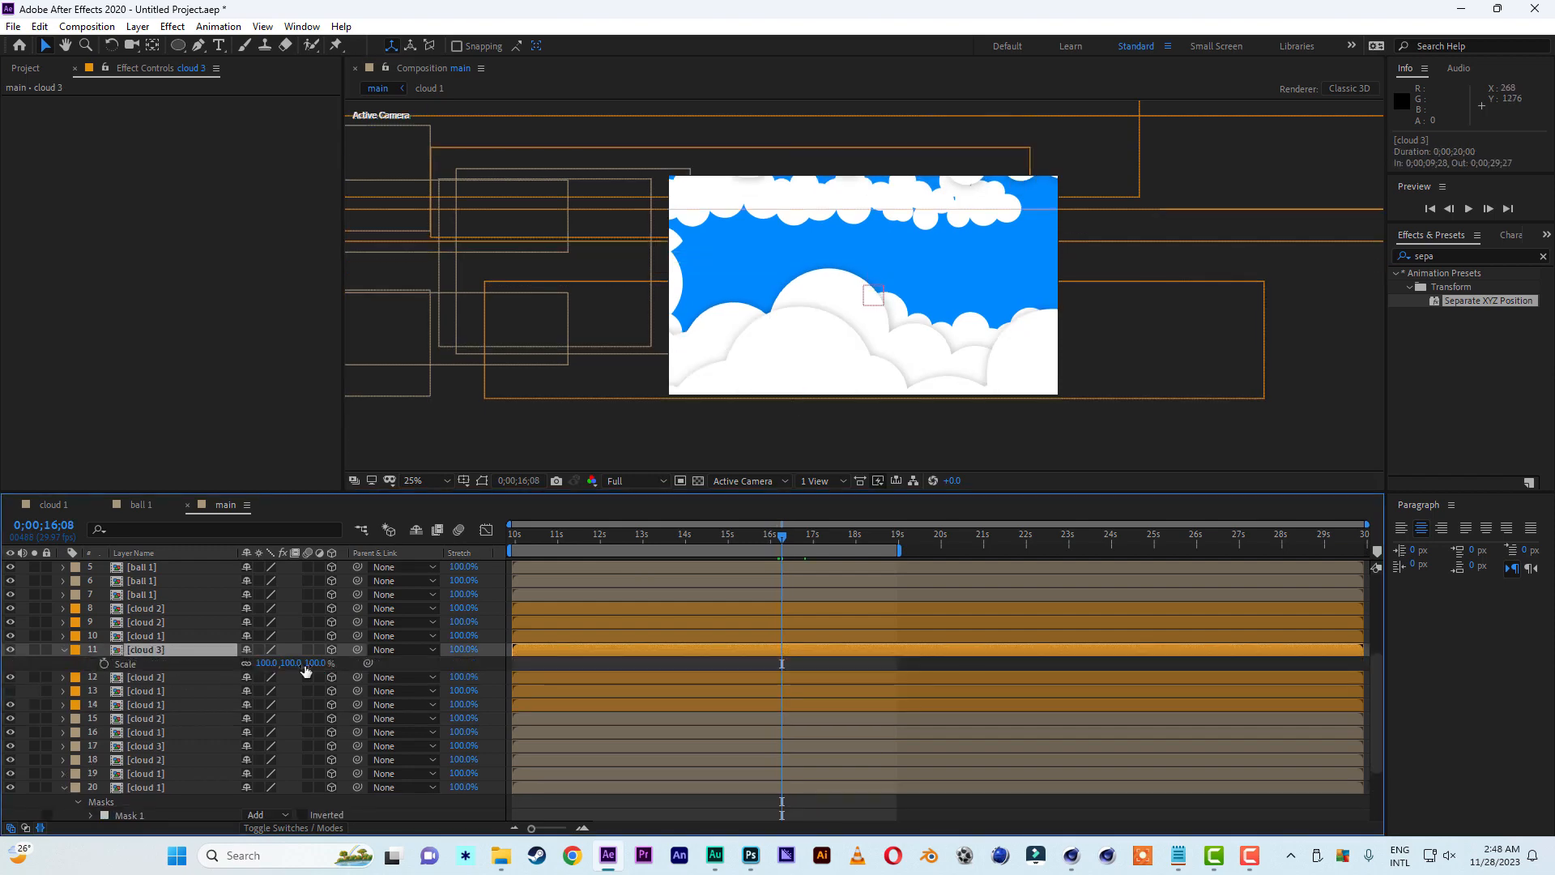
{"action": "left_click_drag", "start_coordinate": [315, 667], "coordinate": [344, 672]}
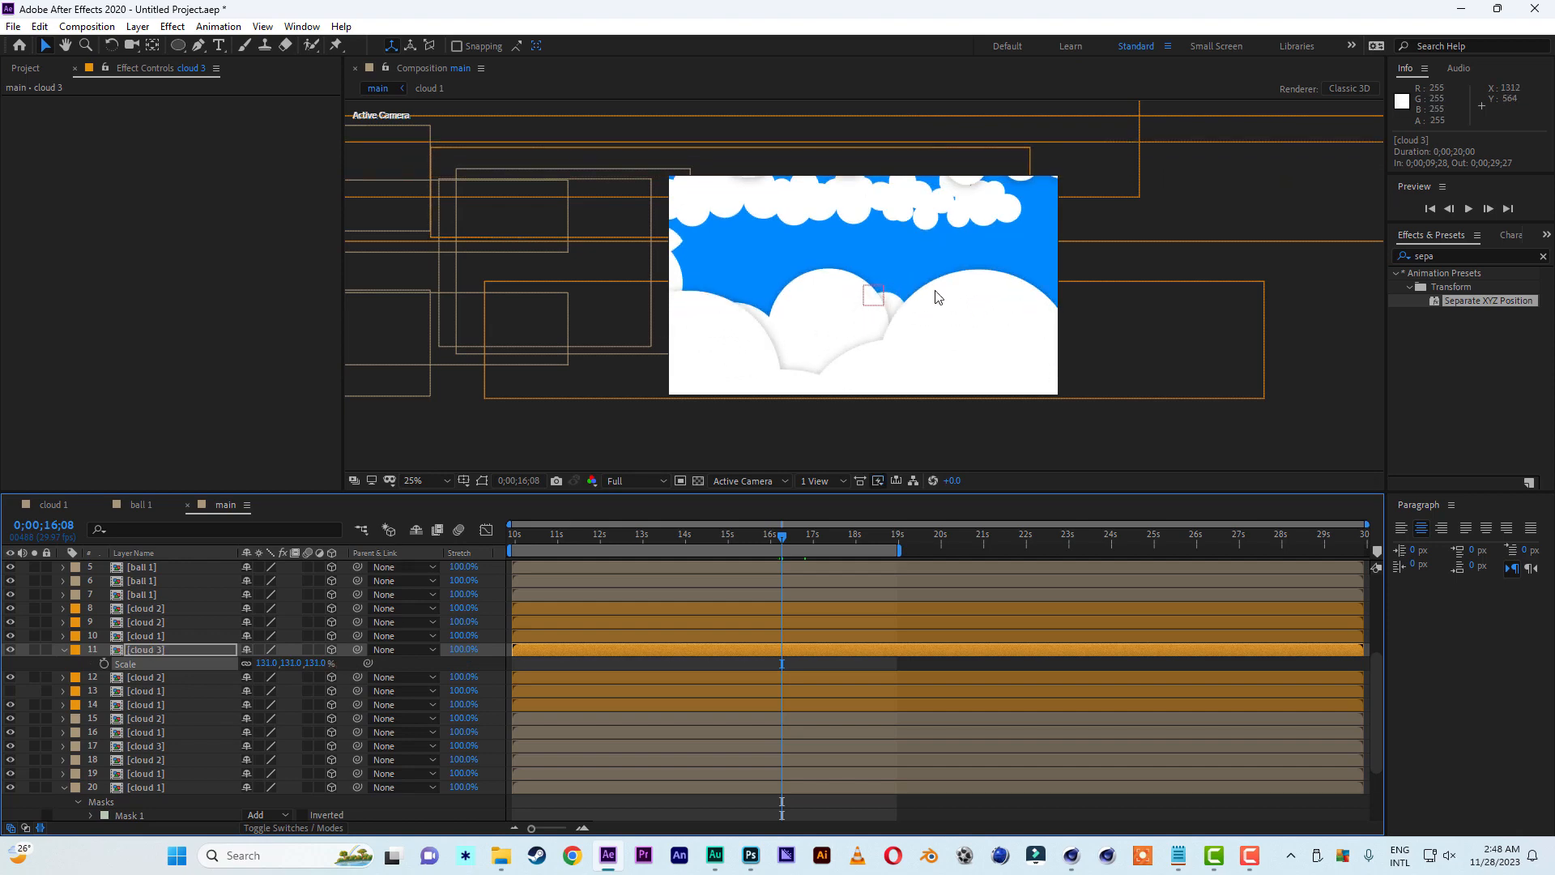
{"action": "key", "text": "comma"}
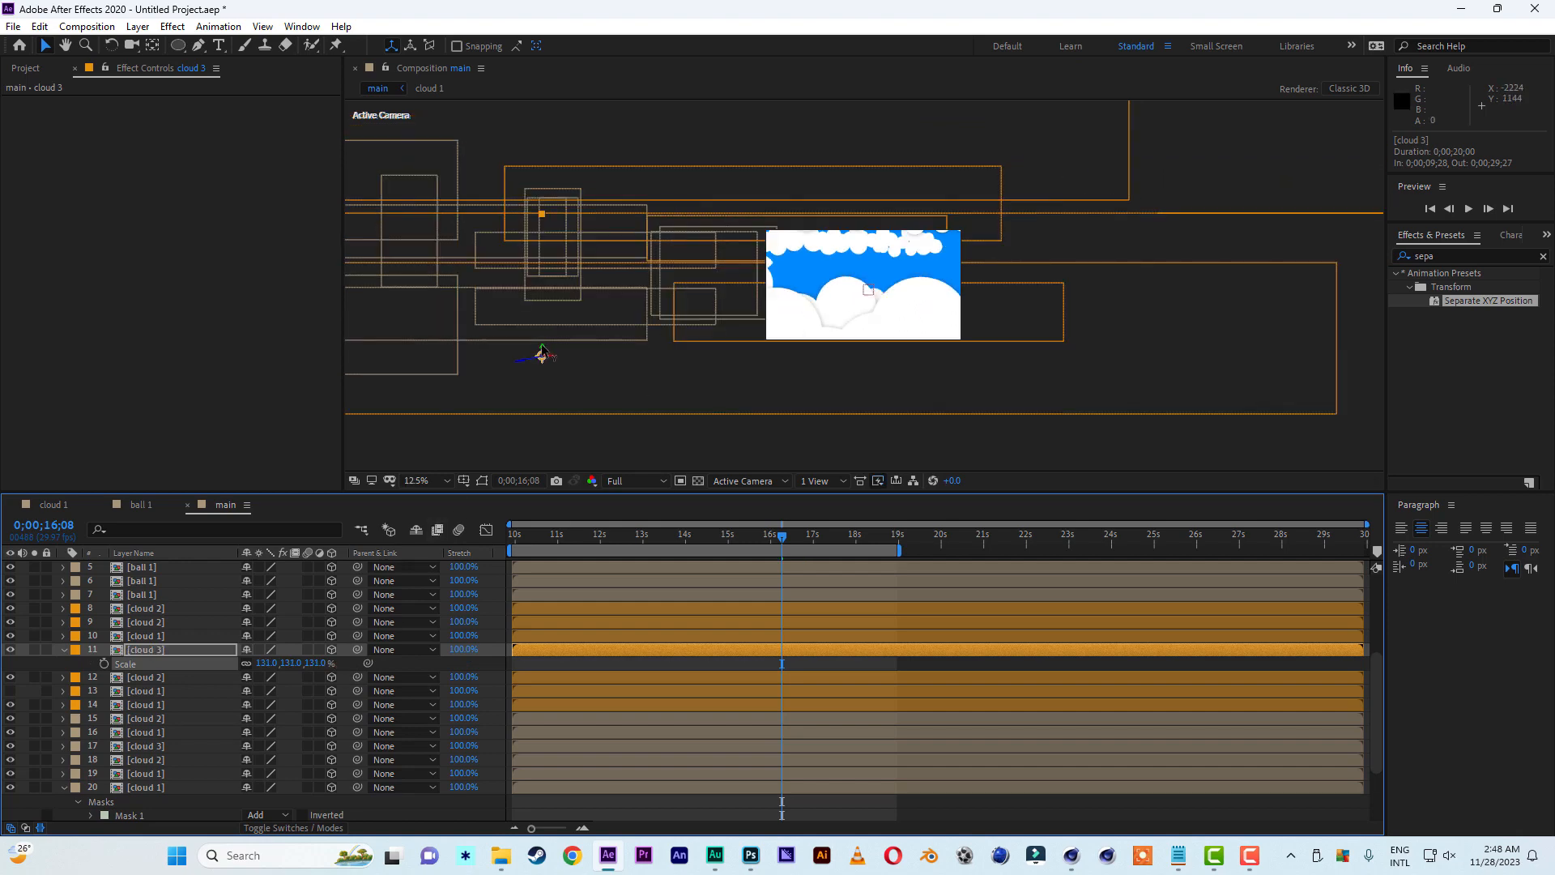
{"action": "left_click_drag", "start_coordinate": [559, 361], "coordinate": [638, 391]}
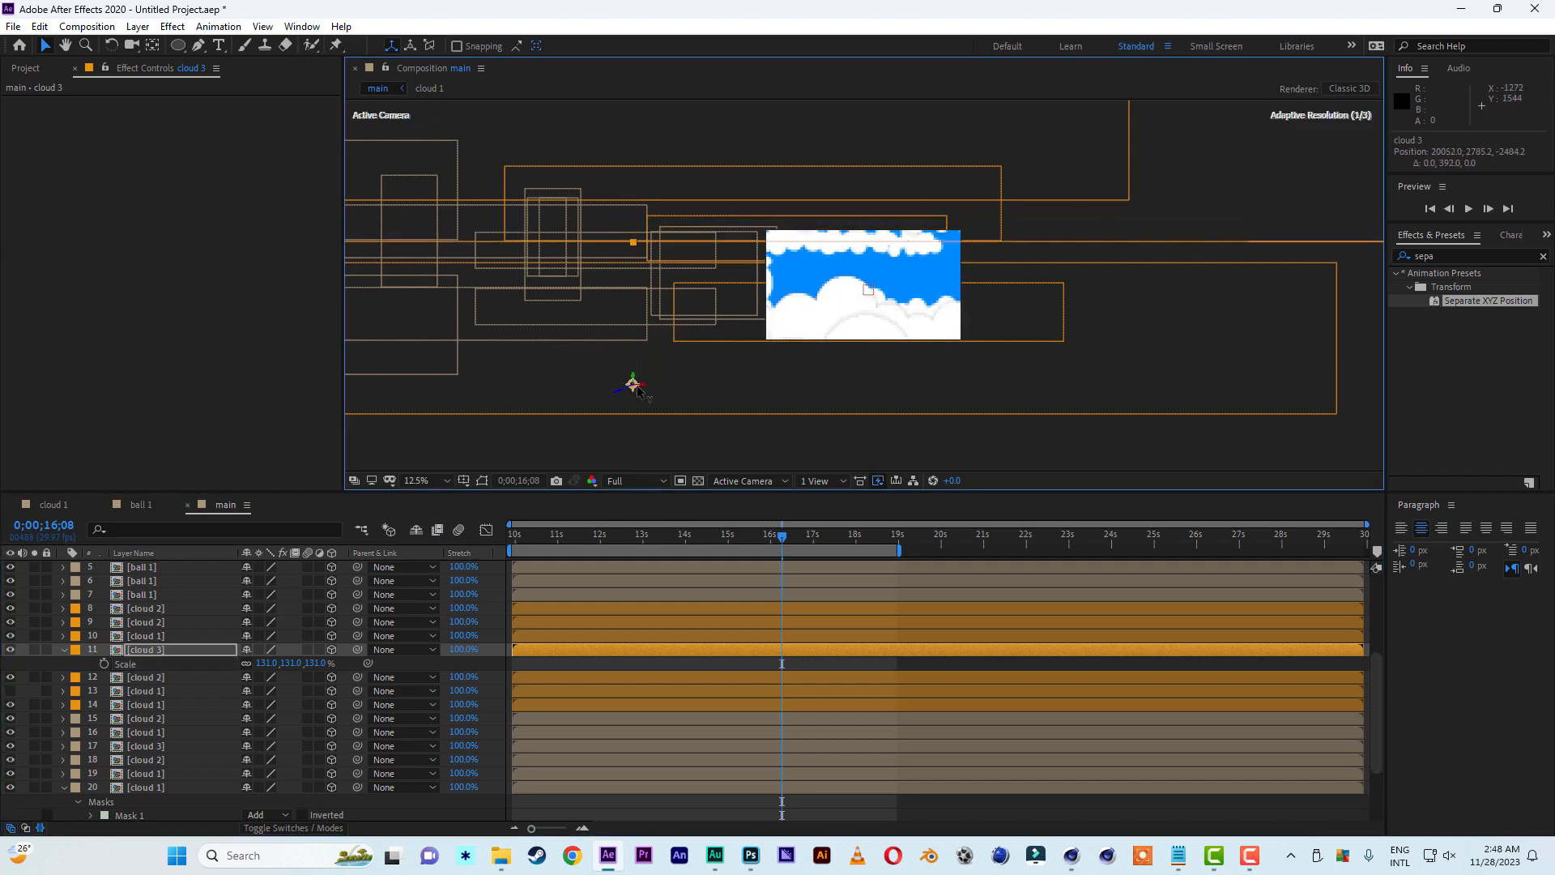
{"action": "key", "text": "period"}
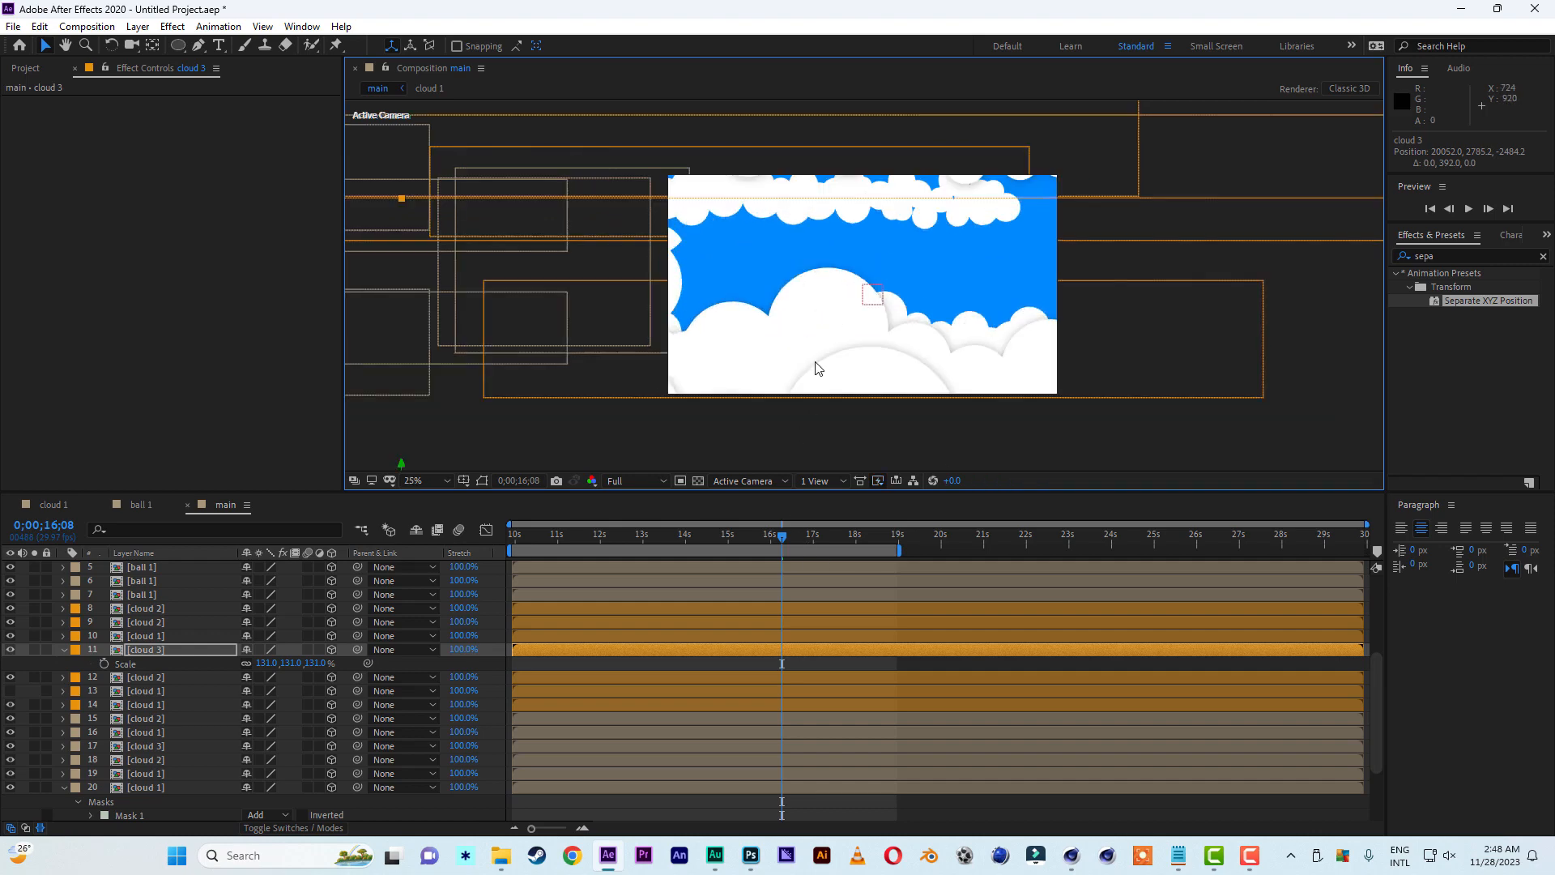
At 0;00;16;01, raise the layer 14 cloud 1 to about Y 2141 and collapse the open layer properties
{"action": "left_click_drag", "start_coordinate": [782, 545], "coordinate": [771, 545]}
{"action": "left_click", "coordinate": [845, 326]}
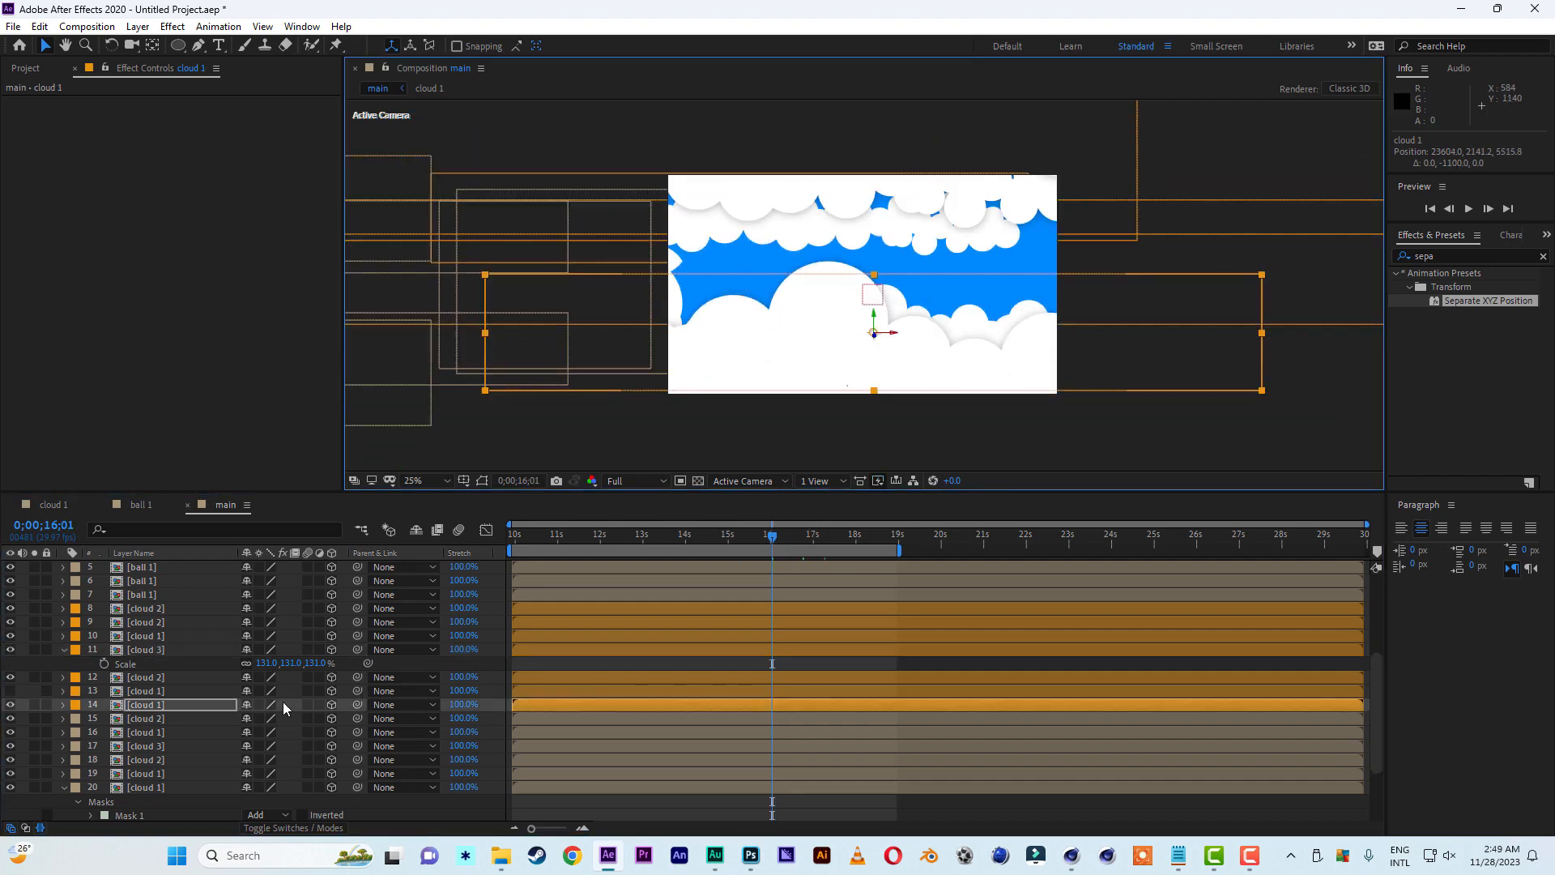
{"action": "left_click", "coordinate": [65, 649]}
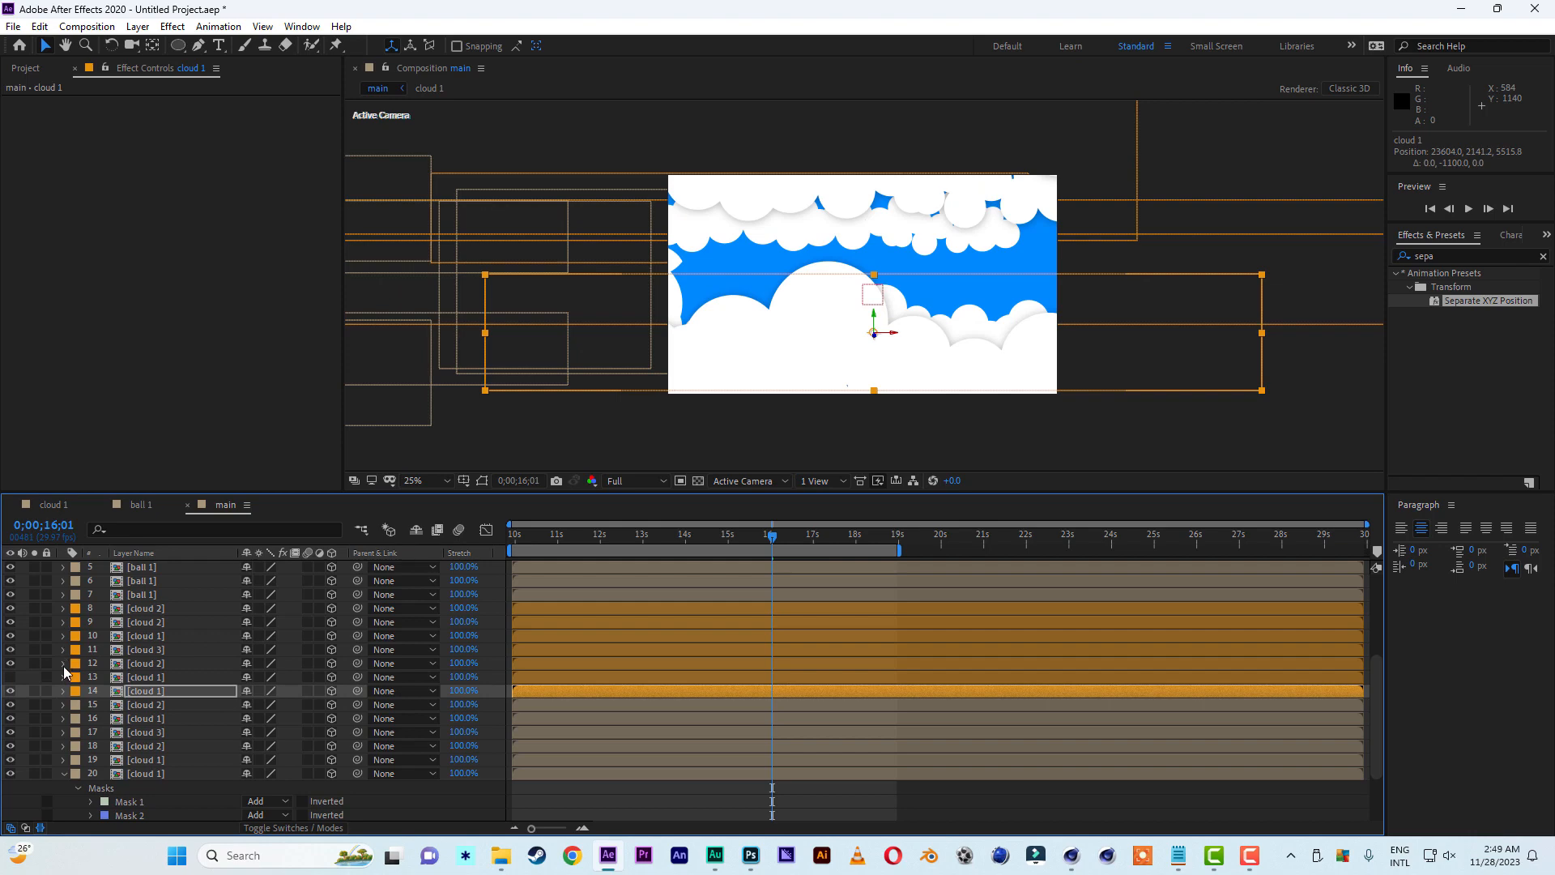
Scale the layer 9 cloud 2 to 136%, then move it right to about X 19636
{"action": "left_click", "coordinate": [139, 636]}
{"action": "left_click", "coordinate": [146, 608]}
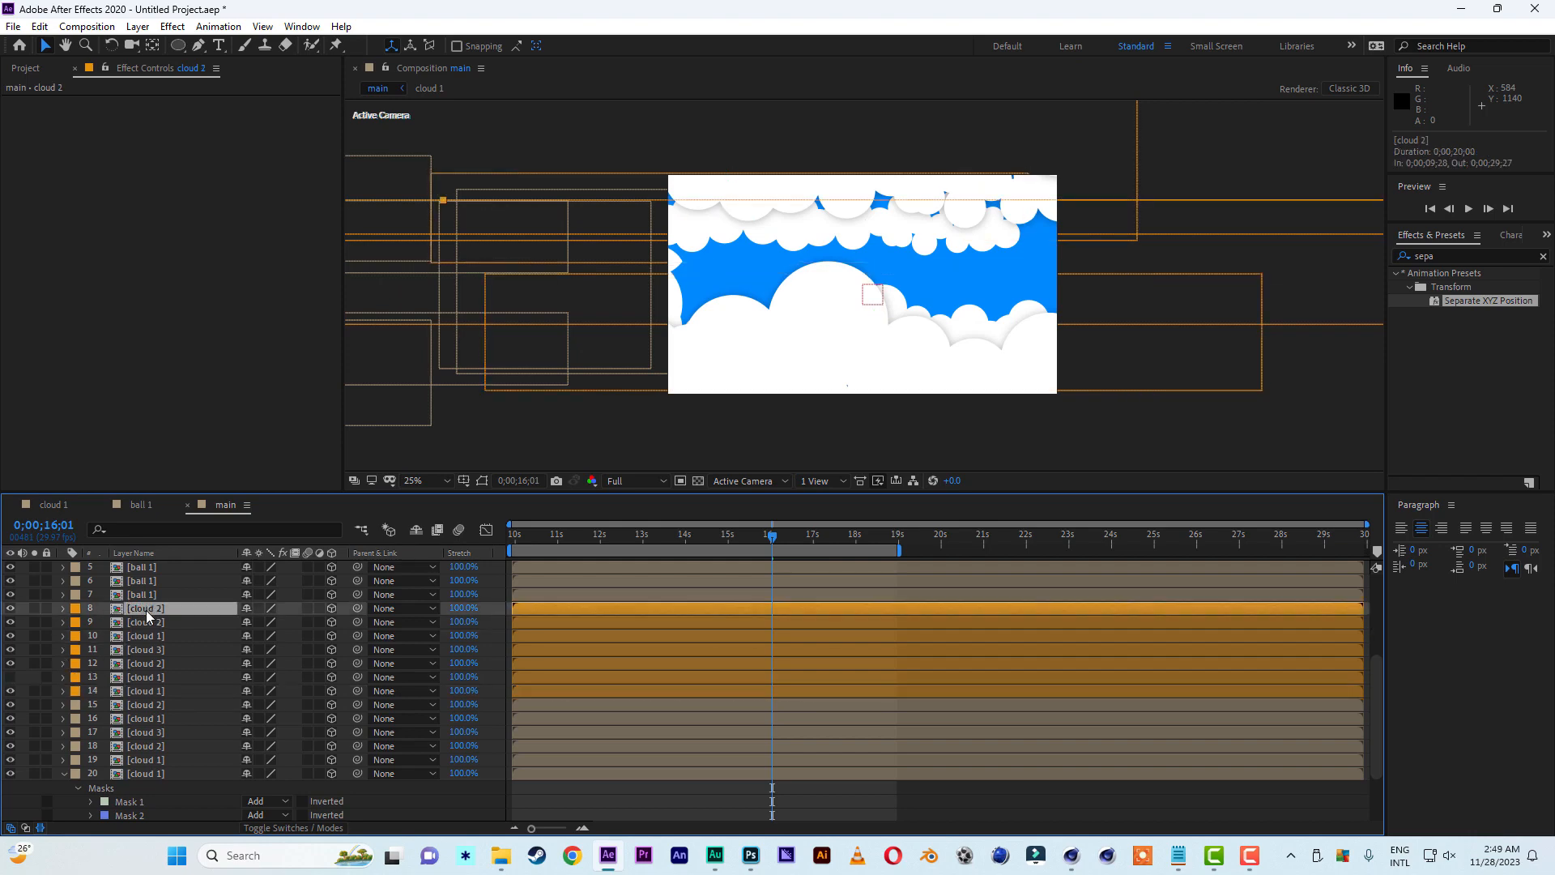
{"action": "left_click", "coordinate": [149, 618]}
{"action": "left_click", "coordinate": [12, 622]}
{"action": "left_click", "coordinate": [11, 622]}
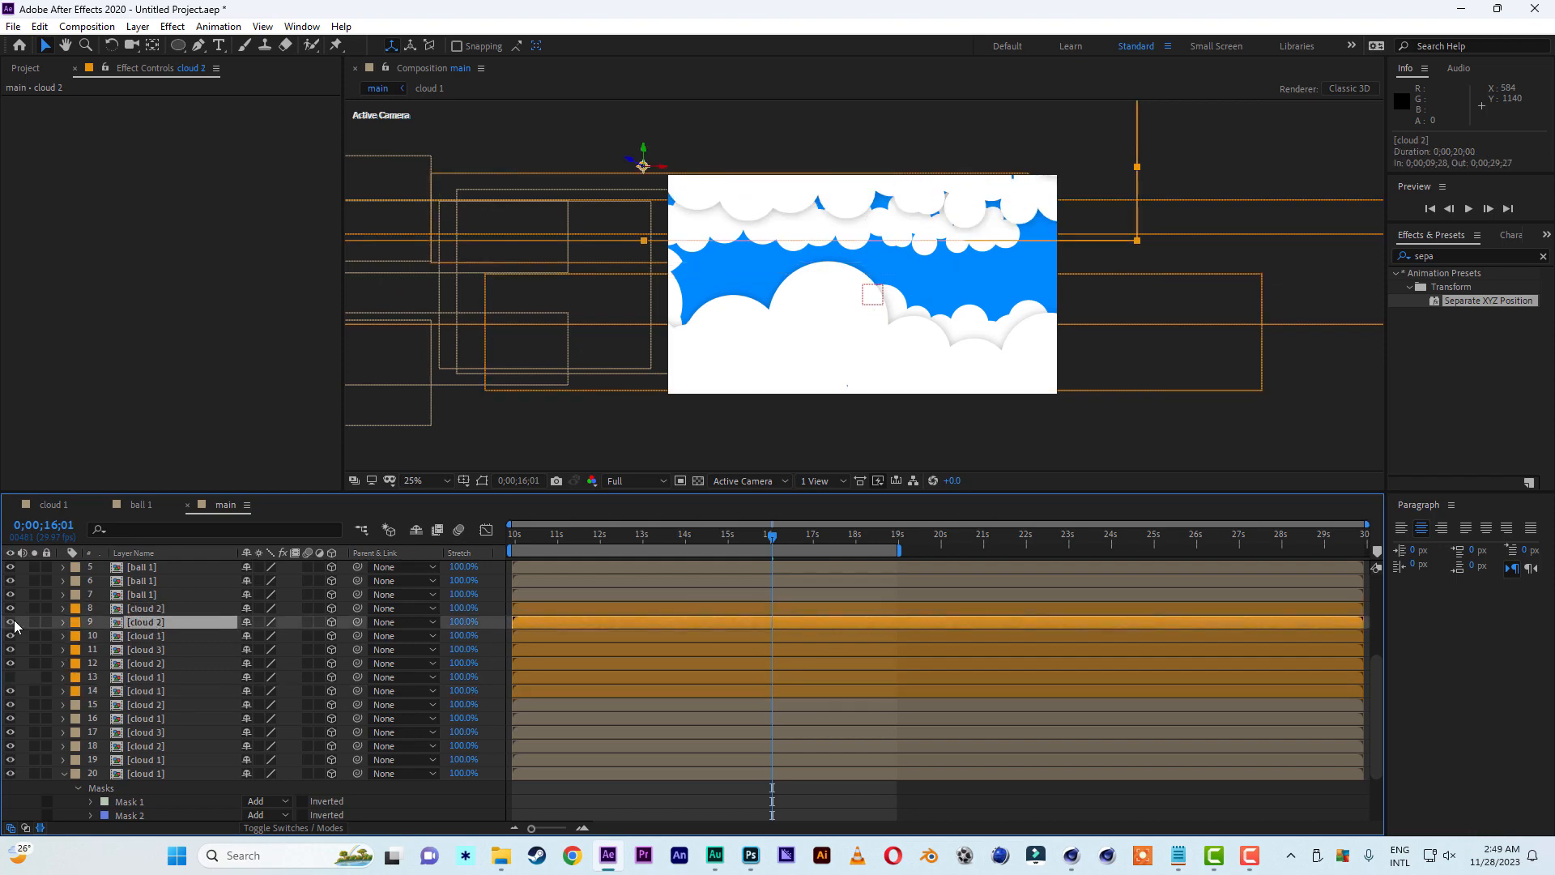
{"action": "key", "text": "s"}
{"action": "left_click_drag", "start_coordinate": [274, 637], "coordinate": [362, 635]}
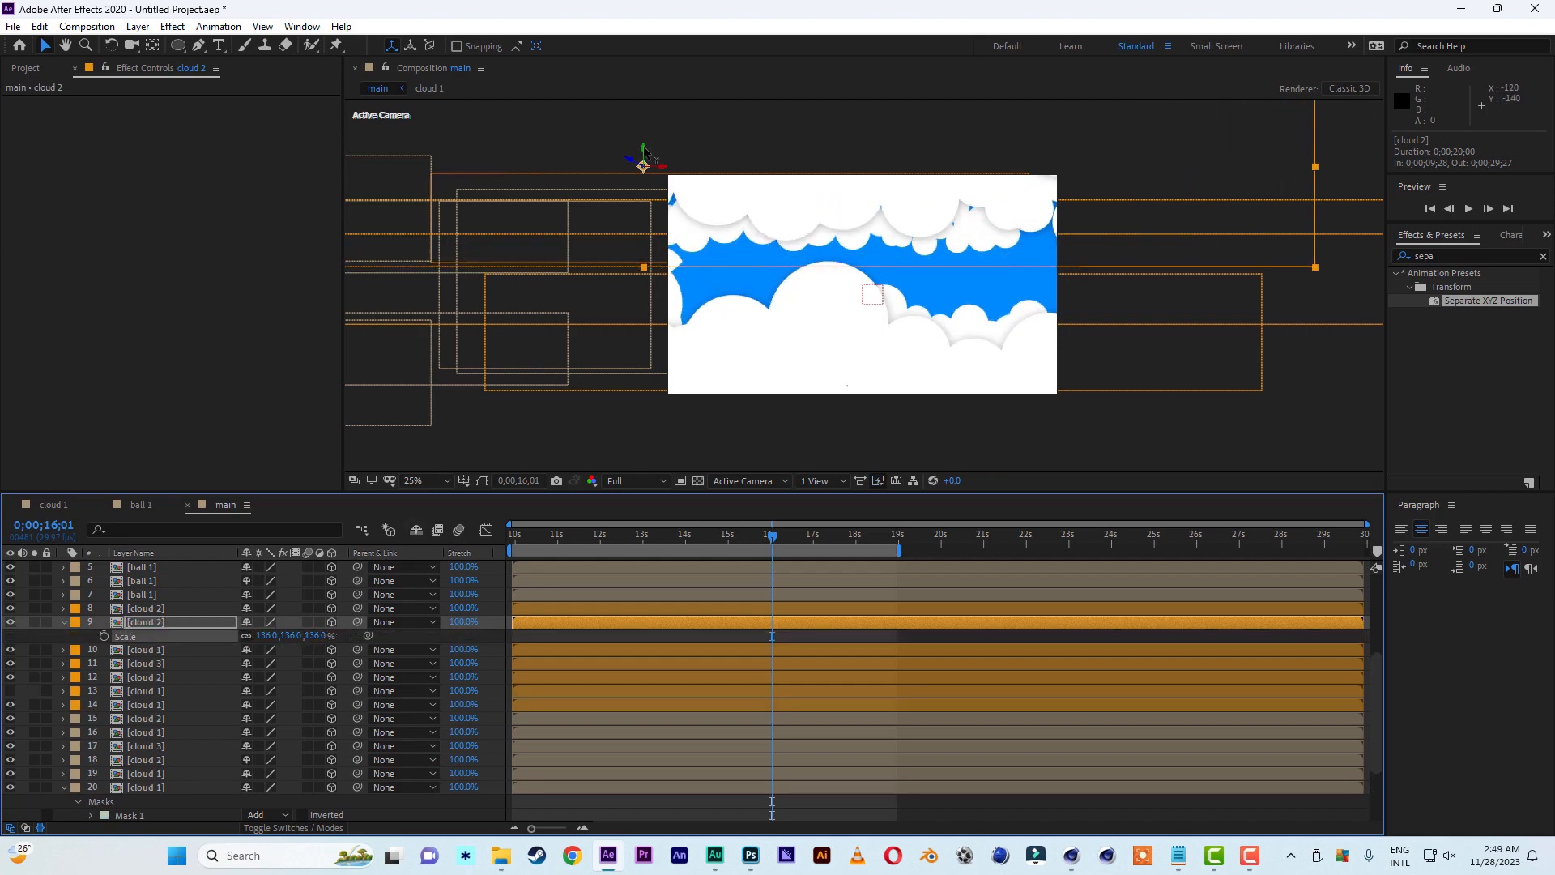
{"action": "left_click_drag", "start_coordinate": [646, 151], "coordinate": [835, 186]}
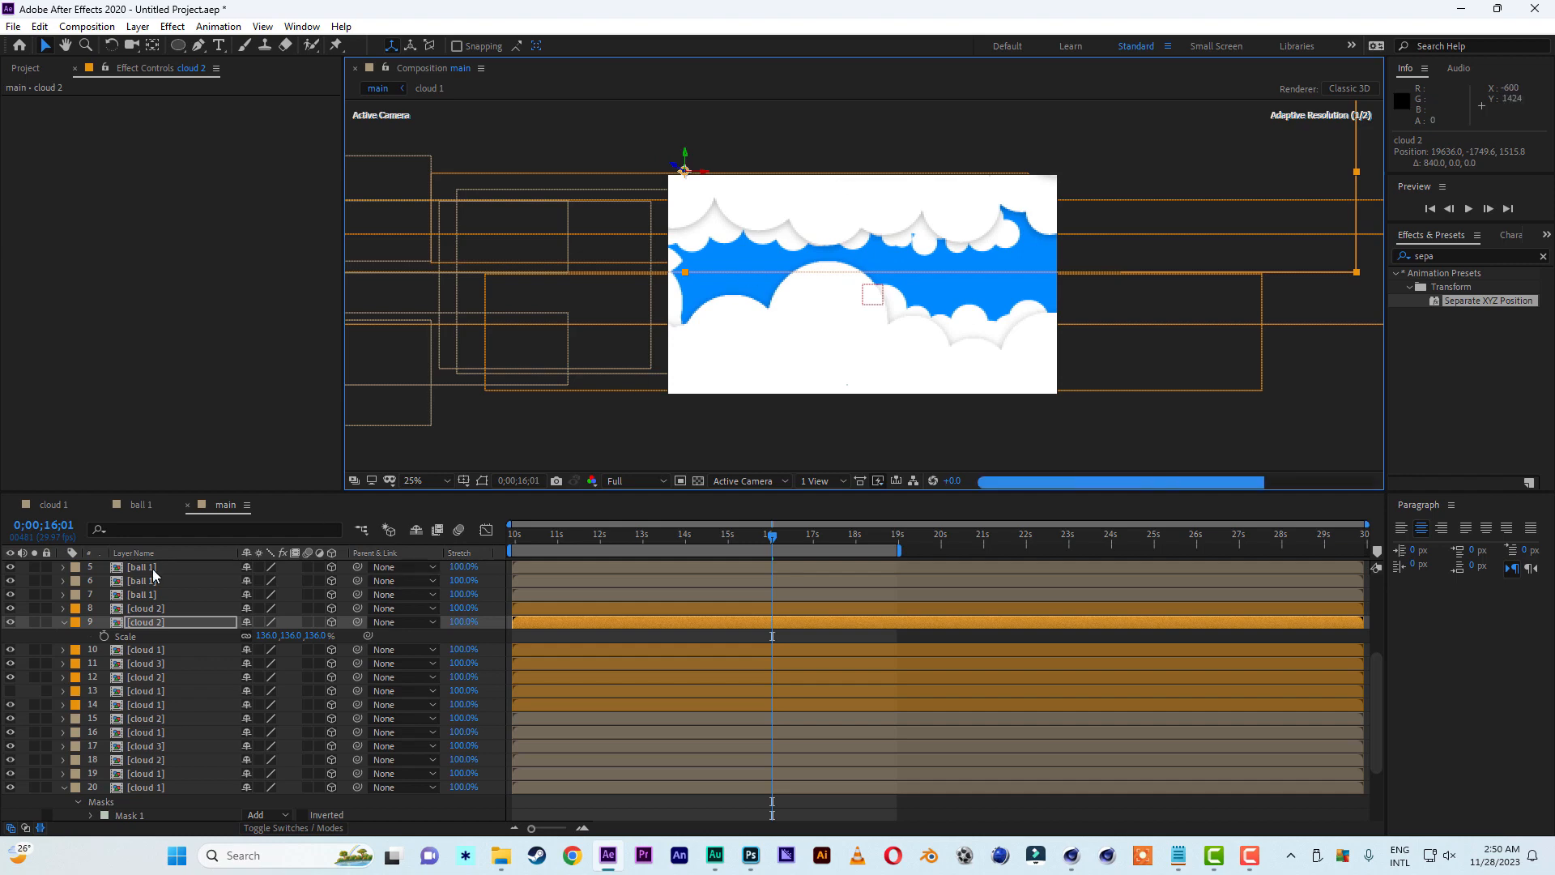
Identify the layer 10 cloud 1 by toggling its visibility, then scale it to 130%
{"action": "left_click", "coordinate": [162, 650]}
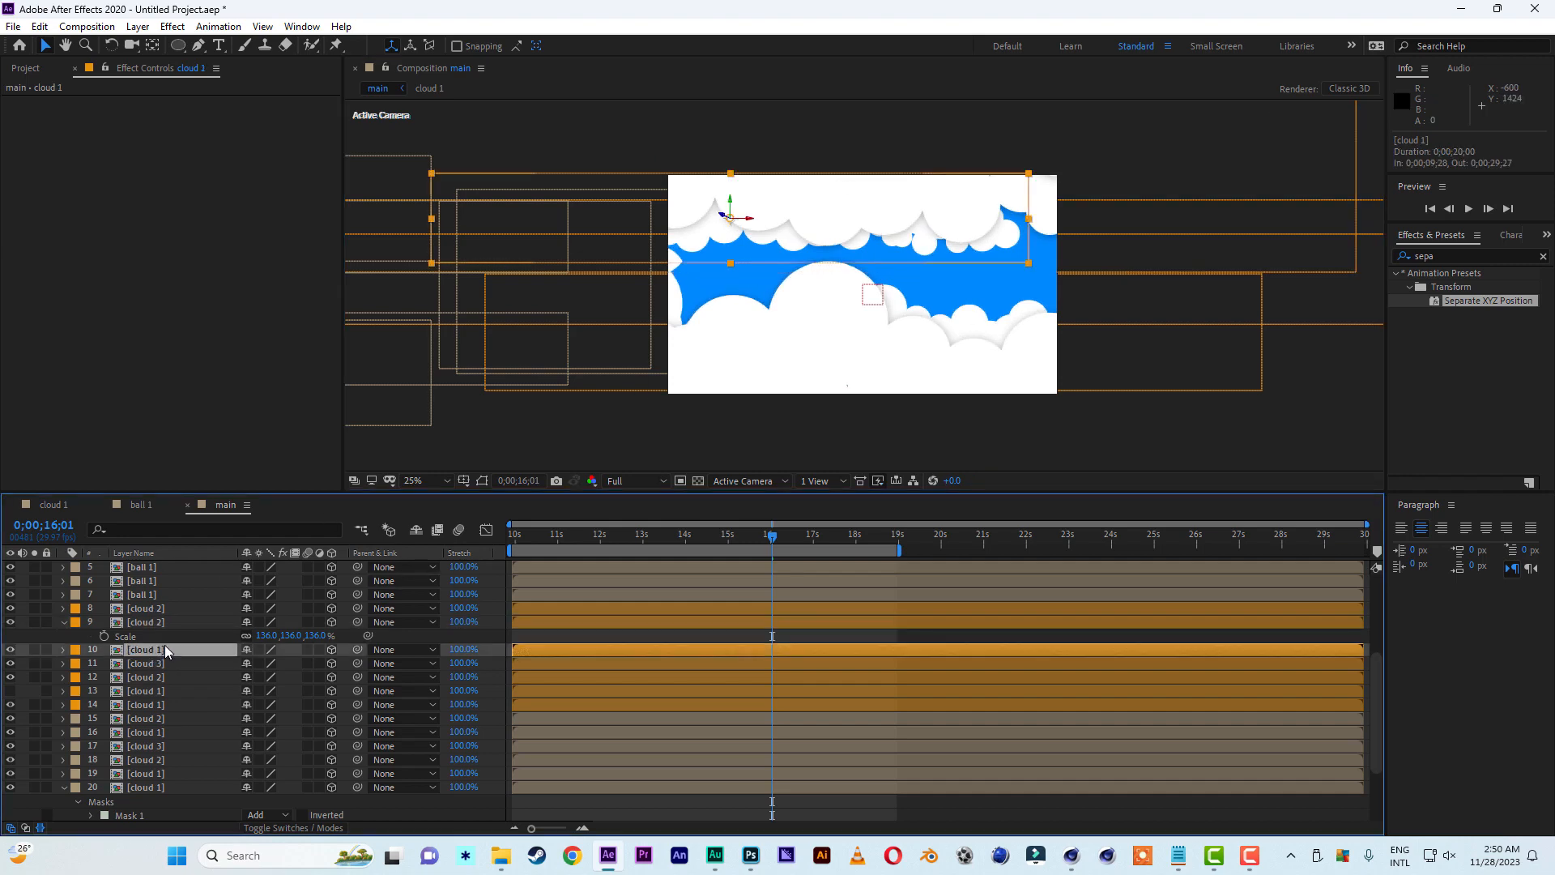
{"action": "left_click", "coordinate": [10, 650]}
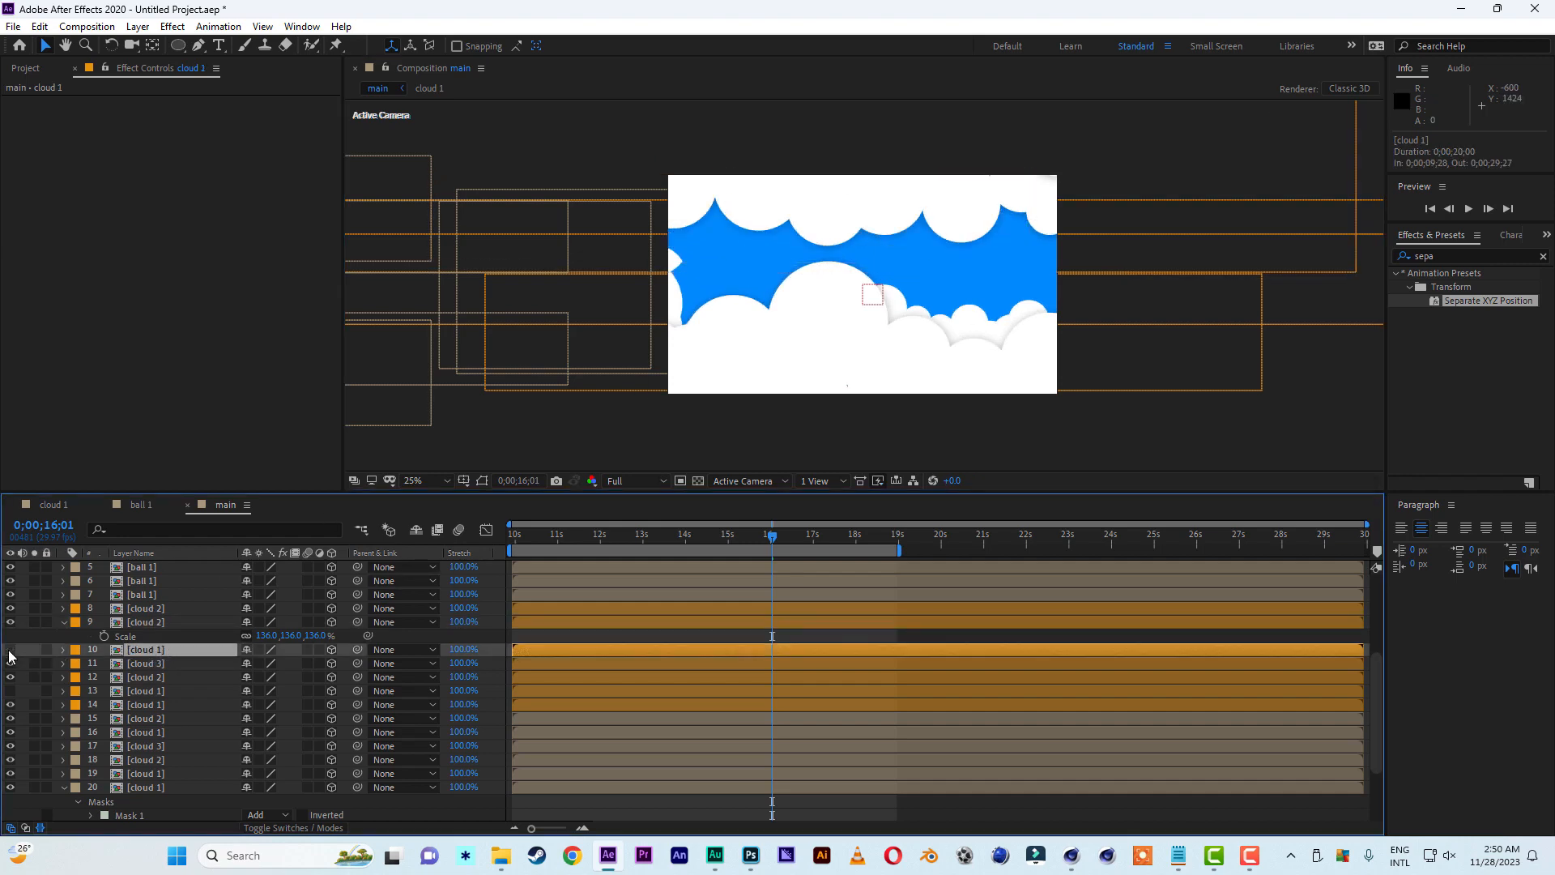
{"action": "left_click", "coordinate": [9, 650]}
{"action": "key", "text": "s"}
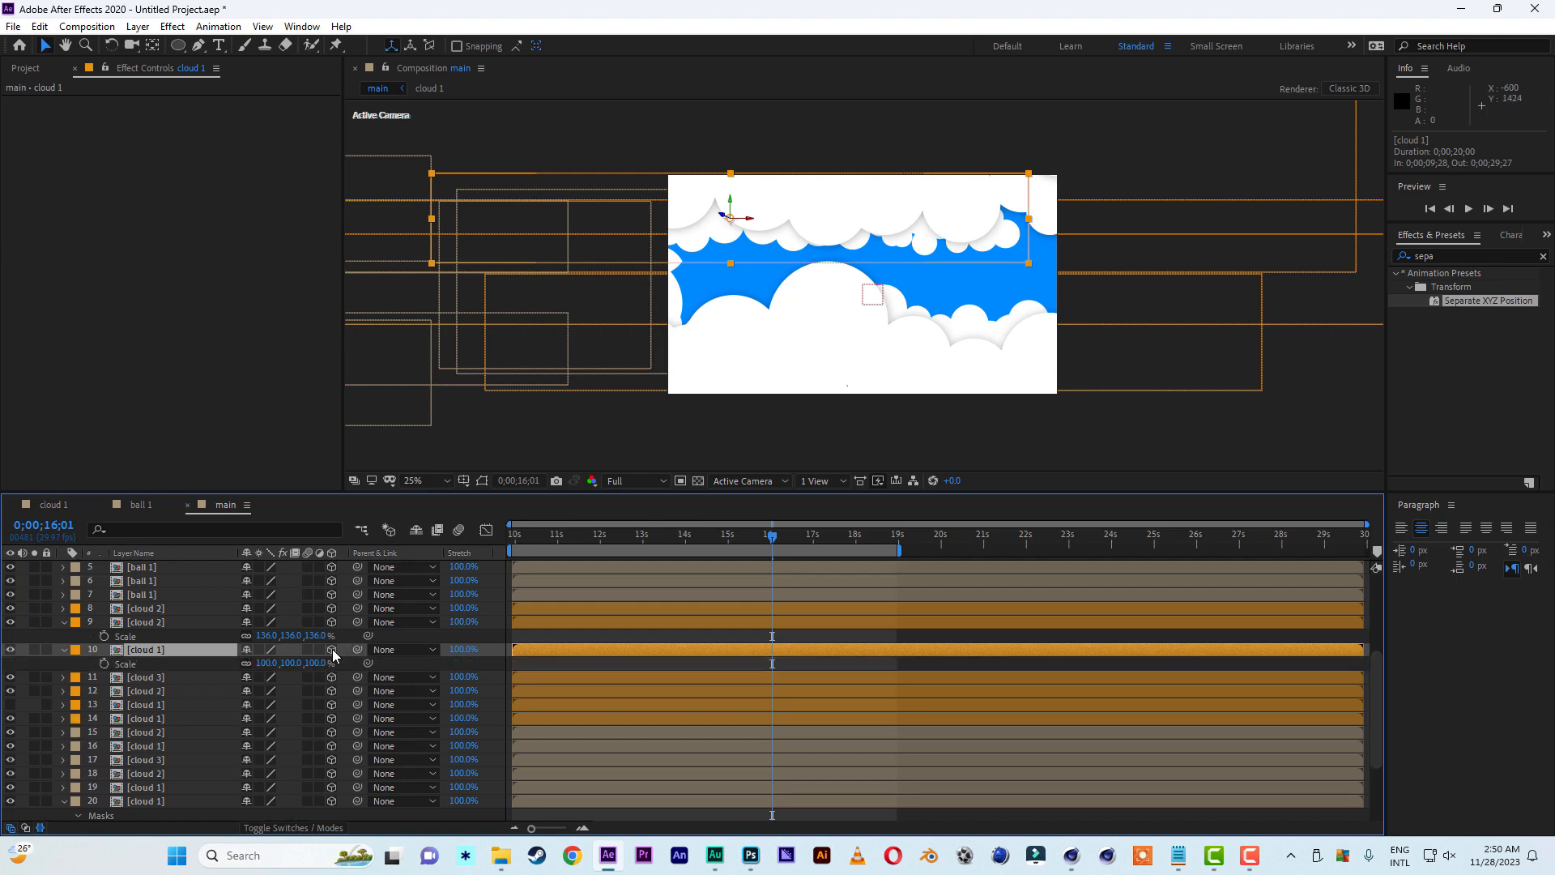
{"action": "left_click_drag", "start_coordinate": [318, 664], "coordinate": [345, 663]}
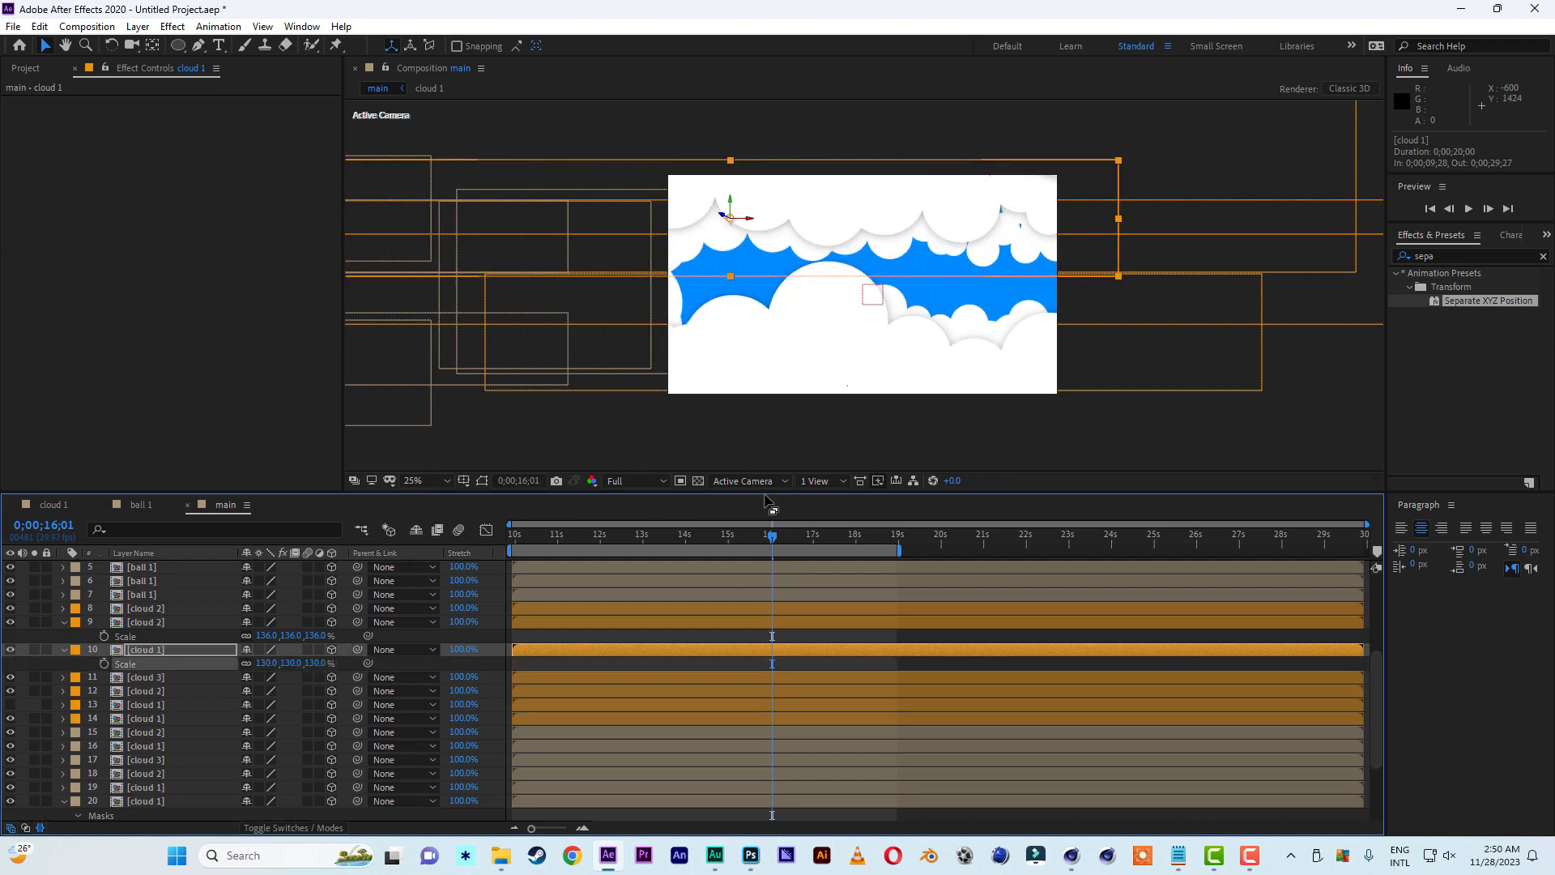
At 0;00;10;24, add a text layer above the layer 10 cloud 1 reading "here"
{"action": "left_click_drag", "start_coordinate": [790, 537], "coordinate": [866, 540]}
{"action": "left_click_drag", "start_coordinate": [619, 536], "coordinate": [468, 550]}
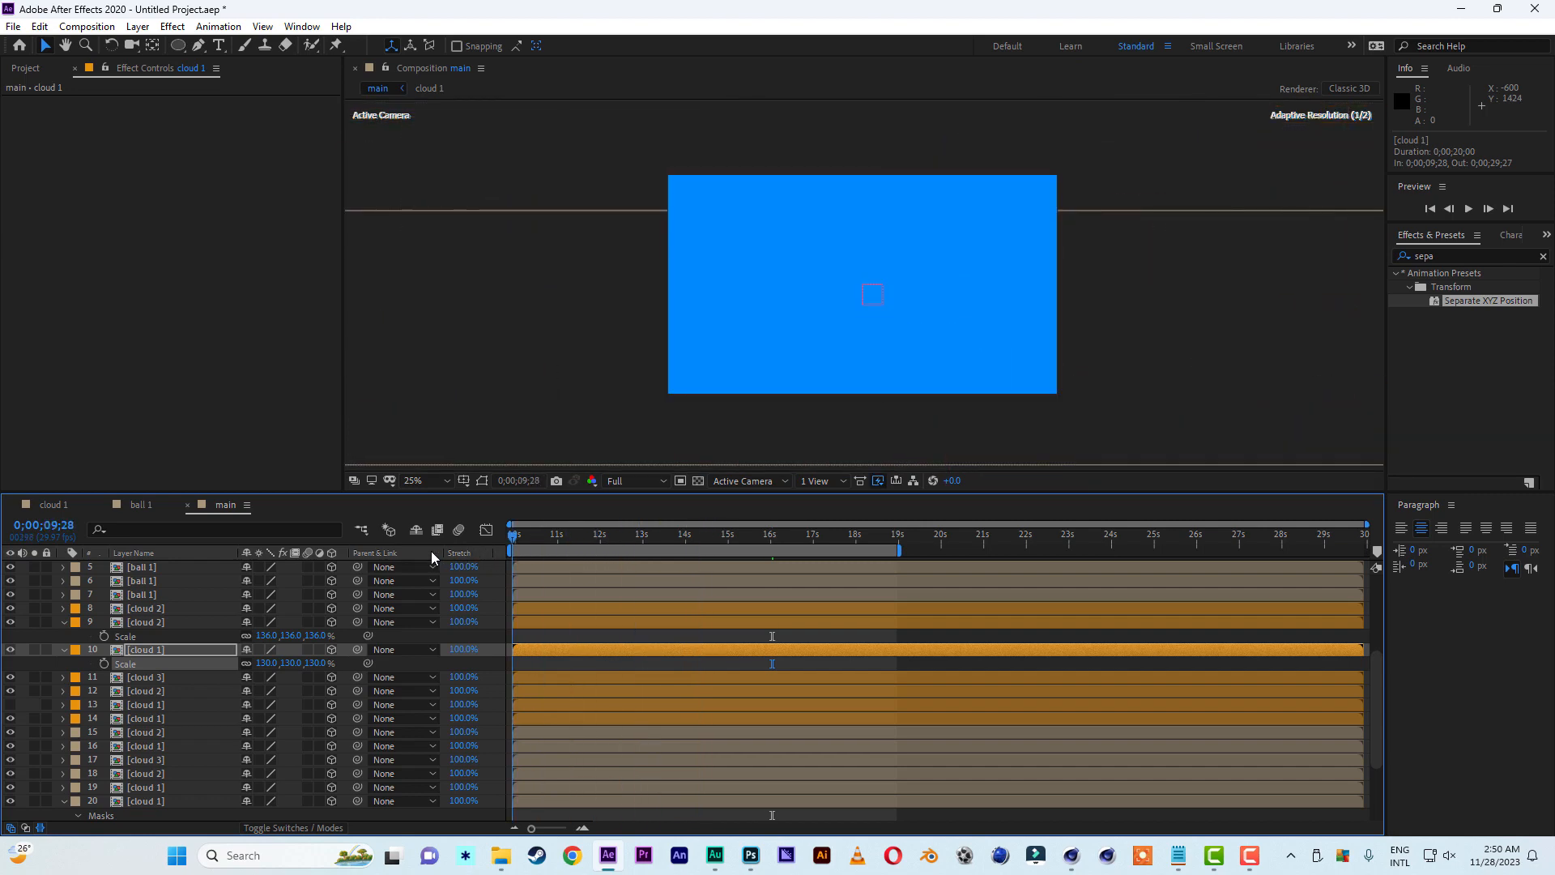
{"action": "left_click", "coordinate": [533, 536]}
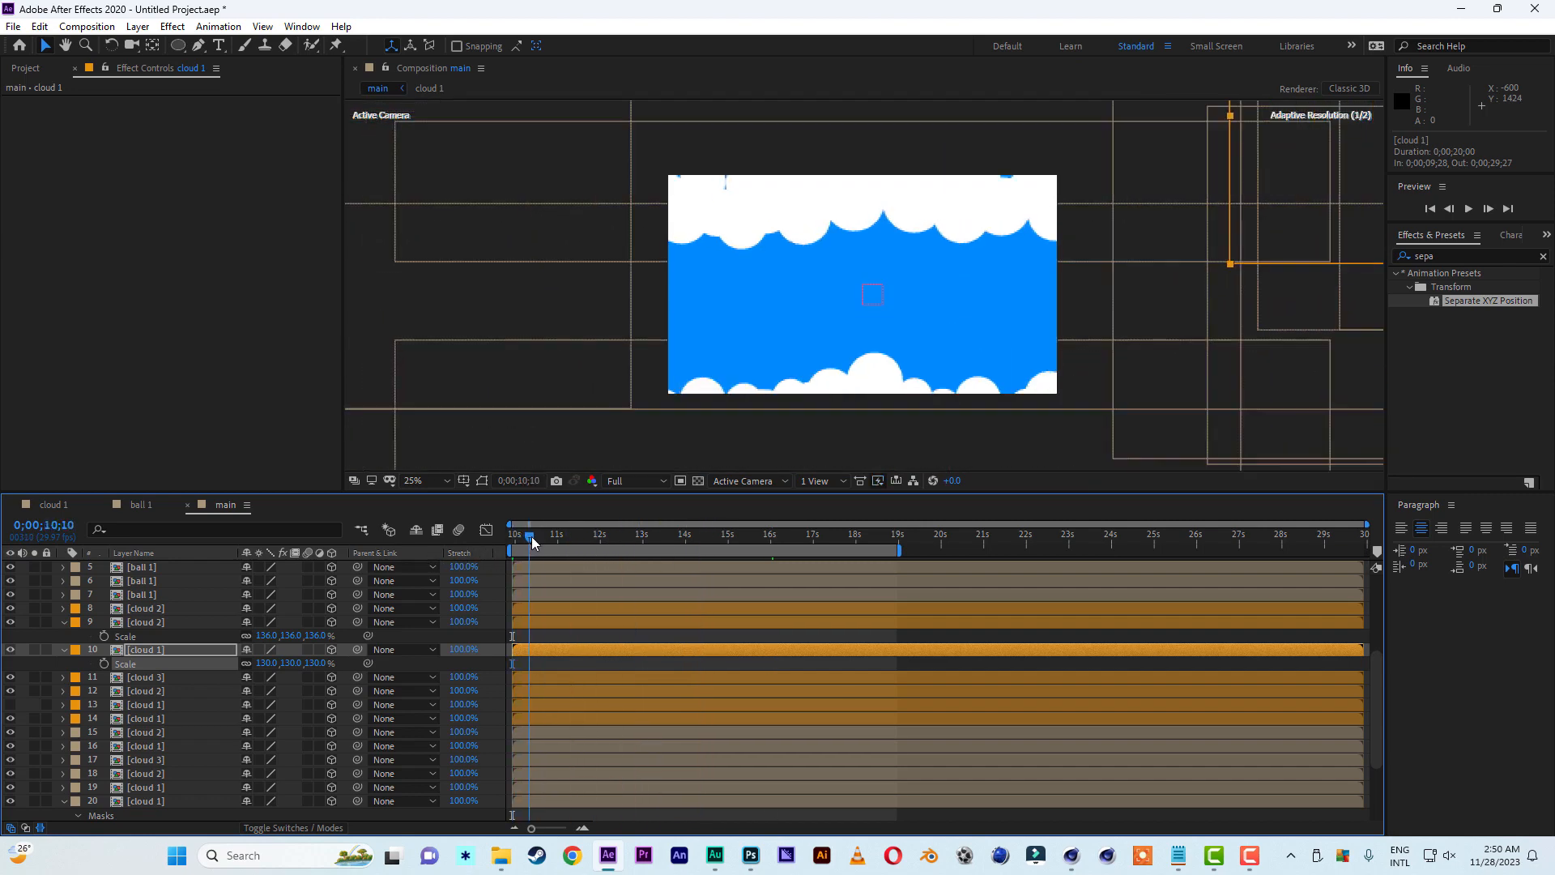
{"action": "left_click_drag", "start_coordinate": [534, 543], "coordinate": [551, 541]}
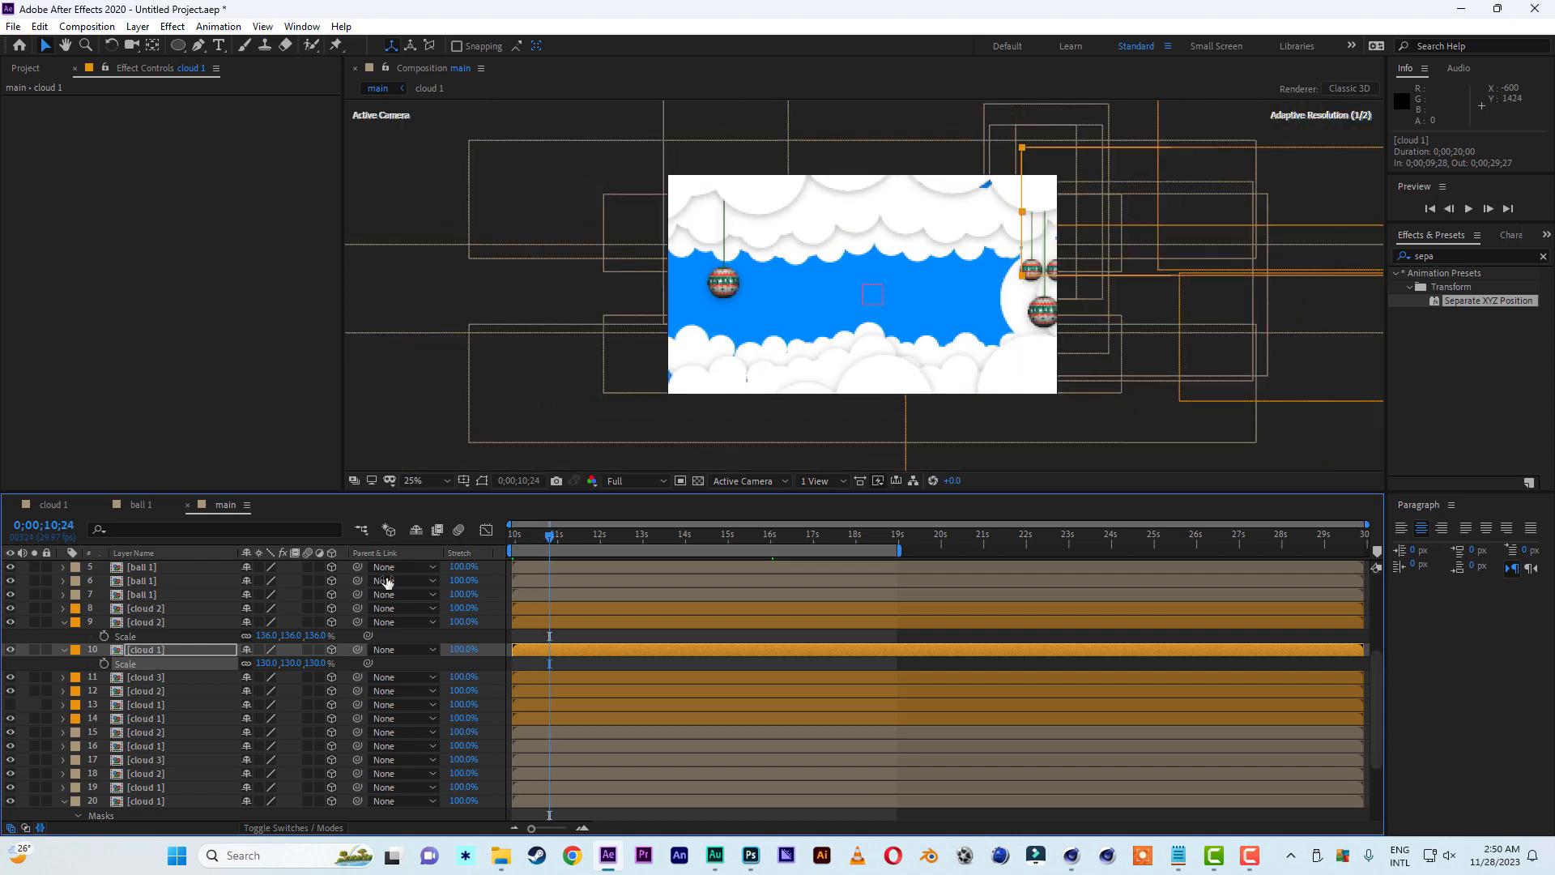
{"action": "key", "text": "ctrl+alt+shift+t"}
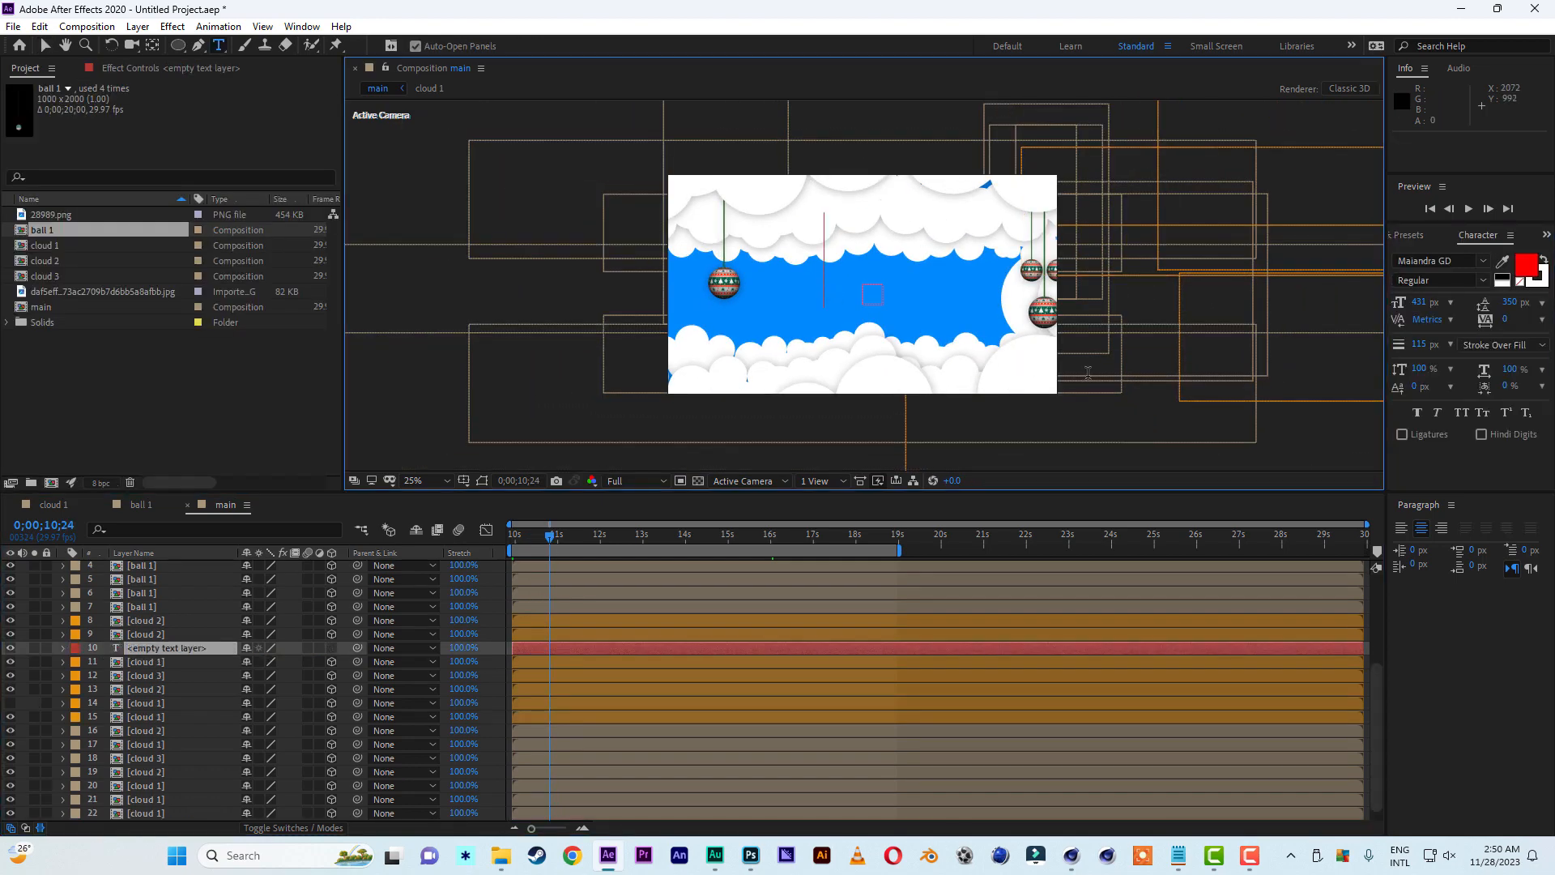
{"action": "type", "text": "he"}
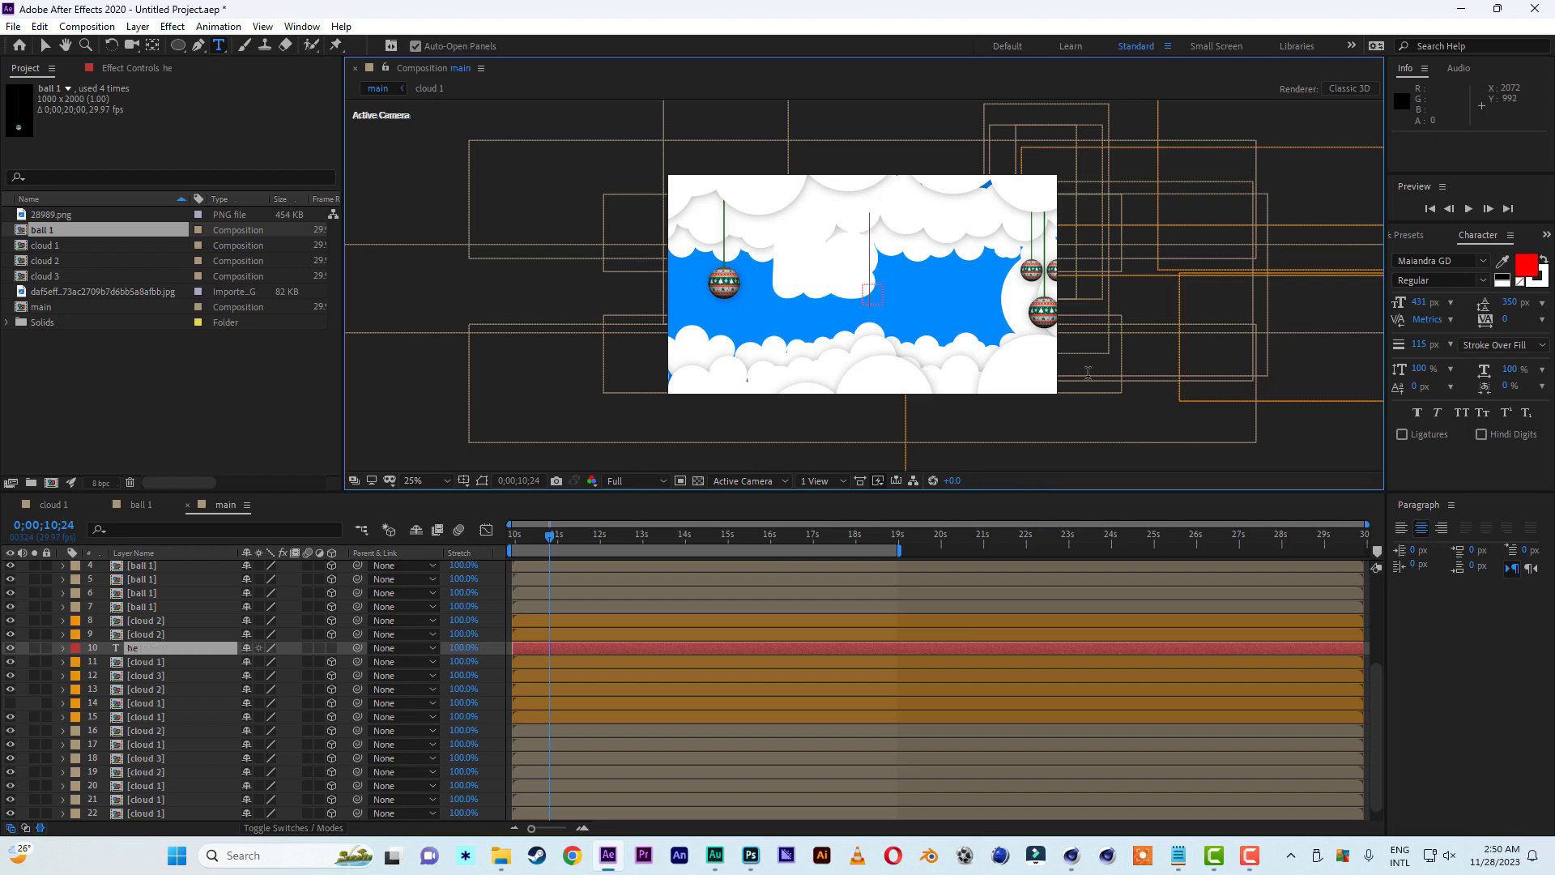
{"action": "type", "text": "re"}
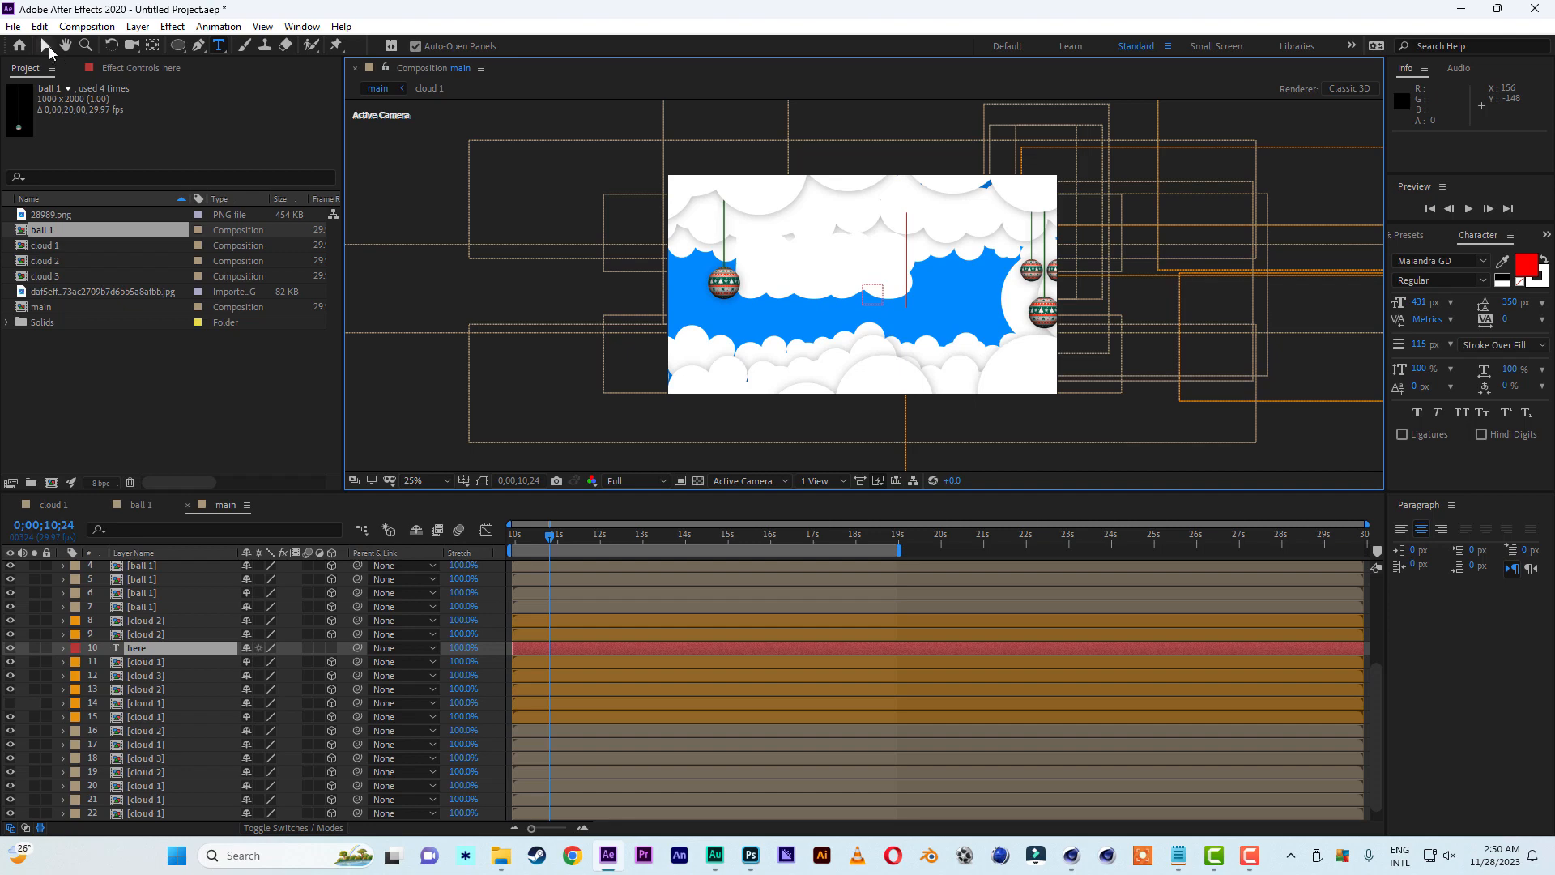
{"action": "left_click", "coordinate": [46, 46]}
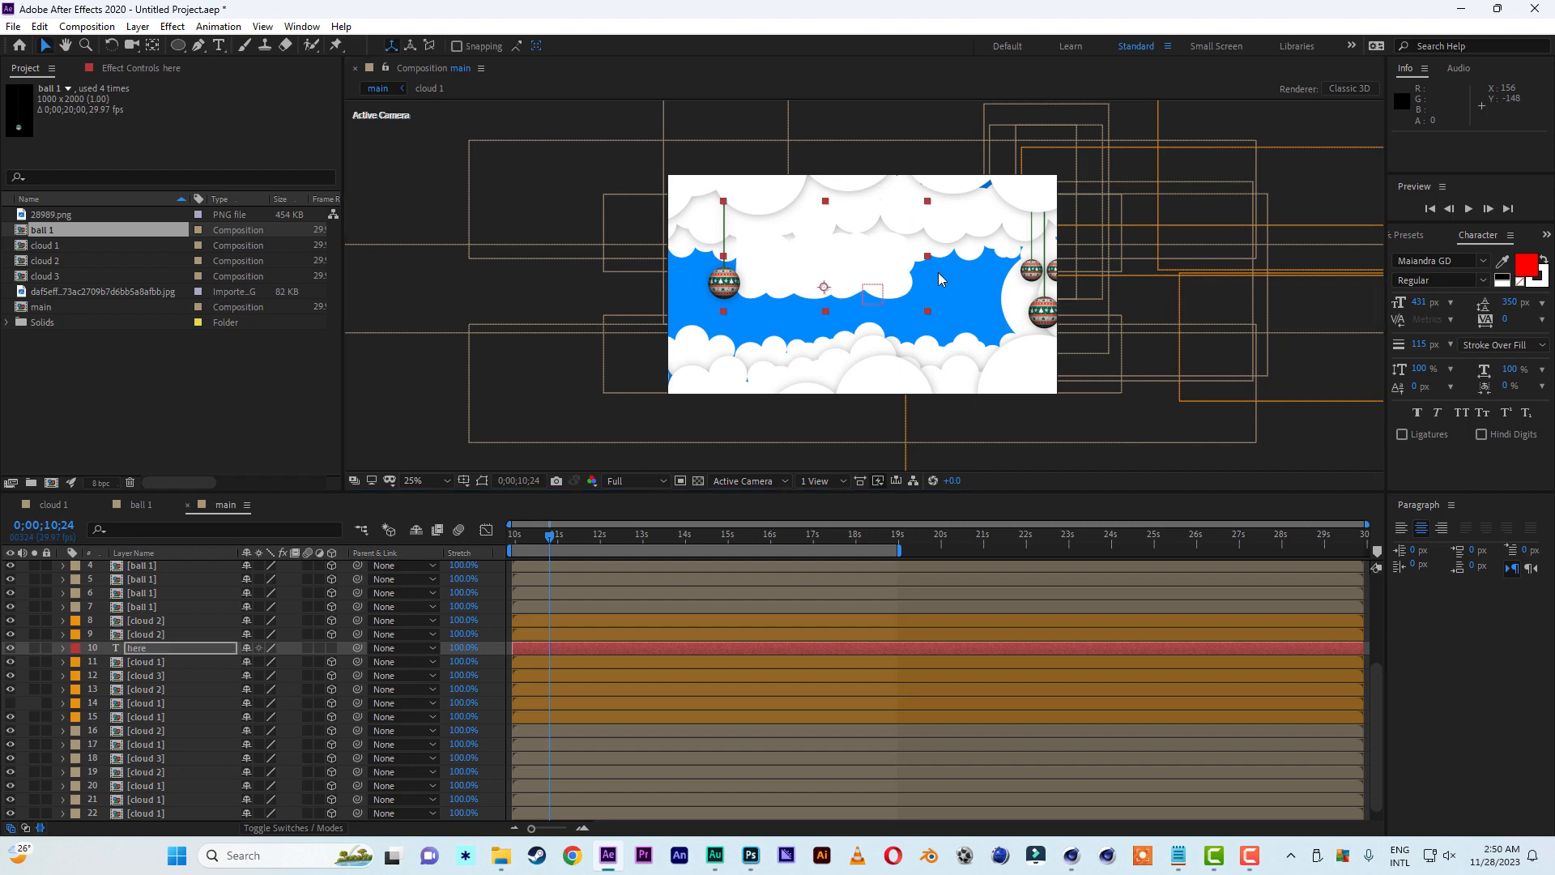
Set the stroke width of the "here" text to 0.01 px
{"action": "left_click", "coordinate": [1419, 345]}
{"action": "type", "text": "0.01"}
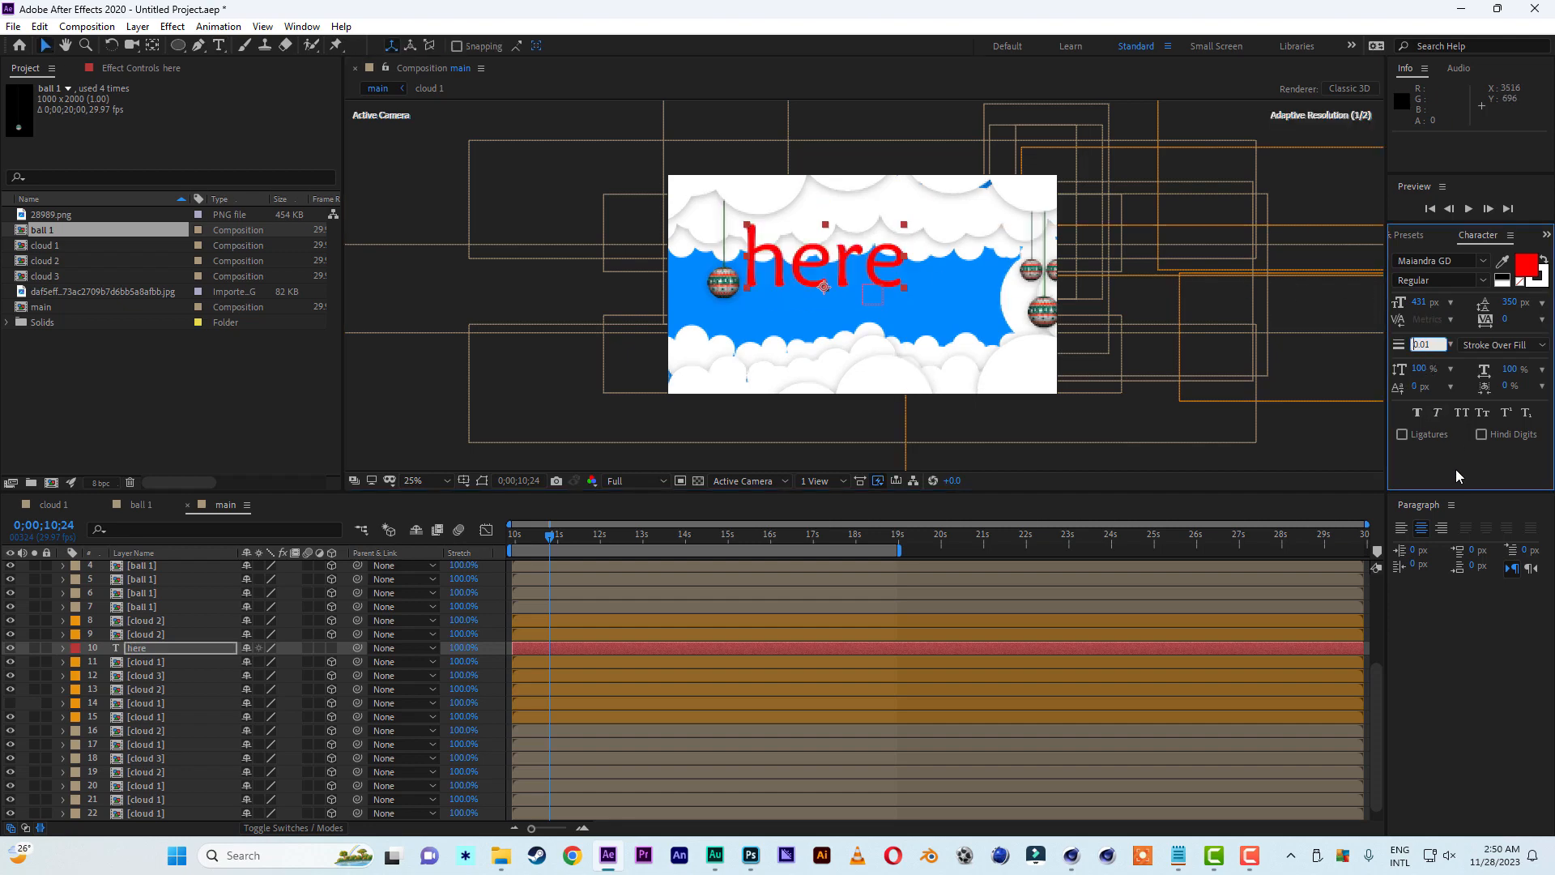
{"action": "key", "text": "Return"}
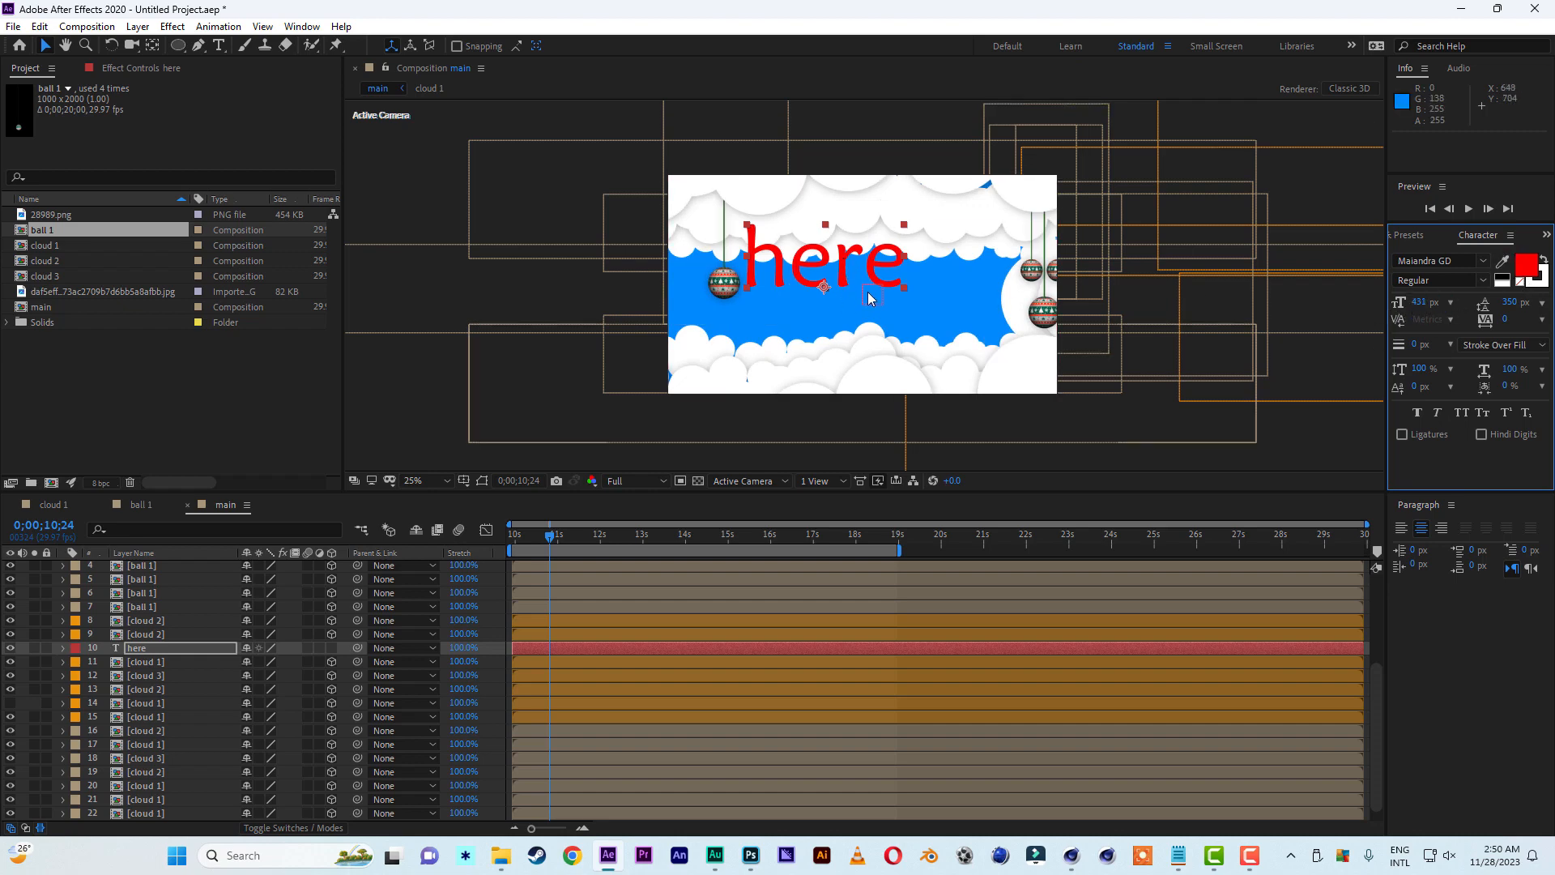
Change the text to "here comes christmas" and make its layer 3D
{"action": "double_click", "coordinate": [835, 285]}
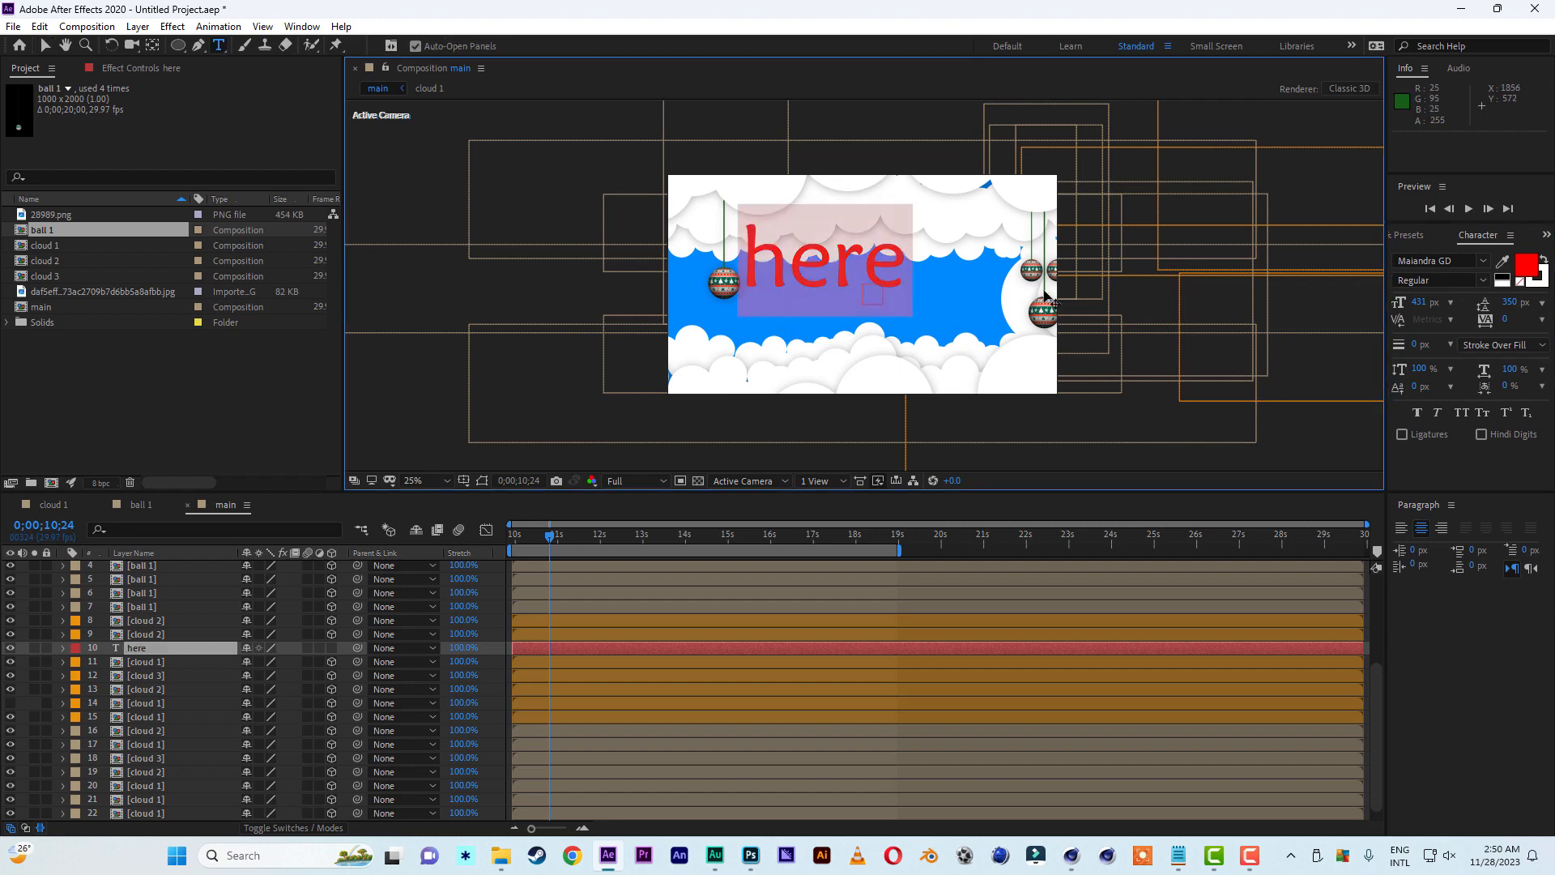
{"action": "type", "text": "here"}
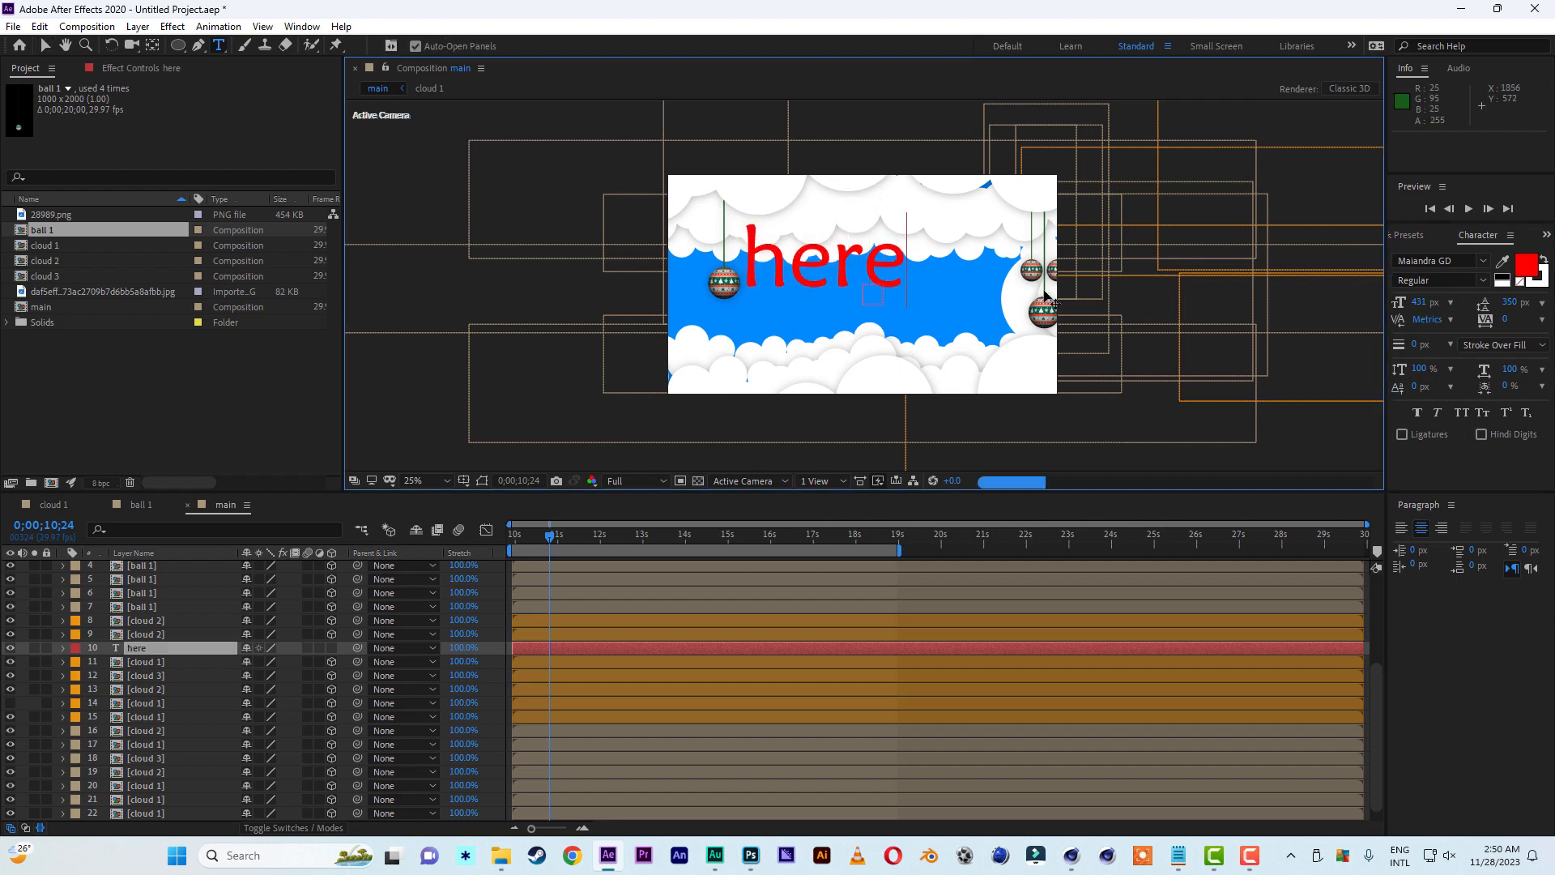
{"action": "type", "text": " comes"}
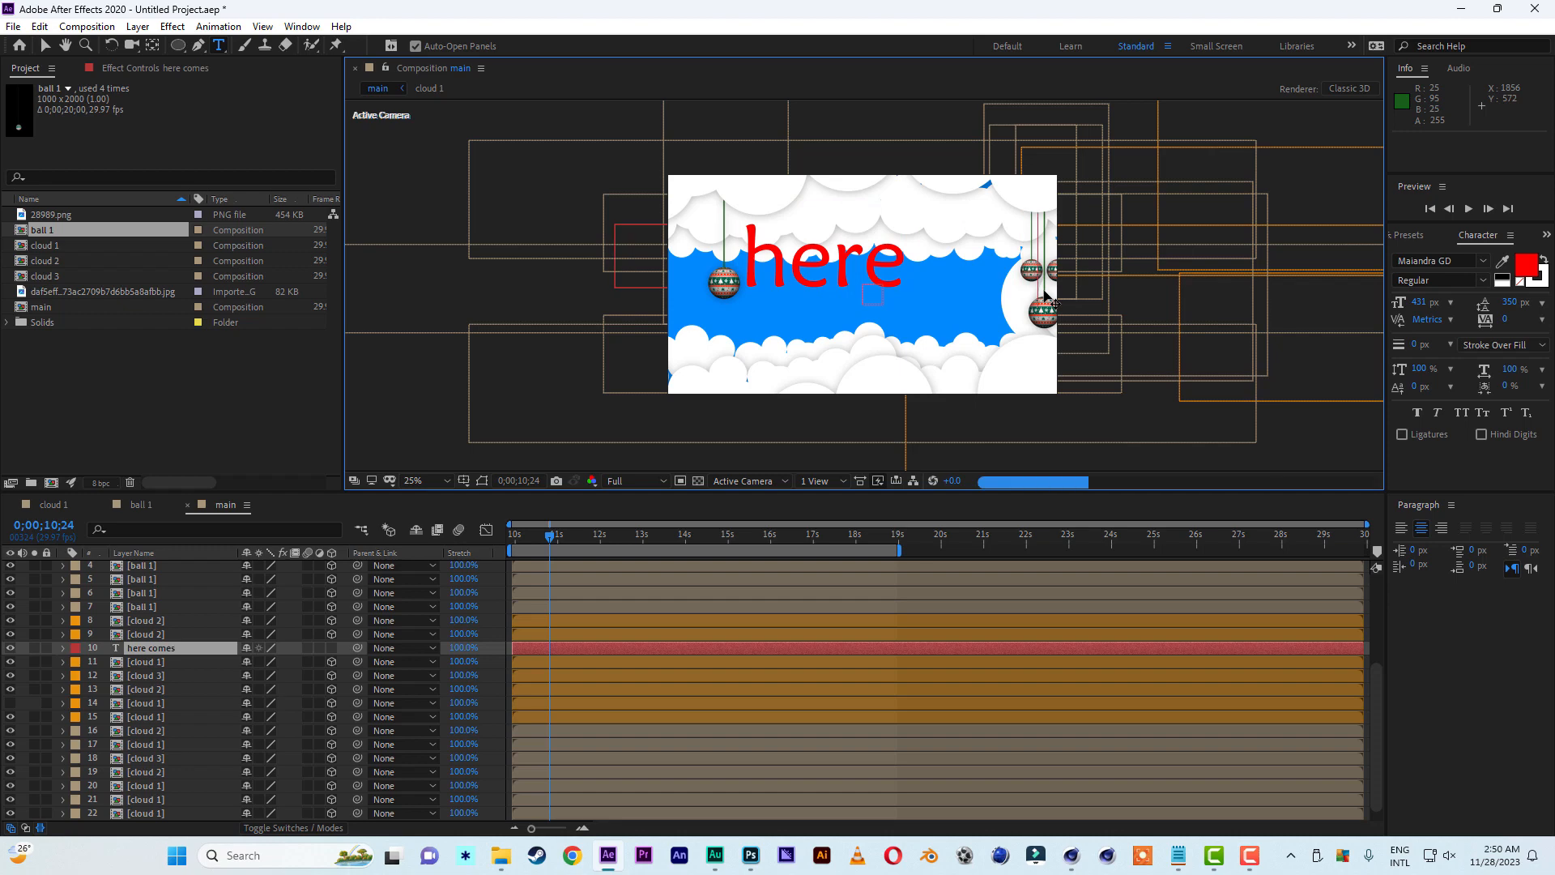
{"action": "type", "text": " chris"}
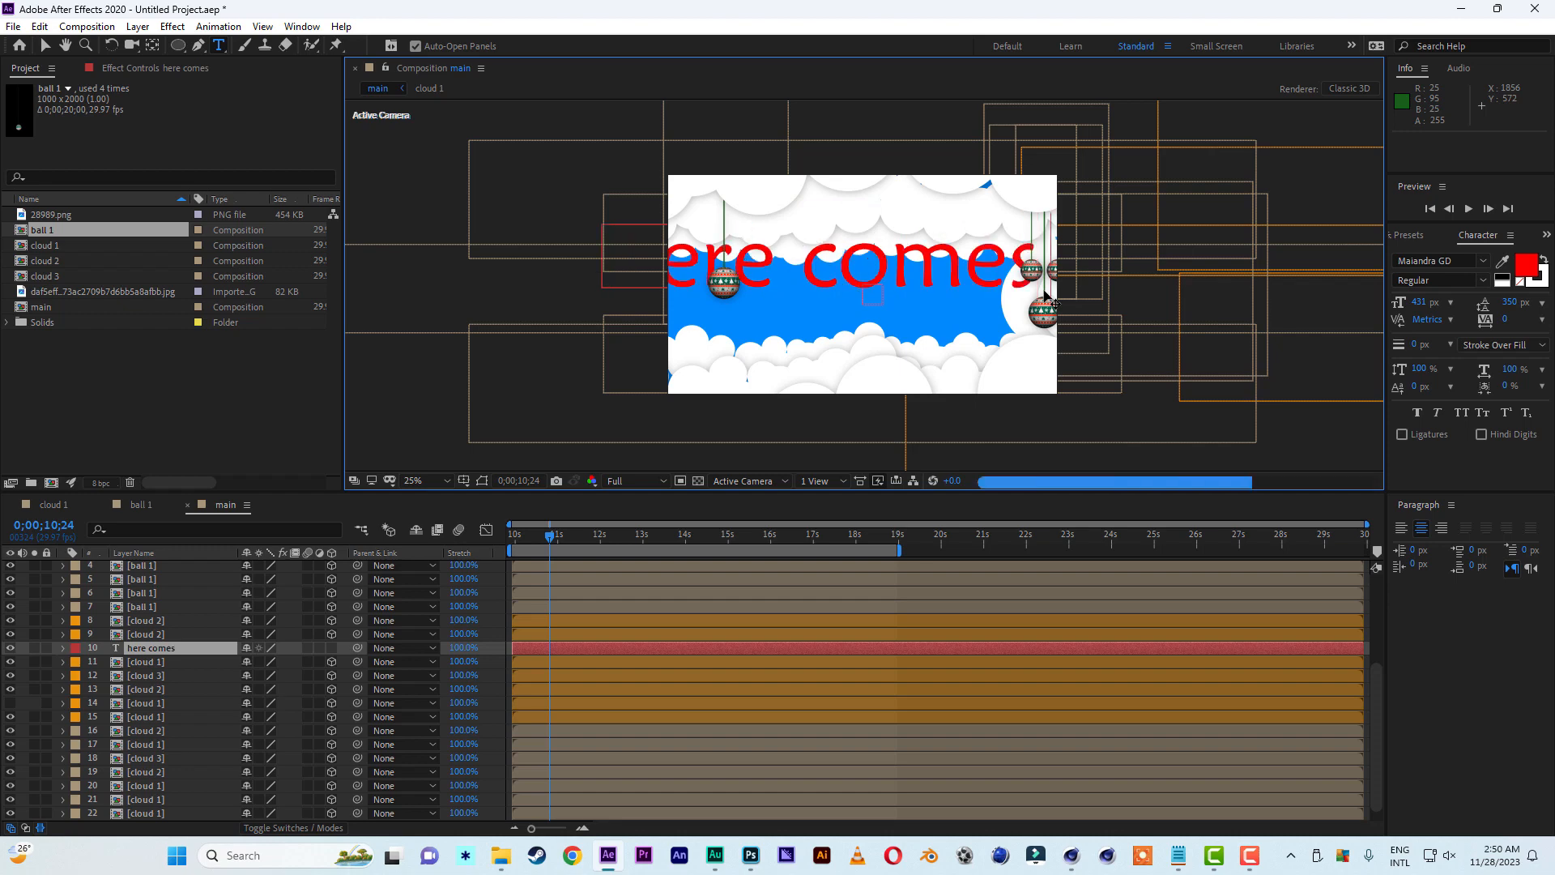
{"action": "type", "text": "tm"}
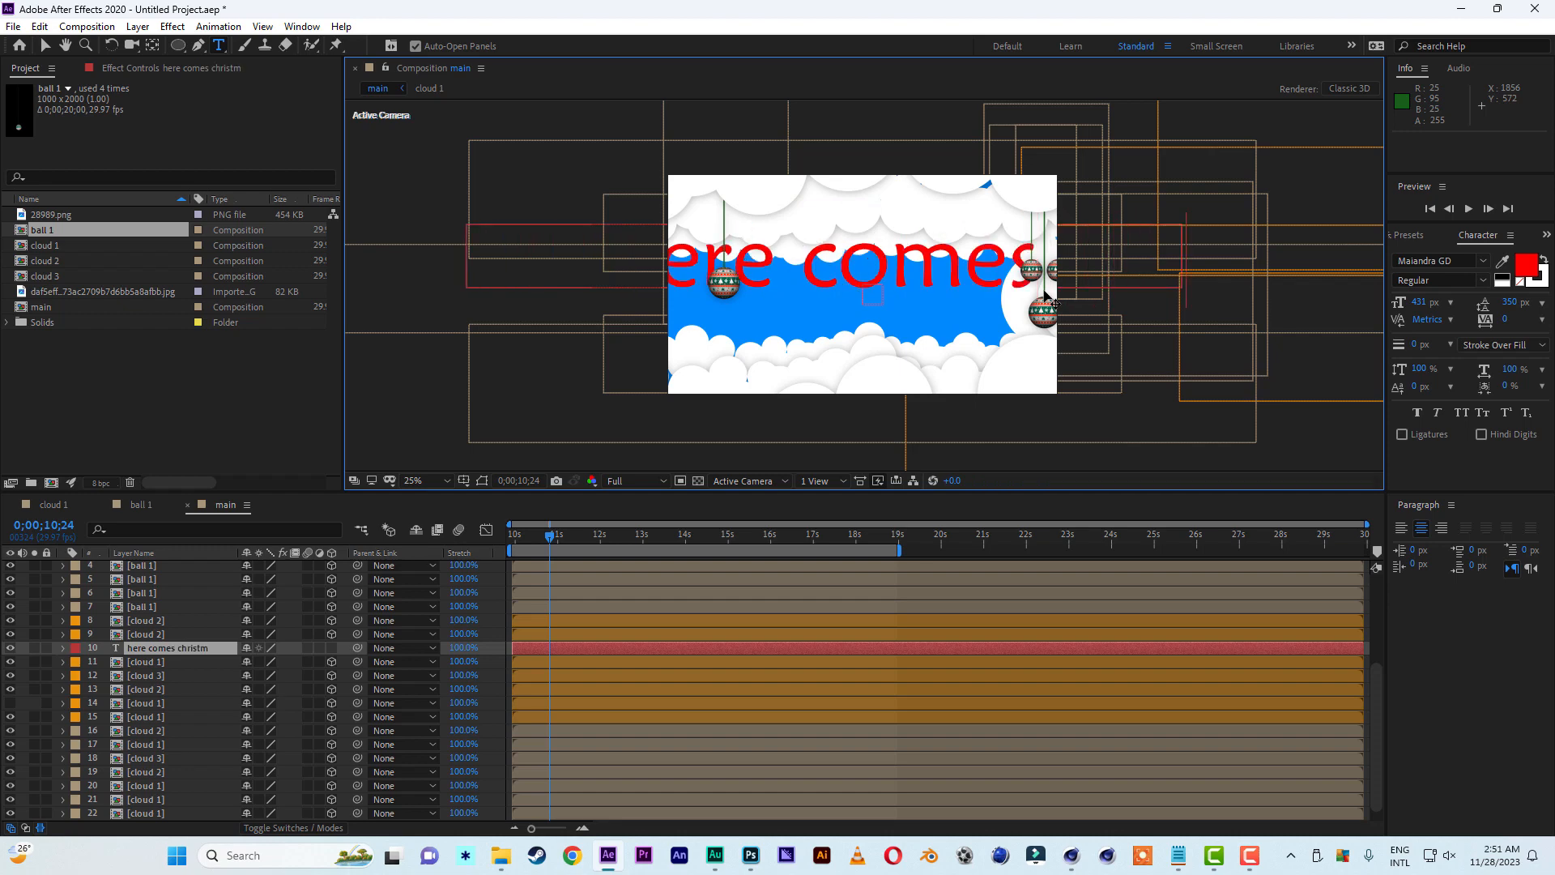
{"action": "type", "text": "as"}
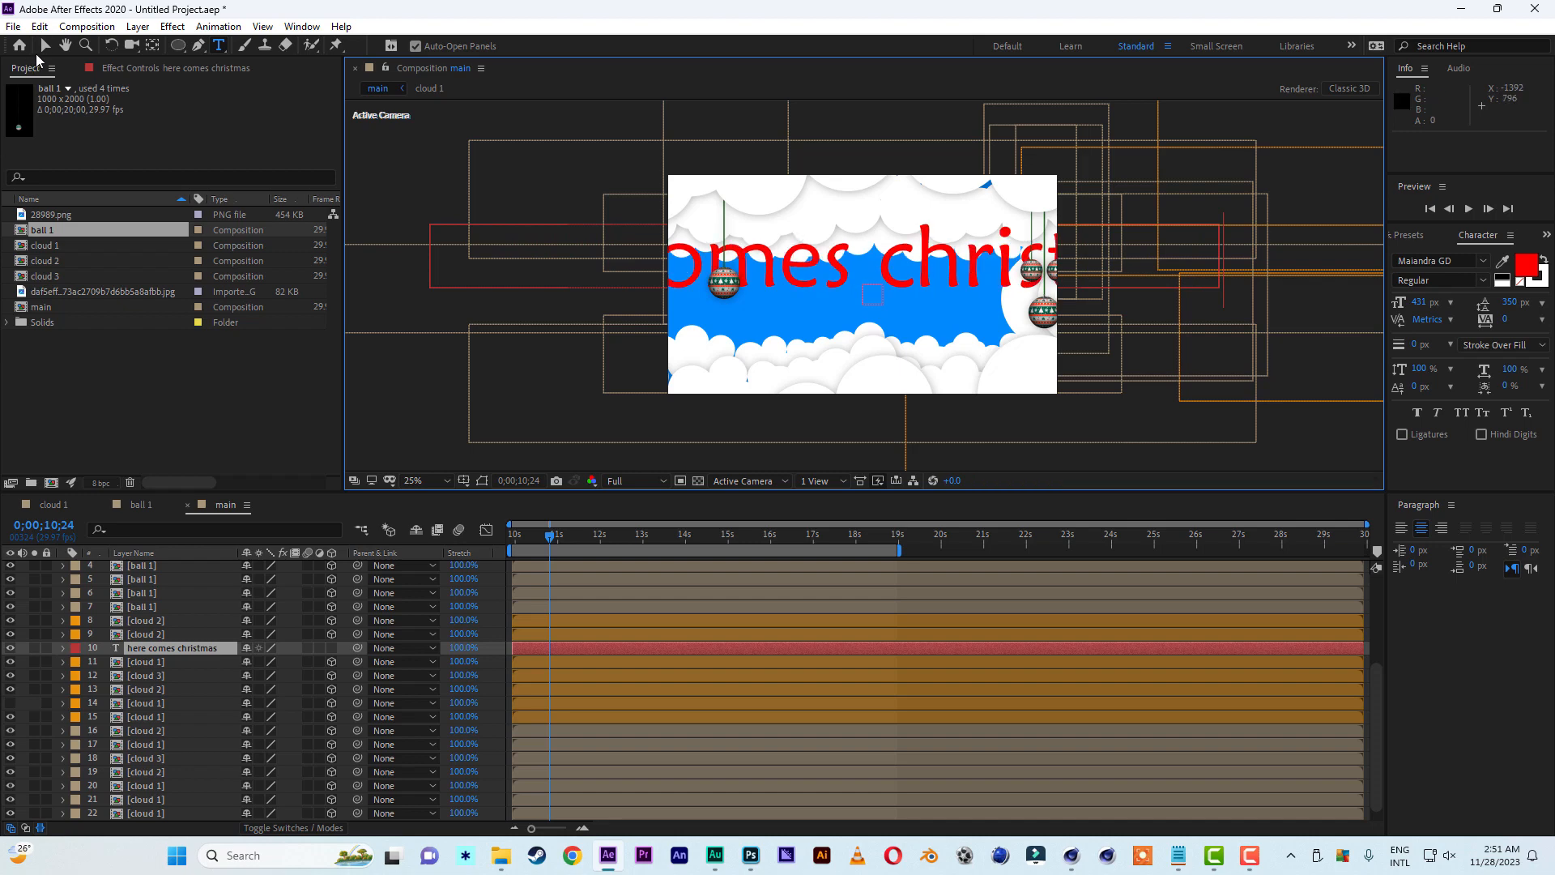
{"action": "left_click", "coordinate": [45, 45]}
{"action": "left_click", "coordinate": [331, 647]}
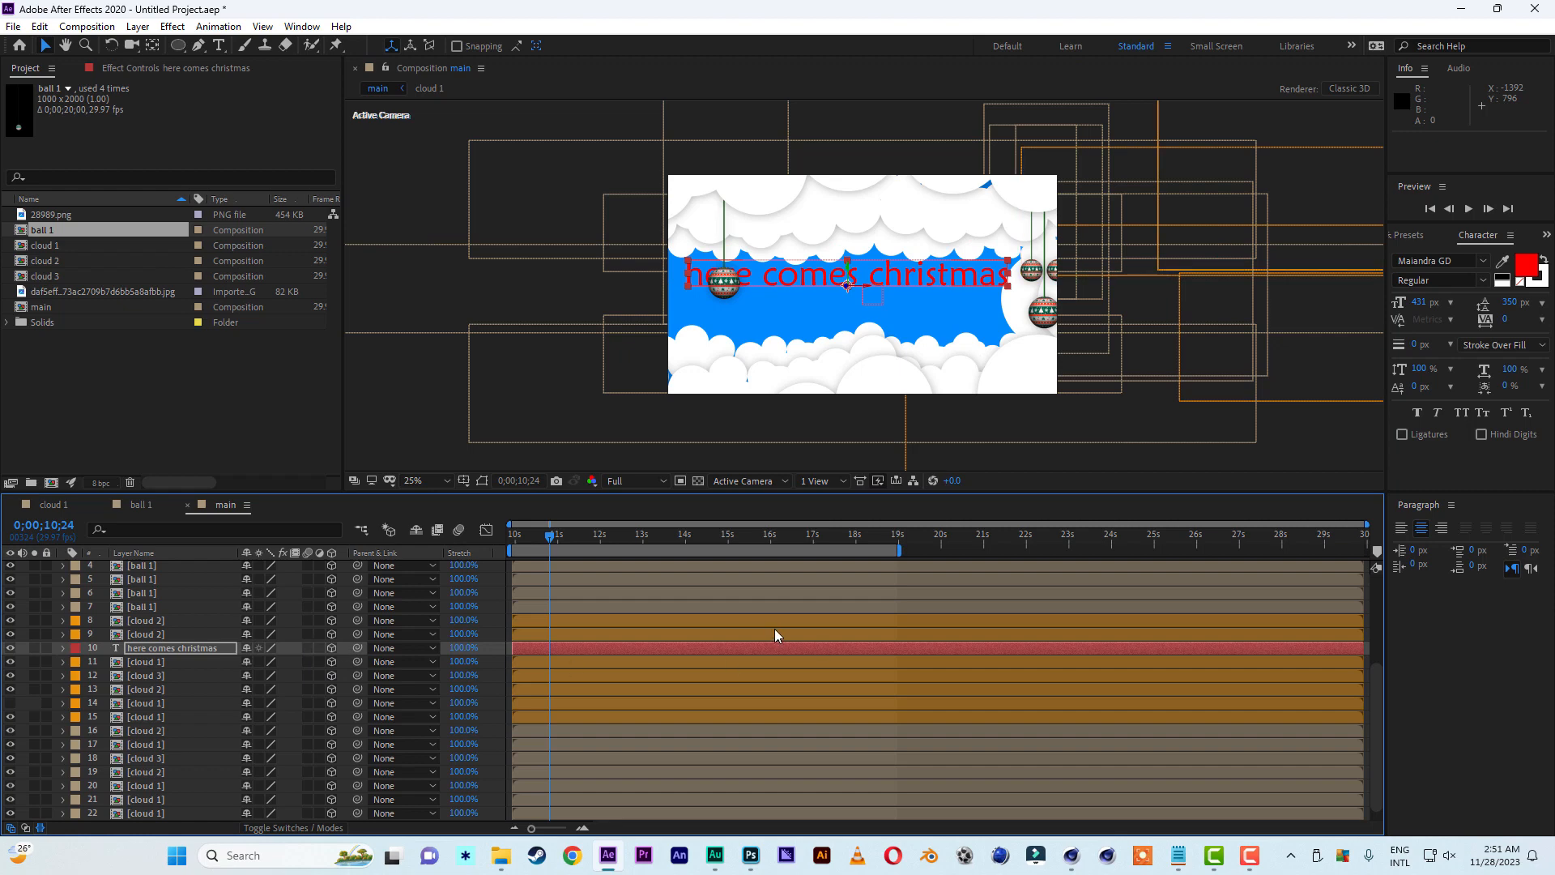
At 0;00;12;17, move the "here comes christmas" text right to about X 1100
{"action": "left_click_drag", "start_coordinate": [531, 541], "coordinate": [624, 541]}
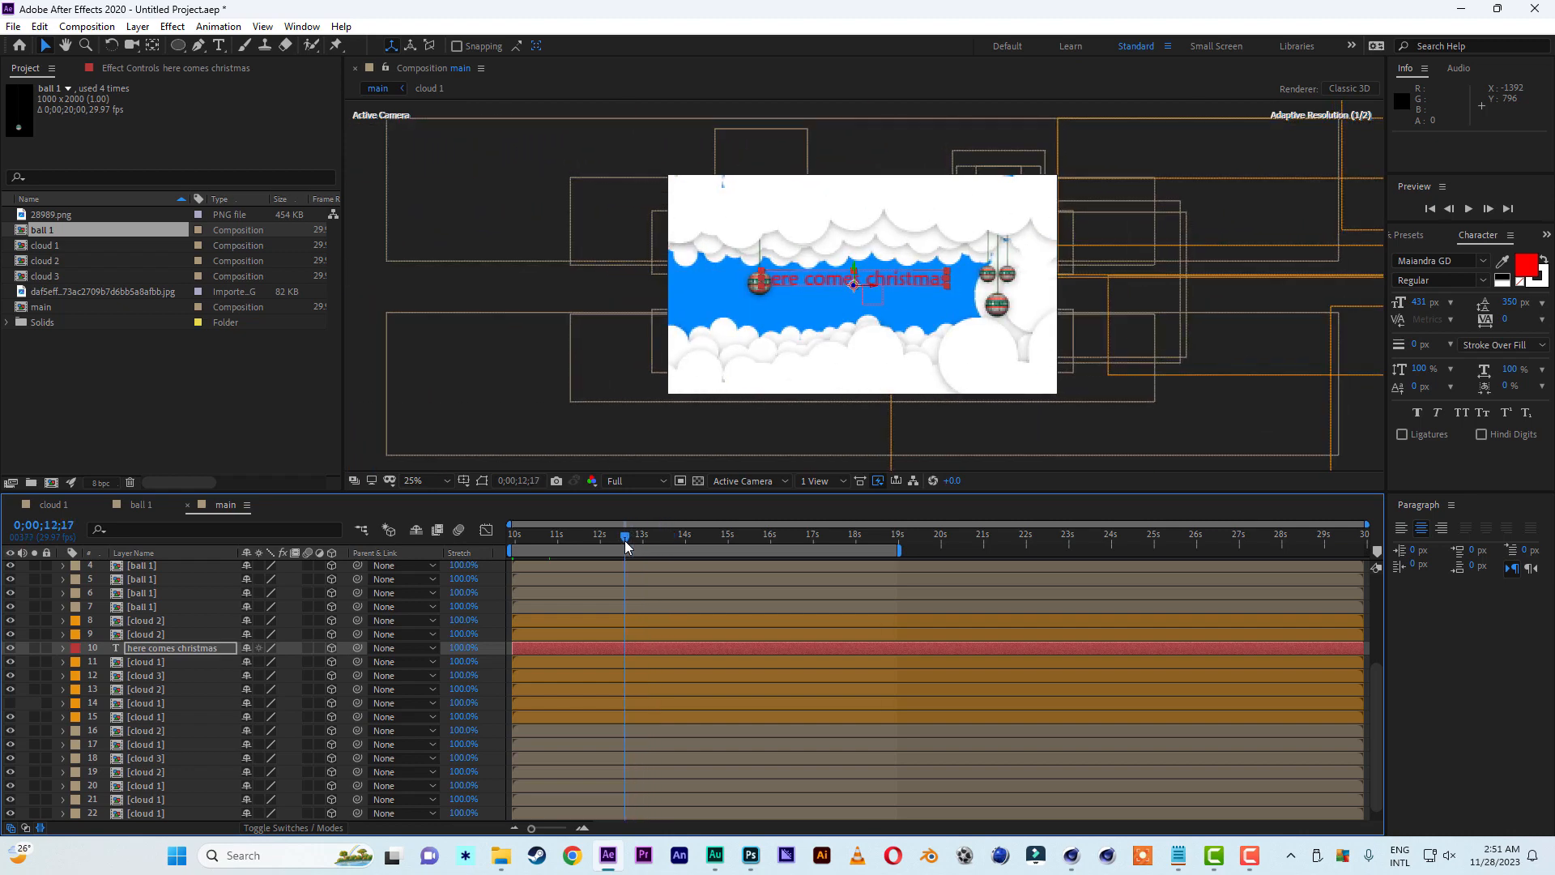
{"action": "left_click", "coordinate": [854, 270]}
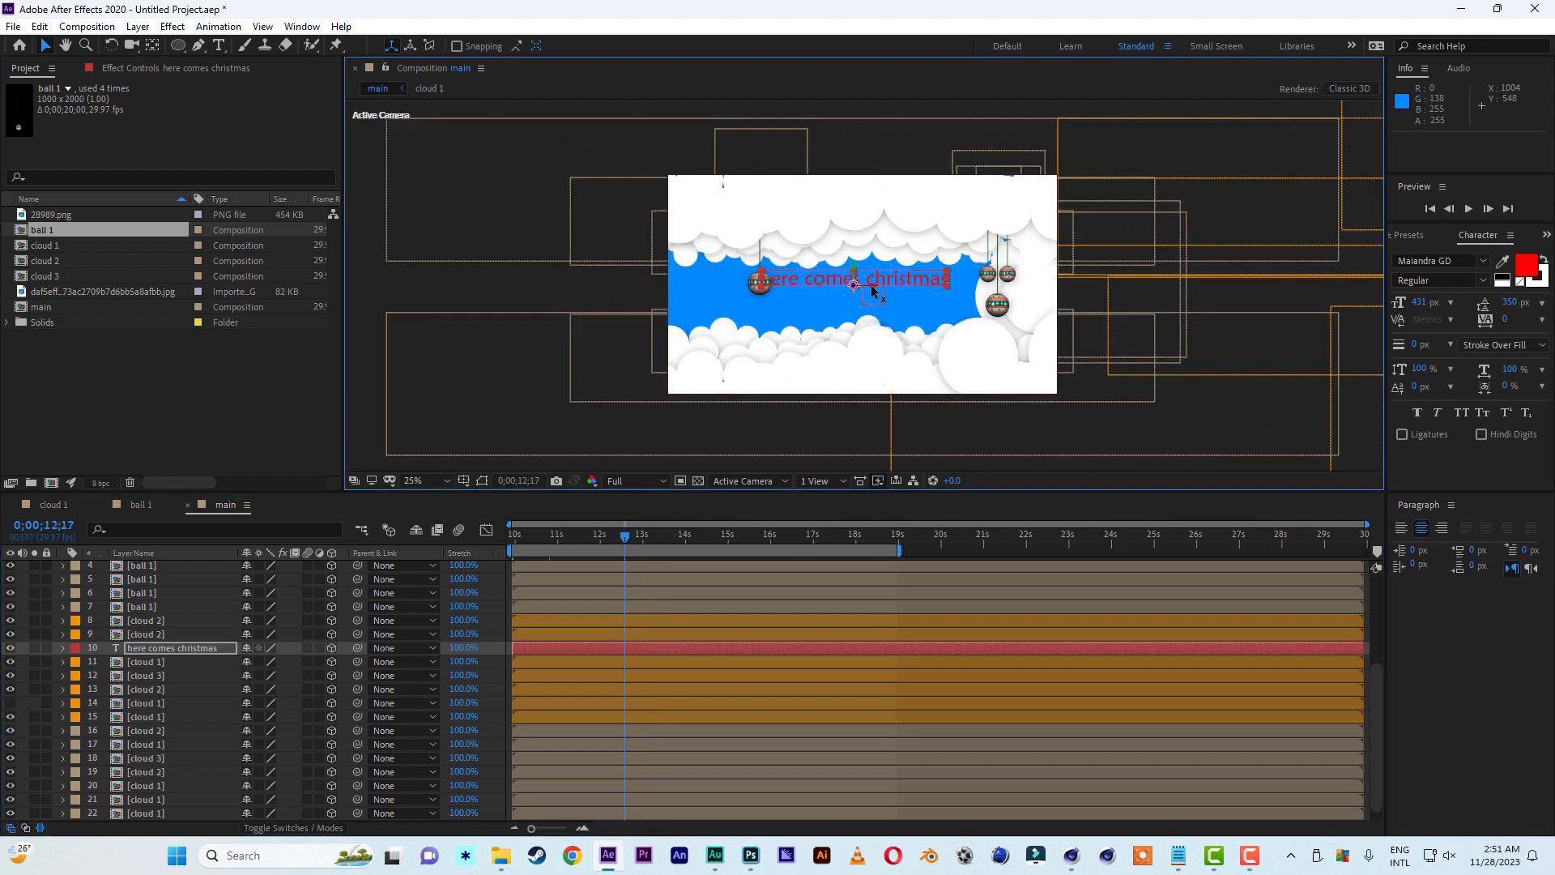
{"action": "mouse_move", "coordinate": [871, 284]}
{"action": "left_mouse_down"}
{"action": "mouse_move", "coordinate": [934, 289]}
{"action": "mouse_move", "coordinate": [871, 266]}
{"action": "left_mouse_up"}
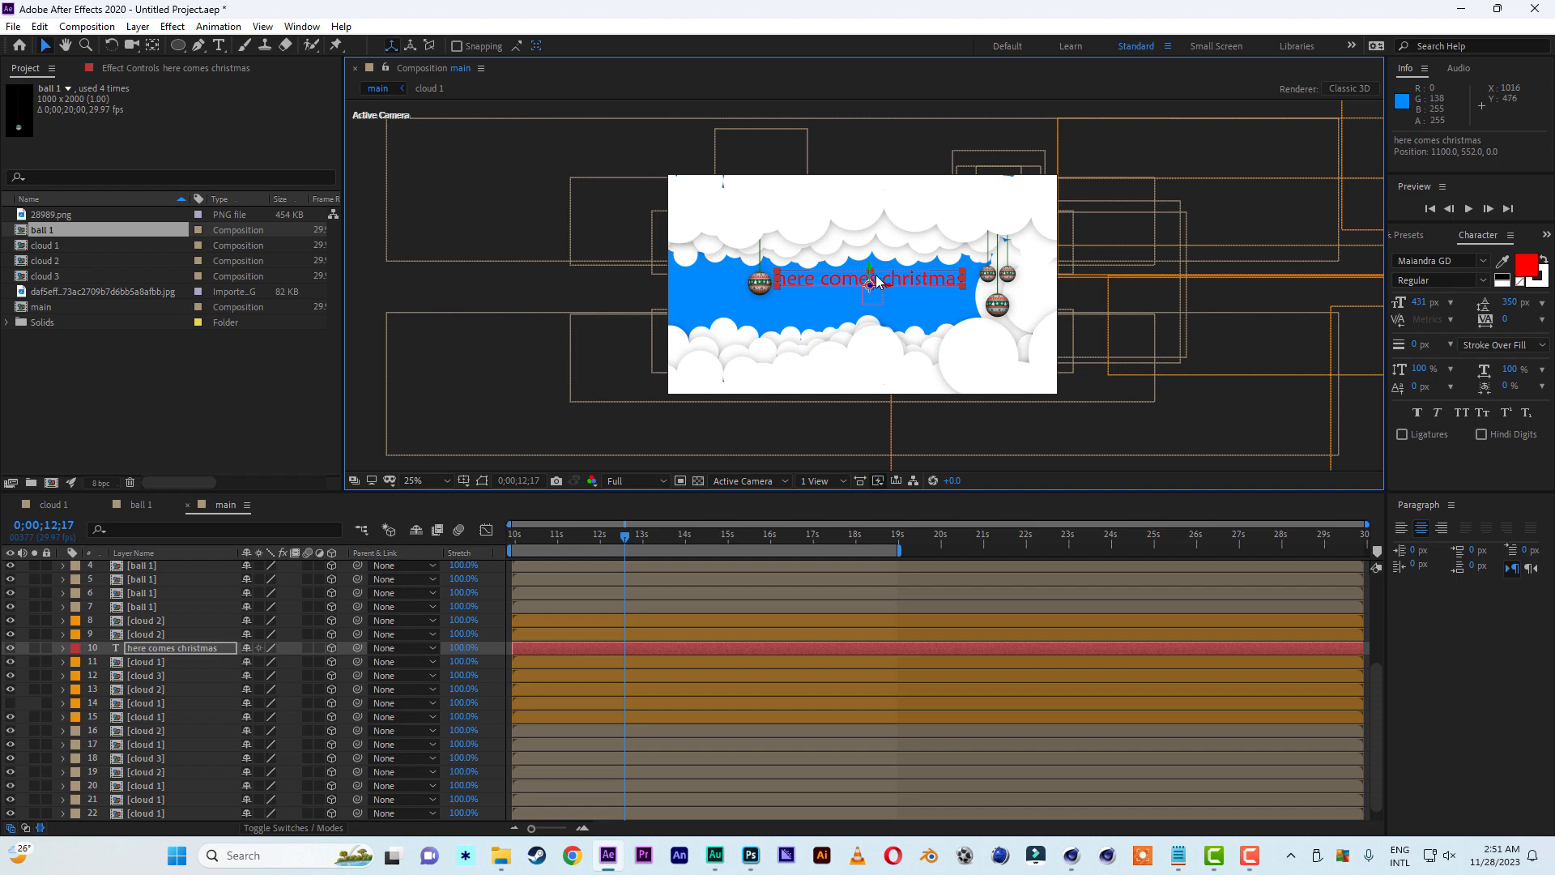
Break the text into two lines before "christmas" and set its leading to about 397 px
{"action": "double_click", "coordinate": [879, 278]}
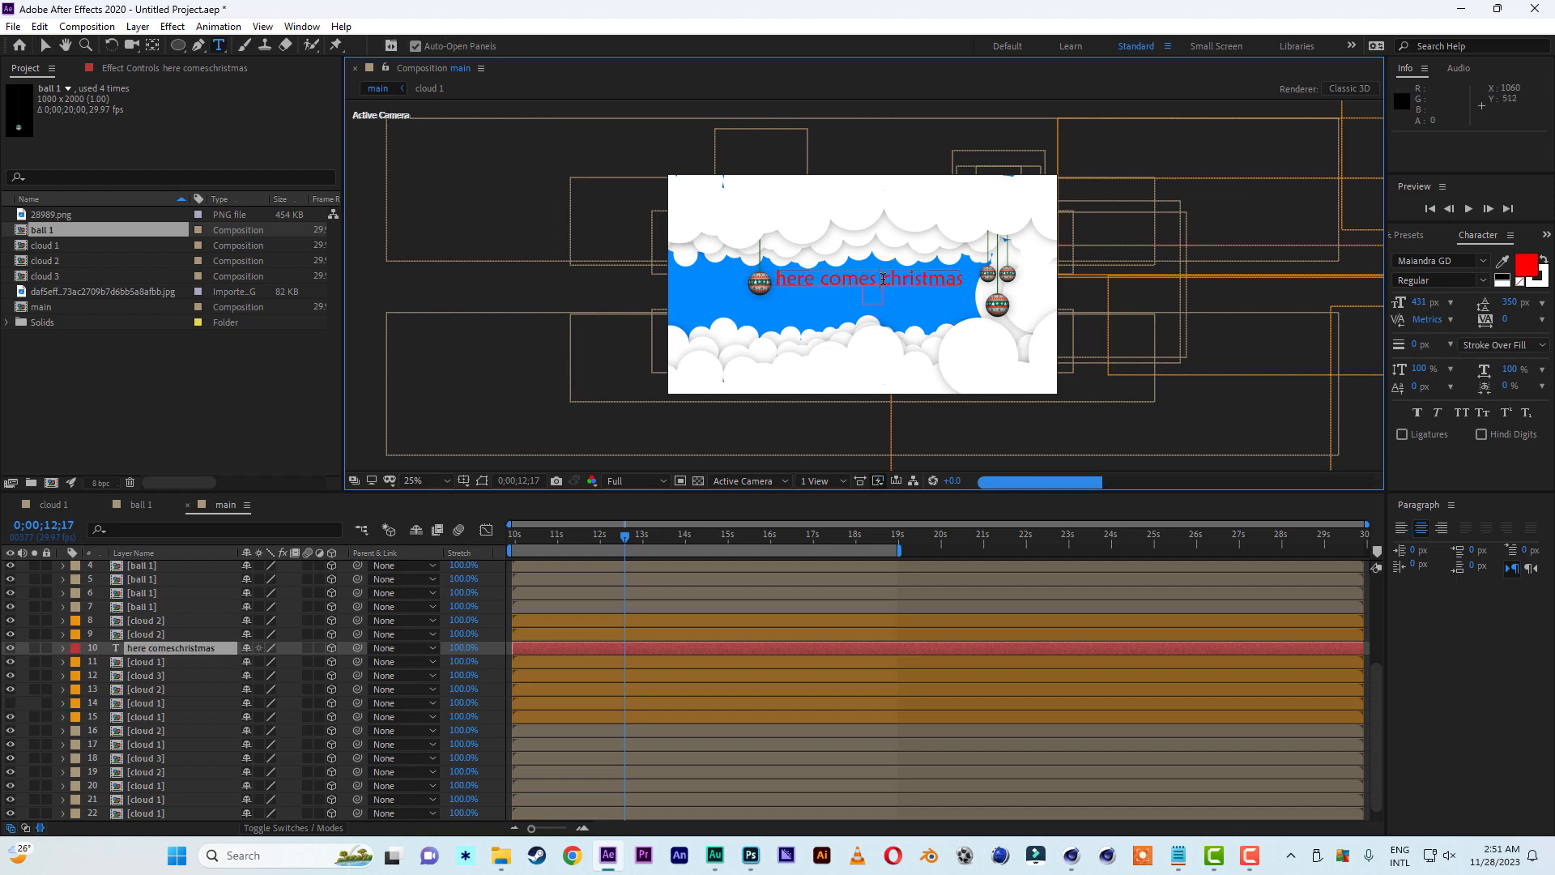
{"action": "left_click", "coordinate": [883, 279]}
{"action": "key", "text": "Return"}
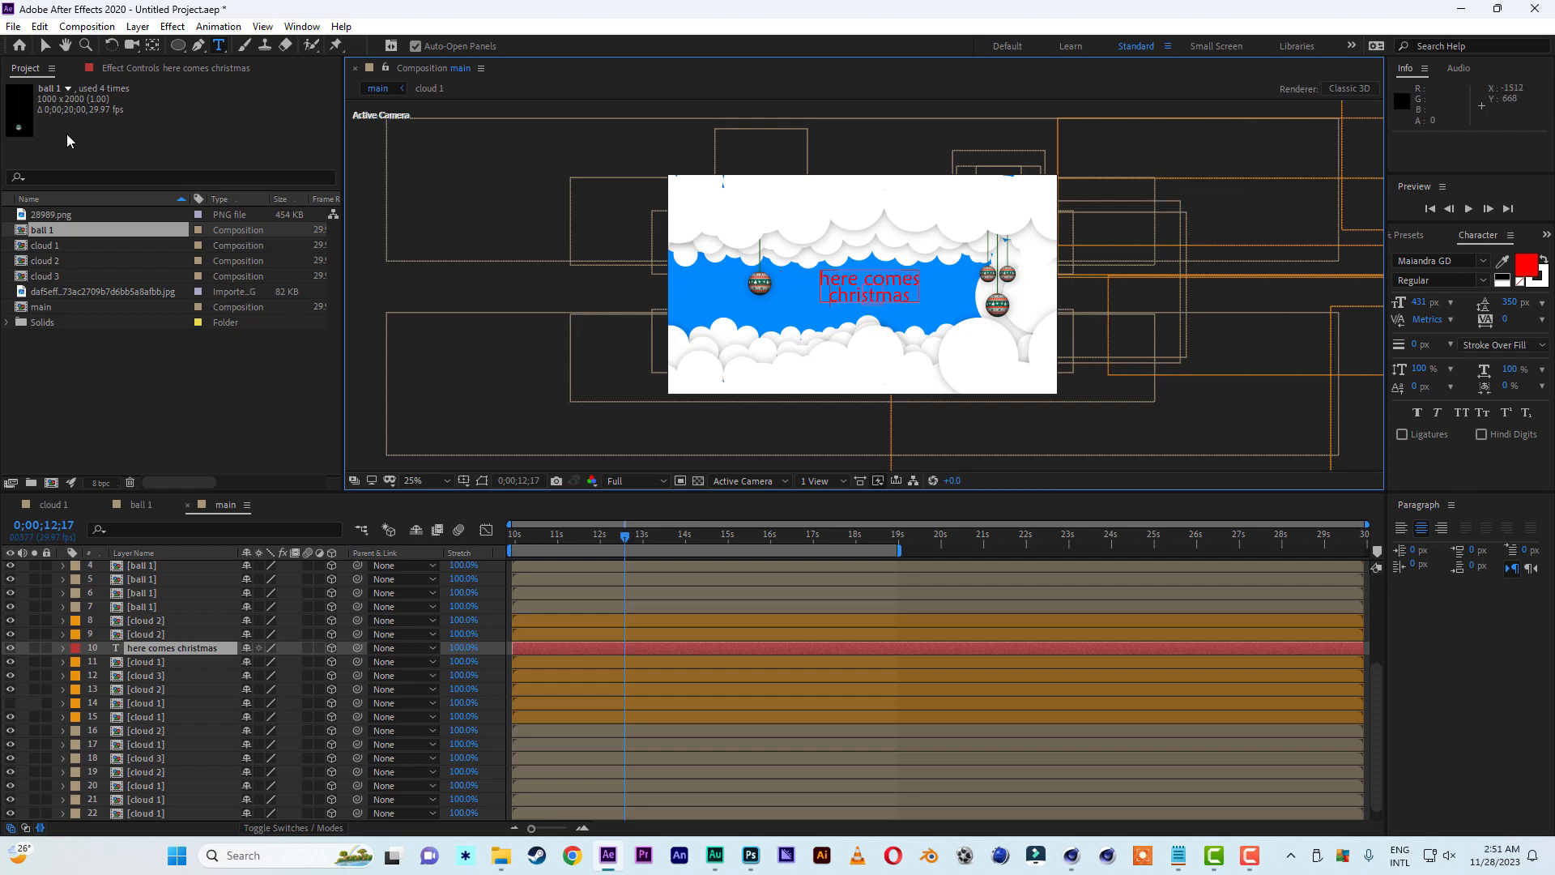
{"action": "left_click", "coordinate": [45, 45]}
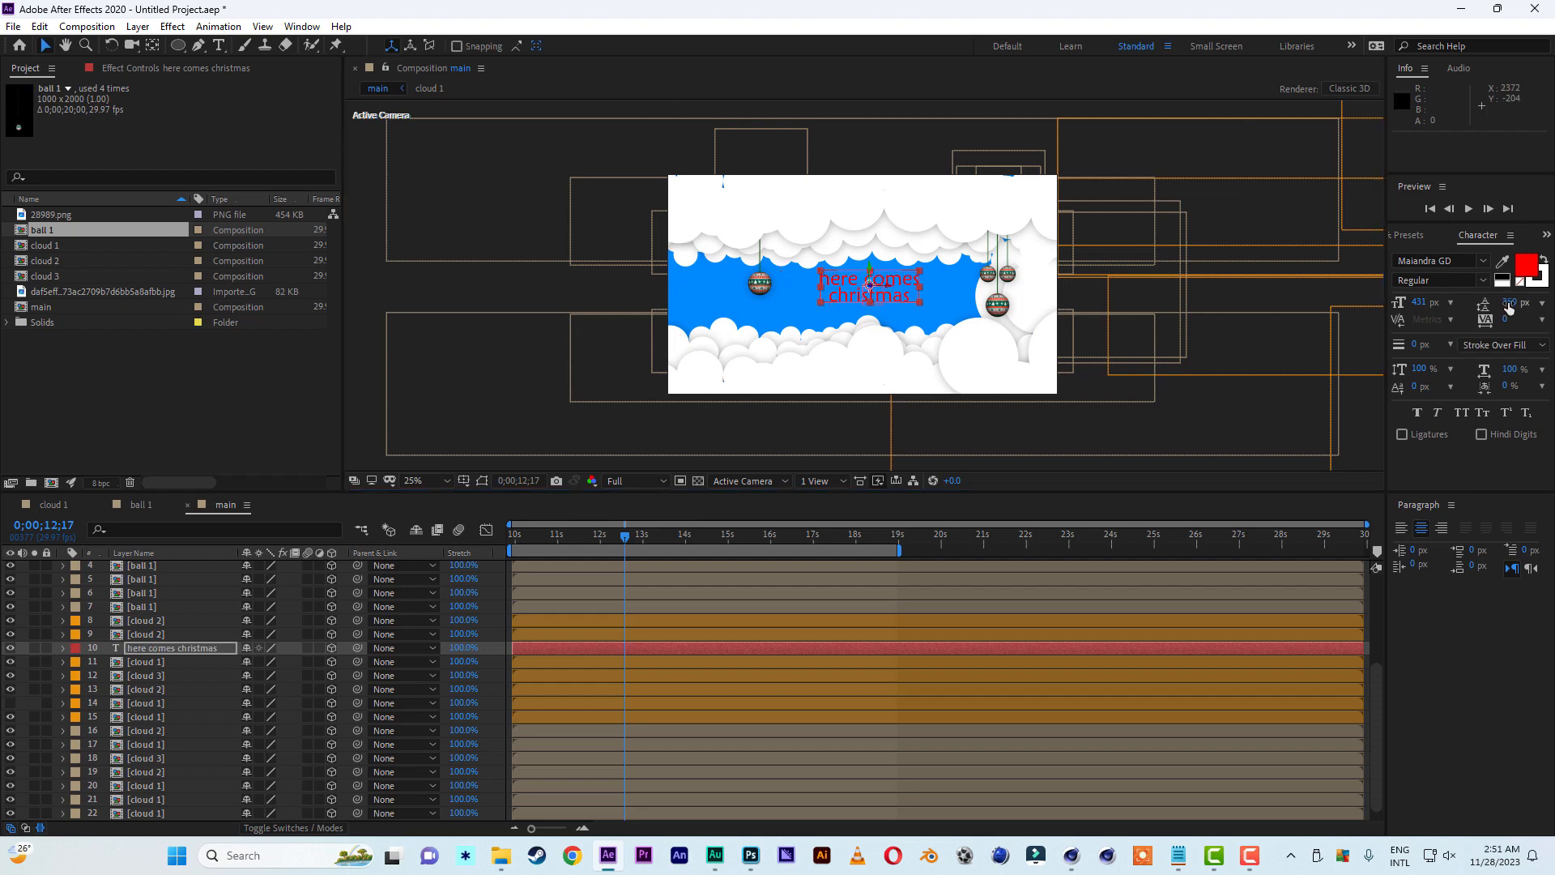
{"action": "left_click_drag", "start_coordinate": [1507, 308], "coordinate": [1526, 302]}
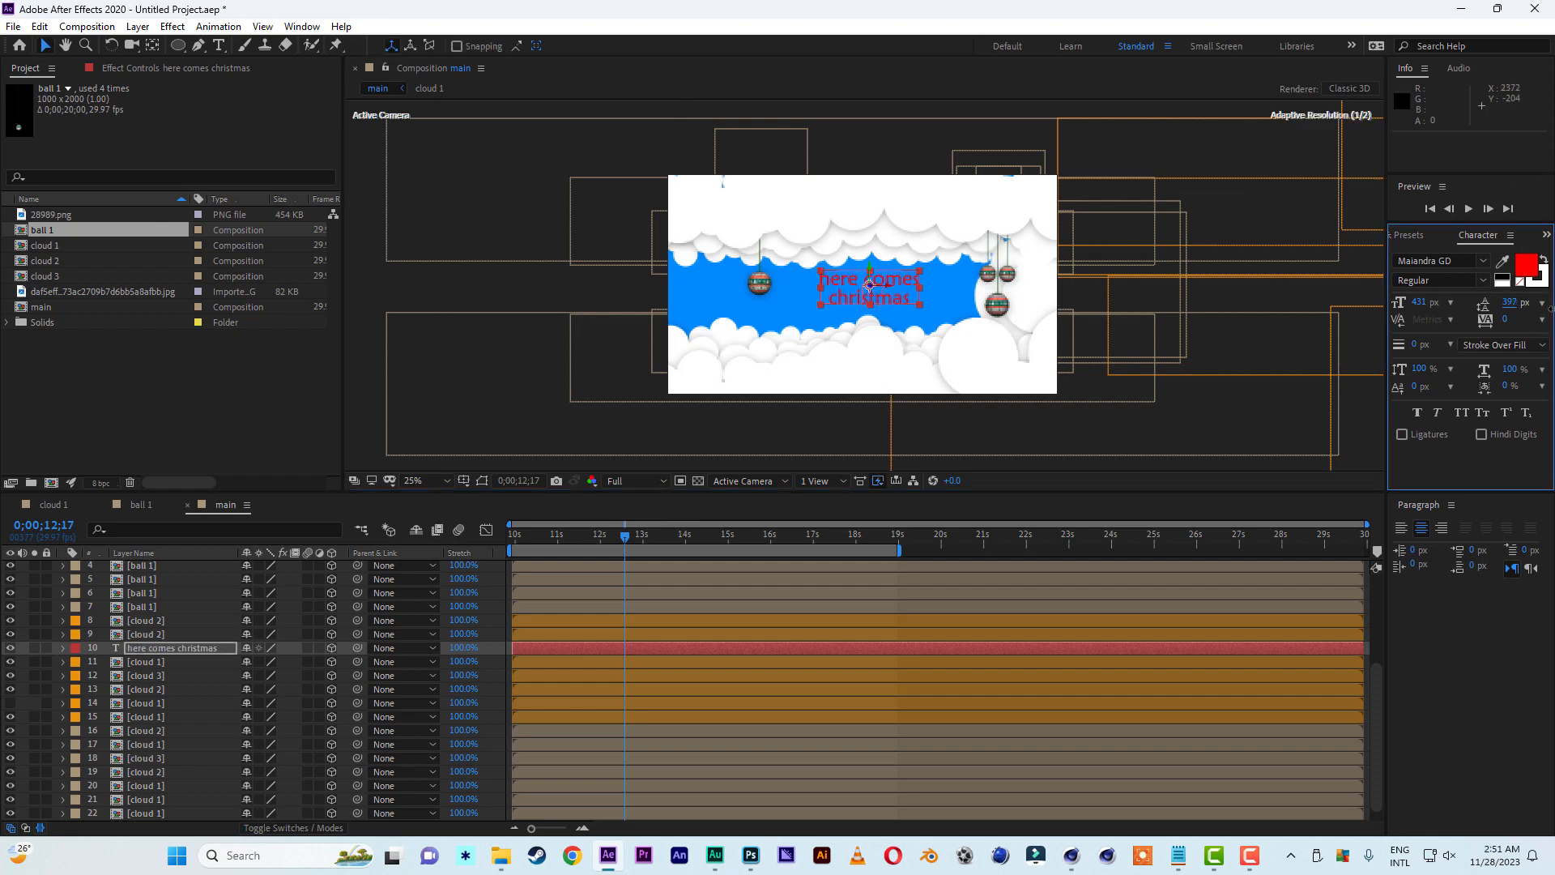
Move the text right to about X 1268, preview the animation, and return to 0;00;12;07 with the text layer selected
{"action": "left_click_drag", "start_coordinate": [890, 288], "coordinate": [931, 291]}
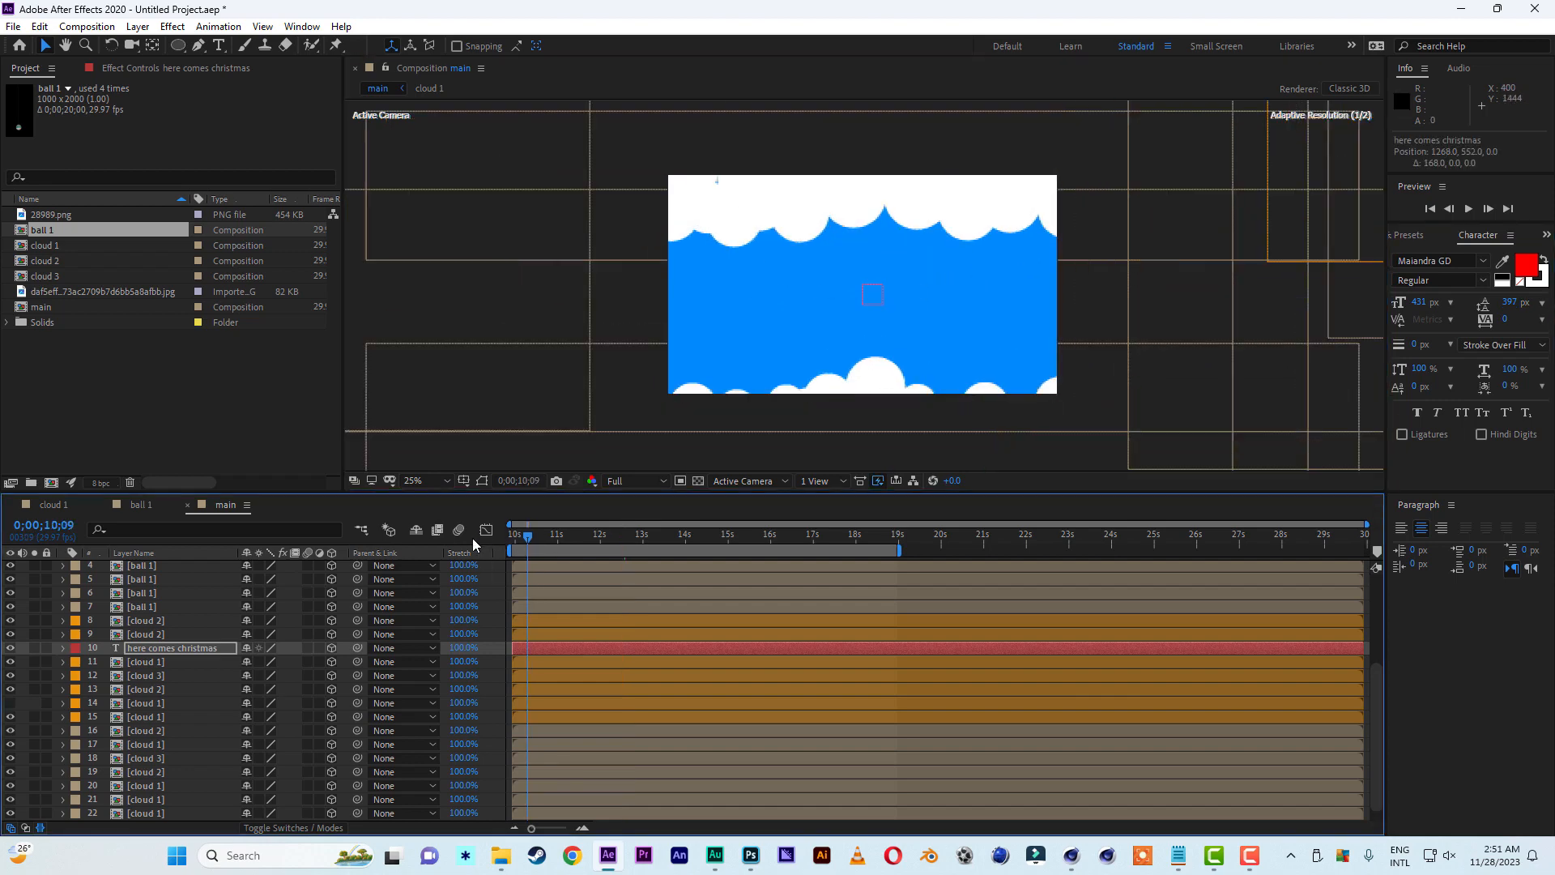
{"action": "left_click", "coordinate": [1468, 208]}
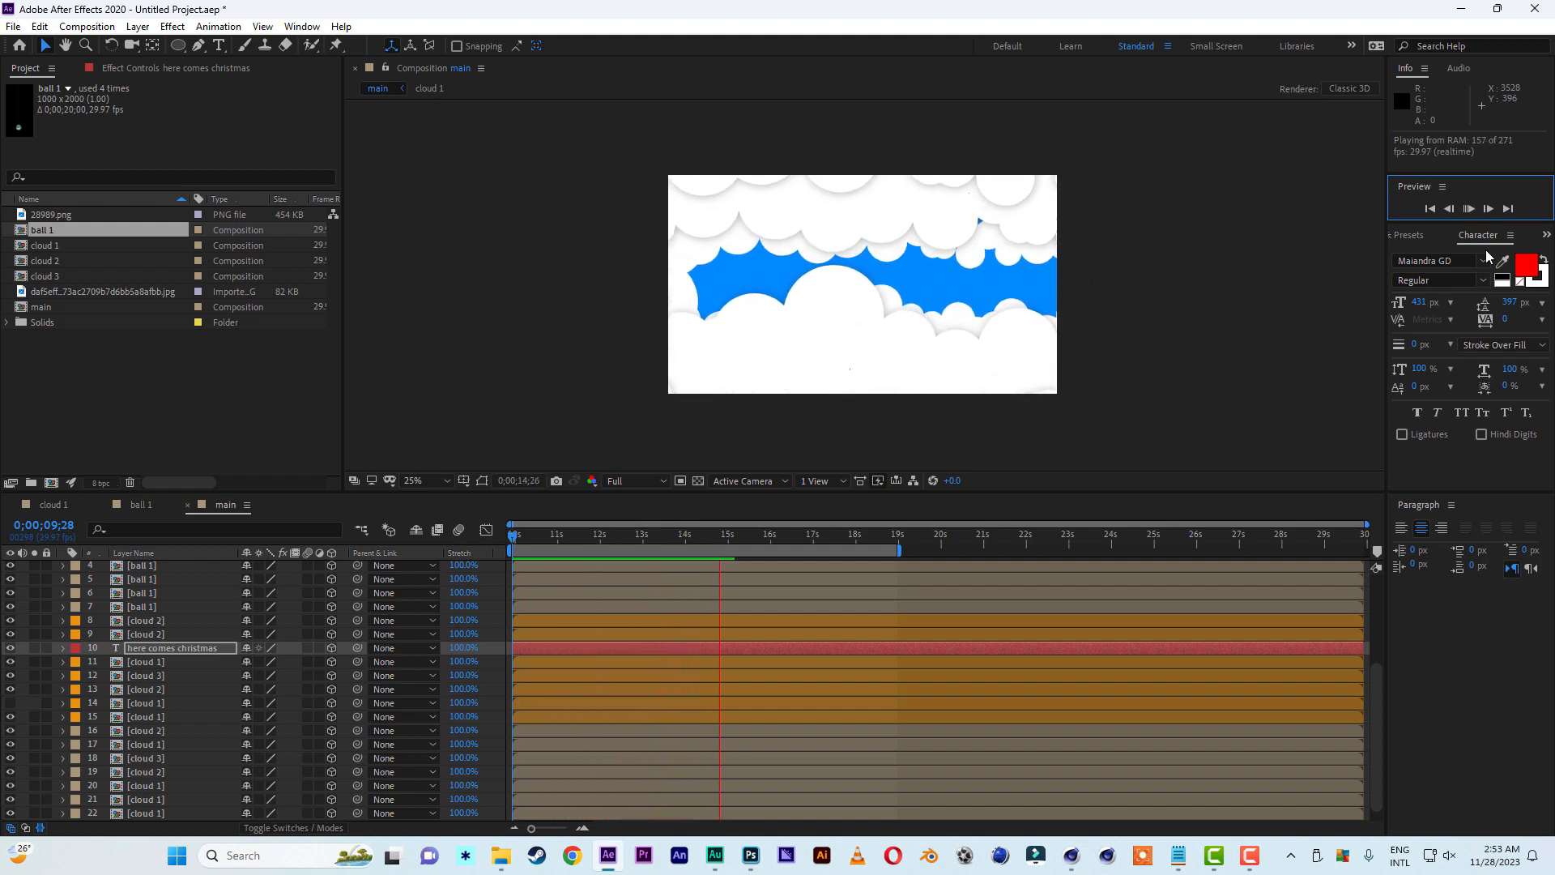
{"action": "left_click_drag", "start_coordinate": [727, 543], "coordinate": [610, 546]}
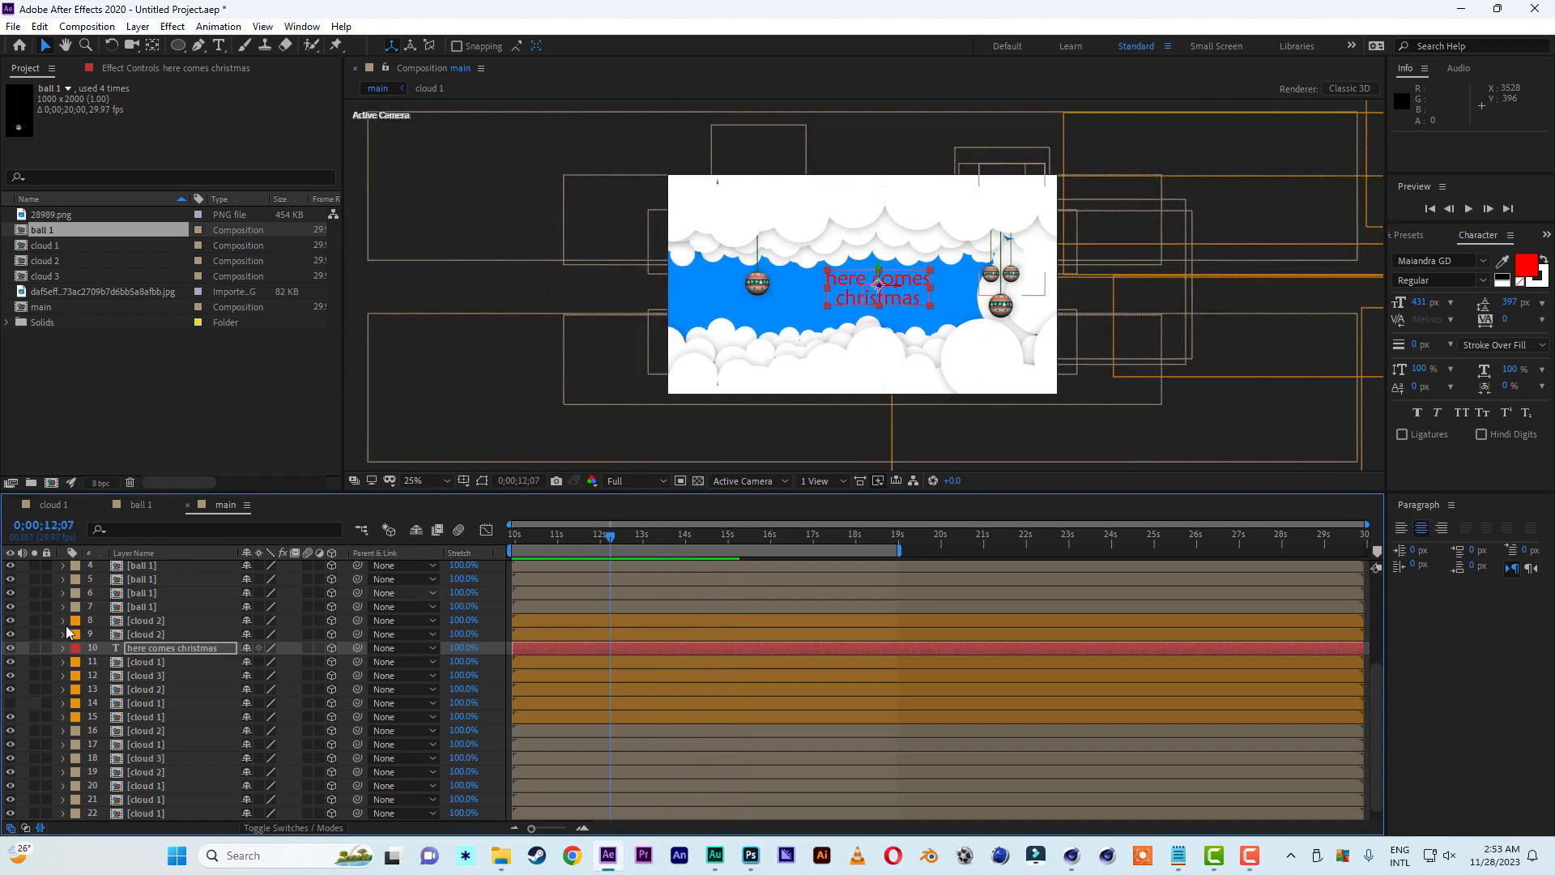
{"action": "left_click", "coordinate": [165, 646]}
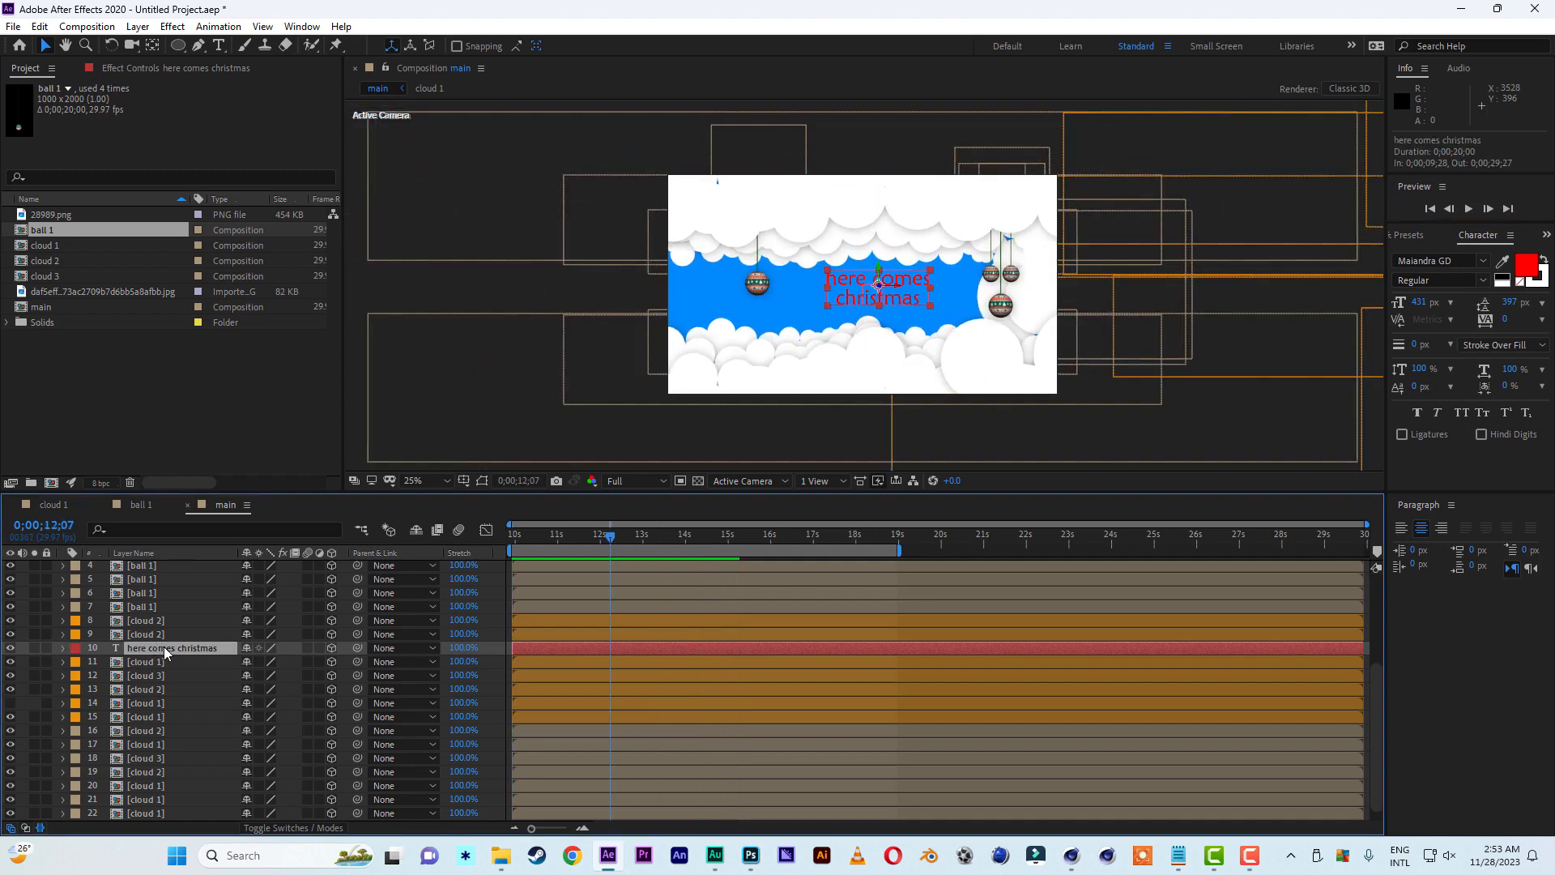
Duplicate the "here comes christmas" text and move the copy right along the camera flight to about X 23508, centred in view at 0;00;14;11
{"action": "key", "text": "ctrl+d"}
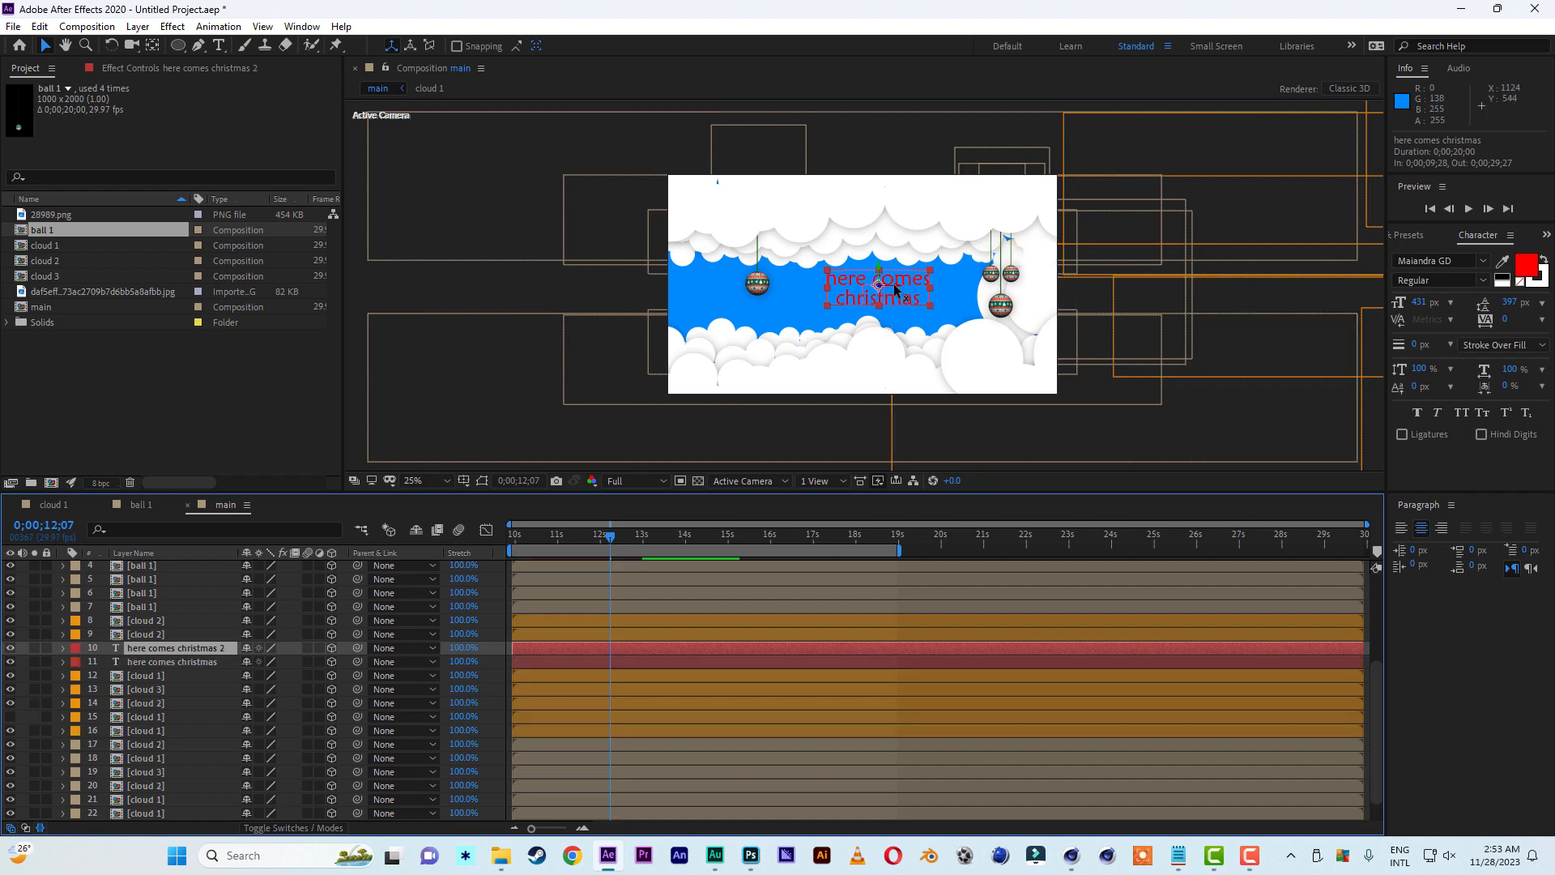
{"action": "left_click_drag", "start_coordinate": [892, 284], "coordinate": [1110, 298]}
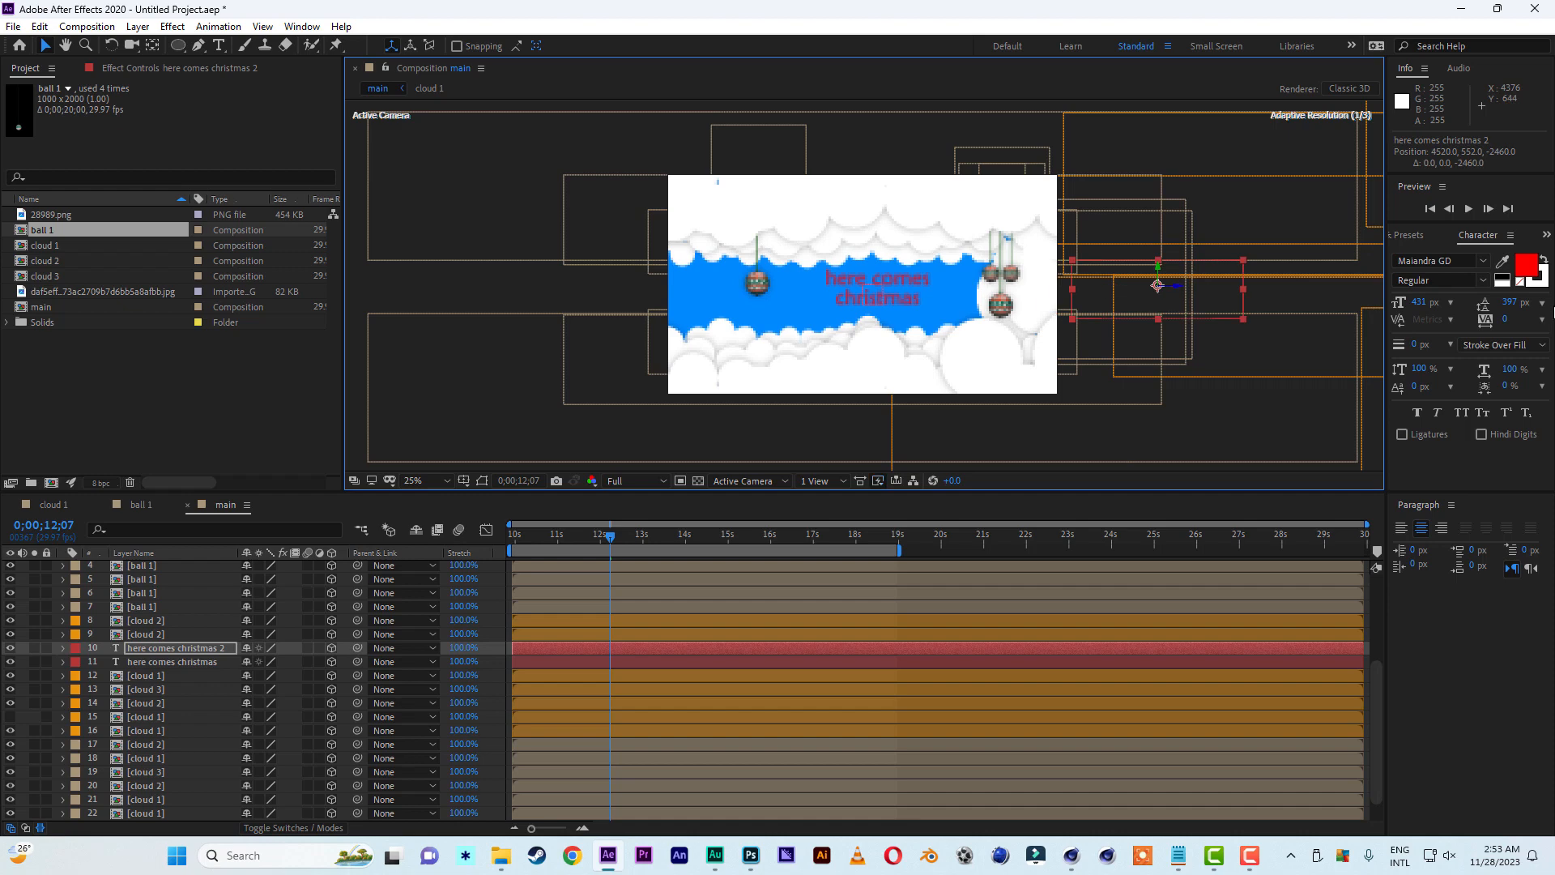
{"action": "left_click", "coordinate": [646, 536]}
{"action": "mouse_move", "coordinate": [646, 535]}
{"action": "left_mouse_down"}
{"action": "mouse_move", "coordinate": [668, 535]}
{"action": "mouse_move", "coordinate": [655, 535]}
{"action": "left_mouse_up"}
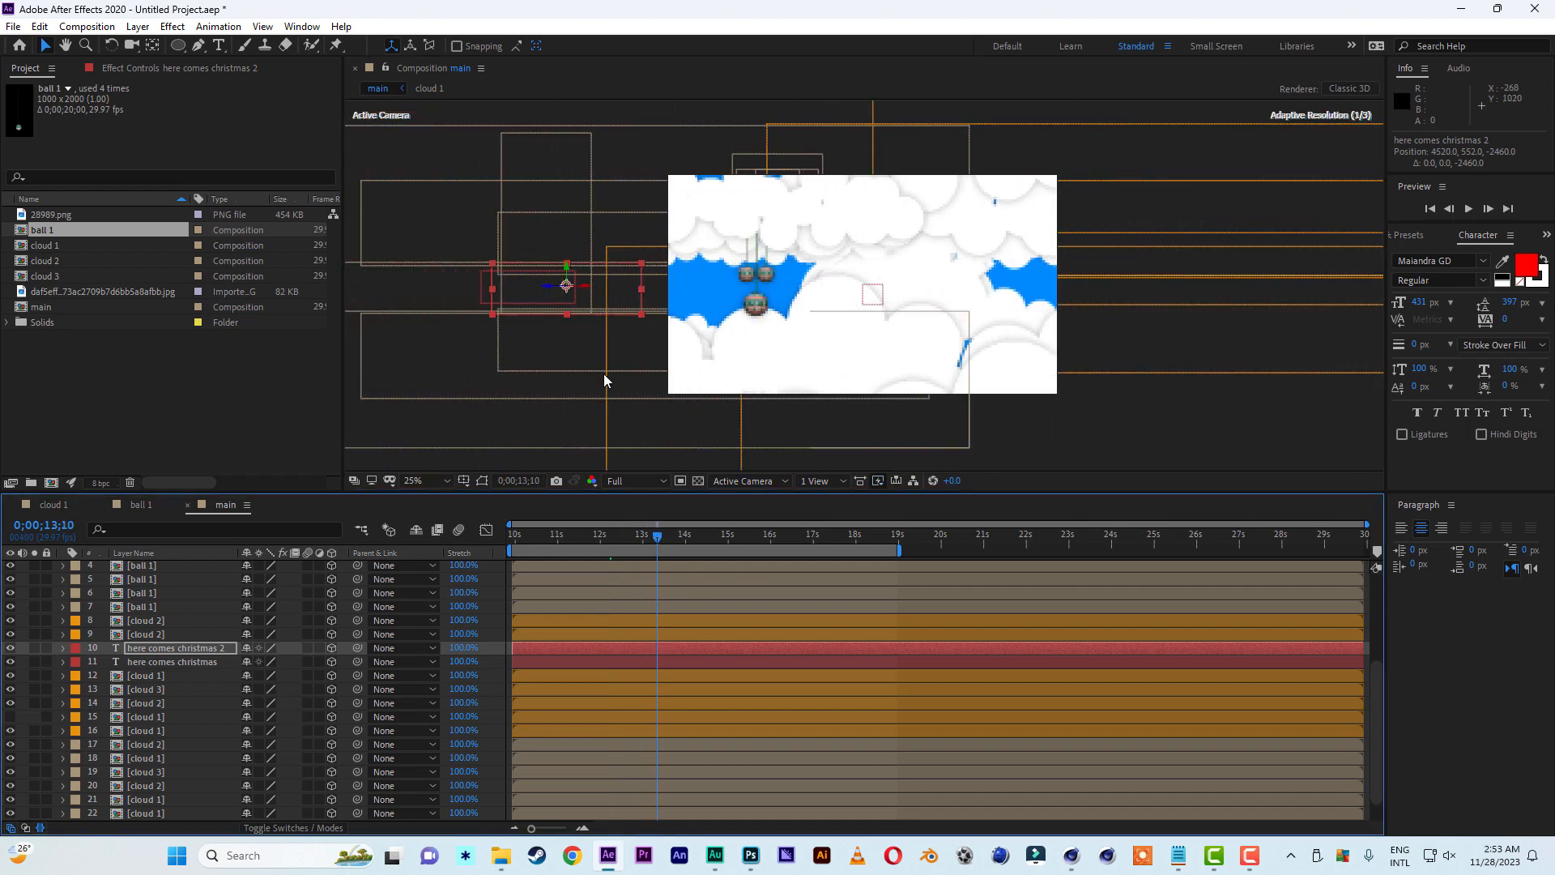
{"action": "left_click_drag", "start_coordinate": [591, 285], "coordinate": [1148, 292]}
{"action": "left_click", "coordinate": [670, 536]}
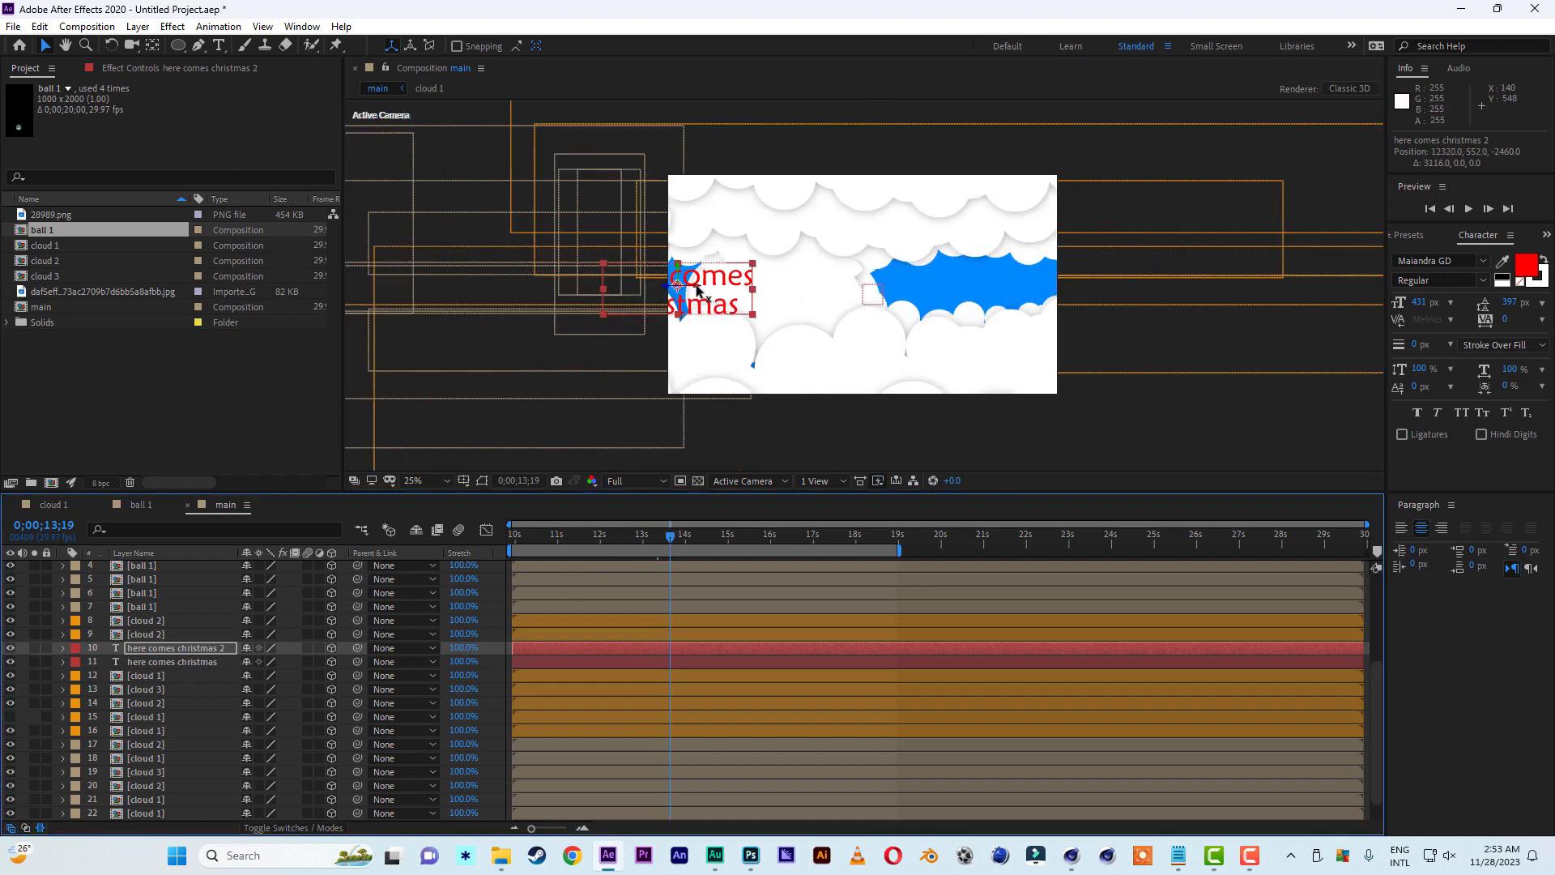
{"action": "left_click_drag", "start_coordinate": [697, 287], "coordinate": [999, 287]}
{"action": "left_click", "coordinate": [685, 537]}
{"action": "left_click_drag", "start_coordinate": [501, 286], "coordinate": [908, 287]}
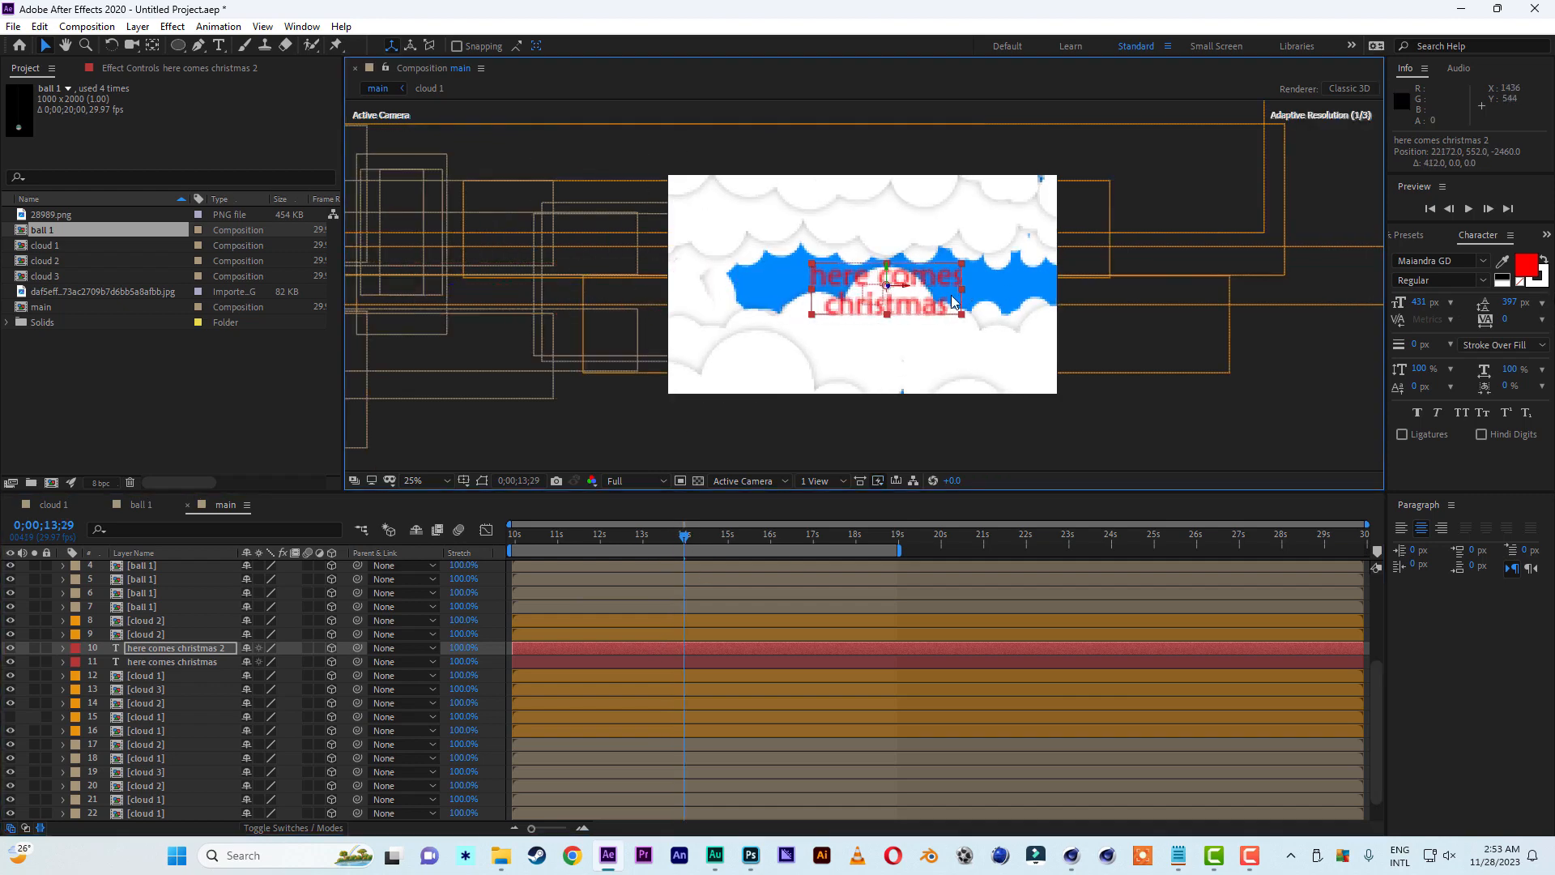
{"action": "left_click", "coordinate": [700, 536]}
{"action": "left_click_drag", "start_coordinate": [800, 287], "coordinate": [900, 287]}
Change the duplicated text to "celebarate with us"
{"action": "double_click", "coordinate": [940, 285]}
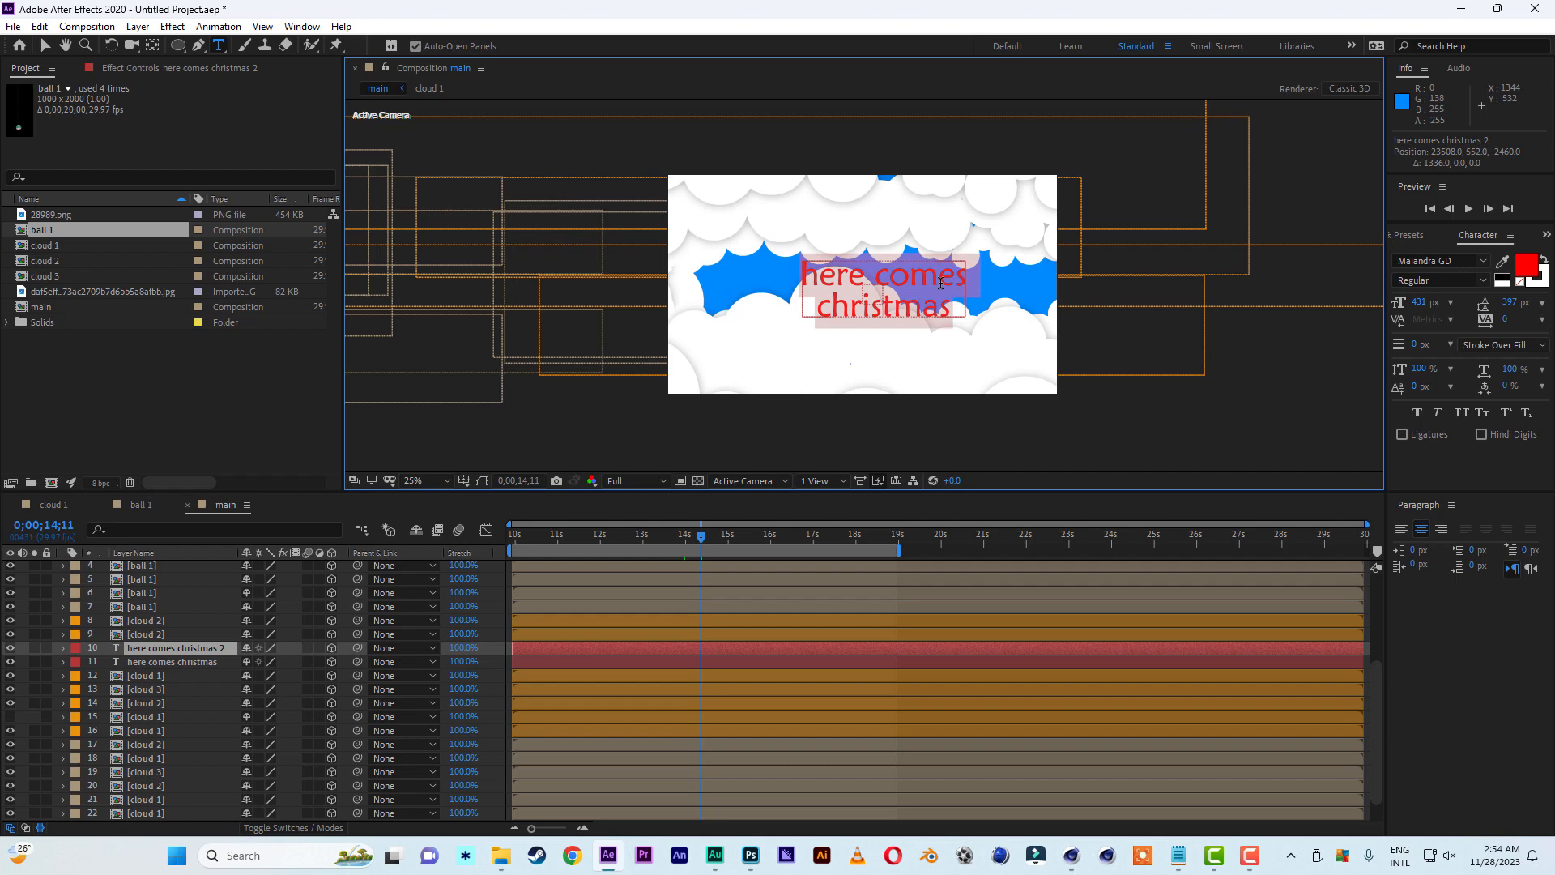
{"action": "type", "text": "cele"}
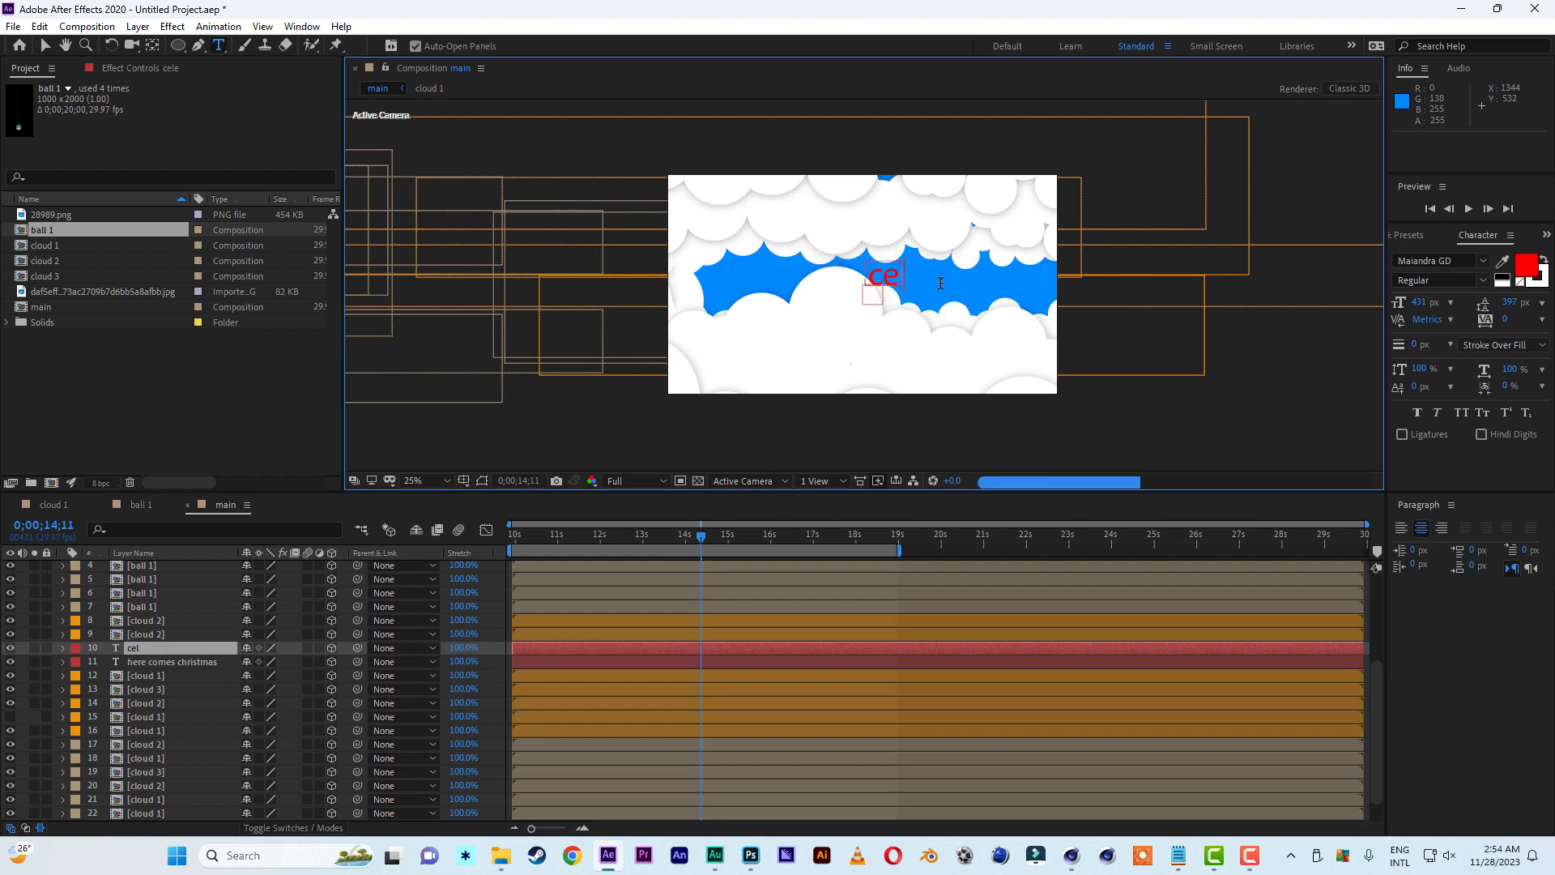
{"action": "type", "text": "barate"}
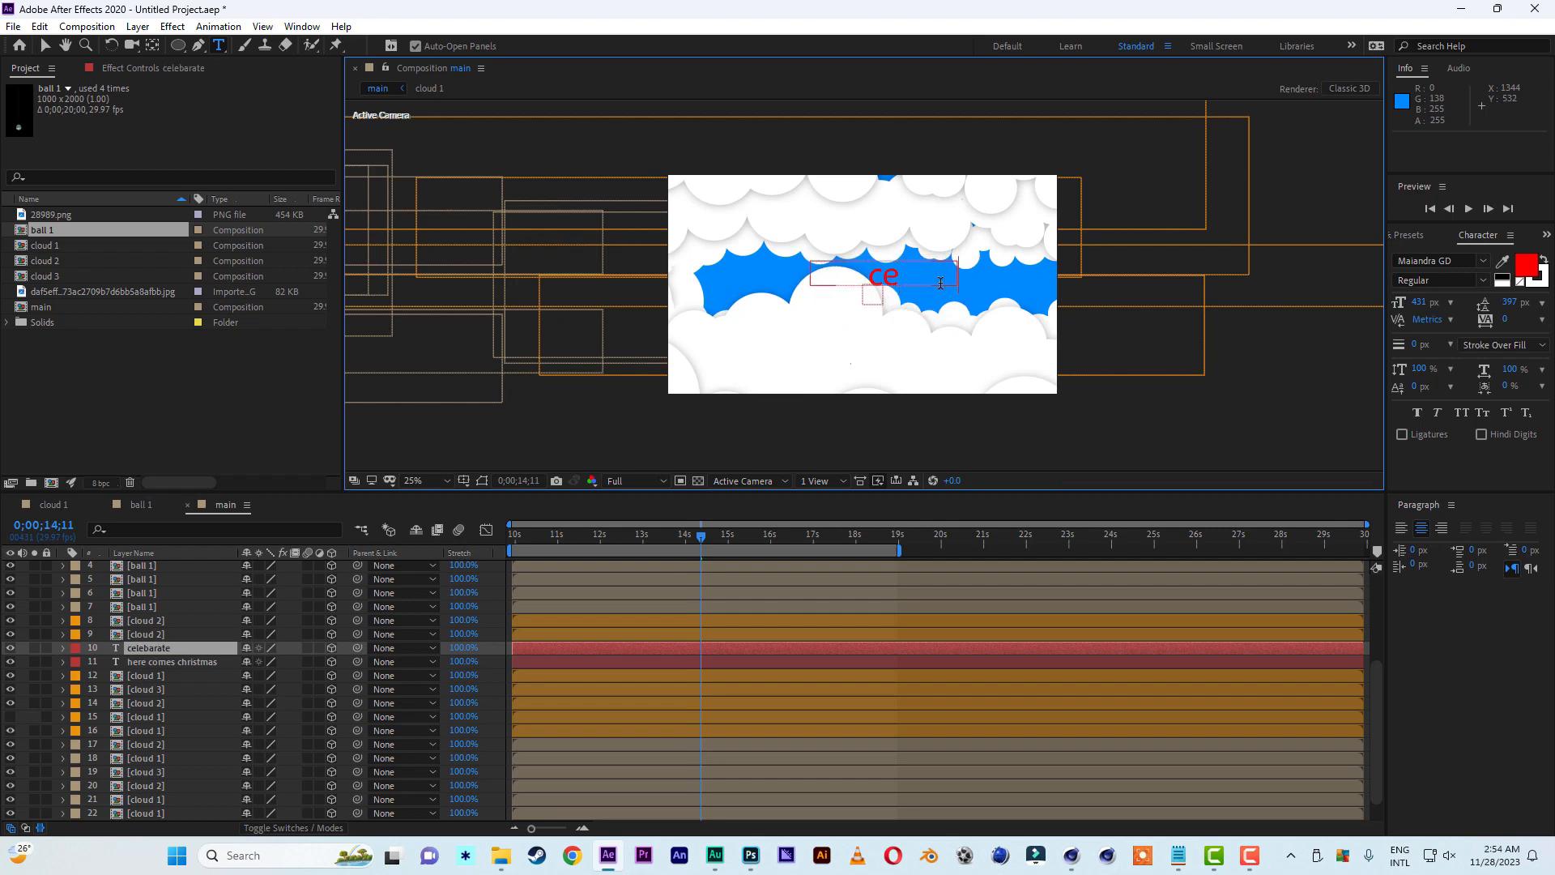
{"action": "type", "text": " with us"}
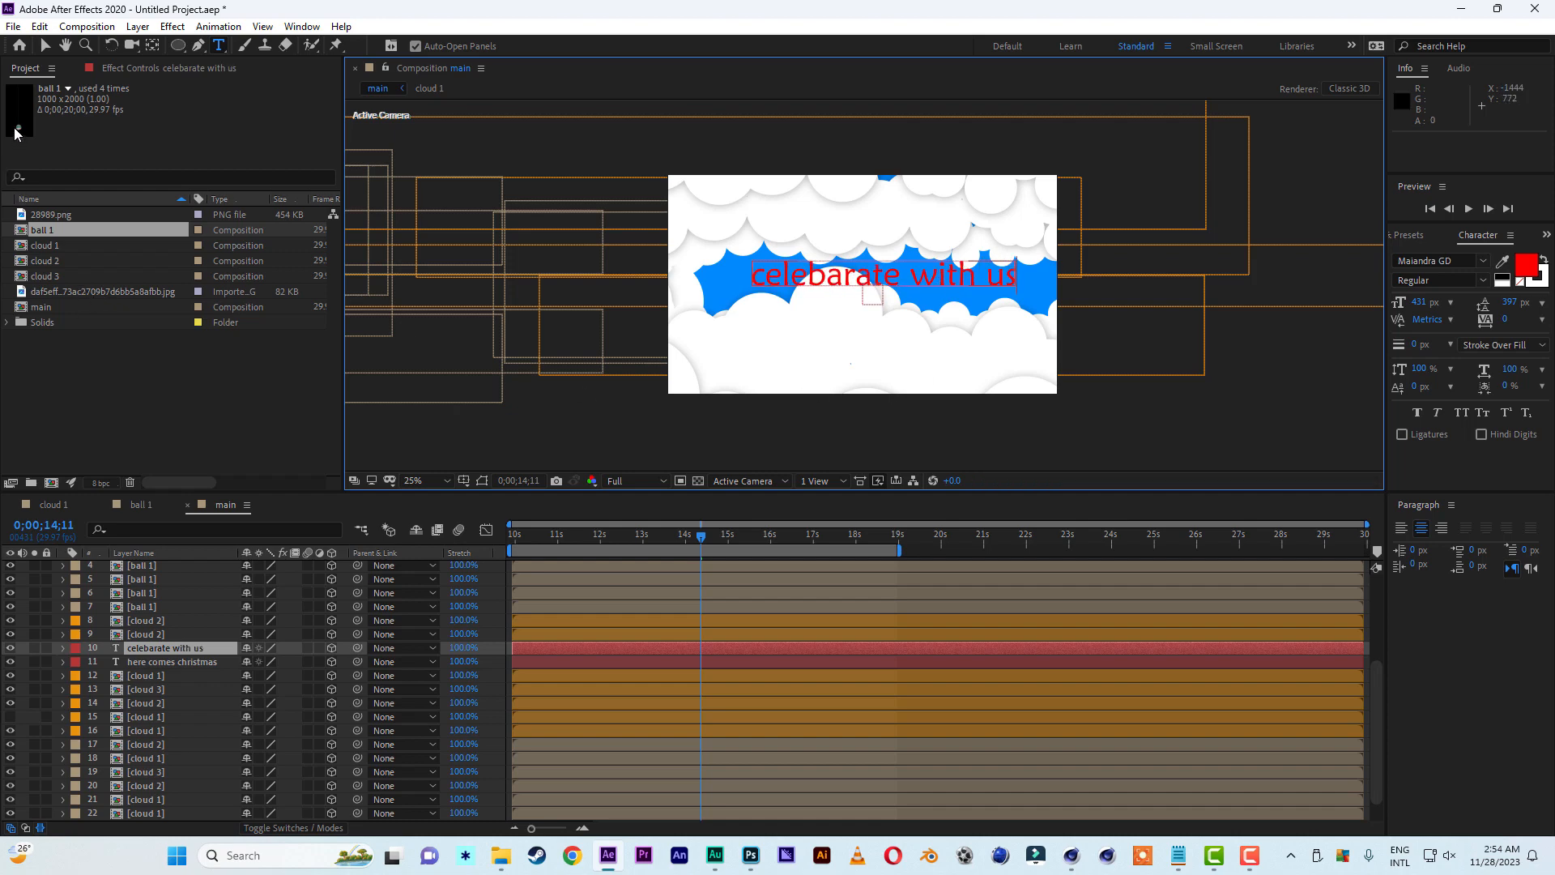
{"action": "left_click", "coordinate": [45, 47]}
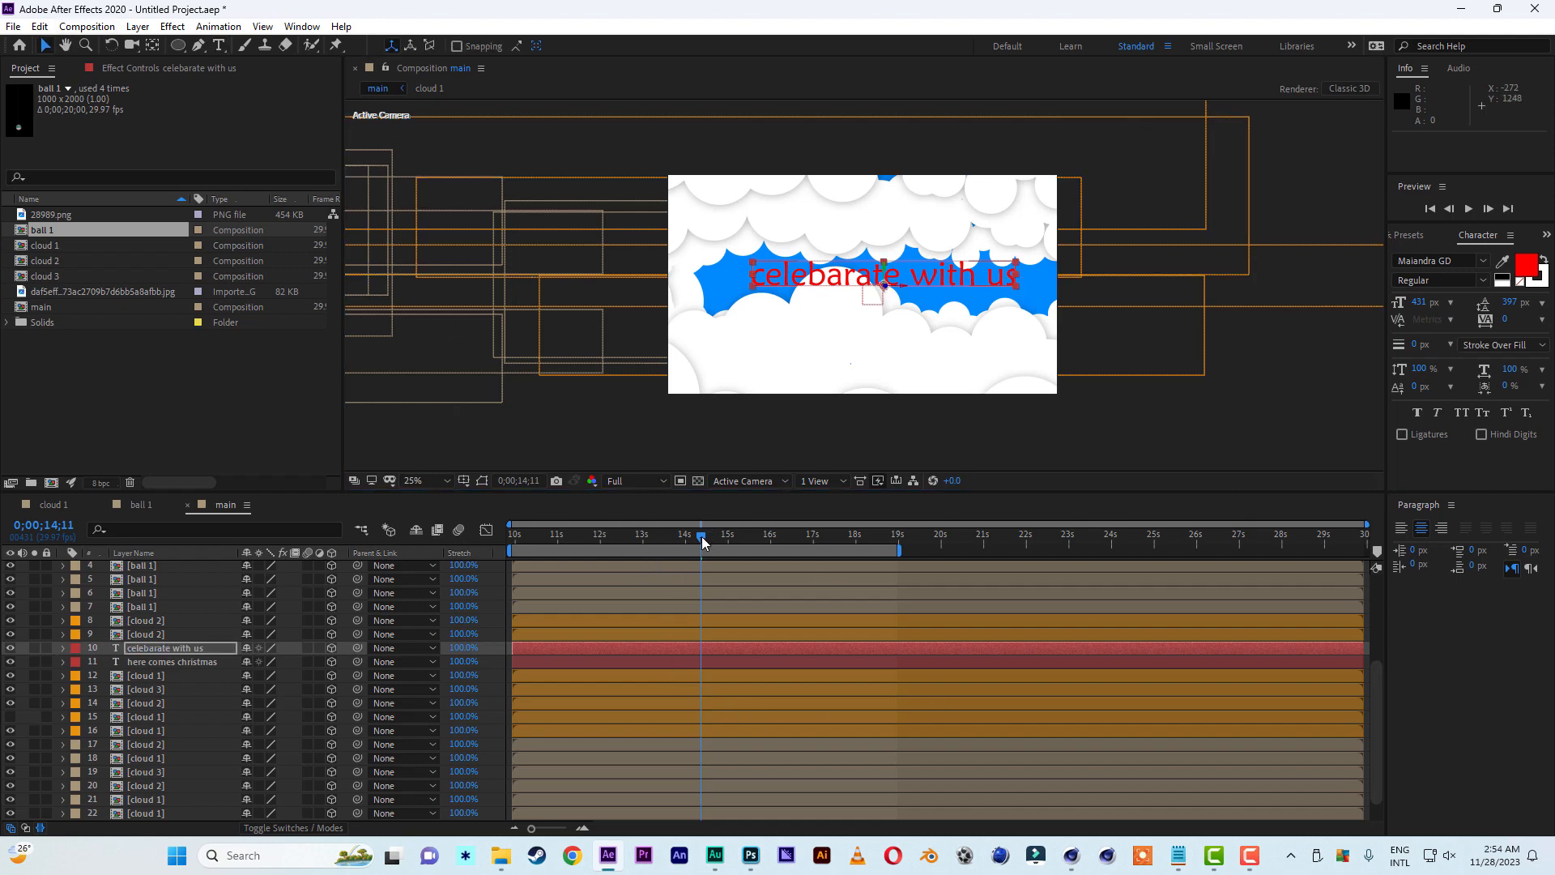
Push the "celebarate with us" text back in depth to about Z -976 and shift it left to about X 23348, checking around 0;00;15;25
{"action": "left_click_drag", "start_coordinate": [702, 542], "coordinate": [733, 539]}
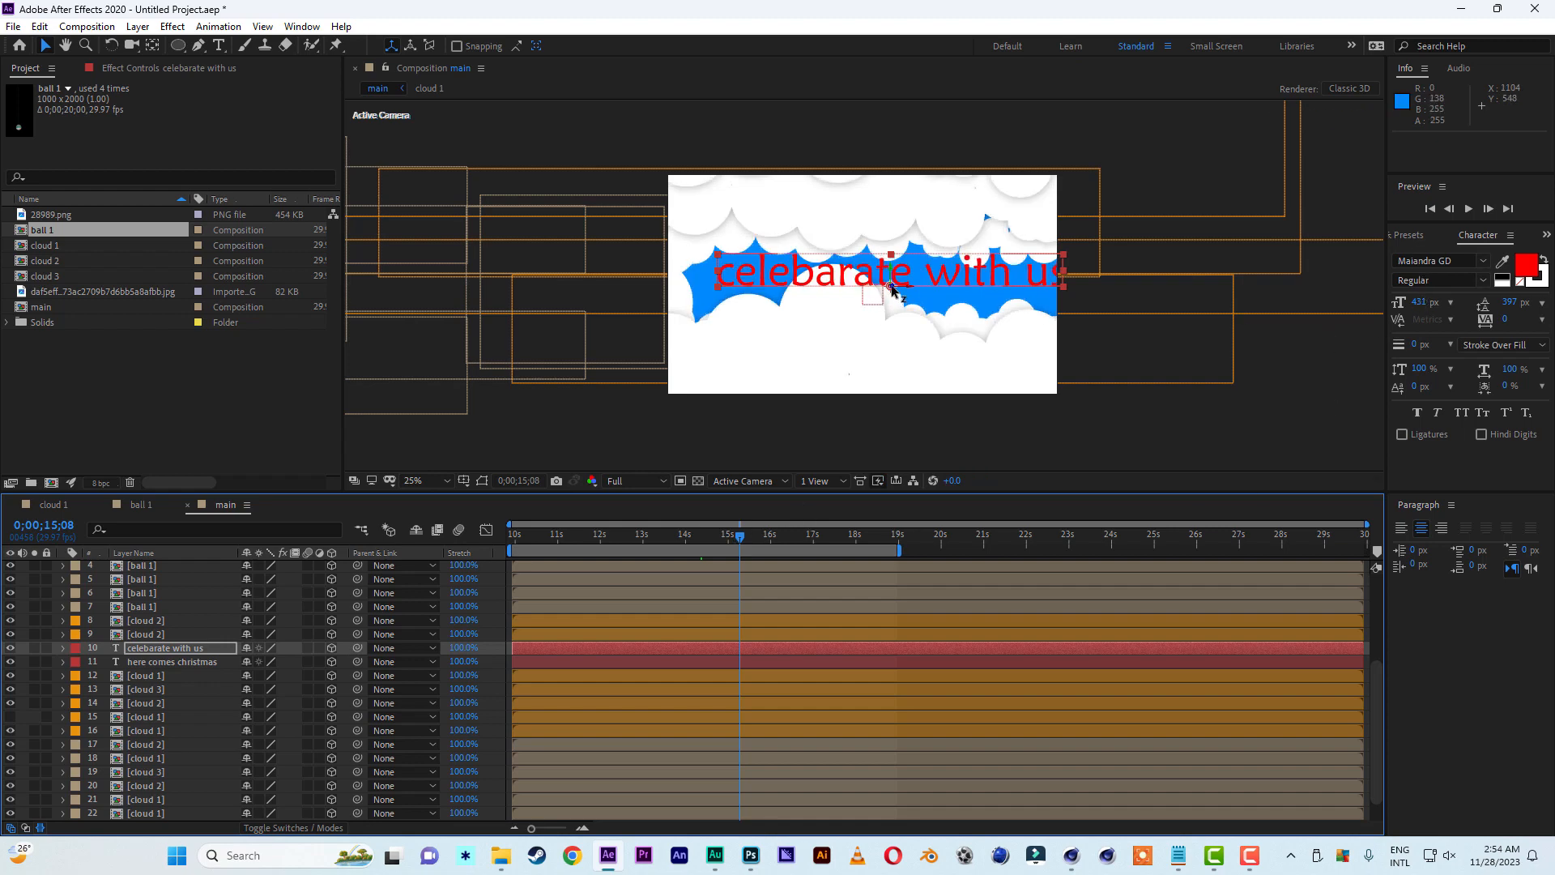
{"action": "left_click_drag", "start_coordinate": [890, 288], "coordinate": [757, 430]}
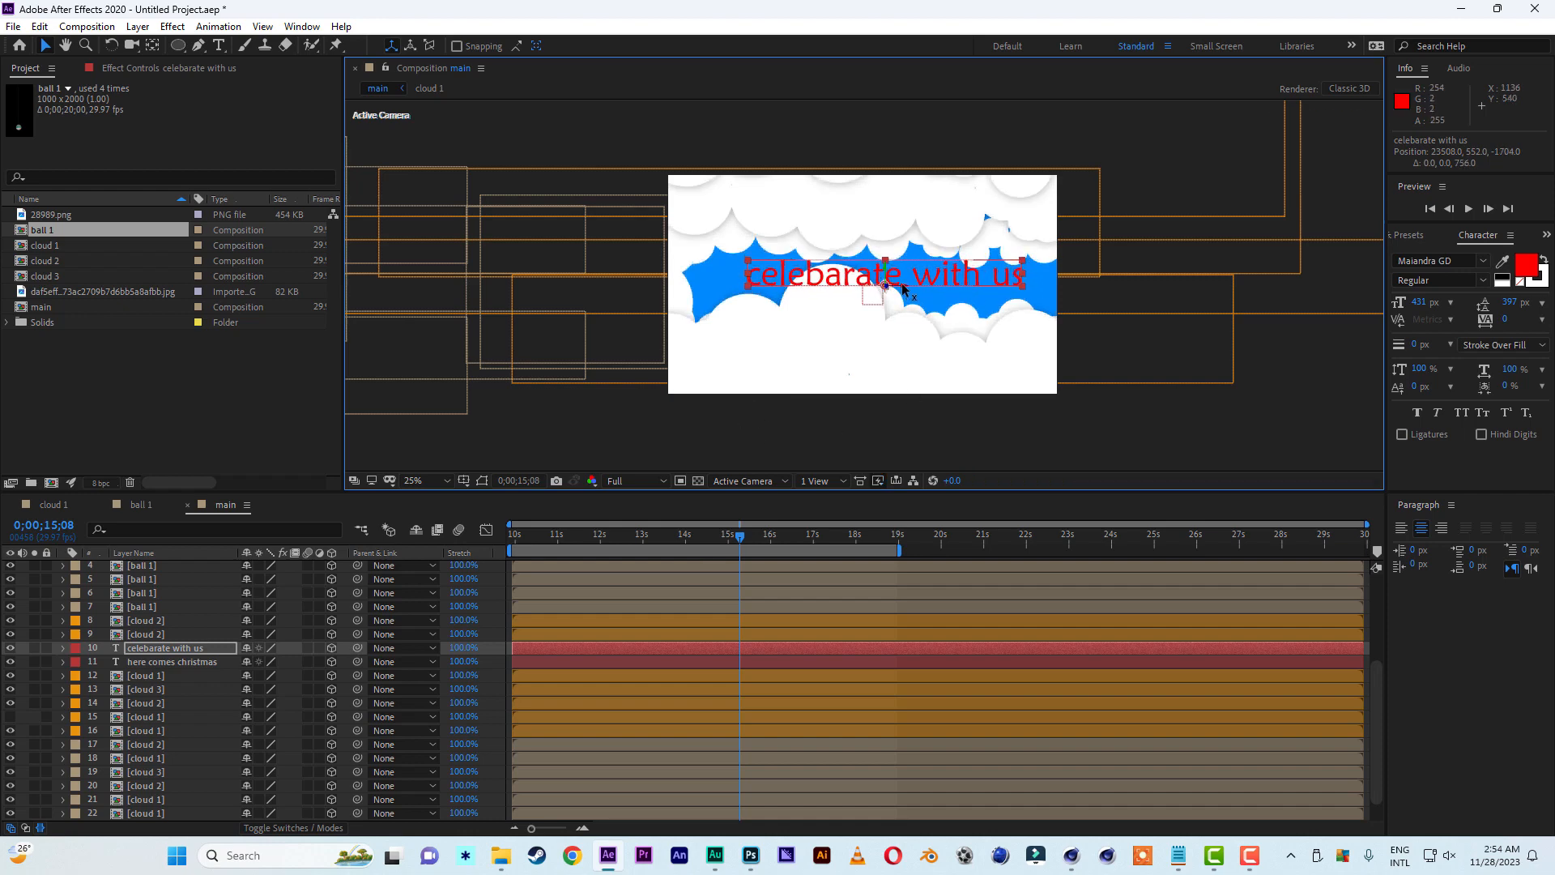
{"action": "left_click_drag", "start_coordinate": [906, 290], "coordinate": [886, 300]}
{"action": "mouse_move", "coordinate": [747, 541]}
{"action": "left_mouse_down"}
{"action": "mouse_move", "coordinate": [779, 547]}
{"action": "mouse_move", "coordinate": [762, 553]}
{"action": "left_mouse_up"}
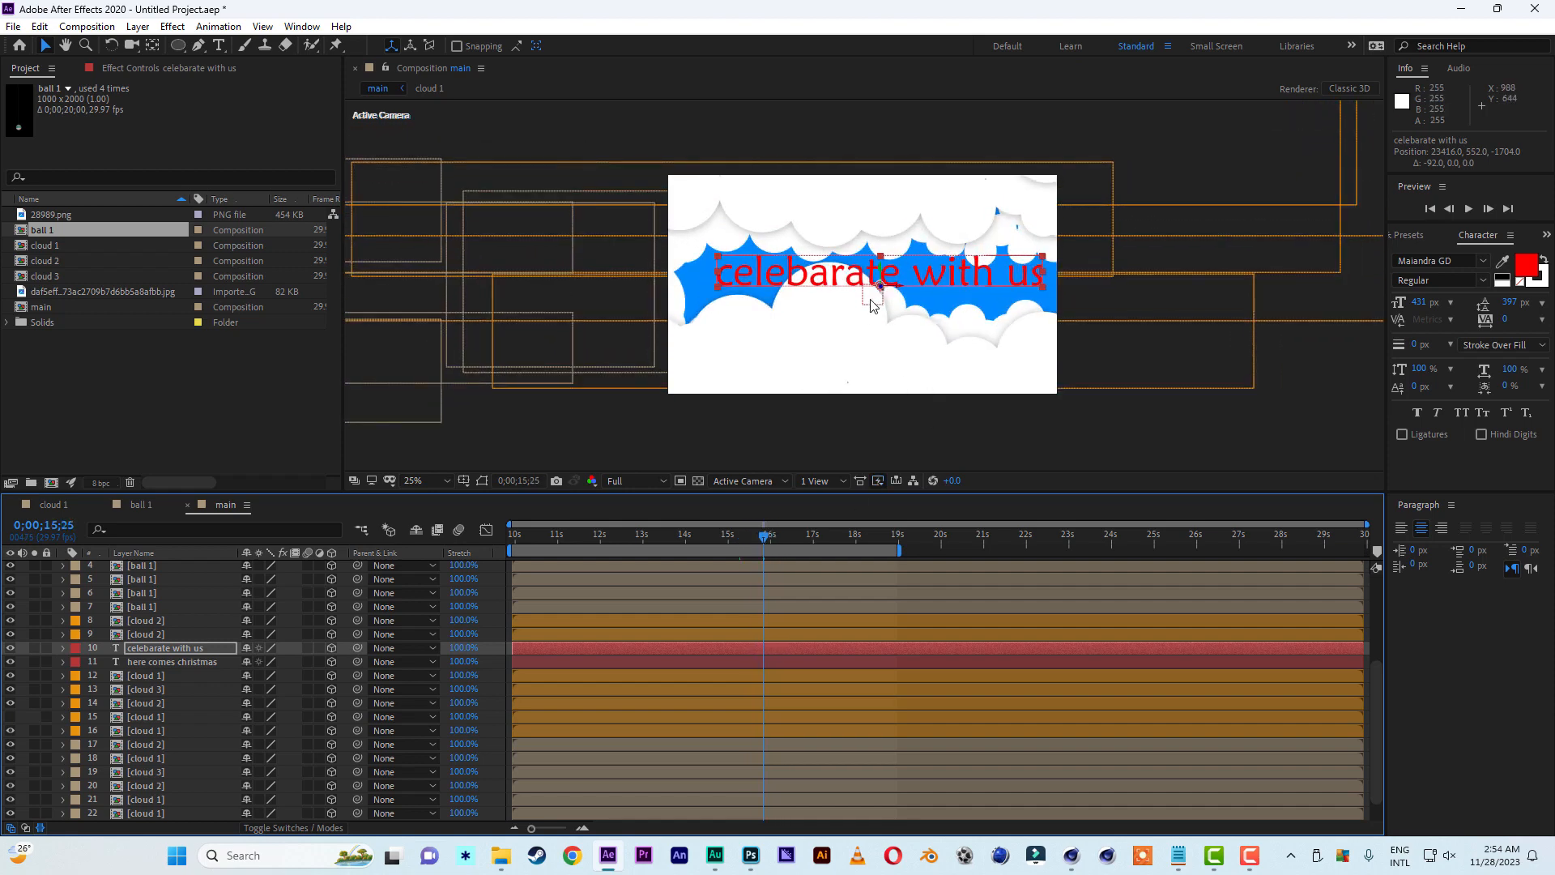
{"action": "mouse_move", "coordinate": [877, 293]}
{"action": "left_mouse_down"}
{"action": "mouse_move", "coordinate": [732, 385]}
{"action": "mouse_move", "coordinate": [861, 333]}
{"action": "mouse_move", "coordinate": [939, 258]}
{"action": "mouse_move", "coordinate": [889, 290]}
{"action": "left_mouse_up"}
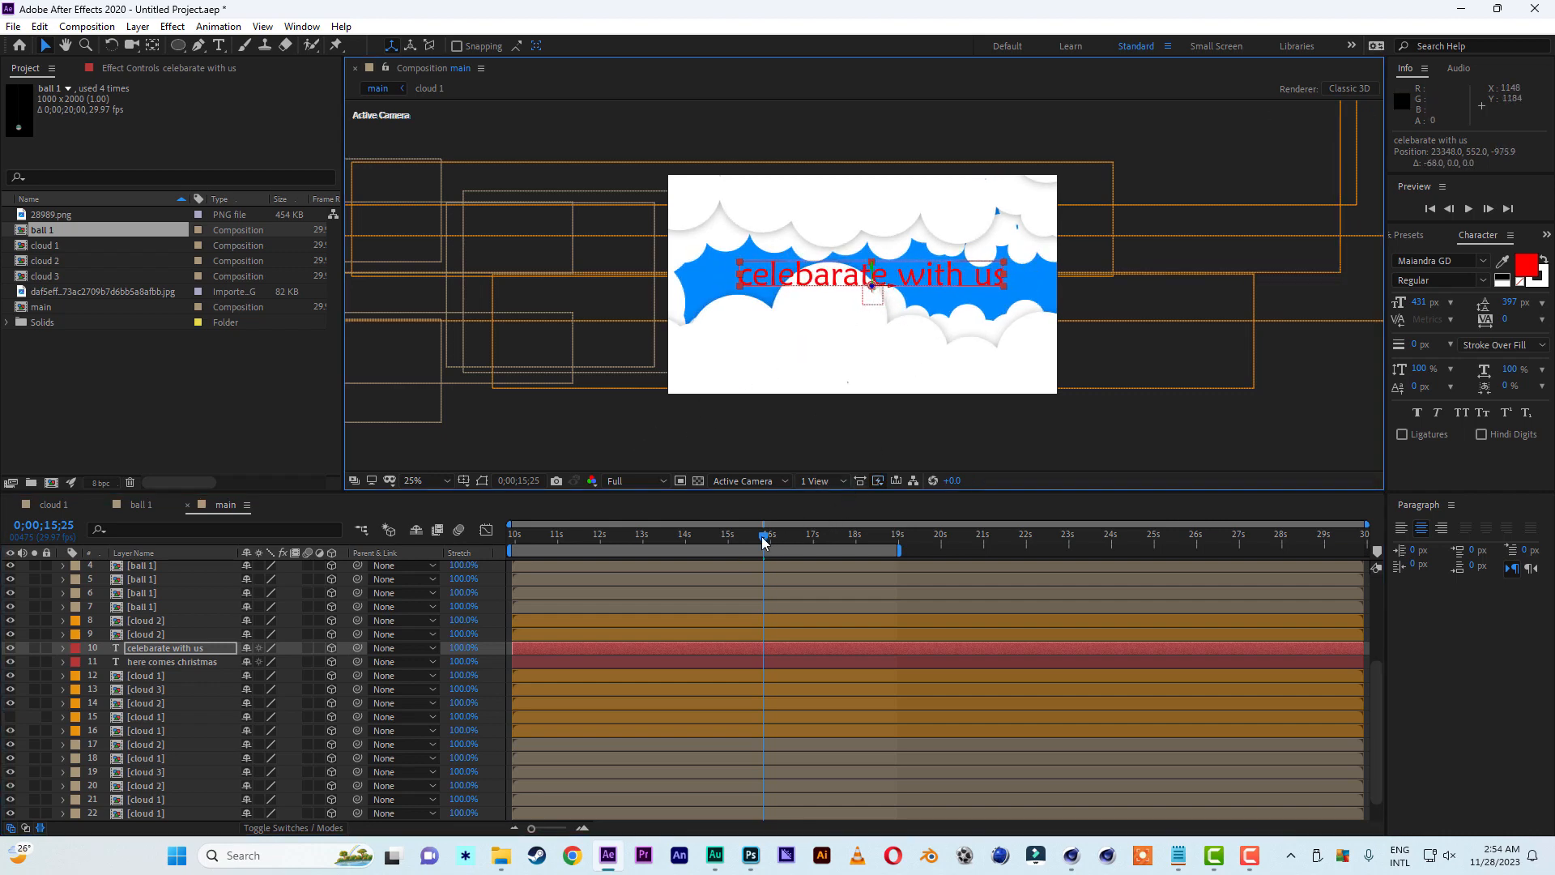
{"action": "mouse_move", "coordinate": [763, 540]}
{"action": "left_mouse_down"}
{"action": "mouse_move", "coordinate": [827, 539]}
{"action": "mouse_move", "coordinate": [738, 541]}
{"action": "left_mouse_up"}
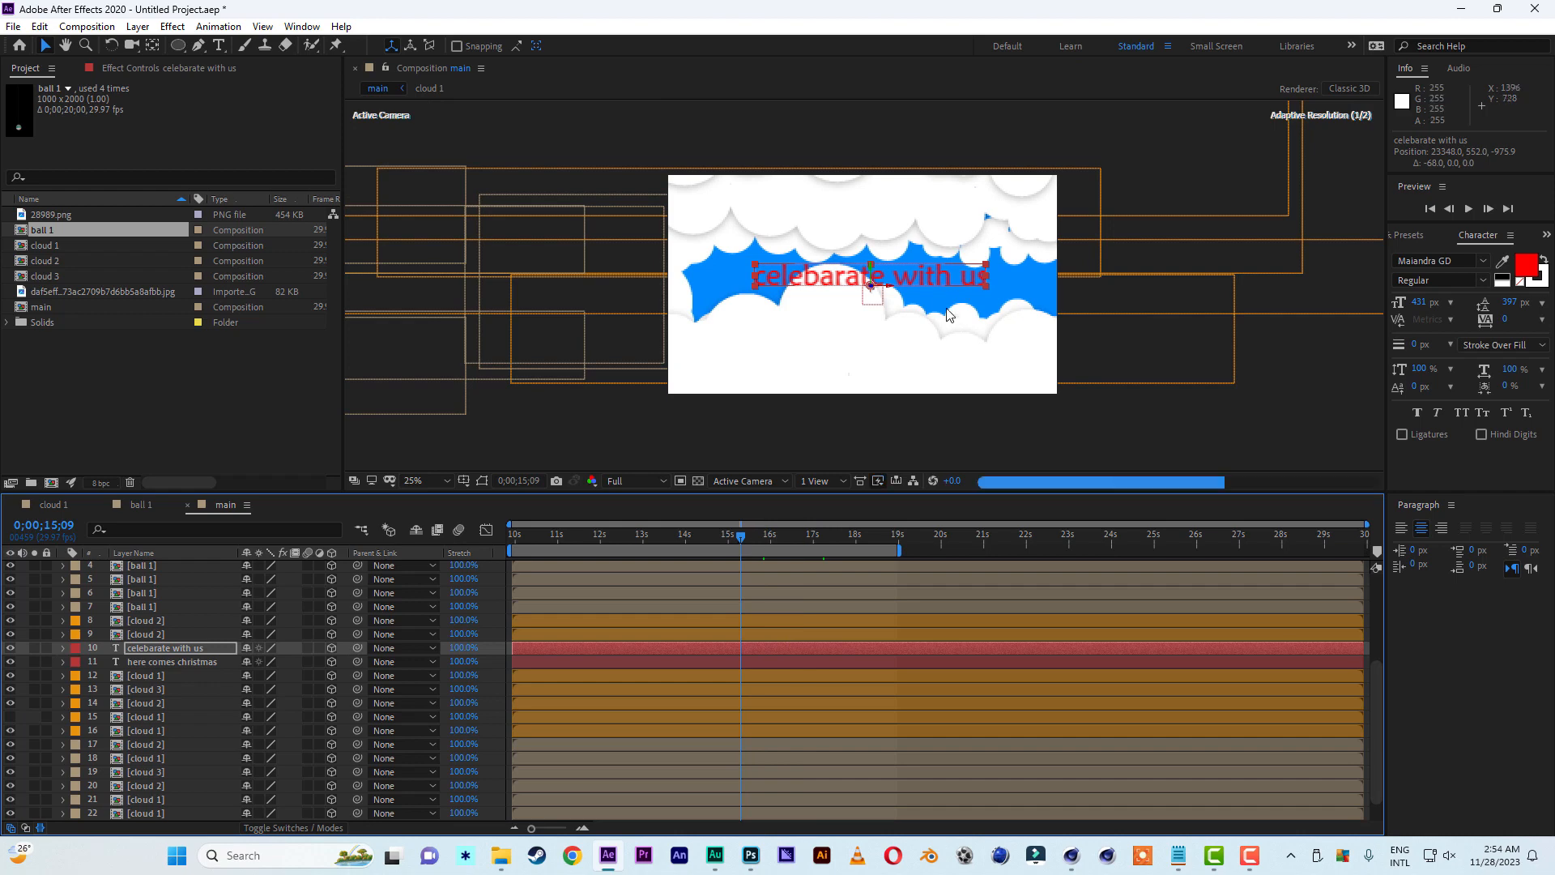
Duplicate the "celebarate with us" text and move the copy down into the open blue area below the clouds, in view at 0;00;17;09
{"action": "left_click", "coordinate": [177, 648]}
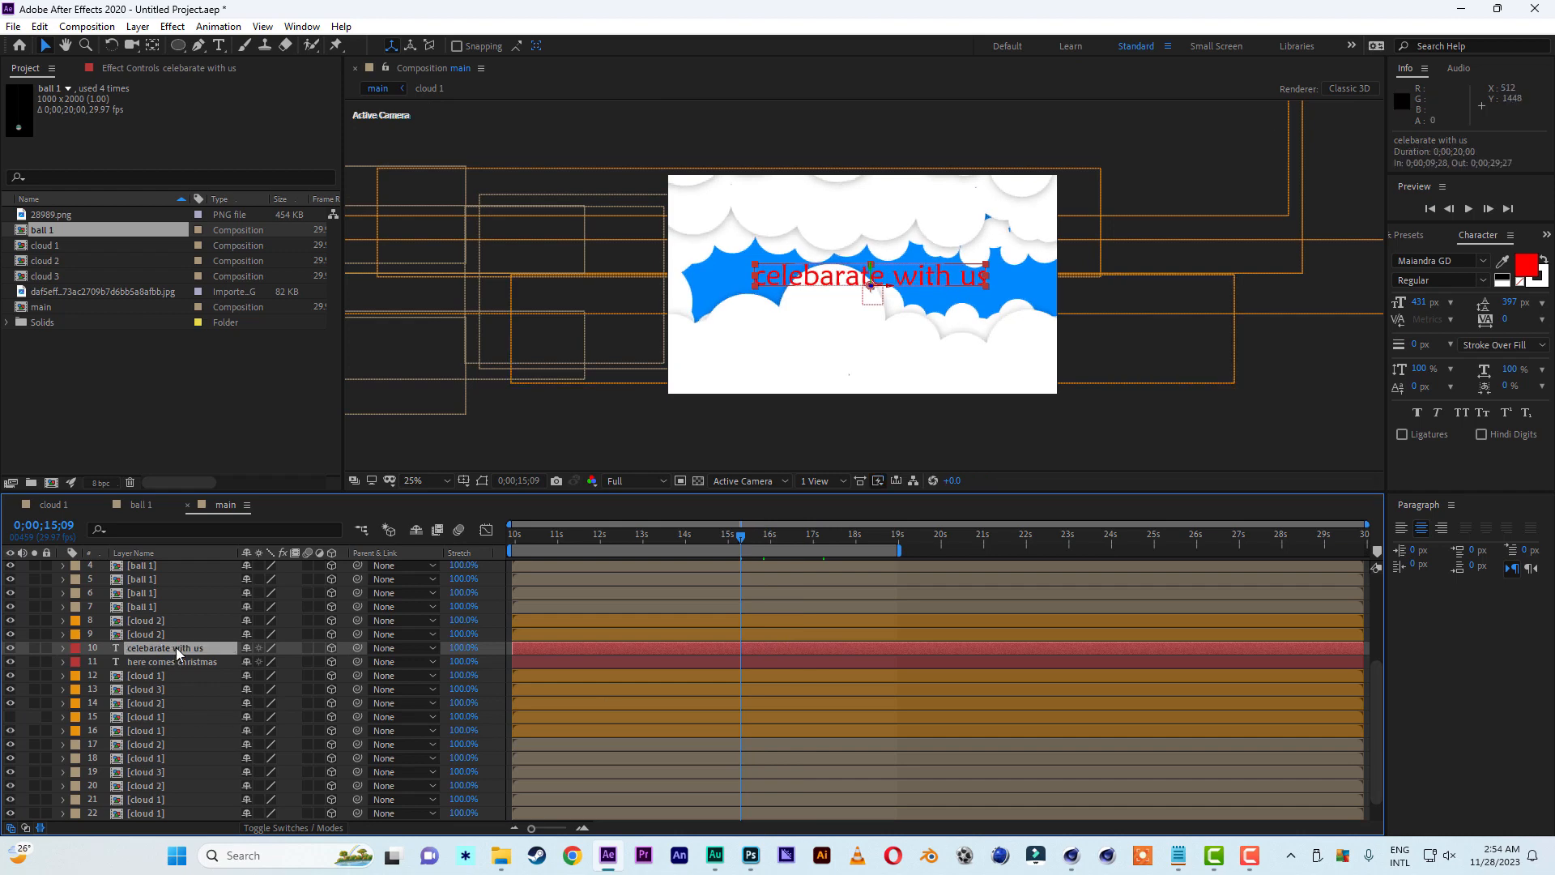
{"action": "key", "text": "ctrl+d"}
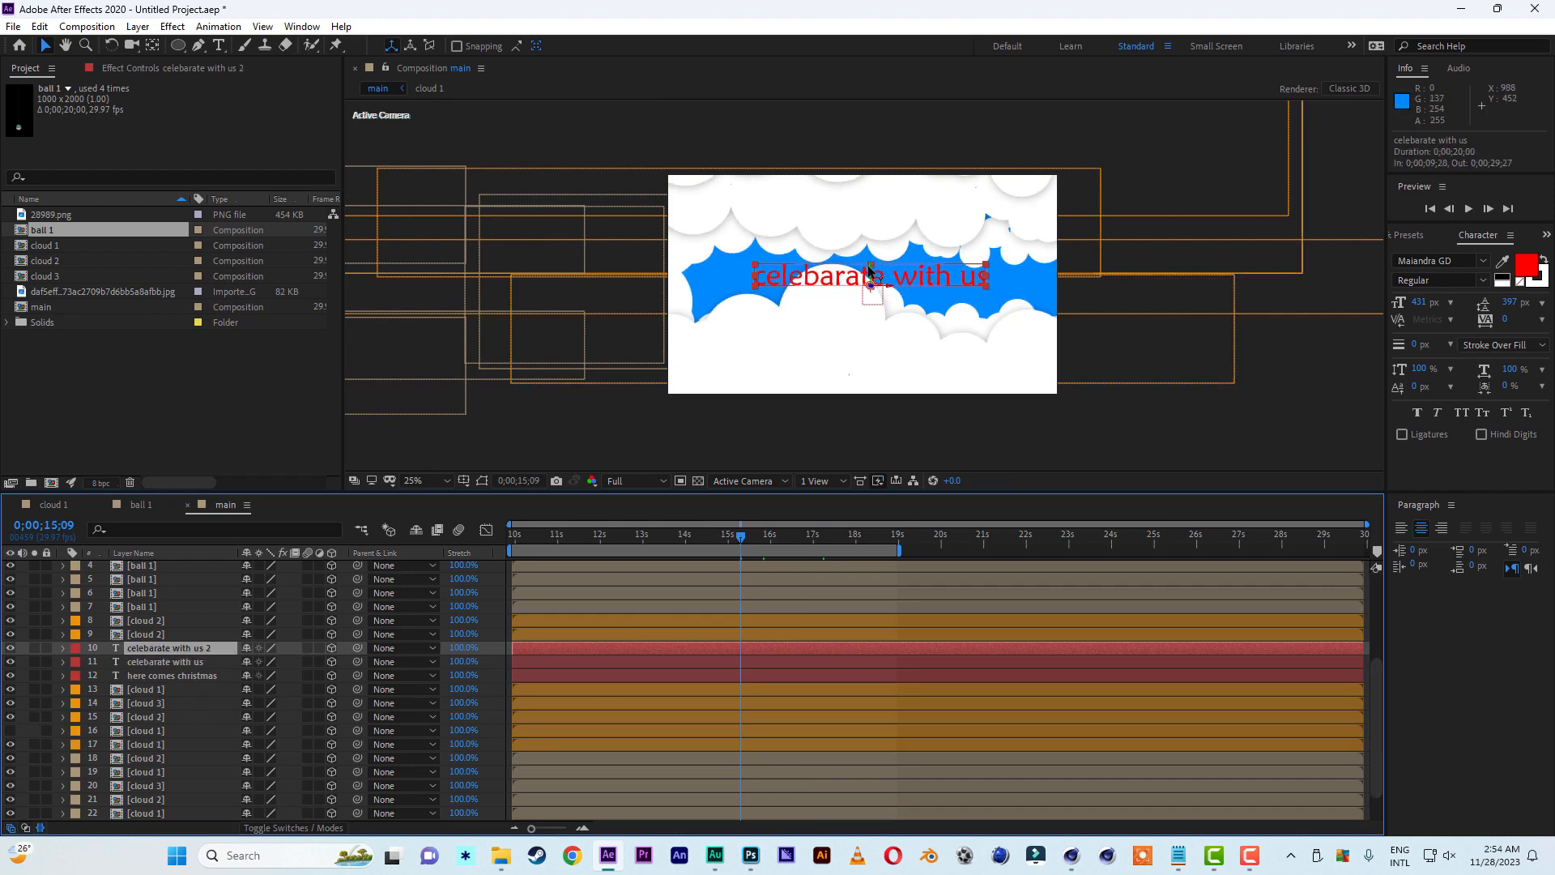
{"action": "left_click_drag", "start_coordinate": [868, 265], "coordinate": [911, 751]}
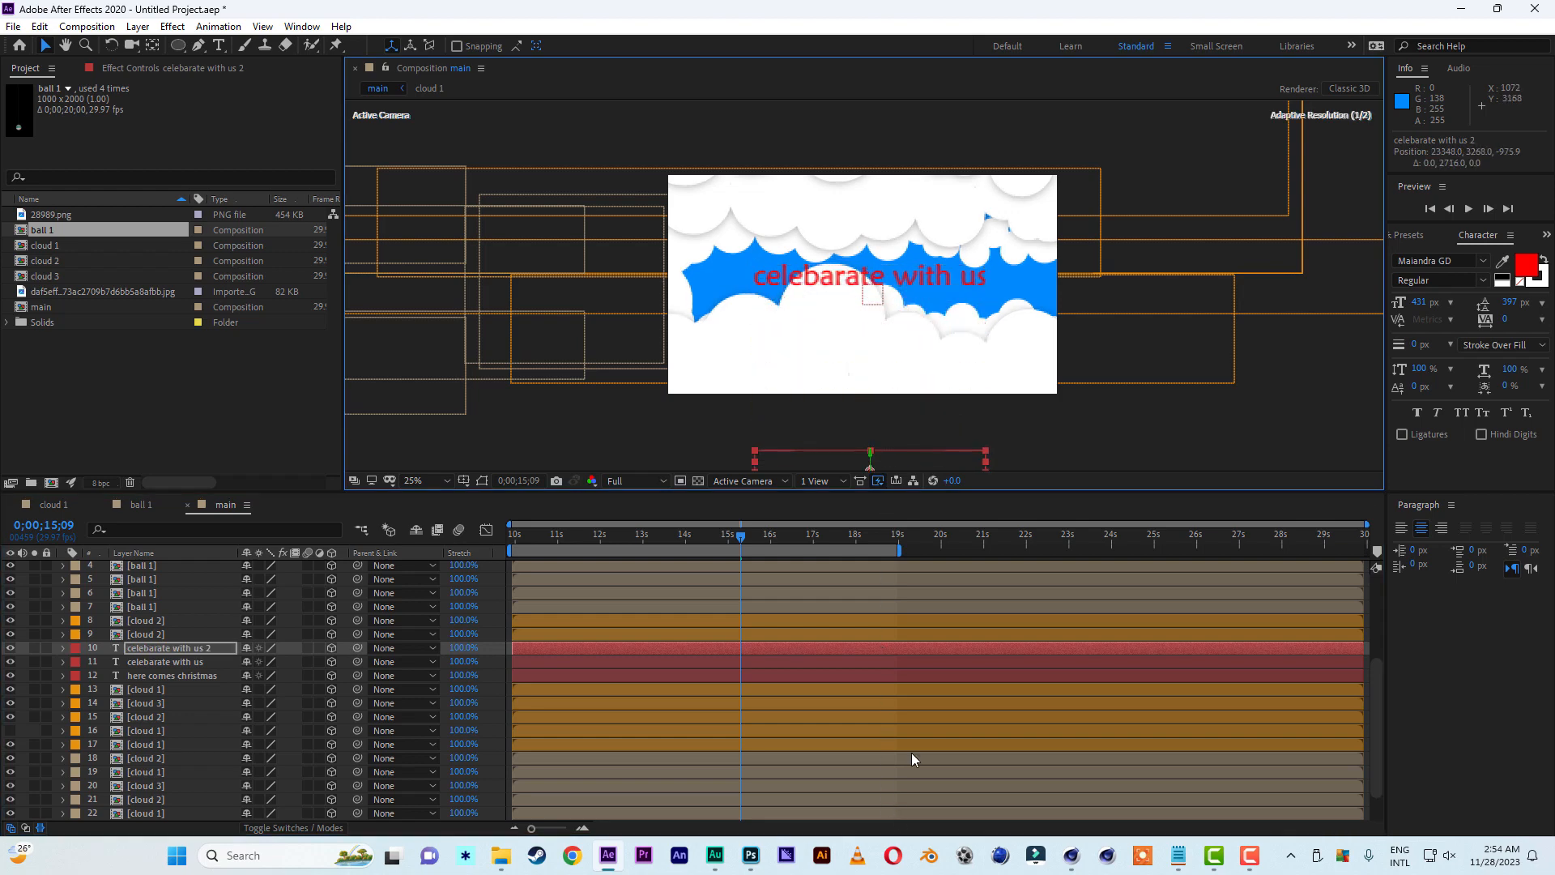
{"action": "key", "text": "space"}
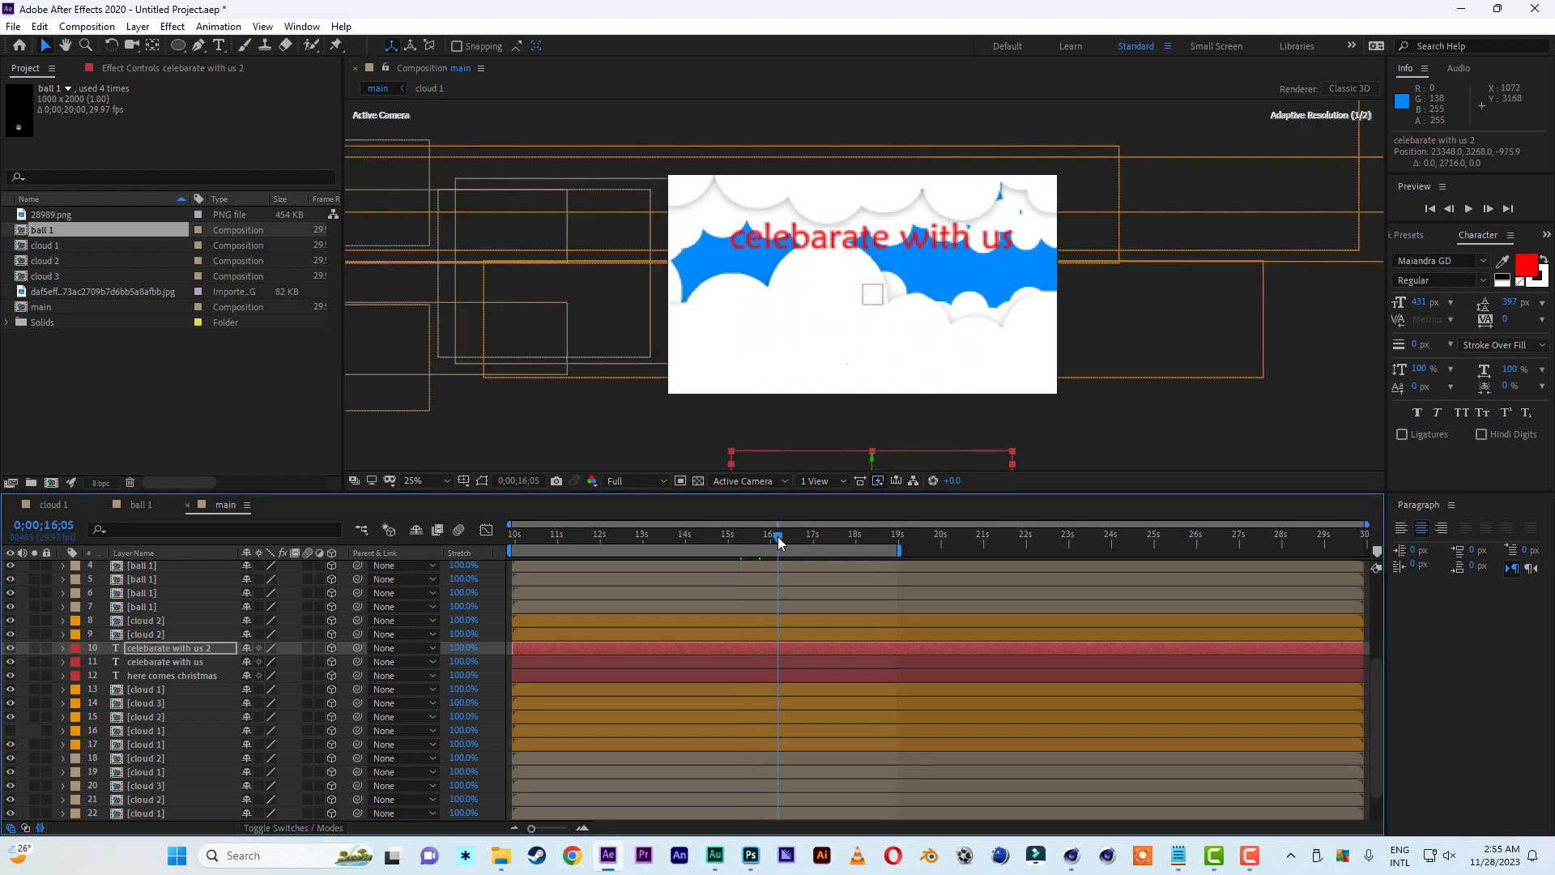
{"action": "left_click", "coordinate": [826, 536]}
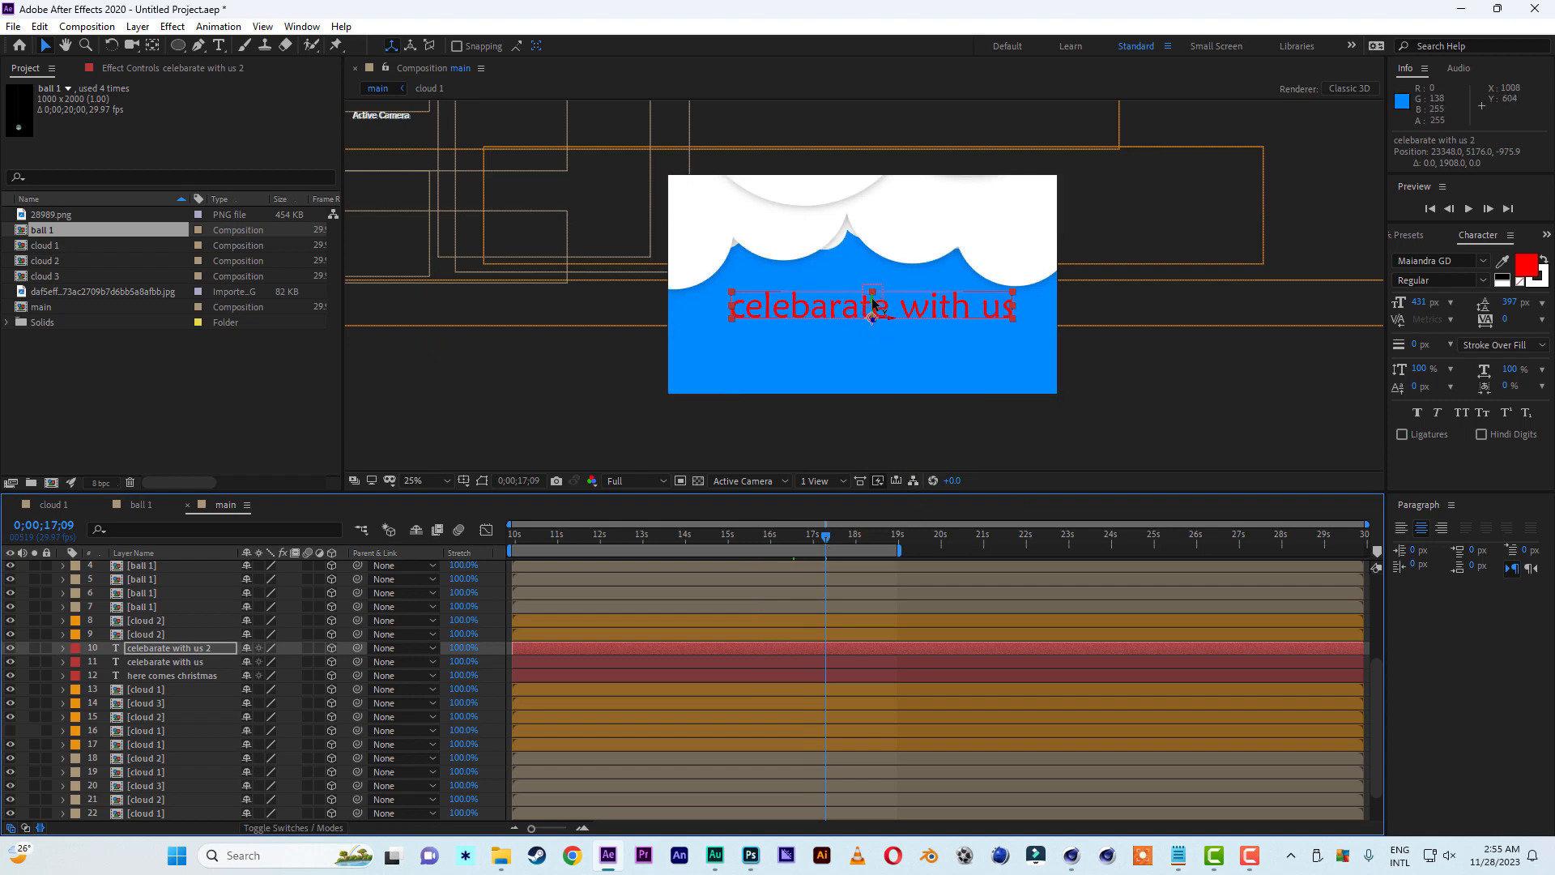
{"action": "left_click_drag", "start_coordinate": [873, 303], "coordinate": [875, 339]}
Change the lower copy's text to "Merry Christmas"
{"action": "double_click", "coordinate": [941, 328]}
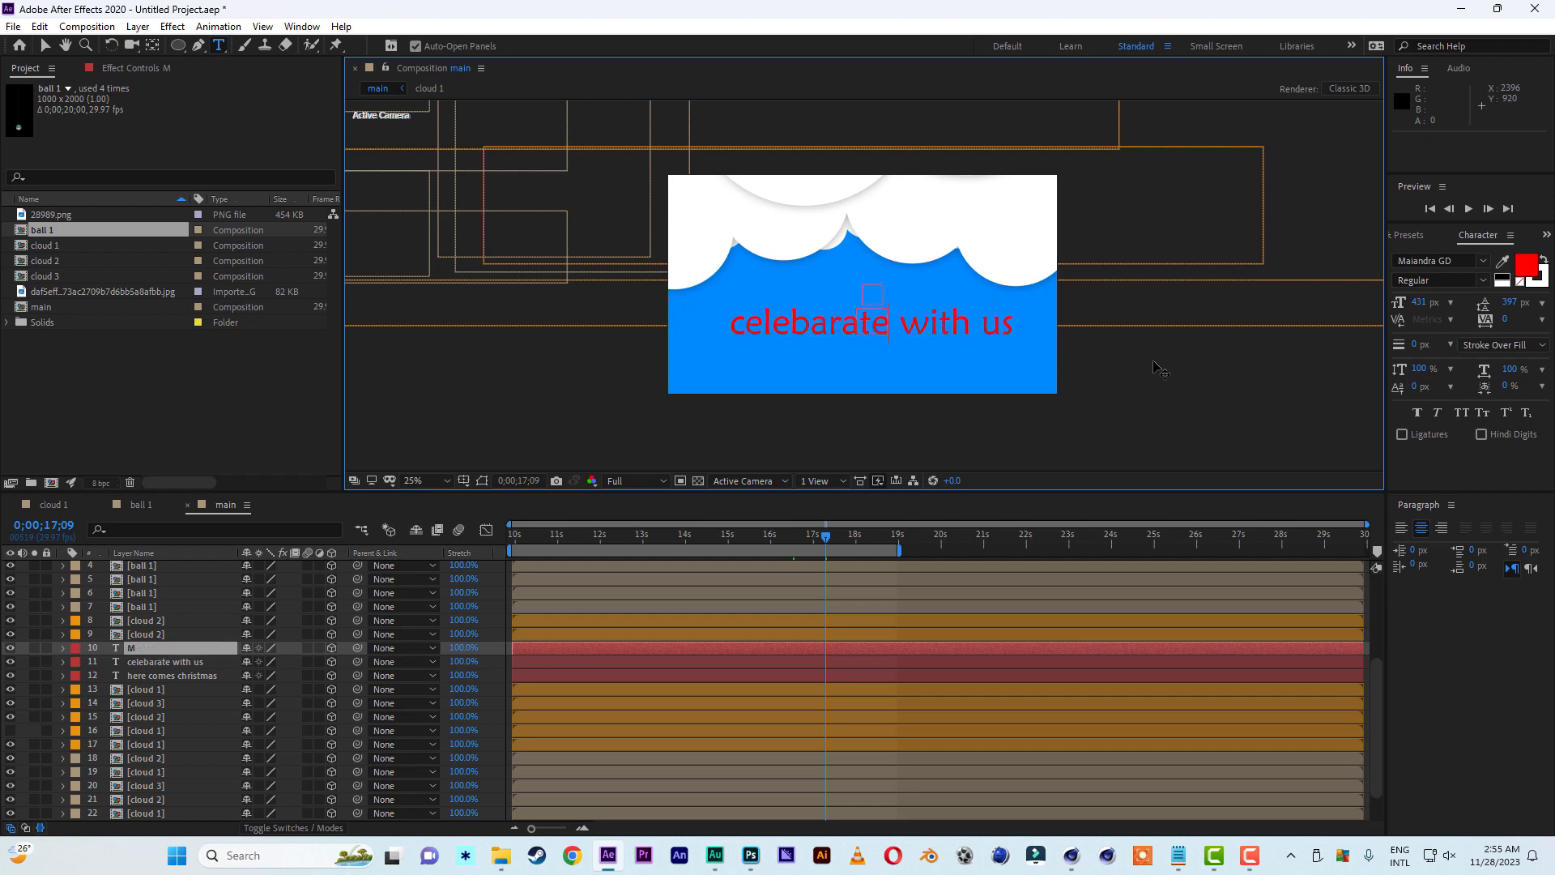
{"action": "type", "text": "Merry"}
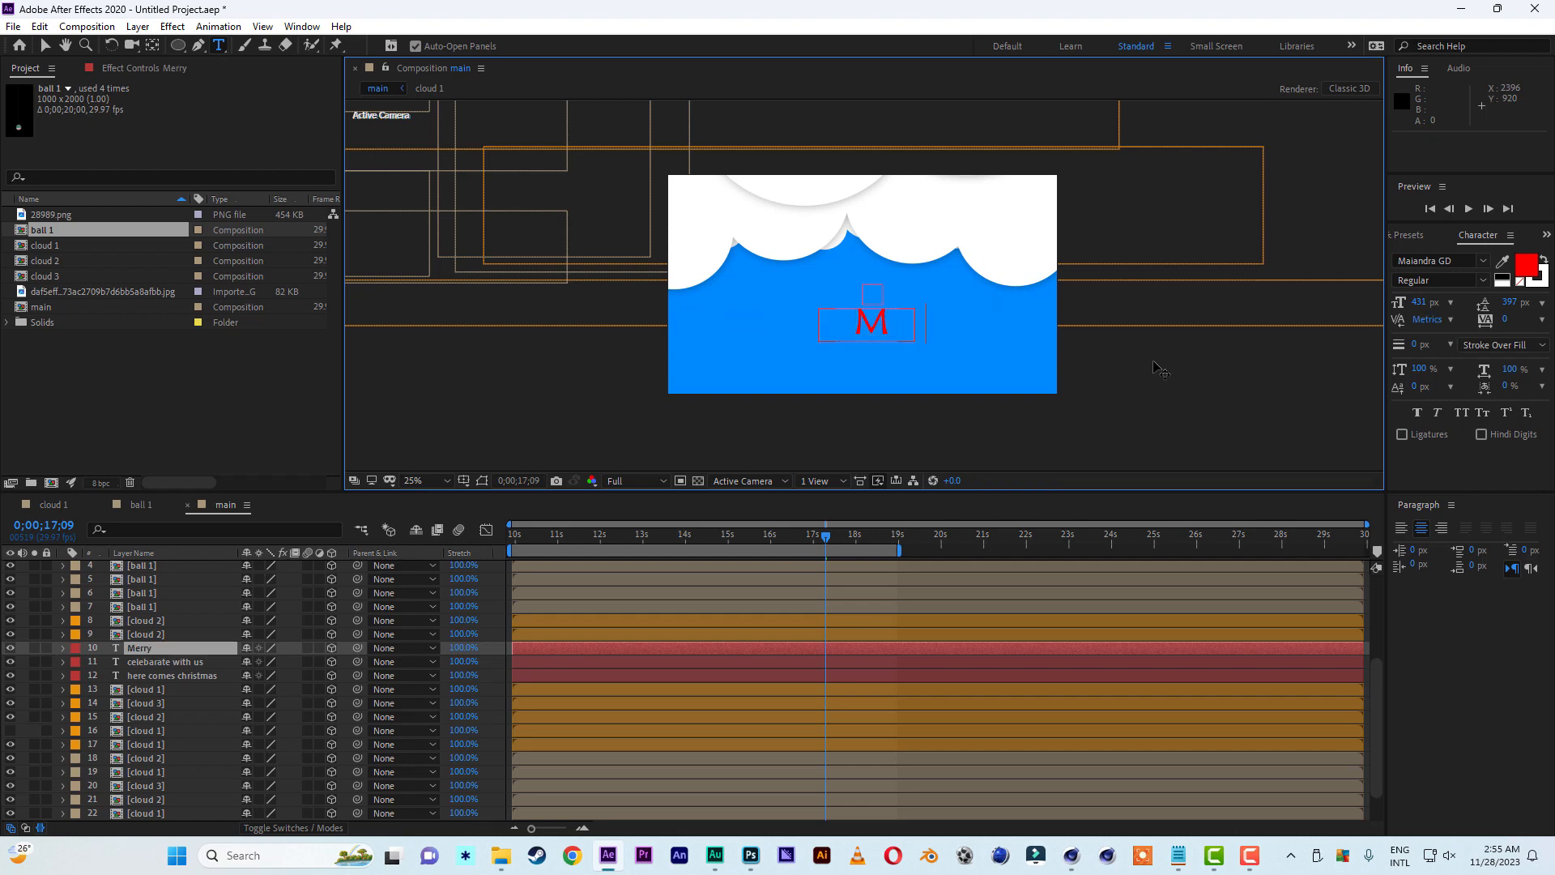
{"action": "type", "text": " Ch"}
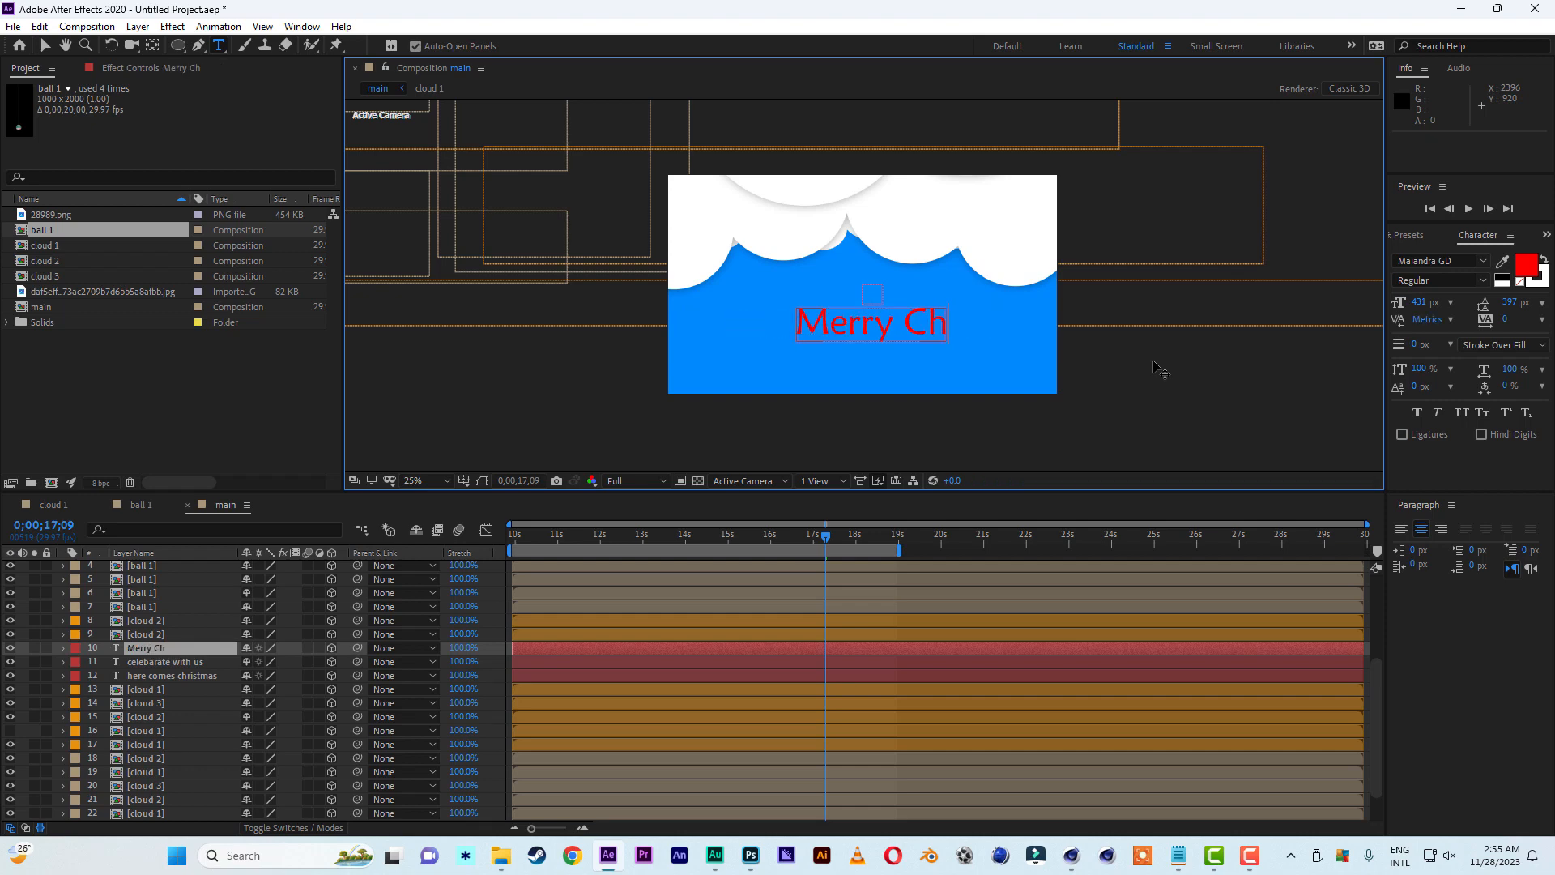
{"action": "type", "text": "ristmas"}
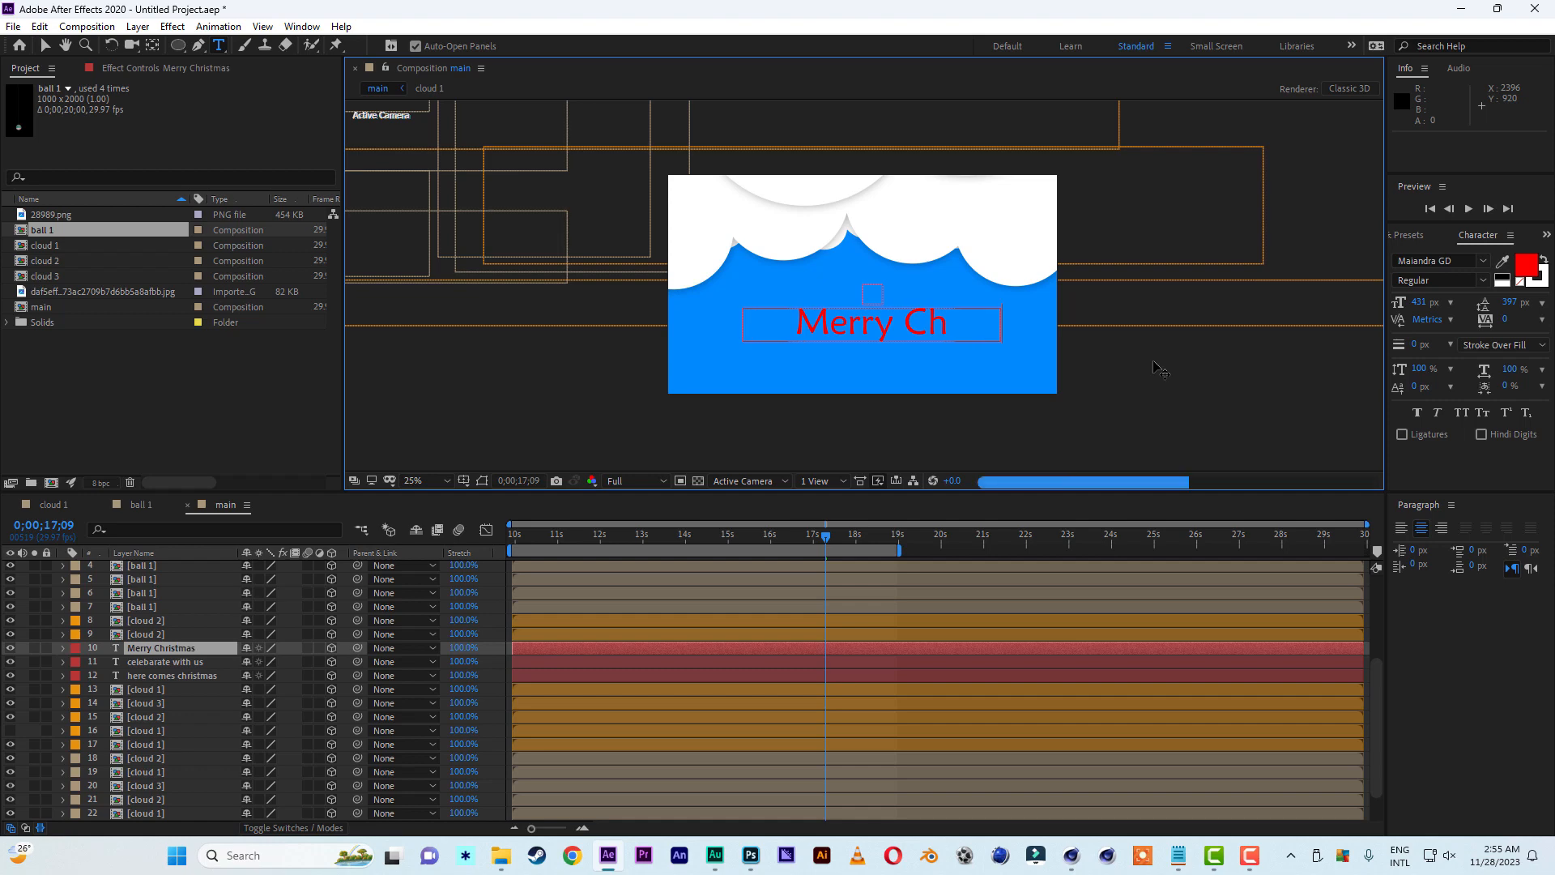
{"action": "left_click", "coordinate": [46, 46]}
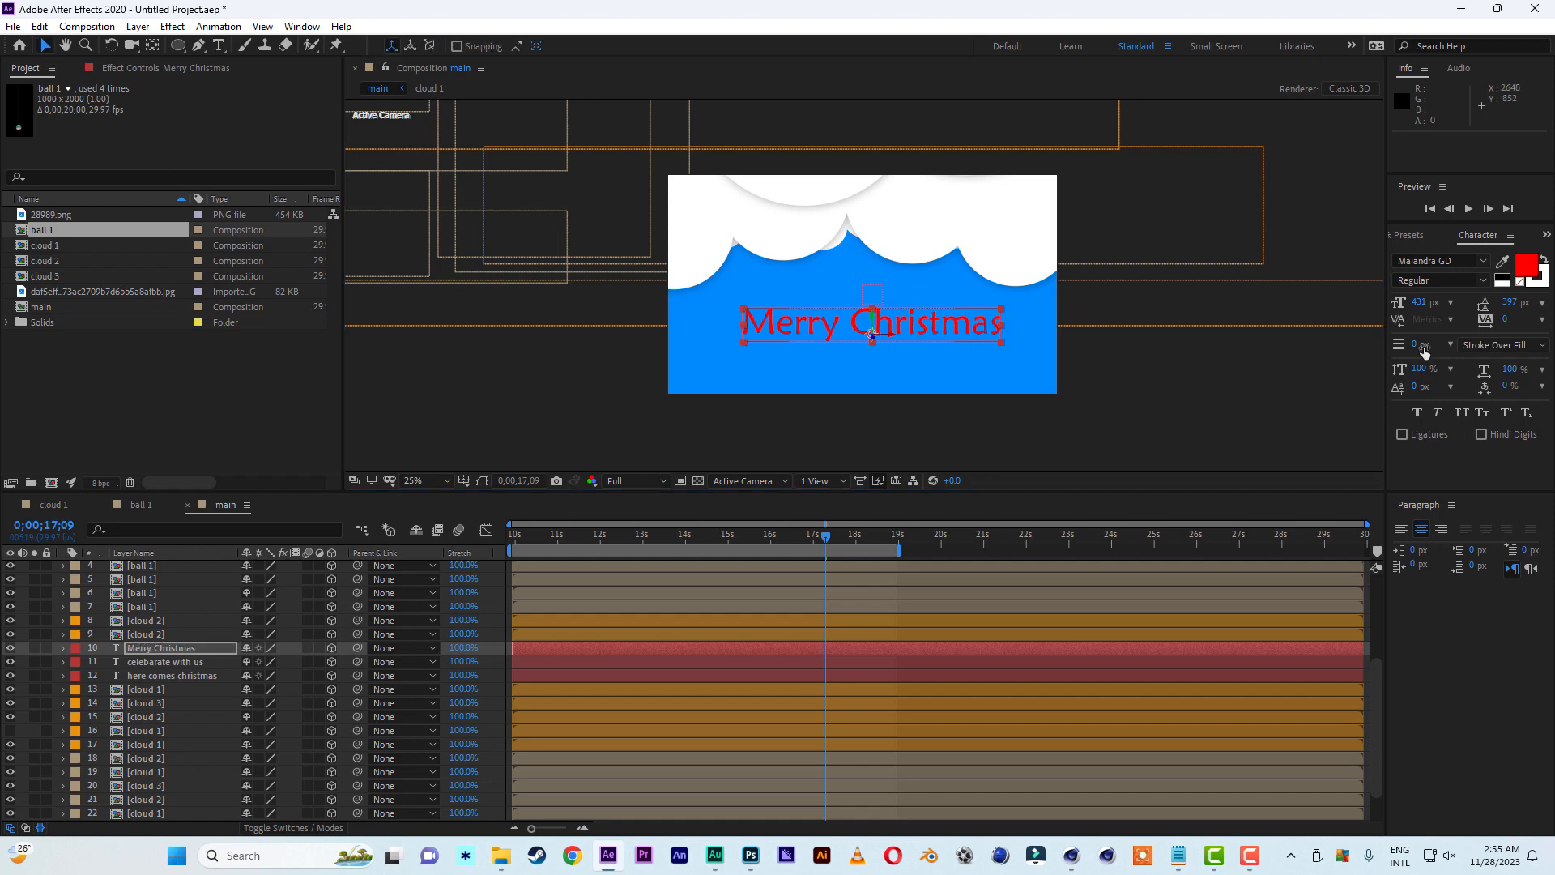
Set the "Merry Christmas" text to the Madina font at 543 px and scrub through the camera flight to check it
{"action": "left_click", "coordinate": [1464, 261]}
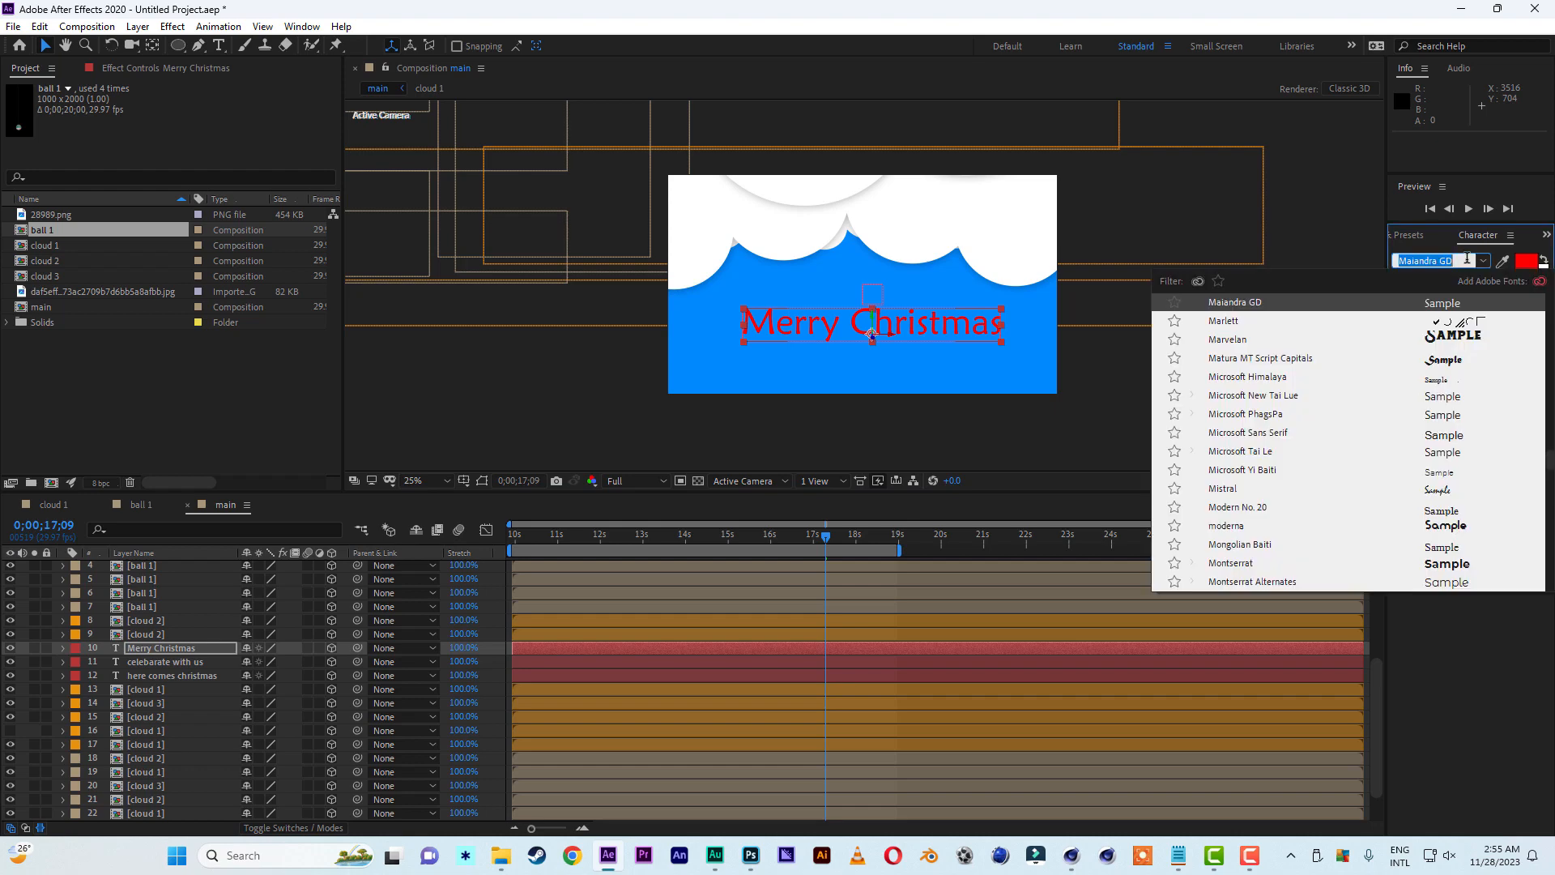
{"action": "type", "text": "madi"}
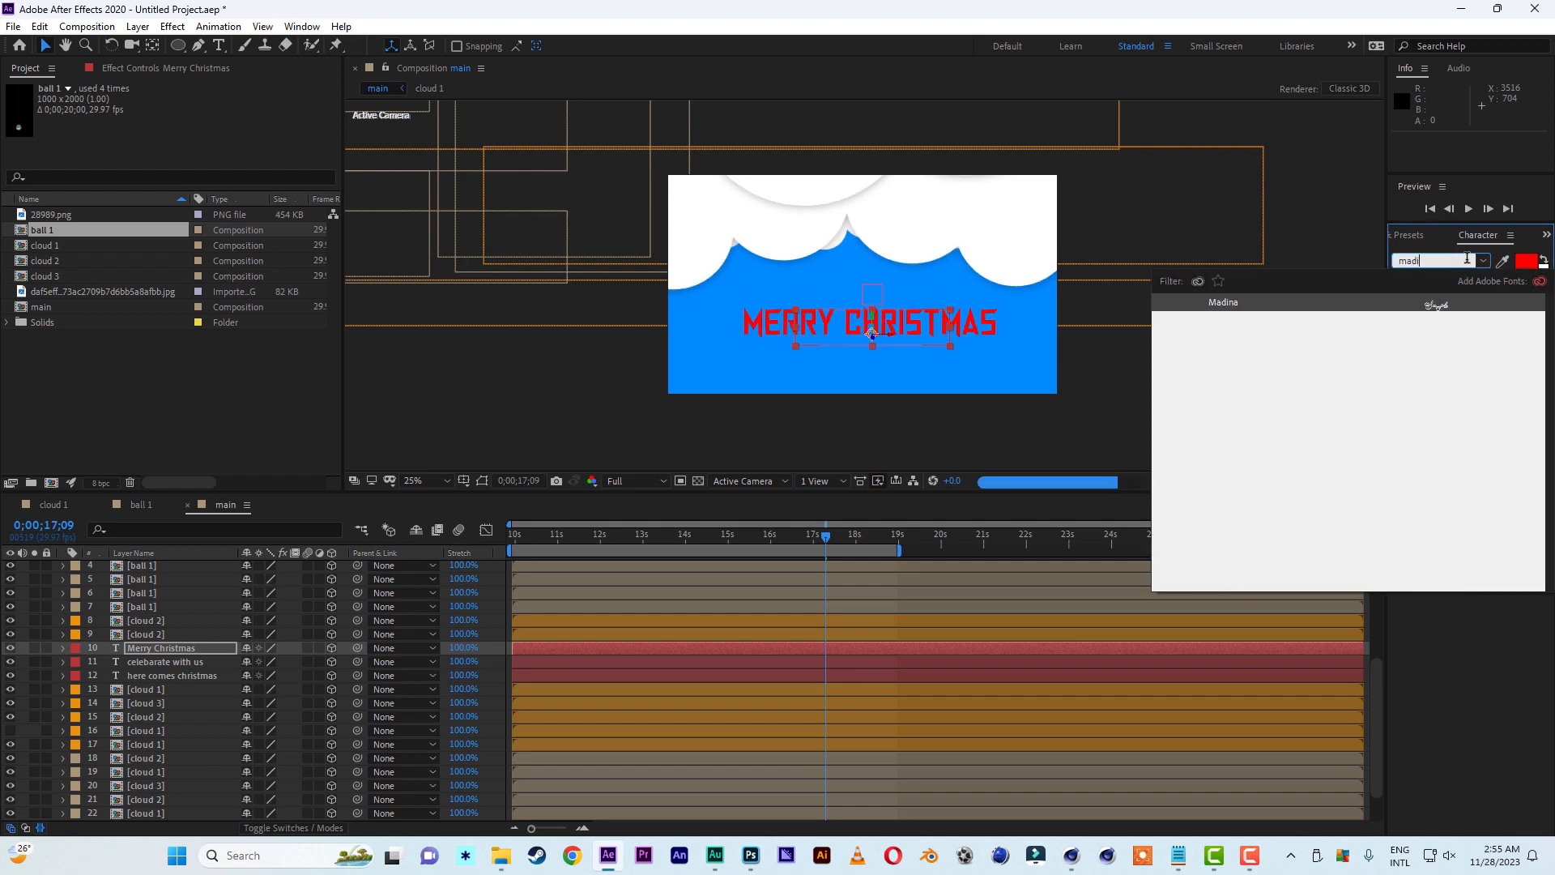
{"action": "key", "text": "Return"}
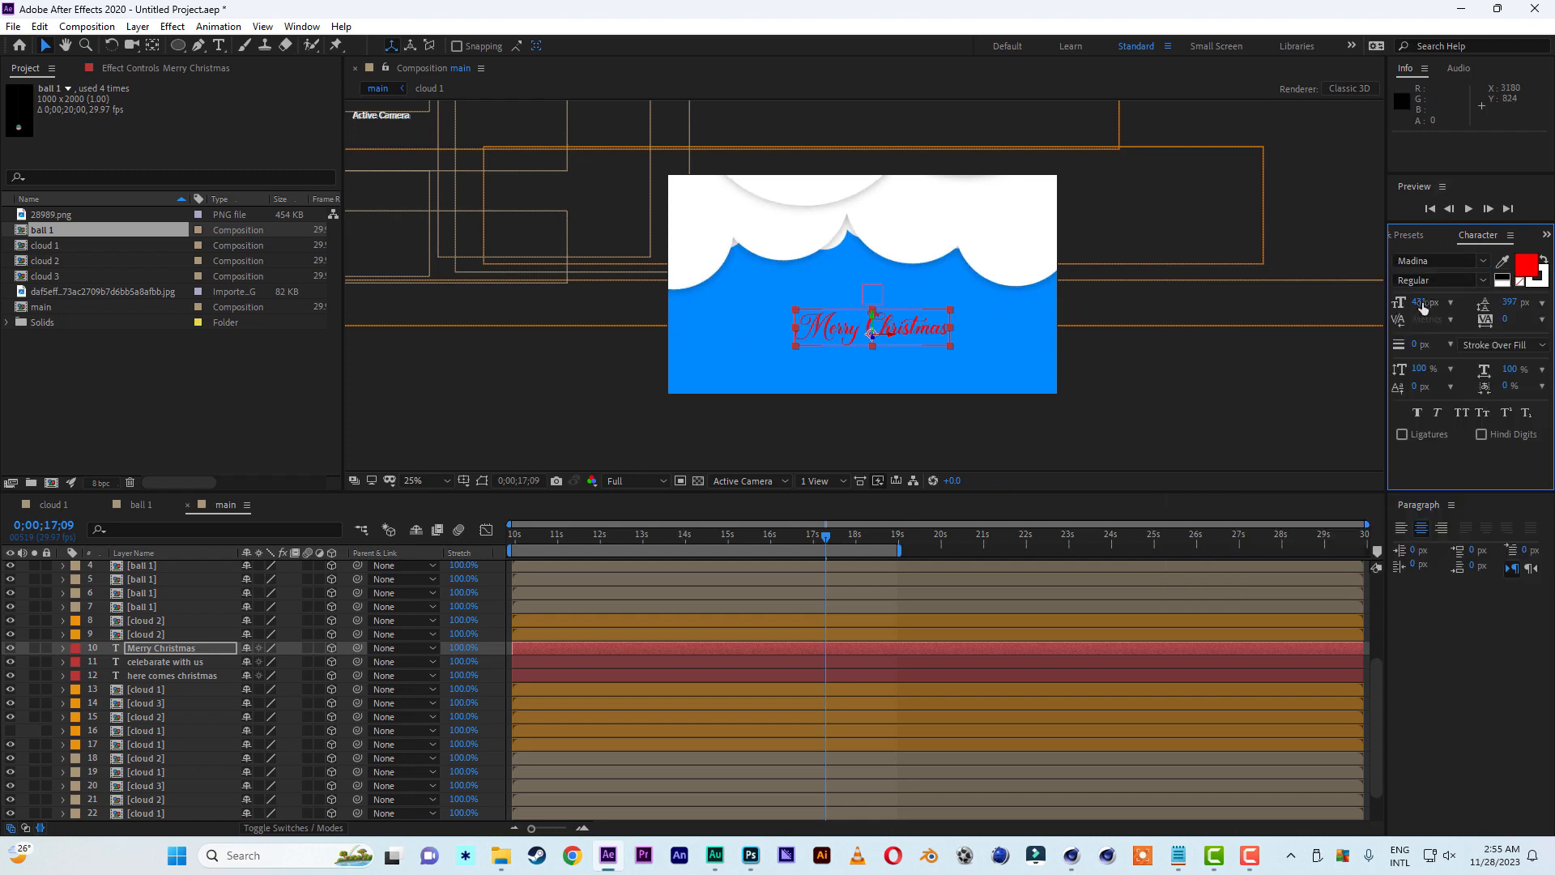
{"action": "left_click_drag", "start_coordinate": [1433, 303], "coordinate": [1475, 300]}
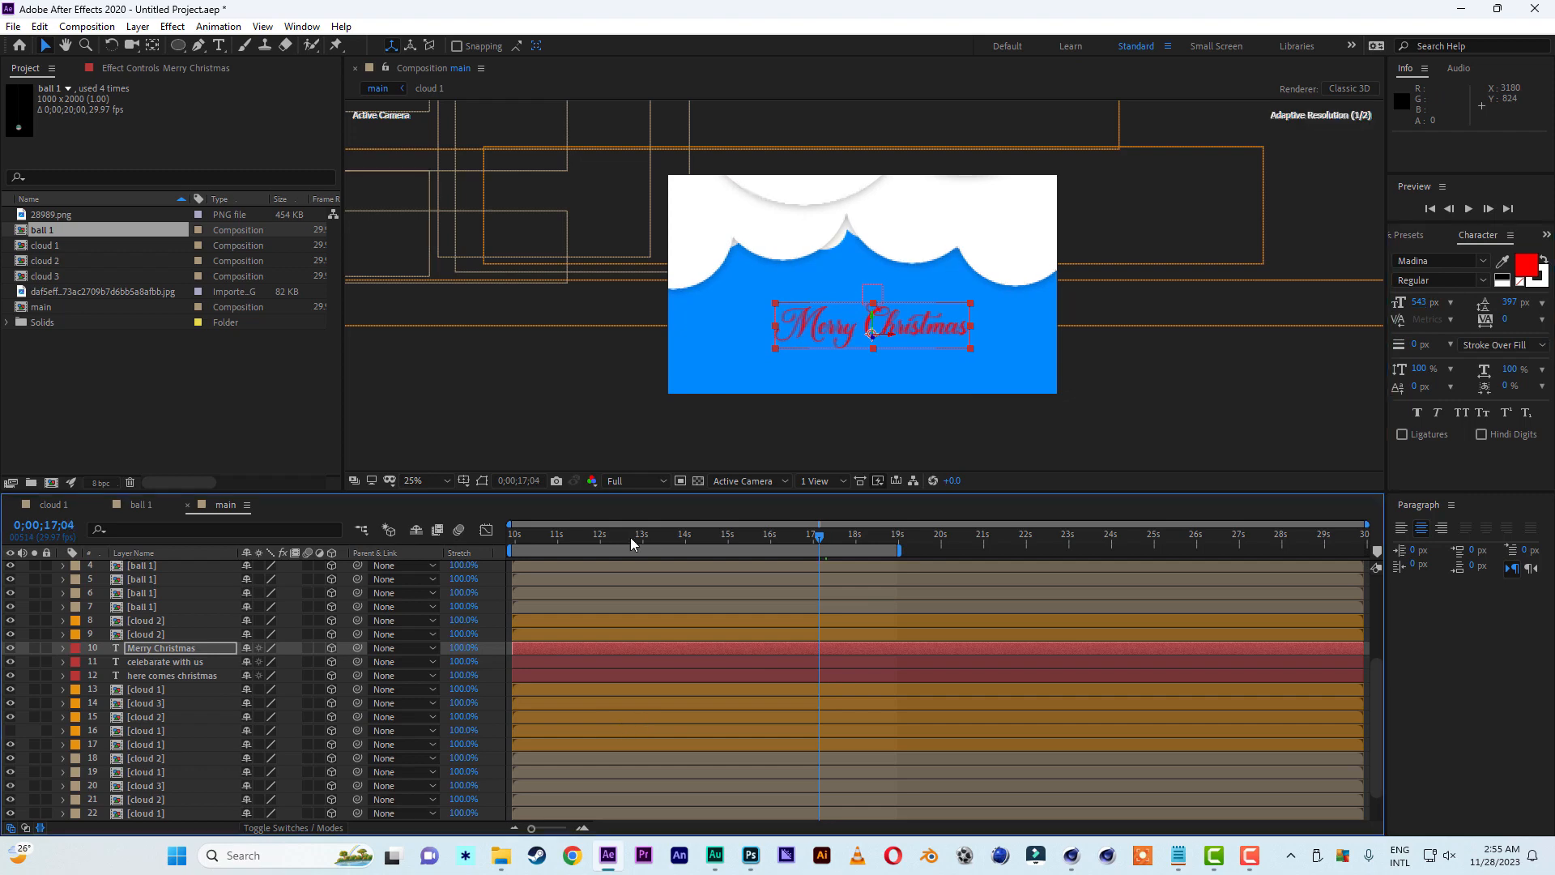
{"action": "left_click_drag", "start_coordinate": [630, 537], "coordinate": [850, 567]}
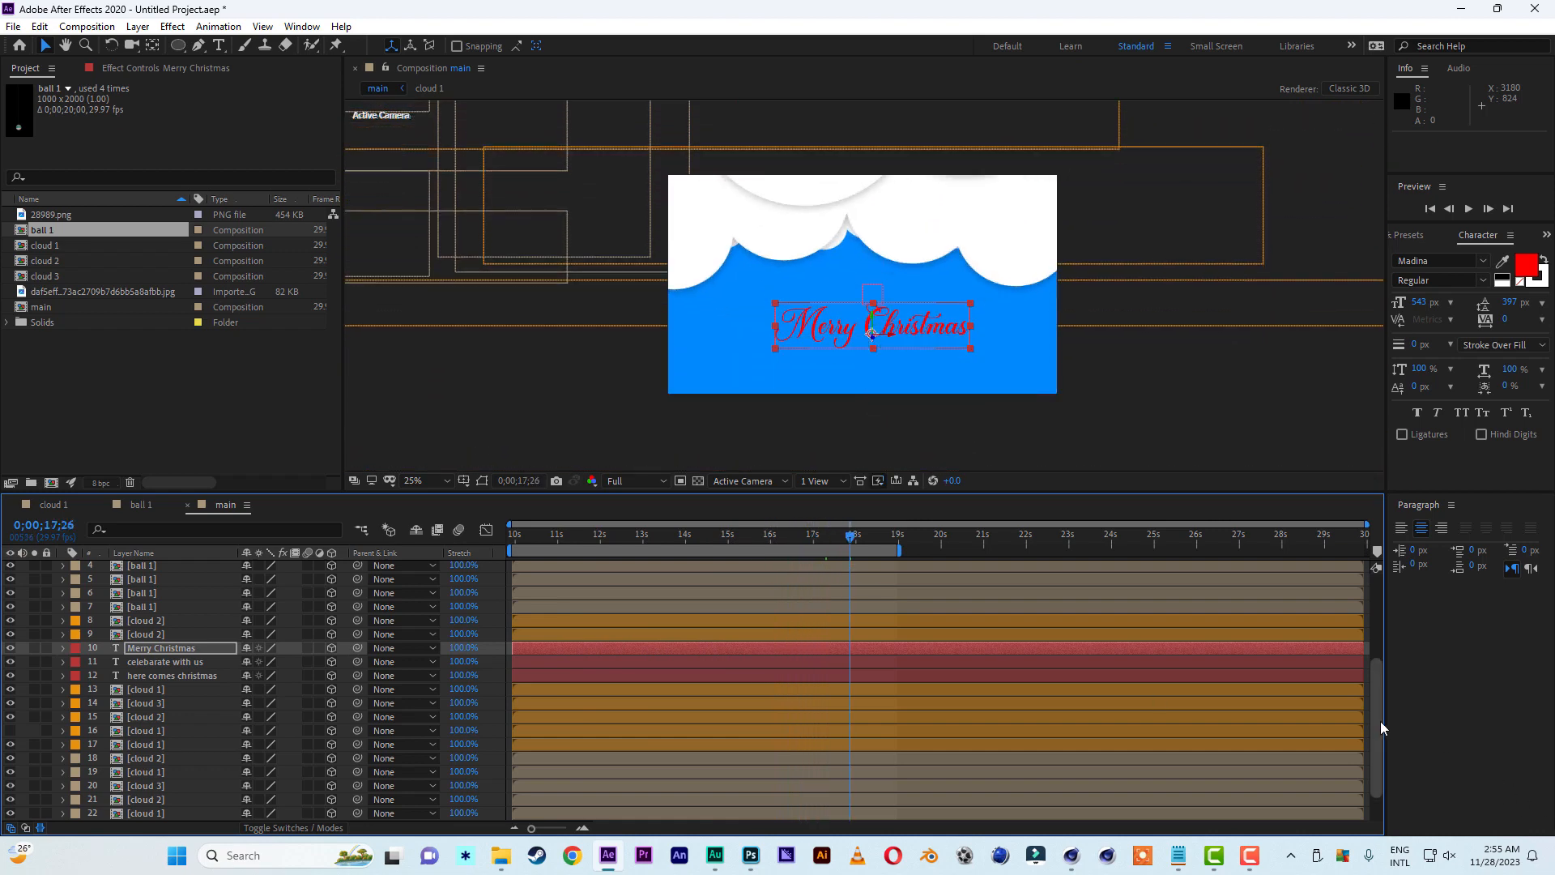
Apply Easy Ease to all X, Y and Z Position keyframes of the control layer and scrub back to about 0;00;11;26 to check the motion
{"action": "left_click_drag", "start_coordinate": [1379, 721], "coordinate": [1382, 592]}
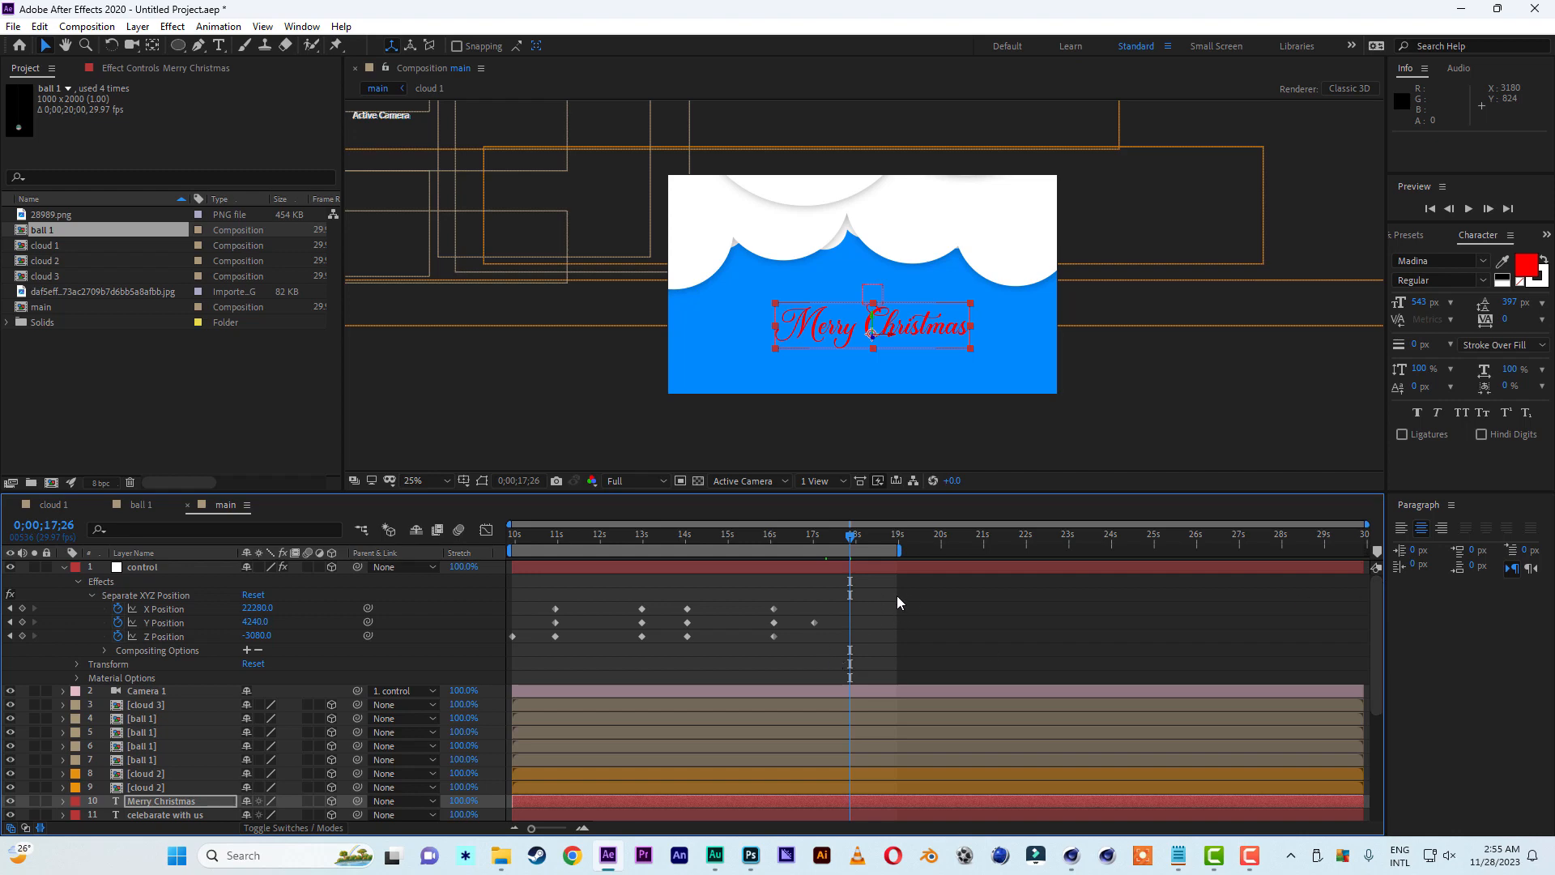
{"action": "left_click_drag", "start_coordinate": [907, 591], "coordinate": [450, 666]}
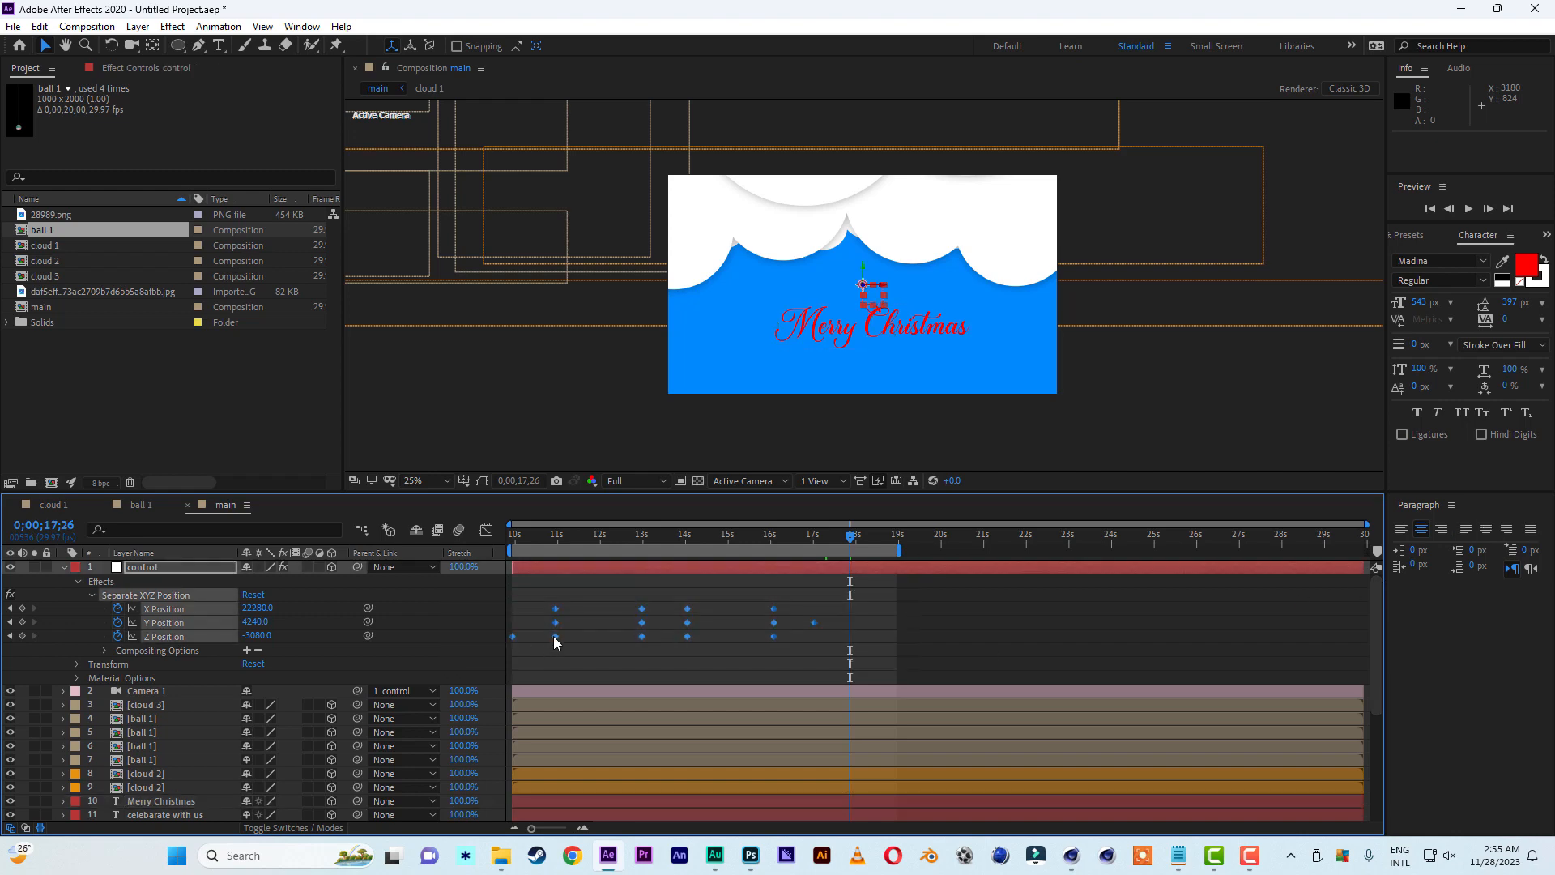
{"action": "right_click", "coordinate": [555, 638]}
{"action": "mouse_move", "coordinate": [648, 624]}
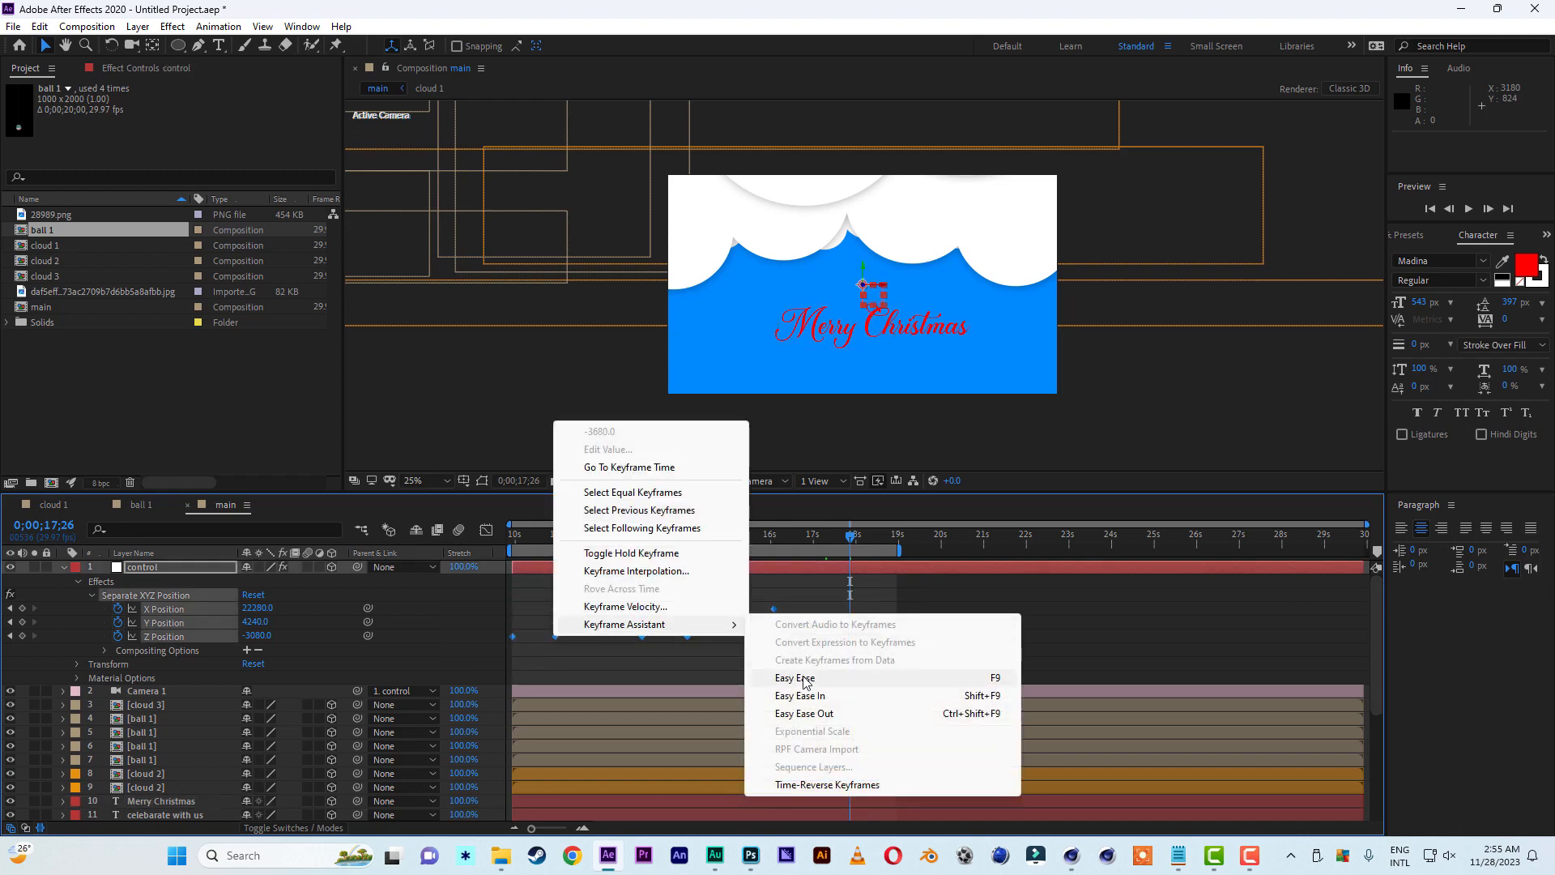
{"action": "left_click", "coordinate": [794, 679]}
{"action": "left_click", "coordinate": [736, 536]}
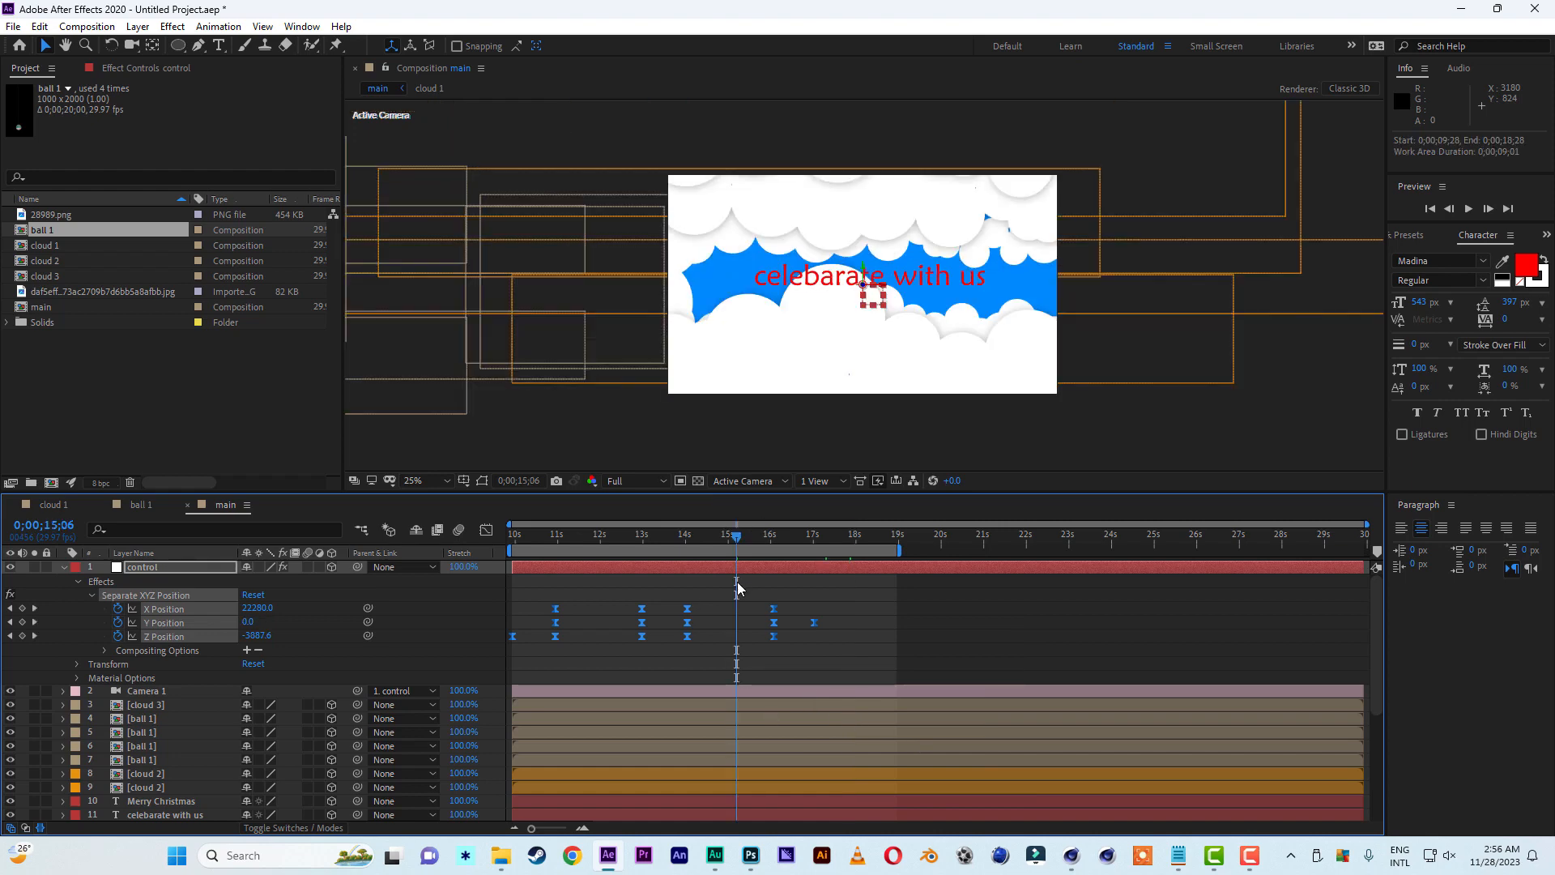
{"action": "left_click_drag", "start_coordinate": [718, 544], "coordinate": [597, 552]}
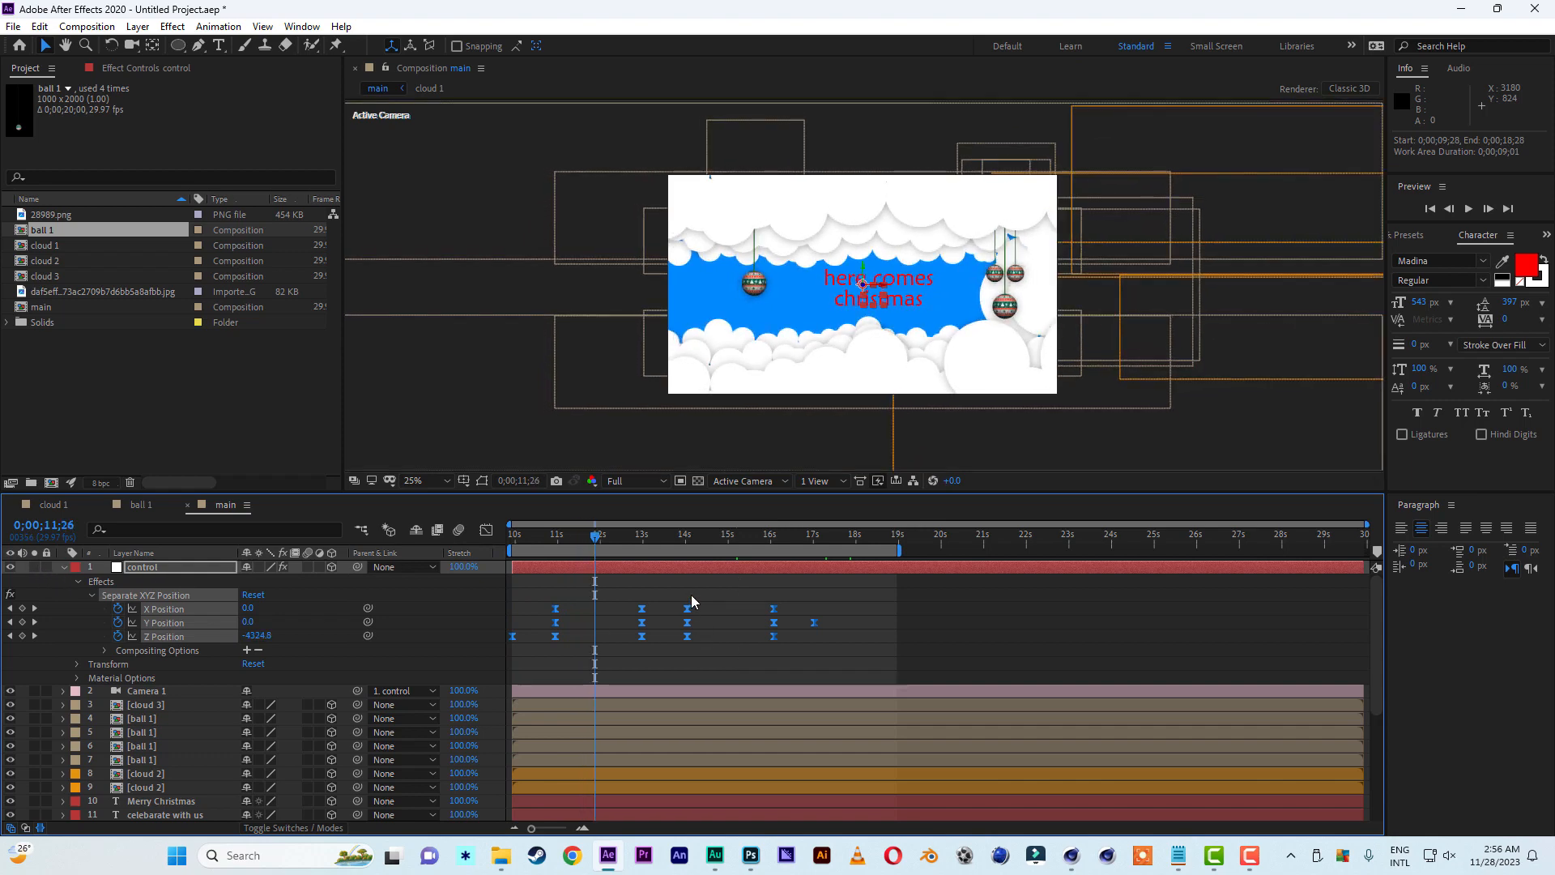
Fit the composition in the viewer and duplicate the three grouped "ball 1" ornament layers beside the "here comes christmas" title
{"action": "left_click", "coordinate": [440, 480]}
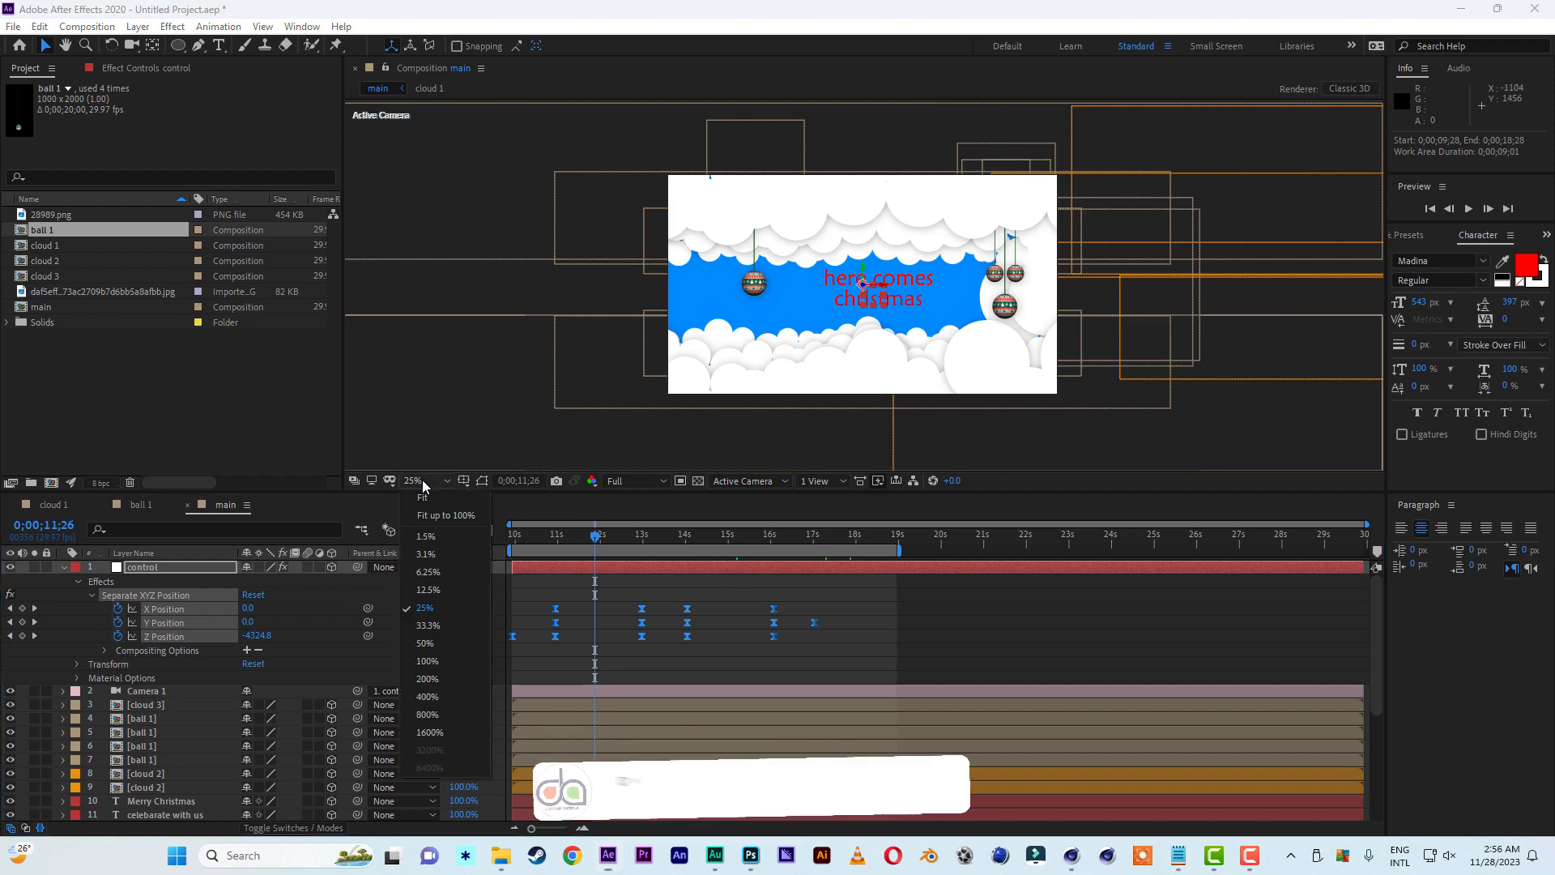
{"action": "left_click", "coordinate": [431, 508]}
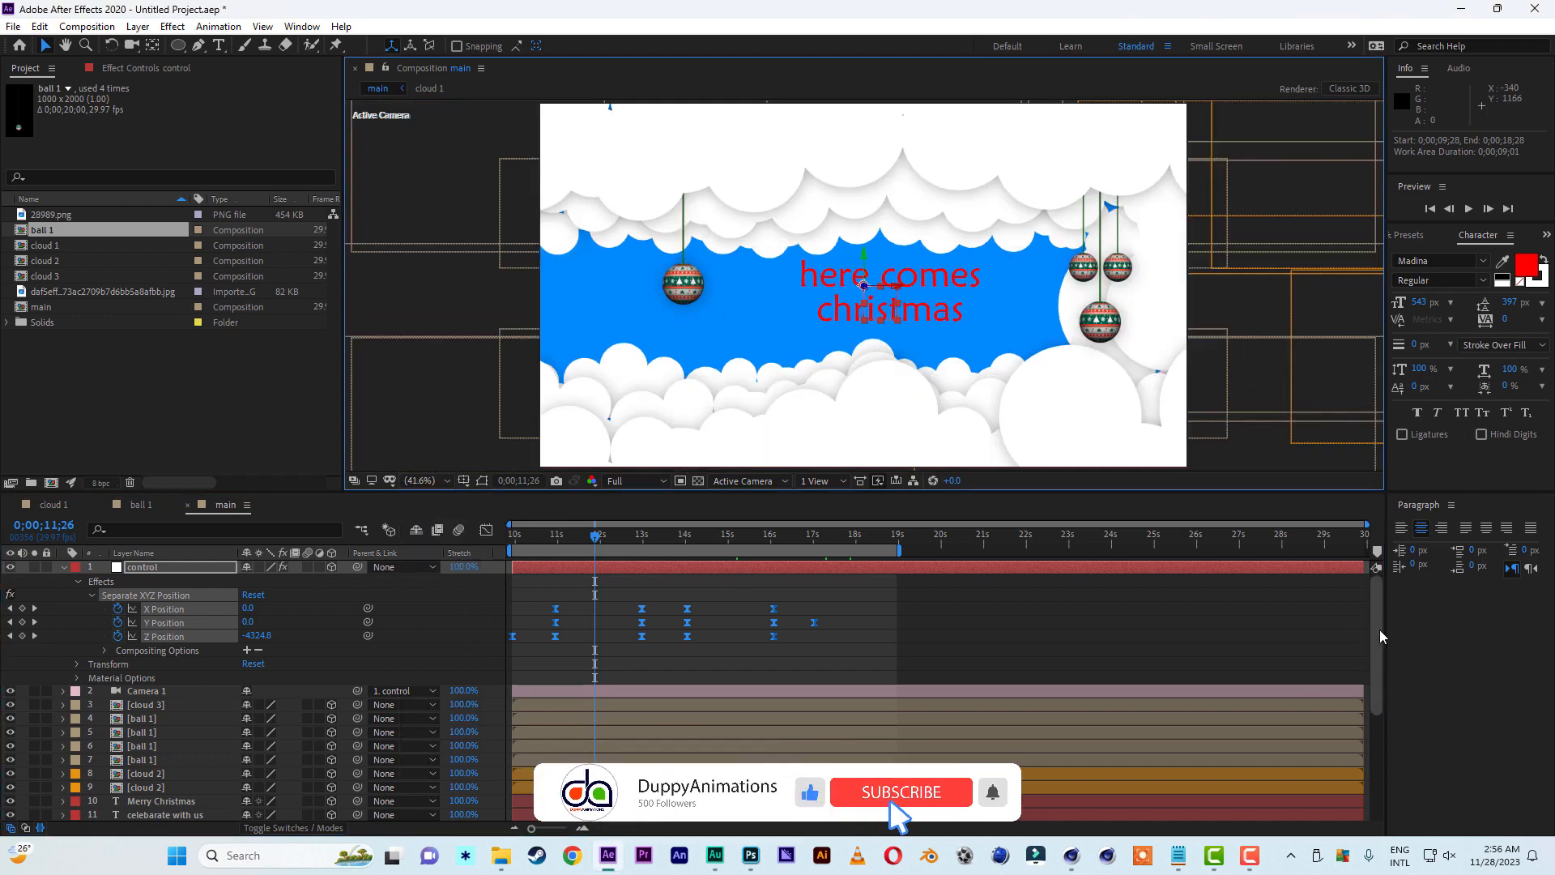
{"action": "left_click_drag", "start_coordinate": [1378, 629], "coordinate": [1382, 667]}
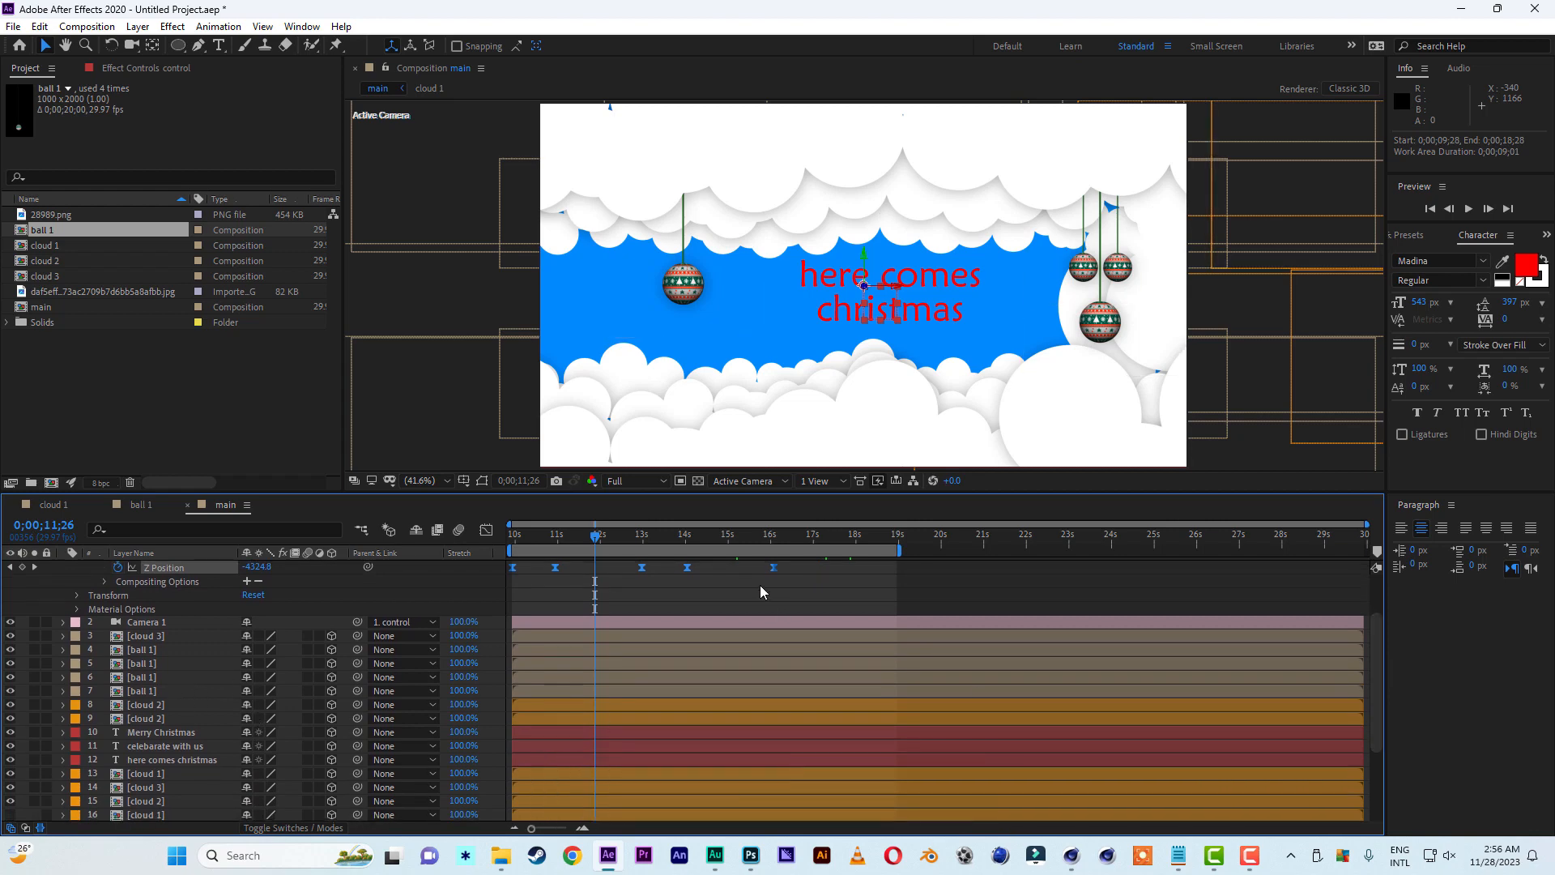
{"action": "left_click", "coordinate": [149, 647]}
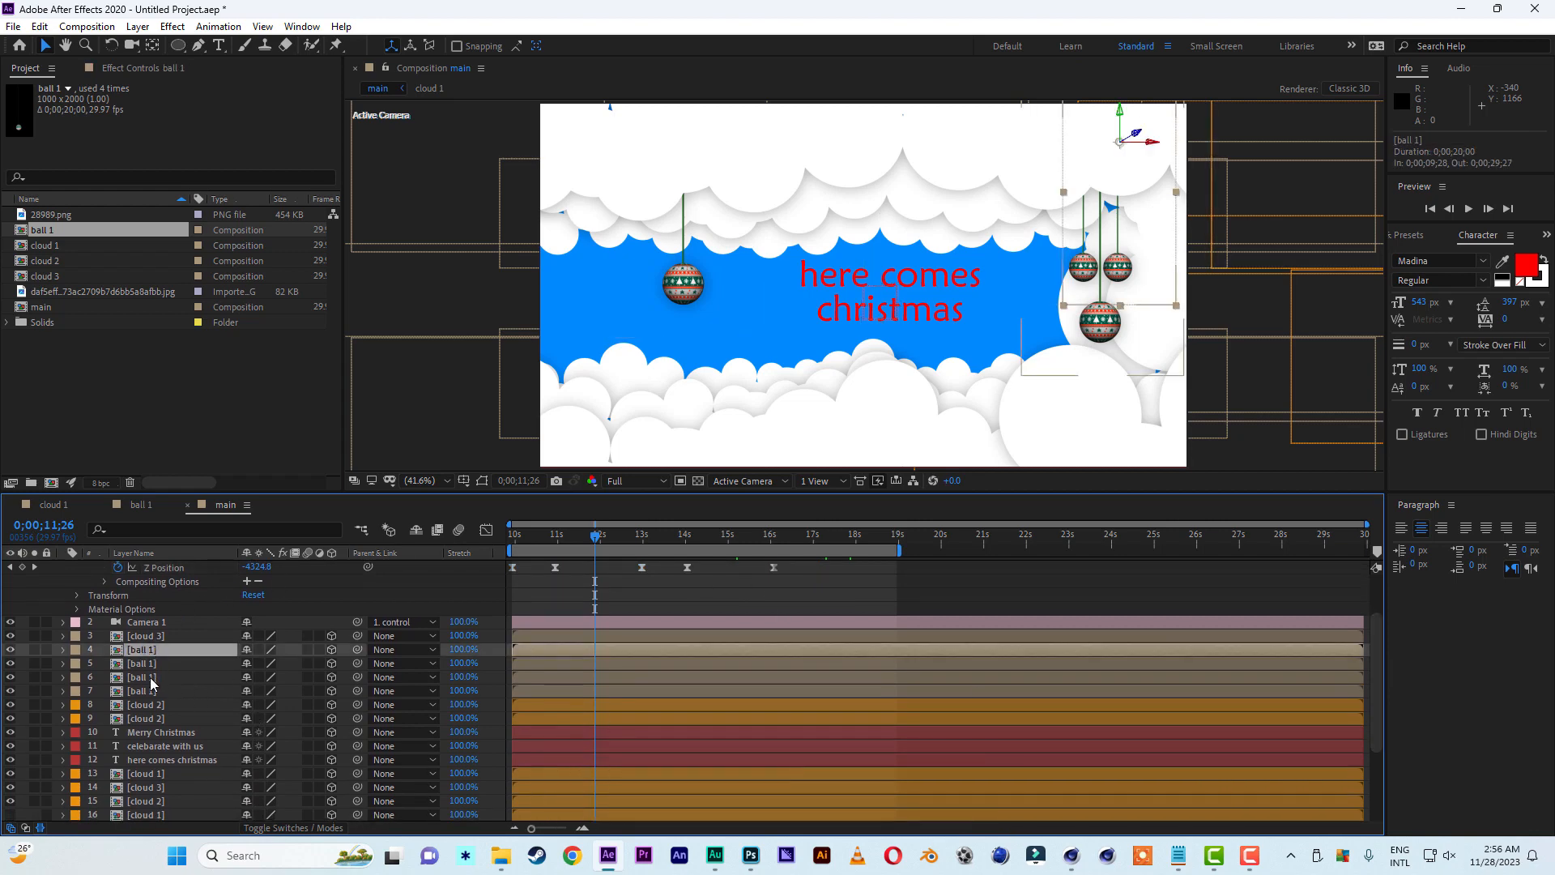
{"action": "left_click", "coordinate": [149, 679], "text": "shift"}
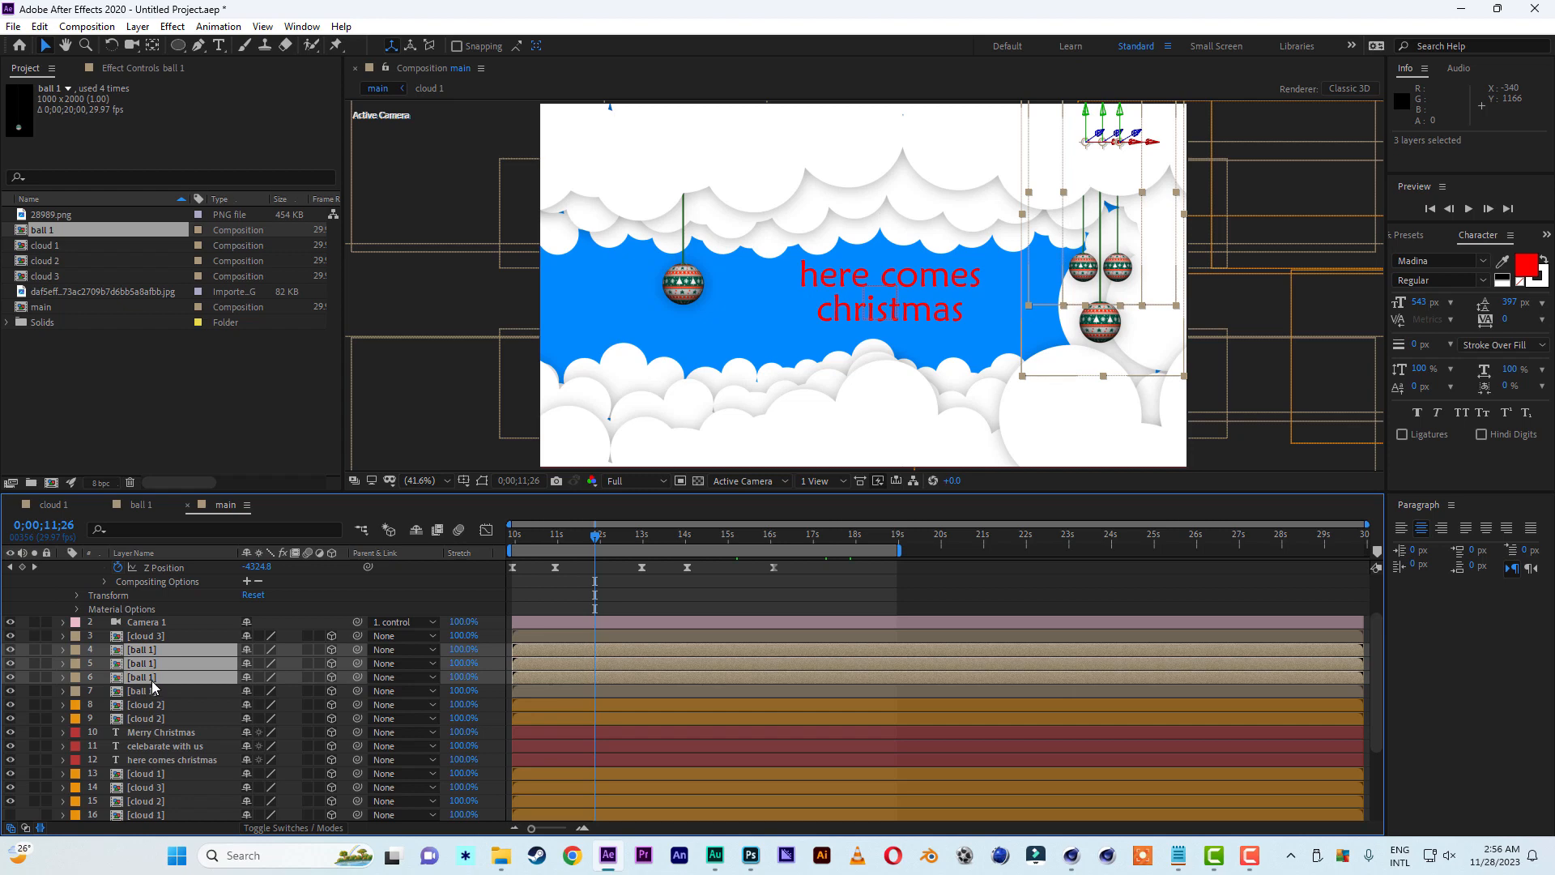
{"action": "key", "text": "ctrl+d"}
{"action": "left_click_drag", "start_coordinate": [137, 701], "coordinate": [138, 659]}
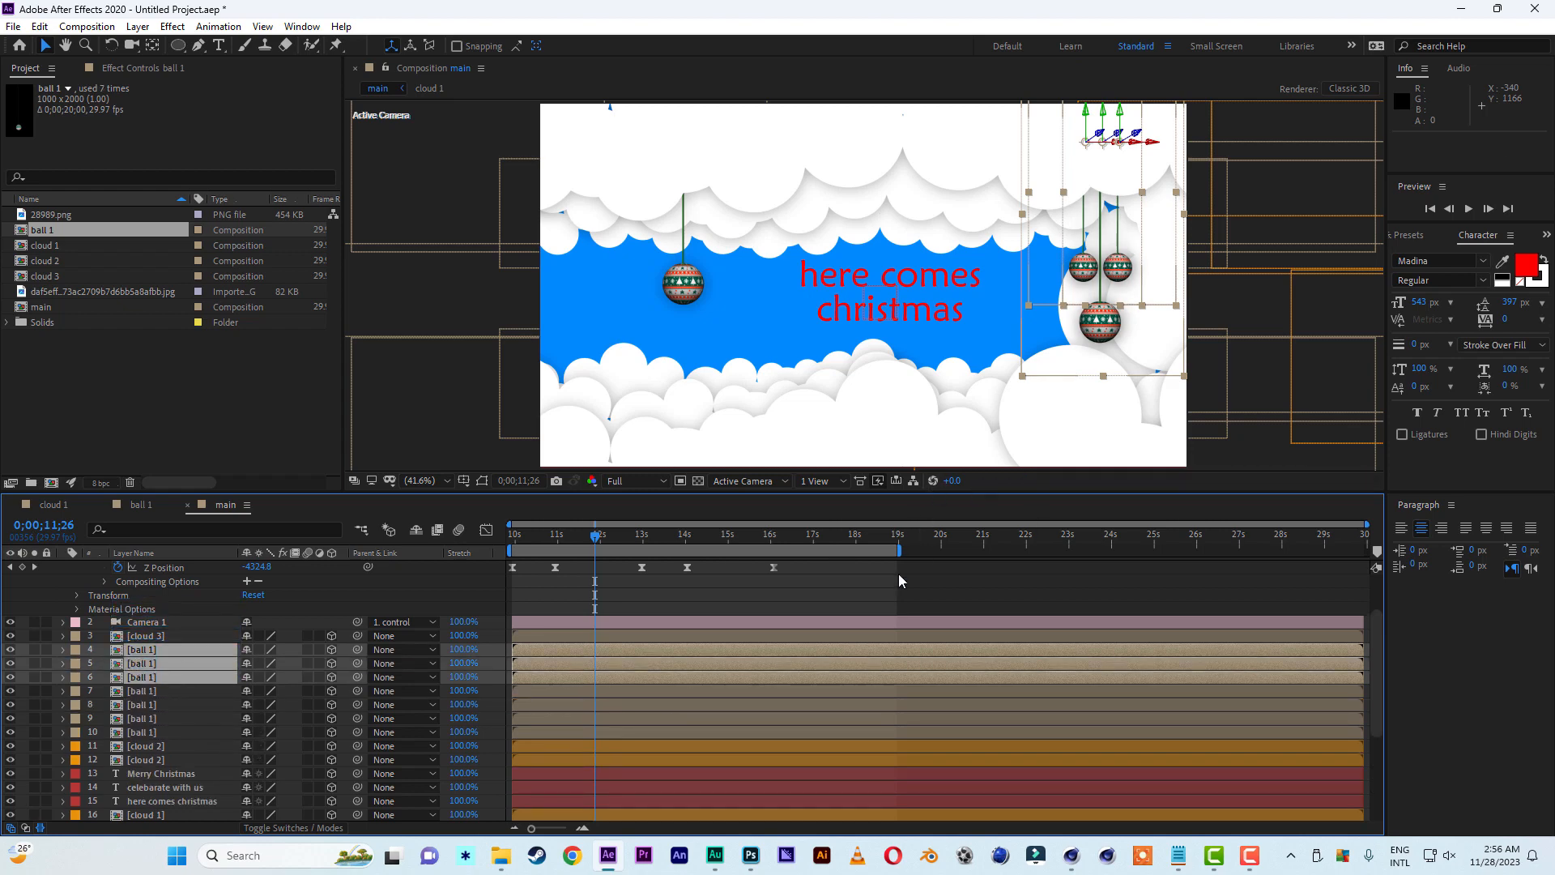
Move the three duplicated ornaments along X to about 18829, just before the "celebarate with us" title, checking around 0;00;14;01
{"action": "left_click_drag", "start_coordinate": [596, 539], "coordinate": [665, 557]}
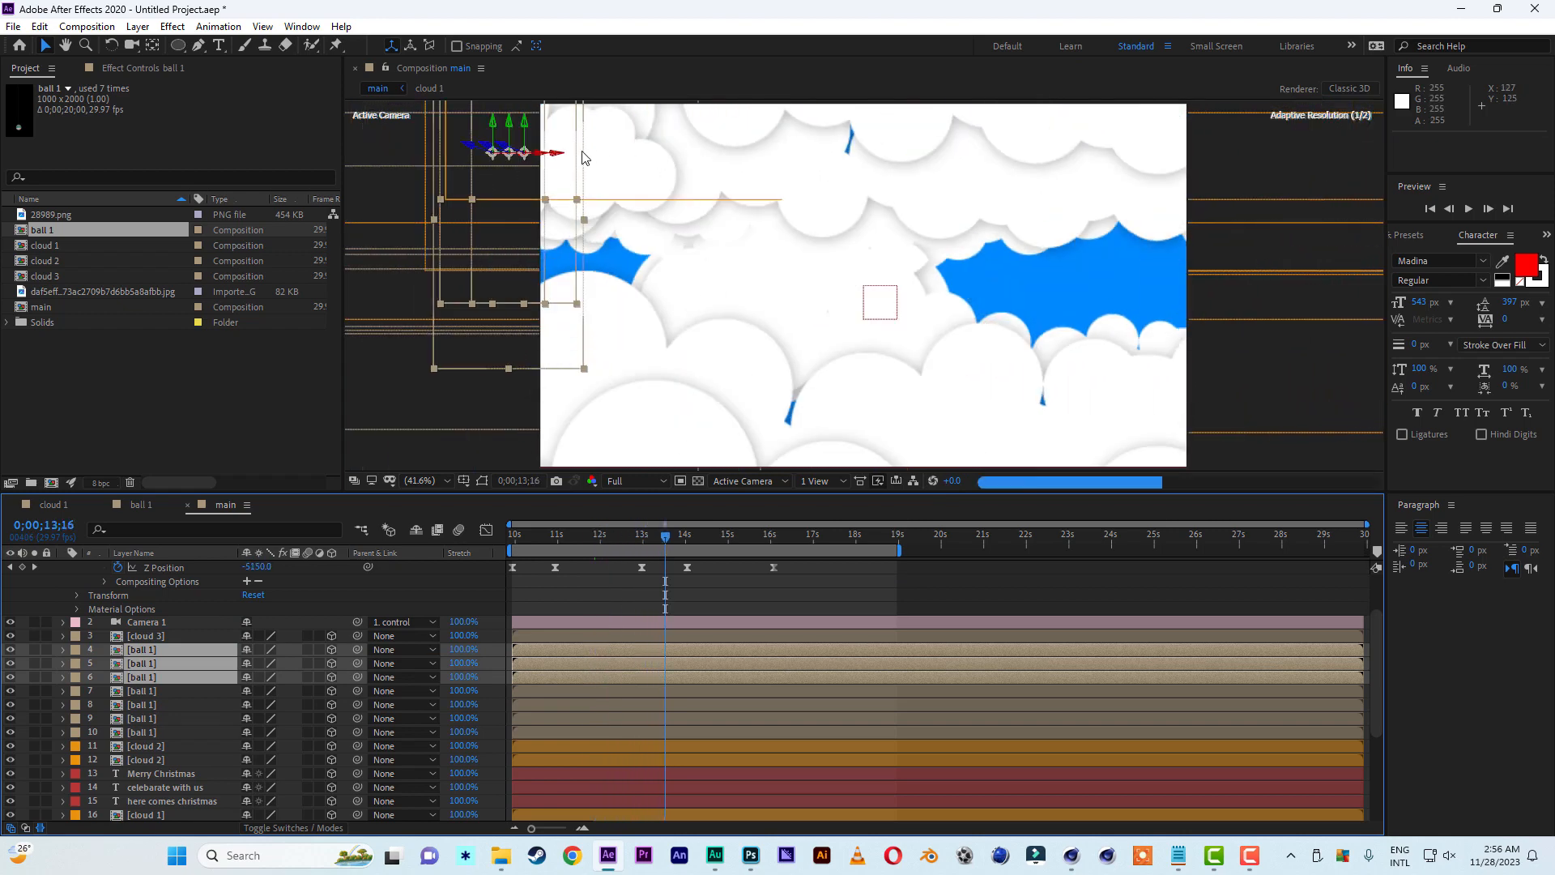
{"action": "left_click_drag", "start_coordinate": [559, 155], "coordinate": [704, 166]}
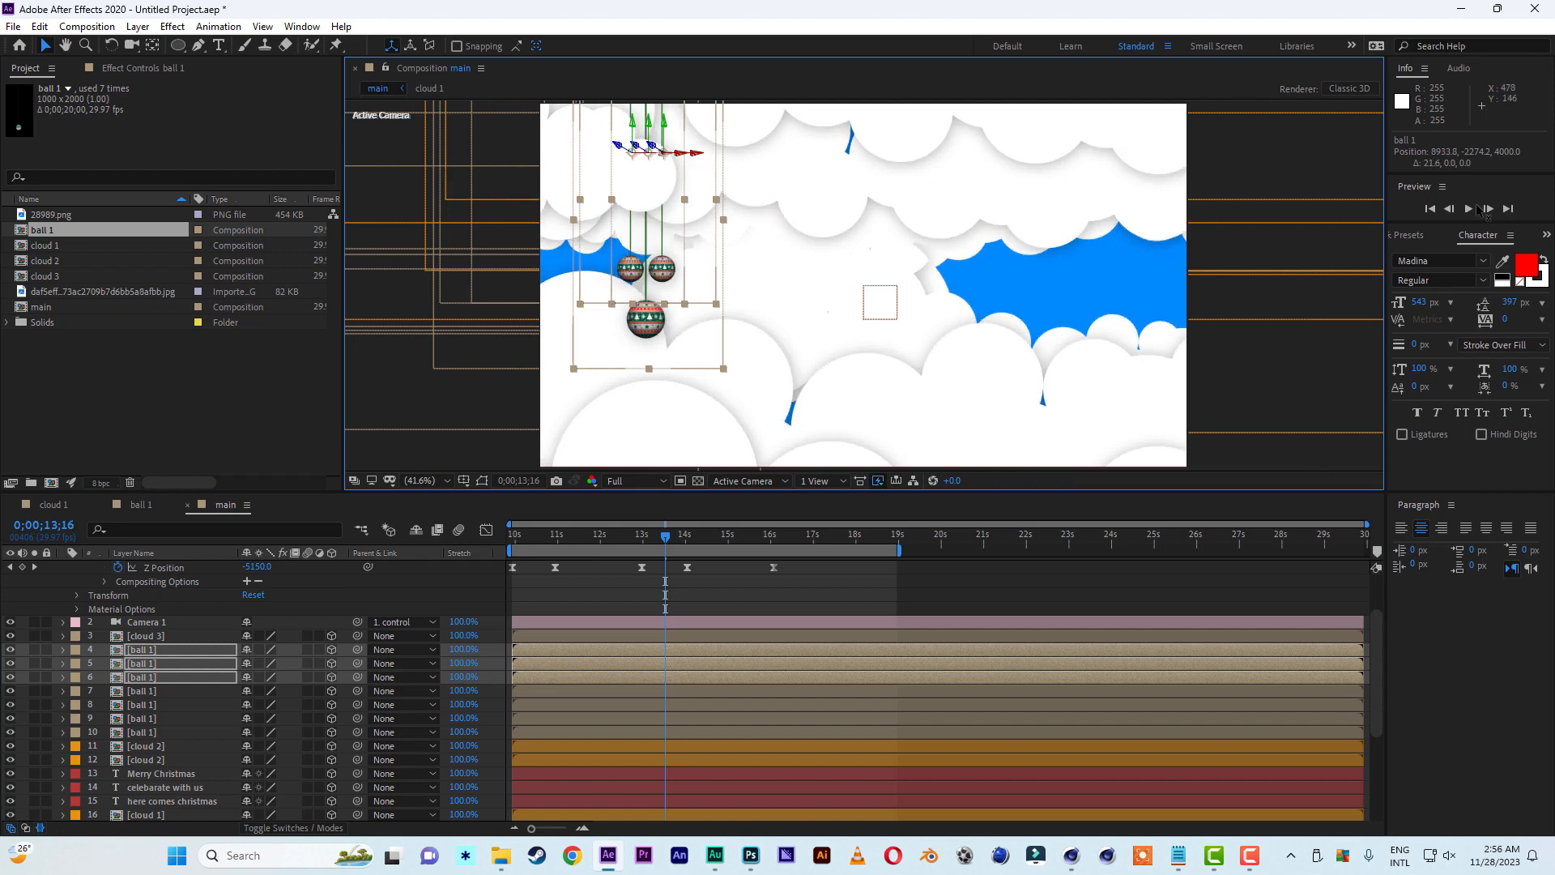
{"action": "left_click_drag", "start_coordinate": [1477, 205], "coordinate": [1536, 222]}
{"action": "left_click", "coordinate": [688, 535]}
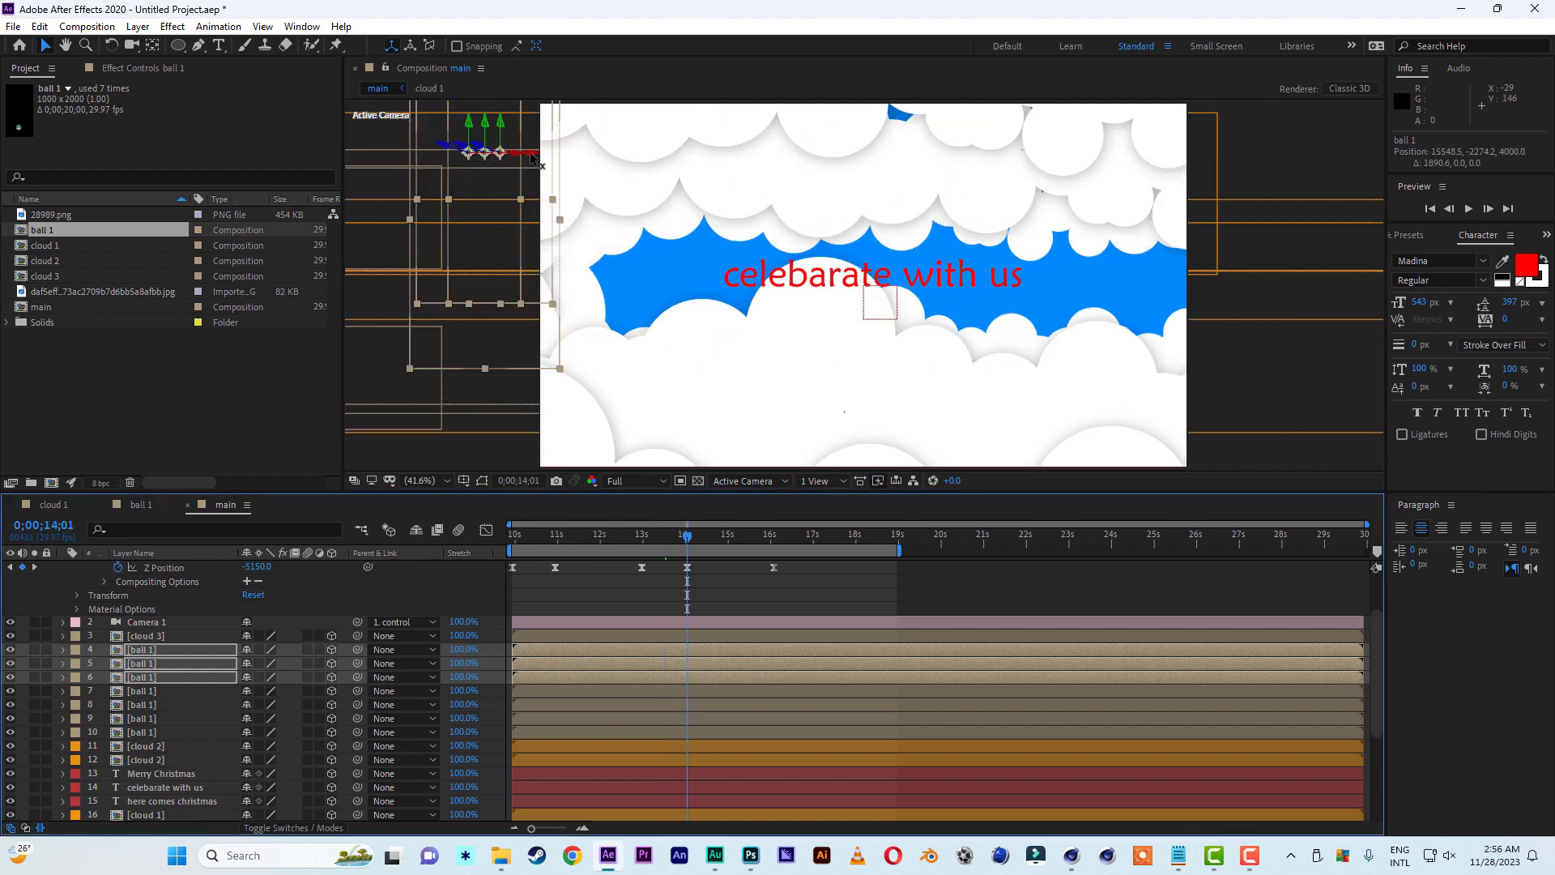
{"action": "left_click", "coordinate": [705, 535]}
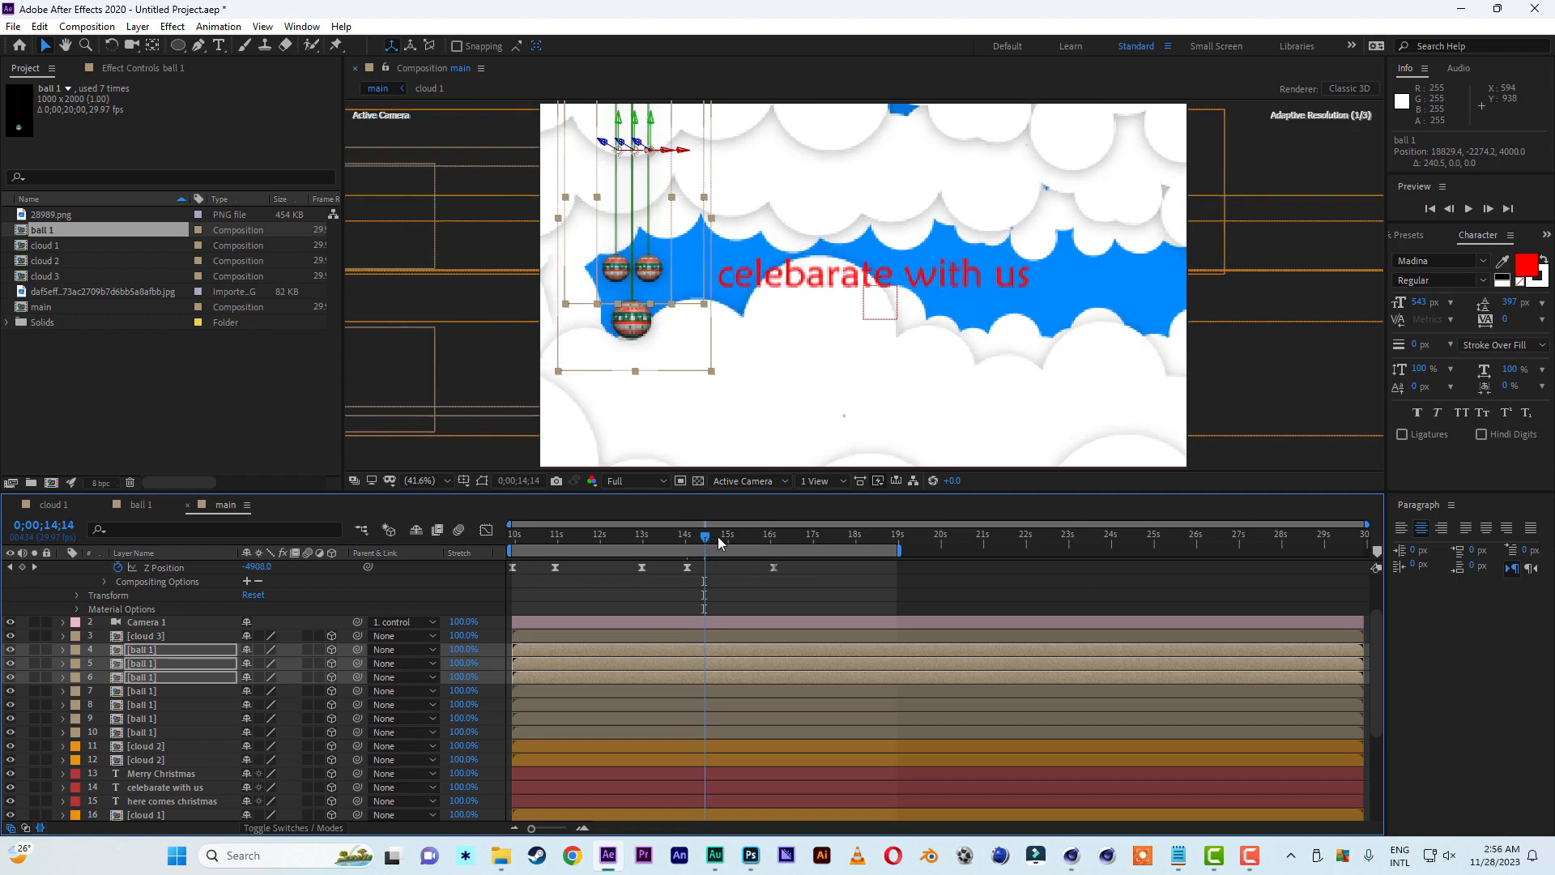
{"action": "left_click_drag", "start_coordinate": [718, 536], "coordinate": [672, 545]}
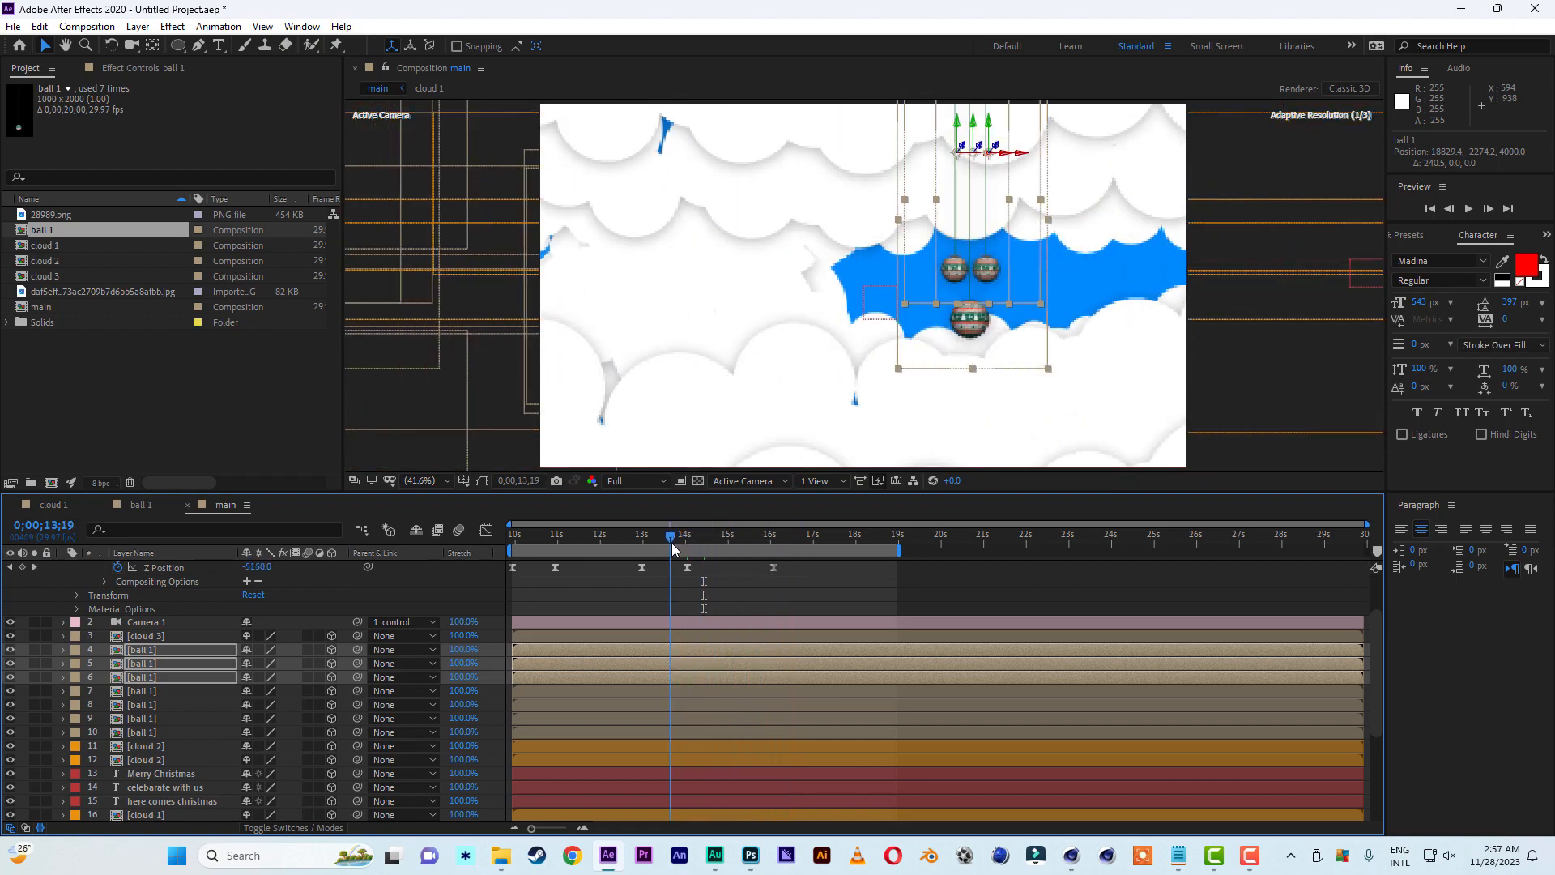
Duplicate the large ornament of the new group and move the copy along X to about 12806, in front of the white clouds
{"action": "left_click", "coordinate": [149, 704]}
{"action": "left_click", "coordinate": [149, 677]}
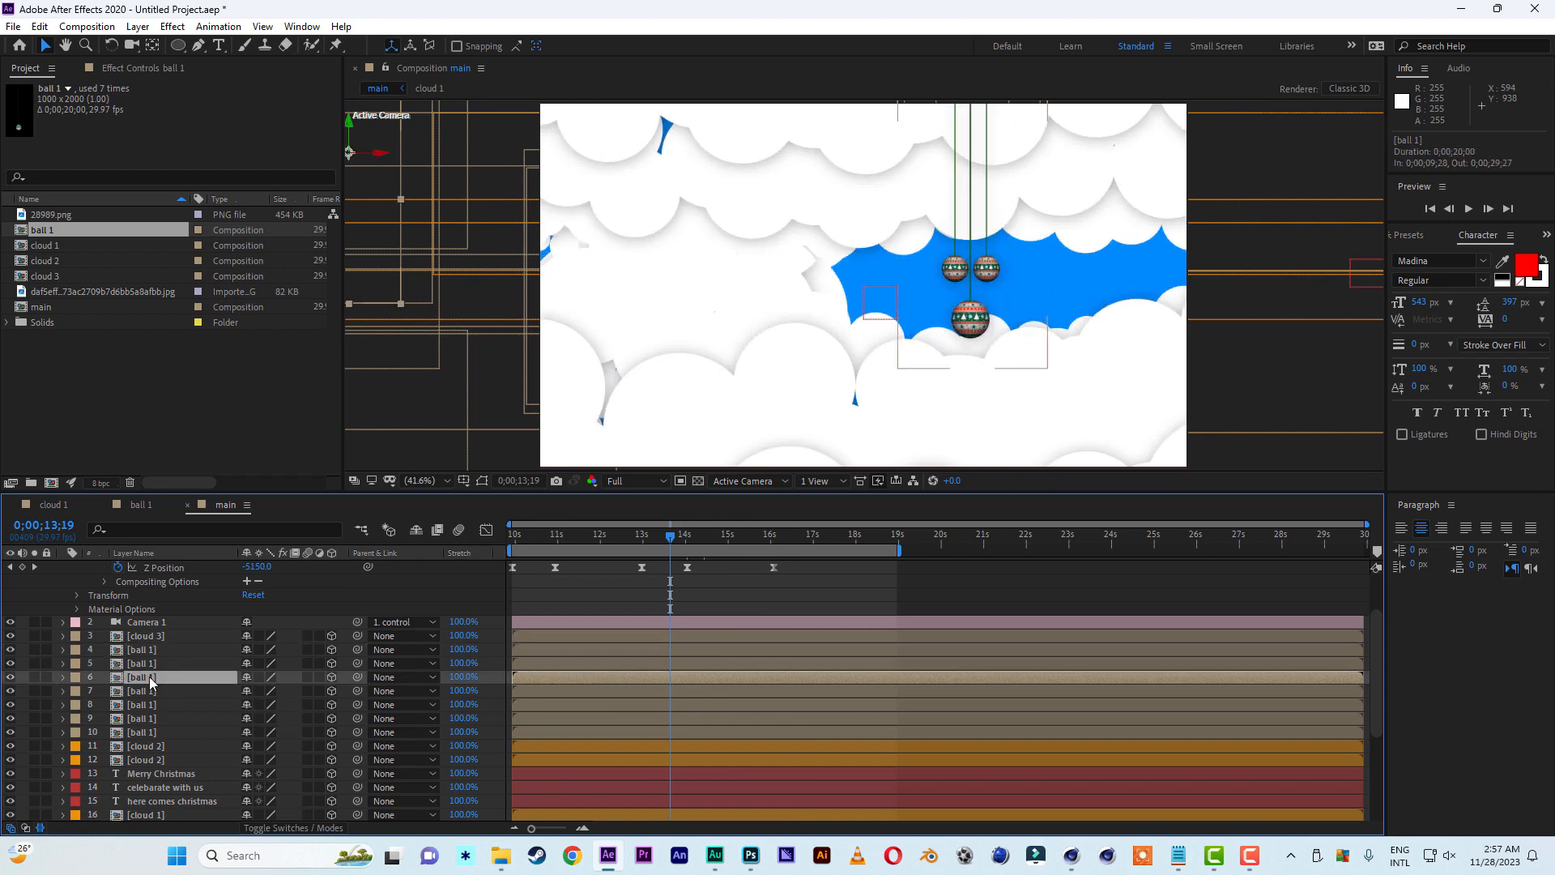
{"action": "key", "text": "ctrl+d"}
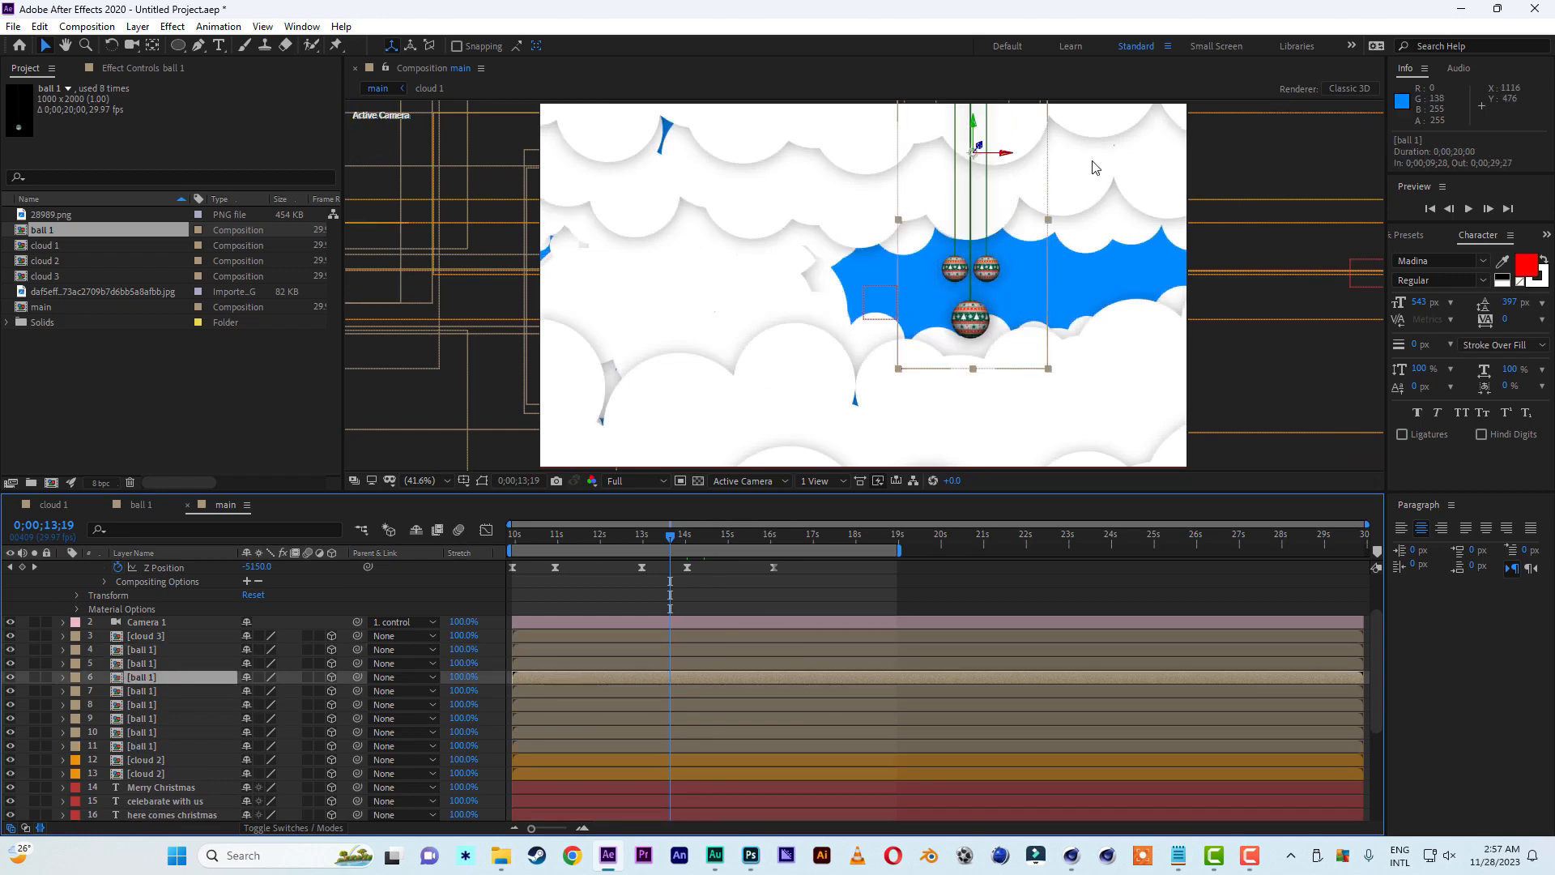
{"action": "left_click_drag", "start_coordinate": [1010, 161], "coordinate": [739, 154]}
Scale the copied ornament to 448% and raise it to a Y position of about -4550
{"action": "key", "text": "s"}
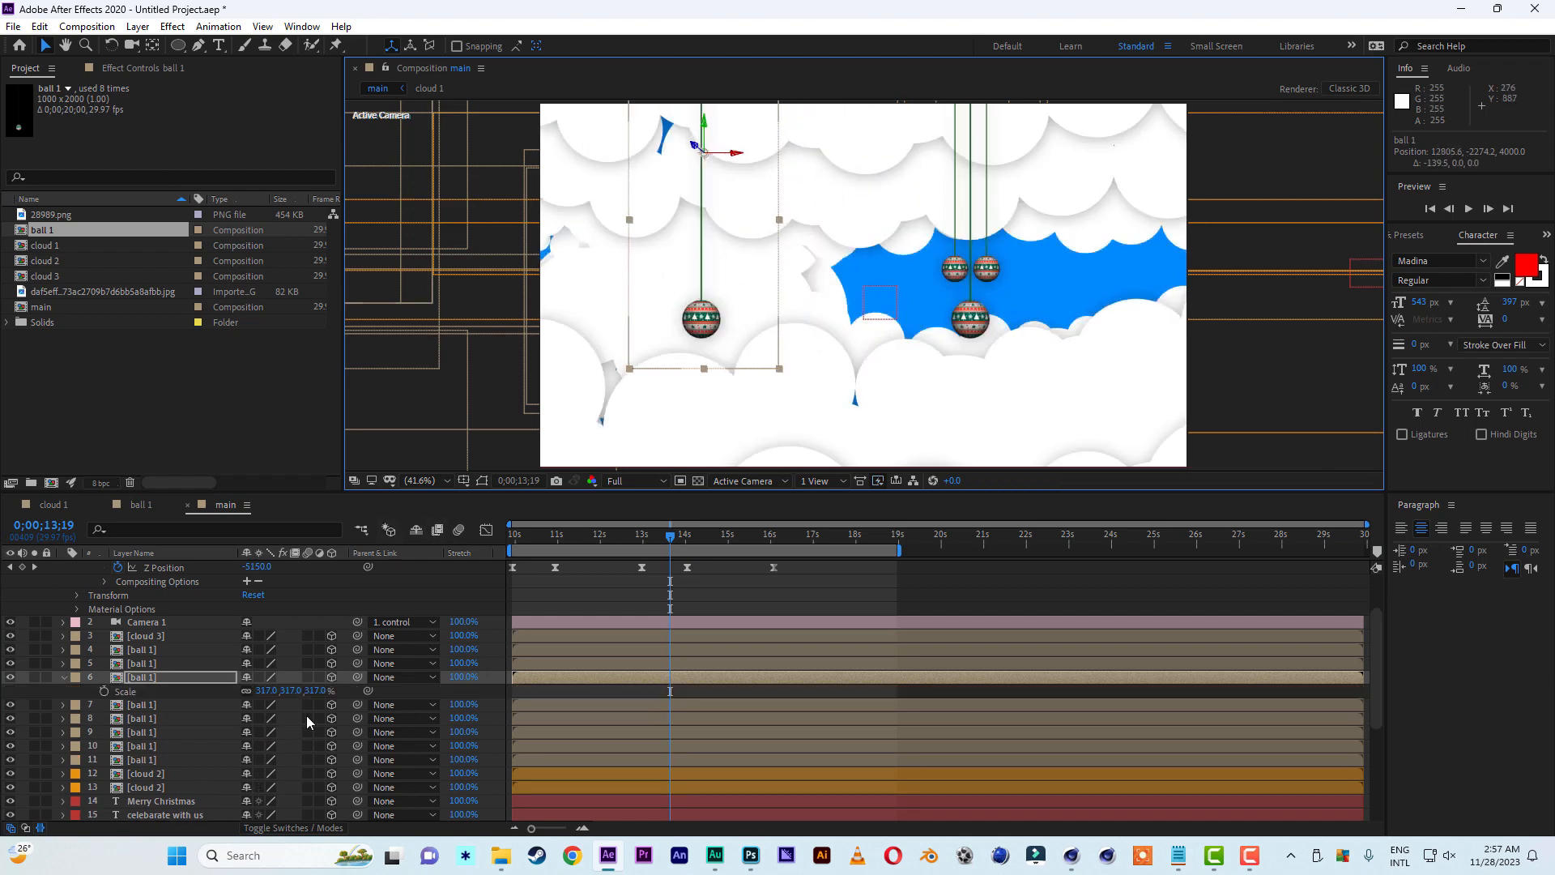
{"action": "left_click_drag", "start_coordinate": [332, 691], "coordinate": [427, 691]}
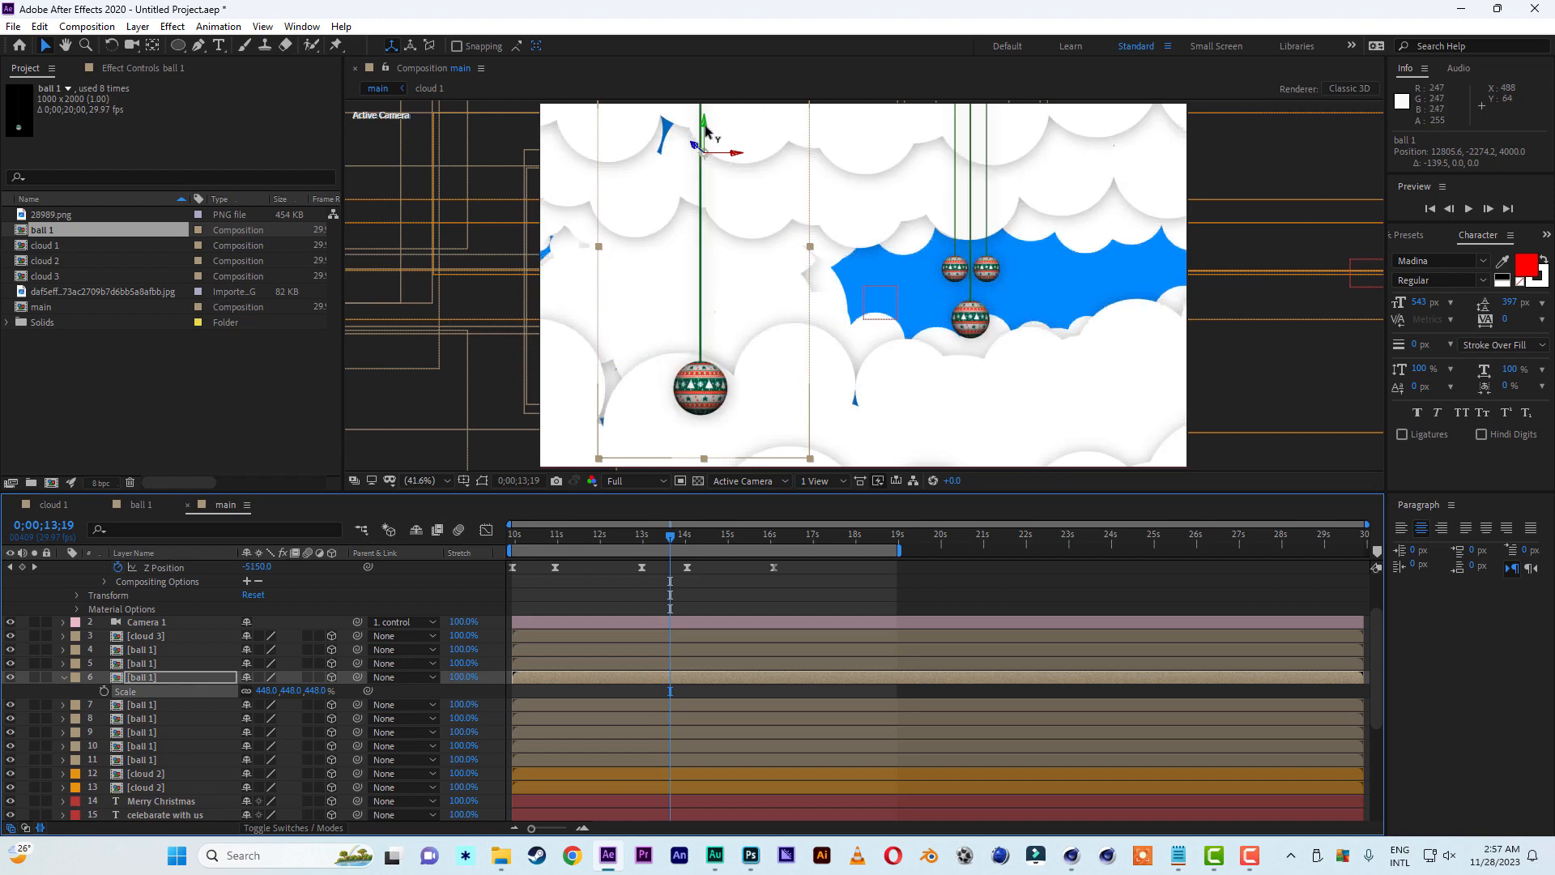
{"action": "scroll", "coordinate": [788, 225], "scroll_direction": "down", "scroll_amount": 2}
{"action": "left_click_drag", "start_coordinate": [768, 195], "coordinate": [797, 2]}
{"action": "left_click_drag", "start_coordinate": [767, 138], "coordinate": [794, 29]}
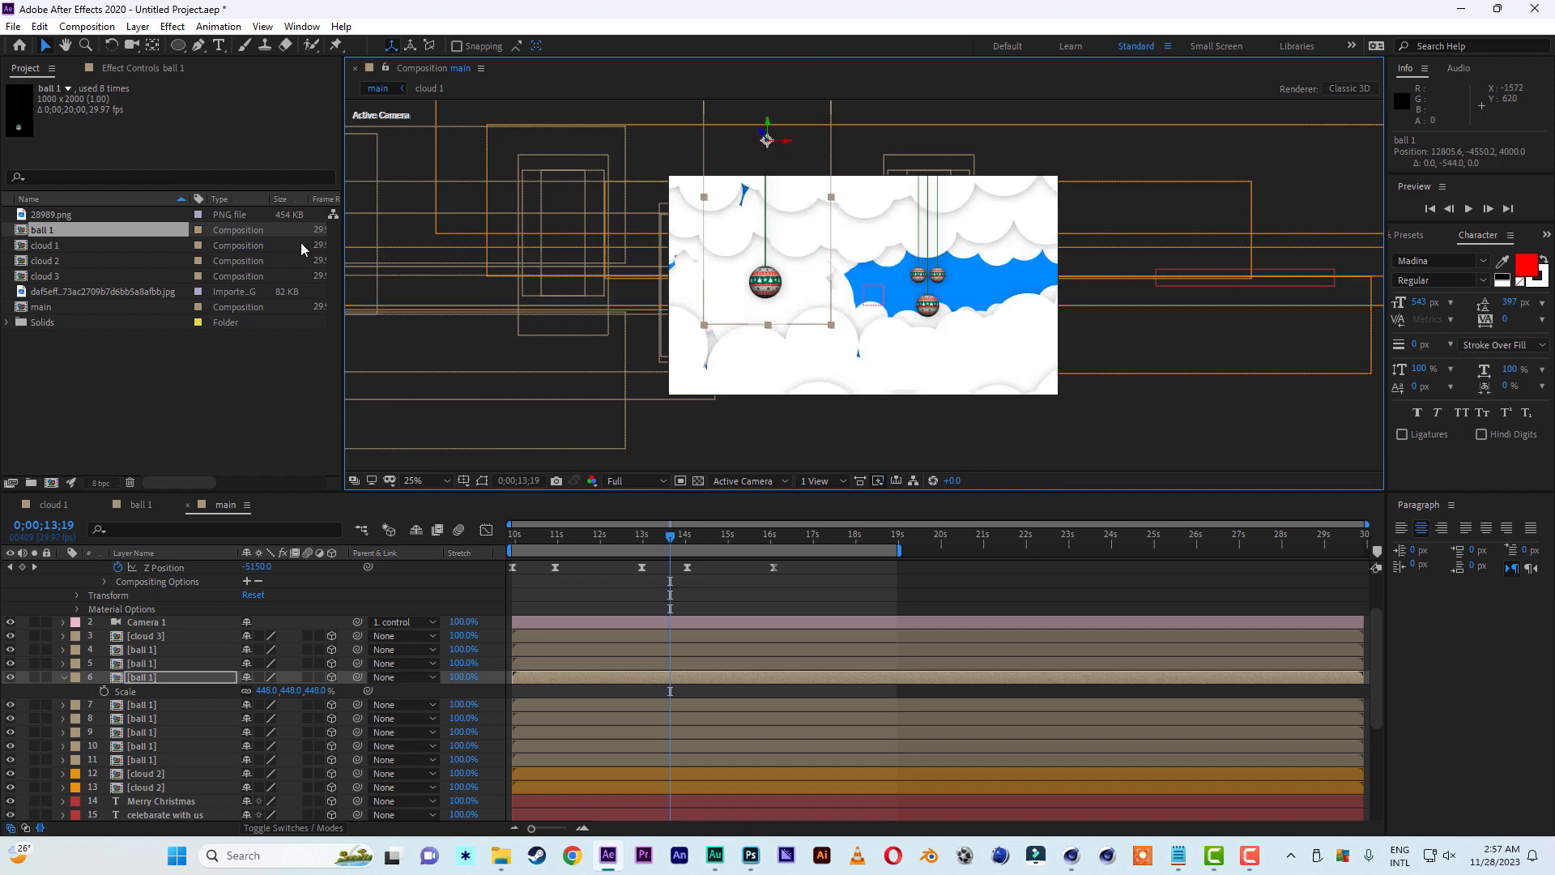
Move the enlarged ornament's anchor point down its string to the upper edge of the frame with the Pan Behind tool
{"action": "left_click", "coordinate": [146, 42]}
{"action": "left_click_drag", "start_coordinate": [767, 142], "coordinate": [770, 173]}
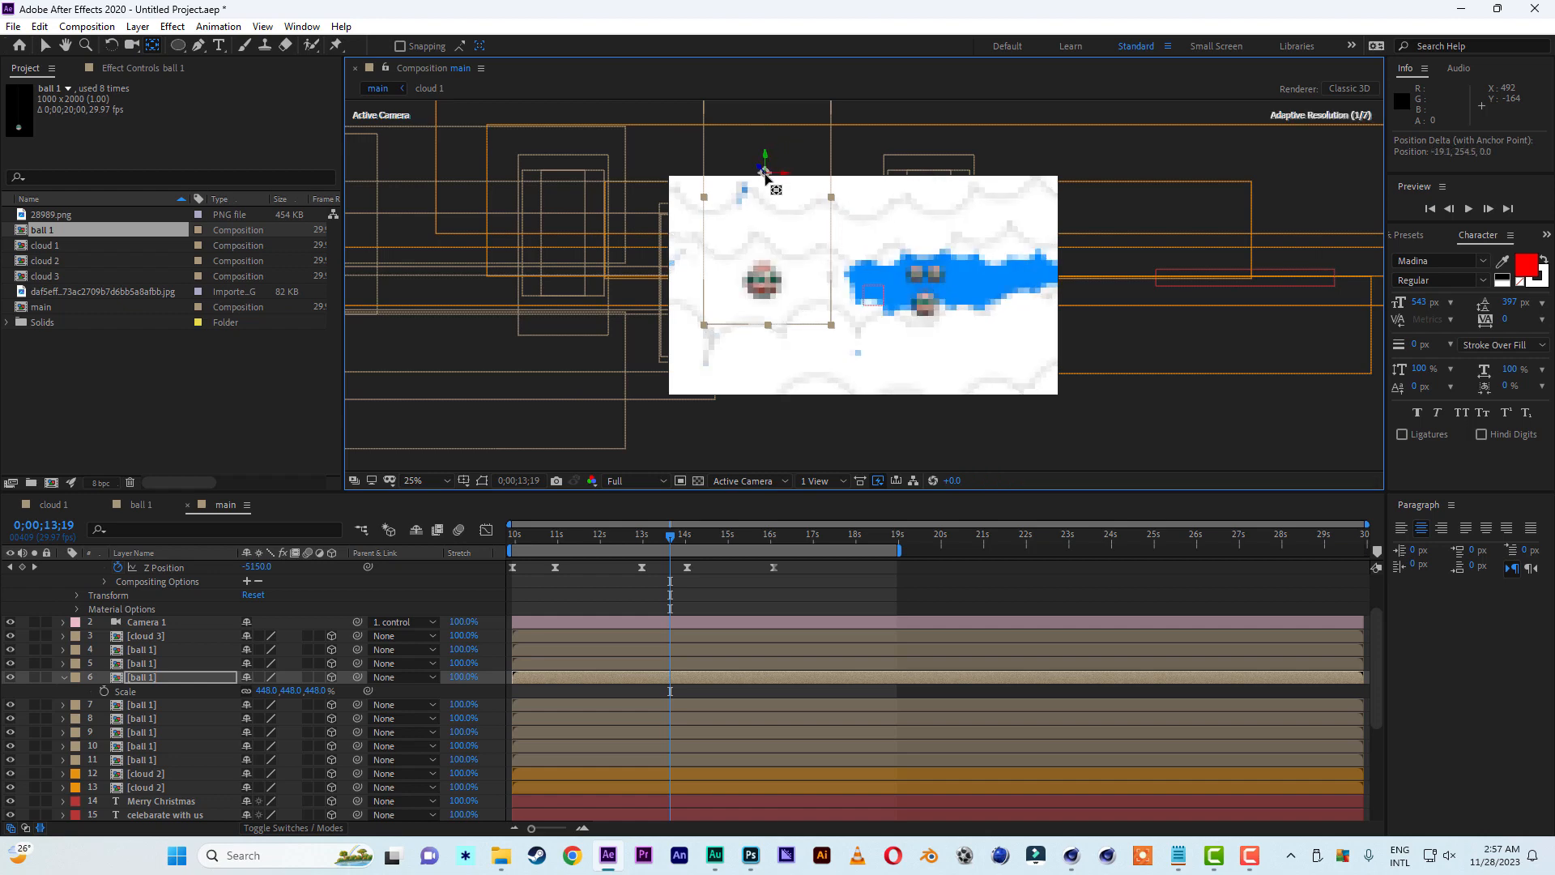
{"action": "left_click_drag", "start_coordinate": [765, 179], "coordinate": [765, 179]}
{"action": "key", "text": "v"}
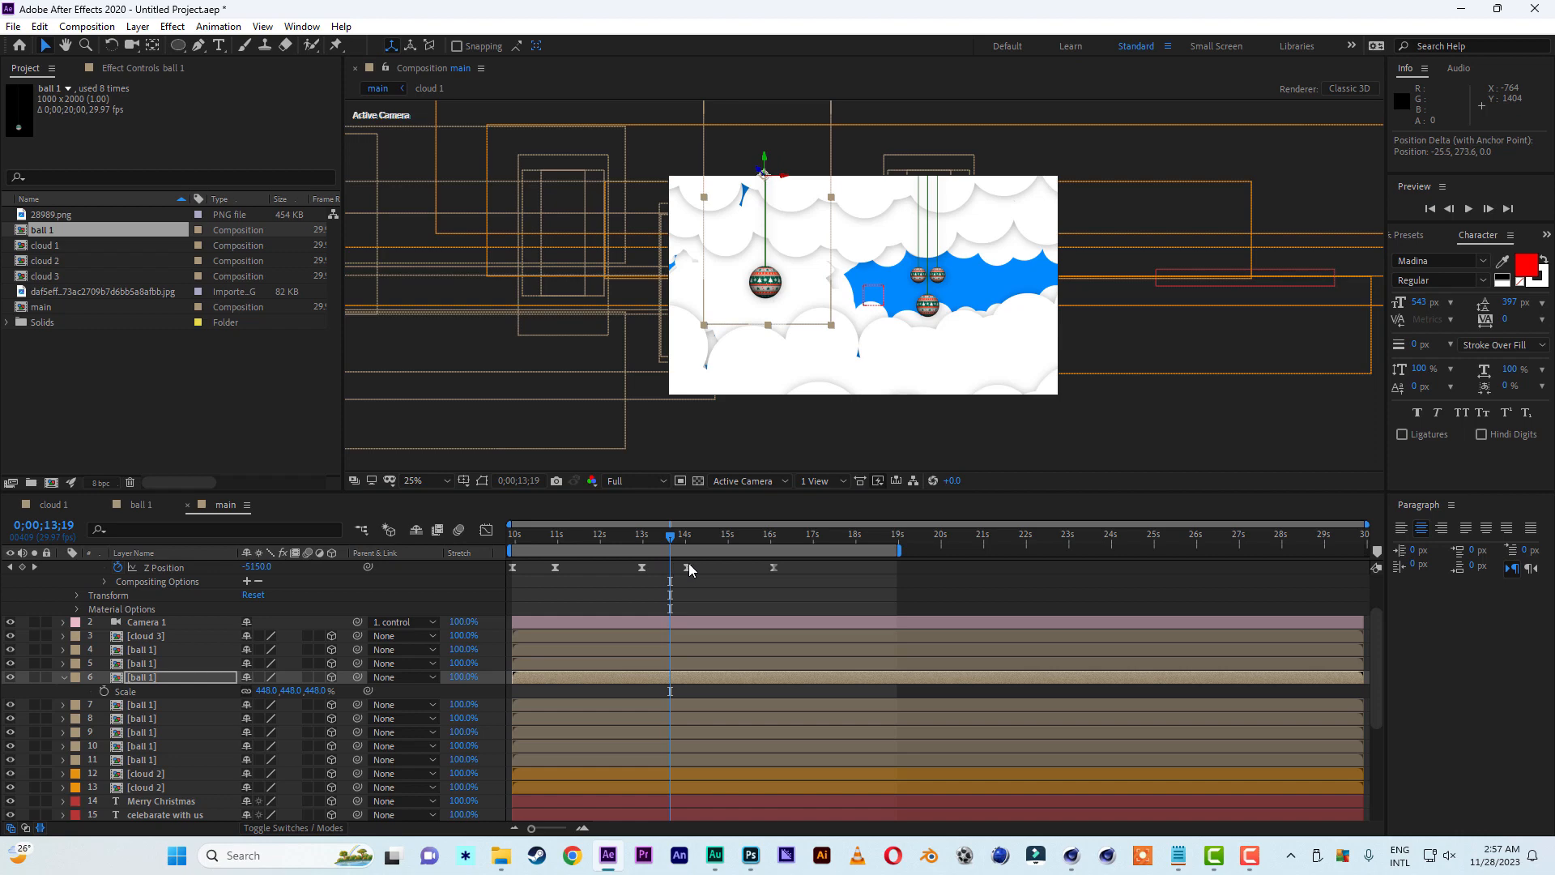
Test the enlarged ornament's tilt at 0;00;13;15 with a Z Rotation of 9°, and reset it to 0°
{"action": "left_click_drag", "start_coordinate": [670, 536], "coordinate": [471, 720]}
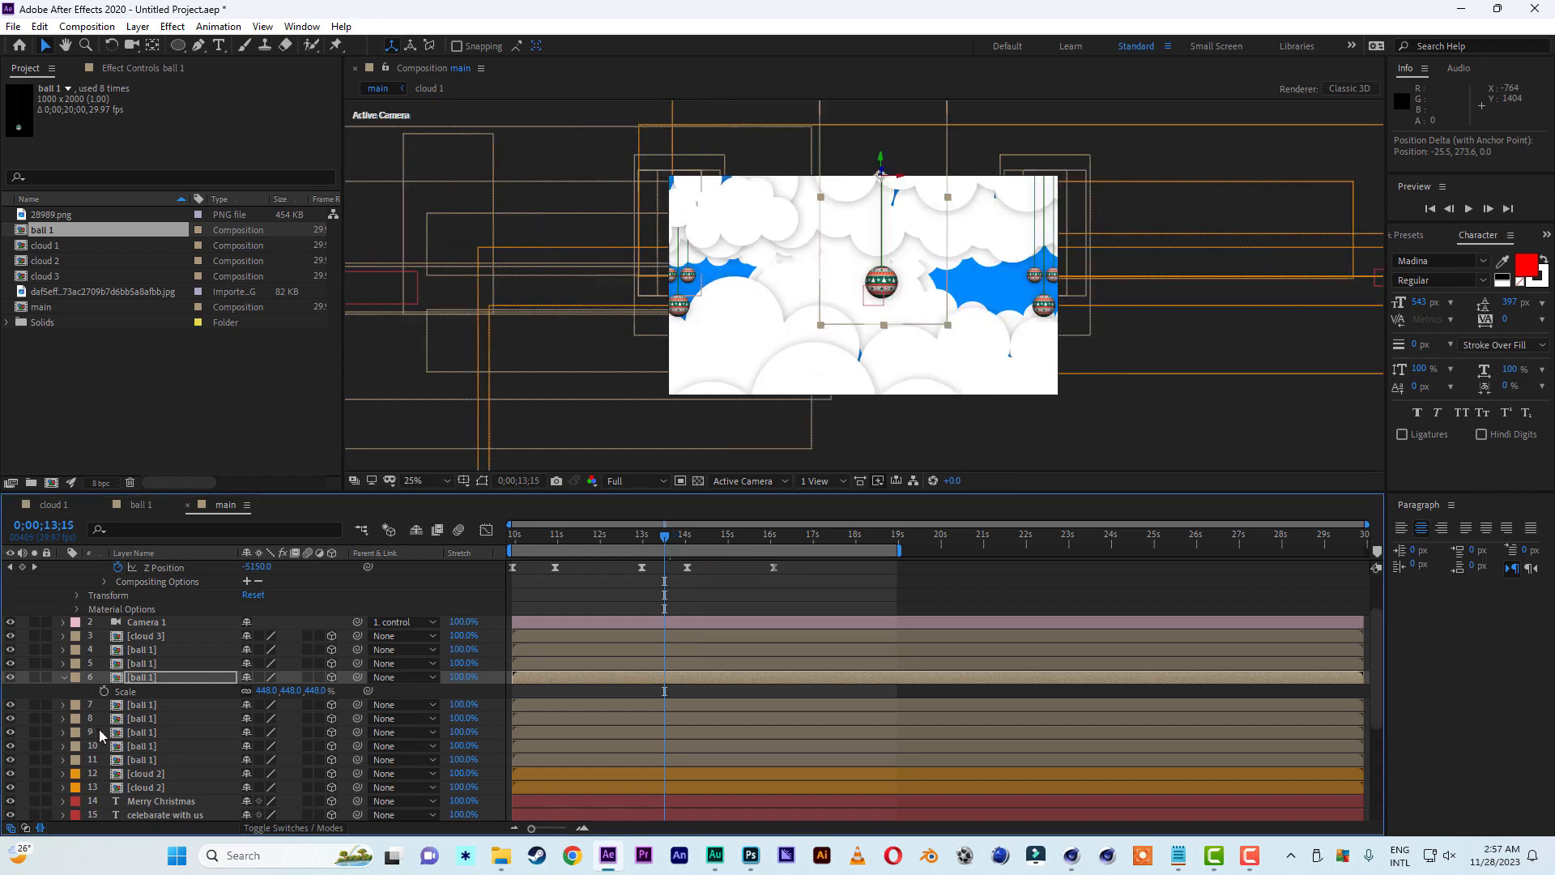
{"action": "key", "text": "r"}
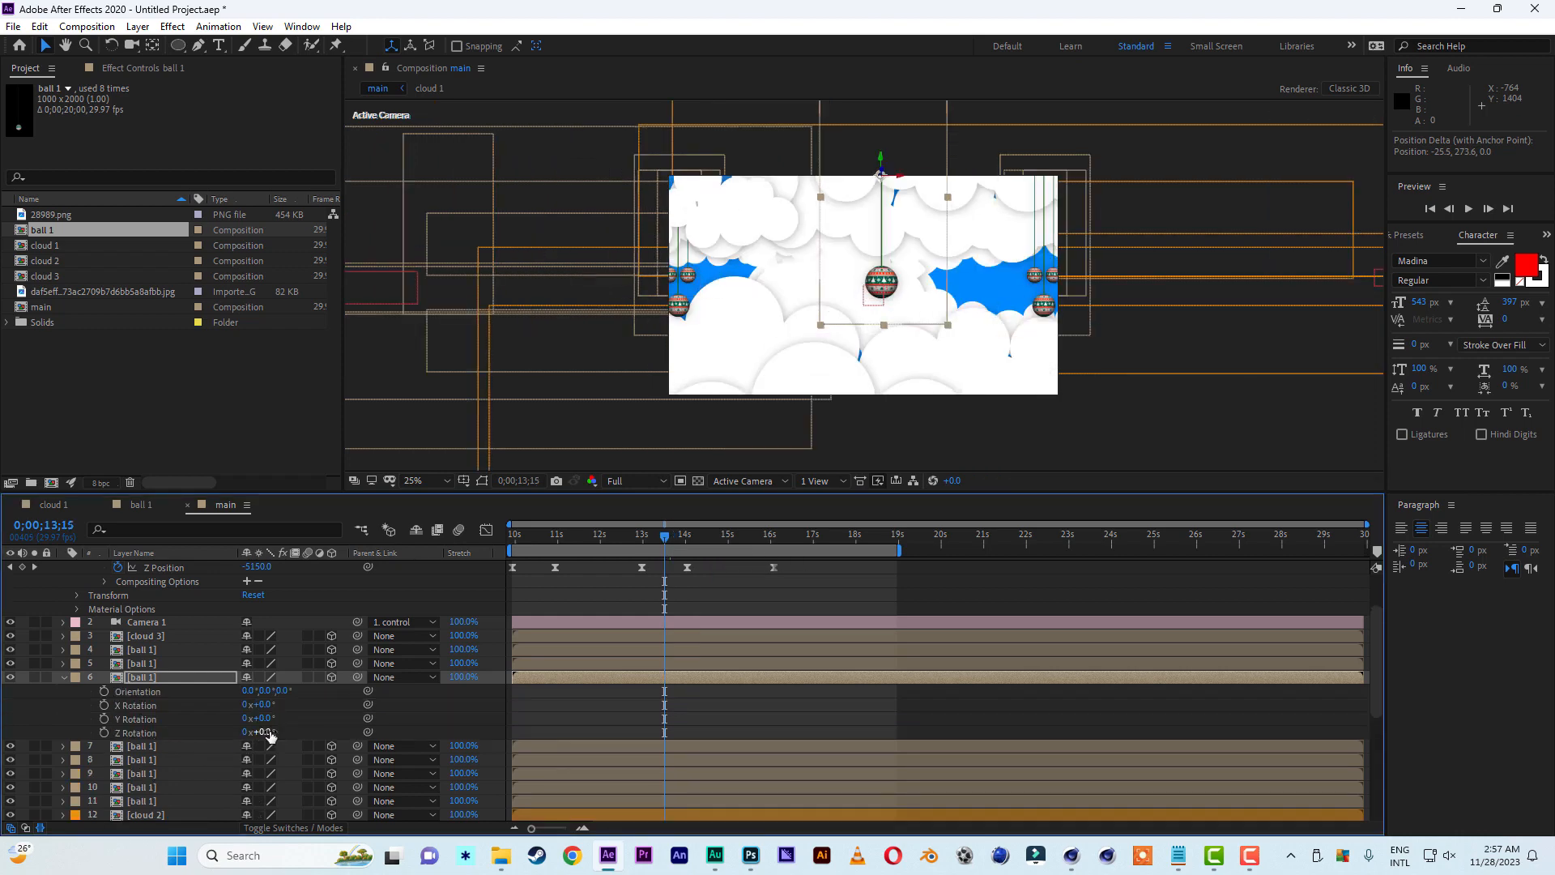
{"action": "left_click_drag", "start_coordinate": [270, 731], "coordinate": [276, 731]}
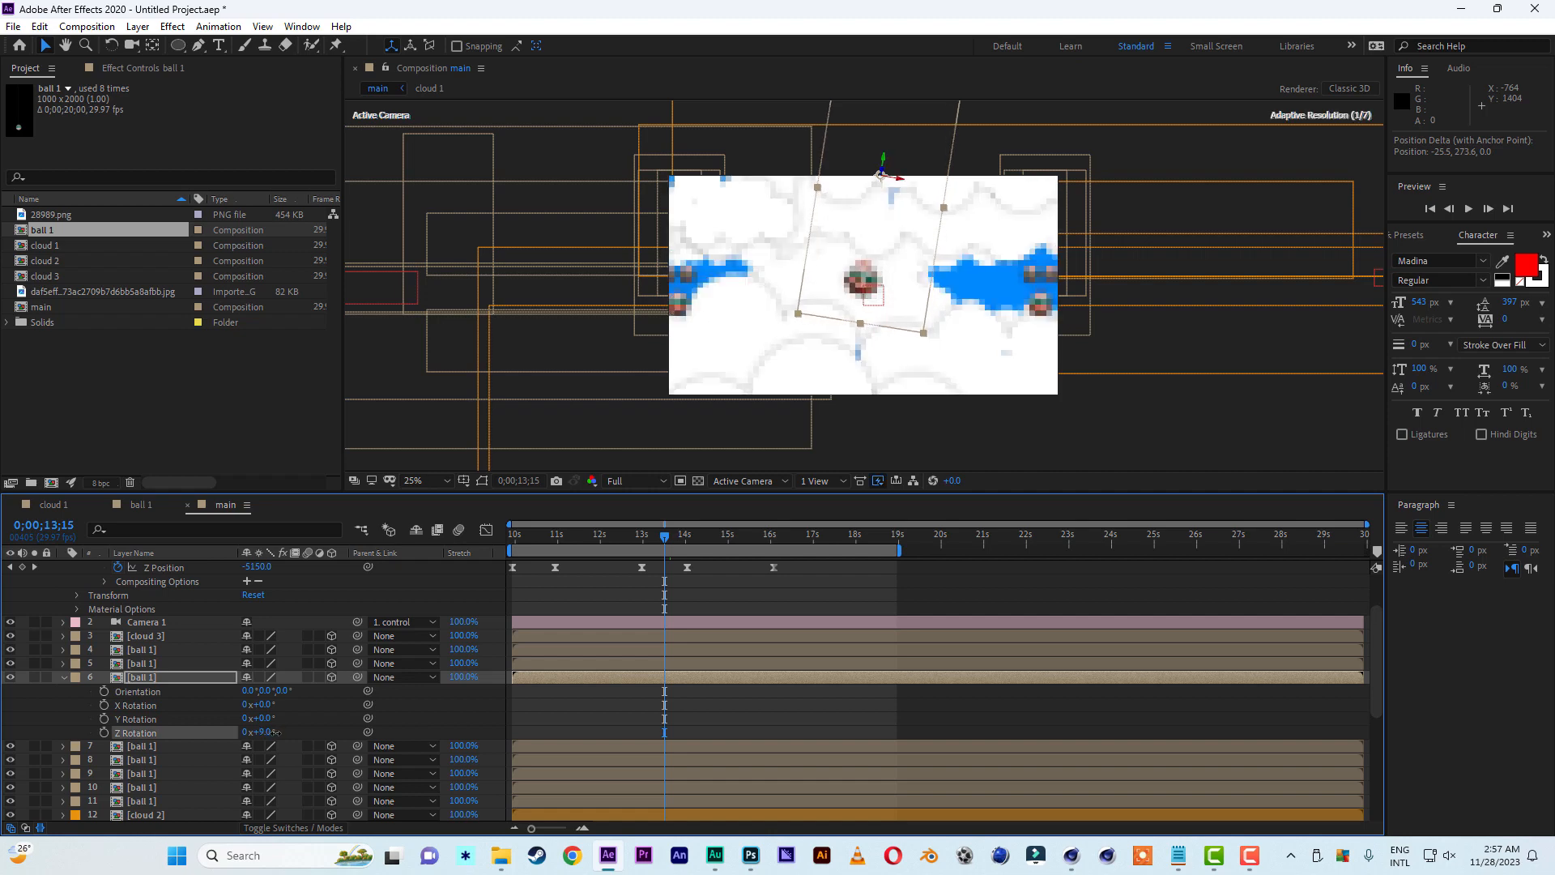
{"action": "left_click", "coordinate": [263, 733]}
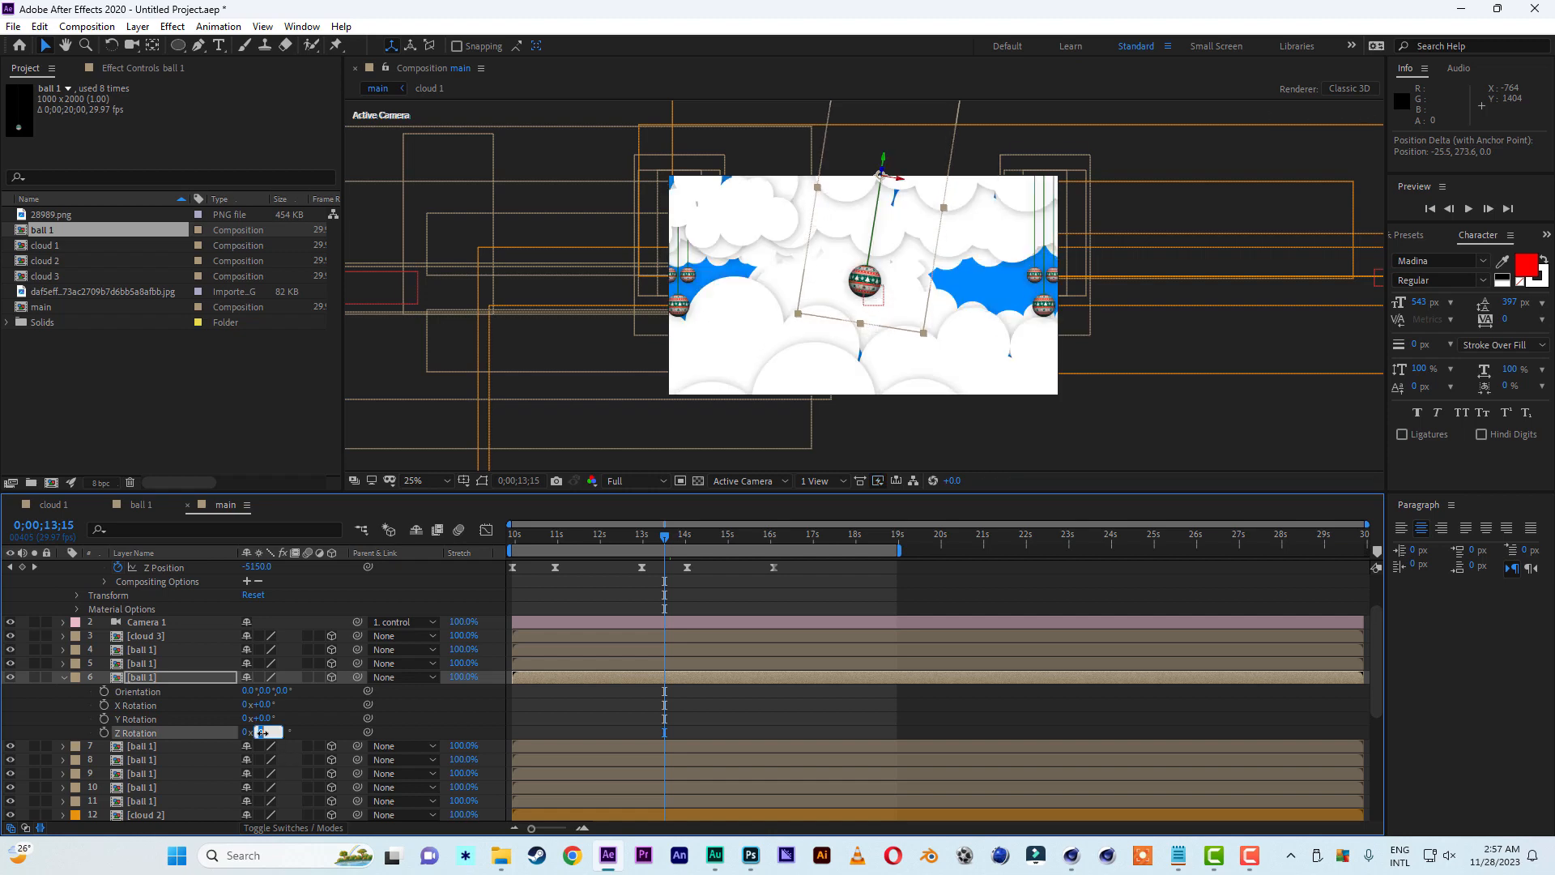
{"action": "type", "text": "9"}
{"action": "left_click", "coordinate": [304, 732]}
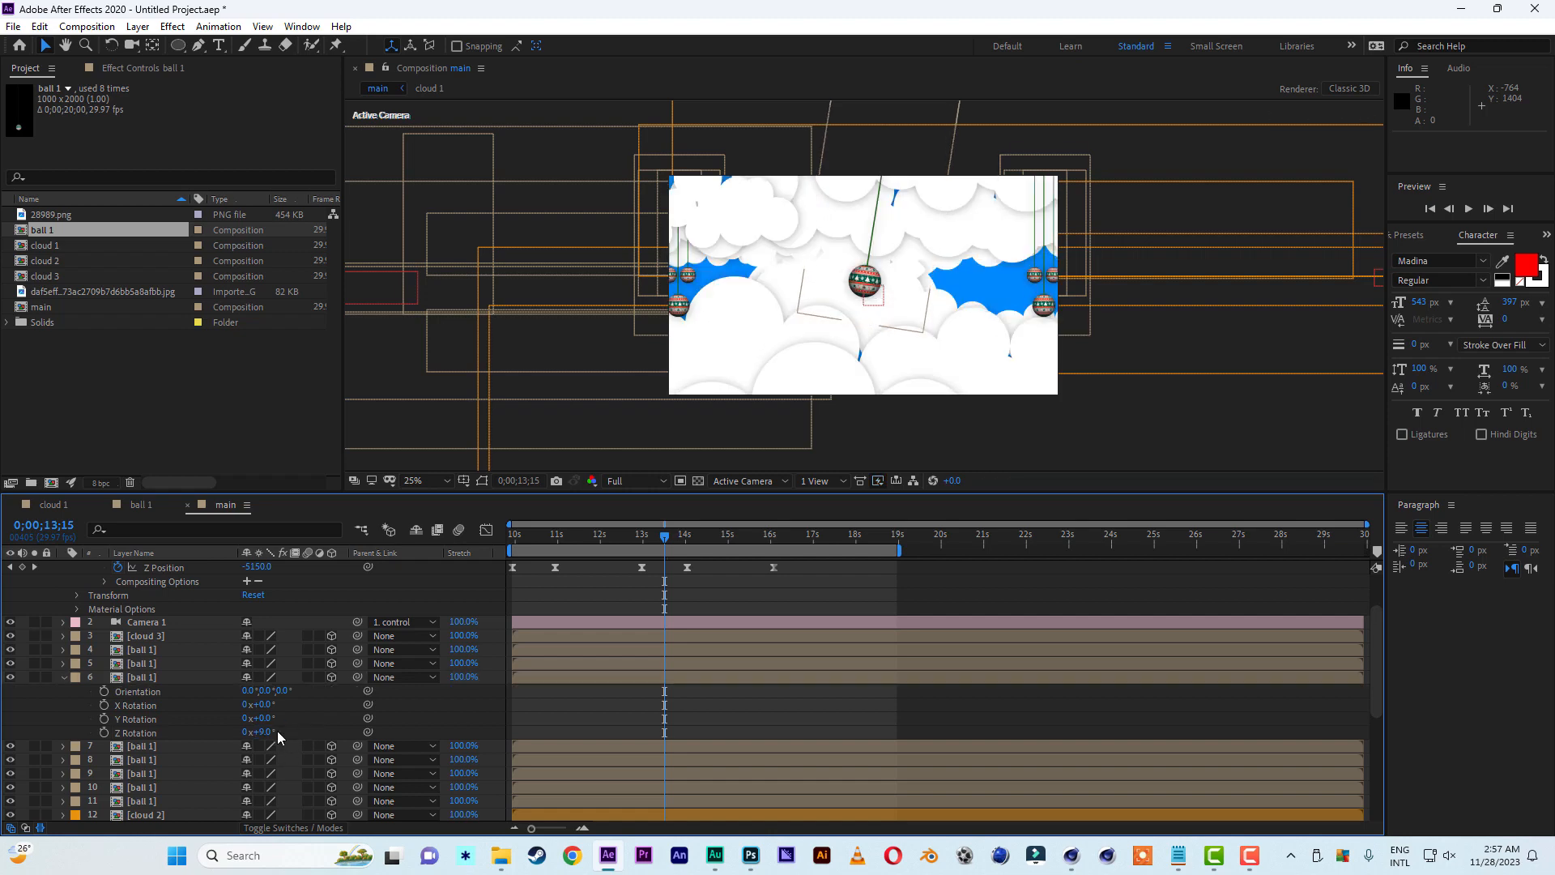
{"action": "left_click", "coordinate": [270, 731]}
{"action": "type", "text": "0"}
{"action": "left_click", "coordinate": [306, 731]}
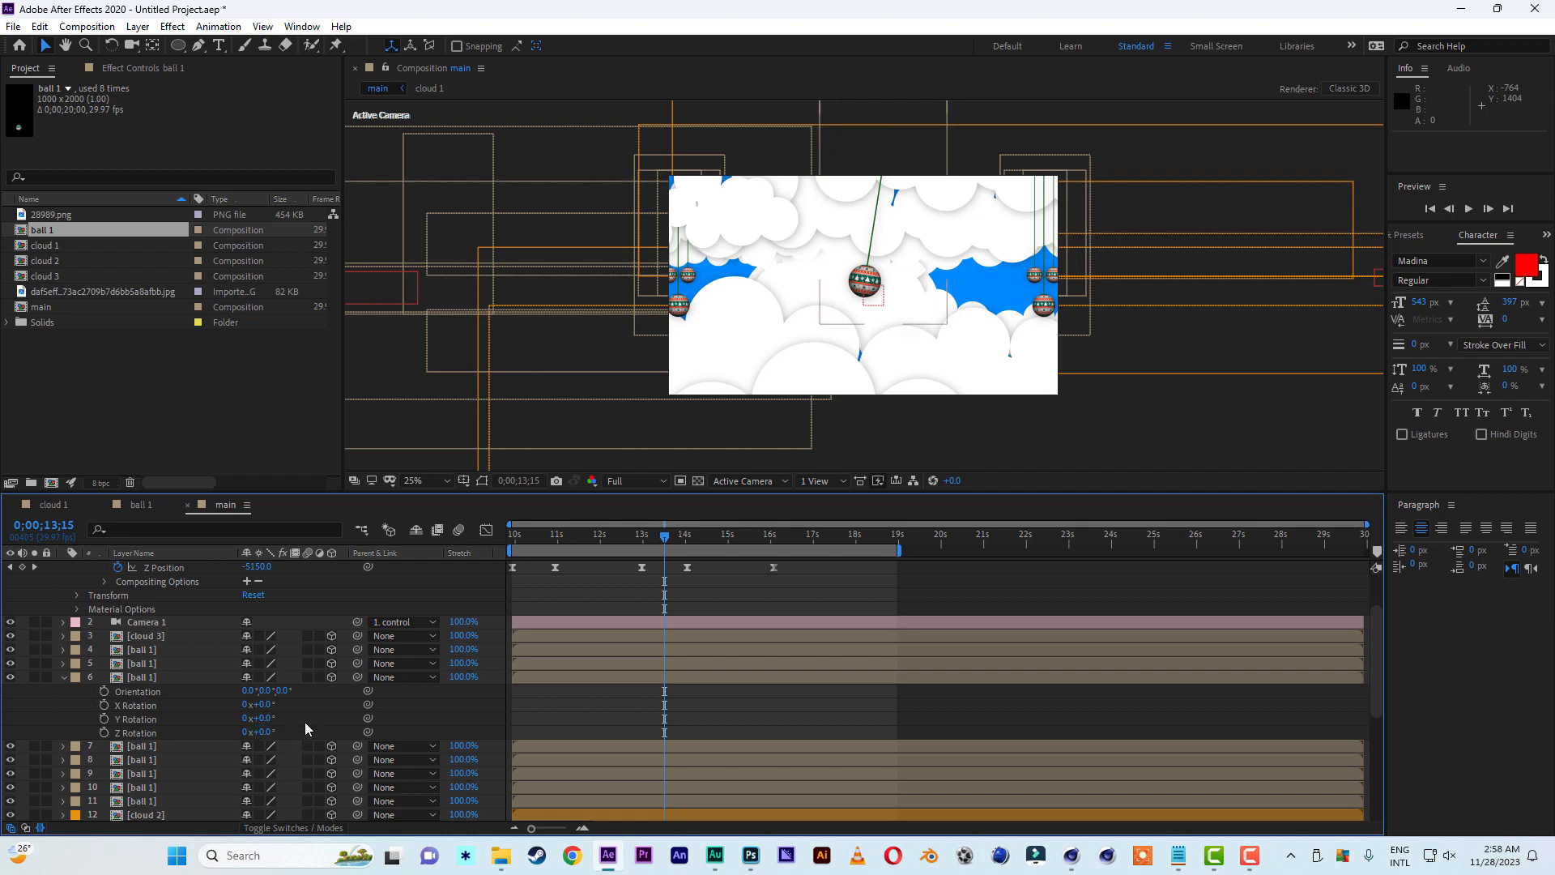
Set the enlarged ornament's Z Rotation to 10° at 0;00;10;13 and start keyframing it there
{"action": "left_click", "coordinate": [533, 541]}
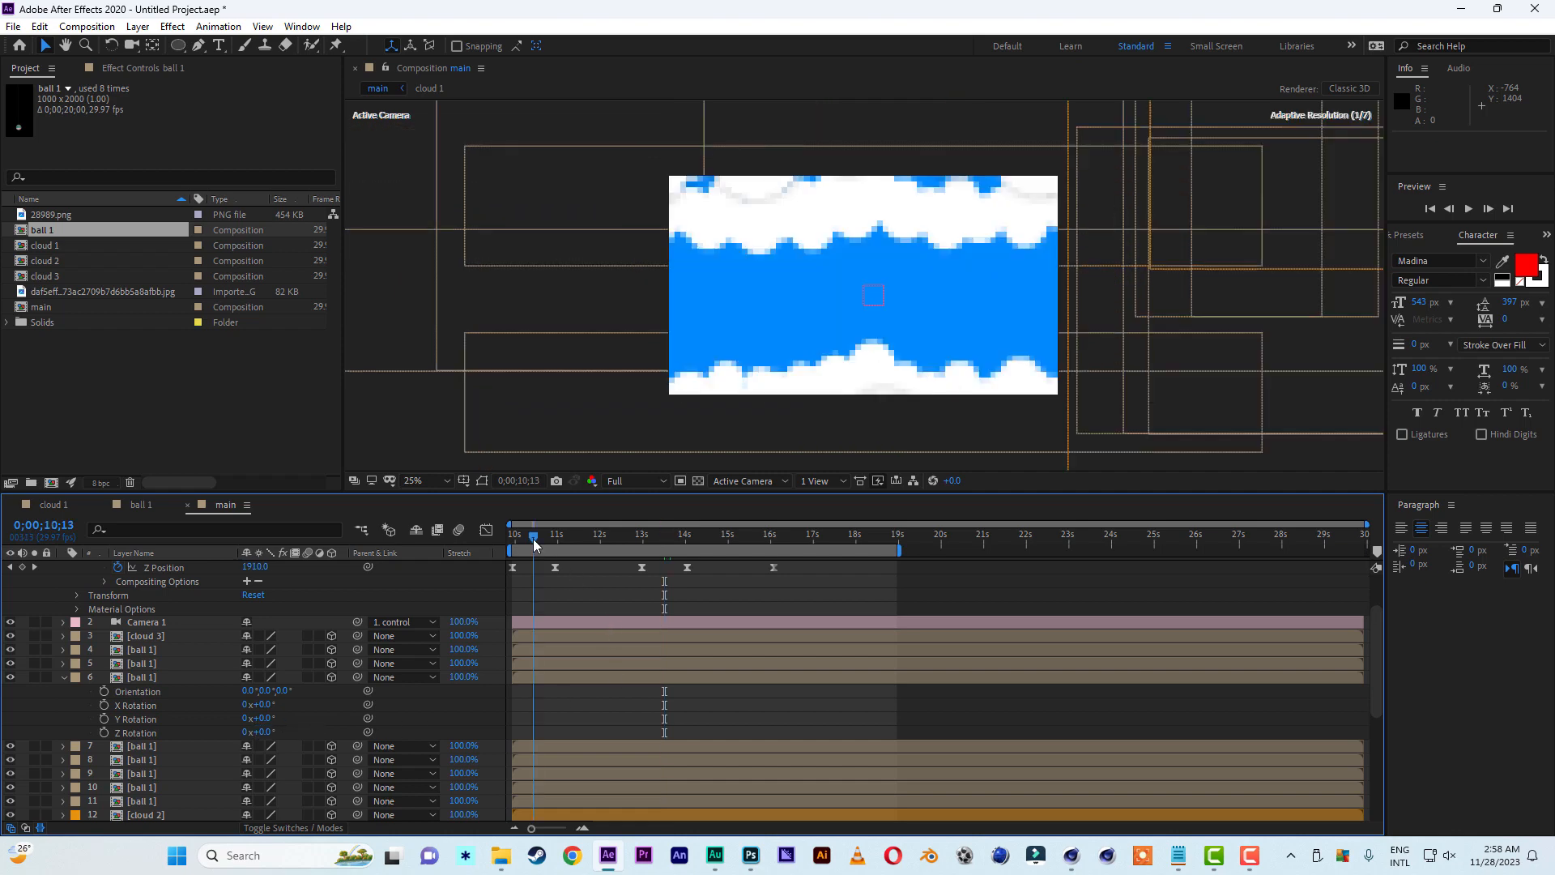
{"action": "left_click", "coordinate": [542, 676]}
{"action": "left_click", "coordinate": [265, 731]}
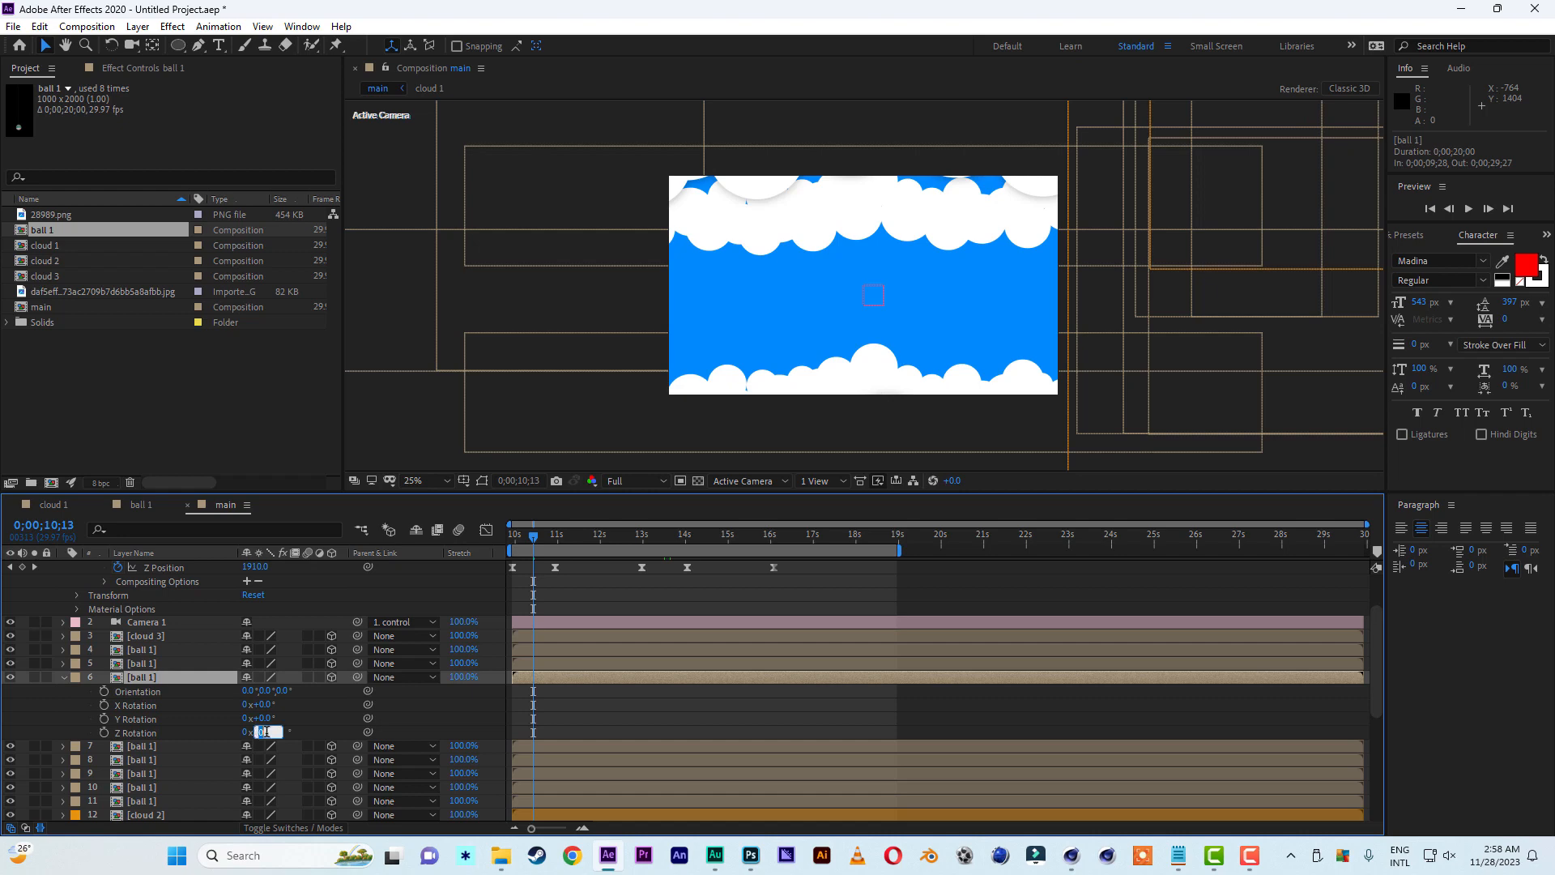
{"action": "type", "text": "10"}
{"action": "left_click", "coordinate": [338, 718]}
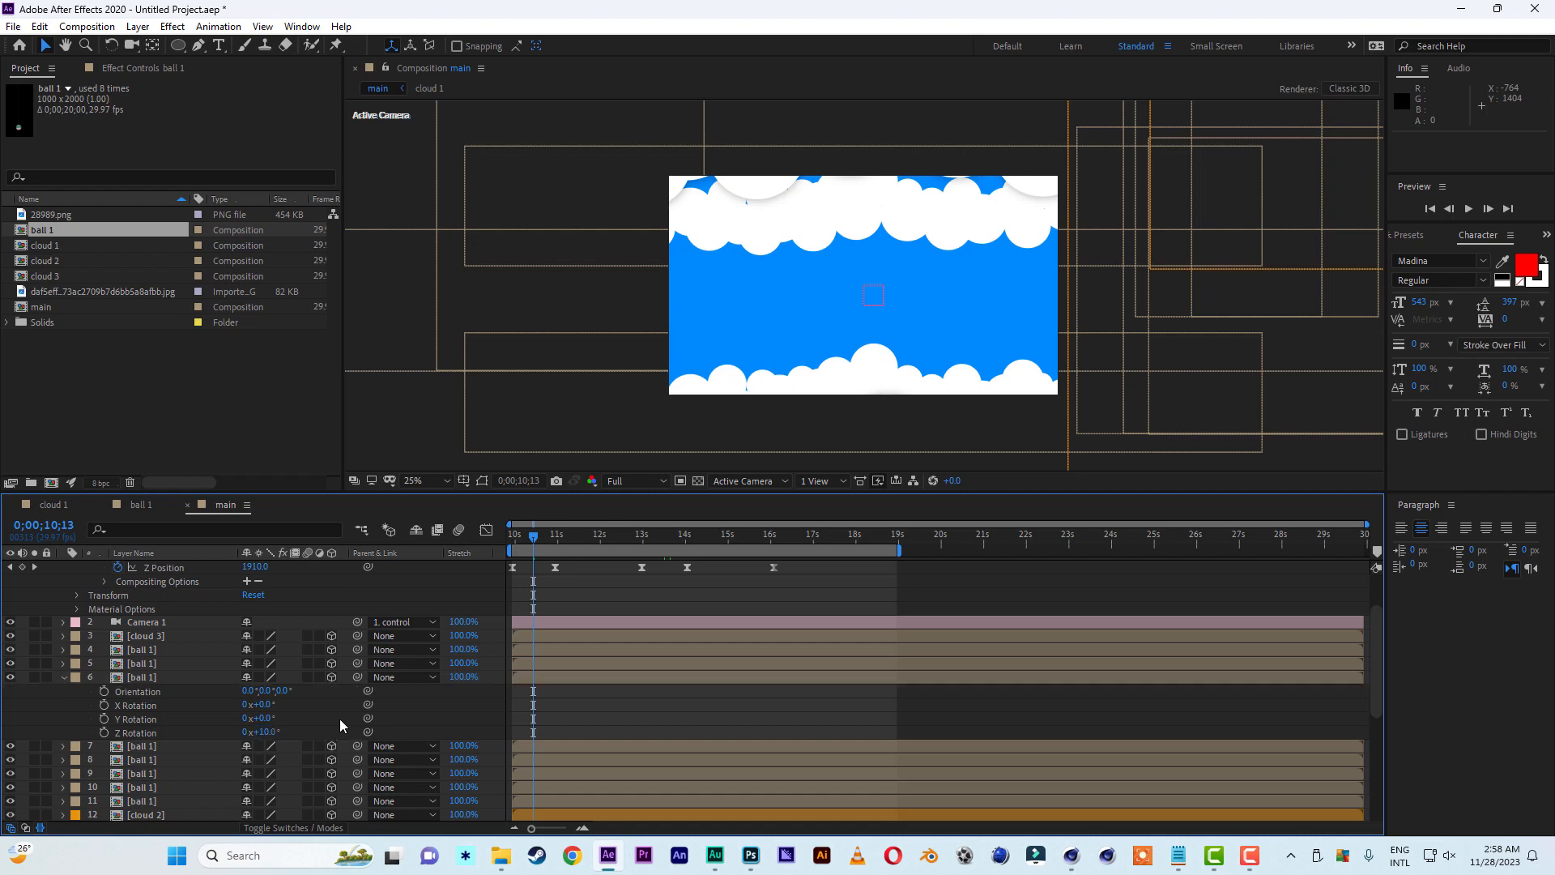
{"action": "left_click", "coordinate": [103, 732]}
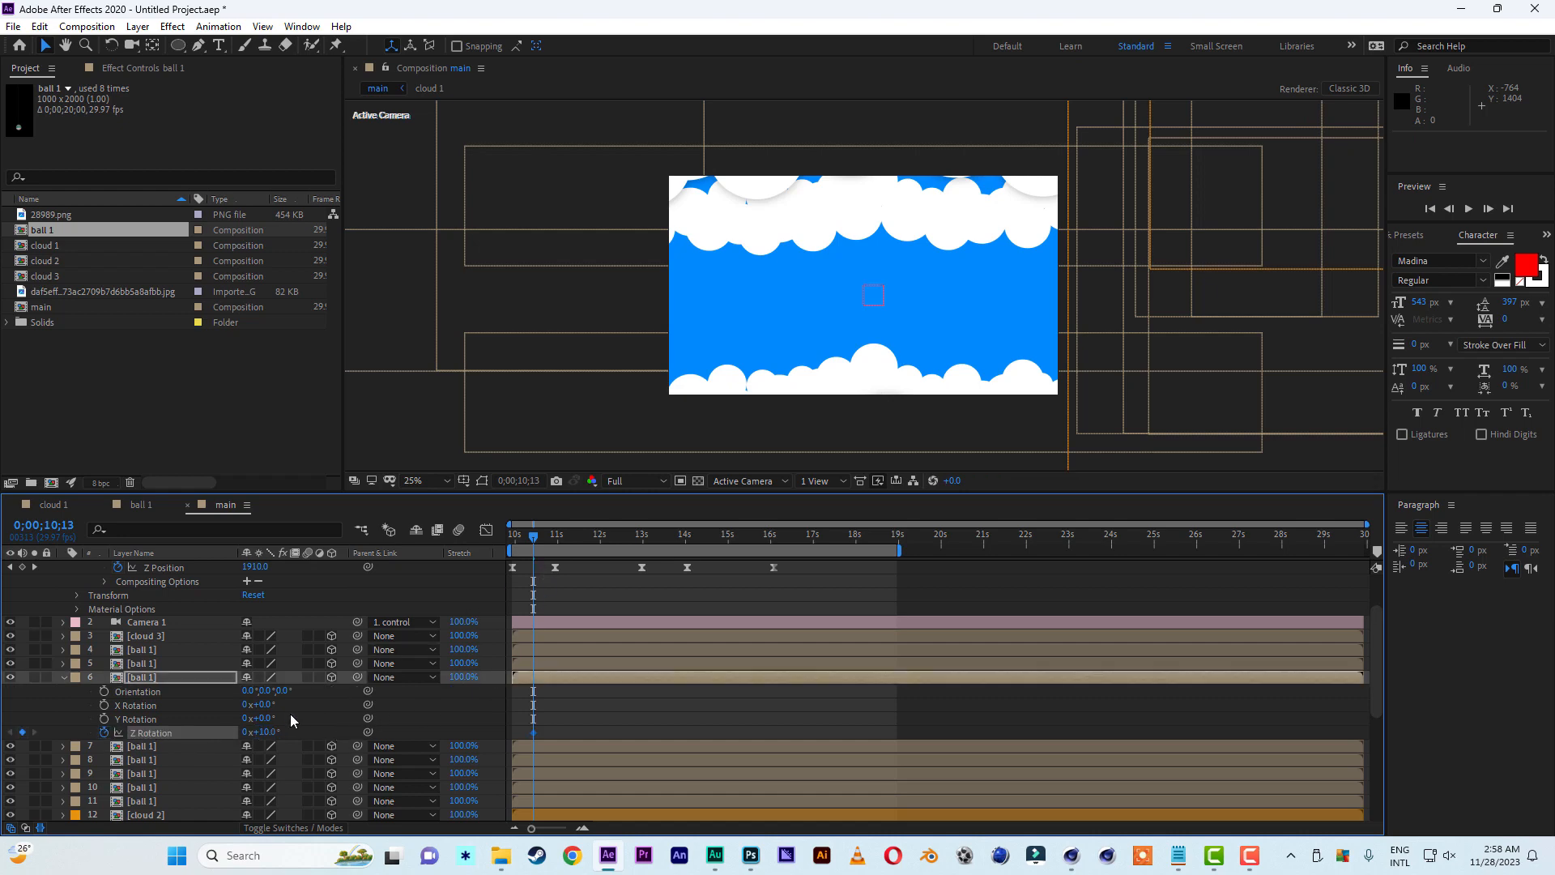
Add a Z Rotation keyframe of -10° to the enlarged ornament at 0;00;11;16
{"action": "left_click", "coordinate": [580, 536]}
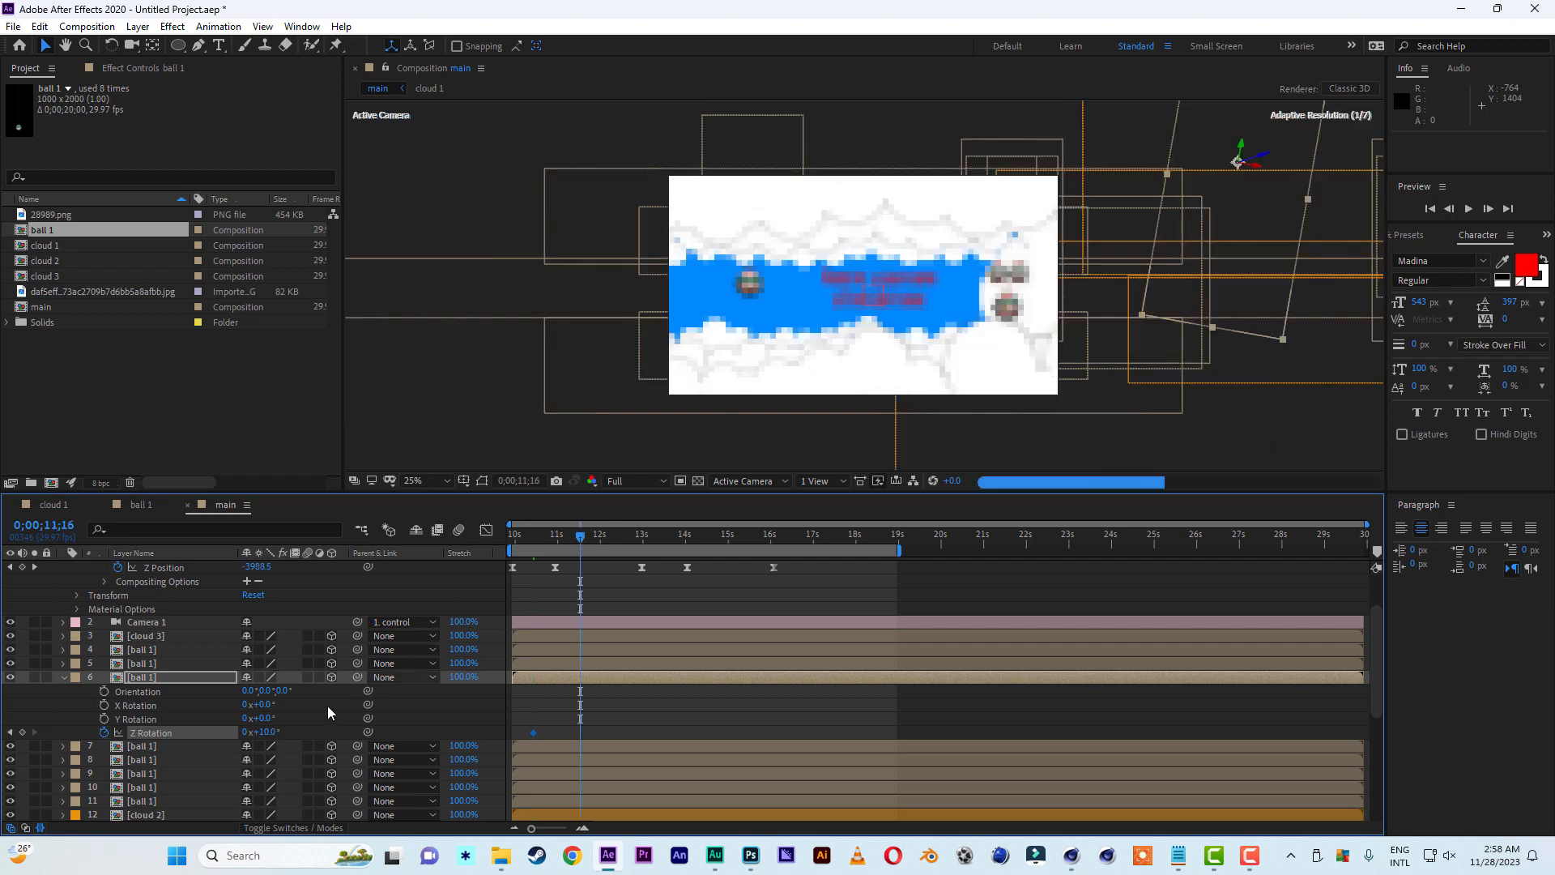
{"action": "left_click", "coordinate": [270, 732]}
{"action": "type", "text": "-1"}
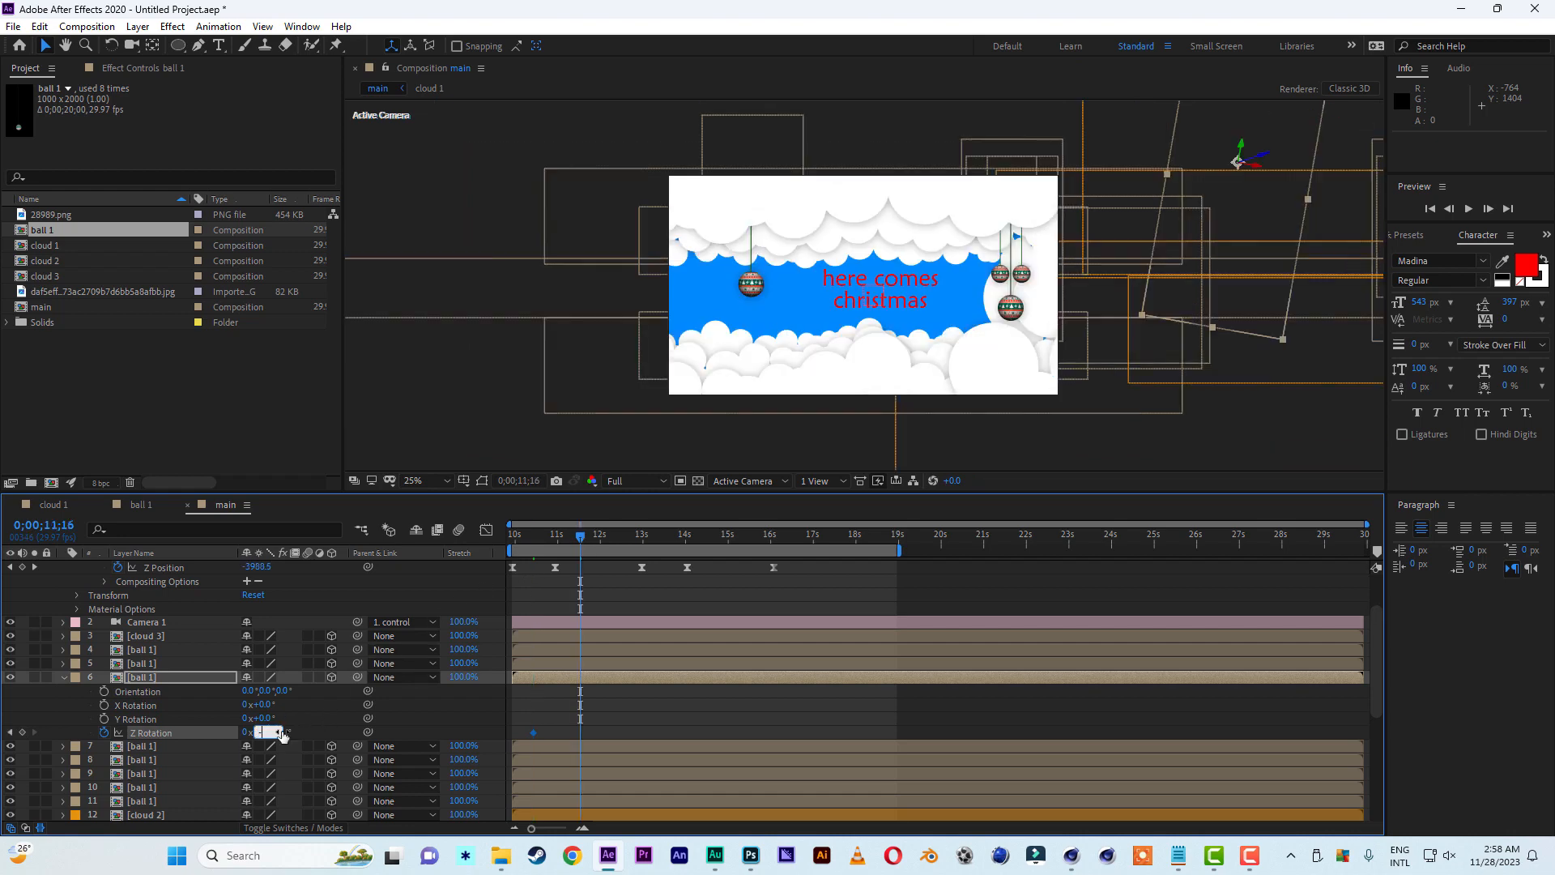
{"action": "type", "text": "0"}
{"action": "left_click", "coordinate": [318, 724]}
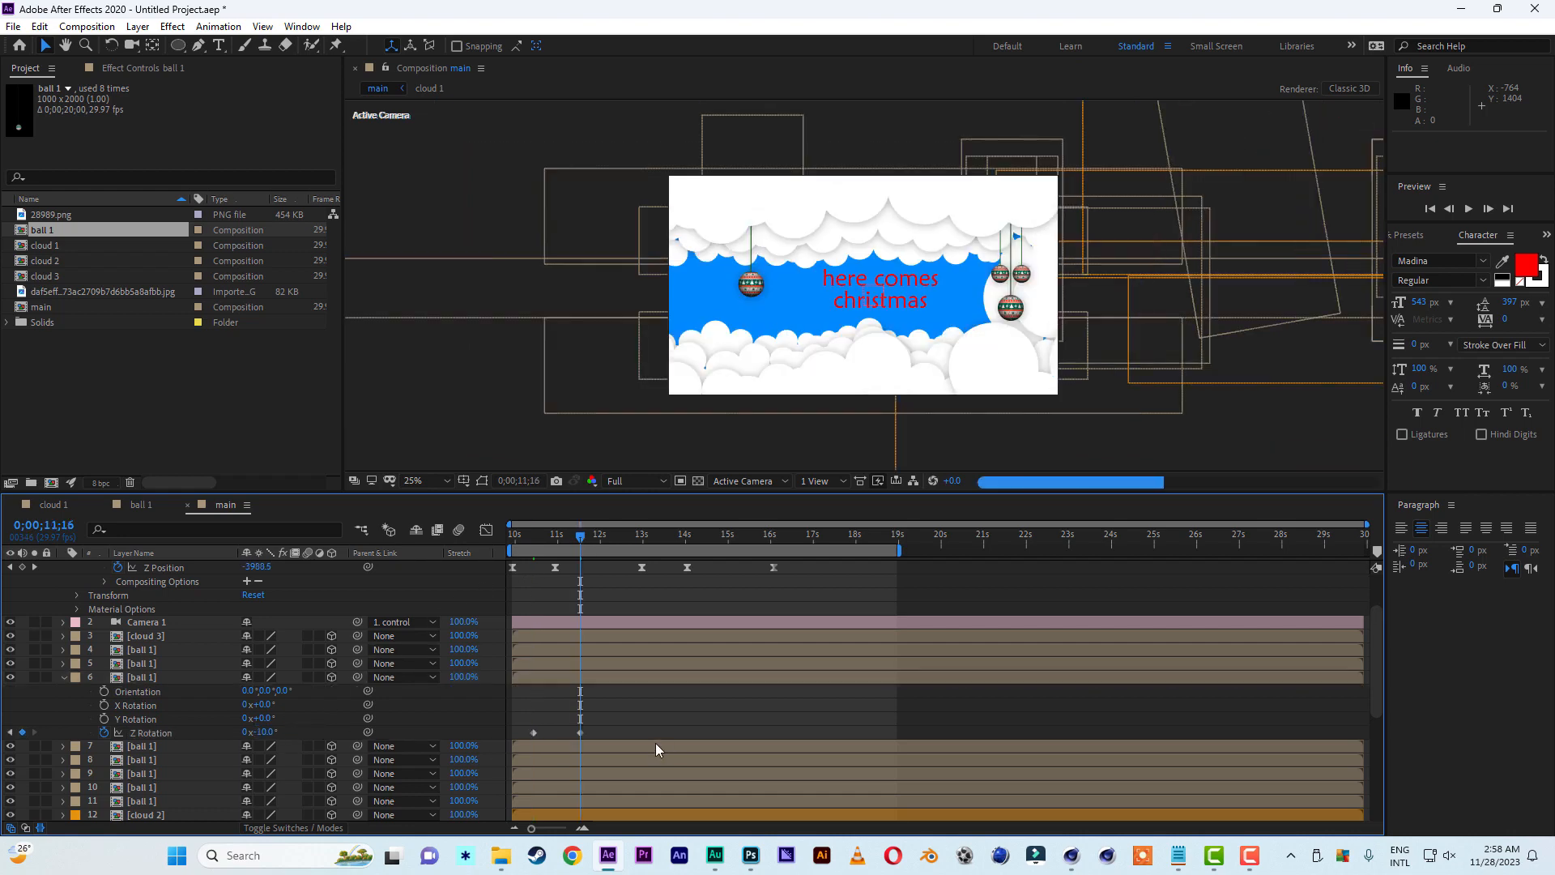
Copy the enlarged ornament's two Z Rotation keyframes and paste them at 0;00;12;18
{"action": "left_click_drag", "start_coordinate": [605, 722], "coordinate": [519, 737]}
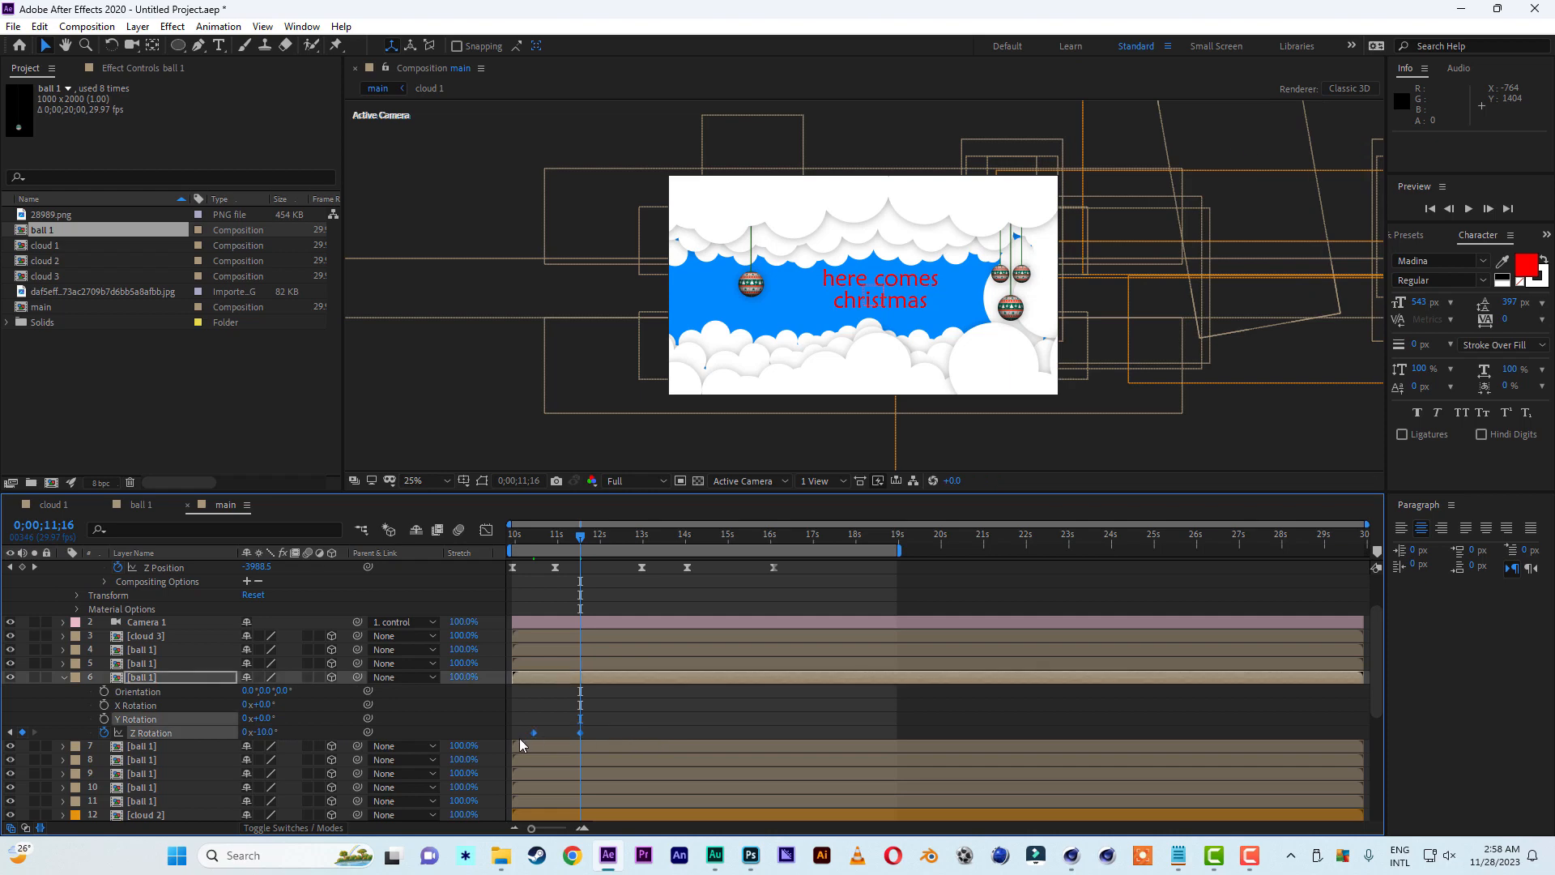
{"action": "left_click", "coordinate": [40, 27]}
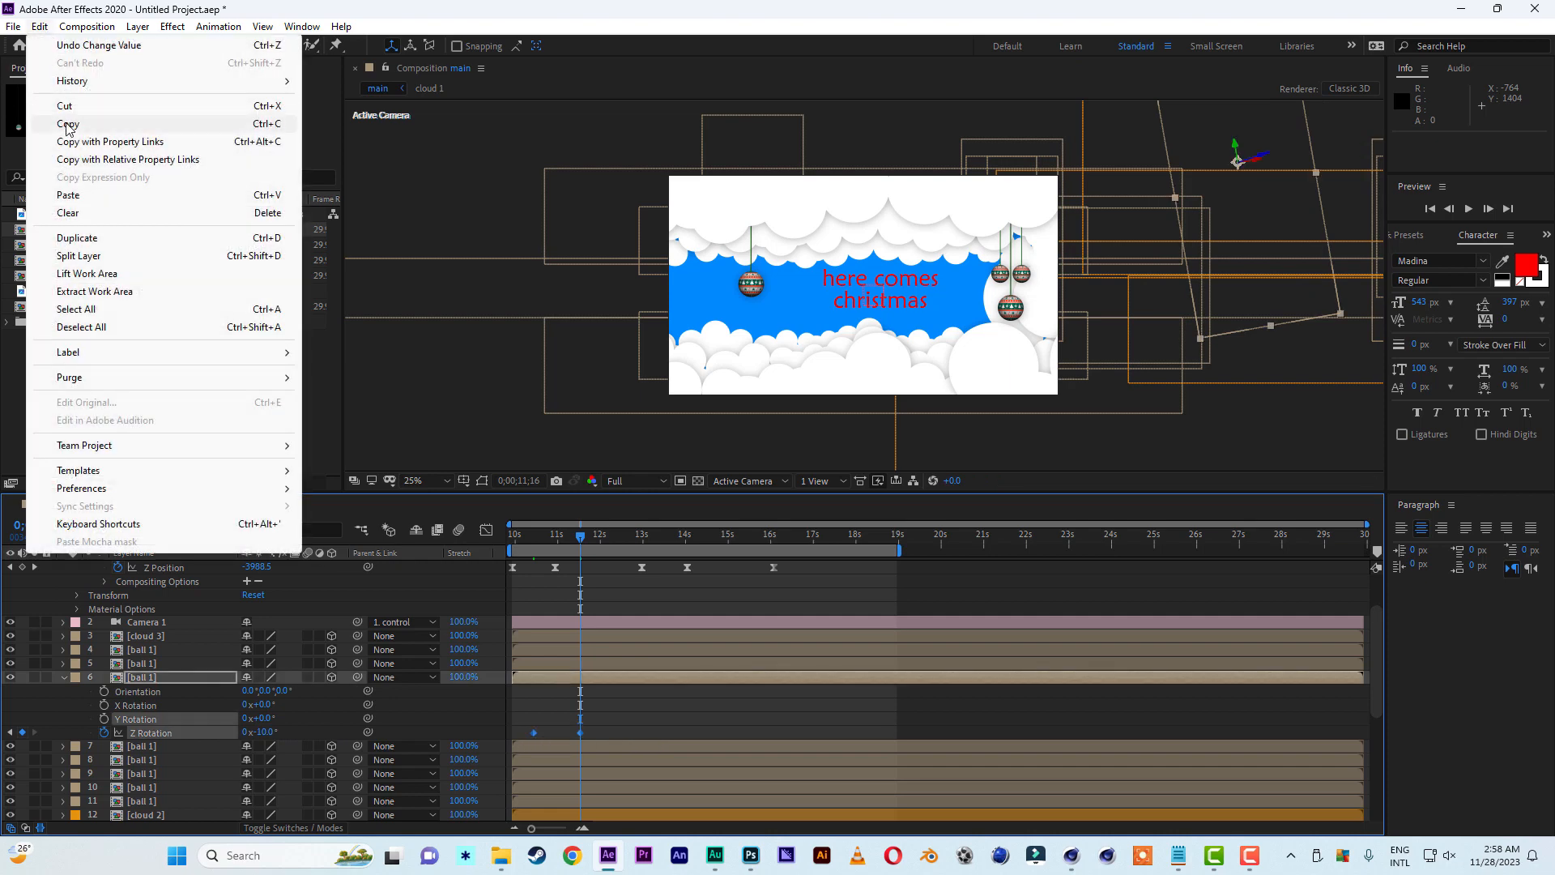
{"action": "left_click", "coordinate": [68, 123]}
{"action": "left_click", "coordinate": [625, 538]}
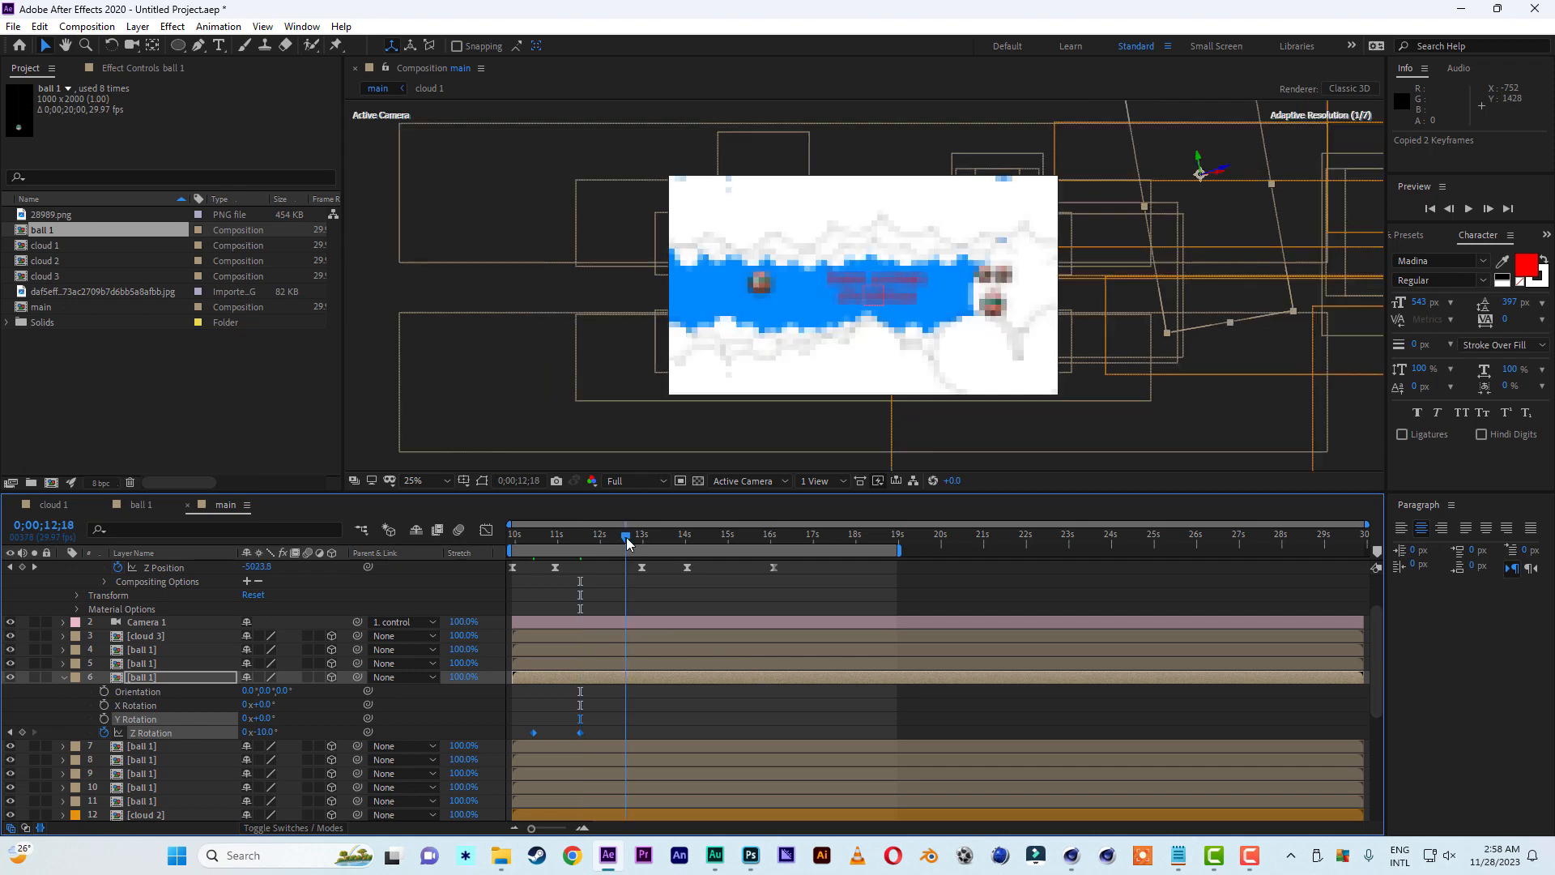
{"action": "left_click", "coordinate": [40, 27]}
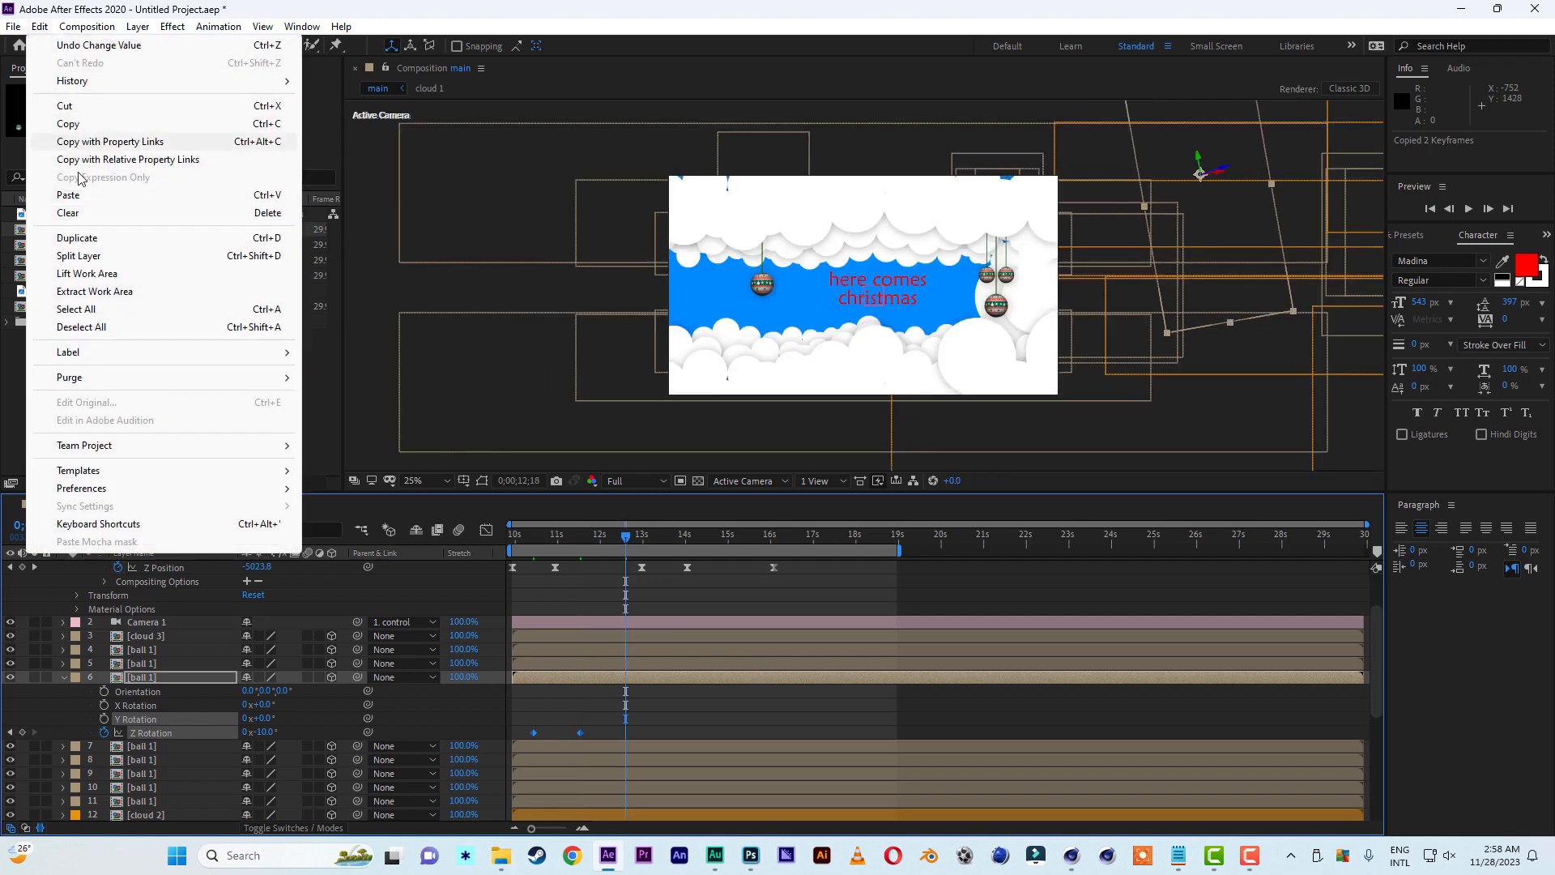
{"action": "left_click", "coordinate": [76, 200]}
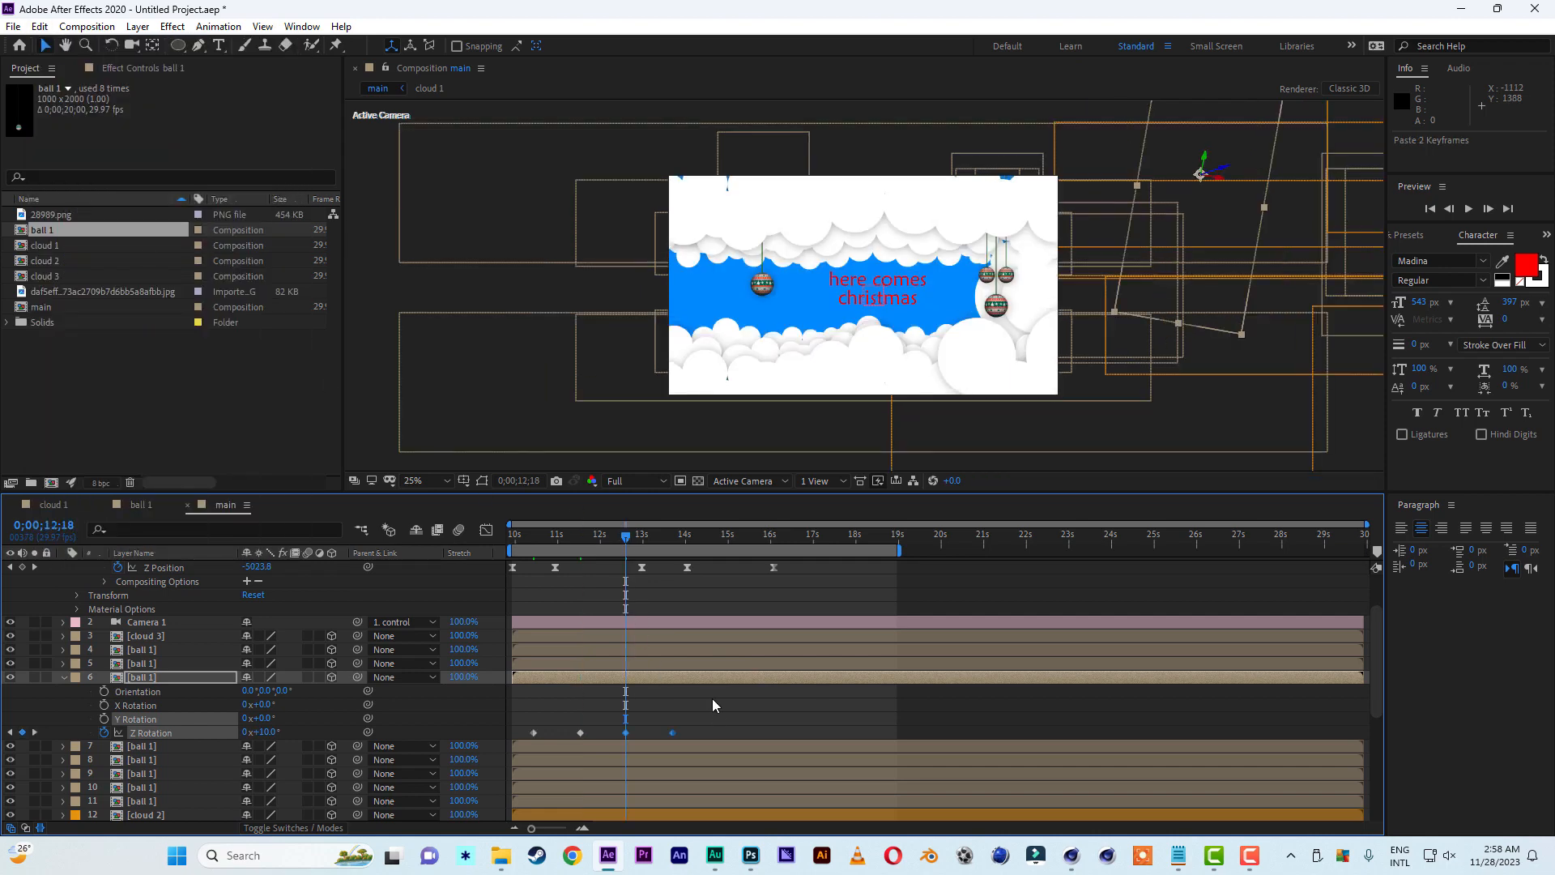
Copy all four Z Rotation keyframes of the enlarged ornament and paste them at 0;00;14;25 to continue the swing
{"action": "left_click_drag", "start_coordinate": [717, 715], "coordinate": [537, 732]}
{"action": "left_click", "coordinate": [41, 27]}
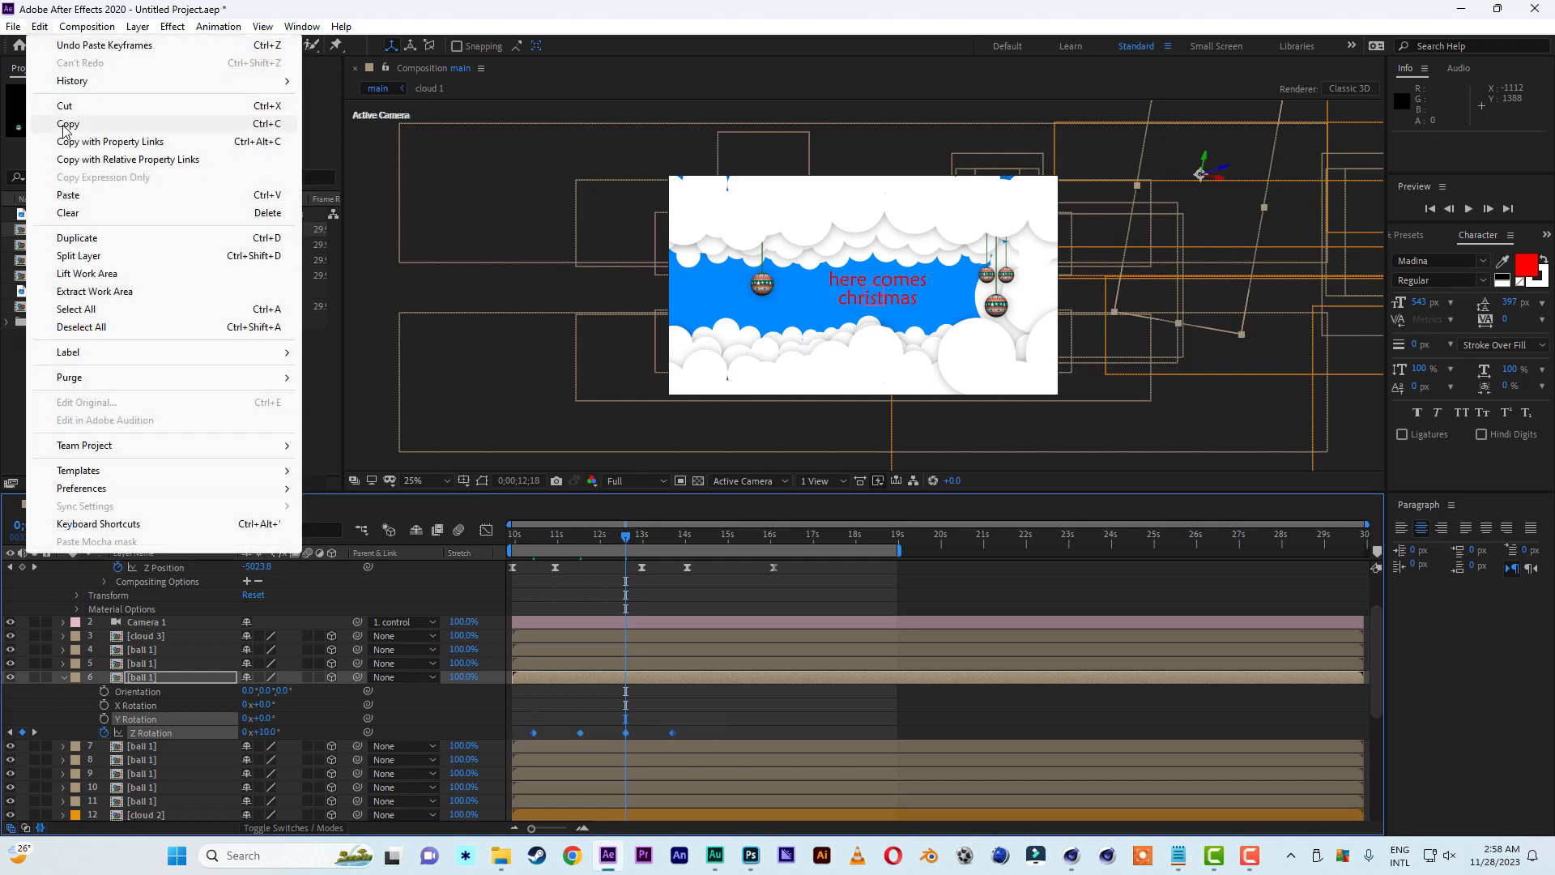
{"action": "left_click", "coordinate": [65, 124]}
{"action": "left_click_drag", "start_coordinate": [701, 533], "coordinate": [720, 537]}
{"action": "left_click", "coordinate": [40, 27]}
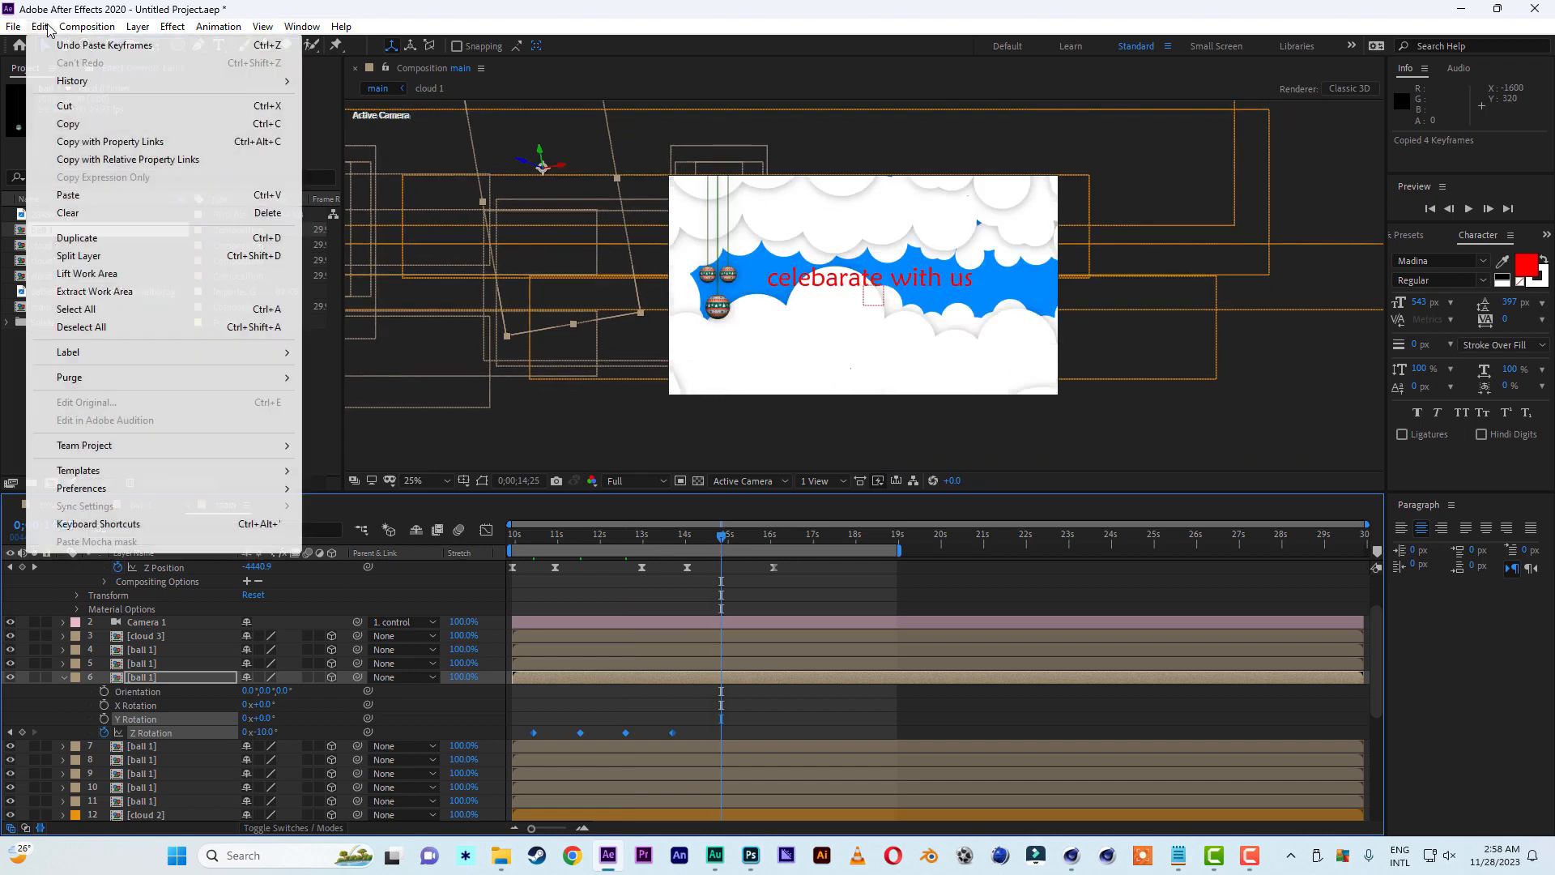
{"action": "left_click", "coordinate": [154, 196]}
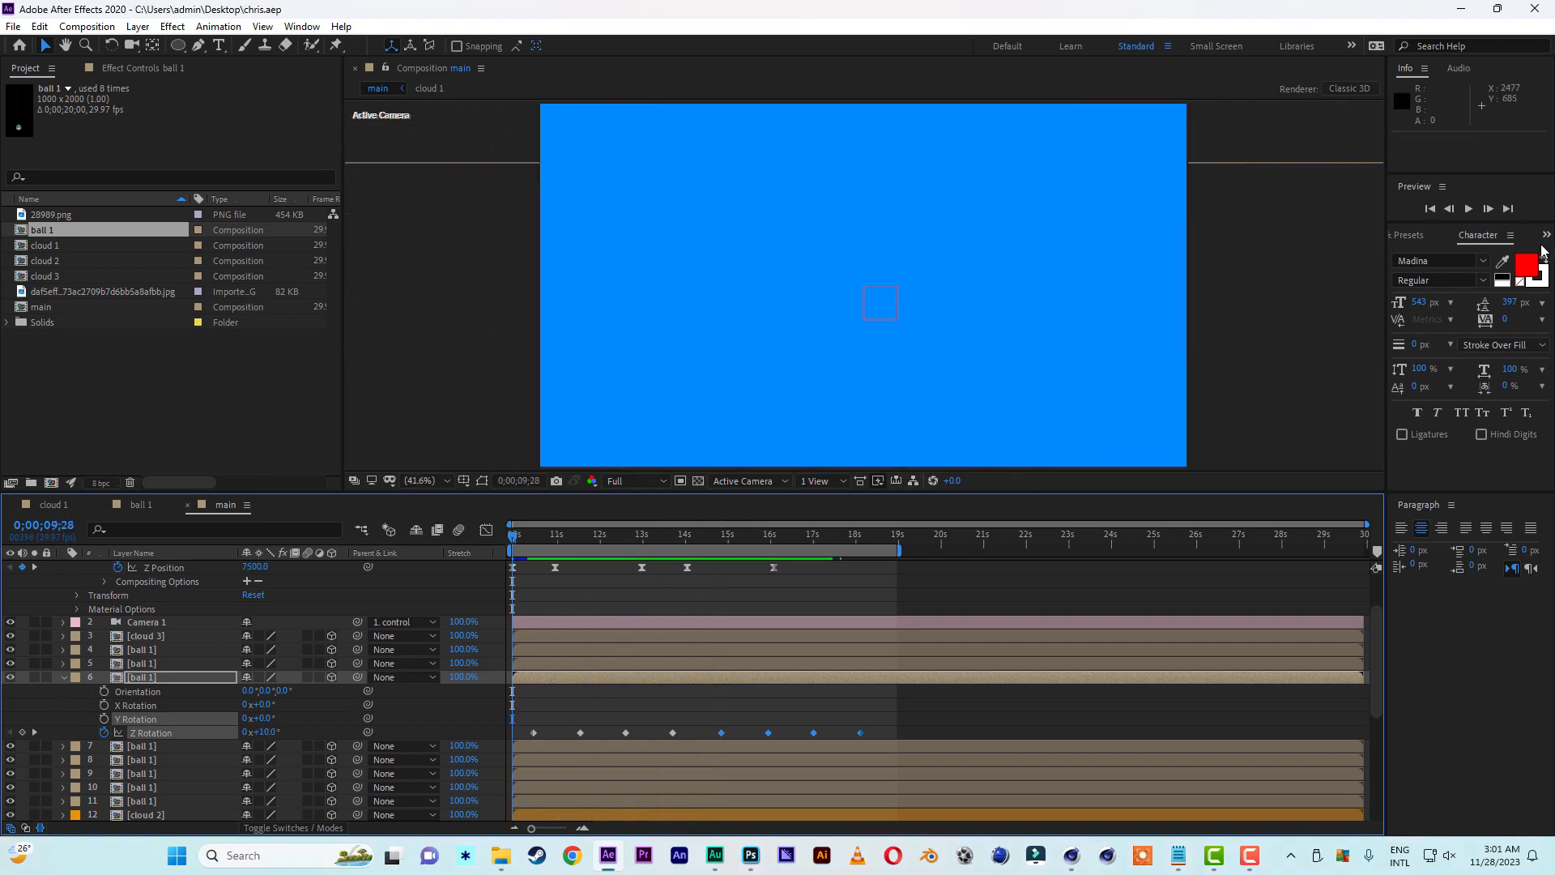
Play back the camera flight to check the ornament's swing, and collapse the ornament layer's rotation properties
{"action": "left_click", "coordinate": [1468, 209]}
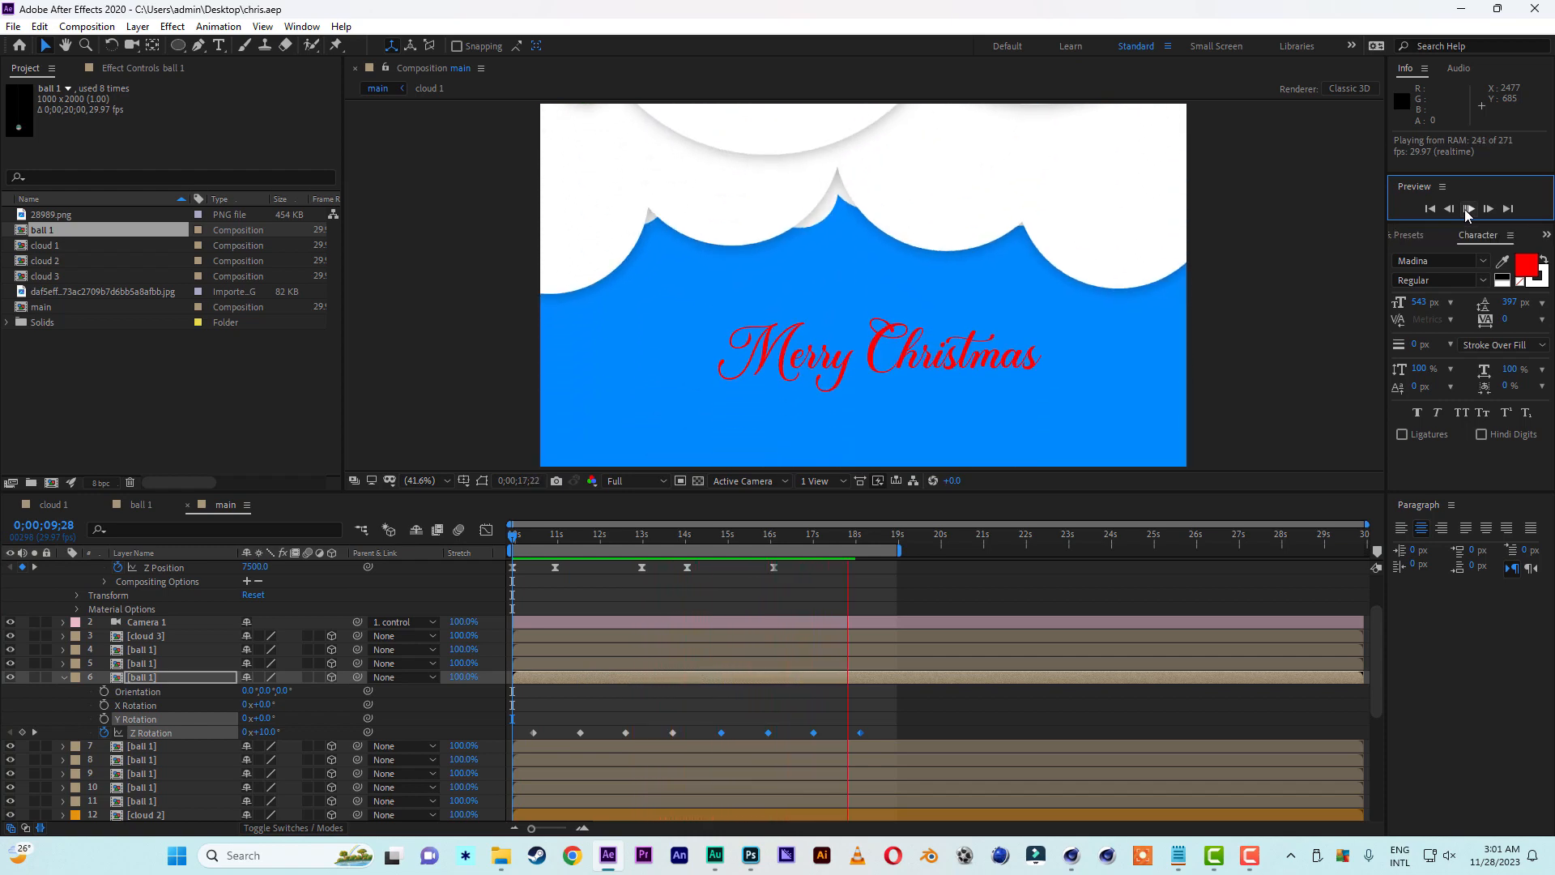
{"action": "left_click", "coordinate": [1469, 209]}
{"action": "scroll", "coordinate": [493, 742], "scroll_direction": "up", "scroll_amount": 4}
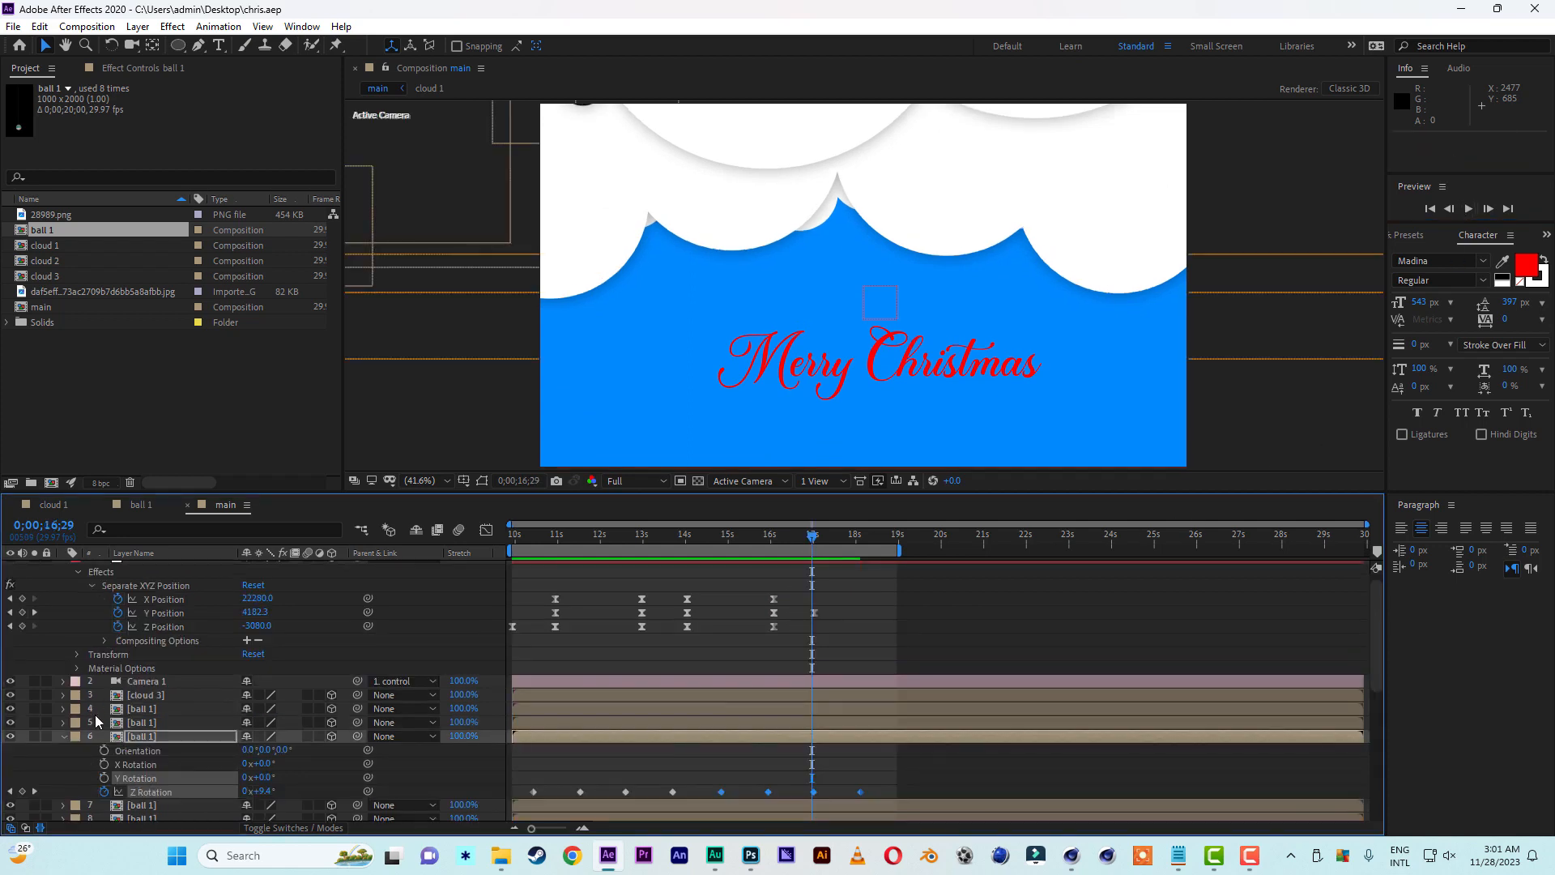
{"action": "left_click", "coordinate": [63, 736]}
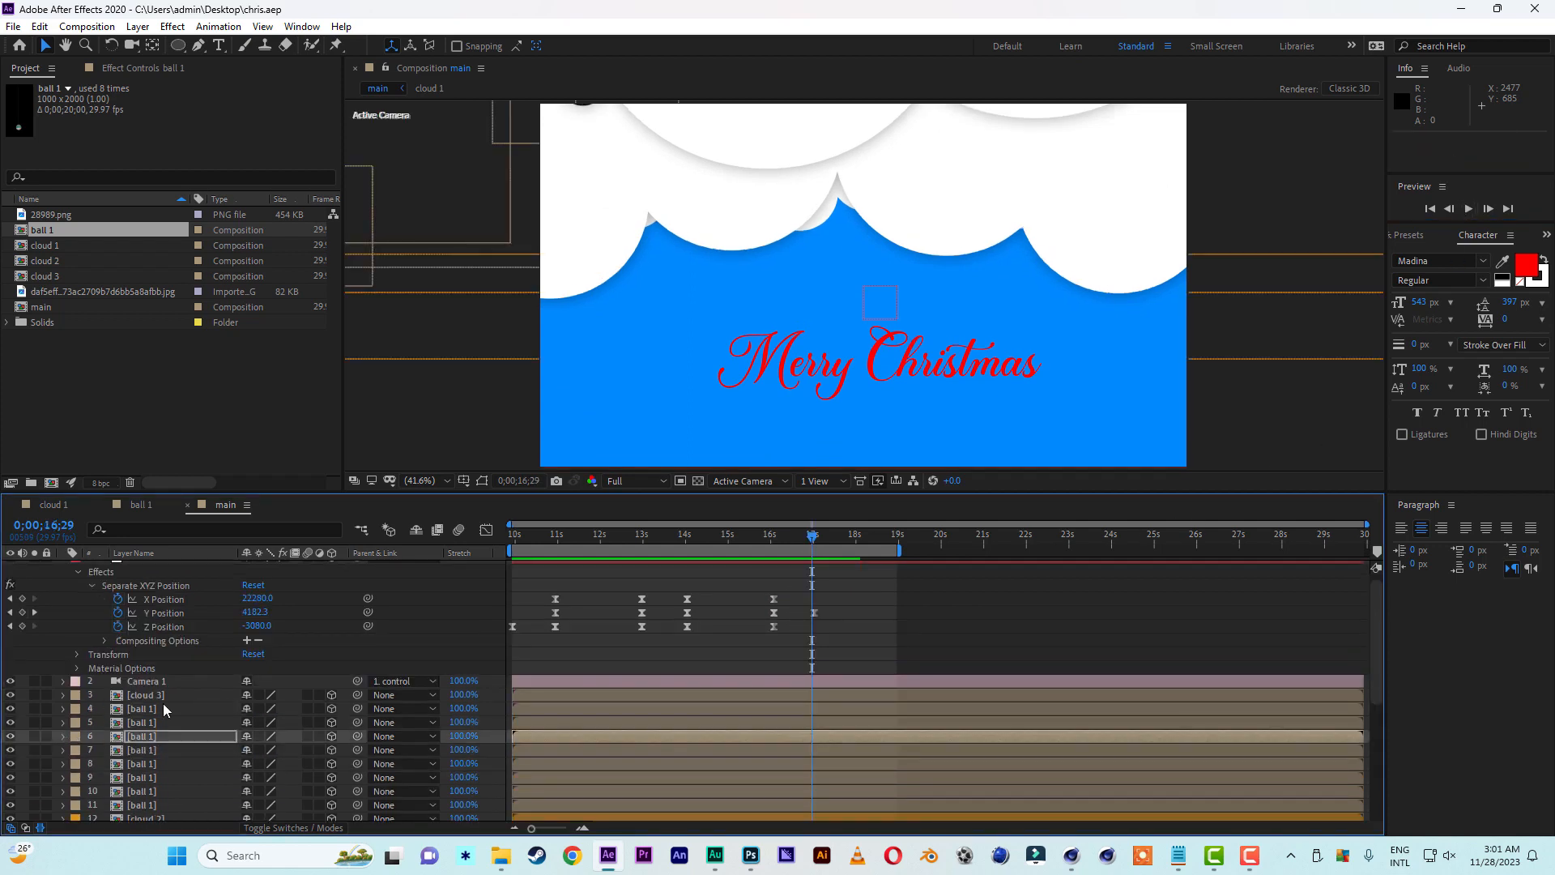
Duplicate the Merry Christmas title and place the copy directly beneath the original in the layer stack
{"action": "scroll", "coordinate": [129, 697], "scroll_direction": "down", "scroll_amount": 3}
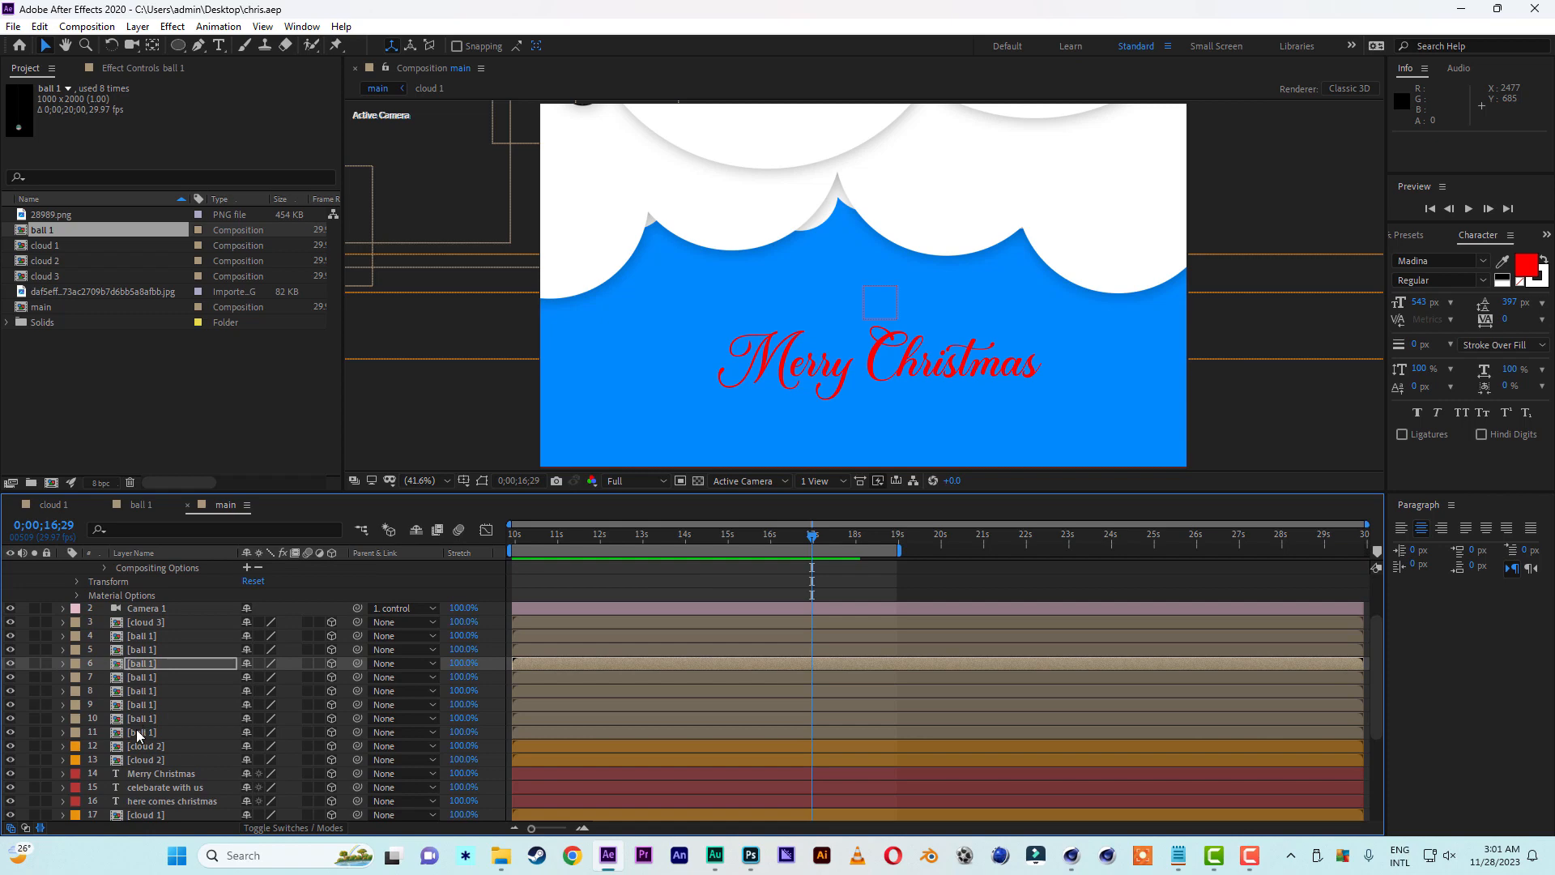
{"action": "left_click", "coordinate": [187, 775]}
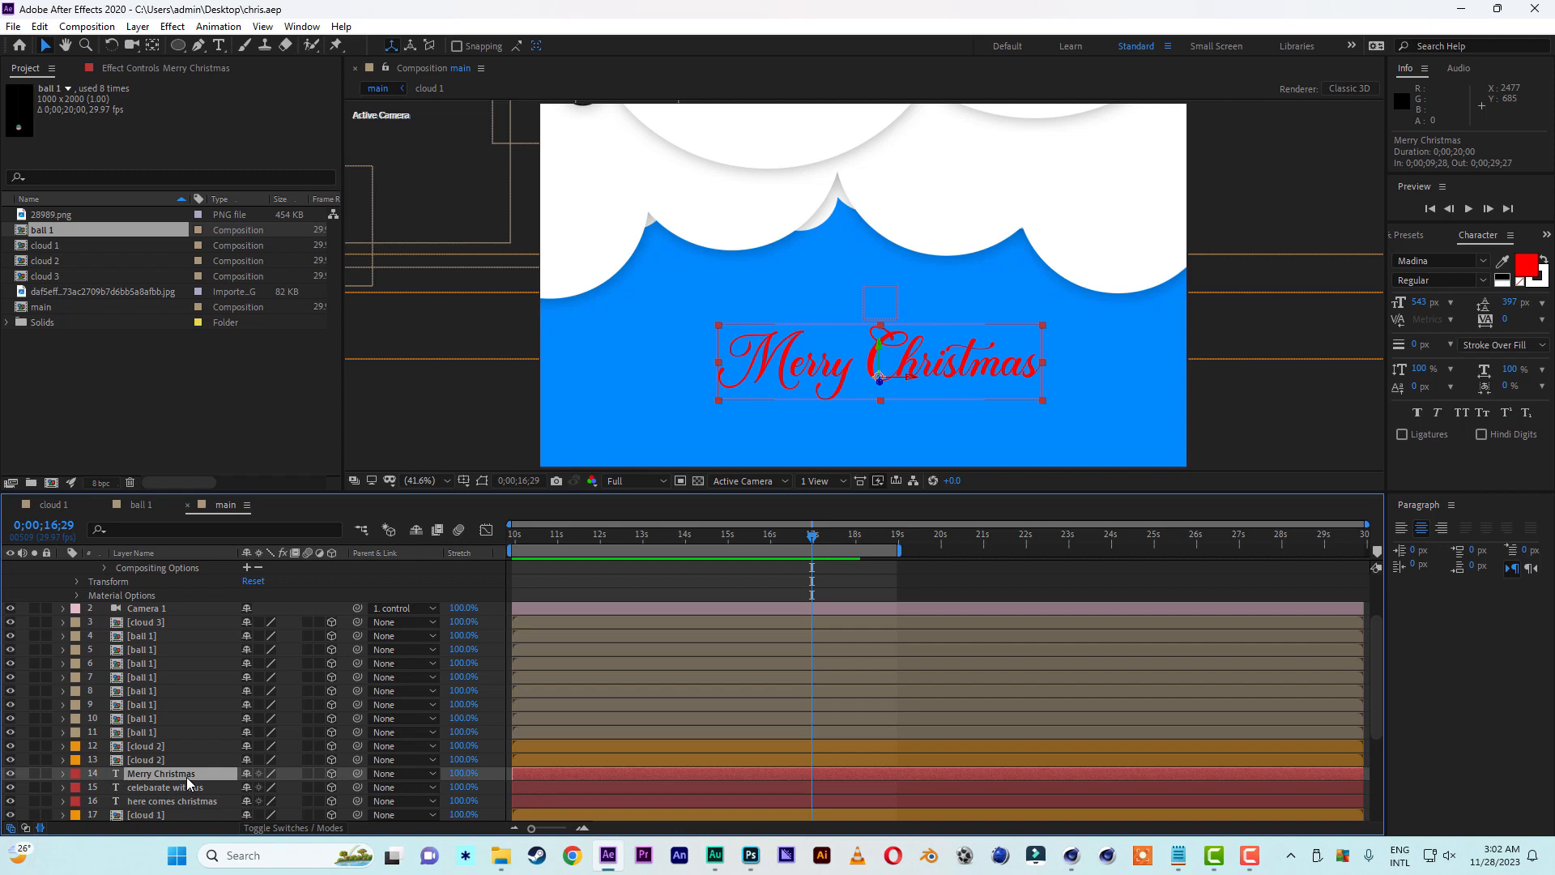
{"action": "key", "text": "ctrl+d"}
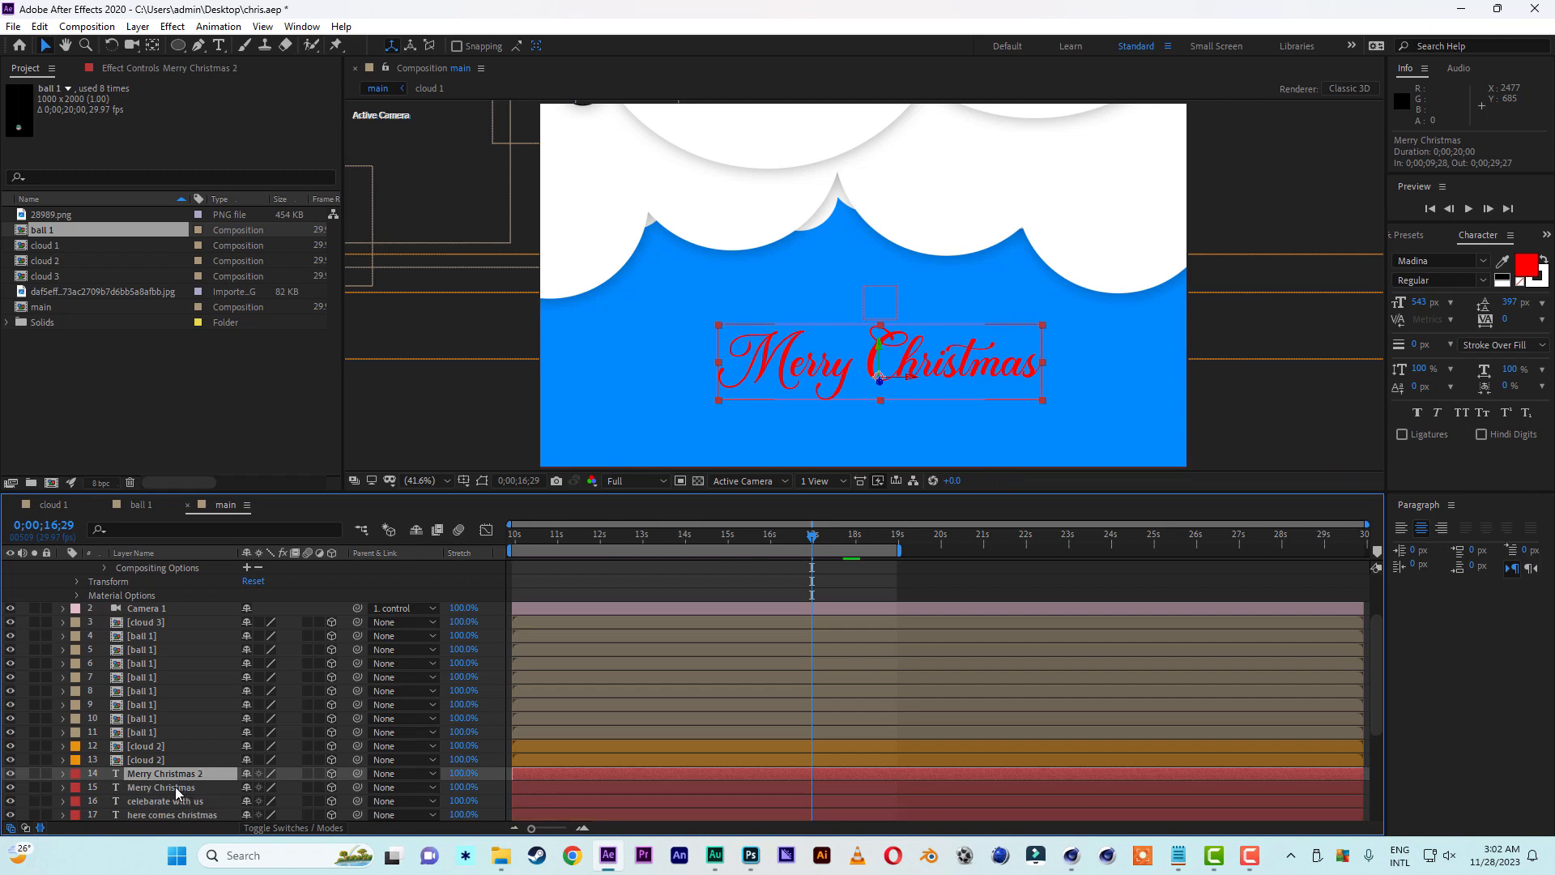
{"action": "left_click_drag", "start_coordinate": [181, 774], "coordinate": [182, 794]}
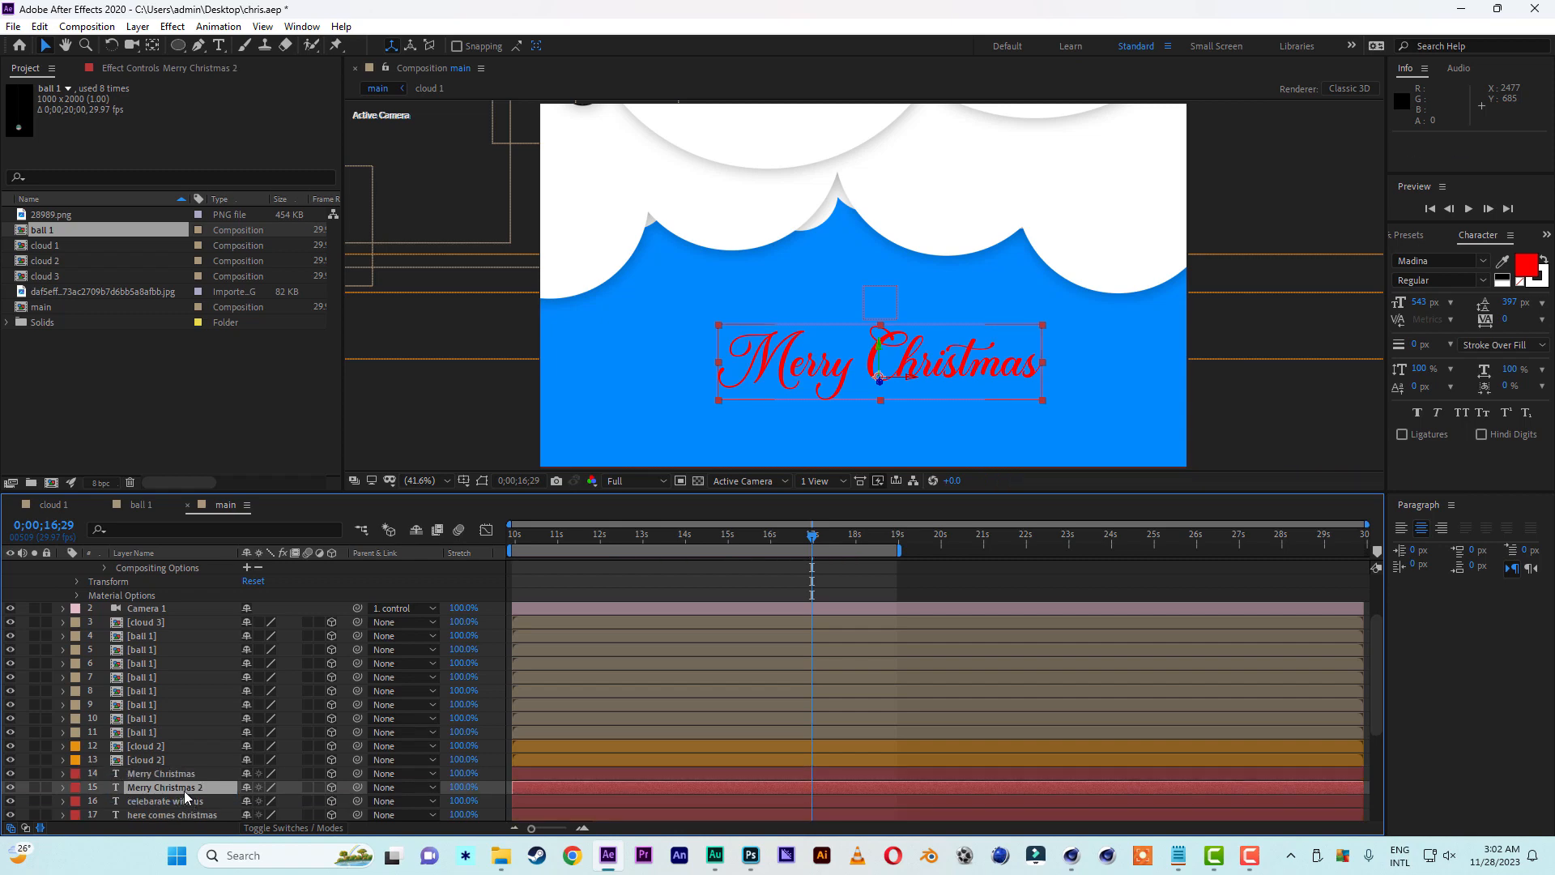
Give the lower Merry Christmas copy a white outline with a stroke width of 100 px
{"action": "left_click", "coordinate": [1416, 344]}
{"action": "type", "text": "100"}
{"action": "key", "text": "Return"}
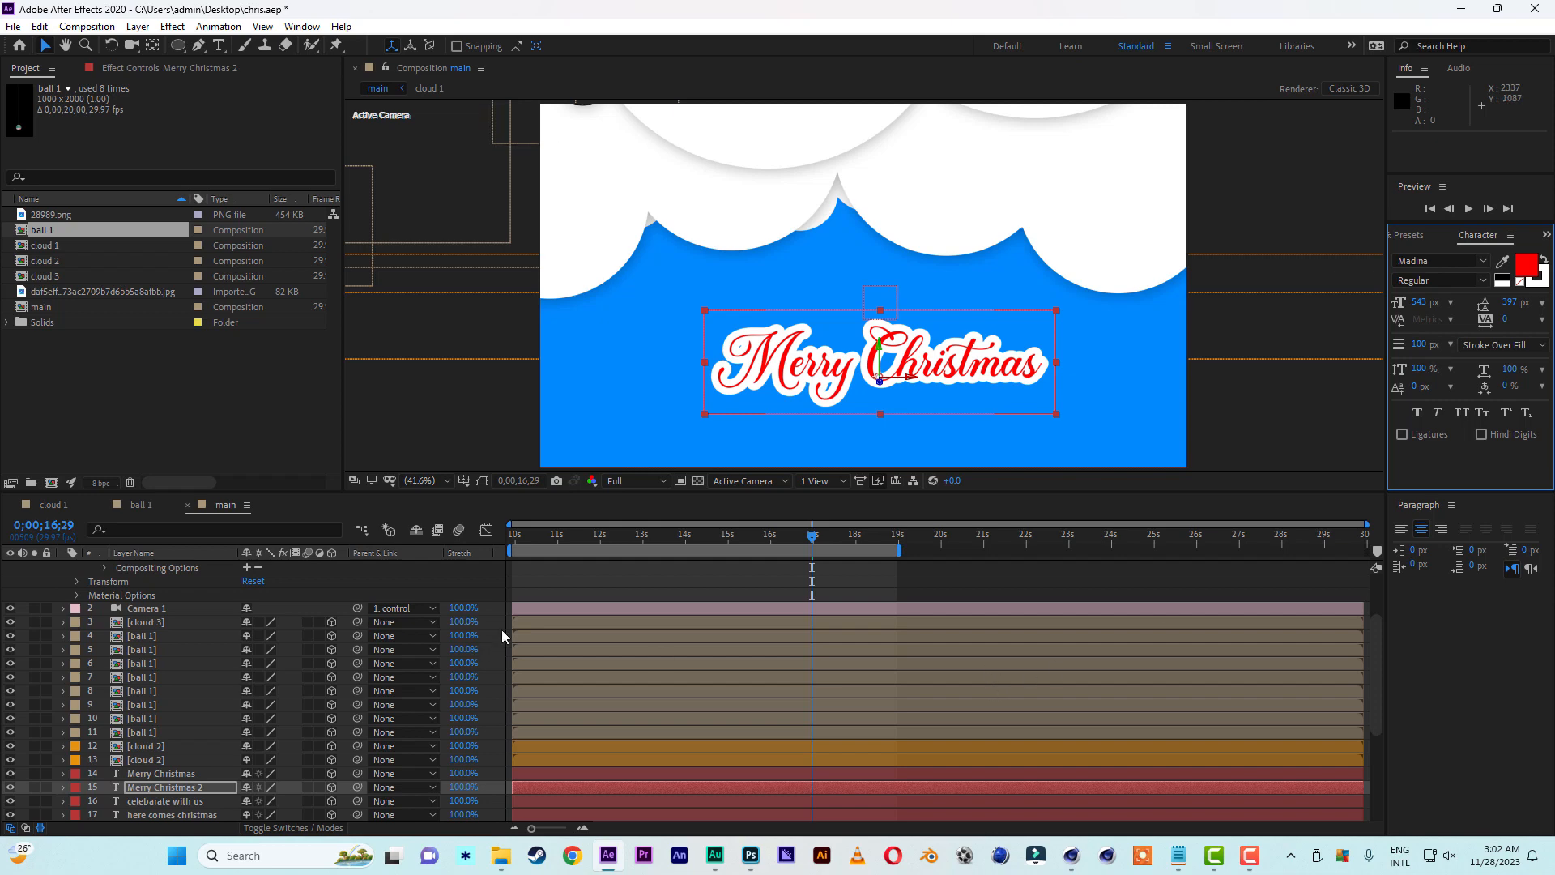
Duplicate the "celebarate with us" title and set the lower copy's stroke width to 60 px for a white outline
{"action": "left_click", "coordinate": [727, 535]}
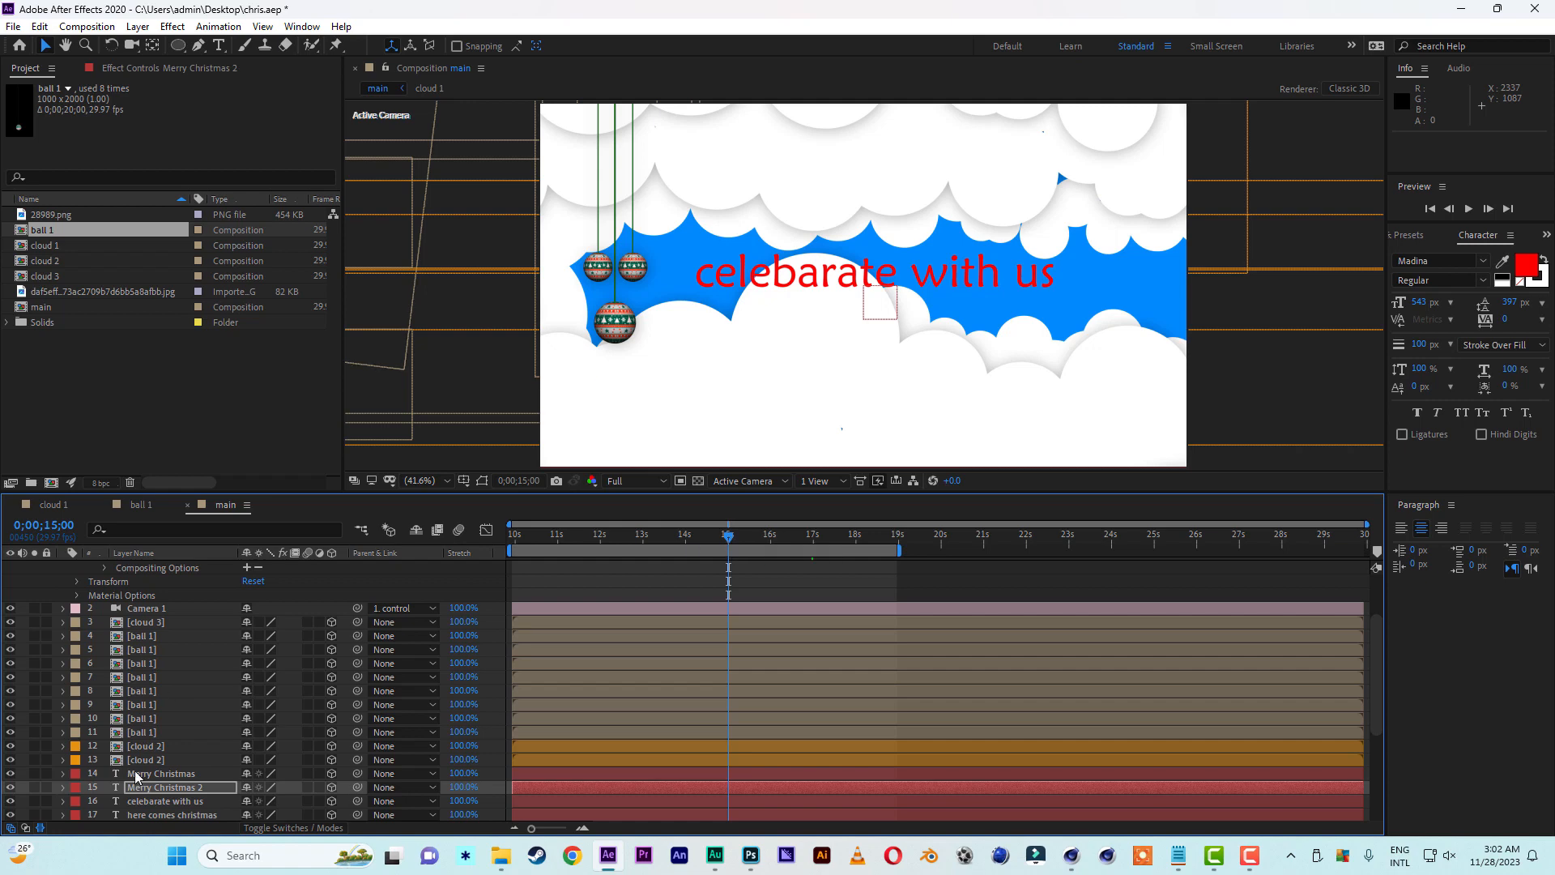
{"action": "scroll", "coordinate": [182, 787], "scroll_direction": "down", "scroll_amount": 1}
{"action": "left_click", "coordinate": [187, 775]}
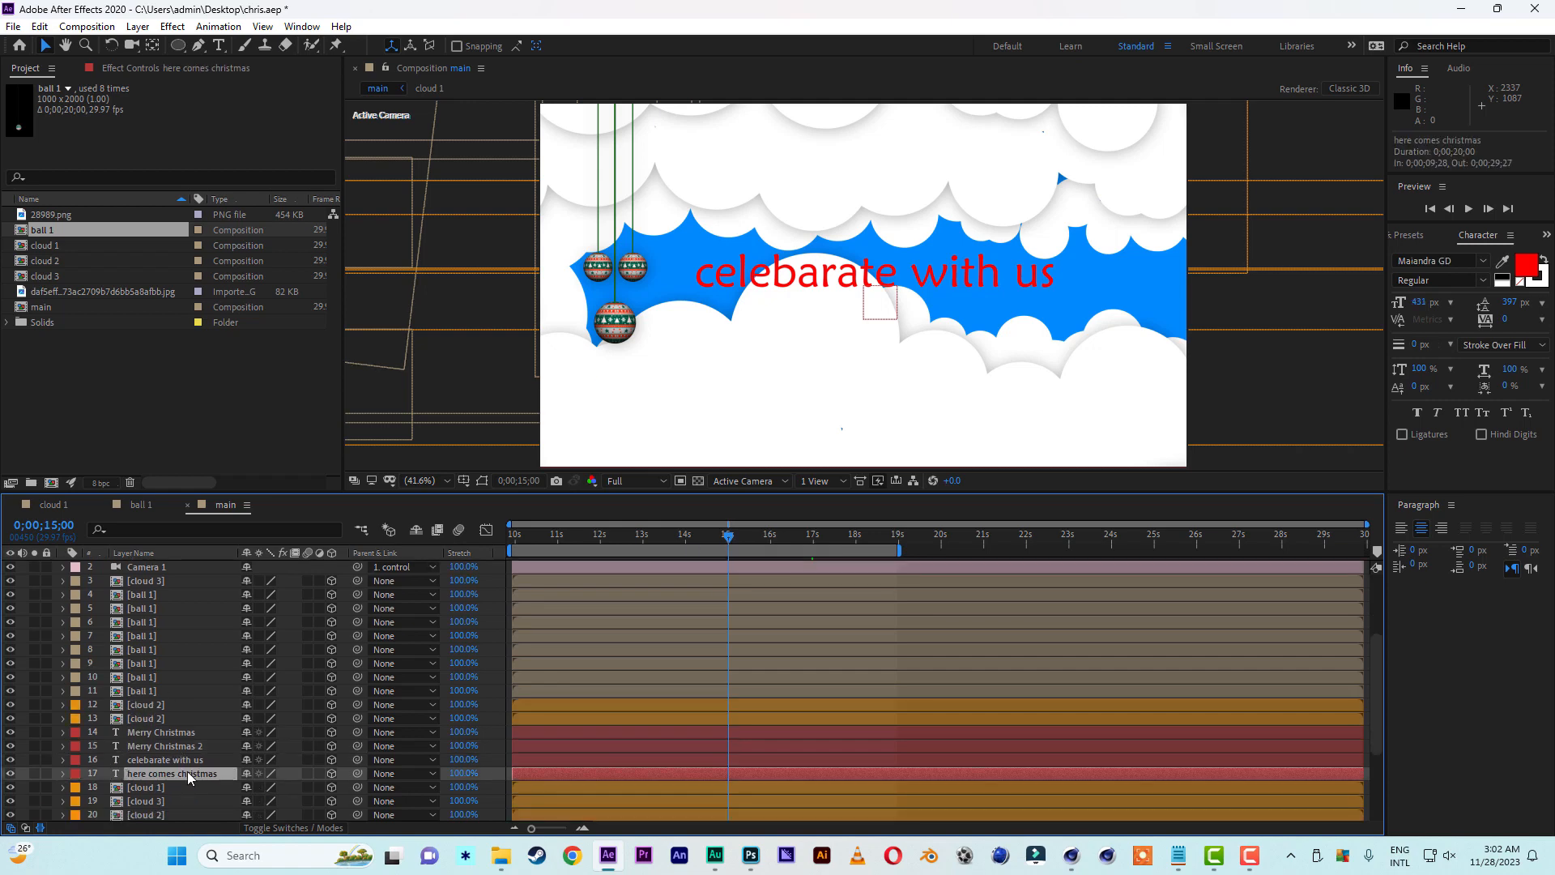
{"action": "left_click", "coordinate": [192, 761]}
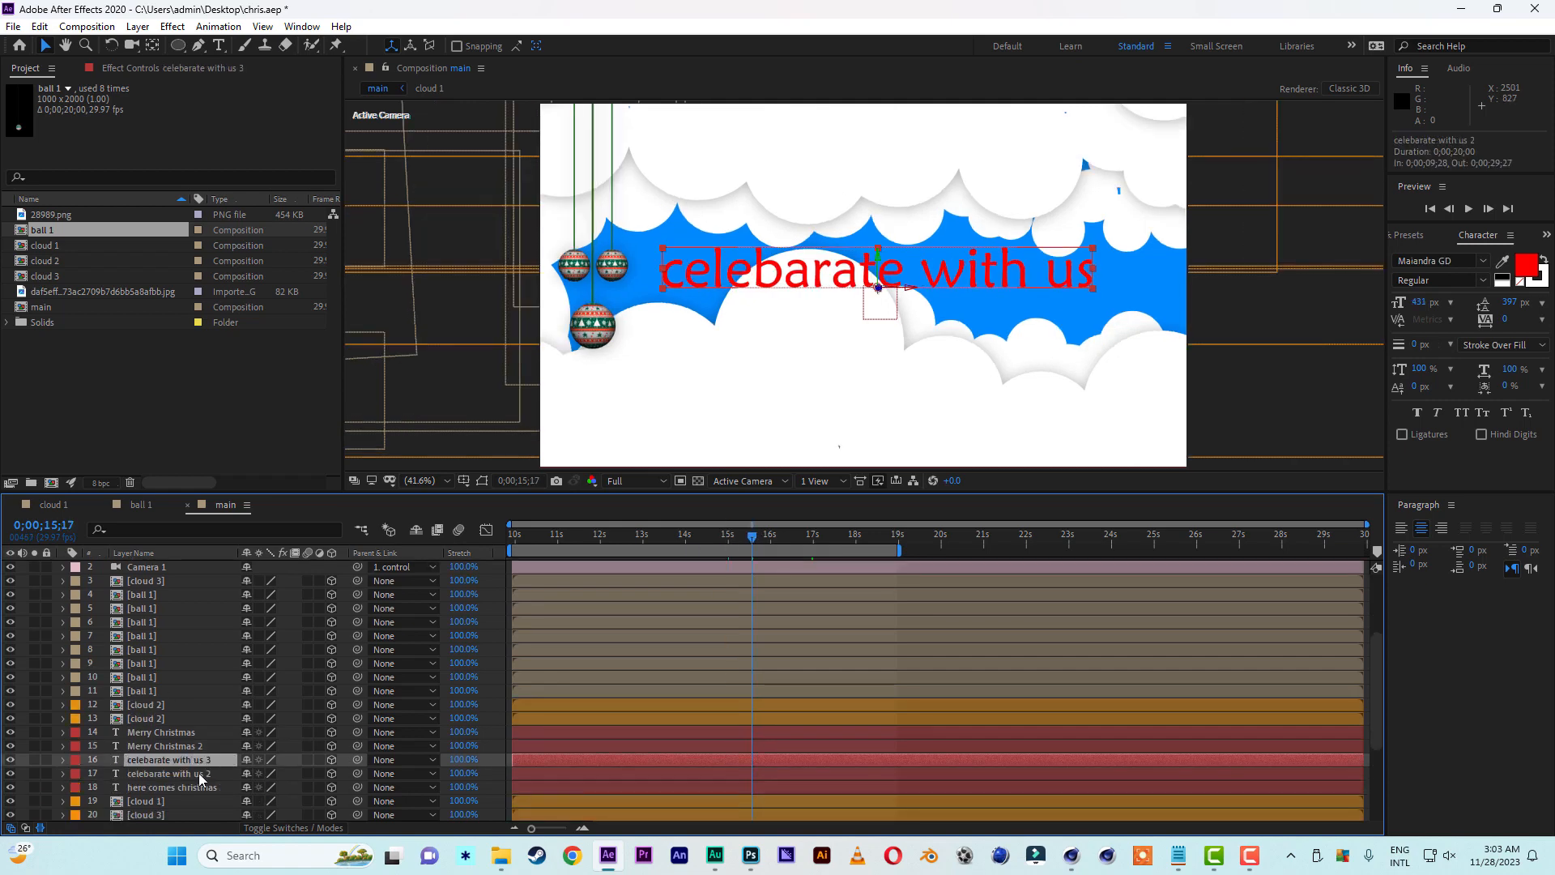
{"action": "key", "text": "ctrl+d"}
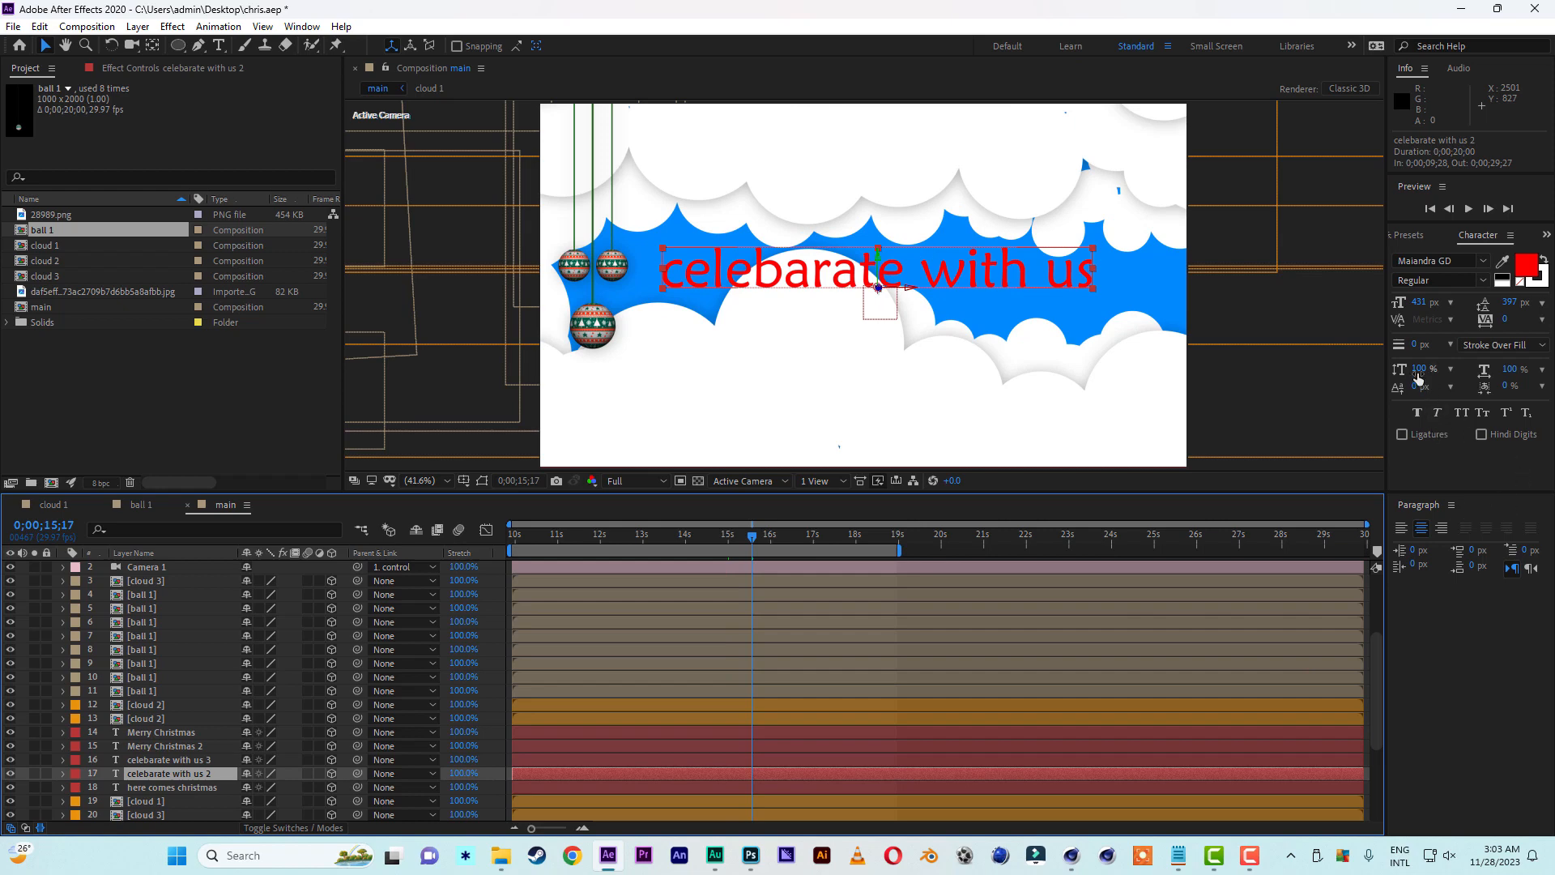
{"action": "left_click", "coordinate": [1419, 347]}
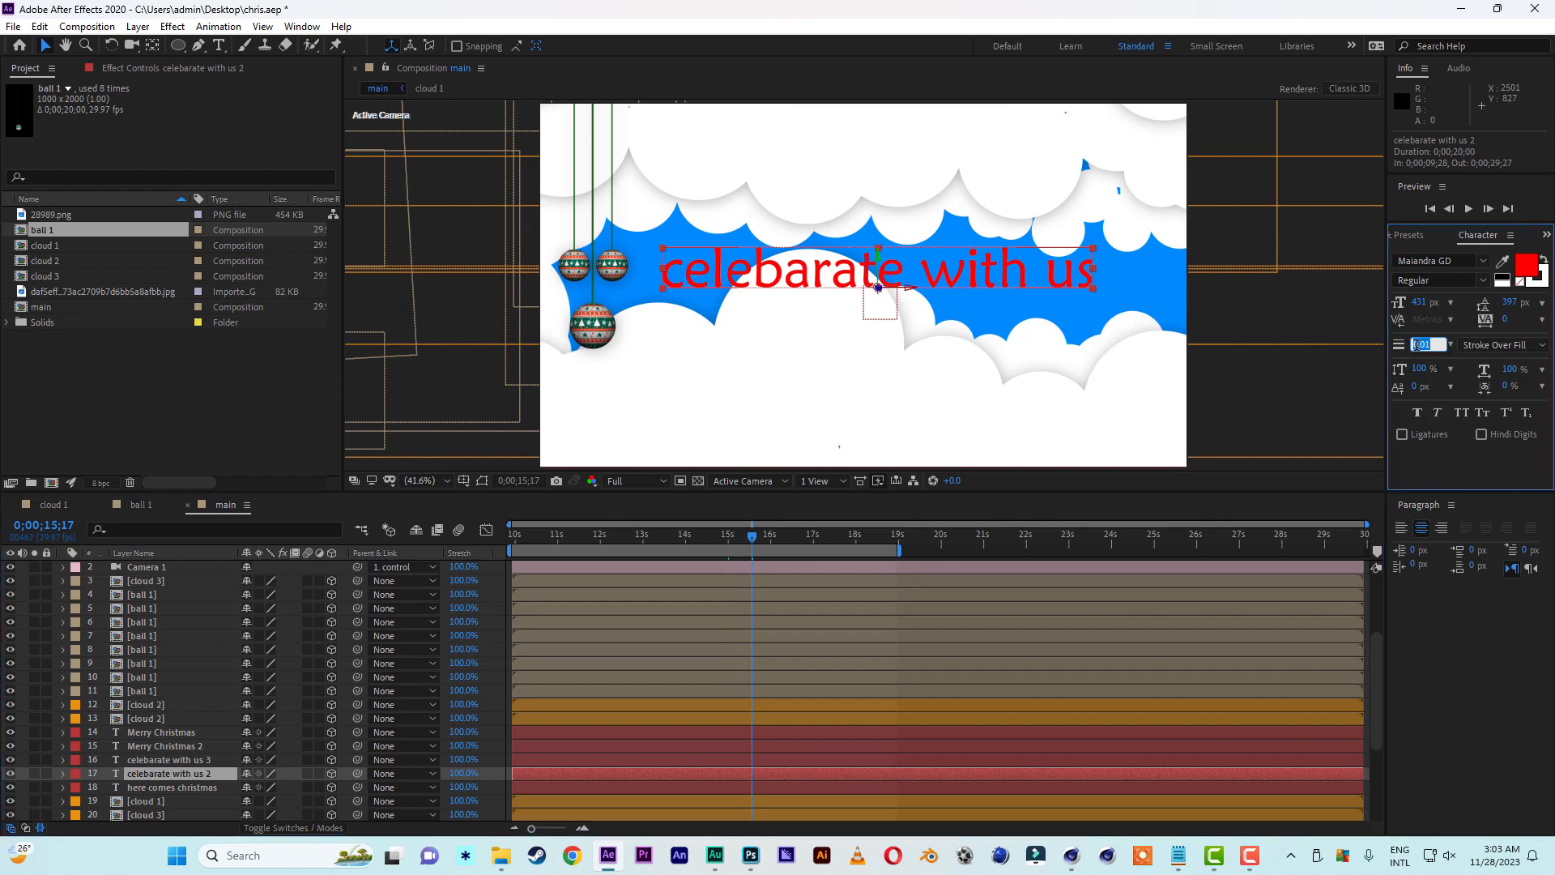
{"action": "type", "text": "60"}
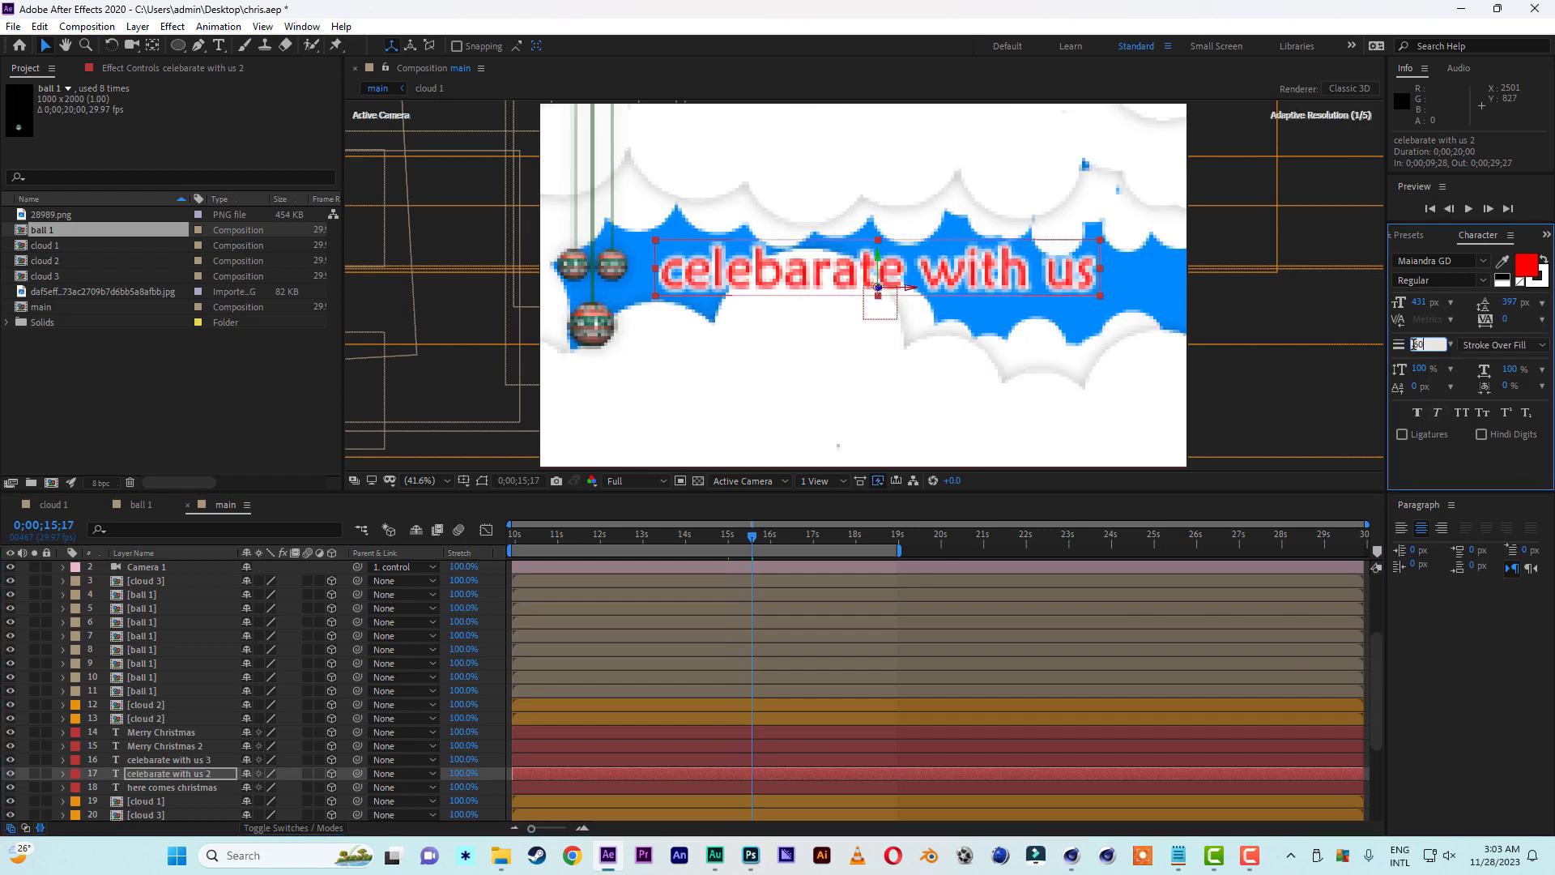
{"action": "key", "text": "Return"}
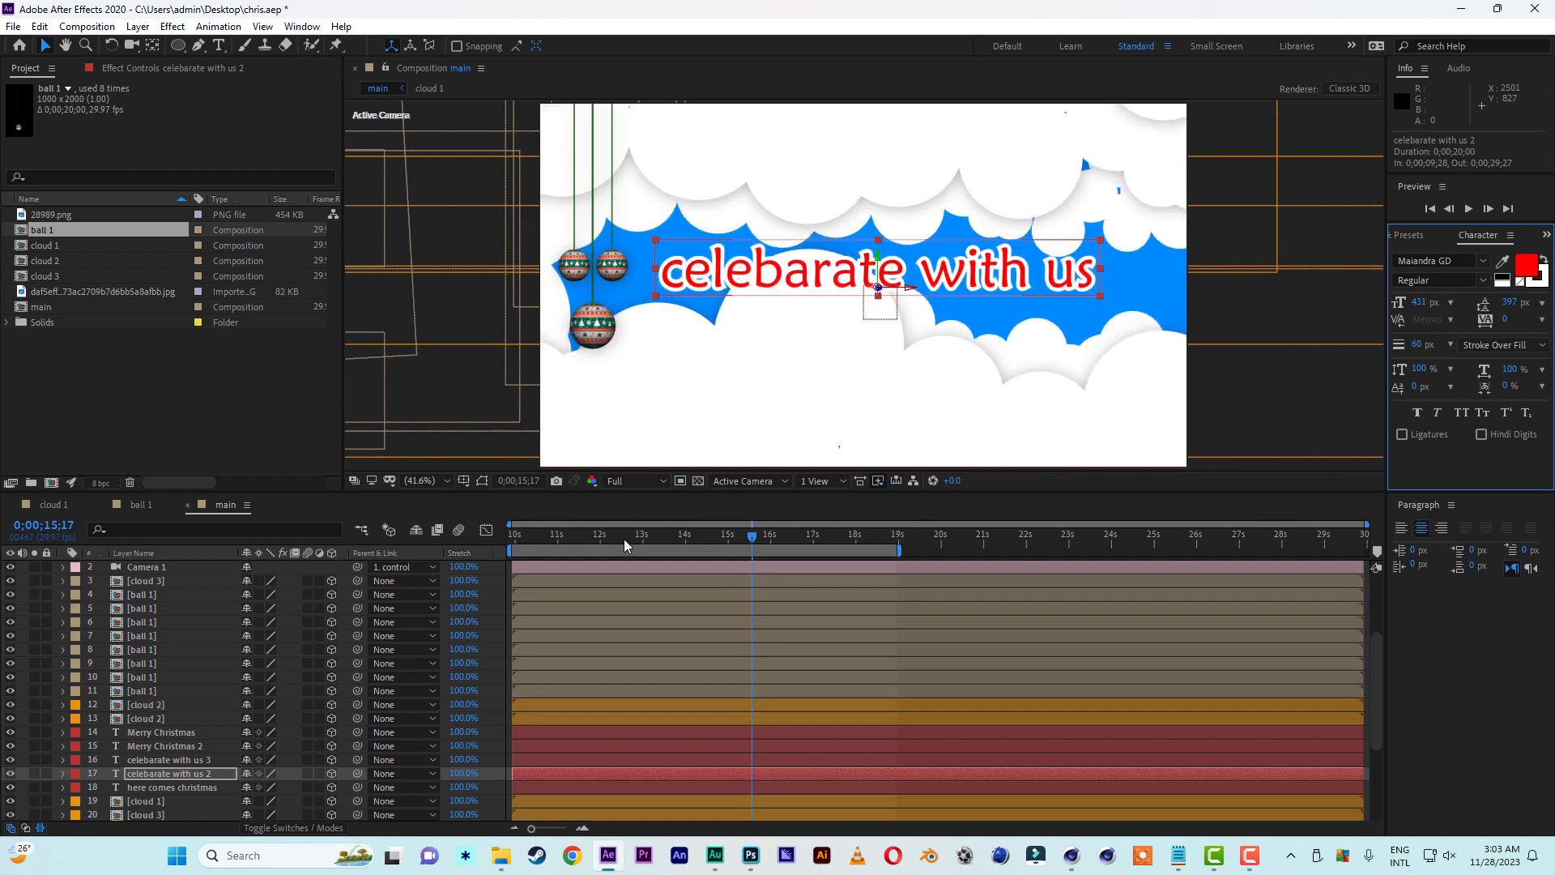
Duplicate the "here comes christmas" title and set the lower layer's stroke width to 60 px for a white outline
{"action": "left_click", "coordinate": [591, 538]}
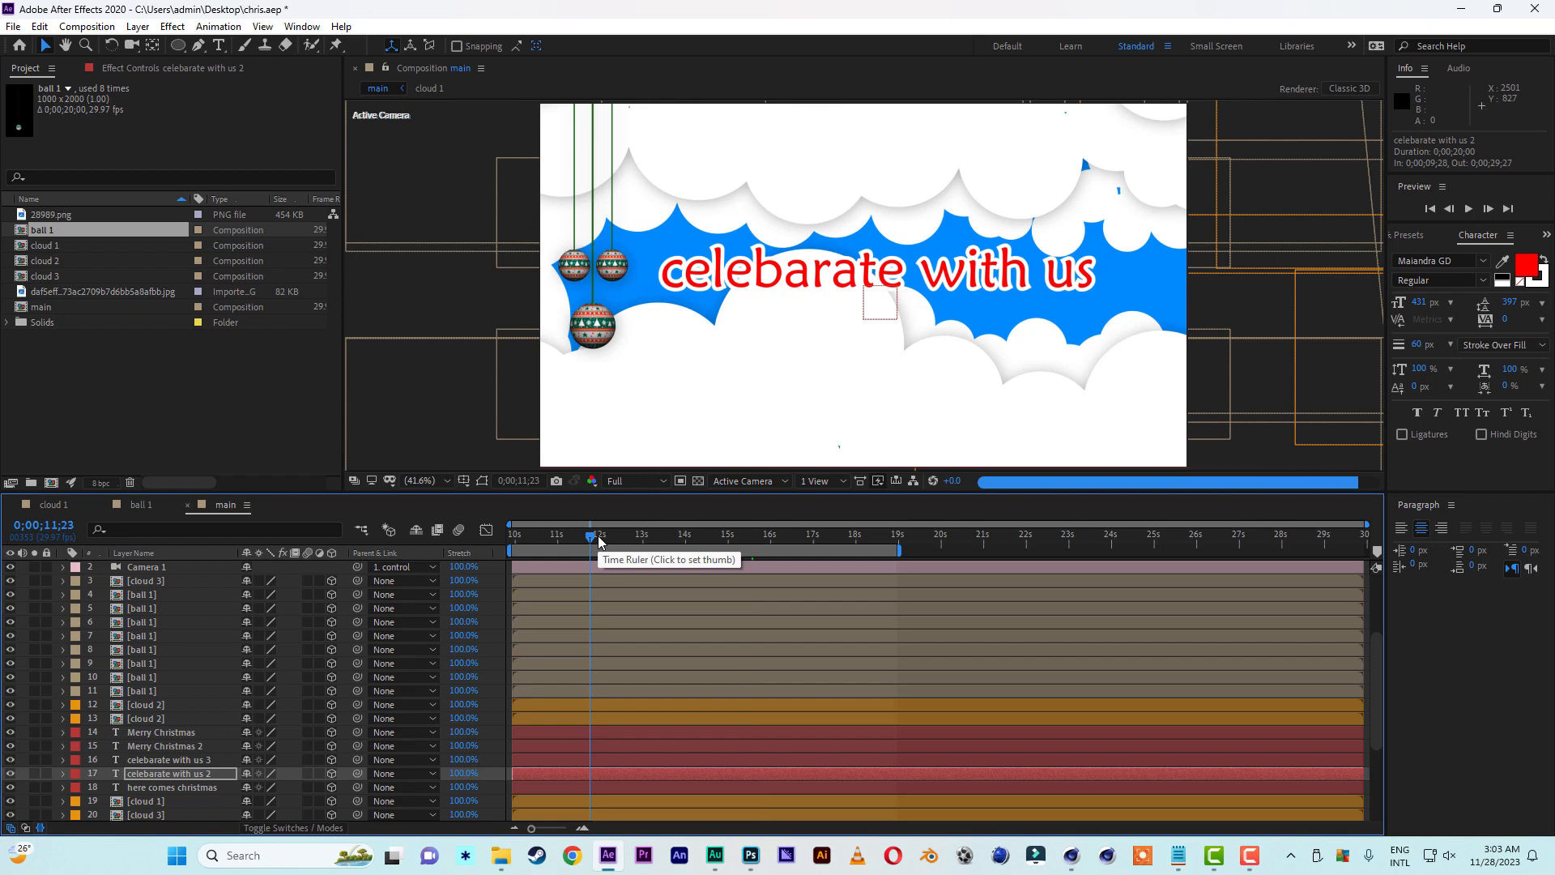
{"action": "left_click", "coordinate": [174, 786]}
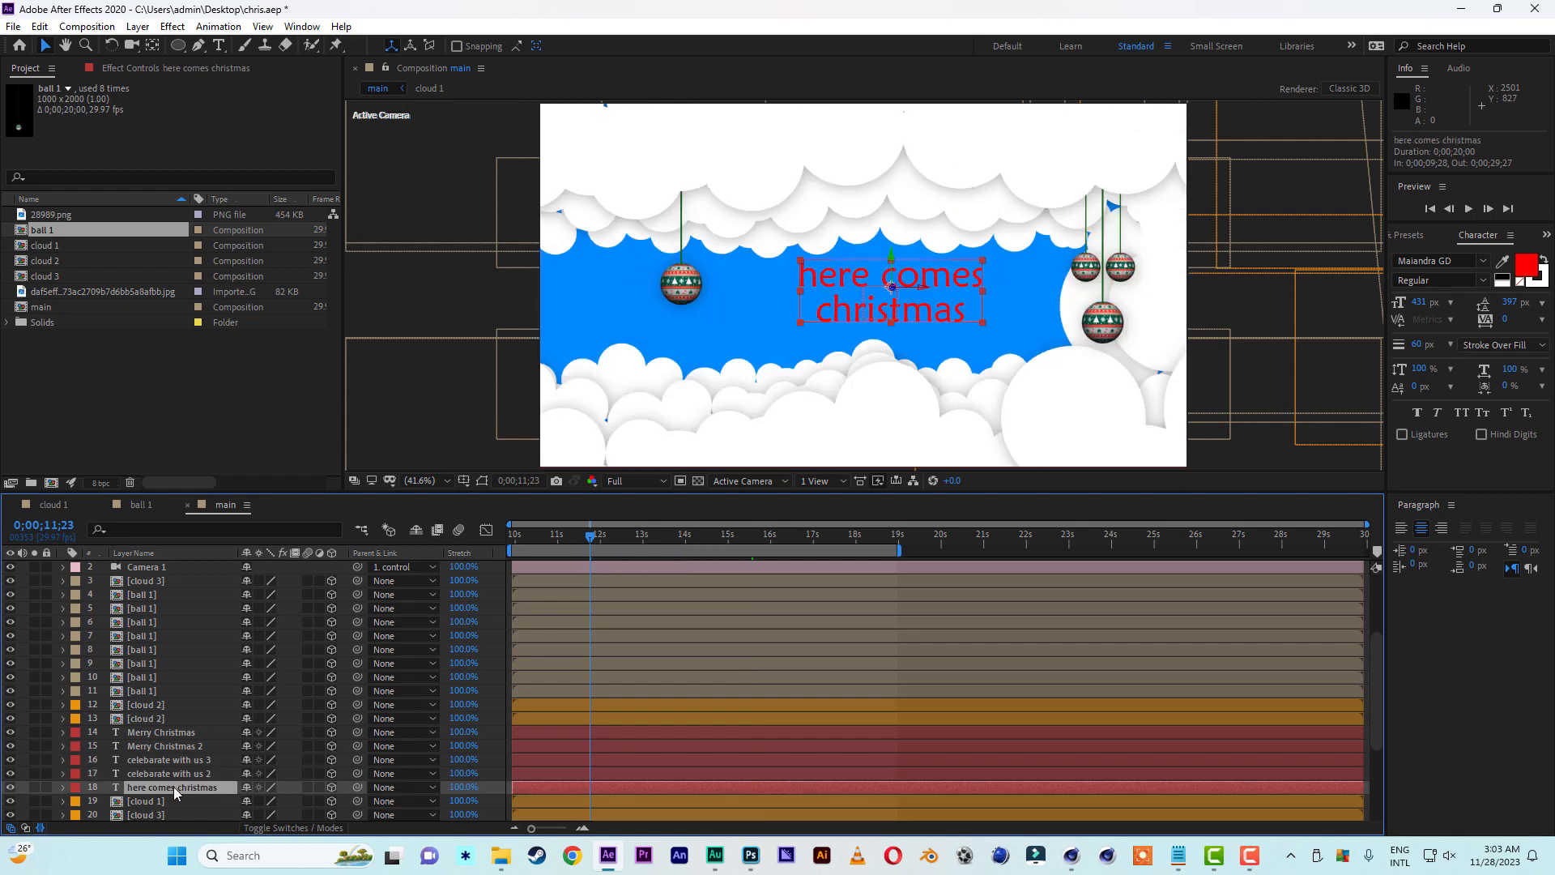
{"action": "key", "text": "ctrl+d"}
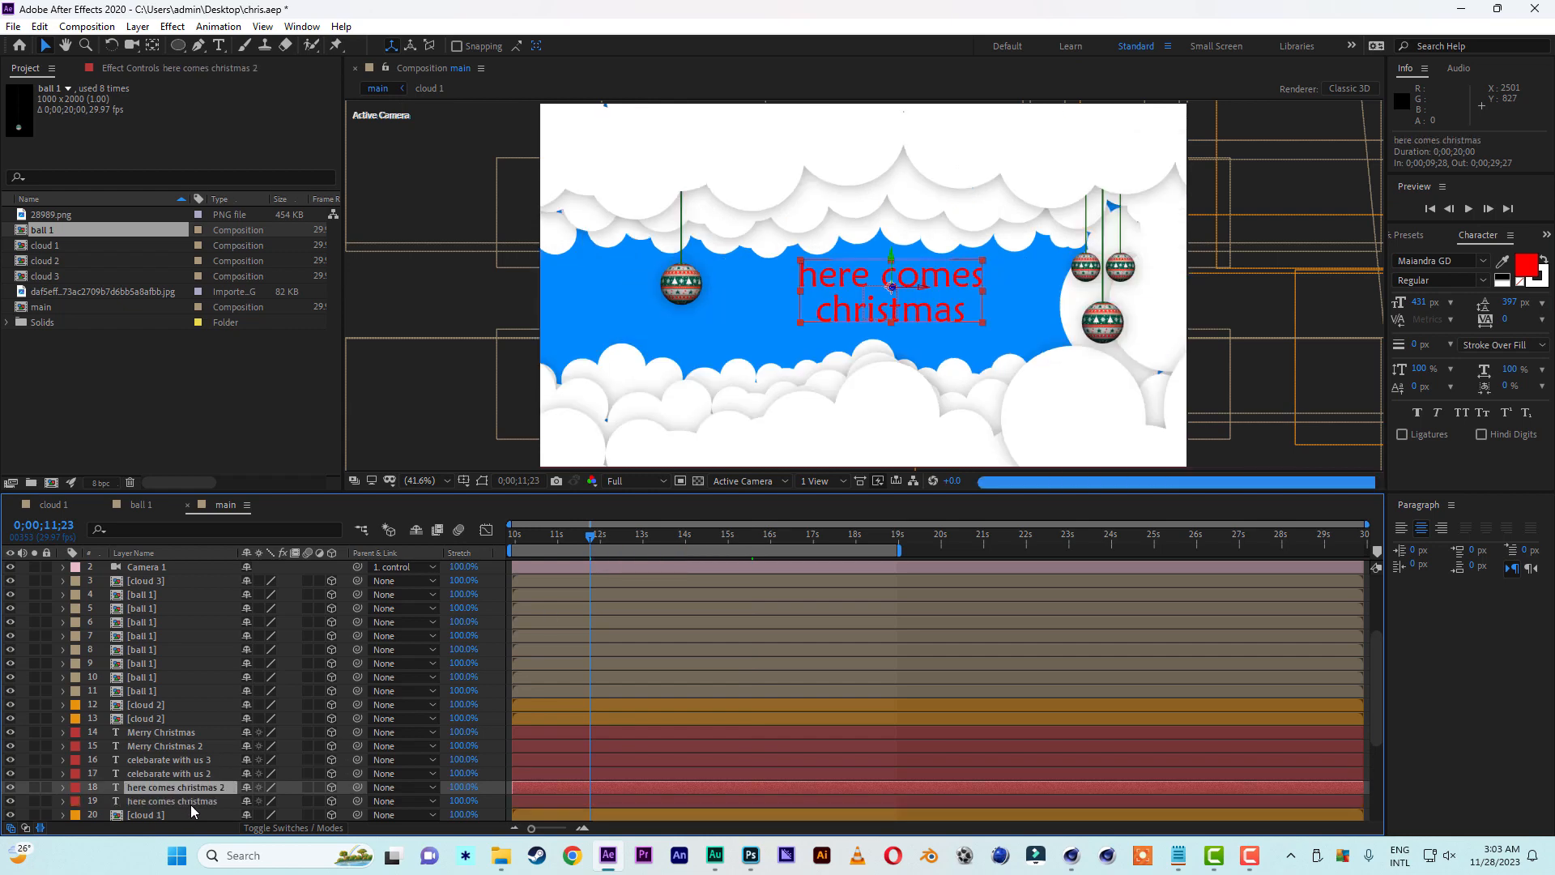
{"action": "left_click", "coordinate": [194, 805]}
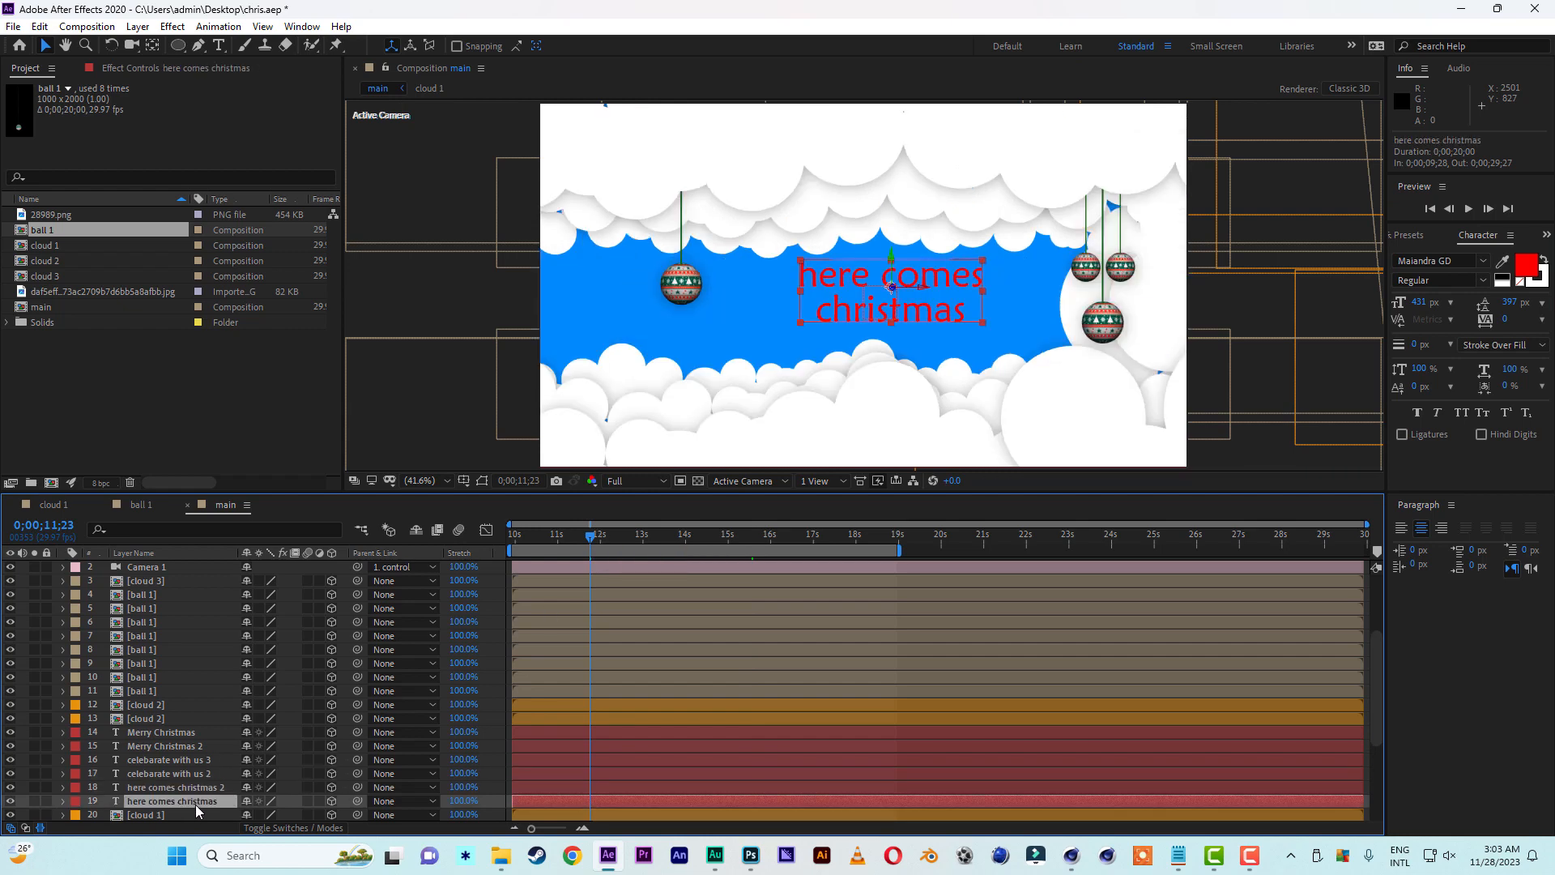
{"action": "left_click", "coordinate": [1418, 369]}
{"action": "left_click", "coordinate": [1415, 344]}
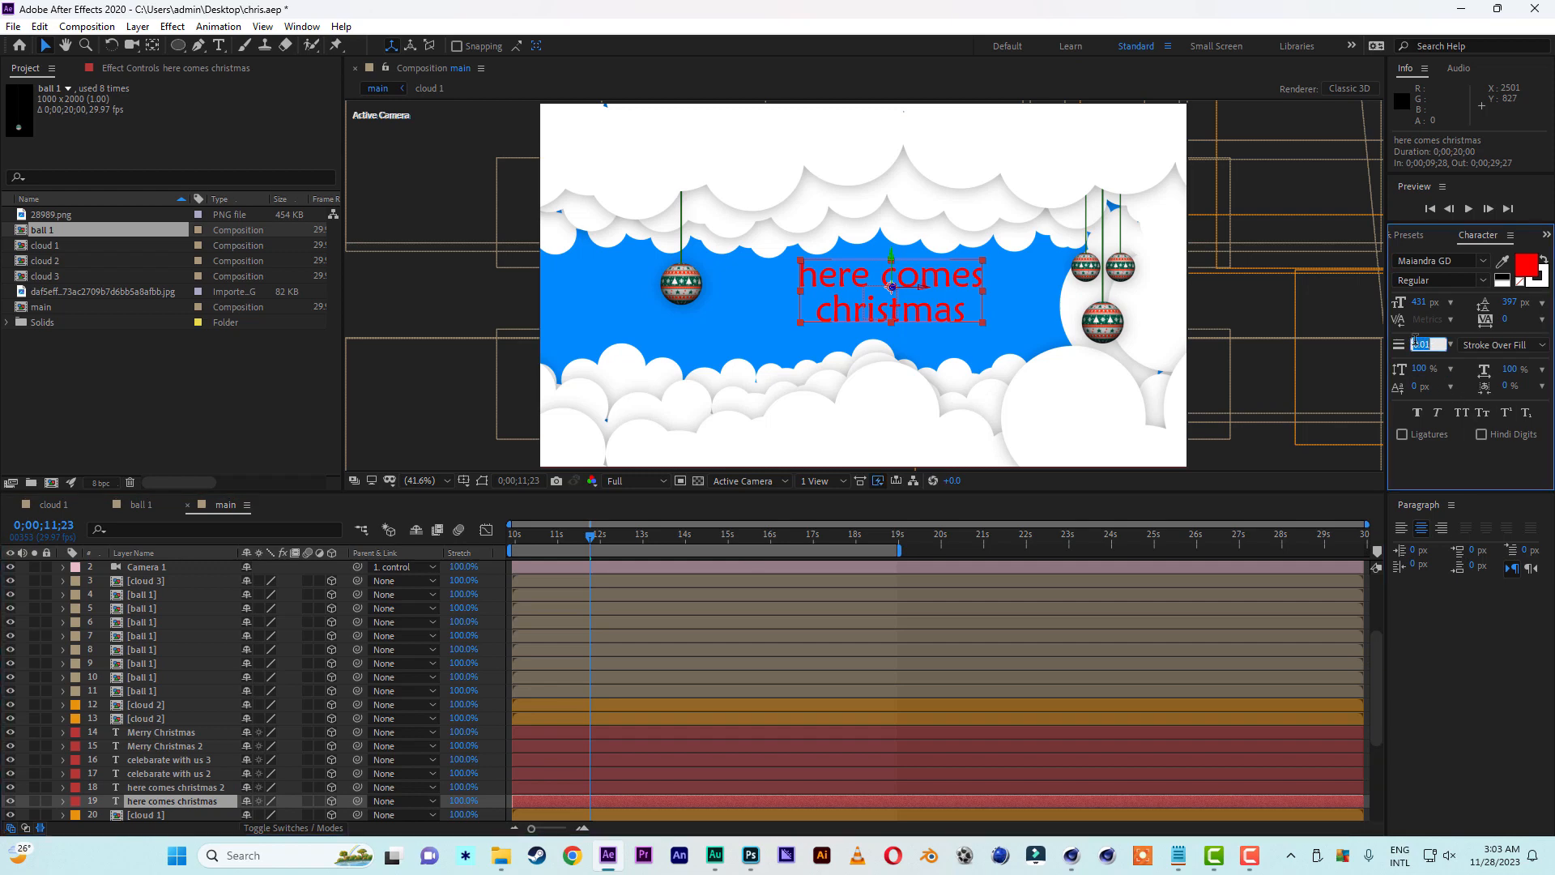
{"action": "type", "text": "60"}
{"action": "key", "text": "Return"}
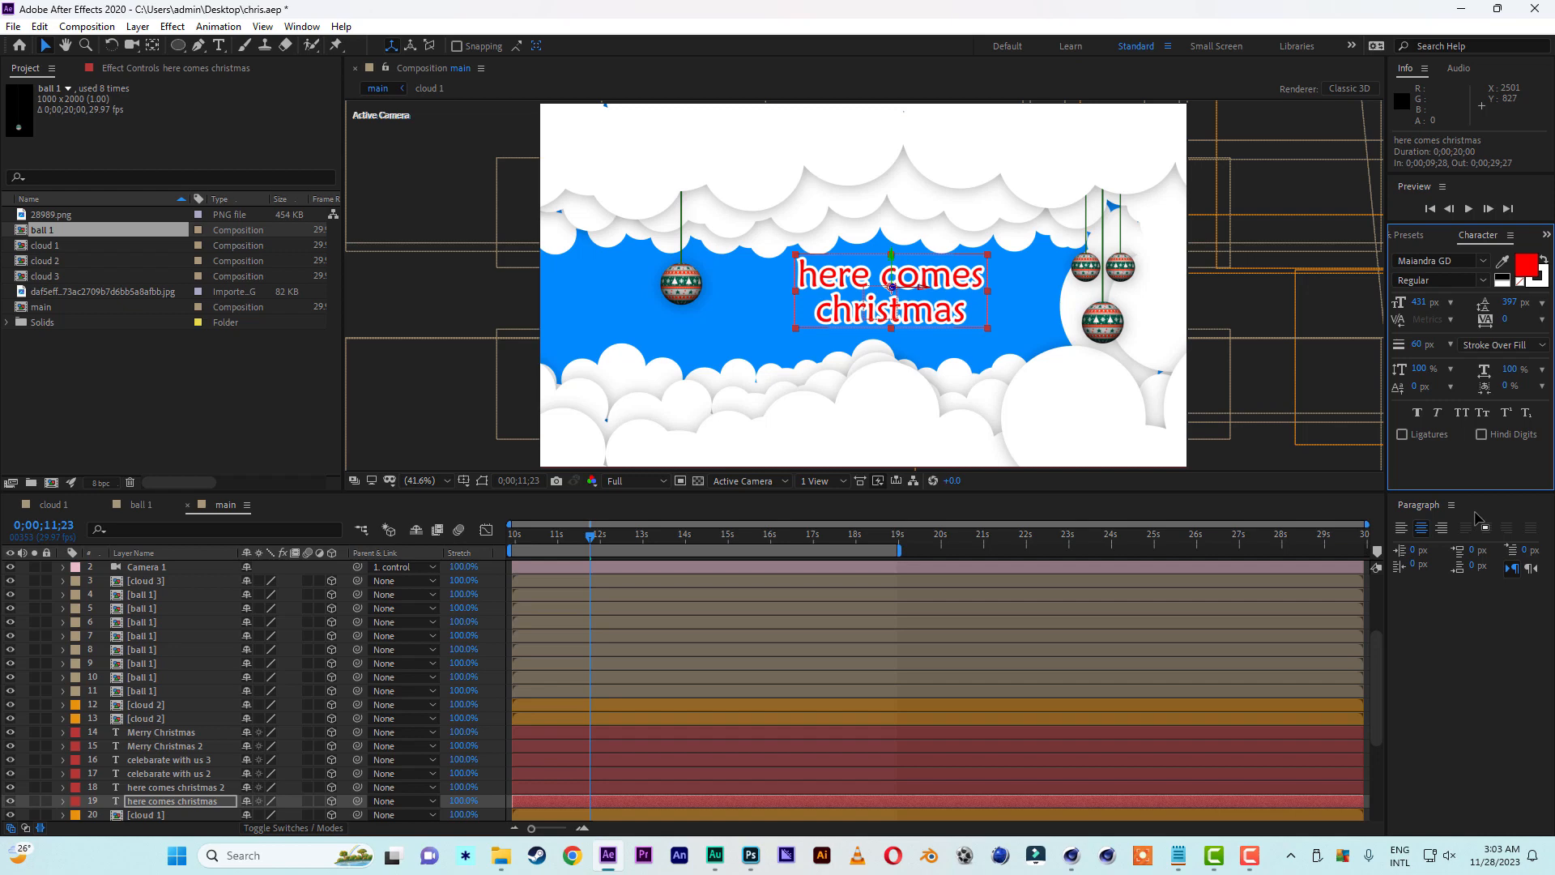
Duplicate the three topmost ball 1 layers, the ornament group hanging beside the "celebarate with us" title
{"action": "left_click", "coordinate": [761, 538]}
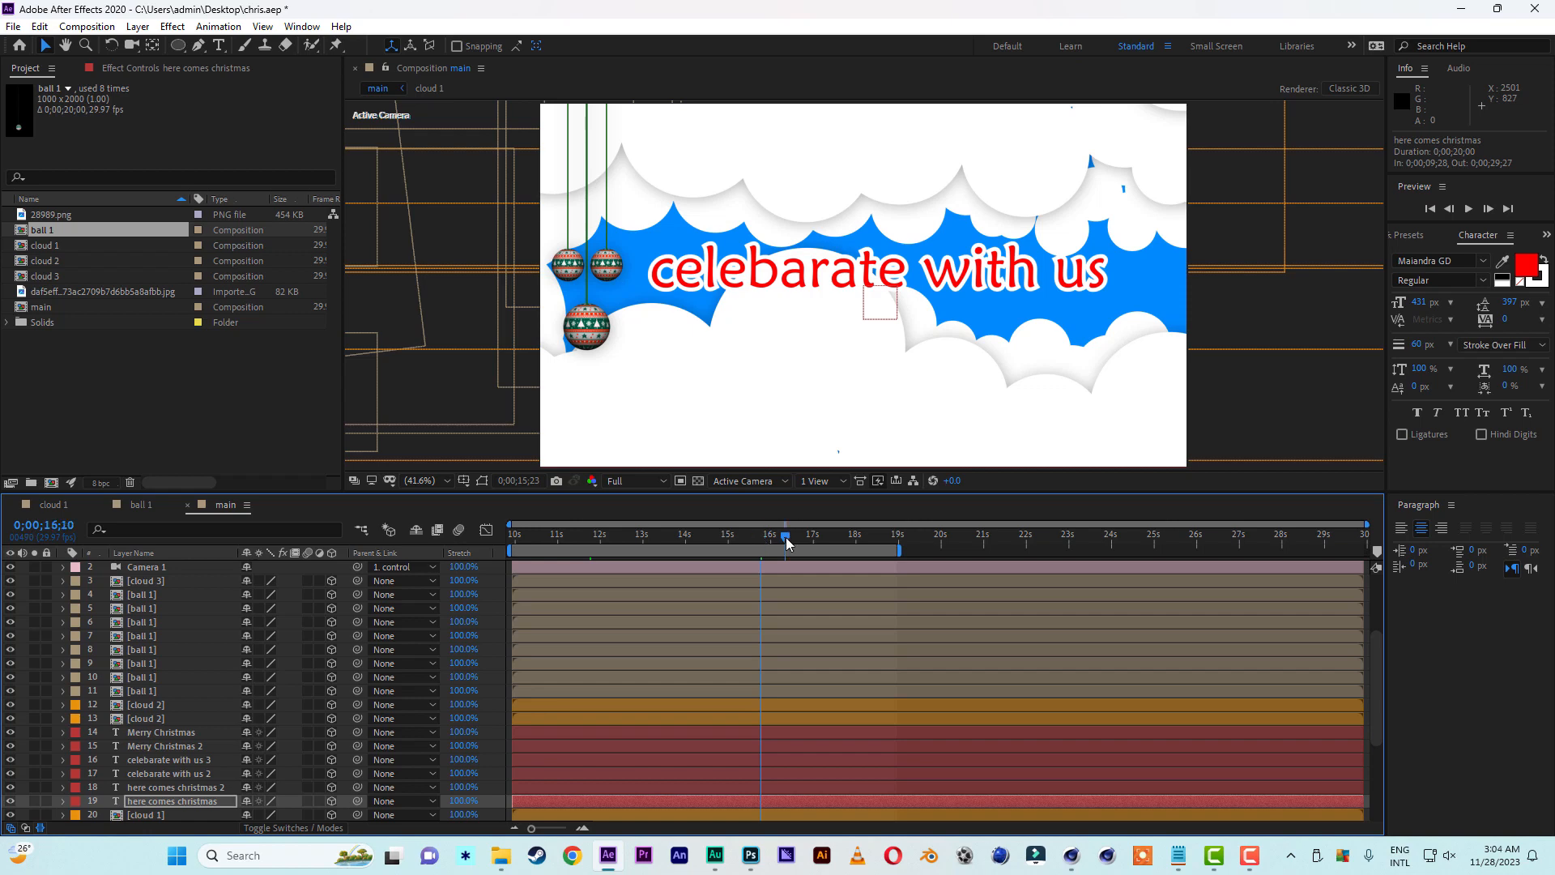
{"action": "mouse_move", "coordinate": [786, 537]}
{"action": "left_mouse_down"}
{"action": "mouse_move", "coordinate": [827, 536]}
{"action": "mouse_move", "coordinate": [775, 541]}
{"action": "left_mouse_up"}
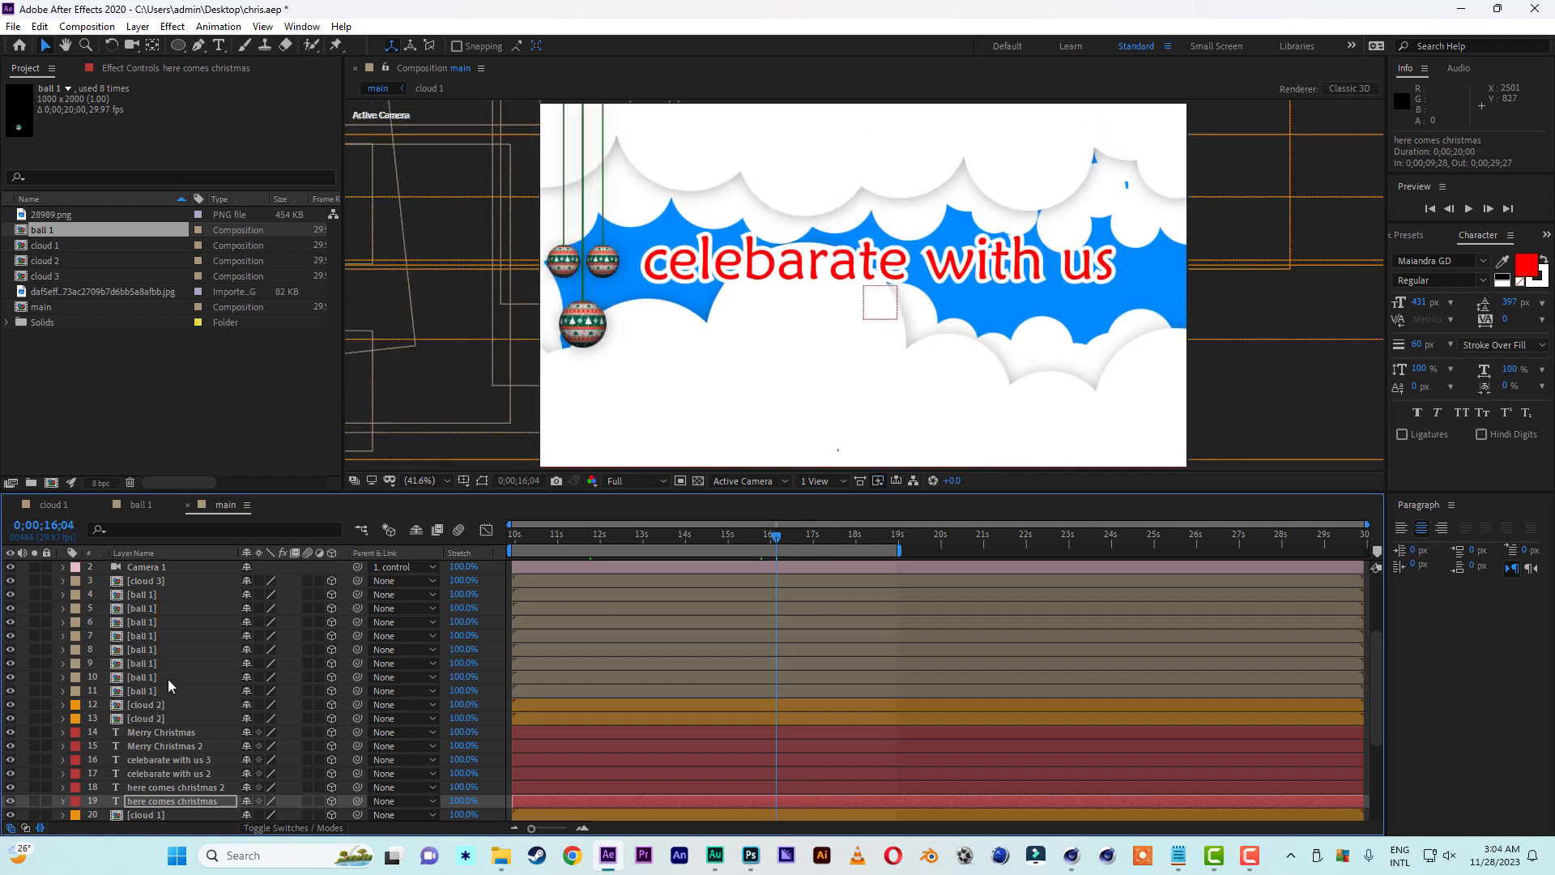
{"action": "left_click", "coordinate": [148, 598]}
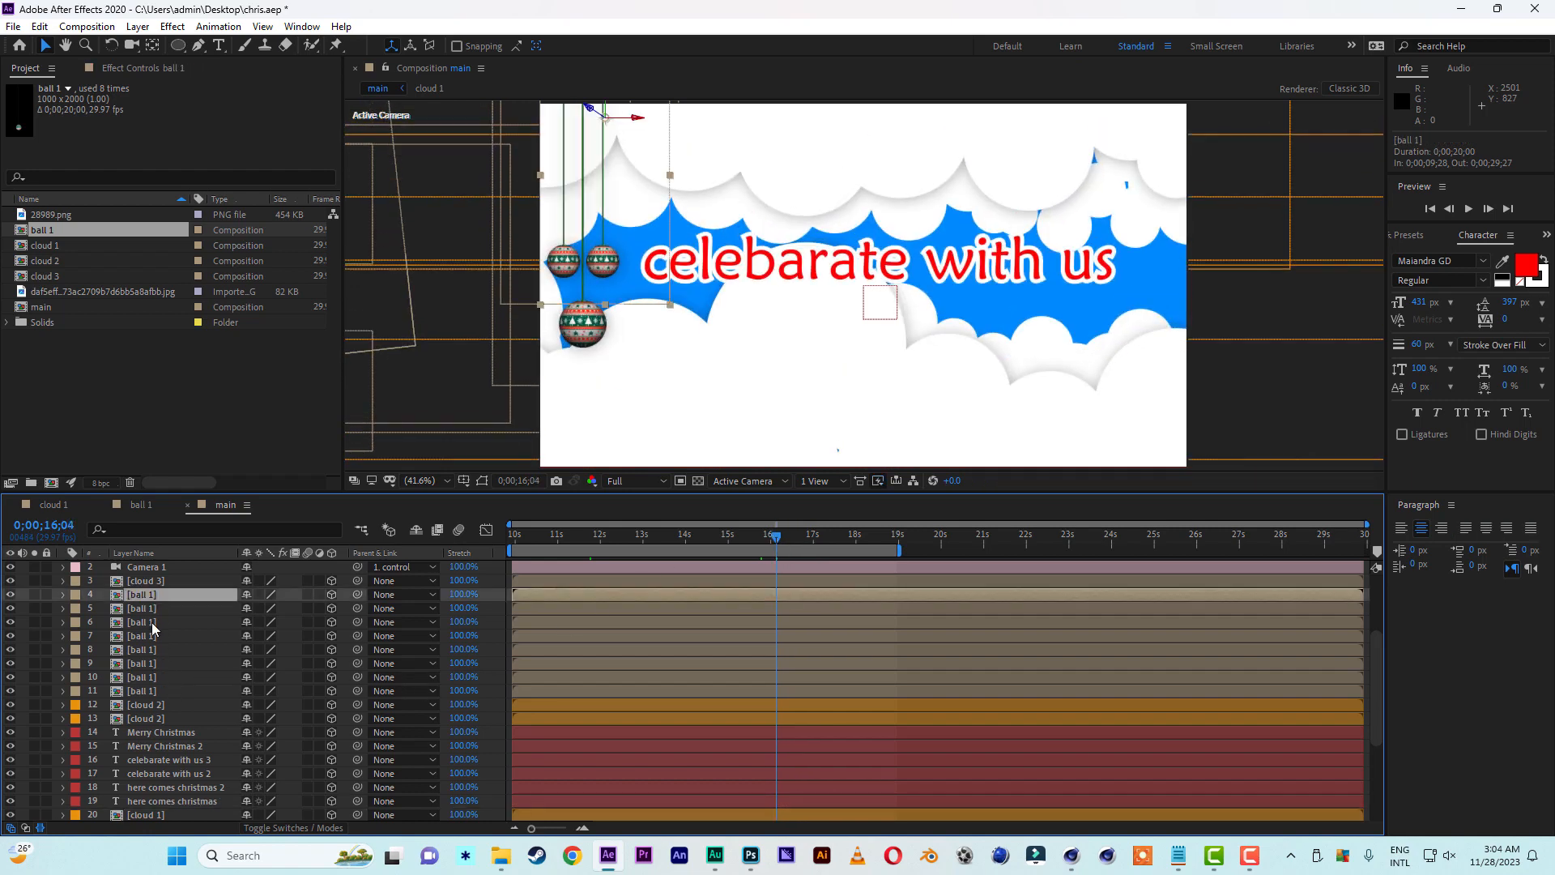
{"action": "left_click", "coordinate": [152, 622], "text": "shift"}
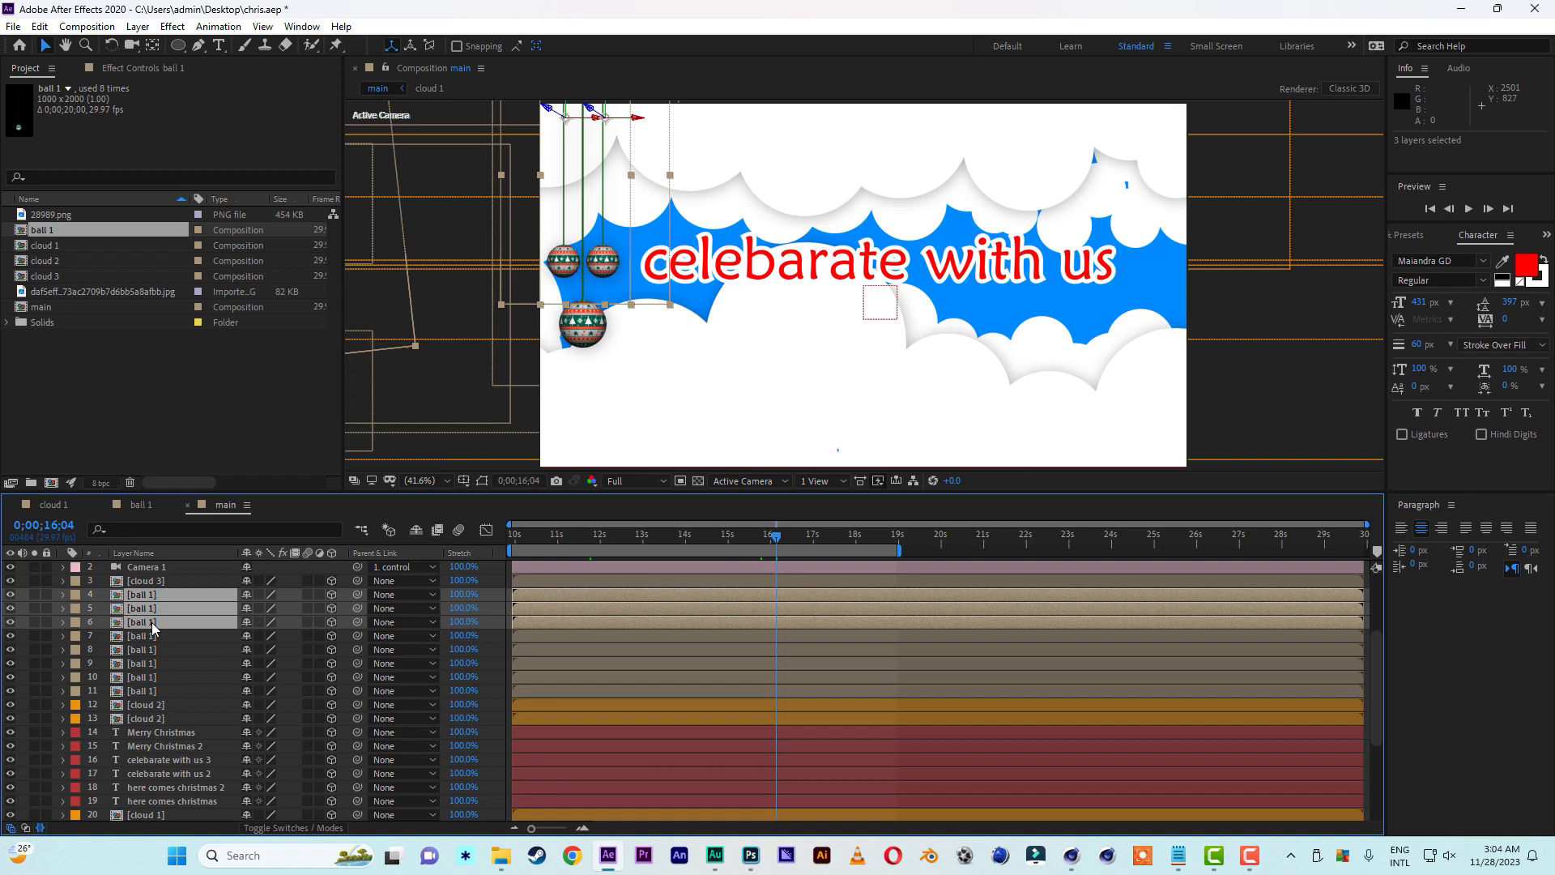
{"action": "key", "text": "ctrl+d"}
{"action": "left_click_drag", "start_coordinate": [159, 628], "coordinate": [142, 604]}
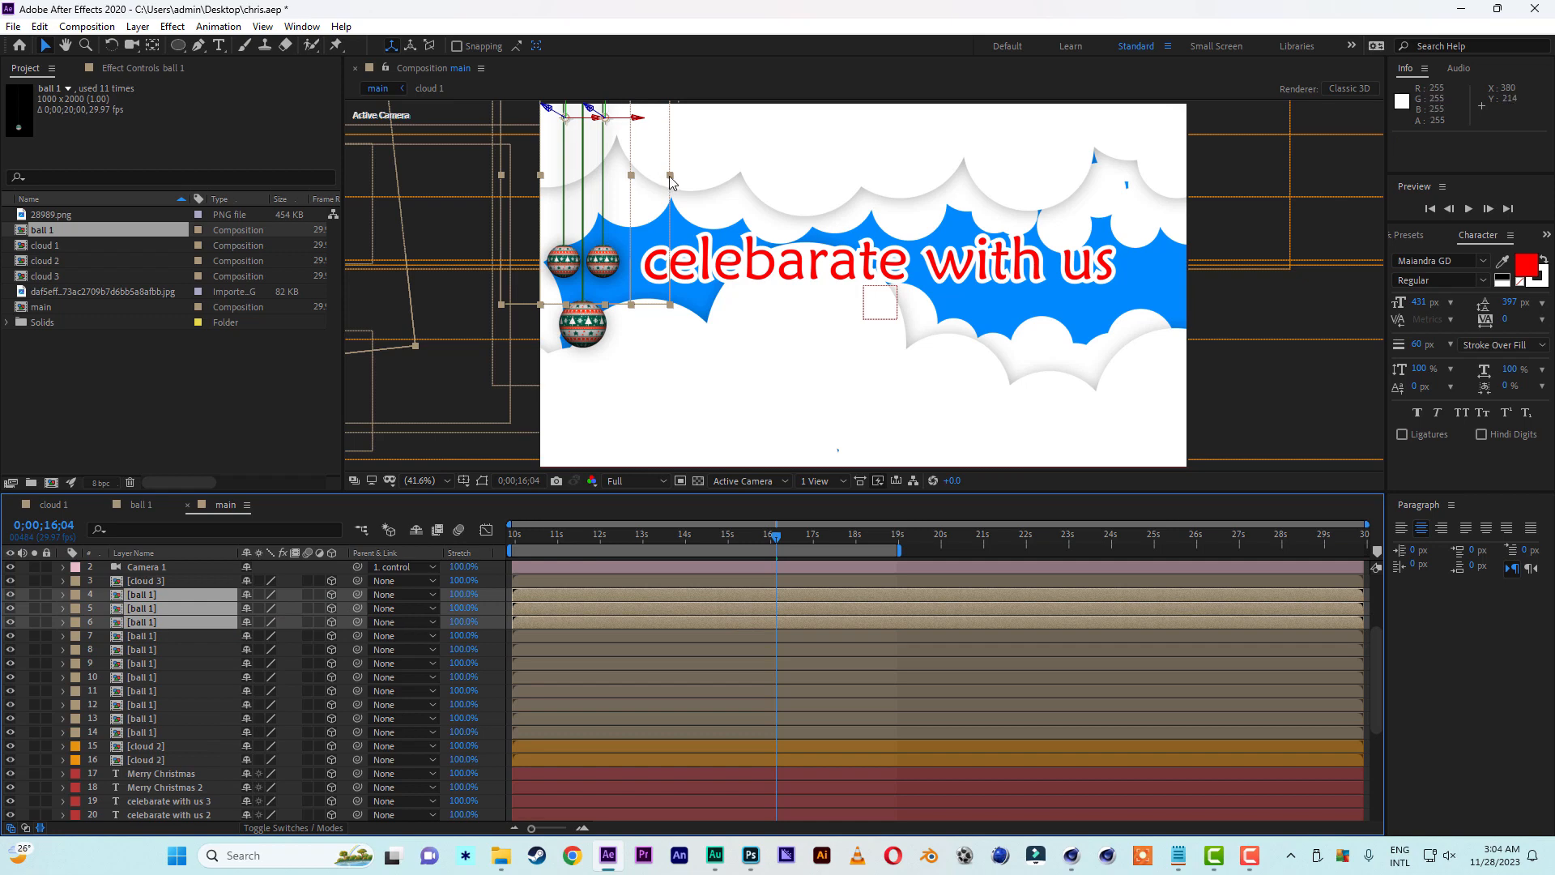
Move the three copied ball 1 ornaments into the Merry Christmas title's view at 0;00;17;22, with the two small ones over its right end
{"action": "scroll", "coordinate": [669, 177], "scroll_direction": "down", "scroll_amount": 2}
{"action": "left_click_drag", "start_coordinate": [709, 169], "coordinate": [713, 639]}
{"action": "scroll", "coordinate": [749, 269], "scroll_direction": "down", "scroll_amount": 2}
{"action": "left_click_drag", "start_coordinate": [750, 269], "coordinate": [779, 540]}
{"action": "left_click_drag", "start_coordinate": [777, 539], "coordinate": [845, 540]}
{"action": "scroll", "coordinate": [868, 307], "scroll_direction": "up", "scroll_amount": 2}
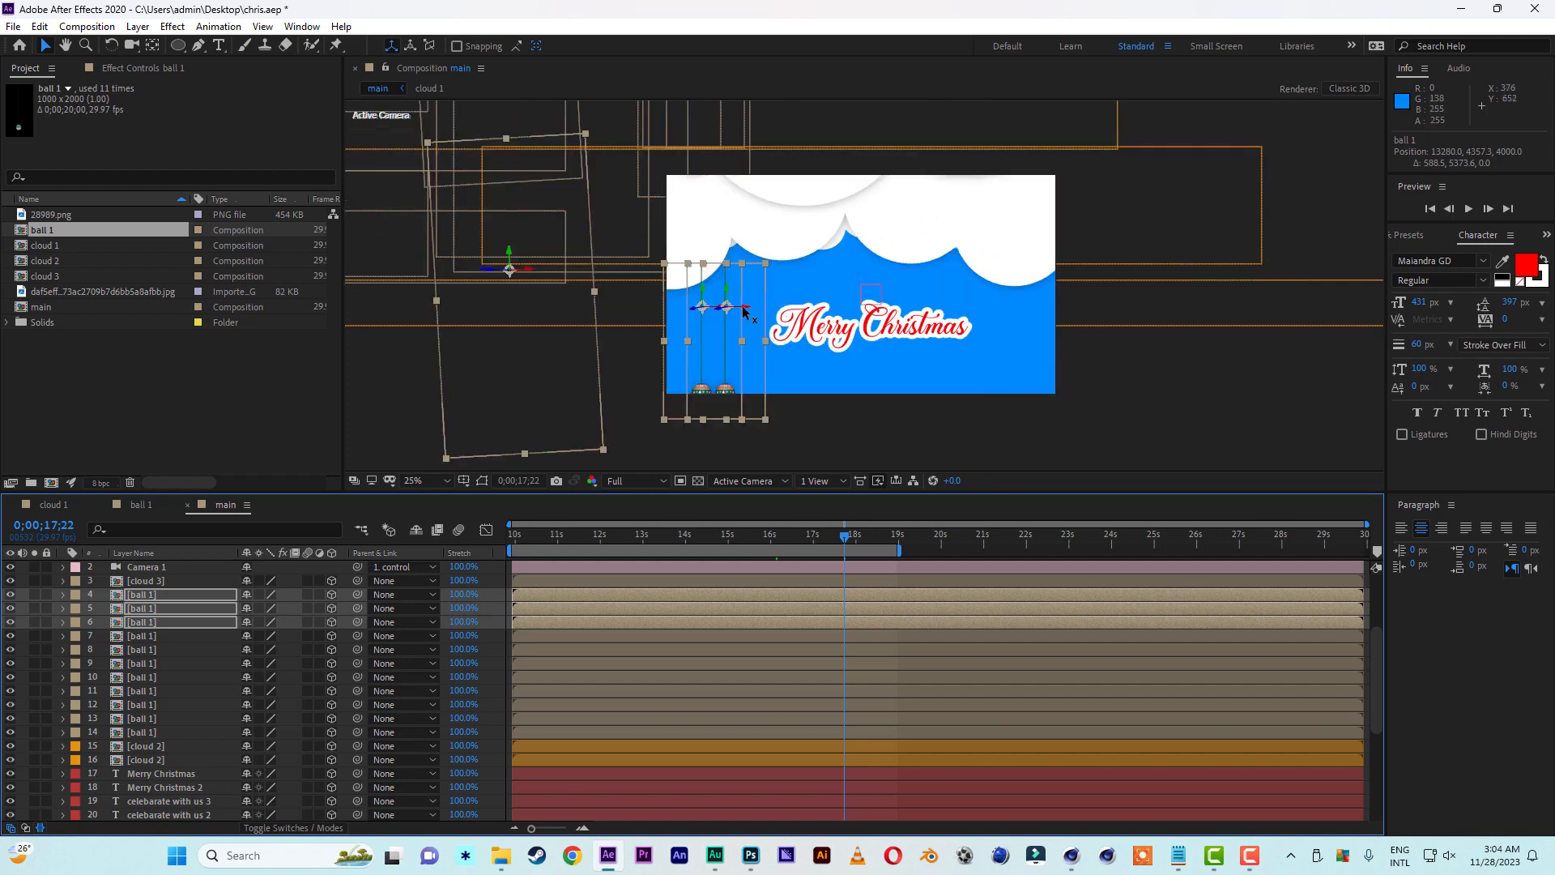
{"action": "left_click_drag", "start_coordinate": [744, 311], "coordinate": [988, 120]}
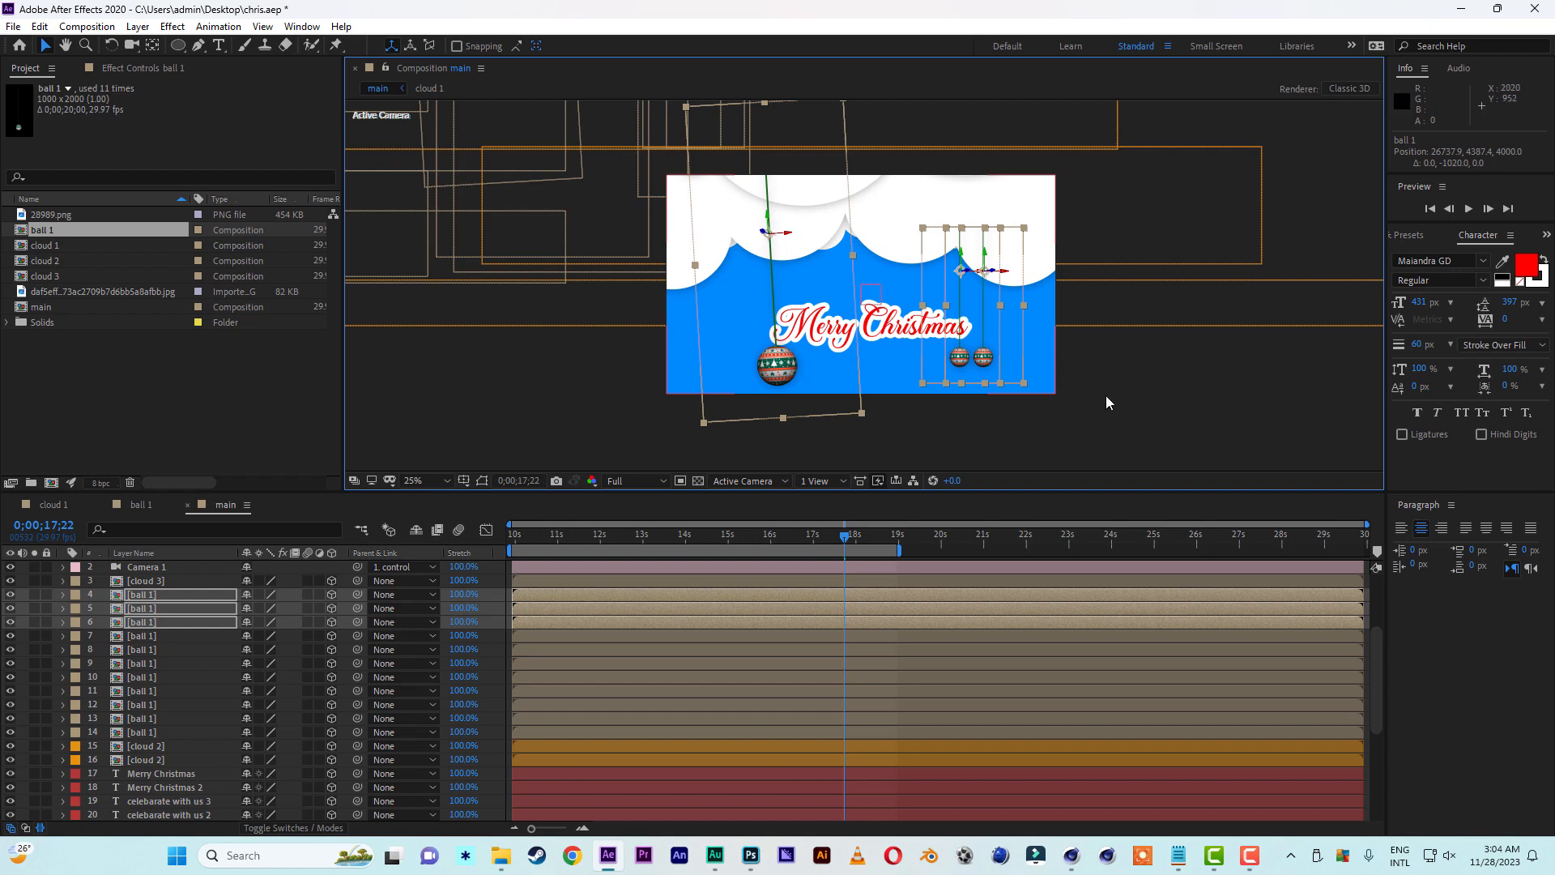
Spread the copied ornaments around the Merry Christmas title, shifting the large ball further left and the two small balls further right
{"action": "left_click", "coordinate": [186, 648]}
{"action": "left_click", "coordinate": [149, 621]}
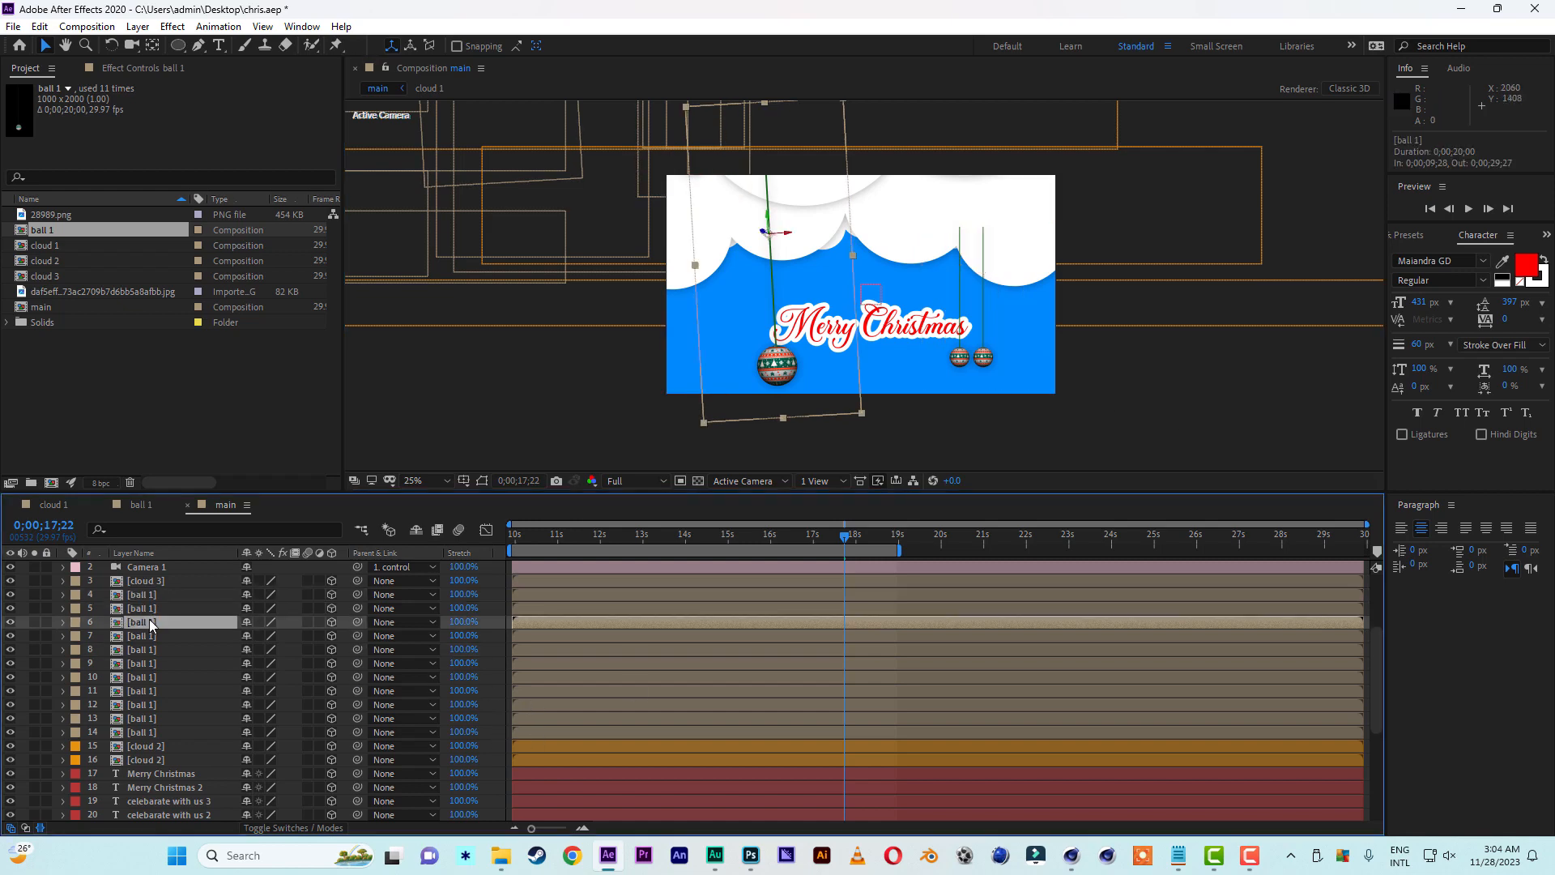
{"action": "left_click_drag", "start_coordinate": [790, 243], "coordinate": [760, 244]}
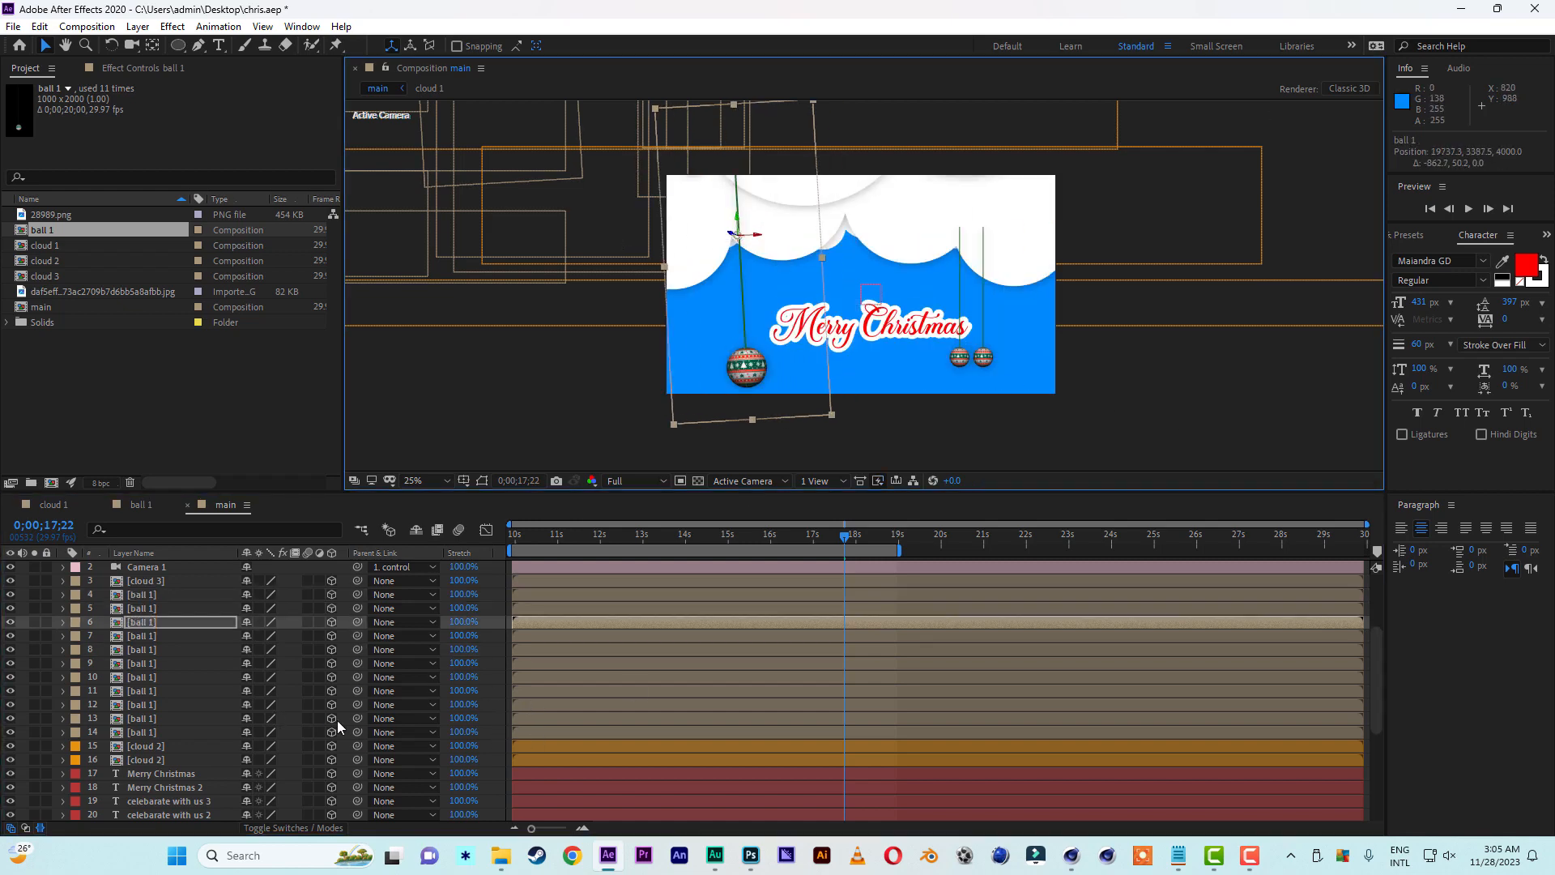
{"action": "left_click", "coordinate": [156, 608]}
{"action": "left_click", "coordinate": [157, 594], "text": "ctrl"}
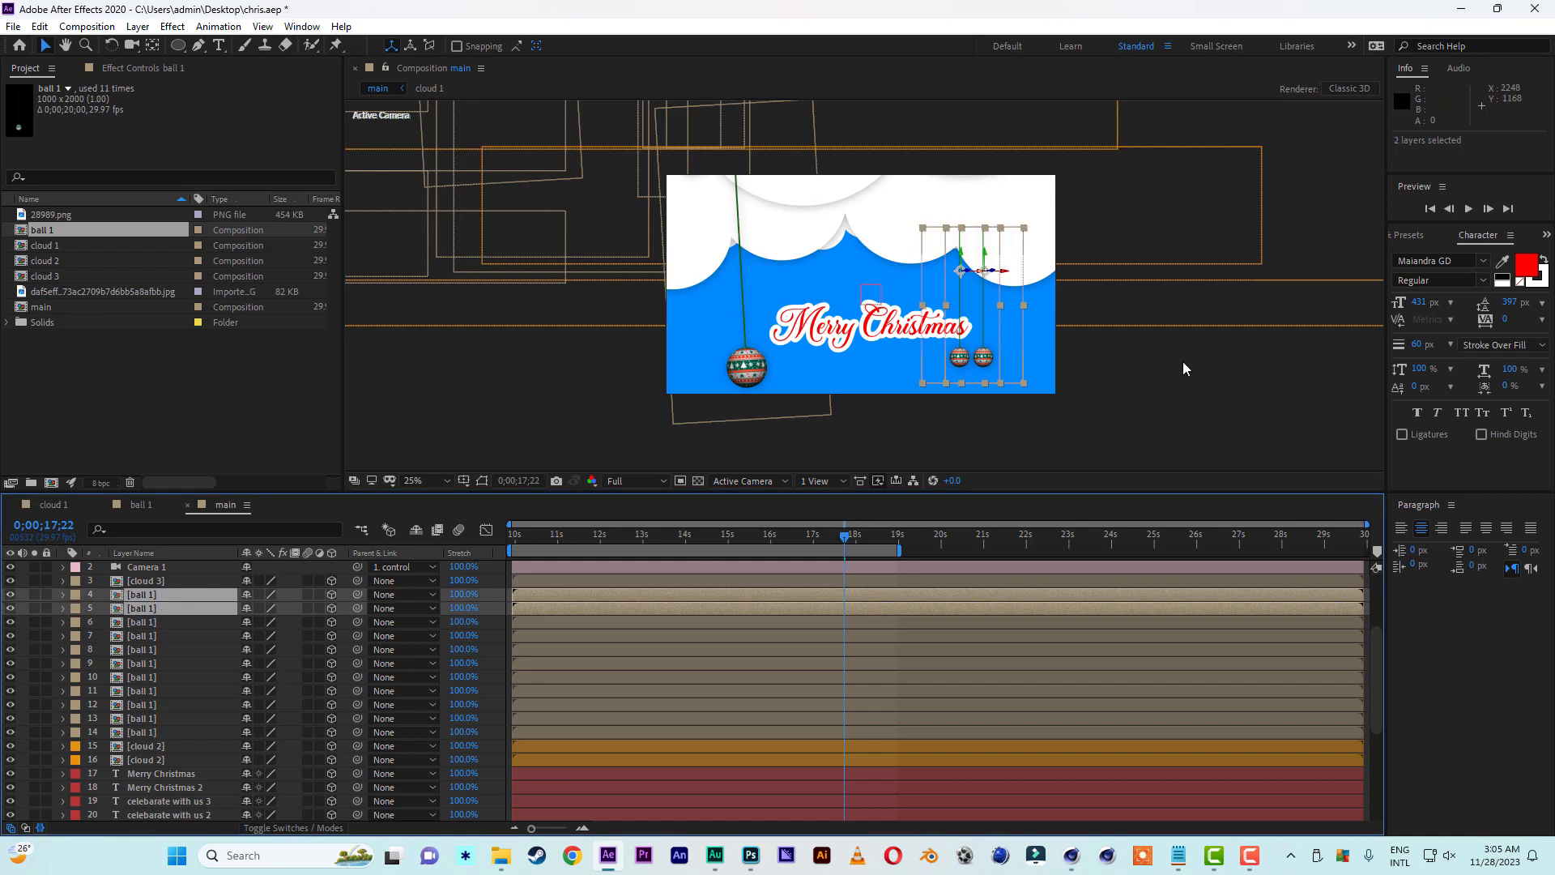
{"action": "left_click_drag", "start_coordinate": [992, 257], "coordinate": [1018, 253]}
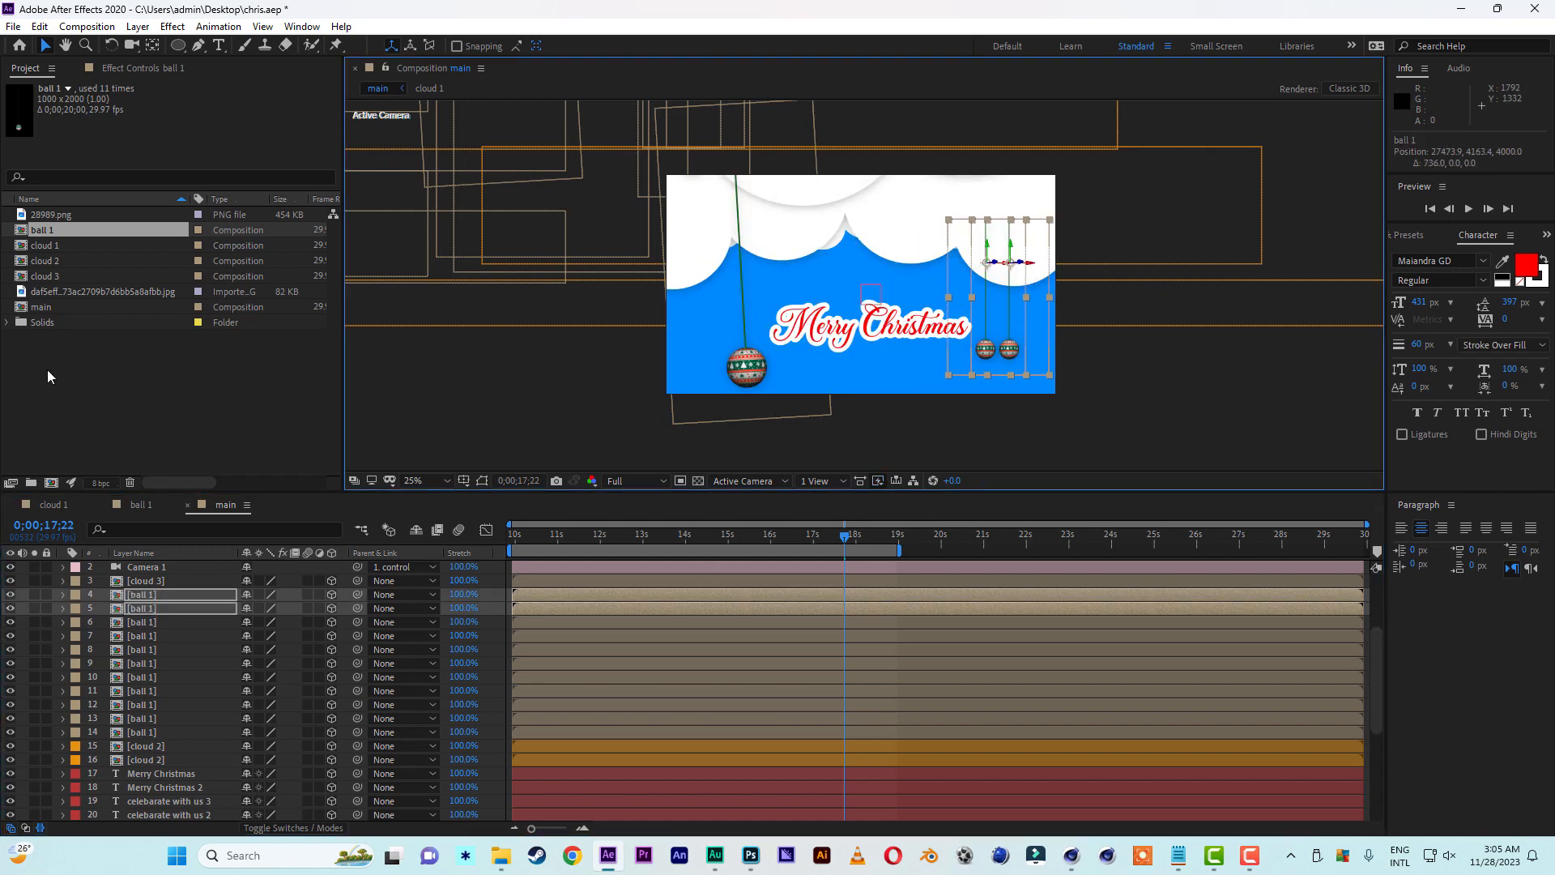
Save the project
{"action": "left_click", "coordinate": [13, 26]}
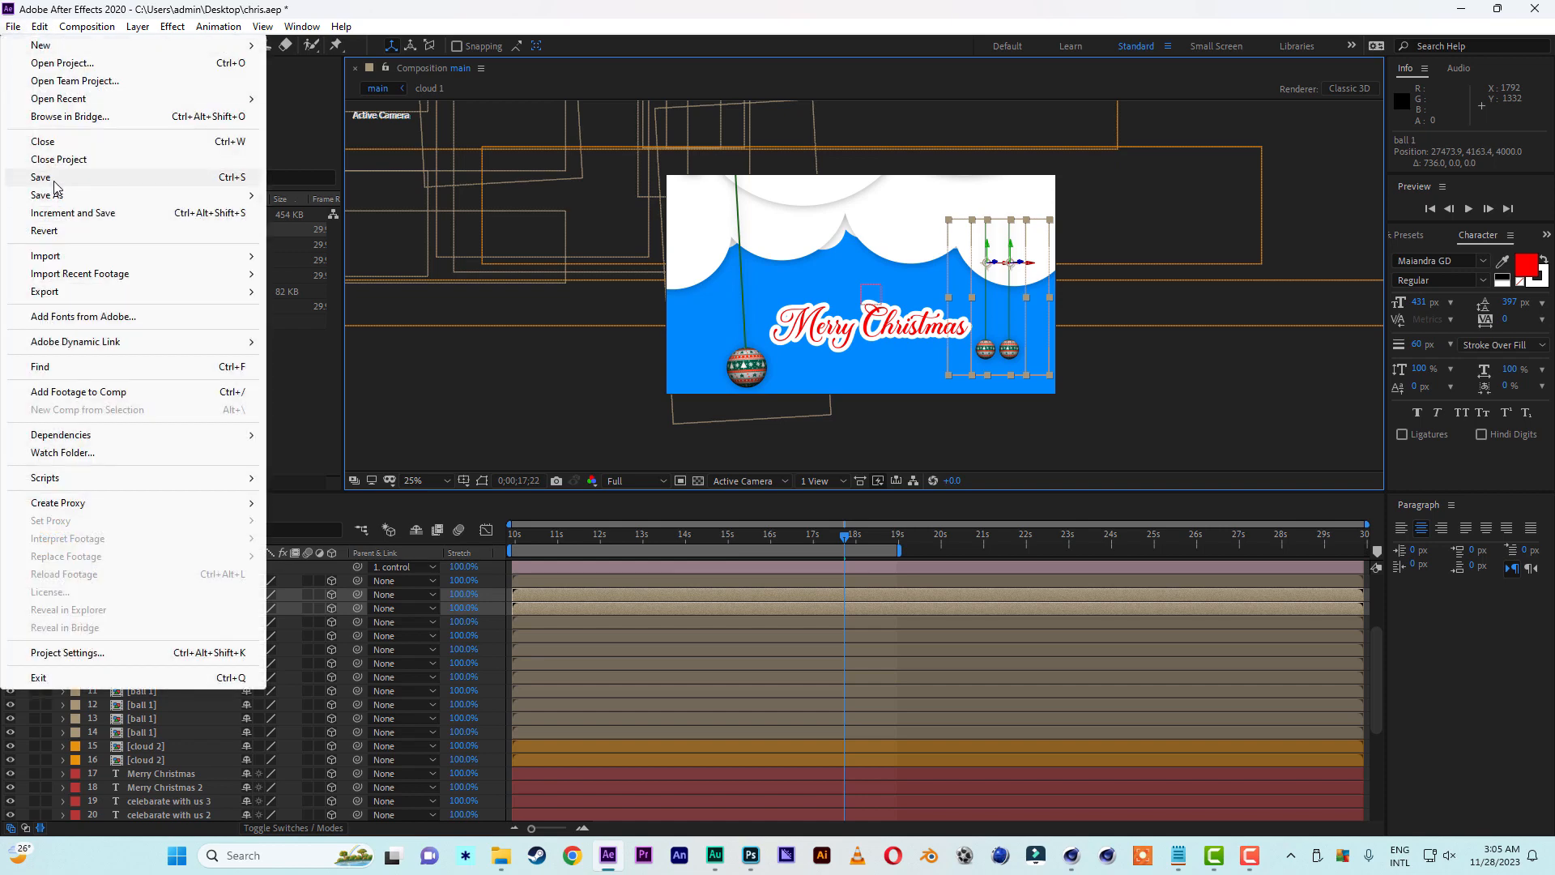